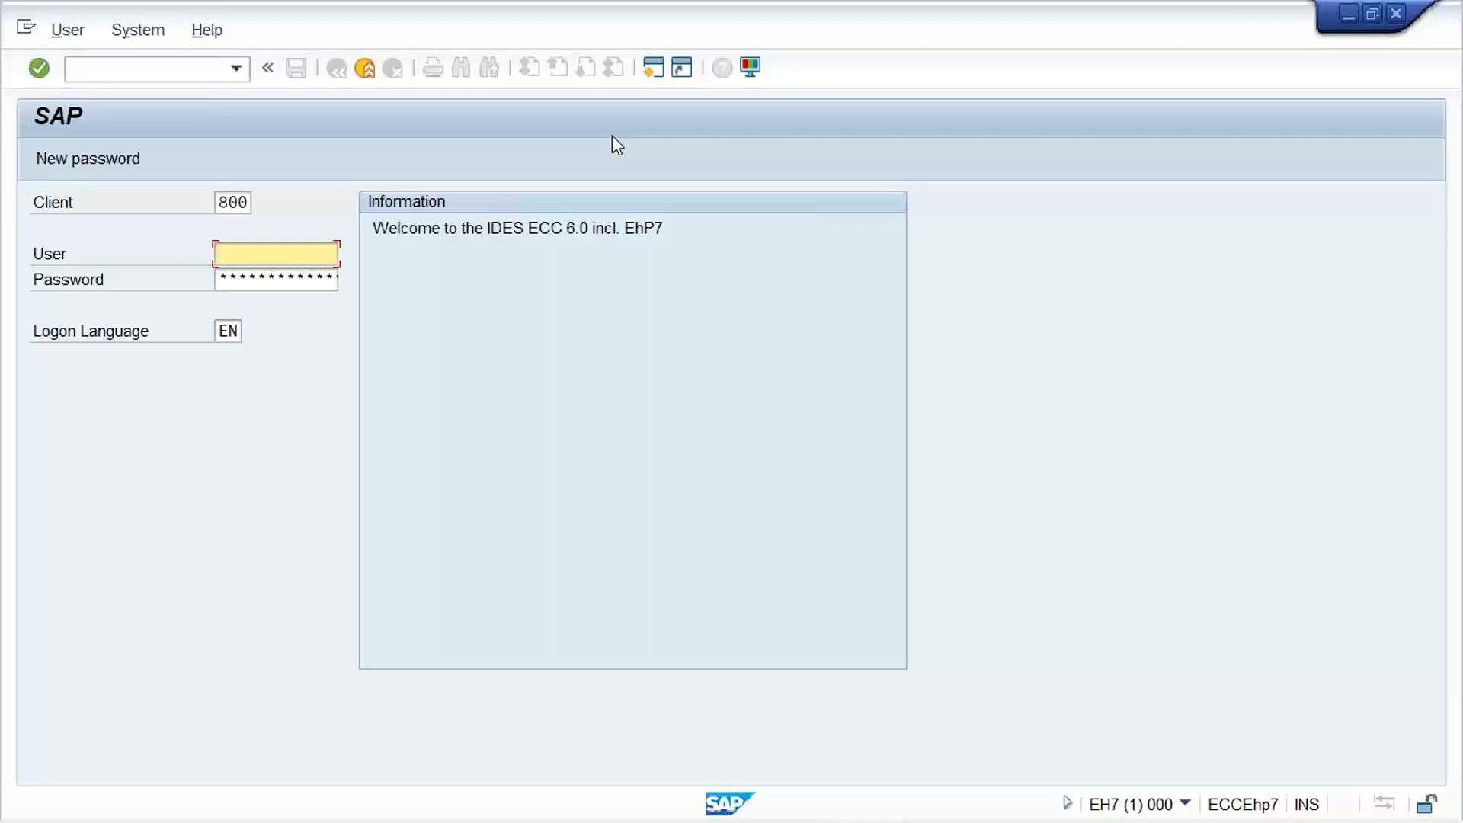
Log on to SAP client 800 with the saved user name and the account password
left_click(274, 253)
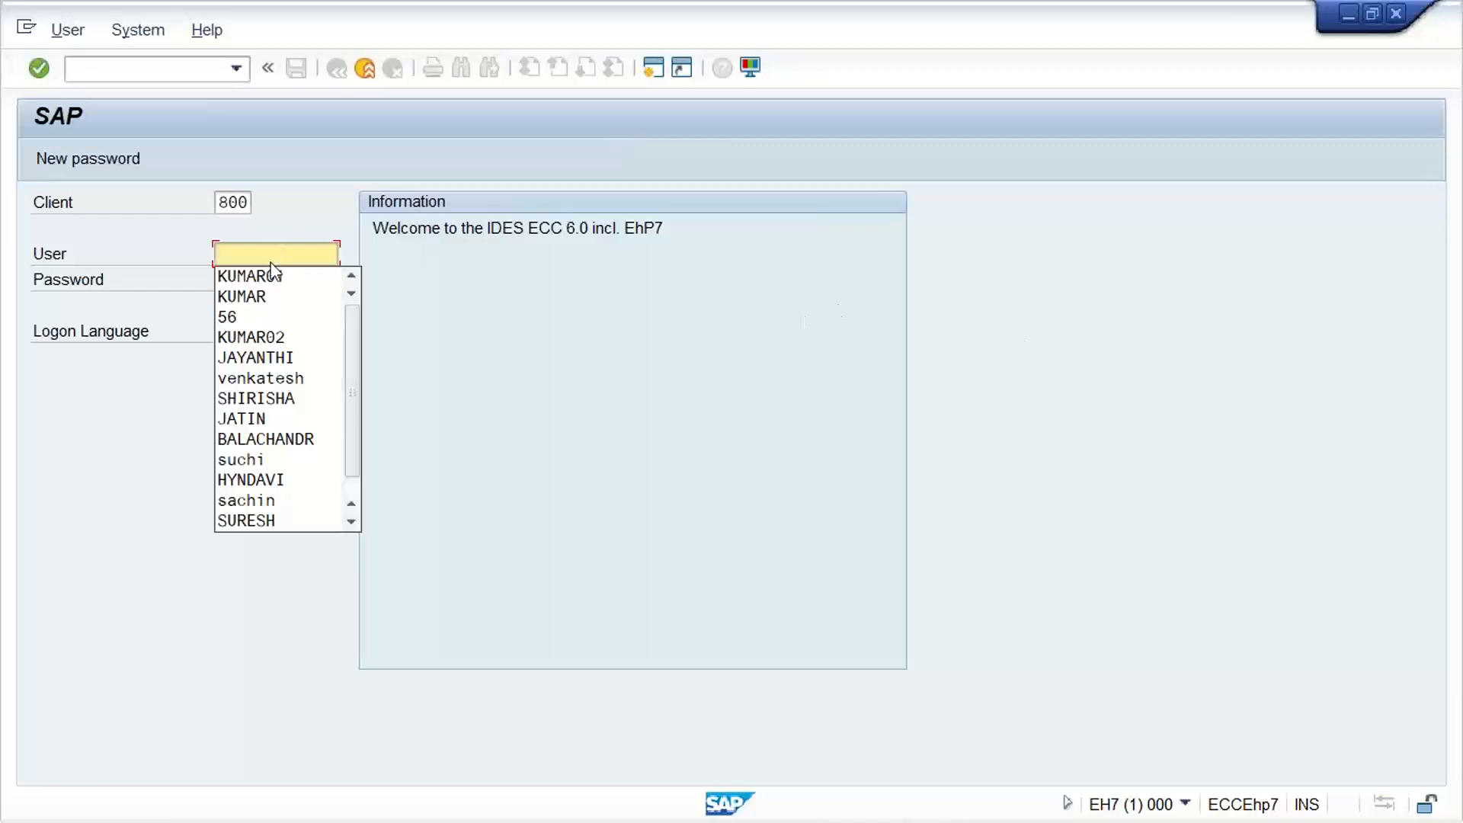
left_click(272, 271)
key("Tab")
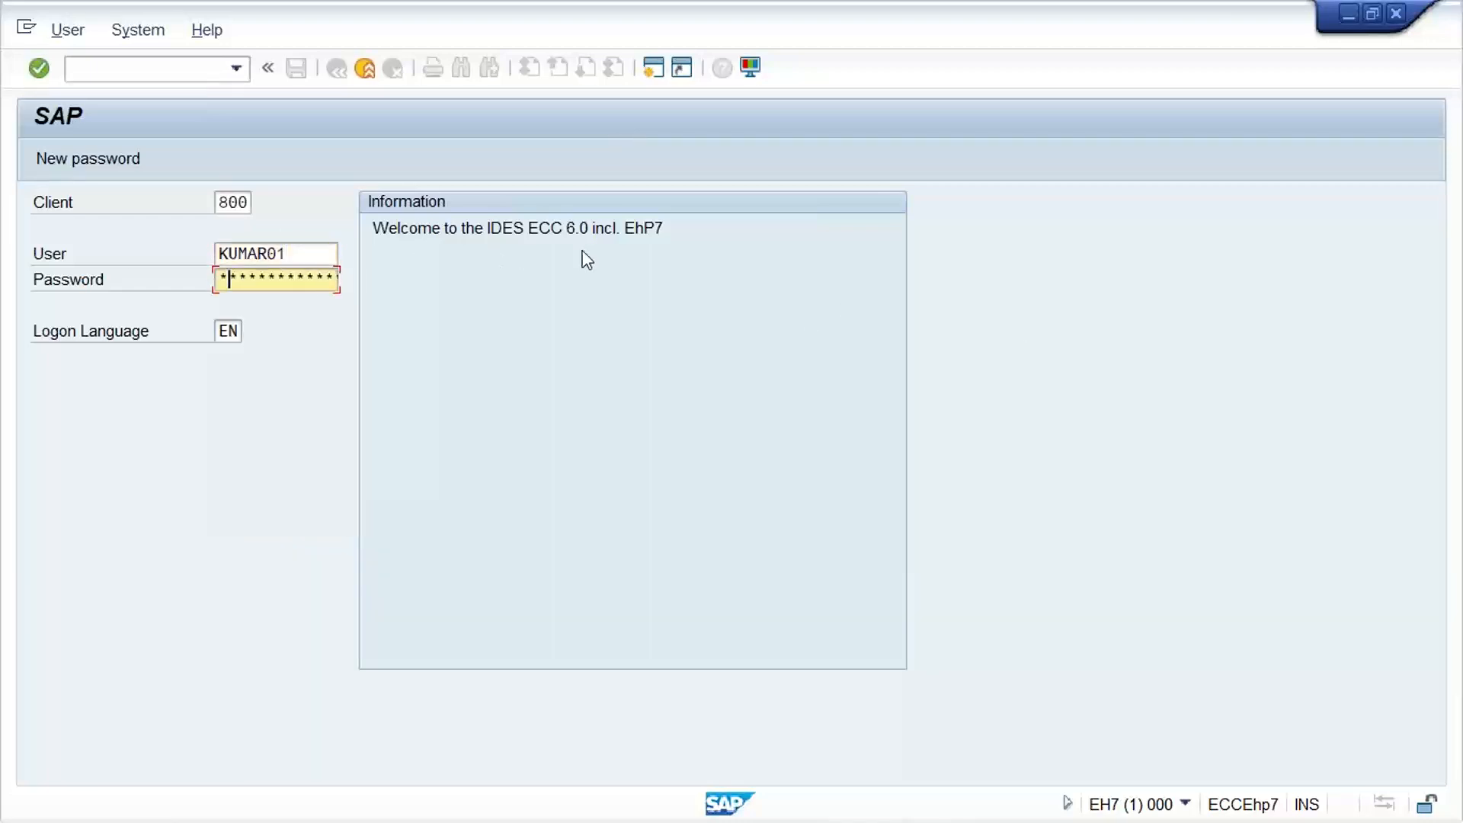
type("*******")
key("Return")
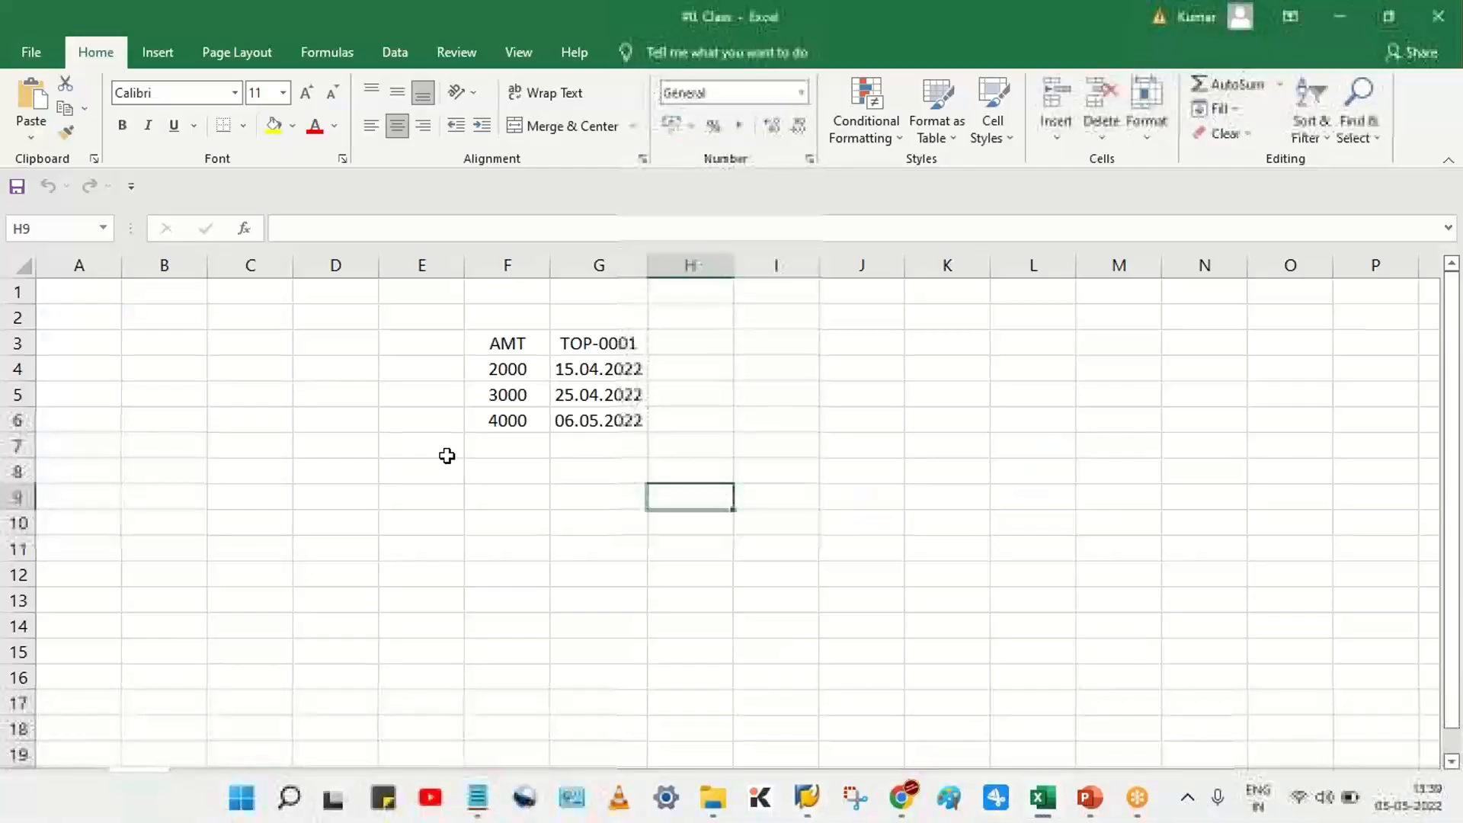
Switch to the Excel workbook #0. Class and delete columns F and G on sheet TM11
left_click(447, 453)
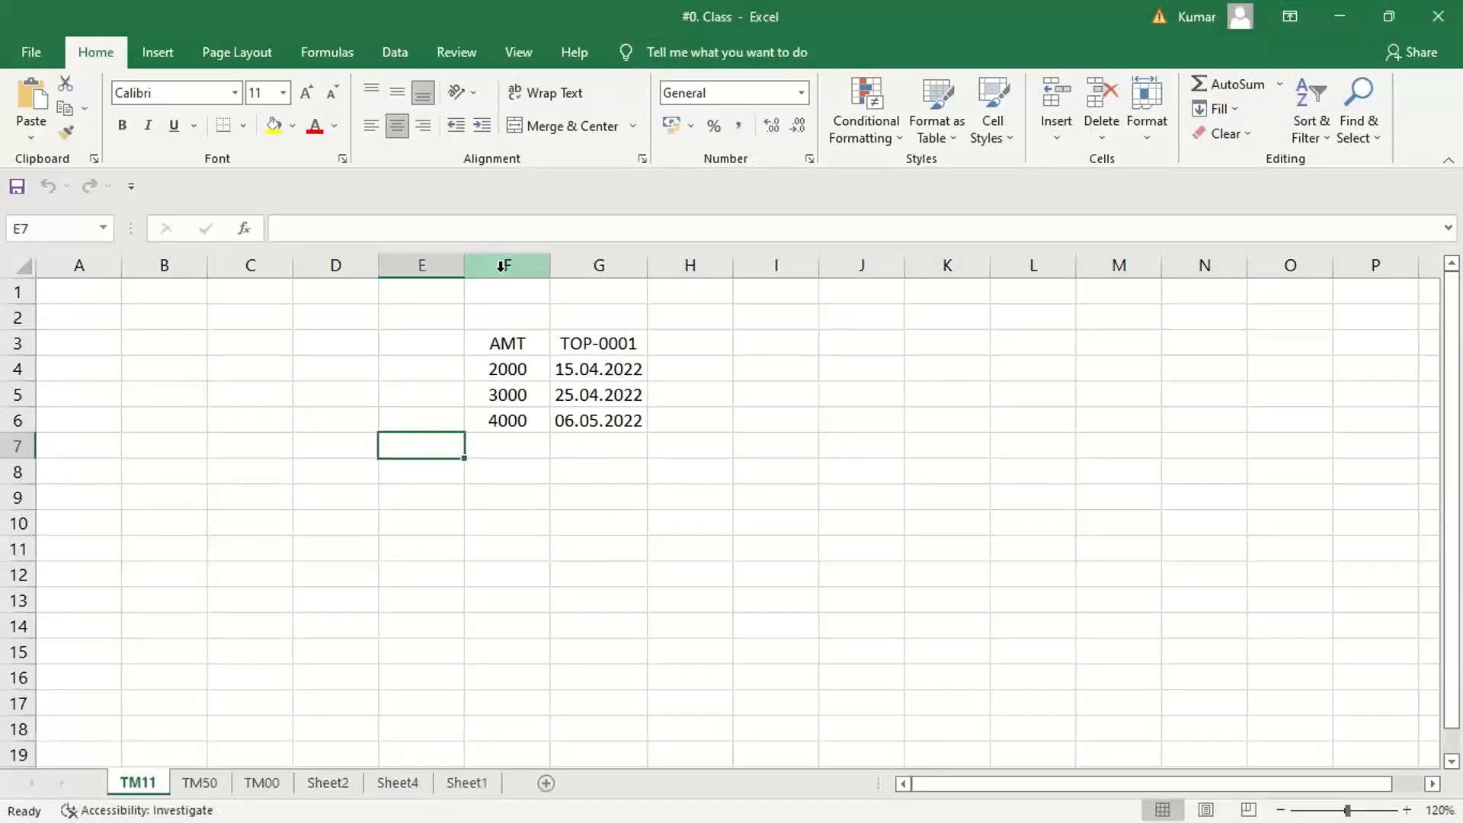
left_click_drag(501, 267, 610, 266)
key("ctrl+minus")
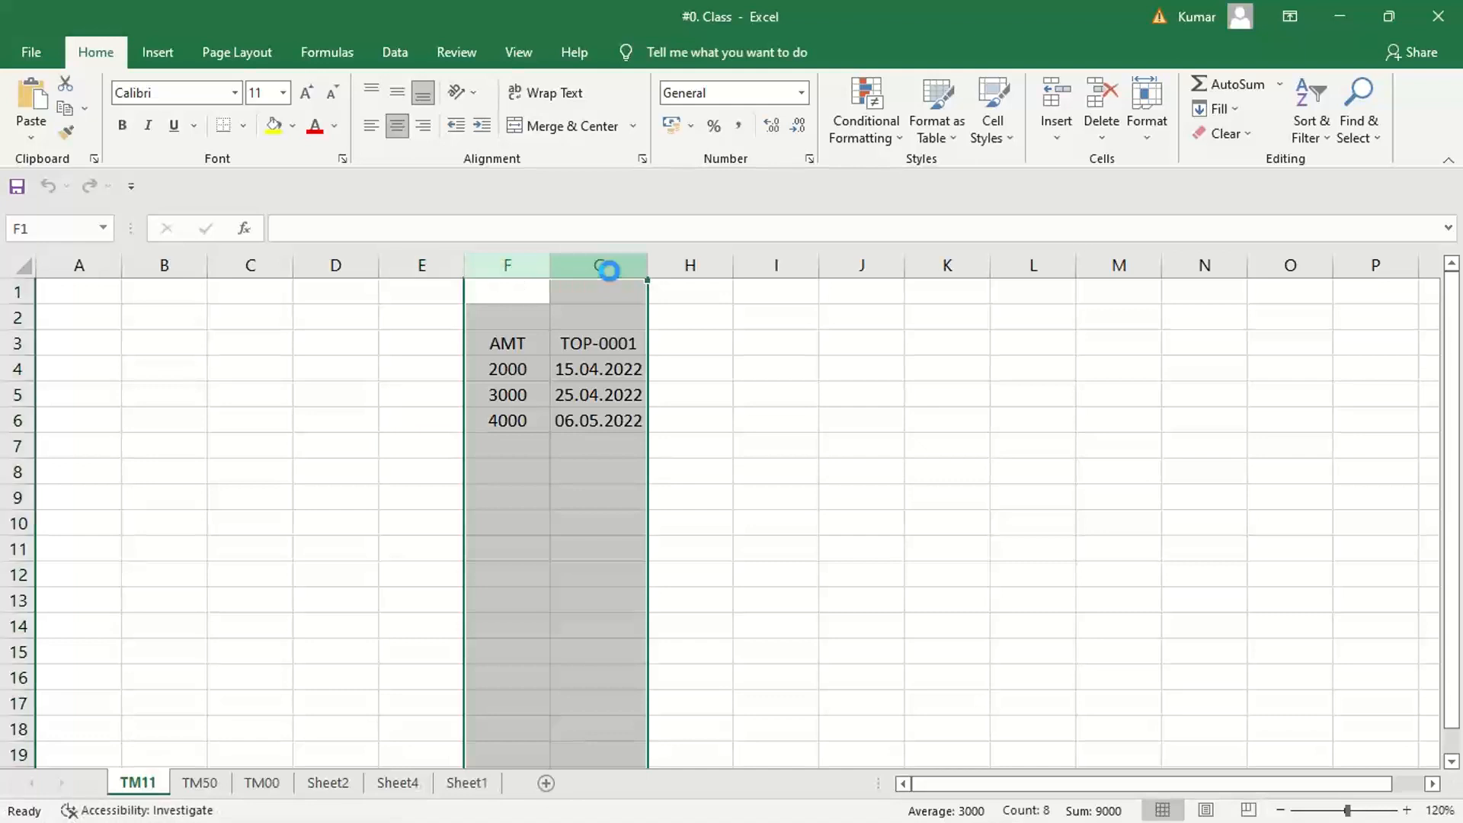
left_click(273, 500)
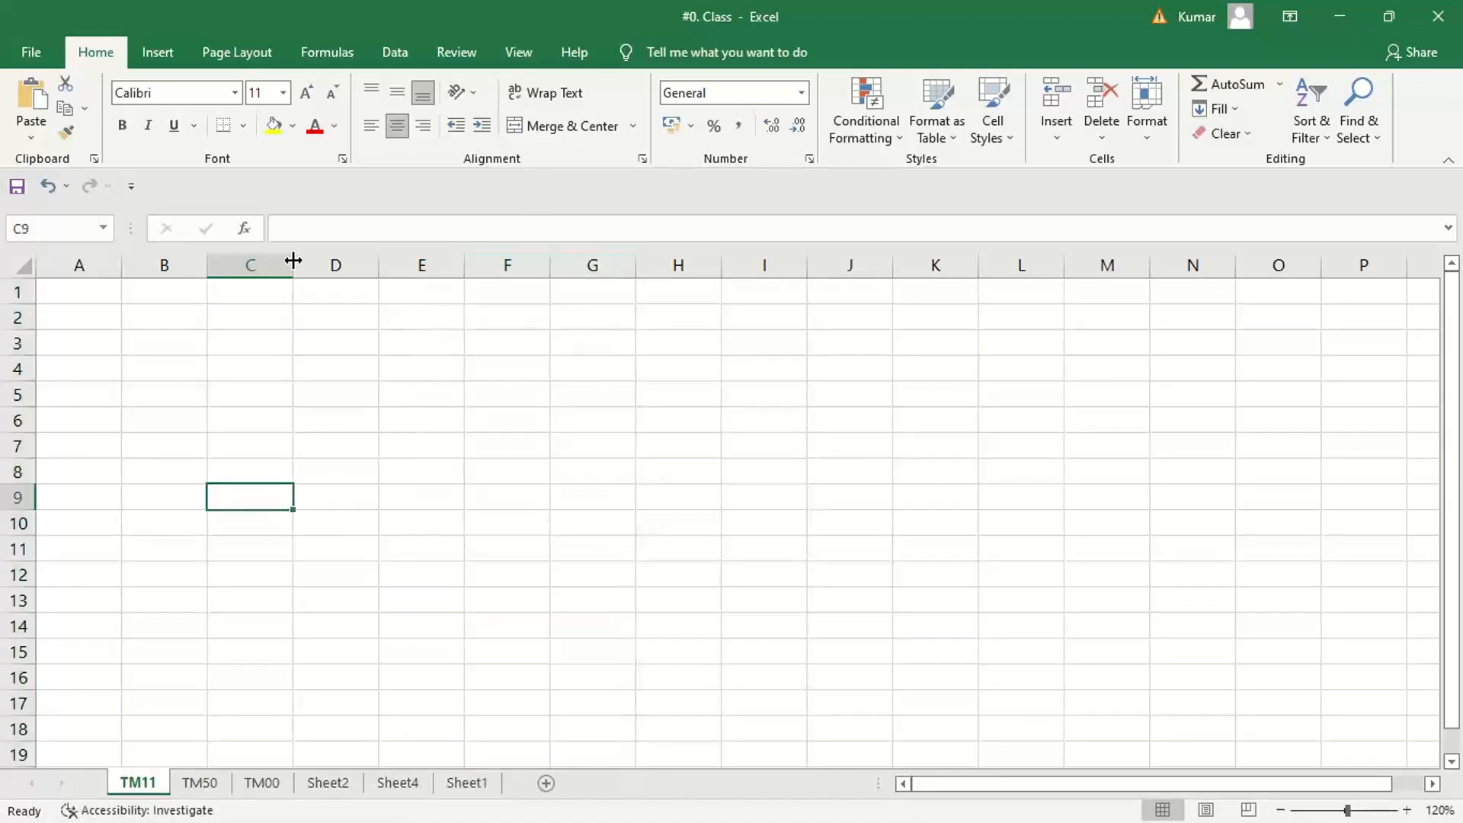
Widen column C to almost four times its default width and enter "1." in cell C2
left_click_drag(292, 264, 526, 266)
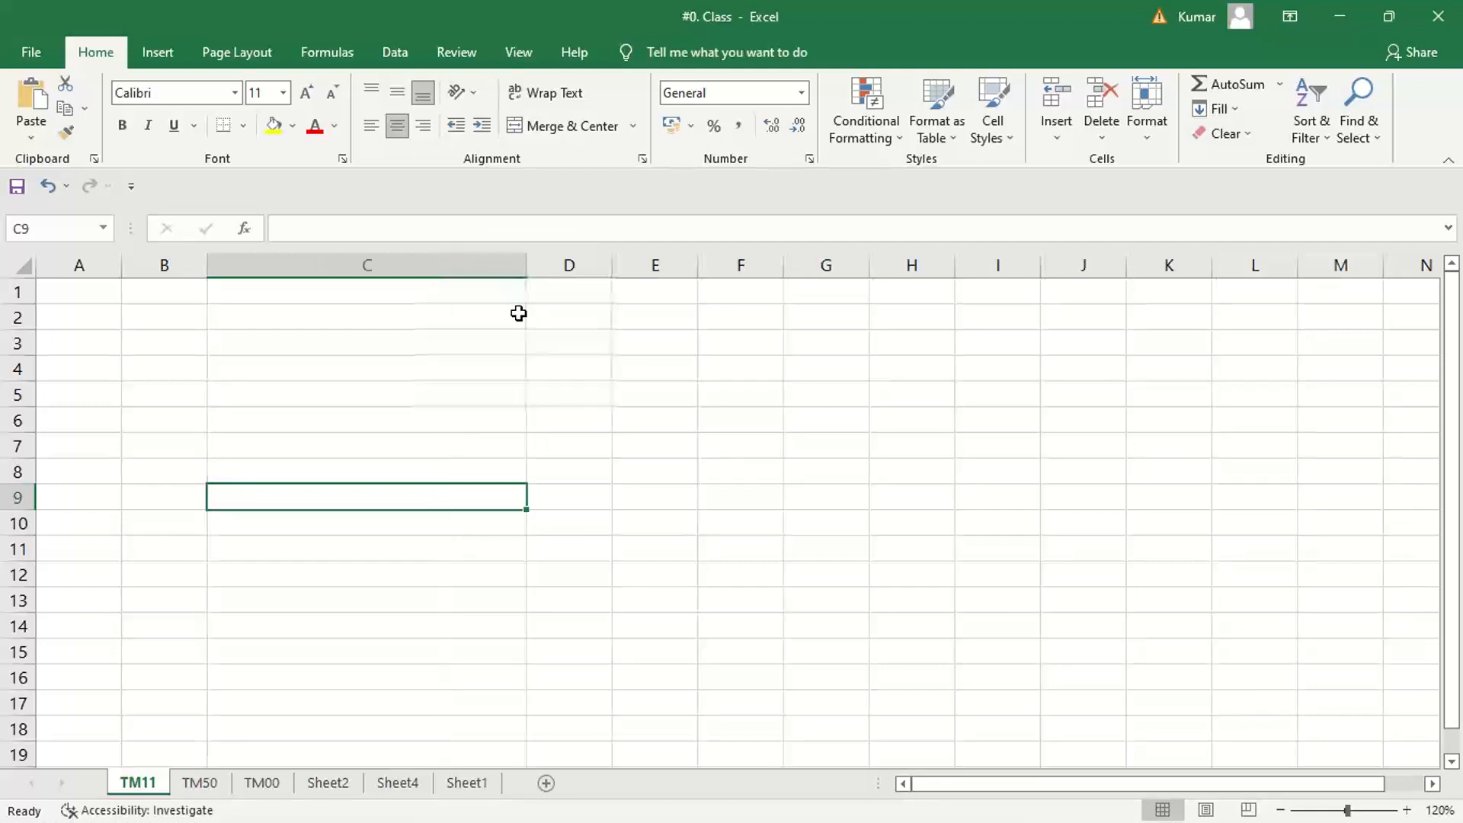
left_click(272, 319)
type("1.")
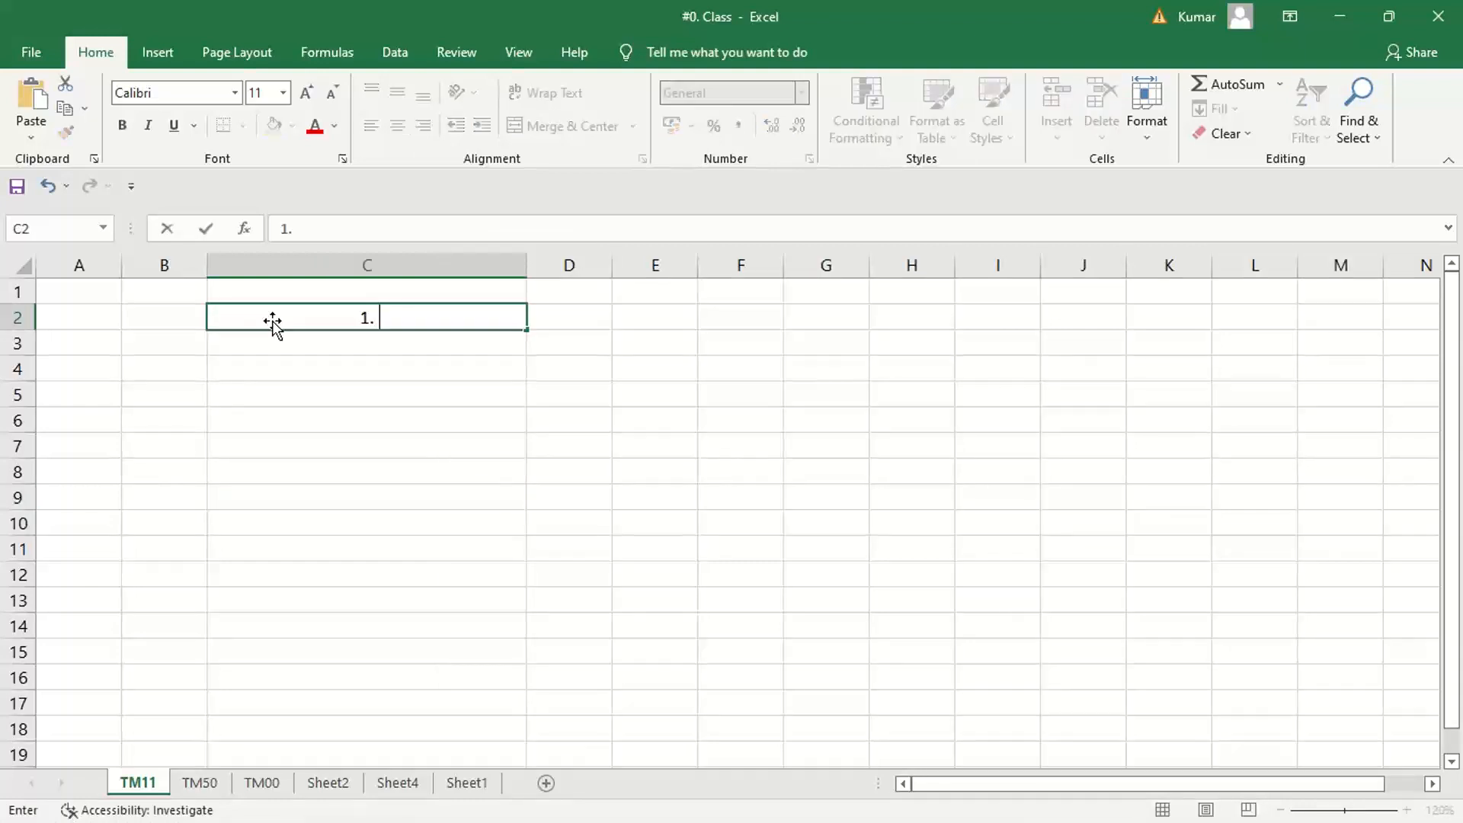
left_click(555, 420)
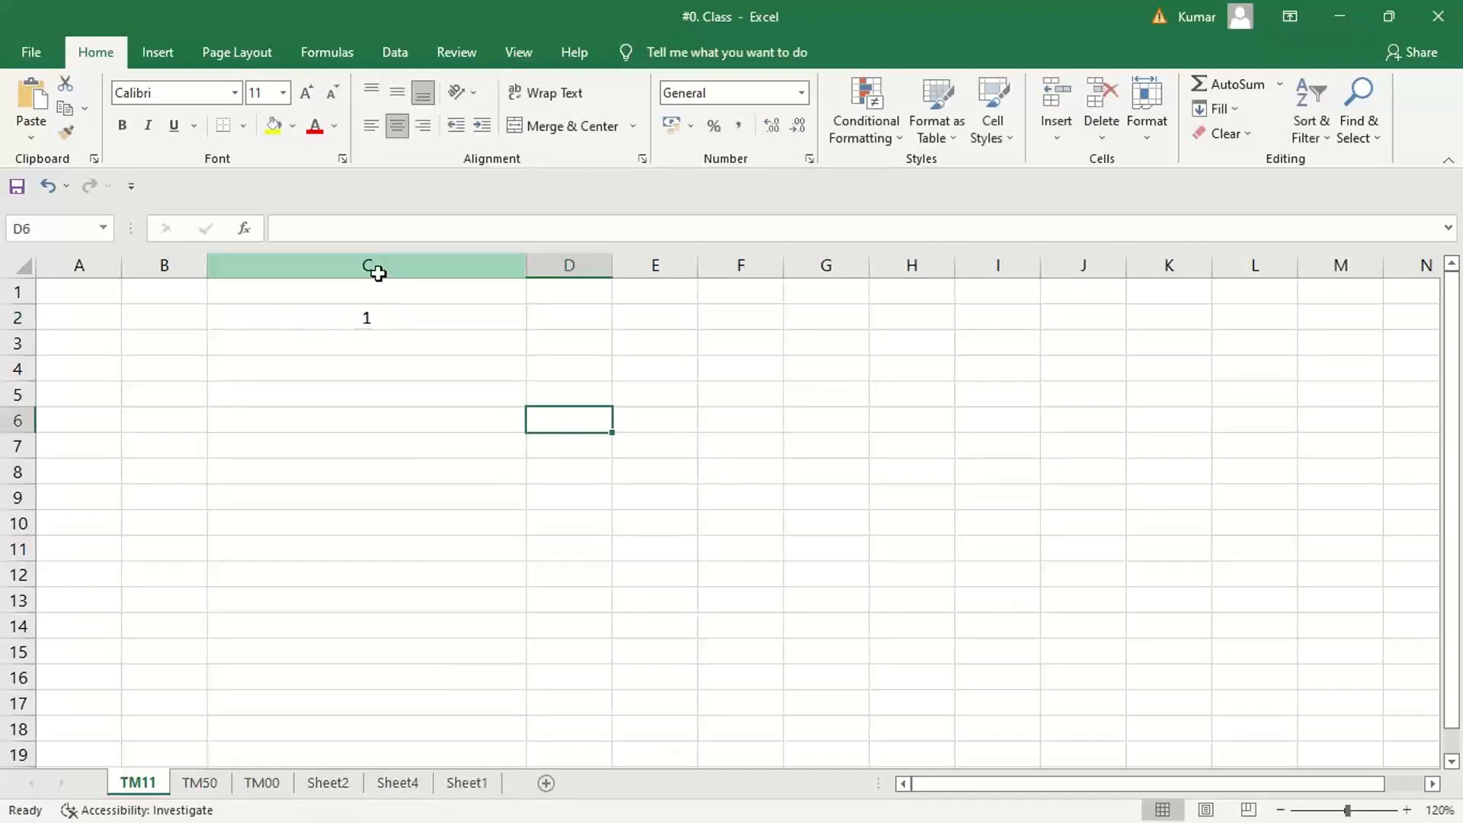
Left-align column C and complete cell C2 as "1. Creation of company code"
left_click(372, 266)
left_click(371, 125)
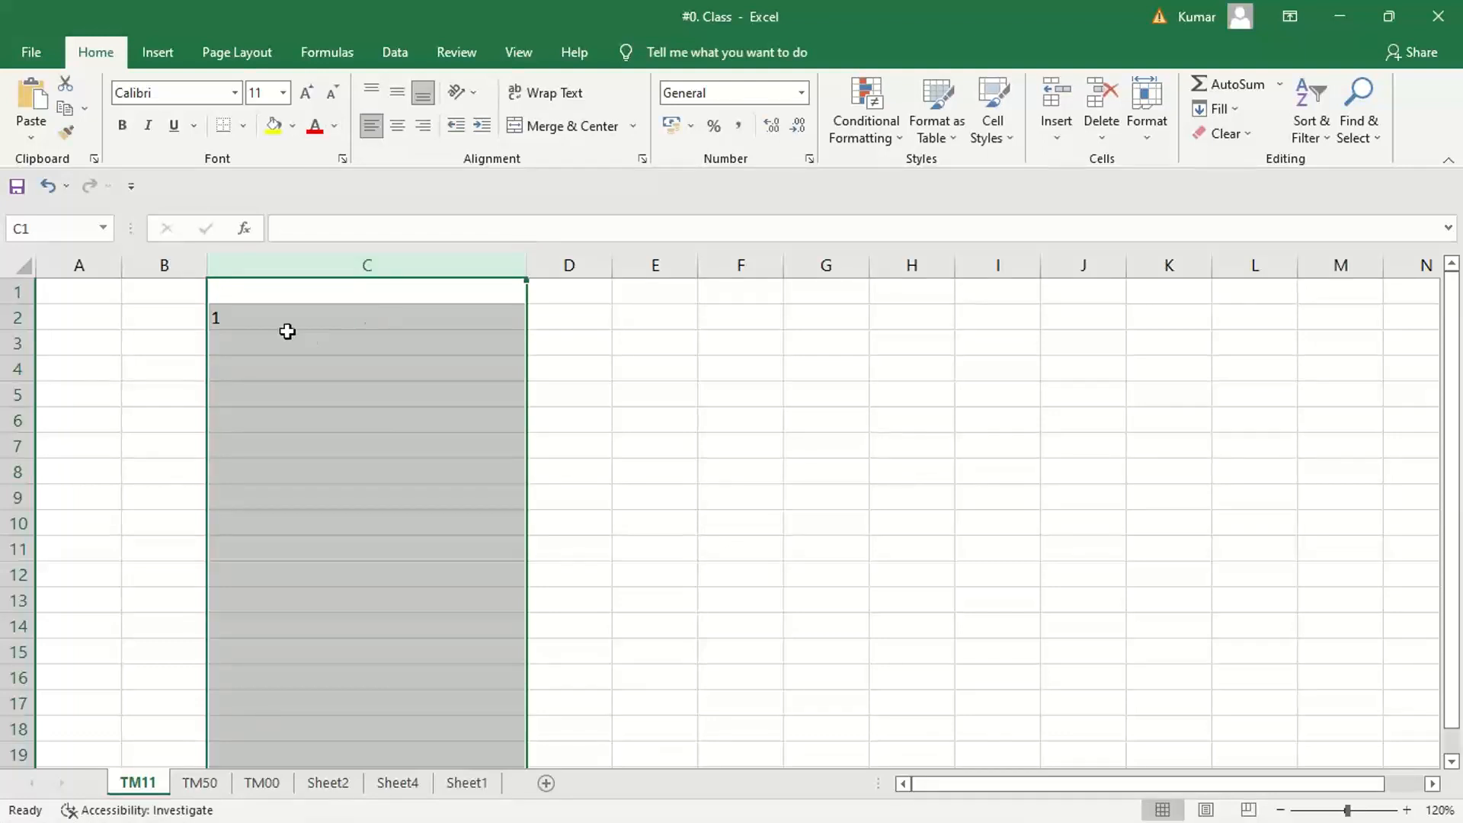
left_click(282, 319)
double_click(282, 318)
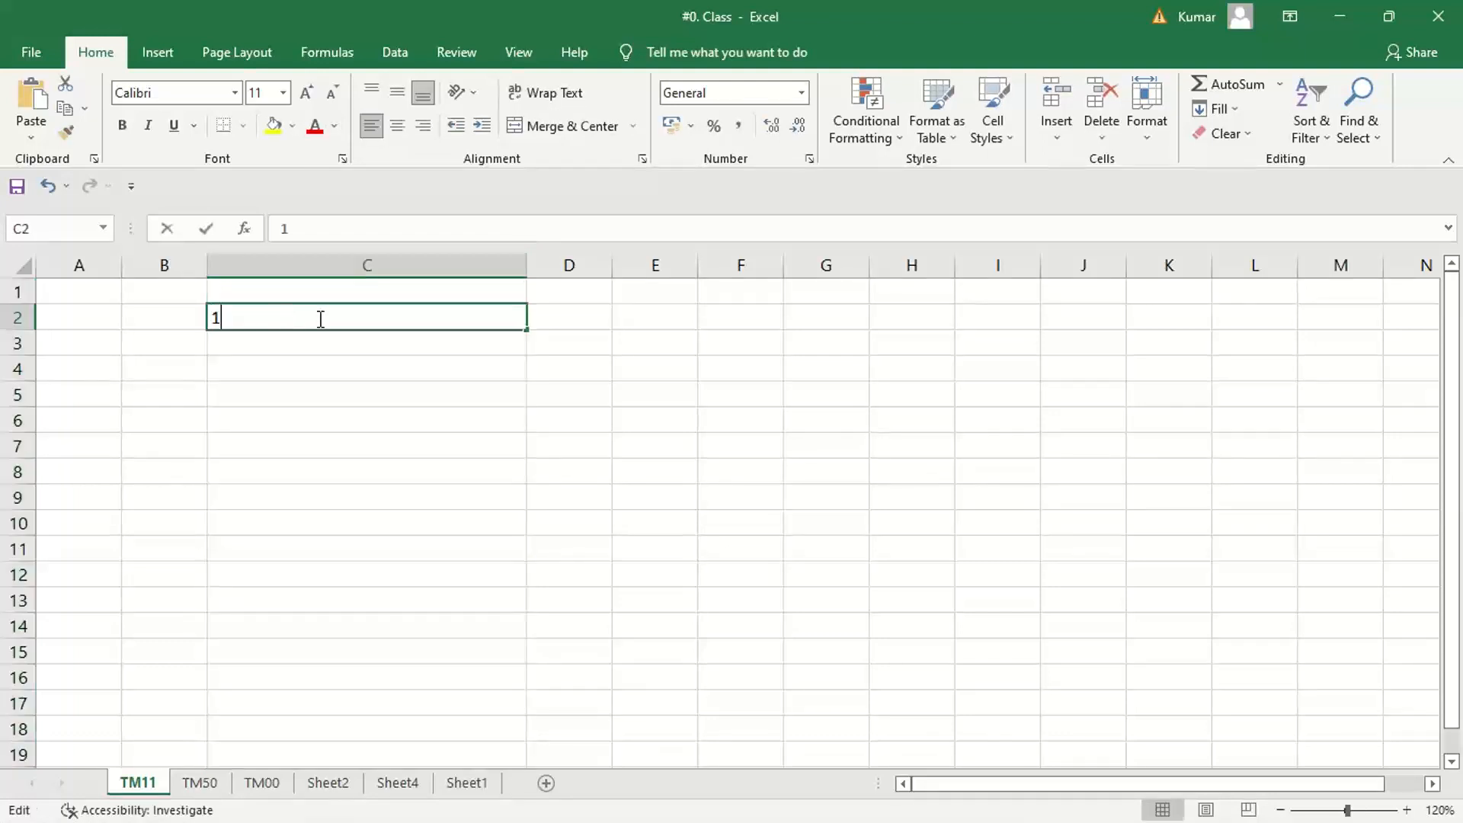
type(". ")
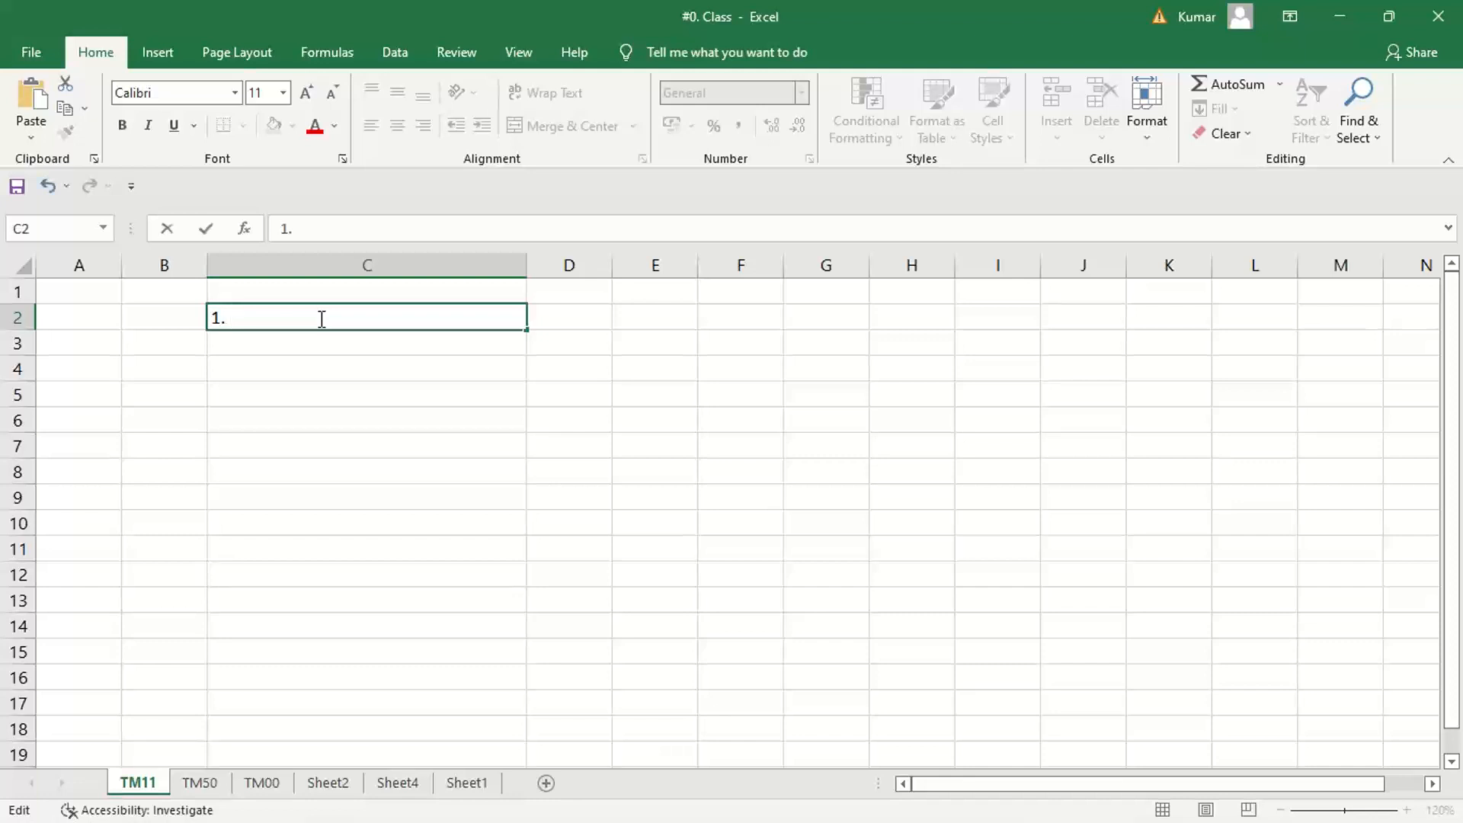
type("Creation")
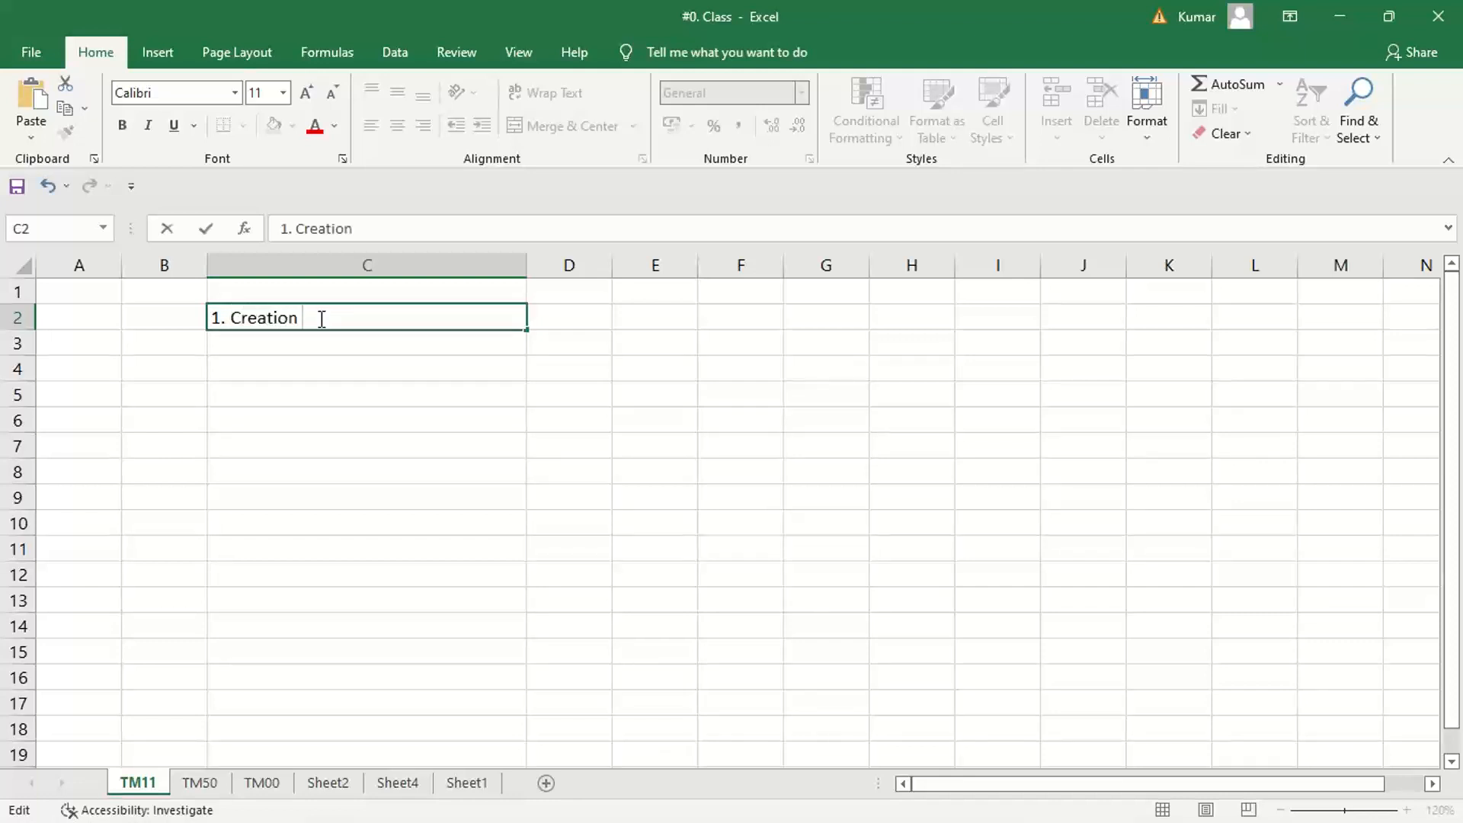
type(" of company code")
key("Return")
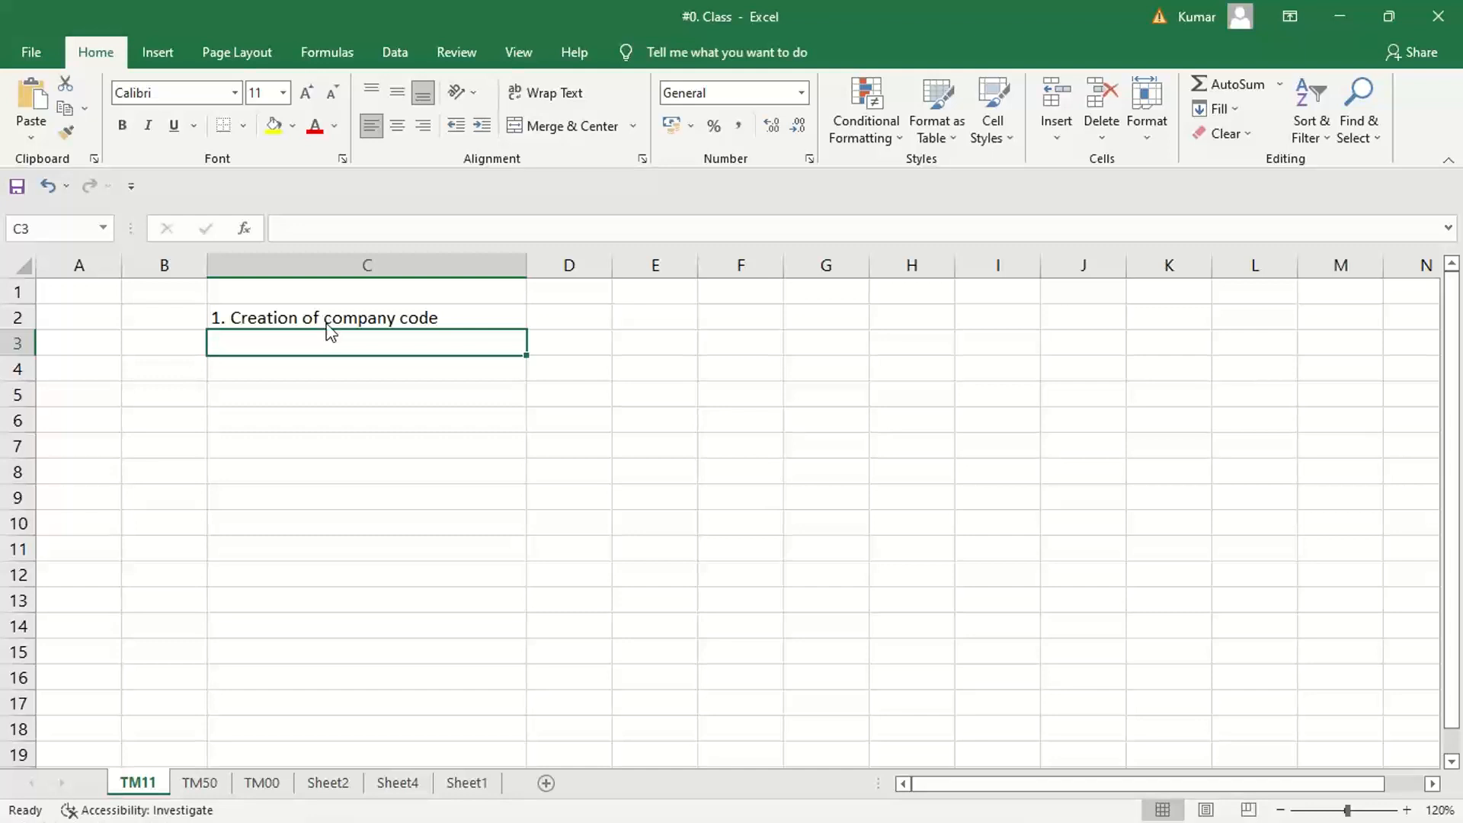
Enter the second list item "2. PPV creation + assignment" in cell C3
left_click(396, 319)
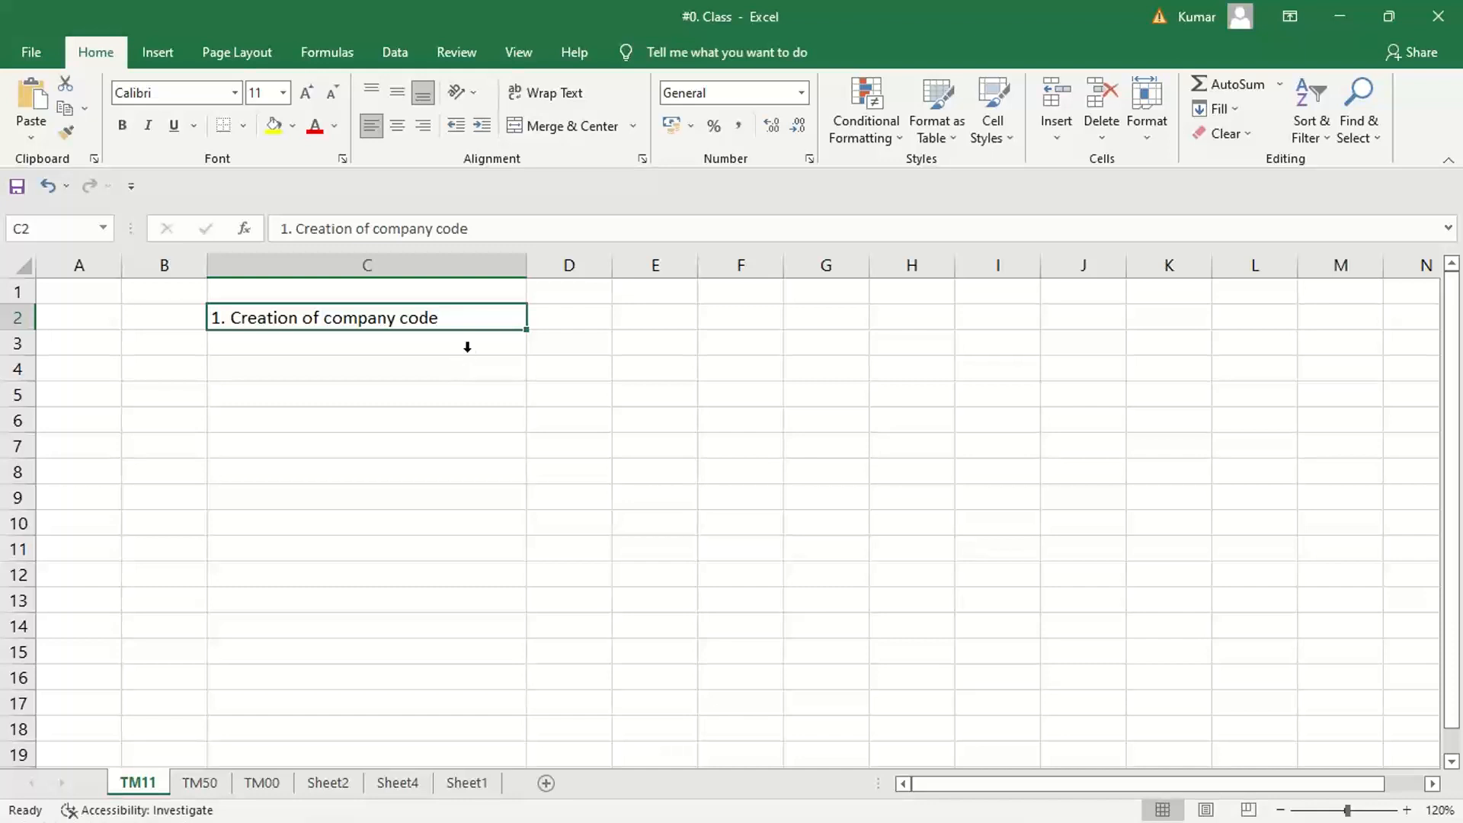
left_click(316, 343)
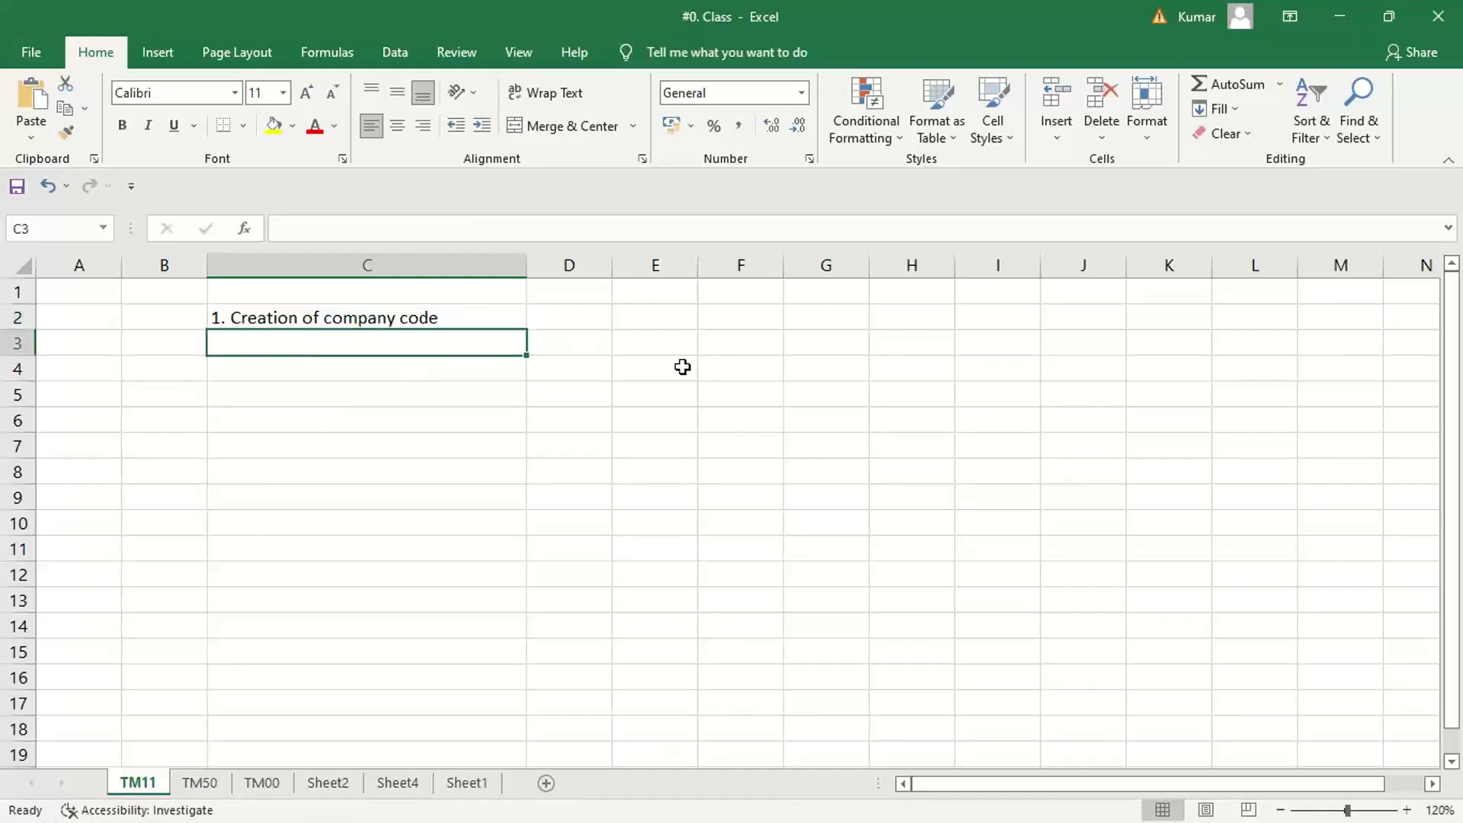
type("2.")
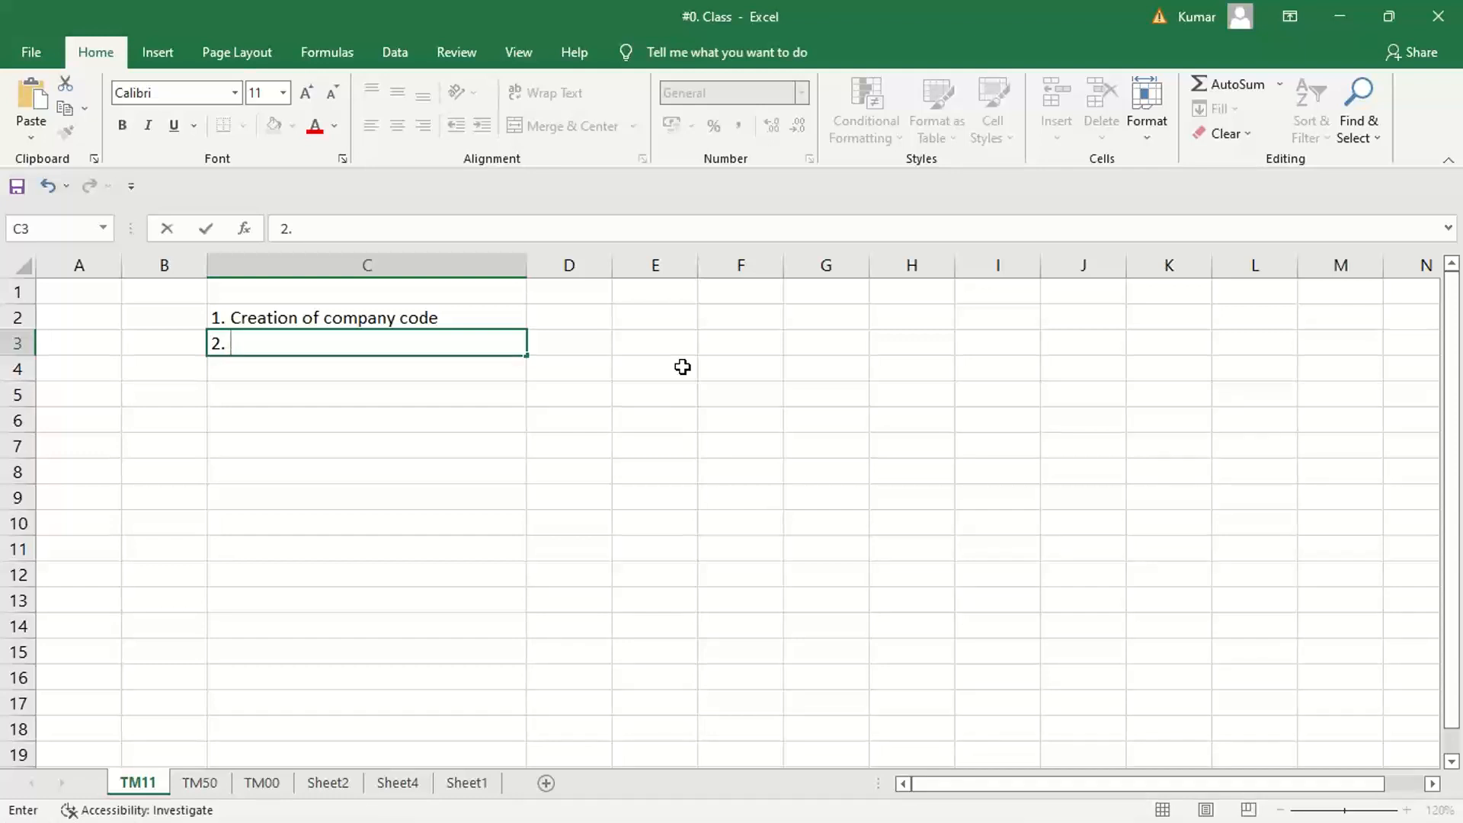
type("PPV creation ")
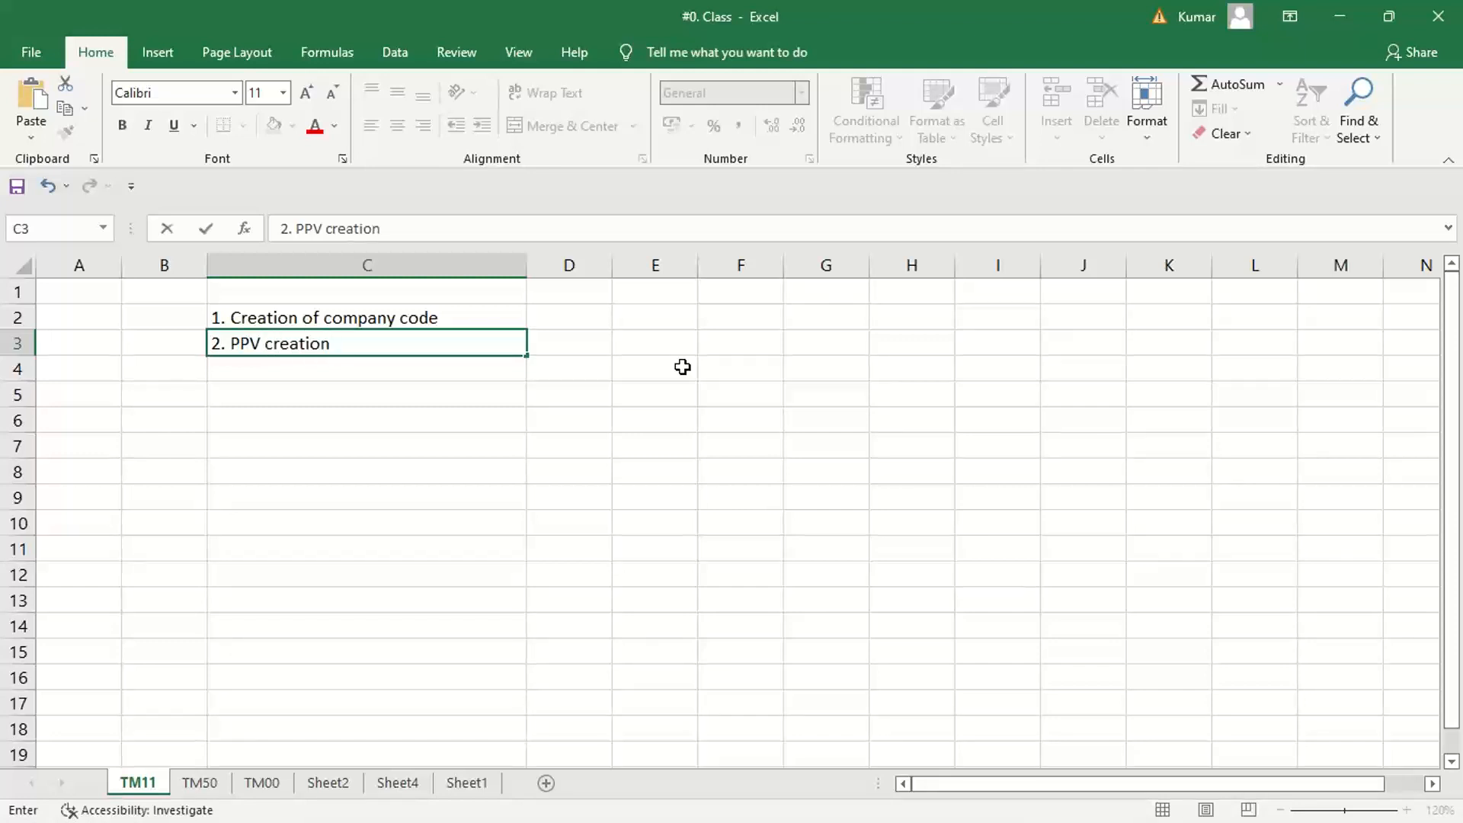
type("+ assignment")
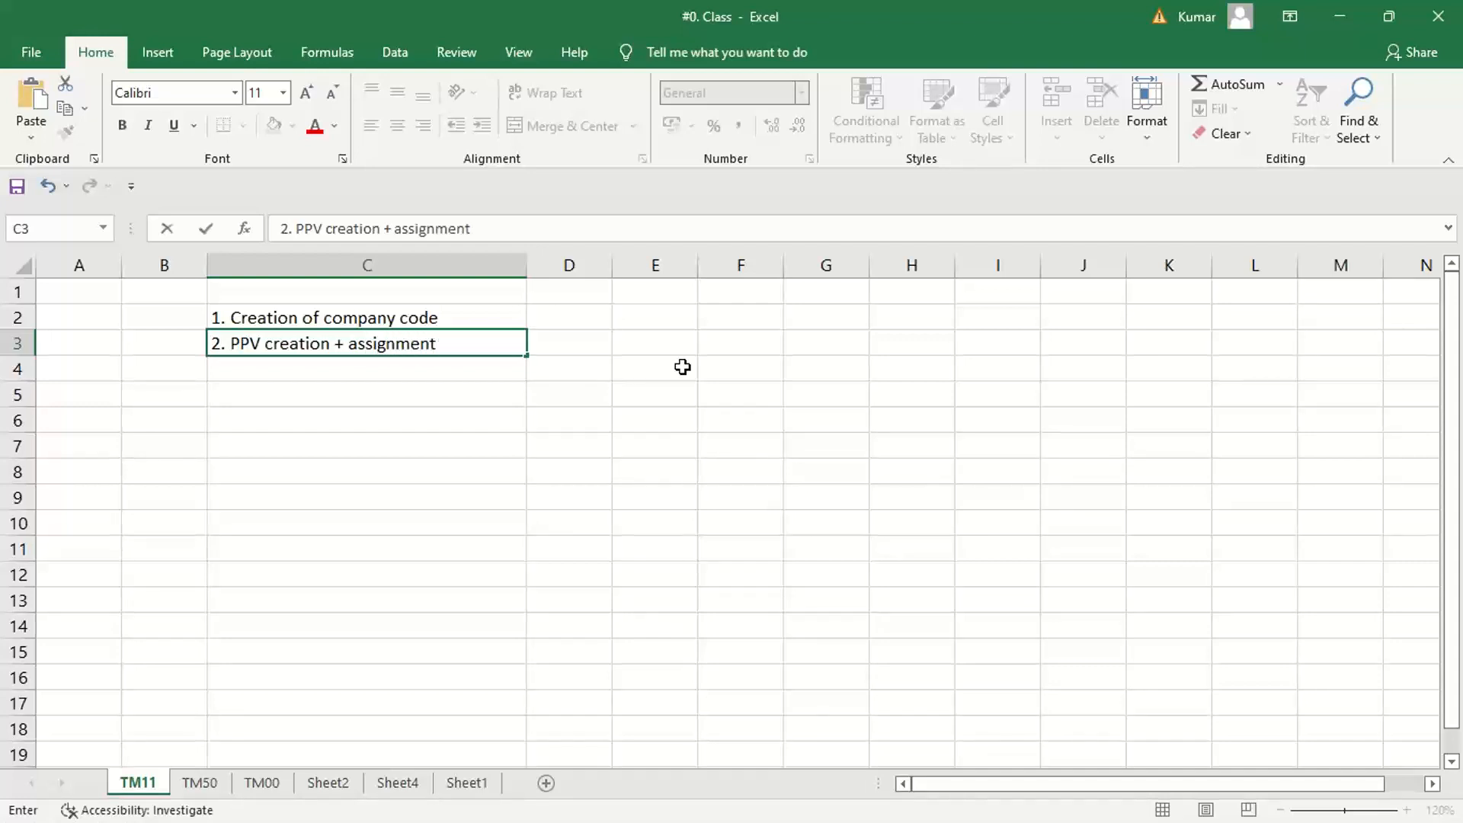
key("Return")
Enter the third list item "3. FYV creation + assignment" in cell C4
type("3. ")
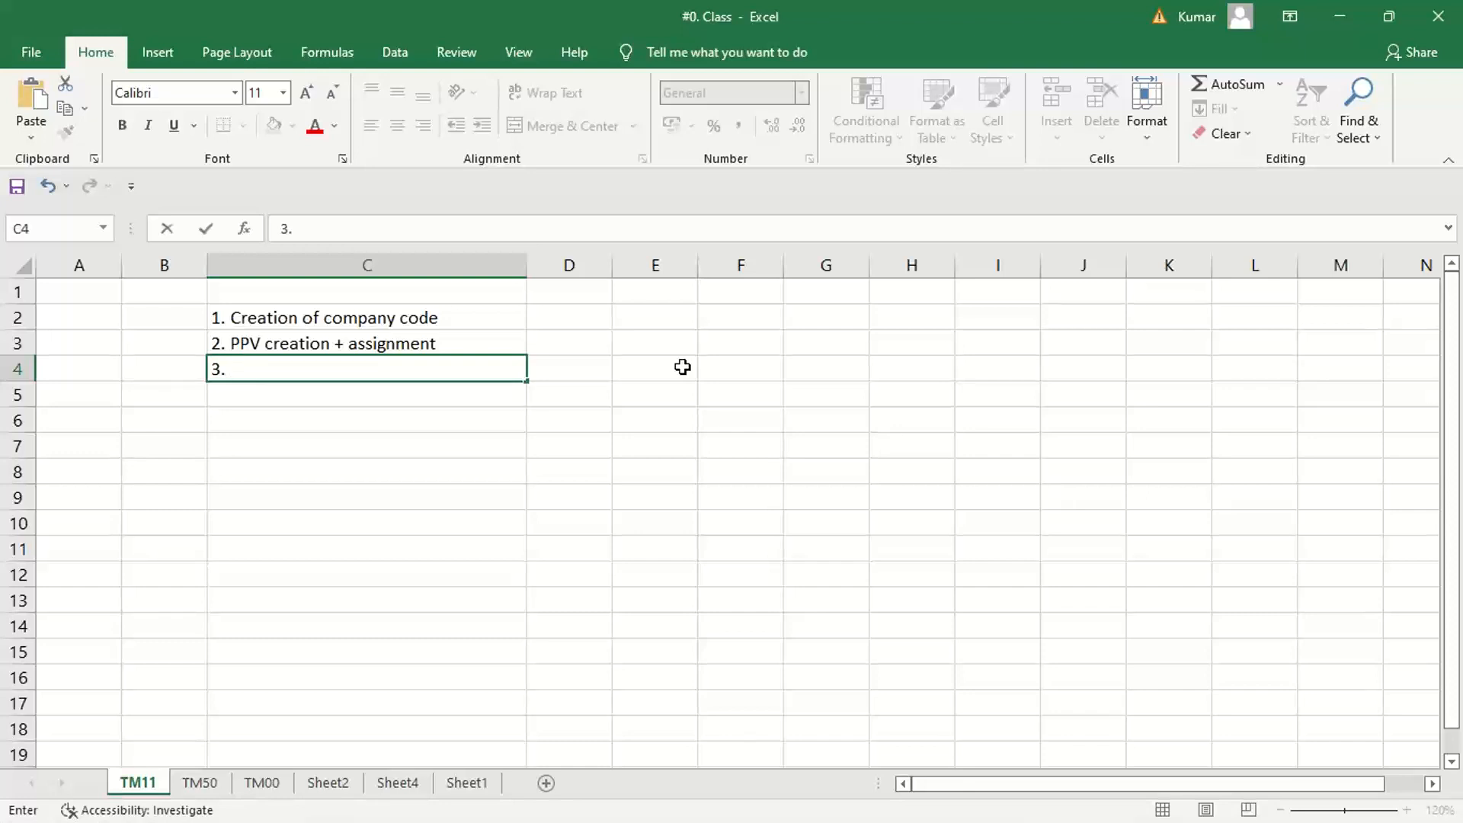
type("FYV creation ")
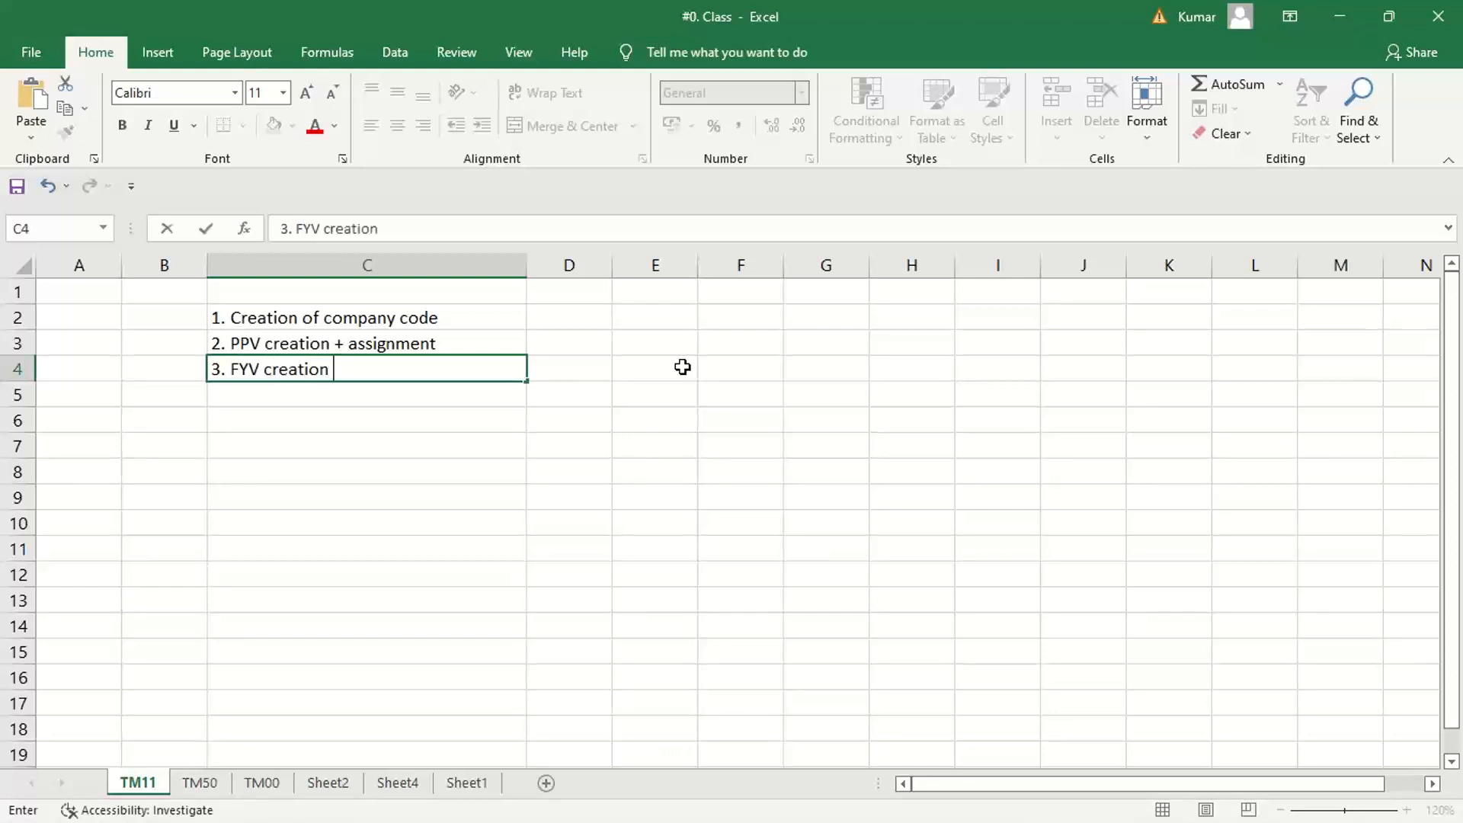
type("+ assignment")
key("Return")
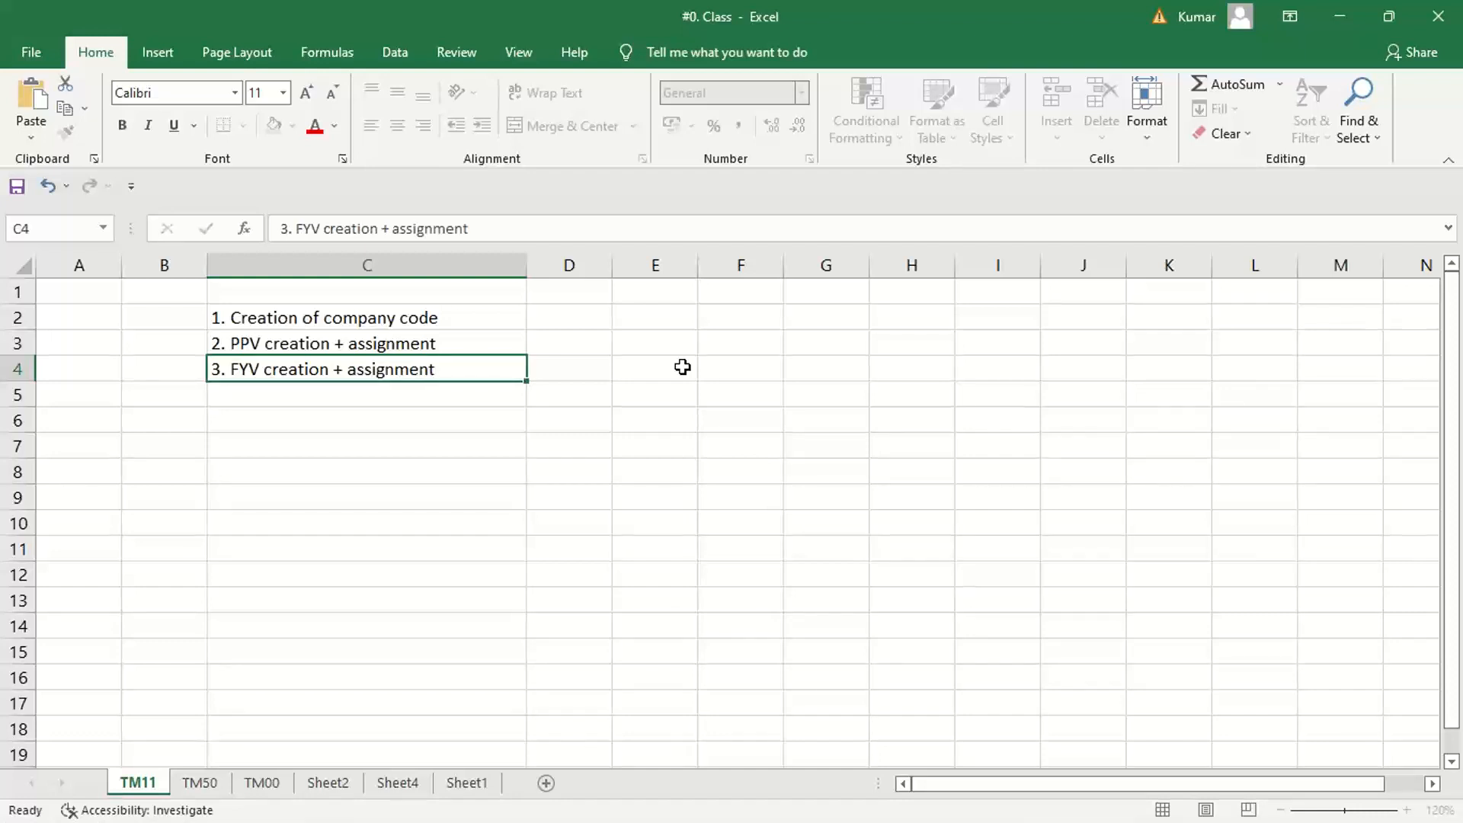
Enter the fourth list item "4. FSV creation + assignment" in cell C5
type("4. ")
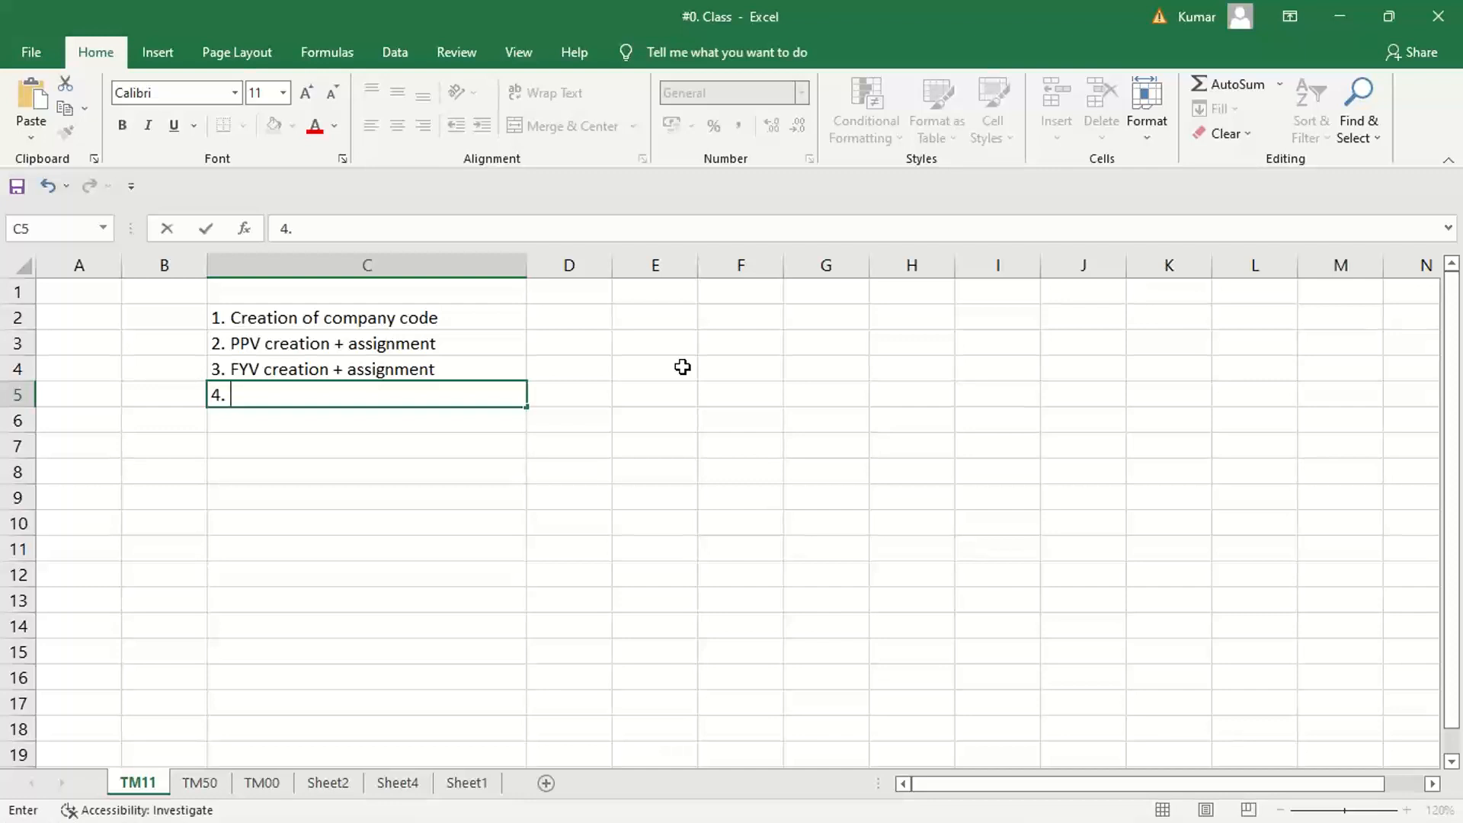
type("FSB")
key("BackSpace")
type("V creation")
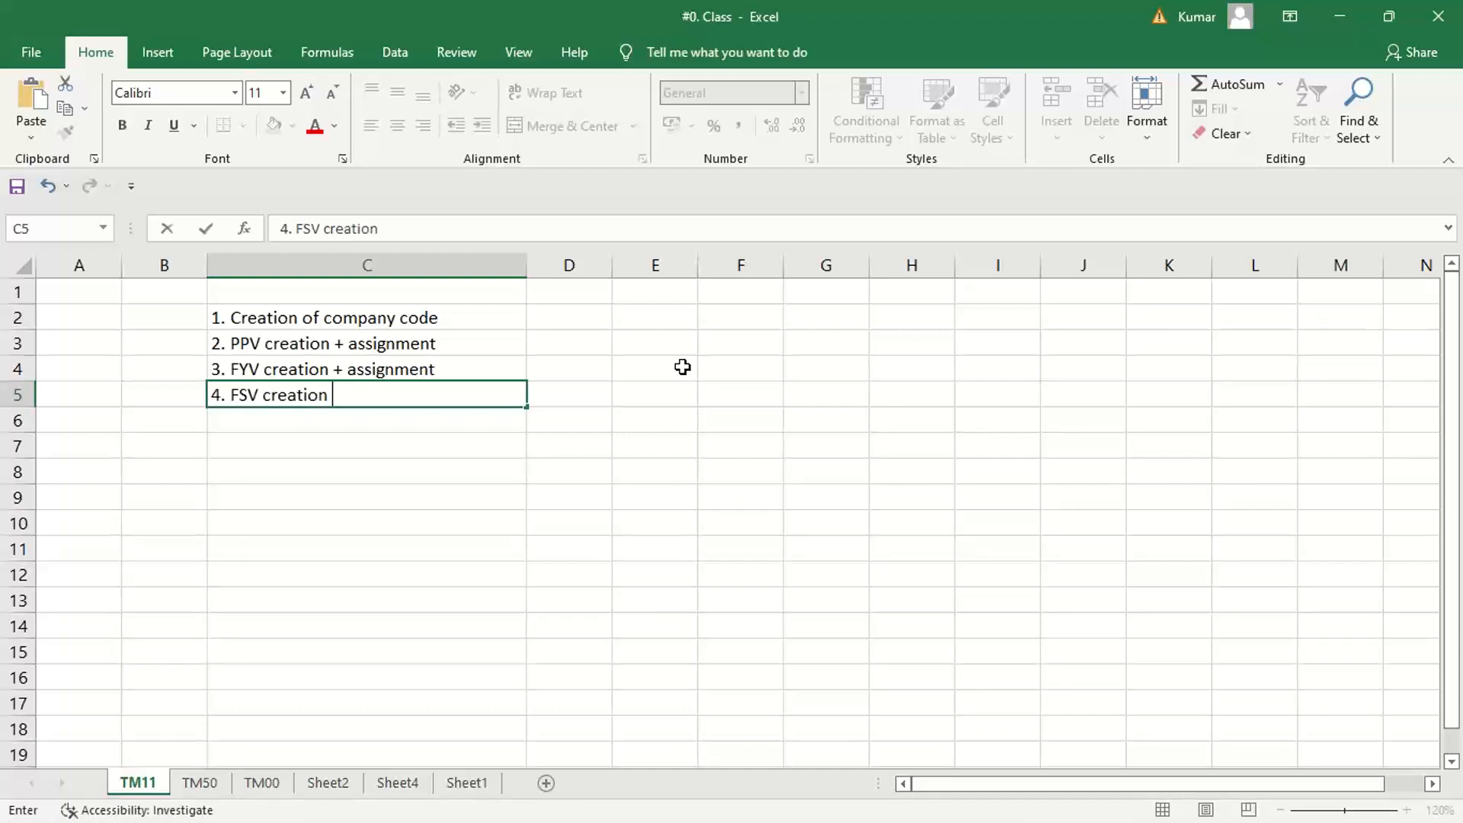
type(" + assignment")
key("Return")
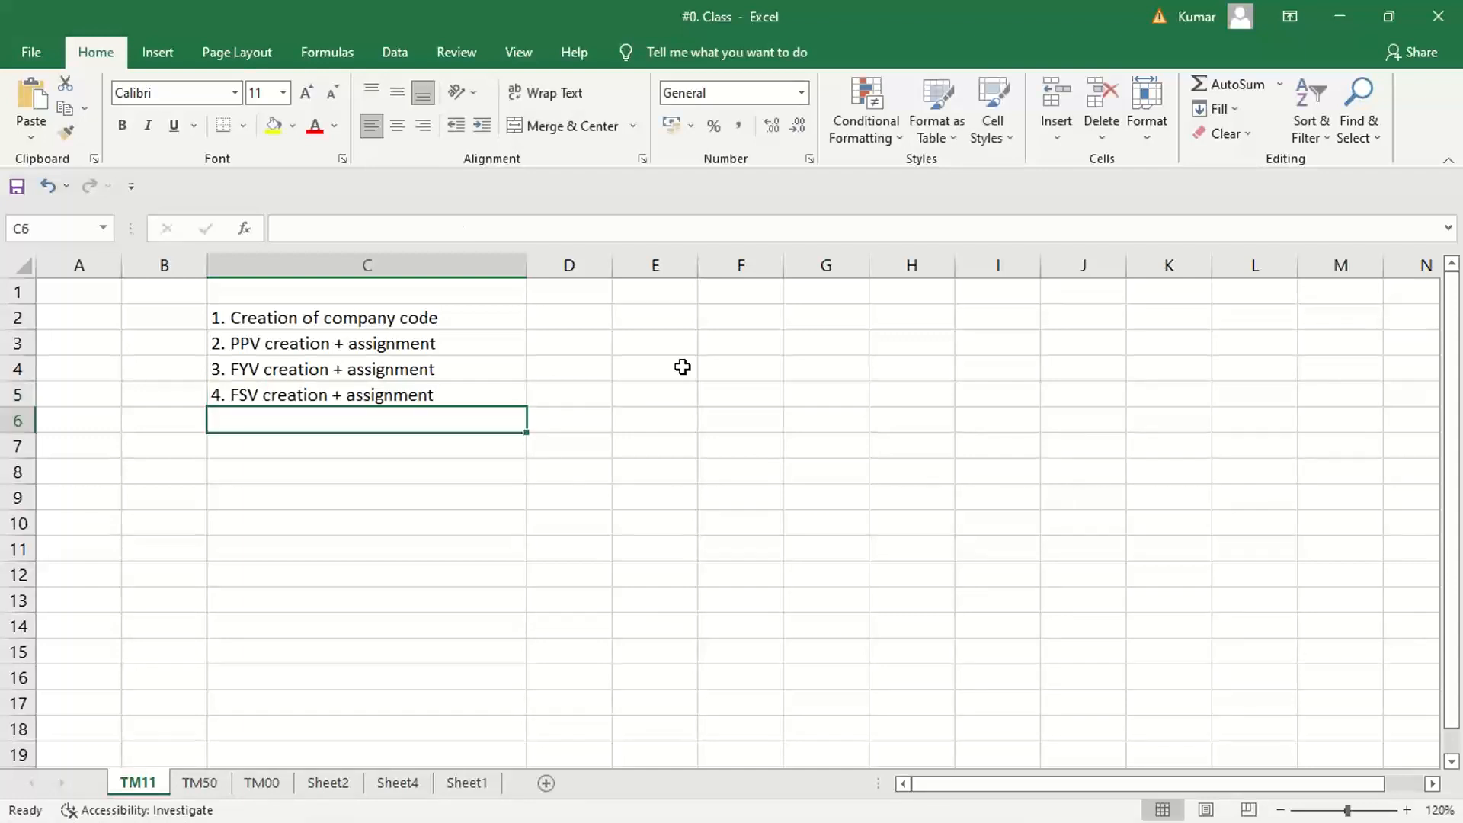
Enter the fifth list item "5. No. range" in cell C6
type("5. No")
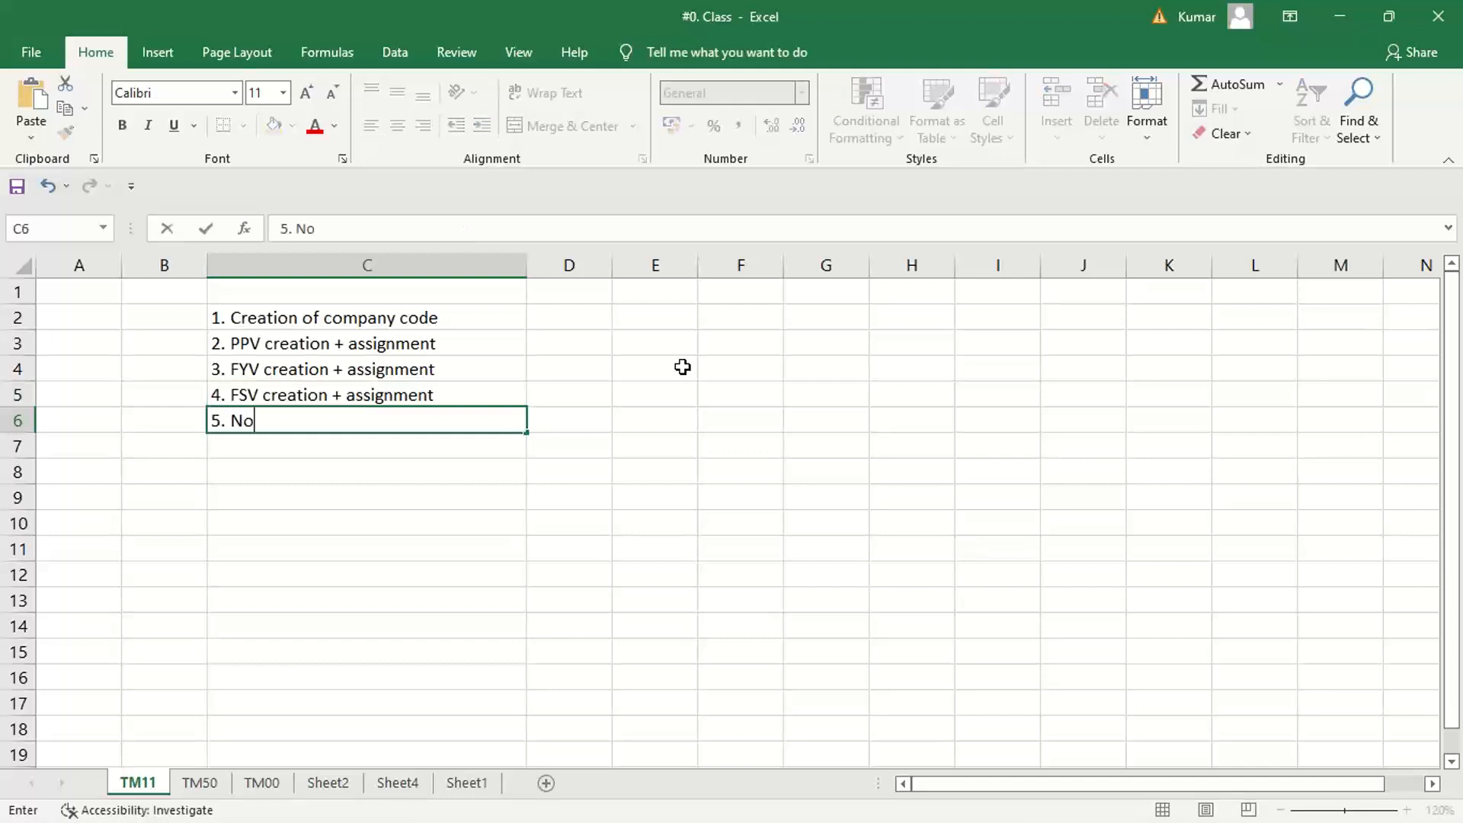
type(". range")
key("Return")
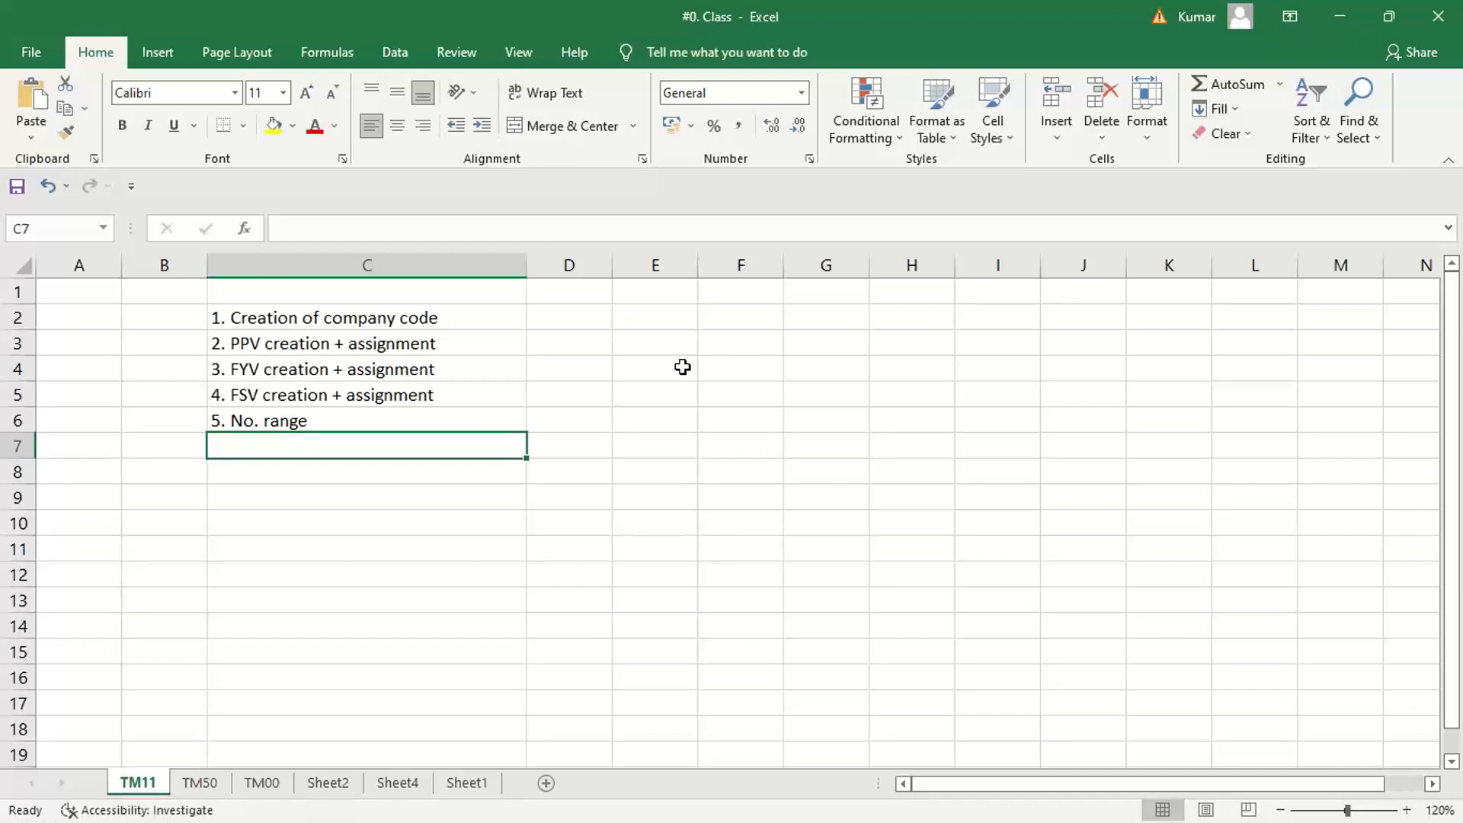
Enter the sixth list item "6. Tolerance group" in cell C7
type("6. T")
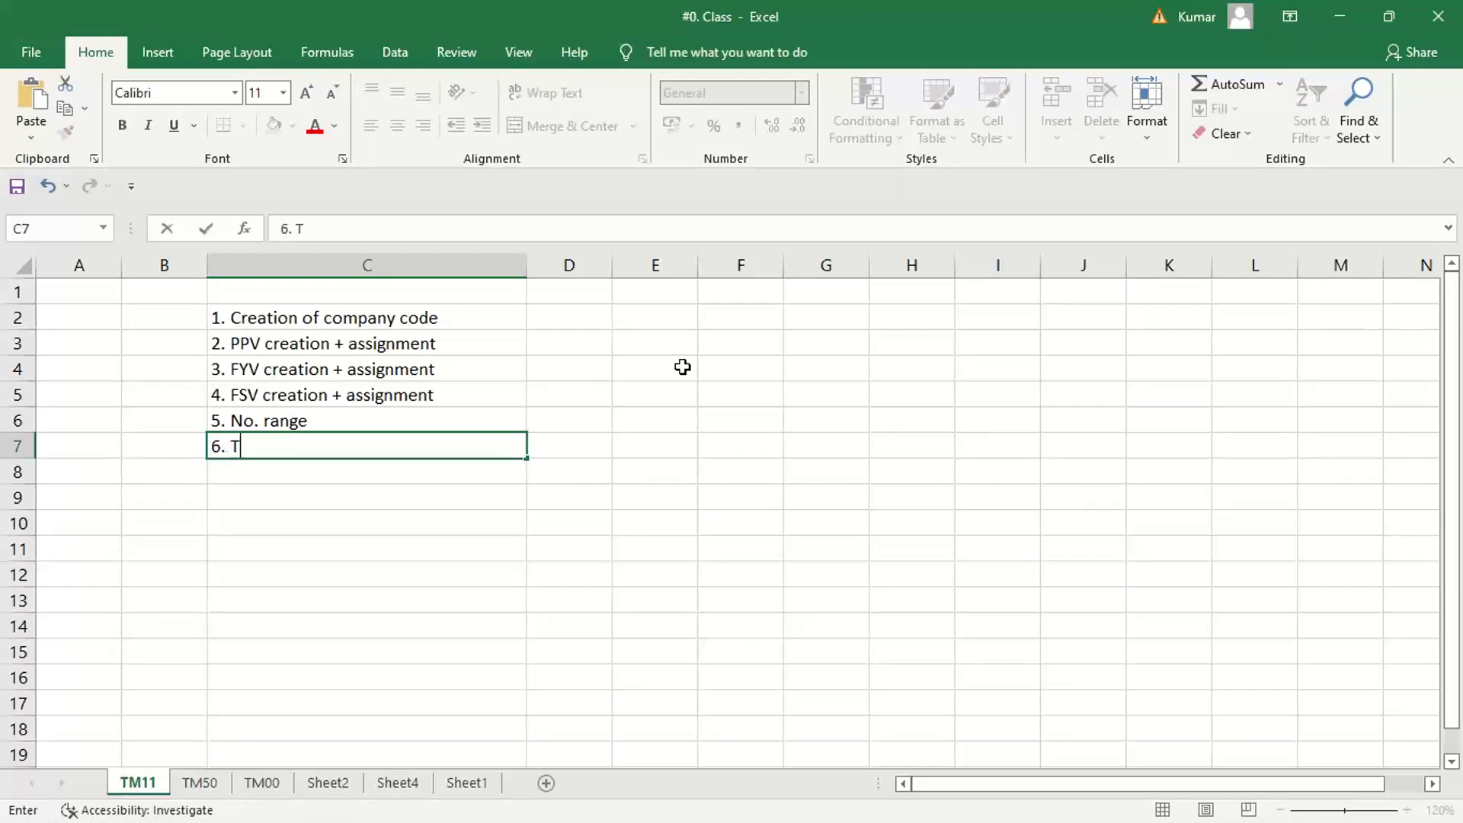
type("olerance group")
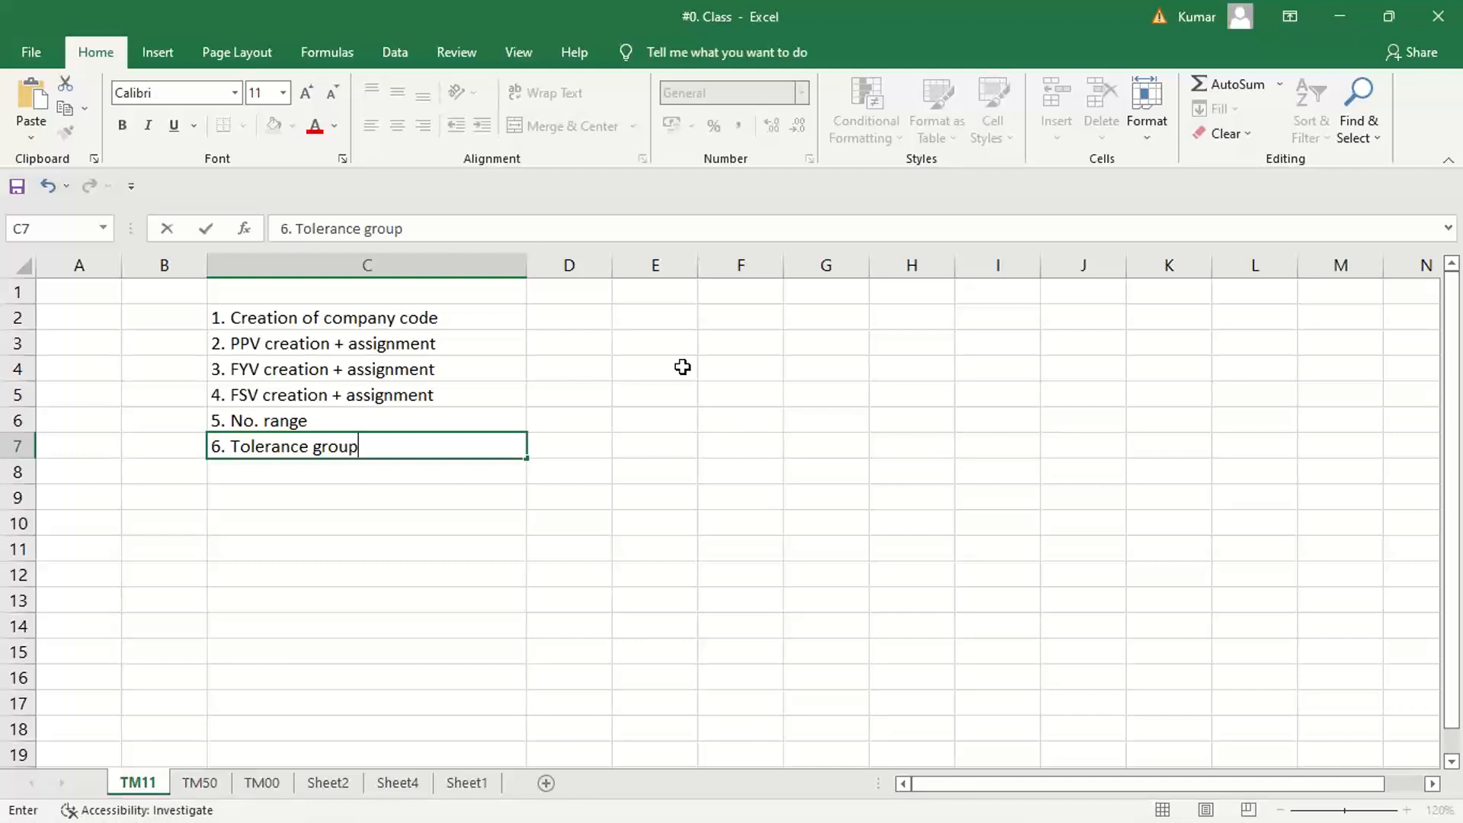
key("Return")
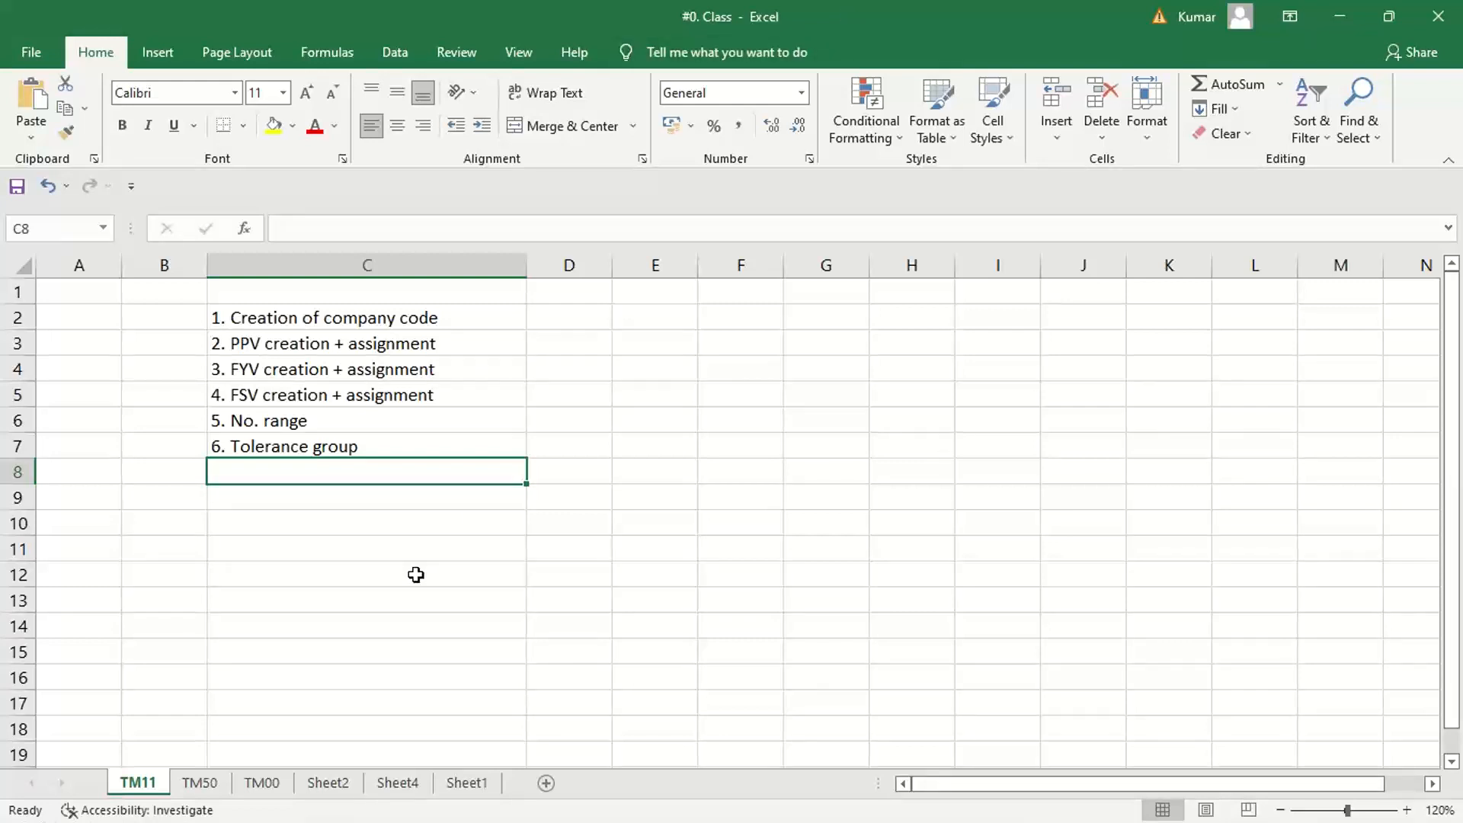
Enter the seventh list item "7. Chart of account" in cell C8
type("7. ")
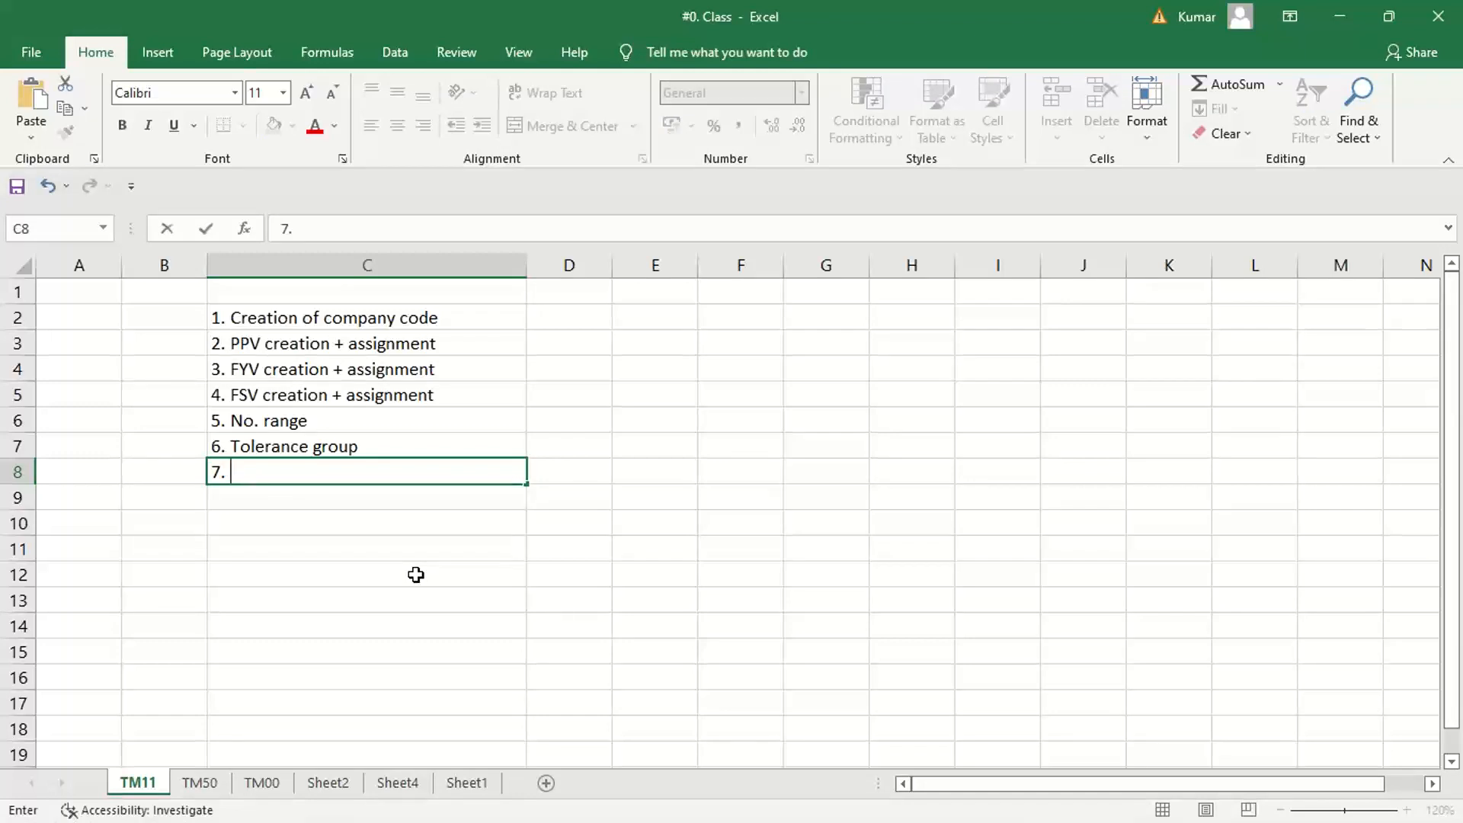
type("Chart of accoun")
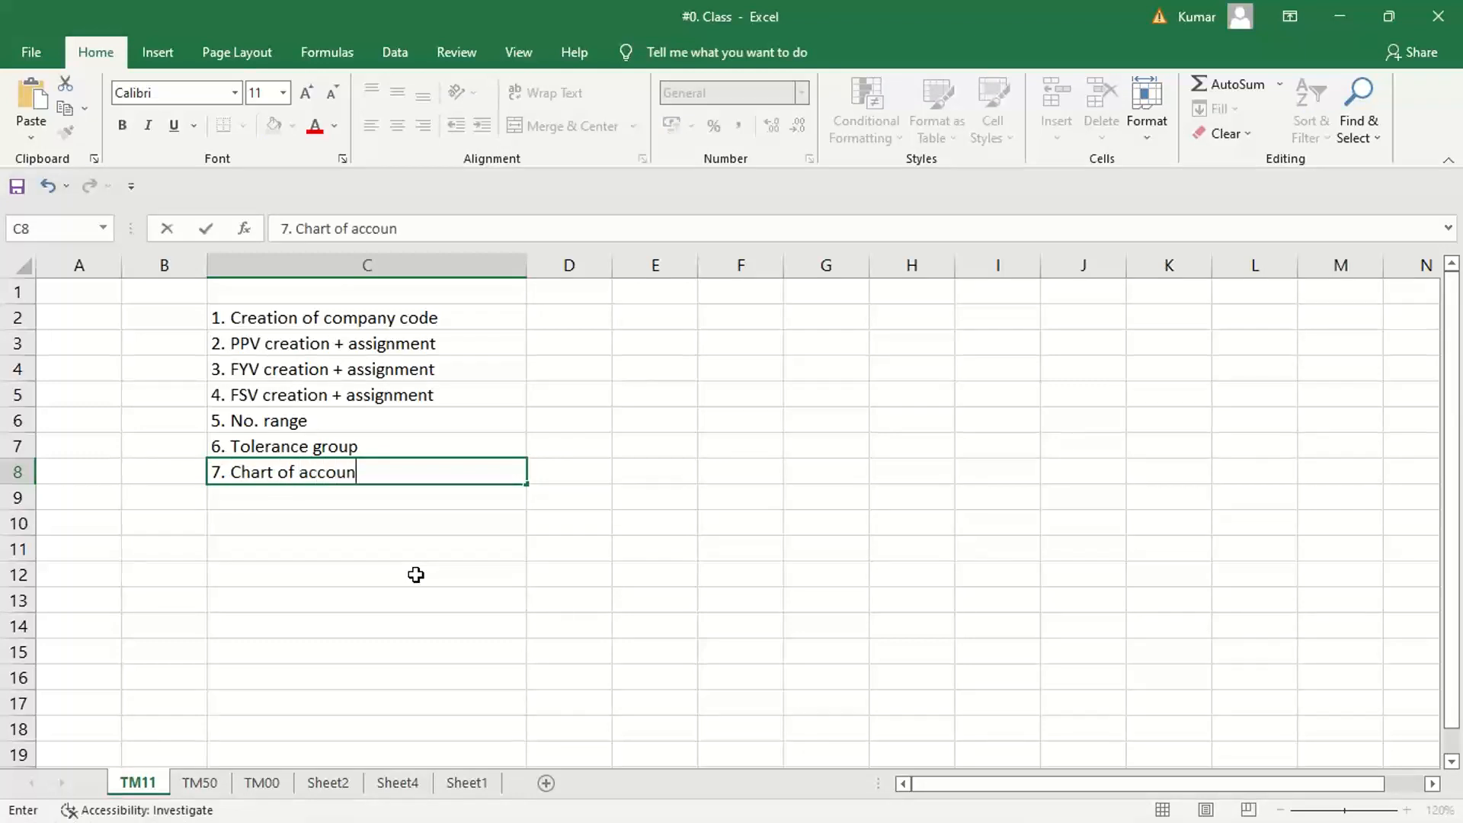
type("t")
key("Return")
Enter the eighth list item "8. account group" in cell C9
type("8.")
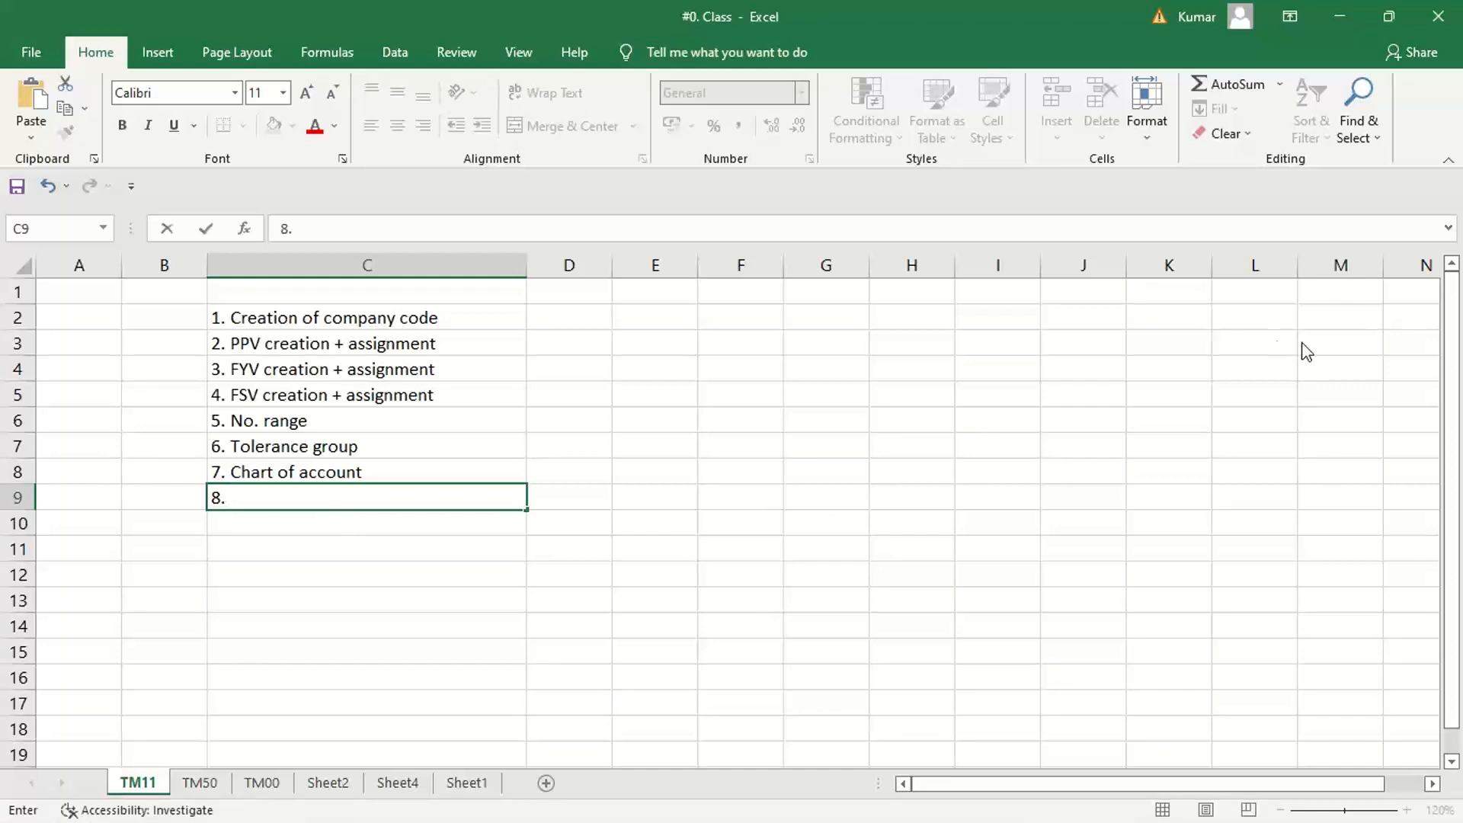
left_click(1311, 317)
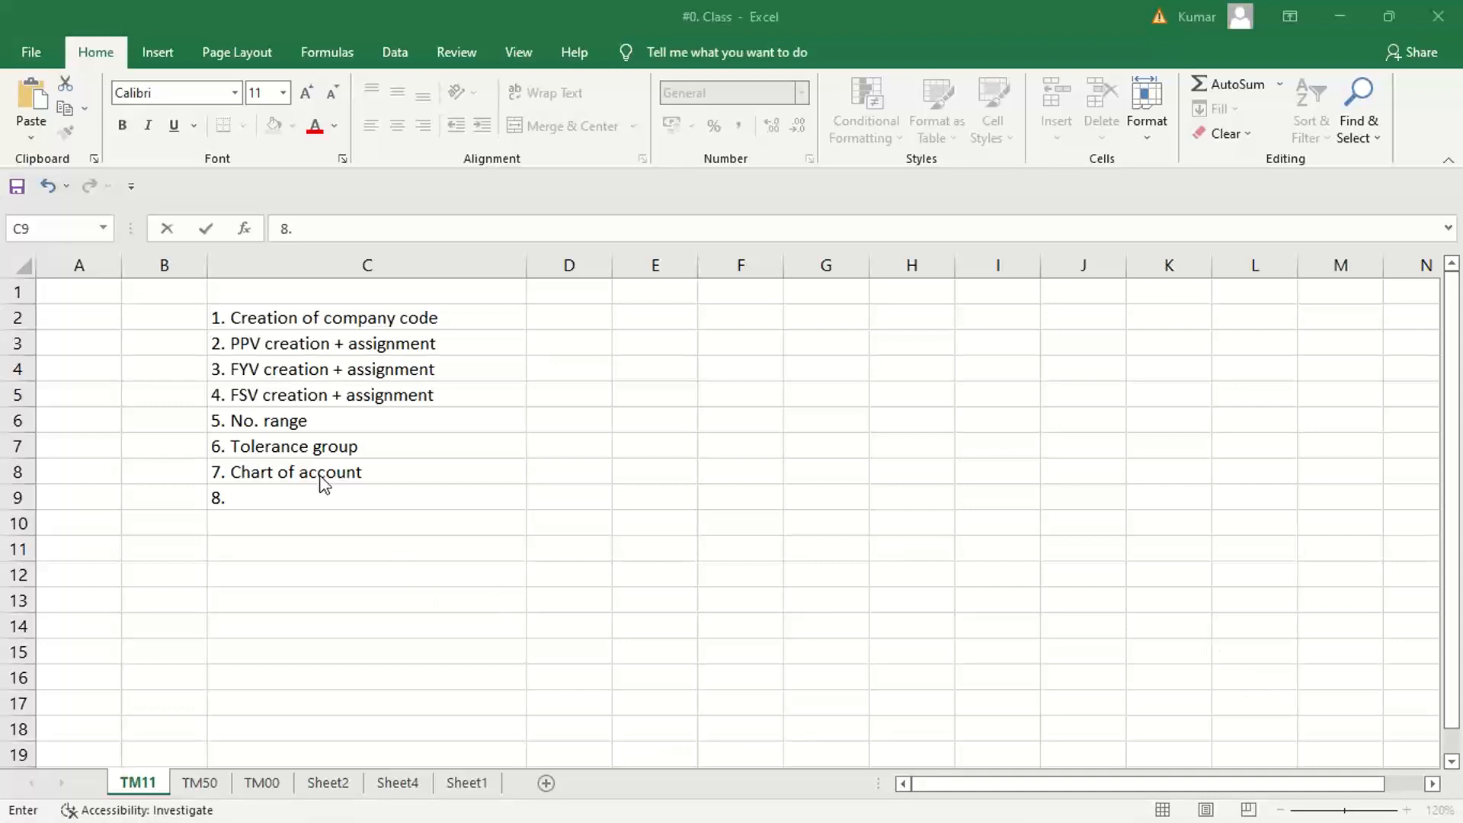
left_click(266, 499)
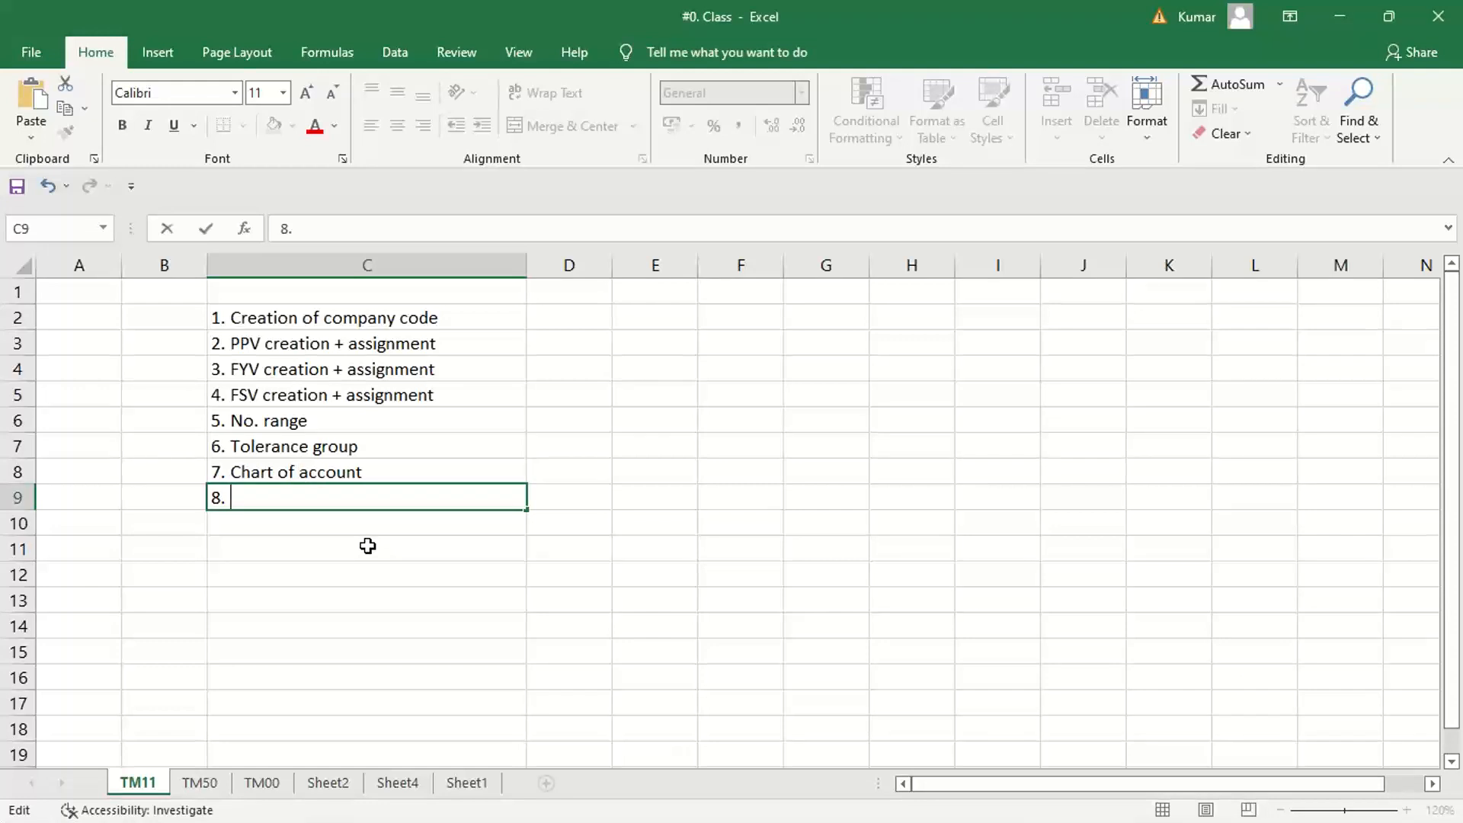
left_click(359, 579)
left_click(337, 506)
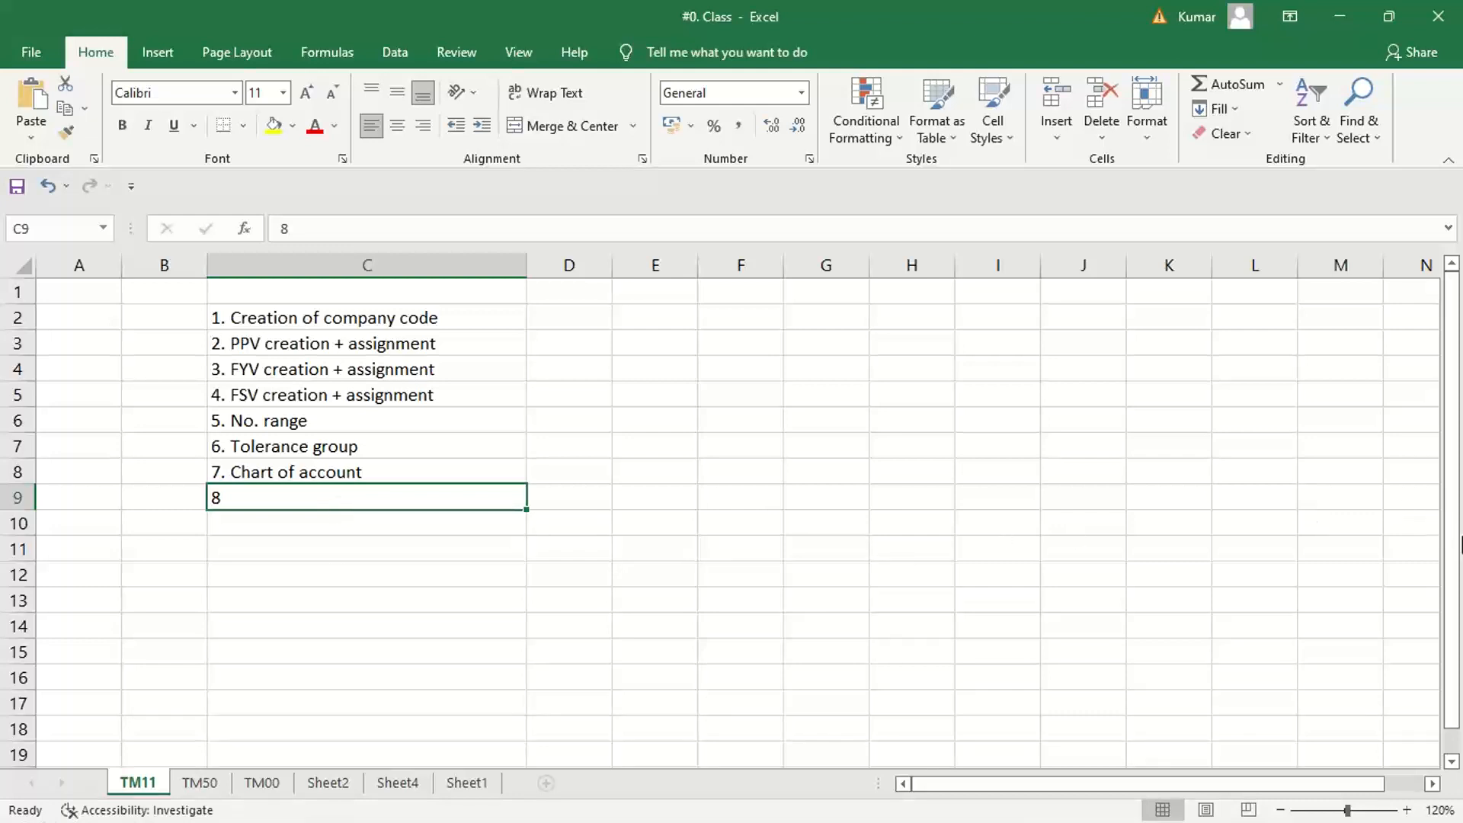
left_click(1462, 500)
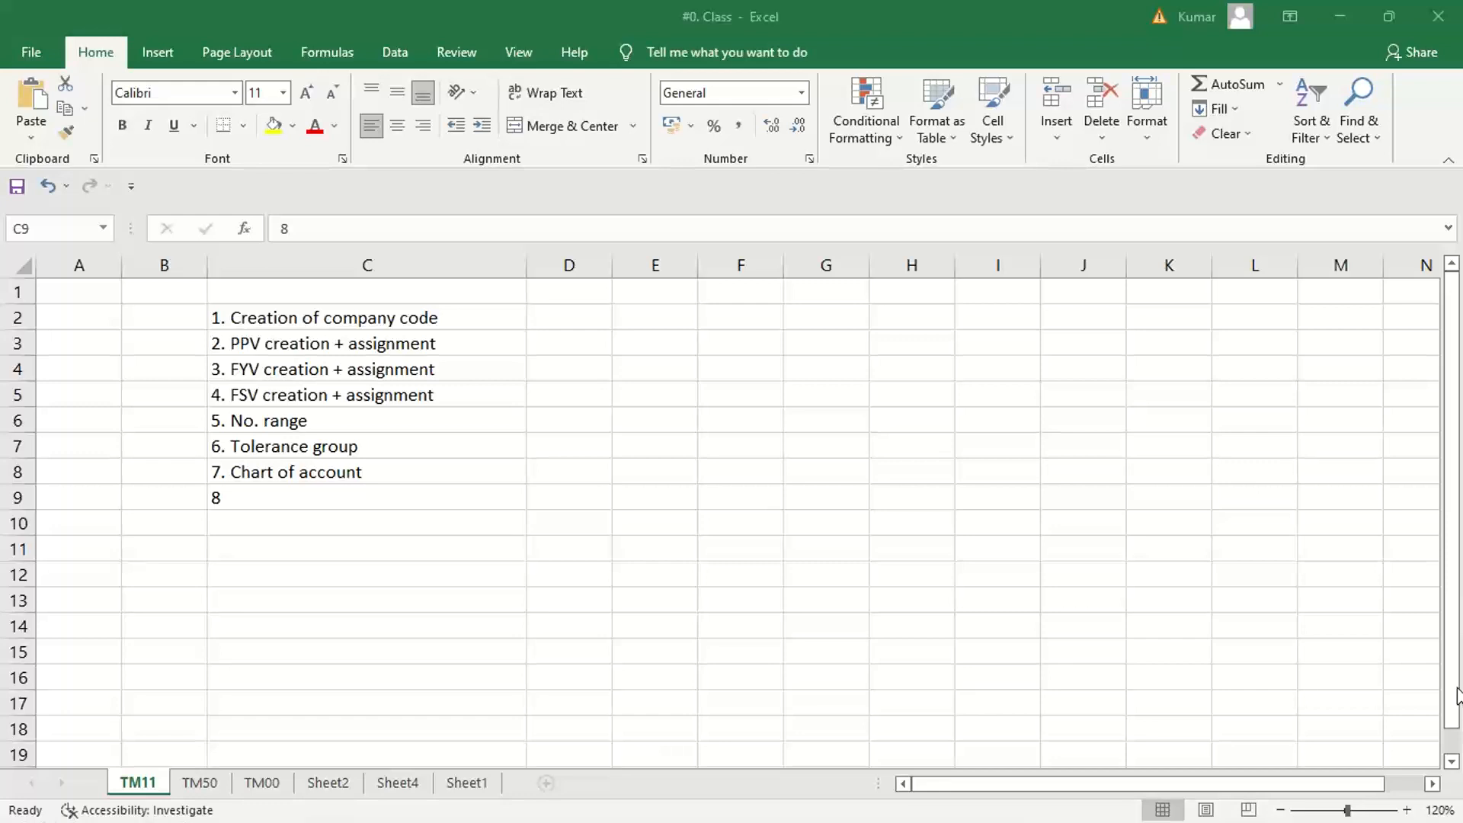
left_click(325, 532)
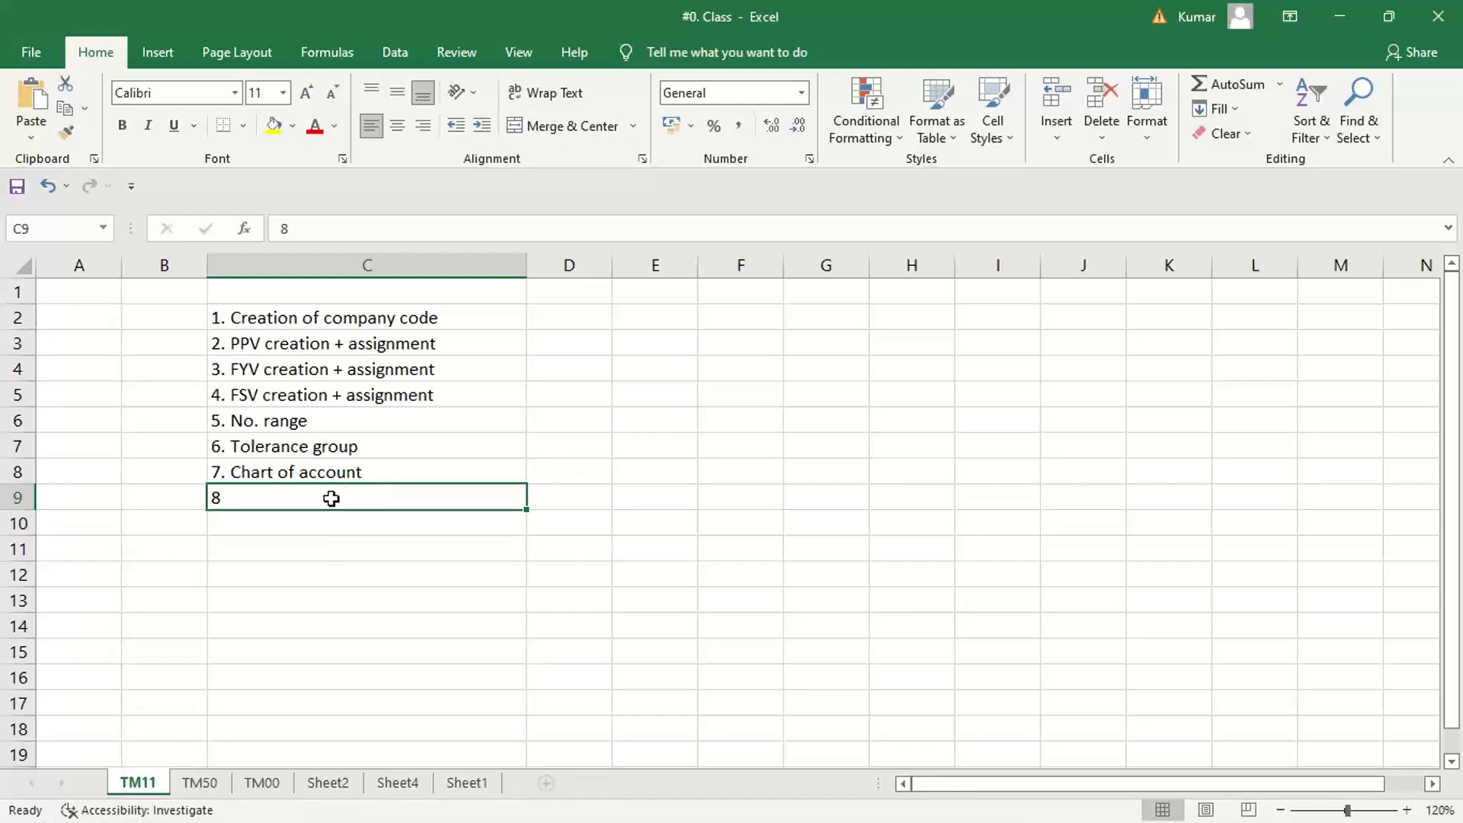
double_click(342, 501)
type(". ")
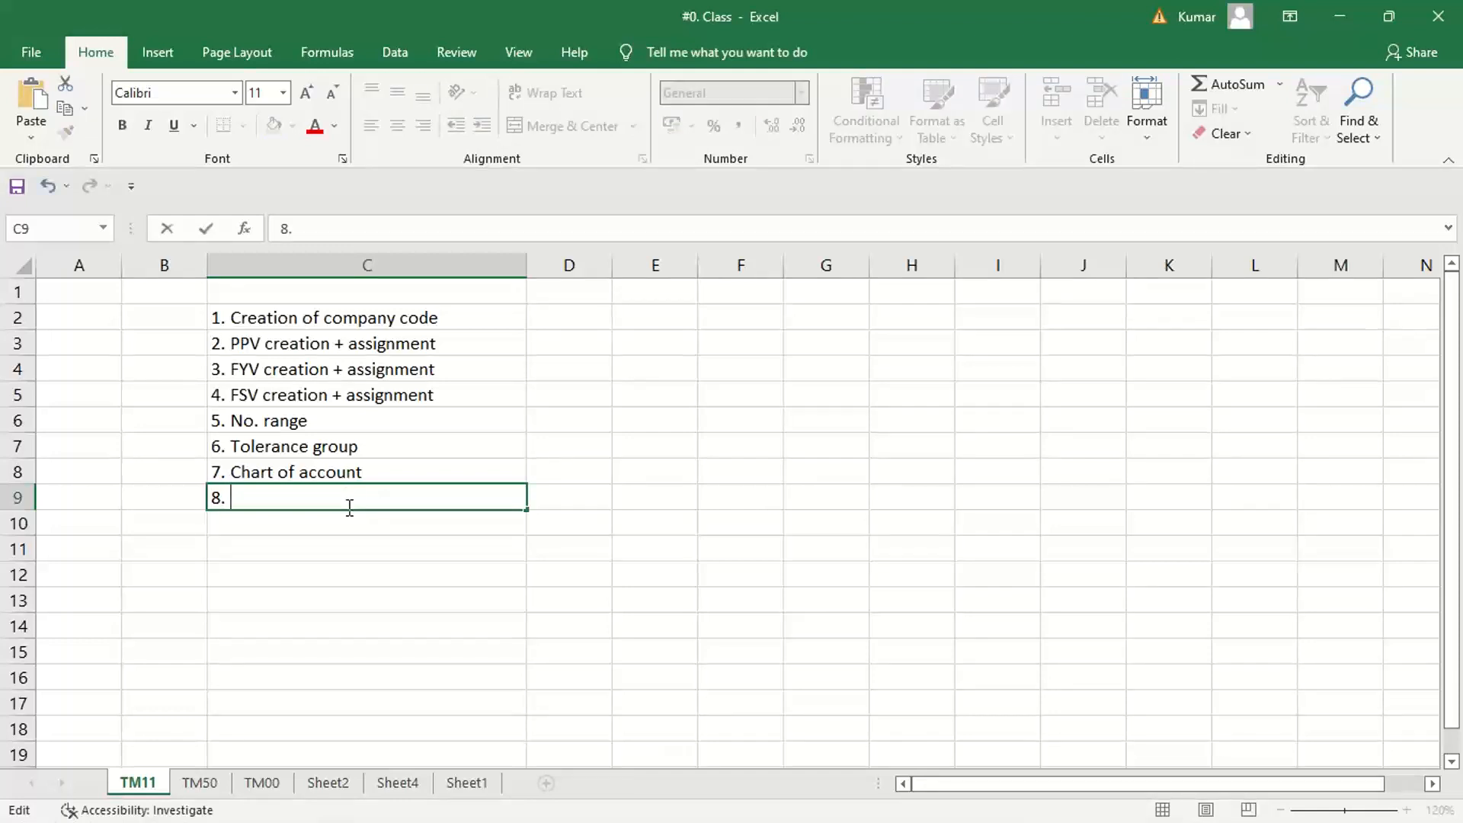
type("account grou")
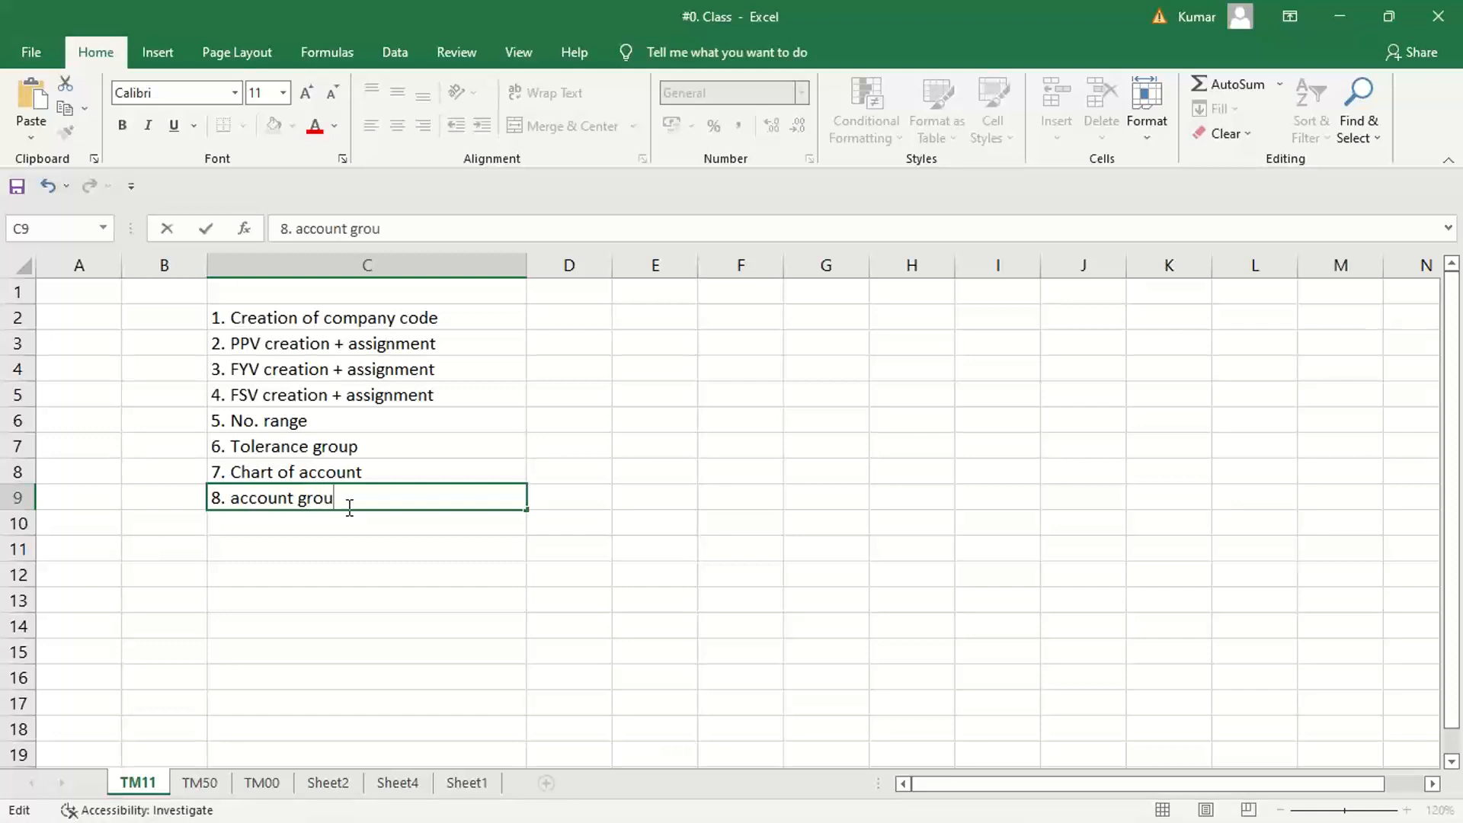
type("p")
key("Return")
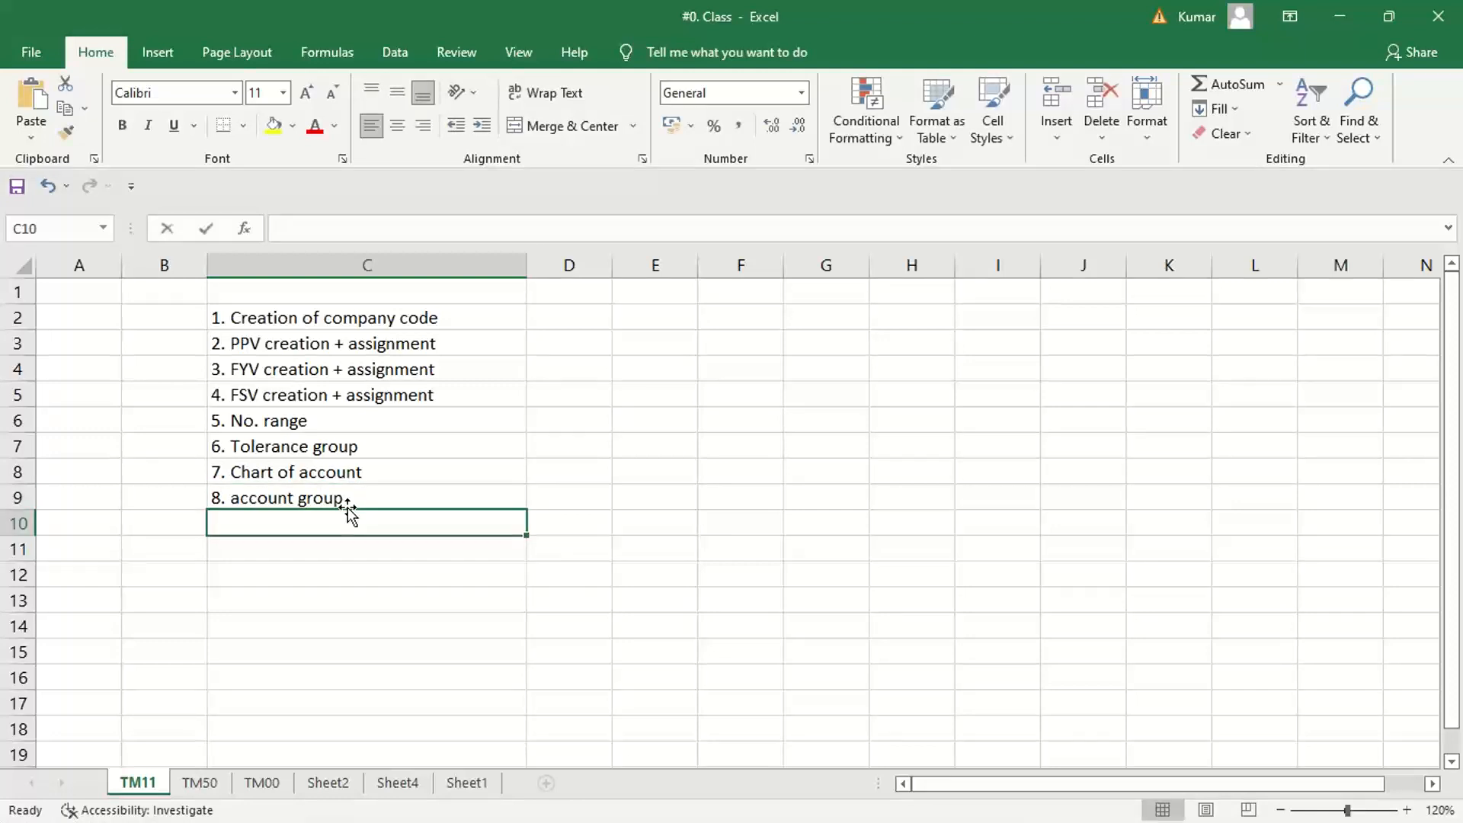
Enter the ninth list item "9. Retained earning" in cell C10
type("9. ")
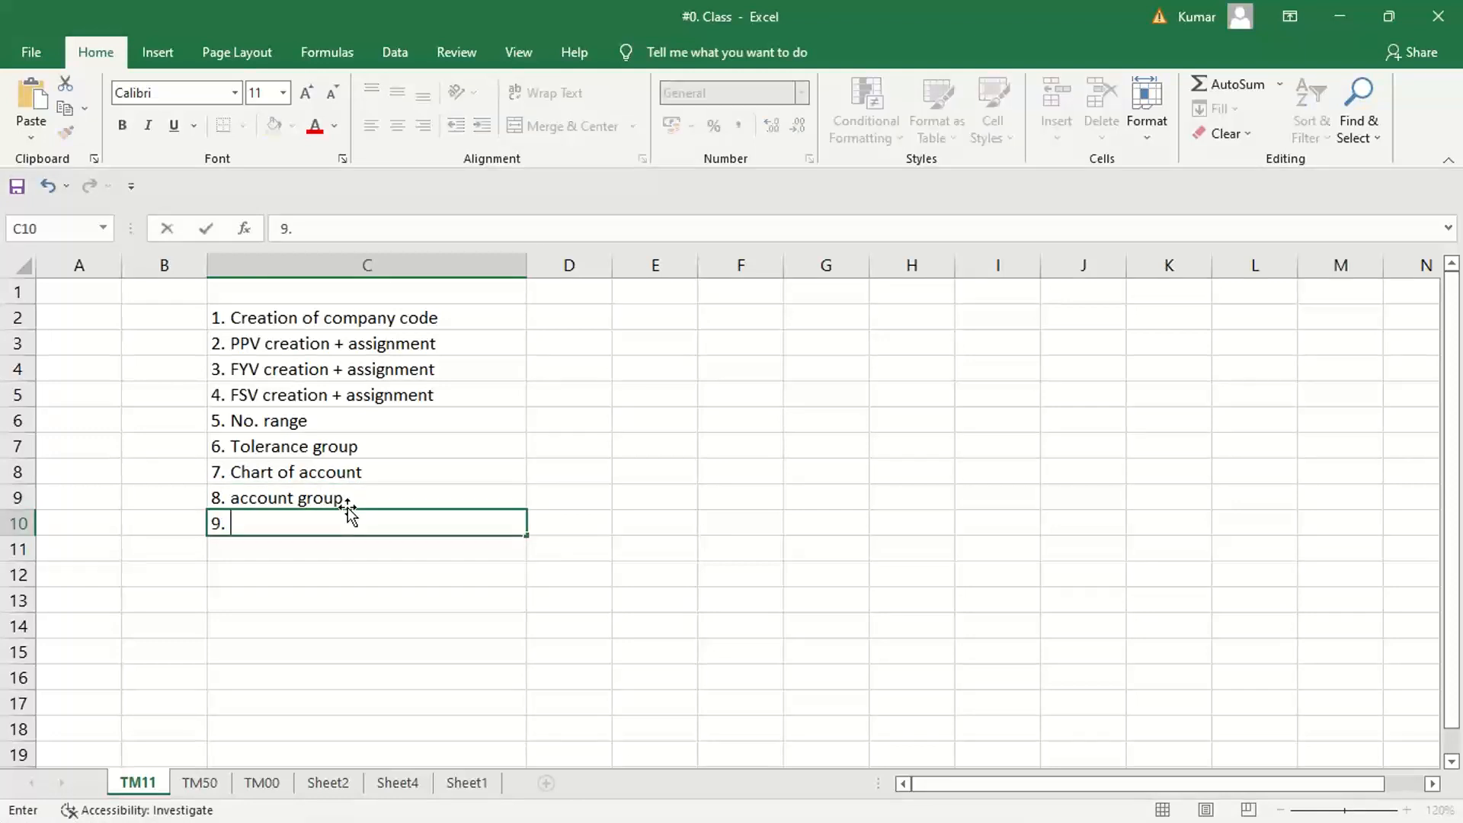
type("Retained earning")
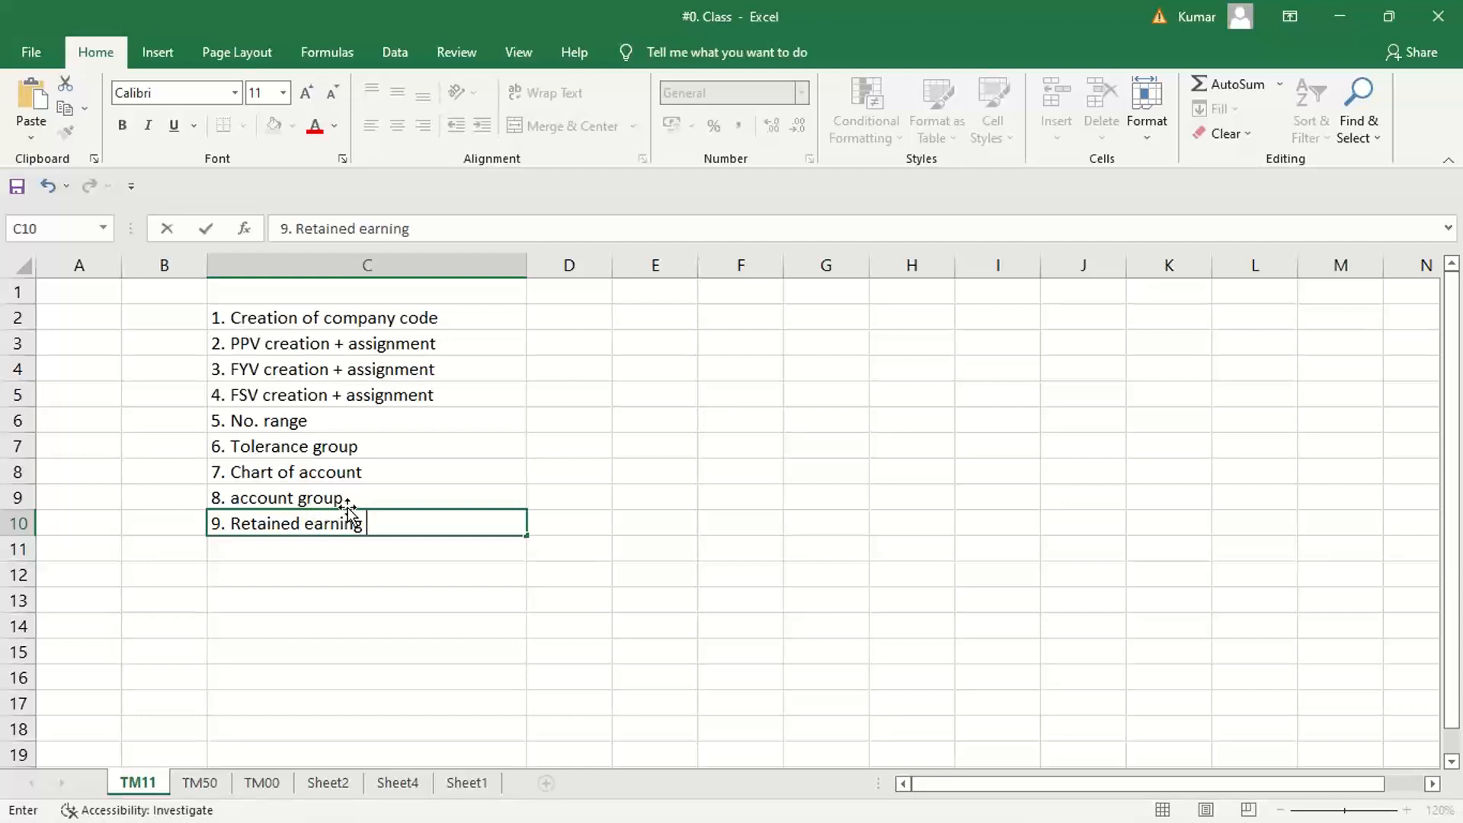
key("Return")
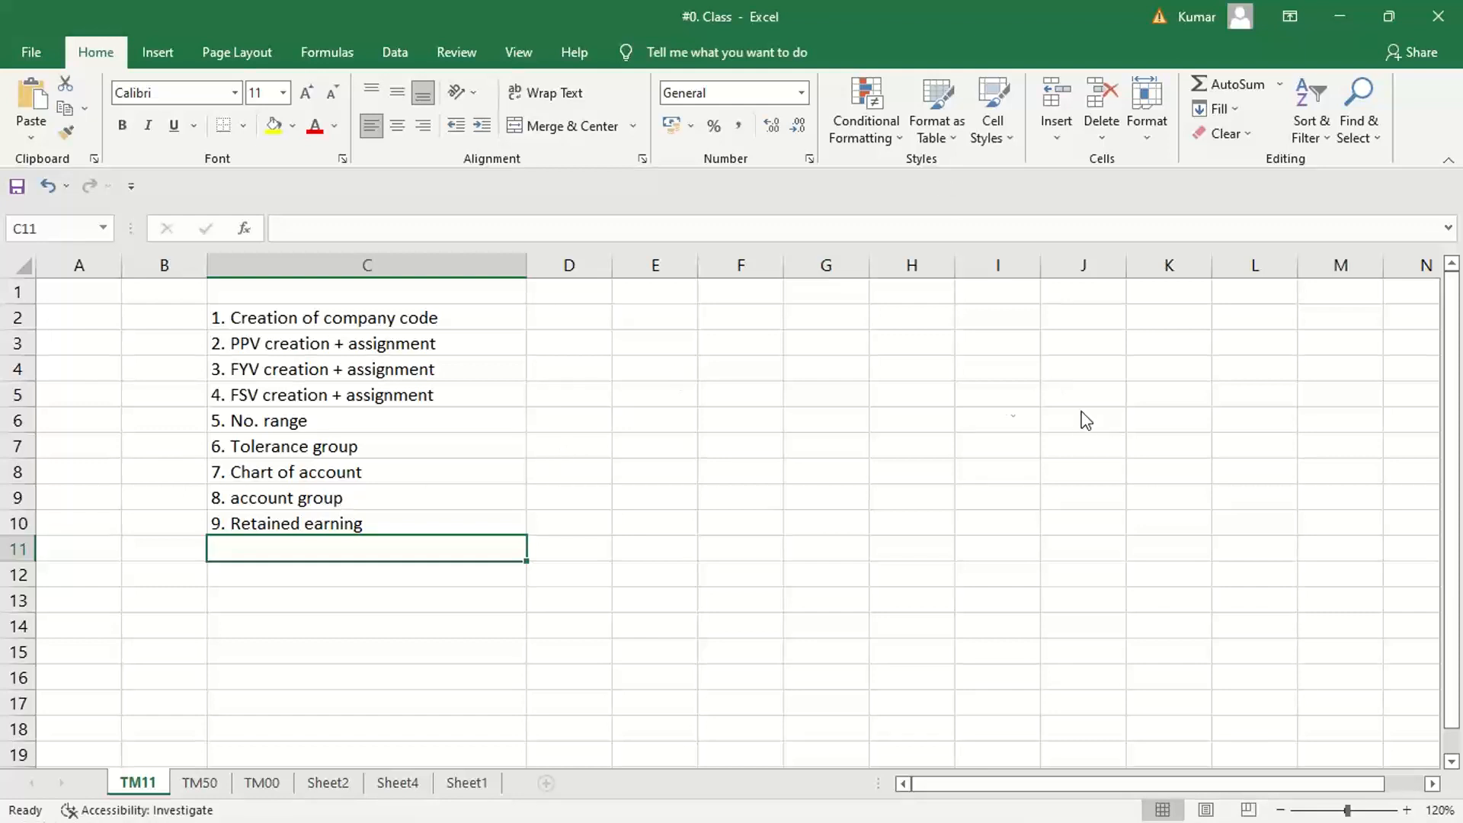
Enter the tenth list item "10. Creation of GL act." in cell C11
left_click(930, 432)
left_click(765, 564)
type("10.")
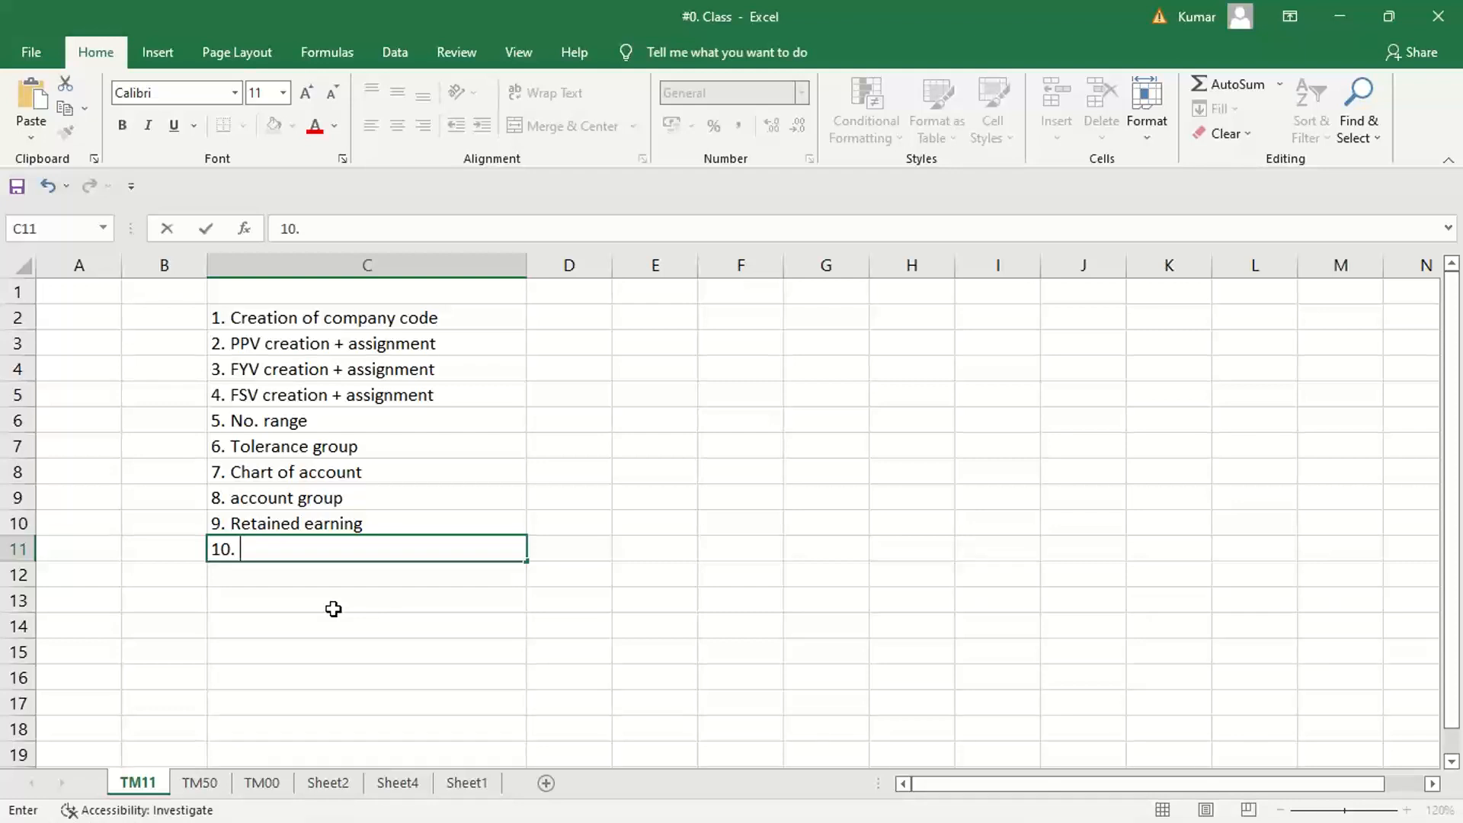
type("Creation of")
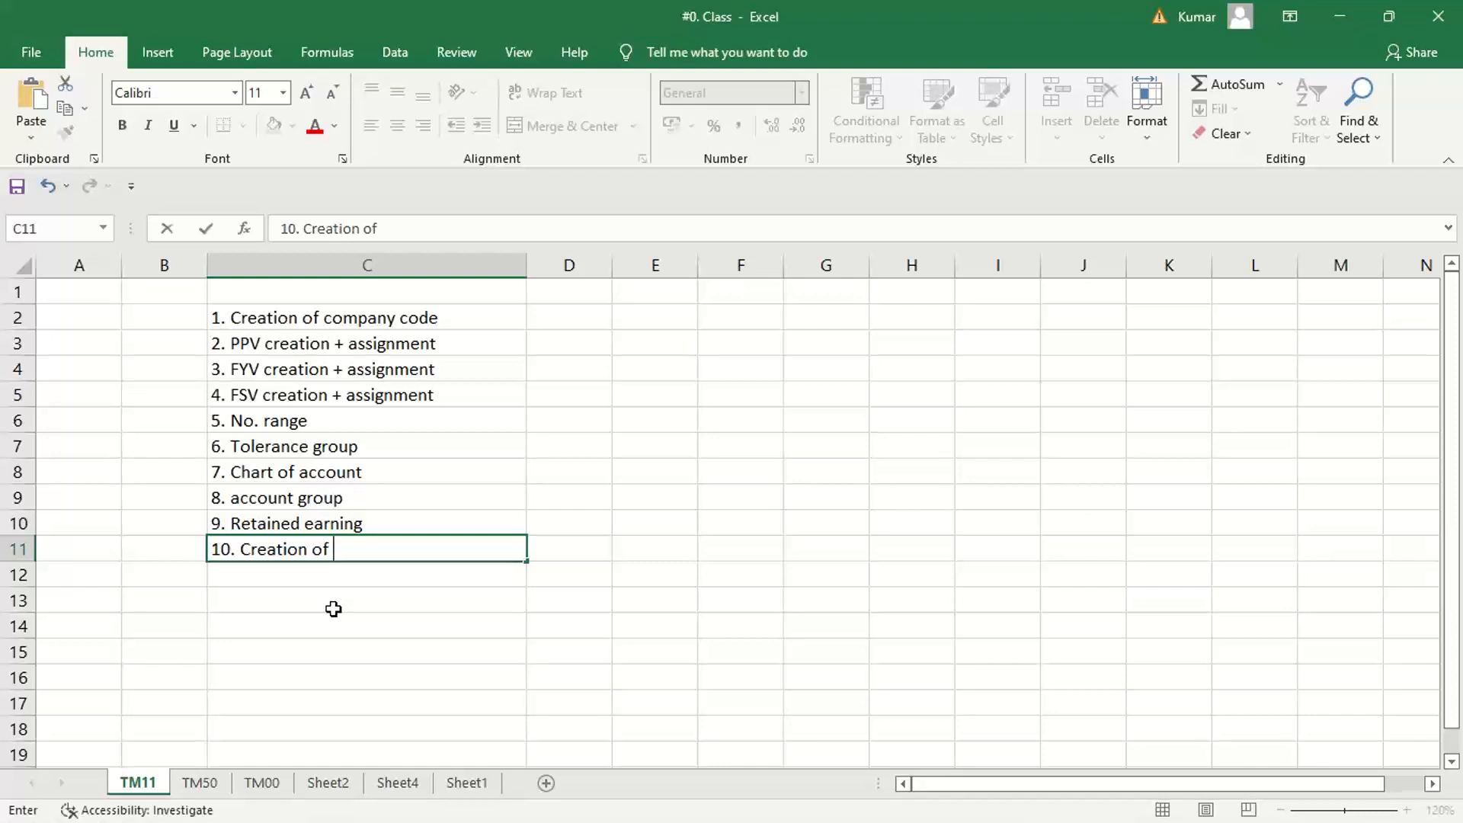
type("GL act.")
key("Return")
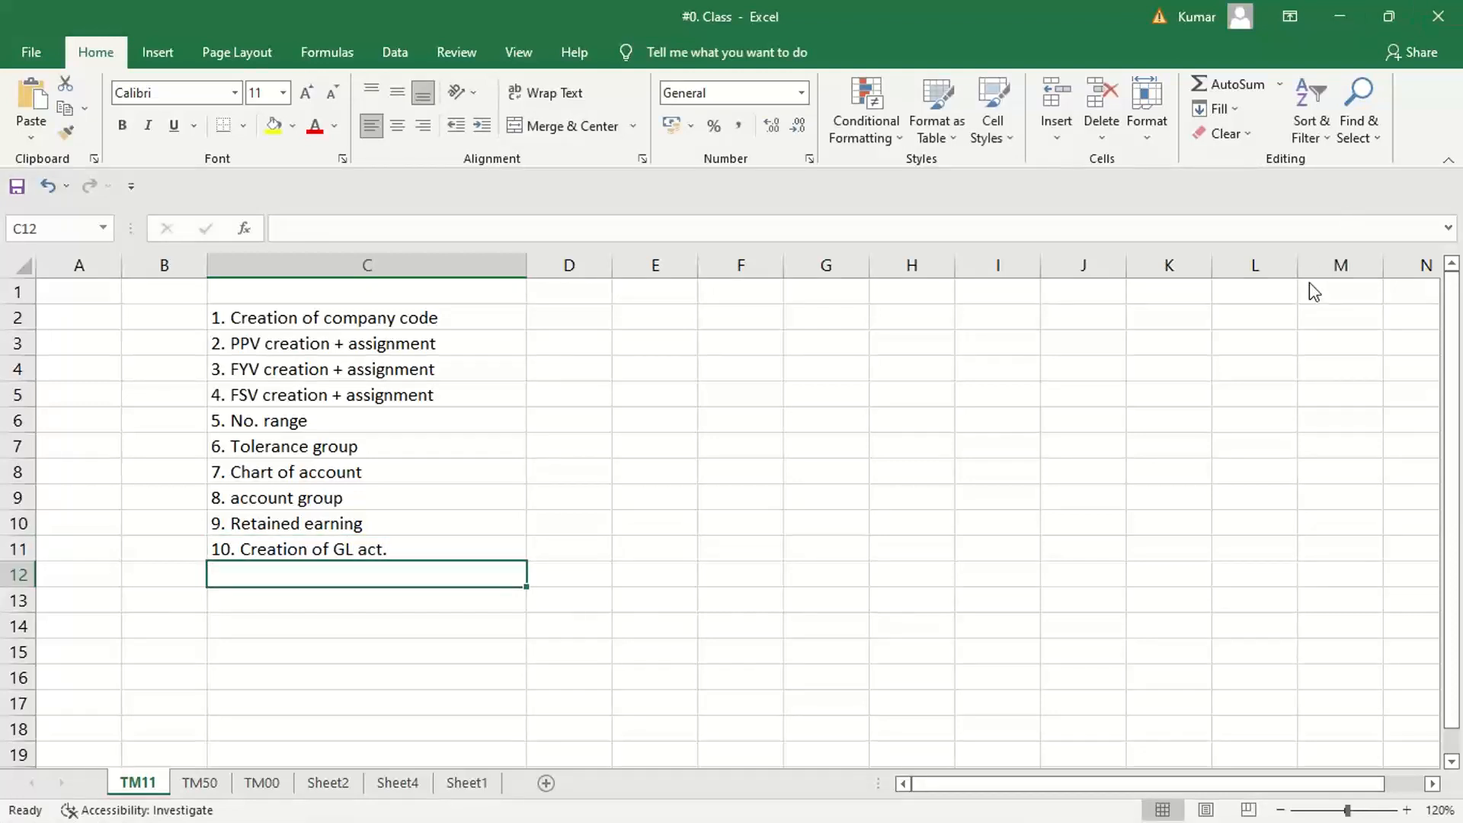
key("alt+Tab")
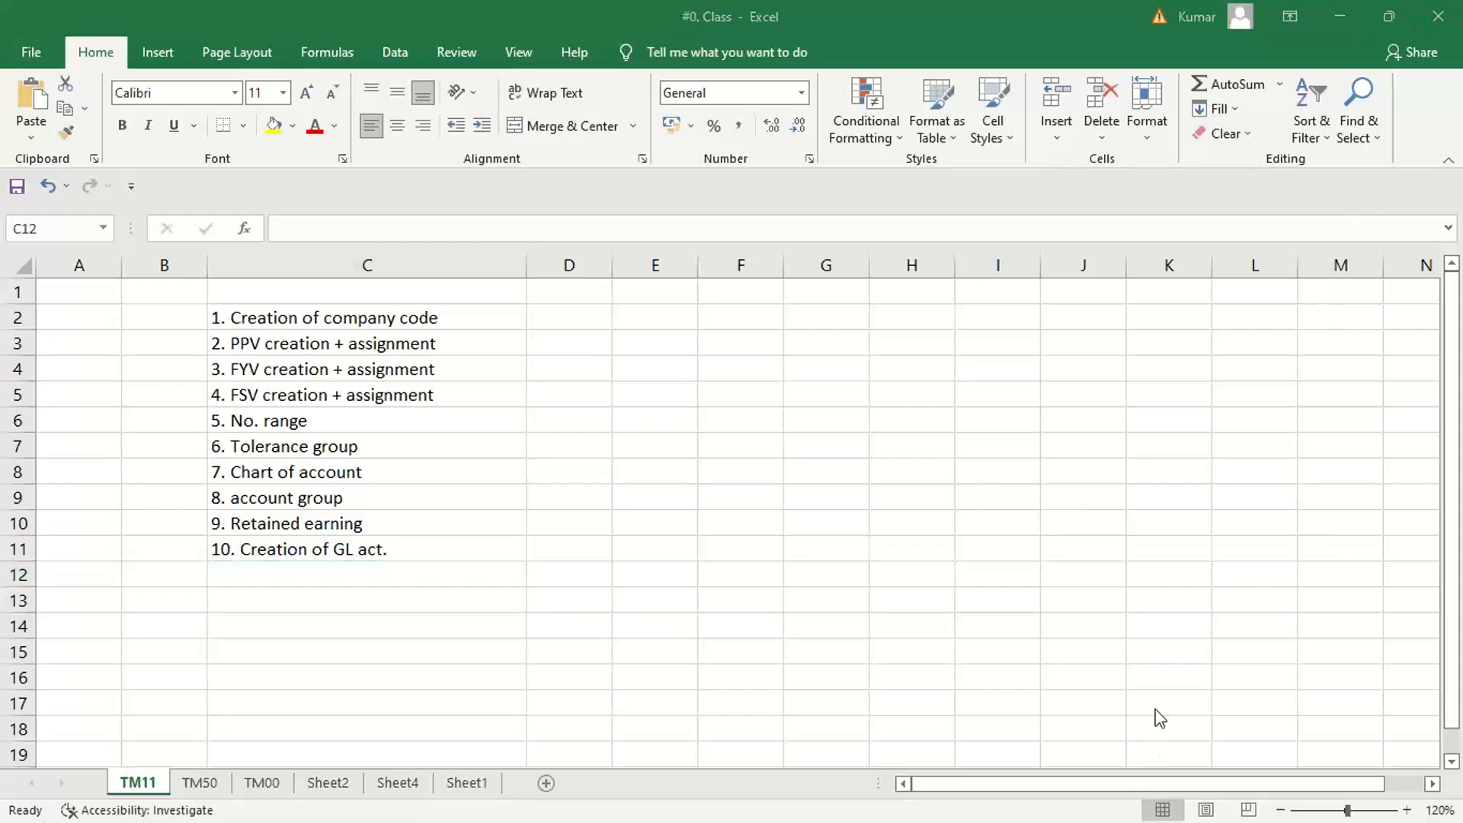
left_click(244, 572)
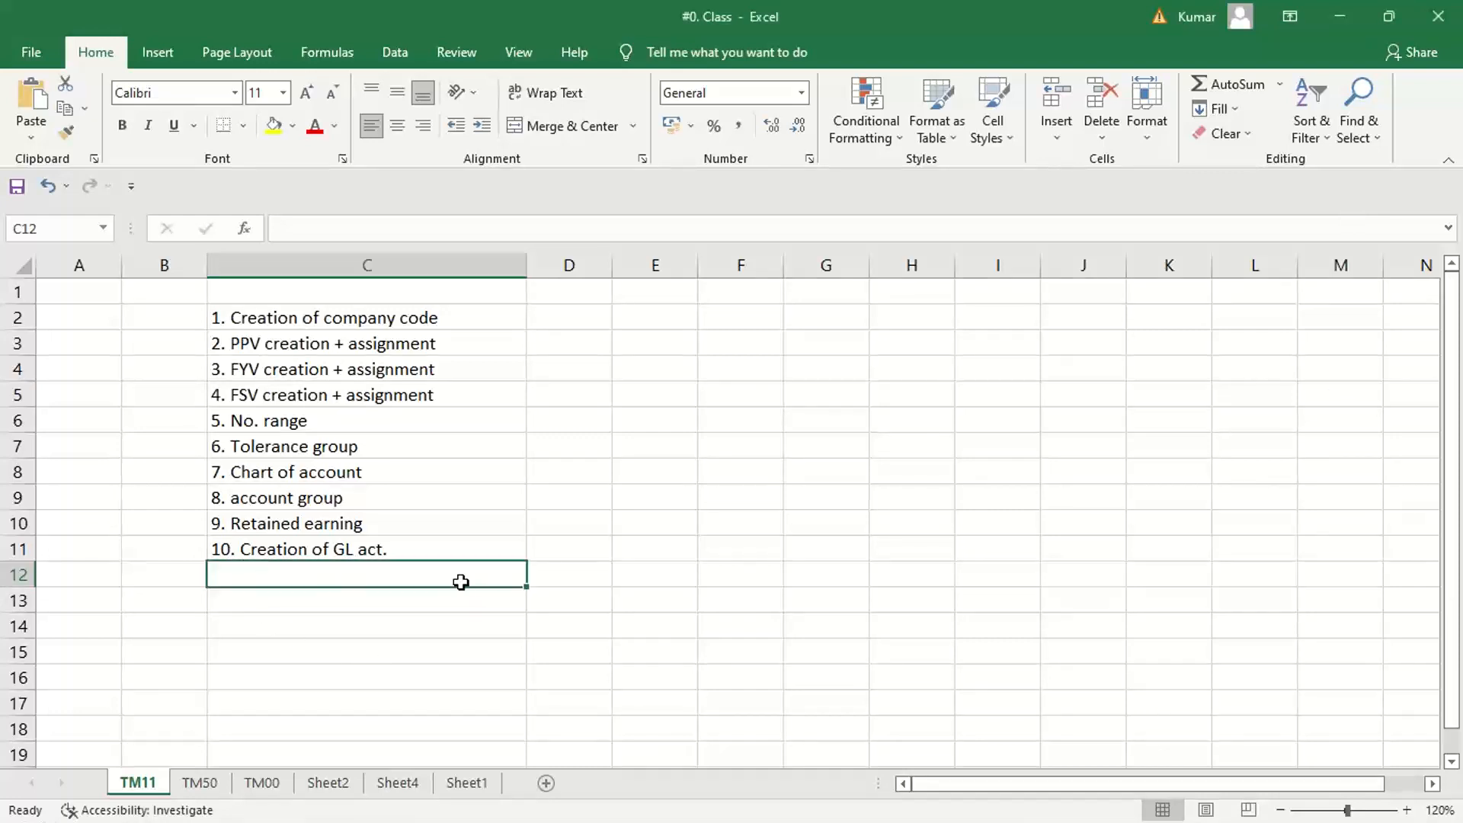
left_click_drag(395, 320, 378, 545)
left_click(344, 580)
left_click(366, 555)
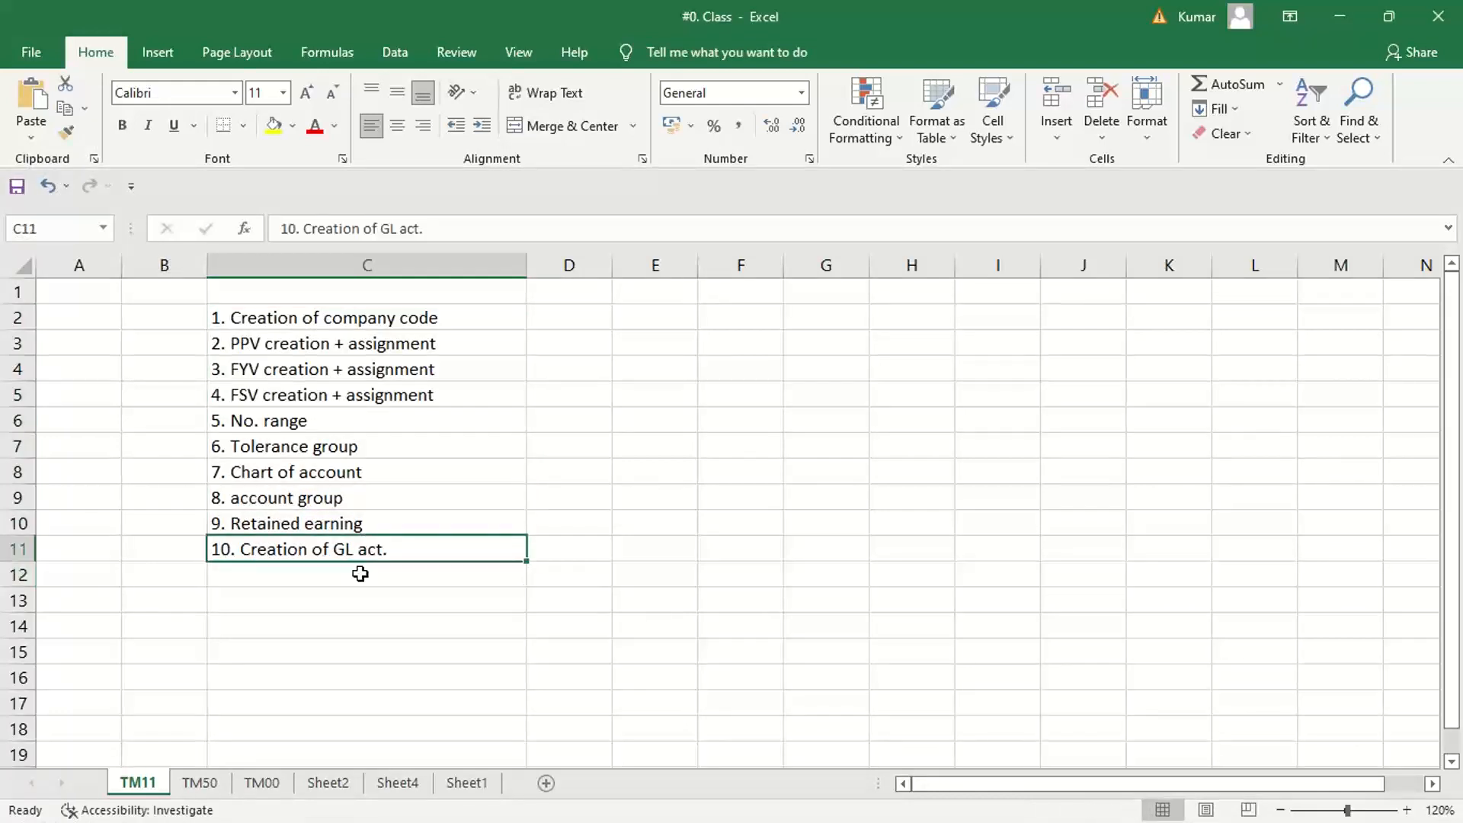
Enter the eleventh list item "11. Post a document" in cell C12
left_click(350, 575)
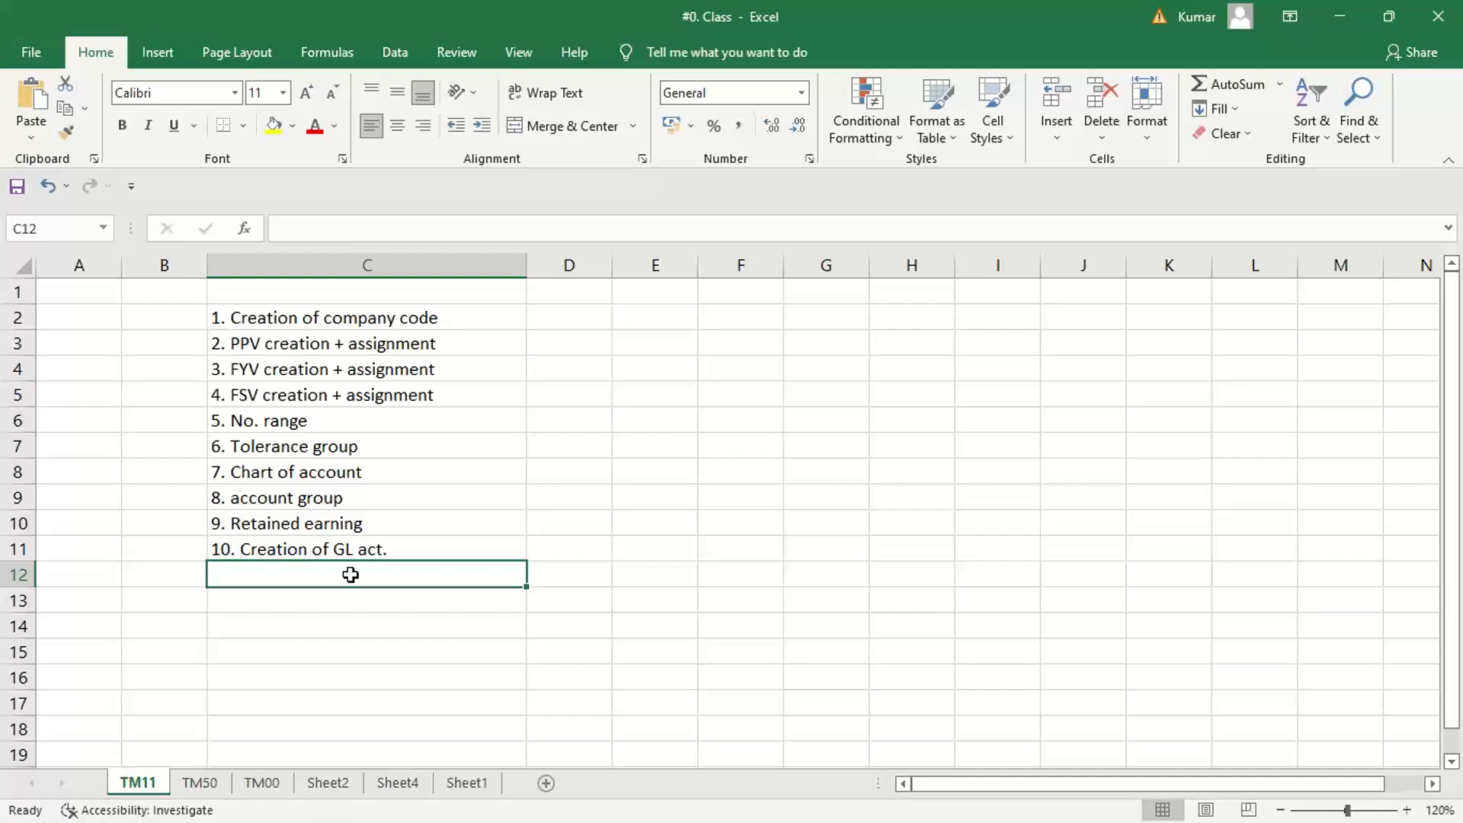
type("11.")
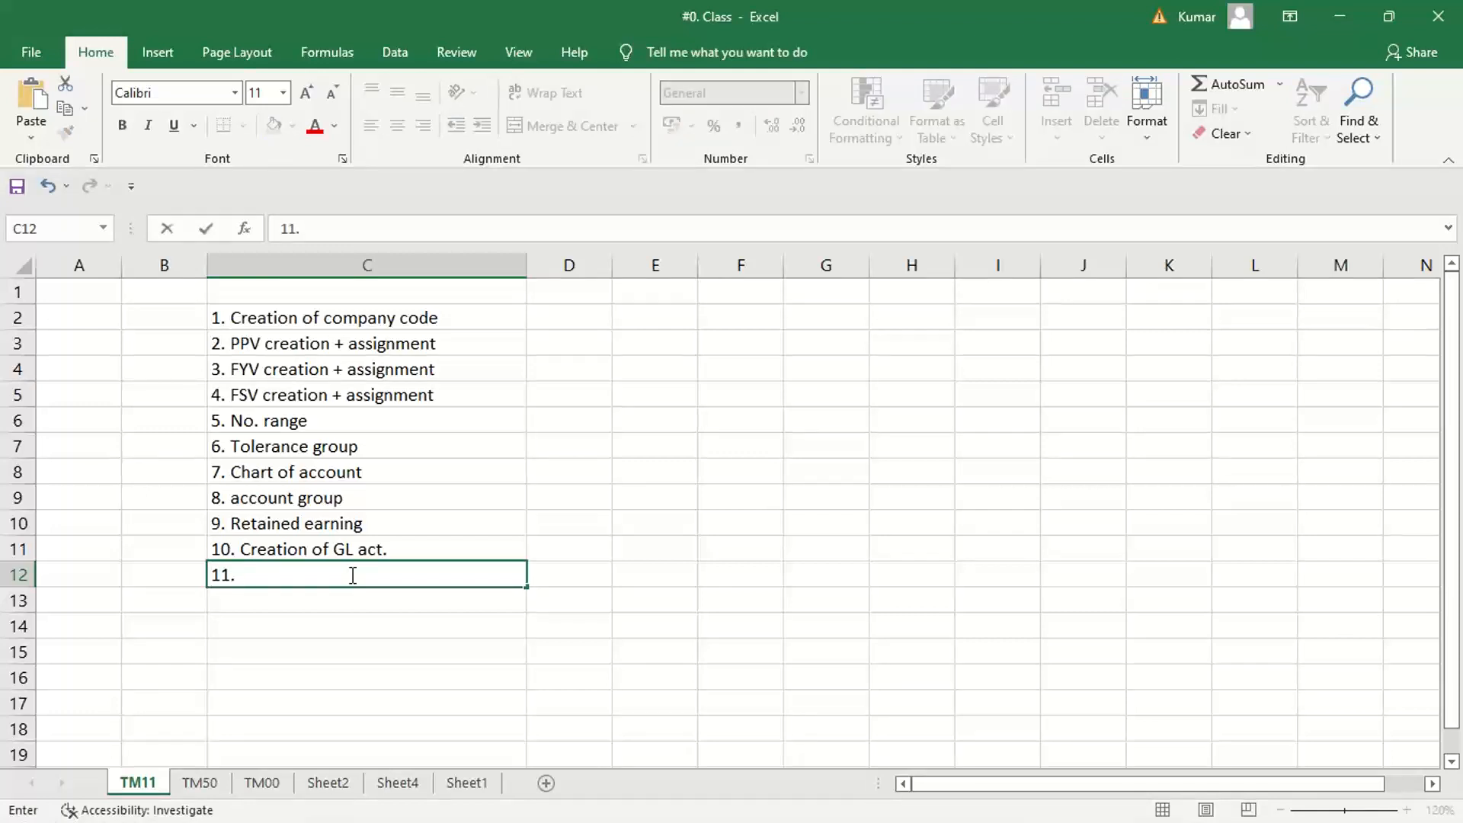
type(" Post ad")
key("BackSpace")
type("c")
key("BackSpace")
type("document")
key("Return")
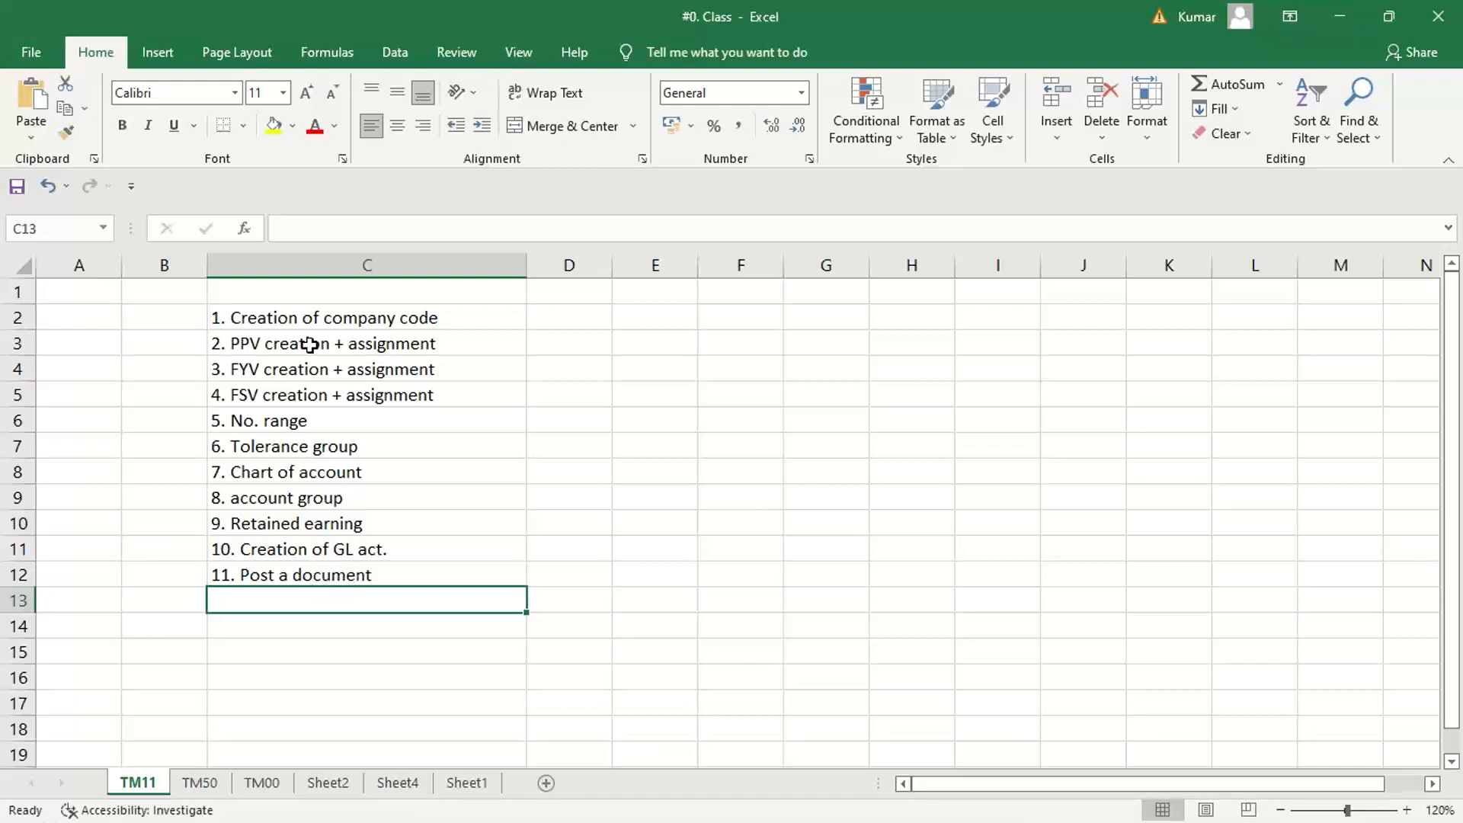
left_click_drag(322, 308, 304, 583)
left_click(354, 550)
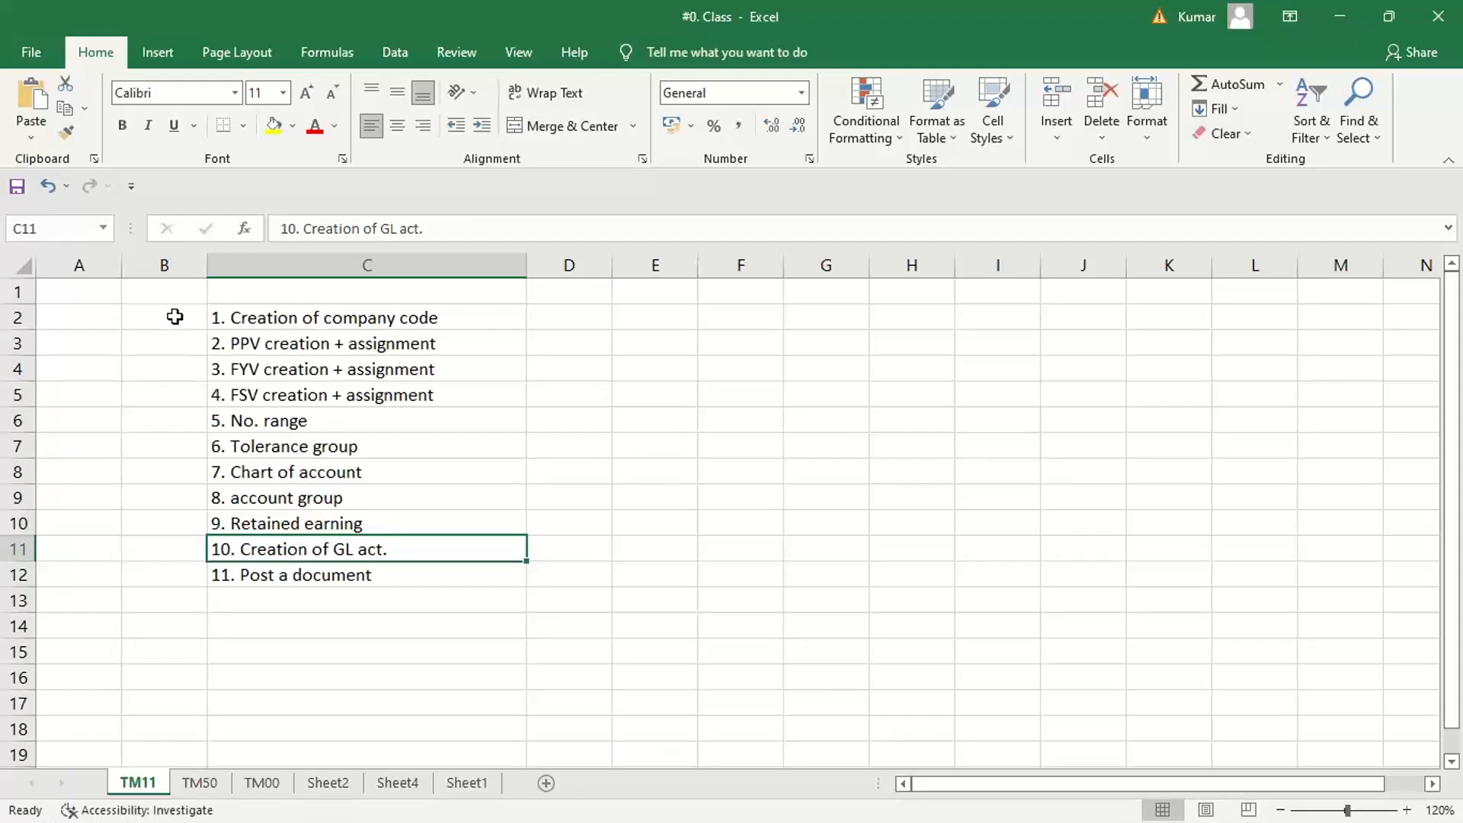
left_click(245, 605)
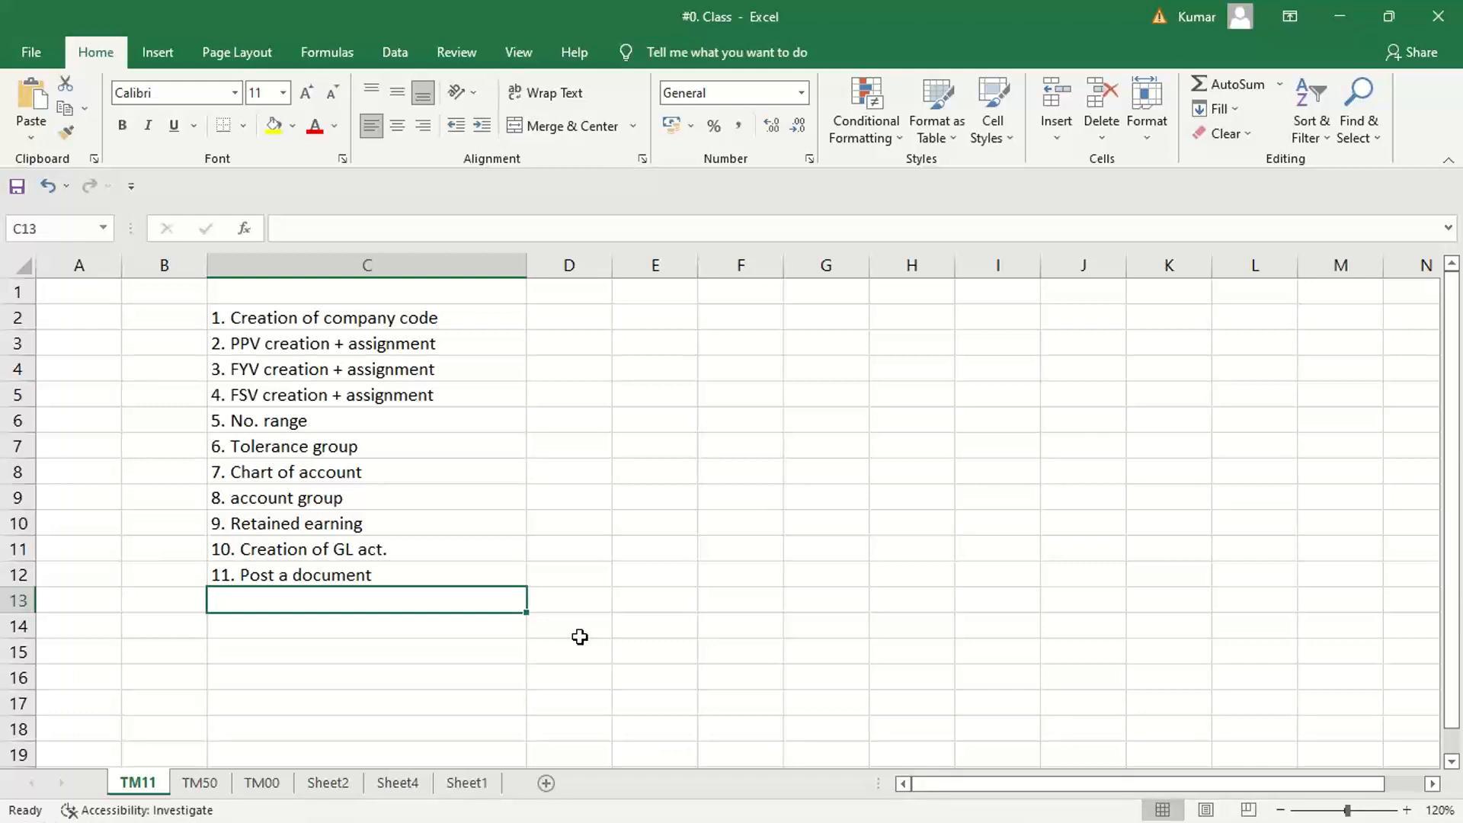
left_click(1238, 313)
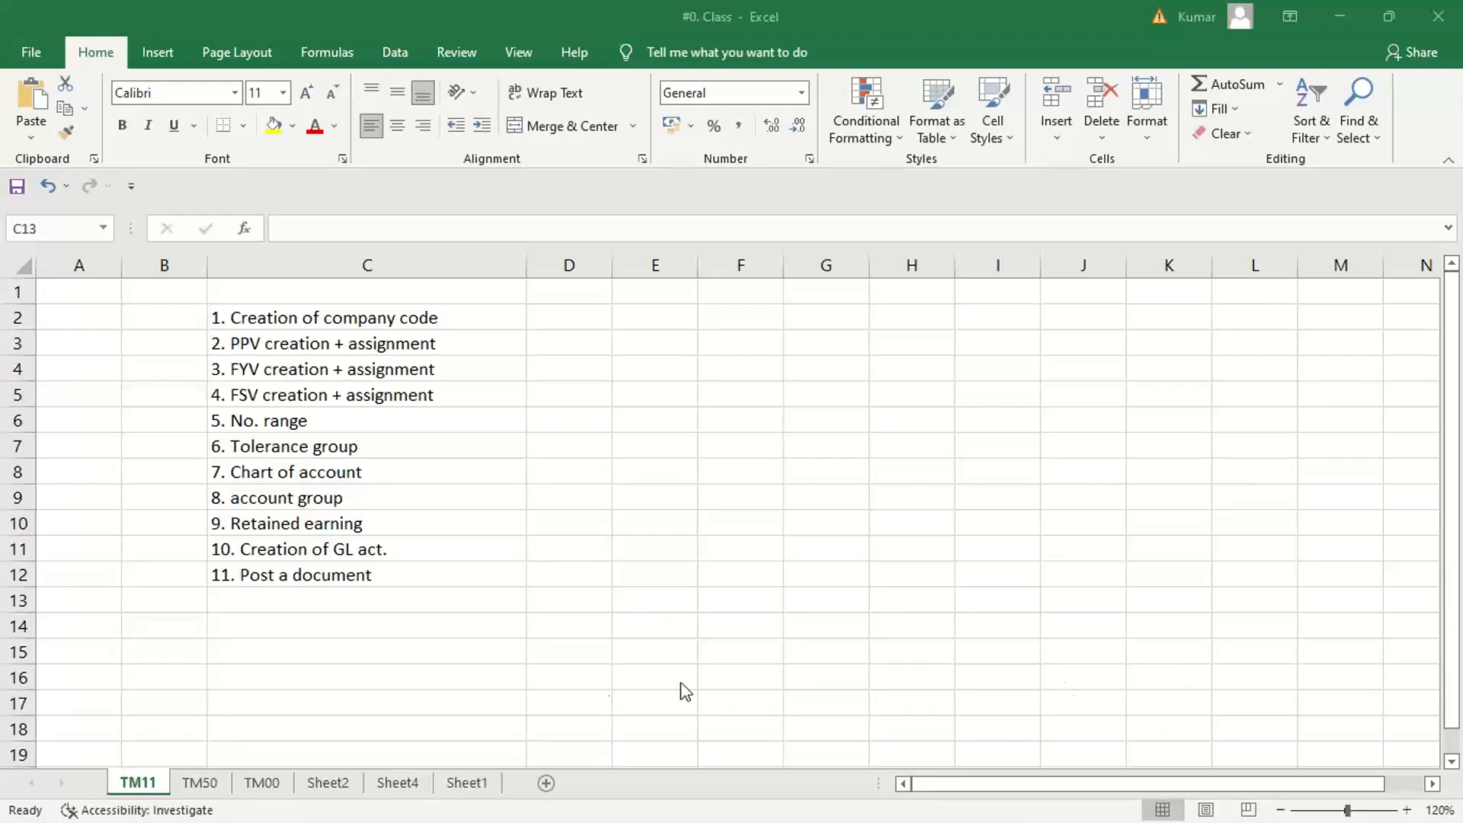
left_click(339, 608)
left_click(429, 653)
left_click(355, 611)
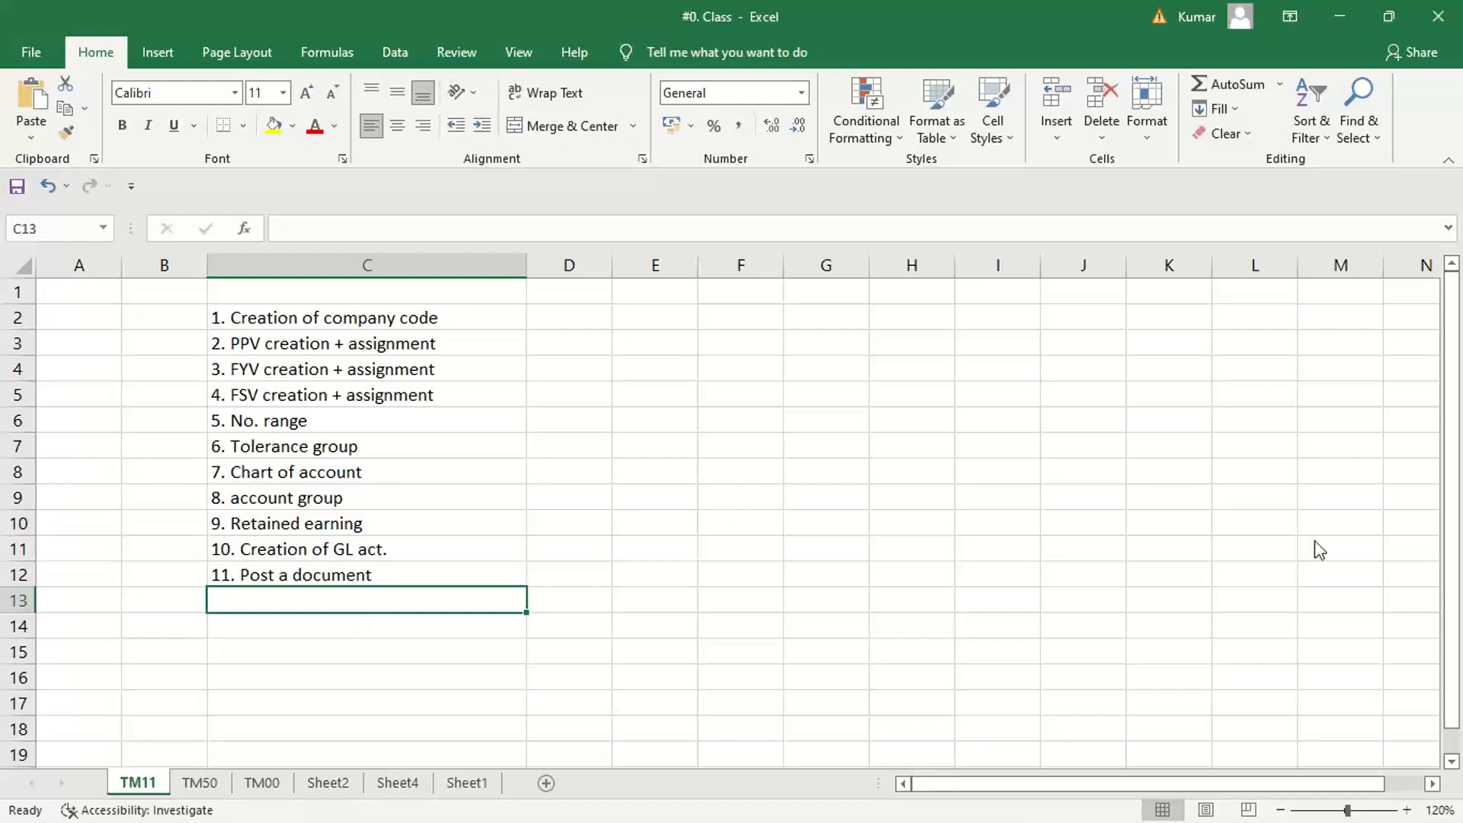
left_click(1453, 482)
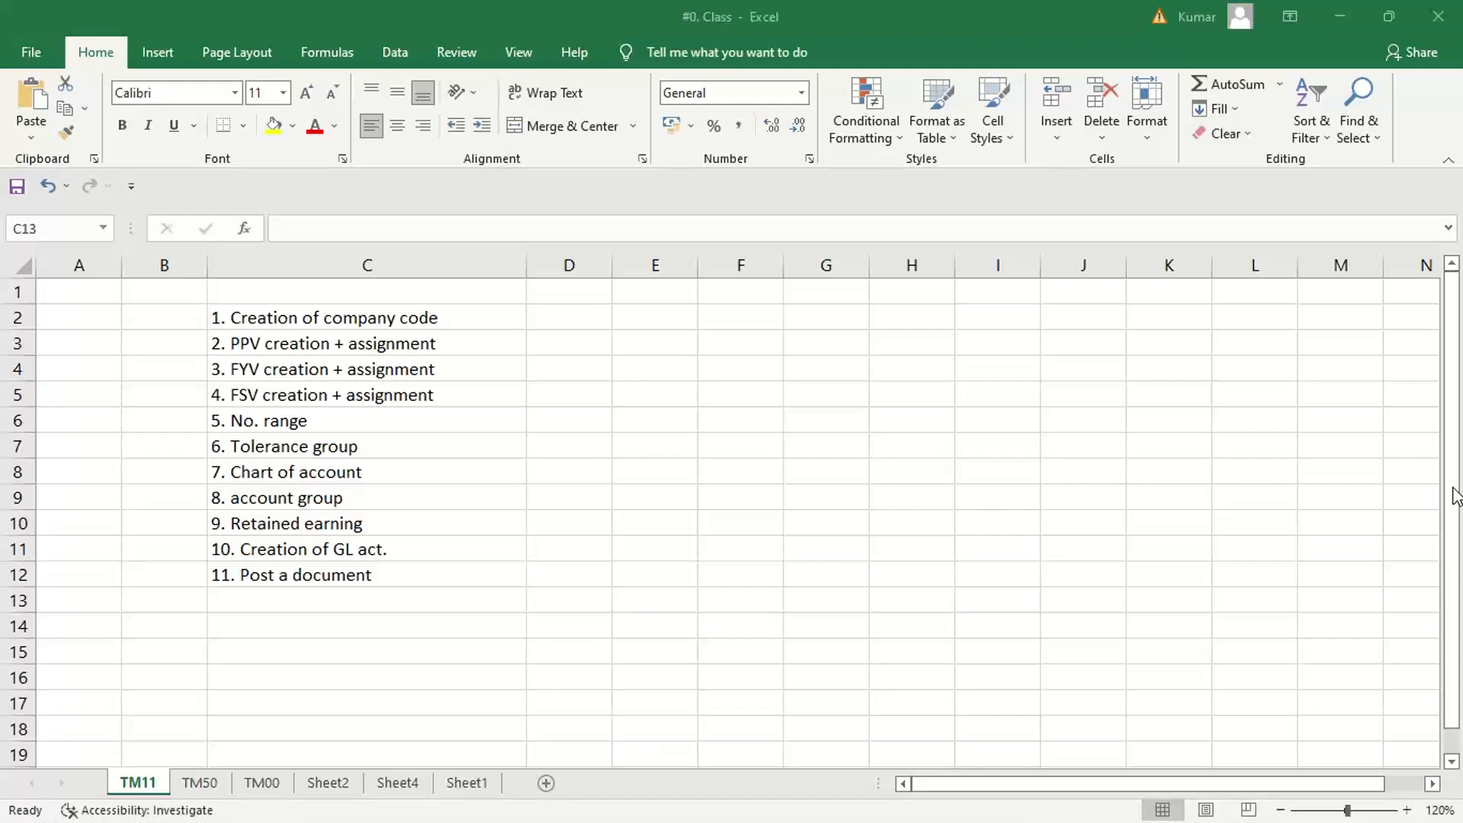
left_click(359, 663)
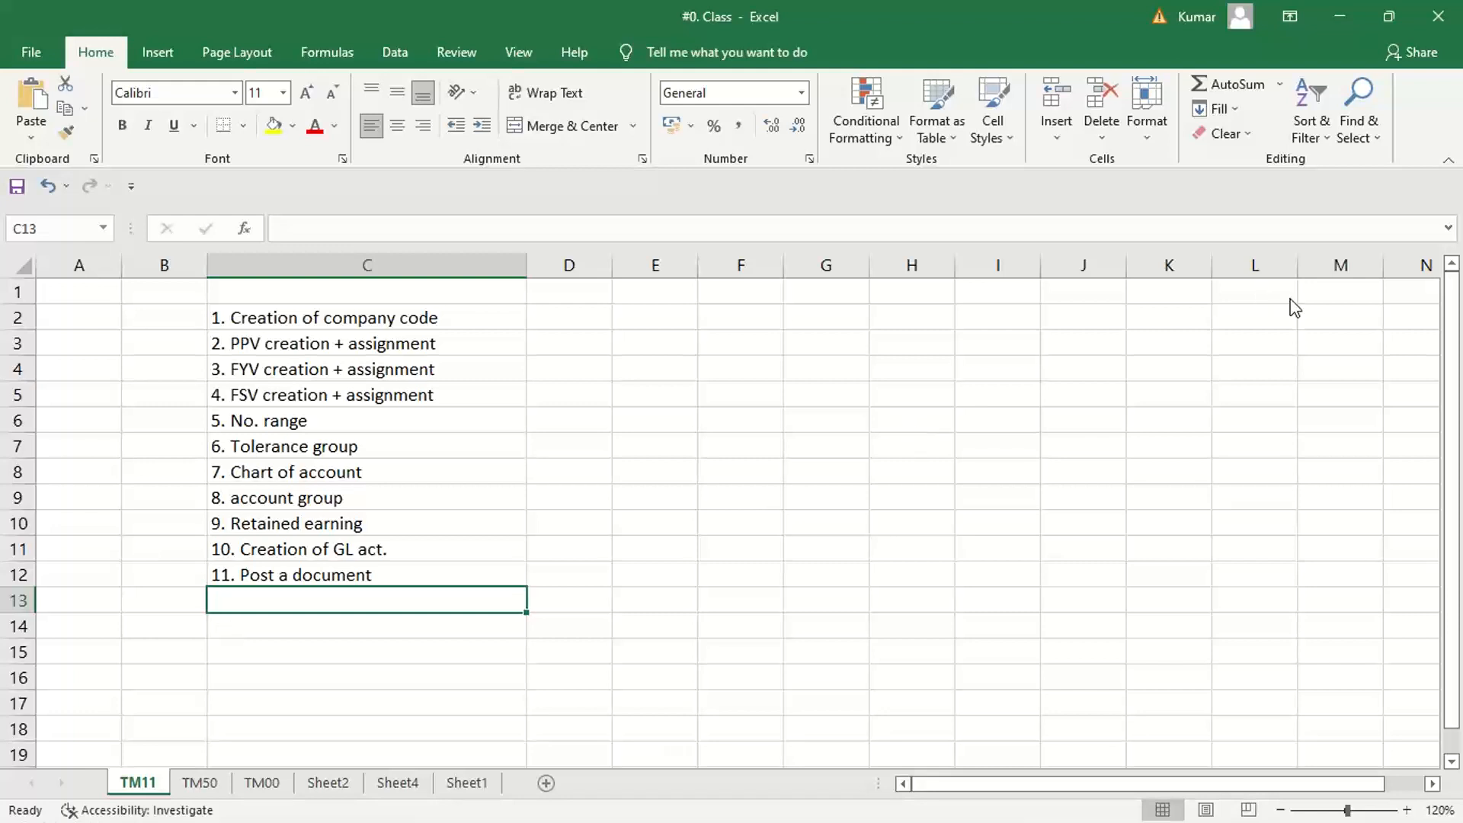
key("alt+Tab")
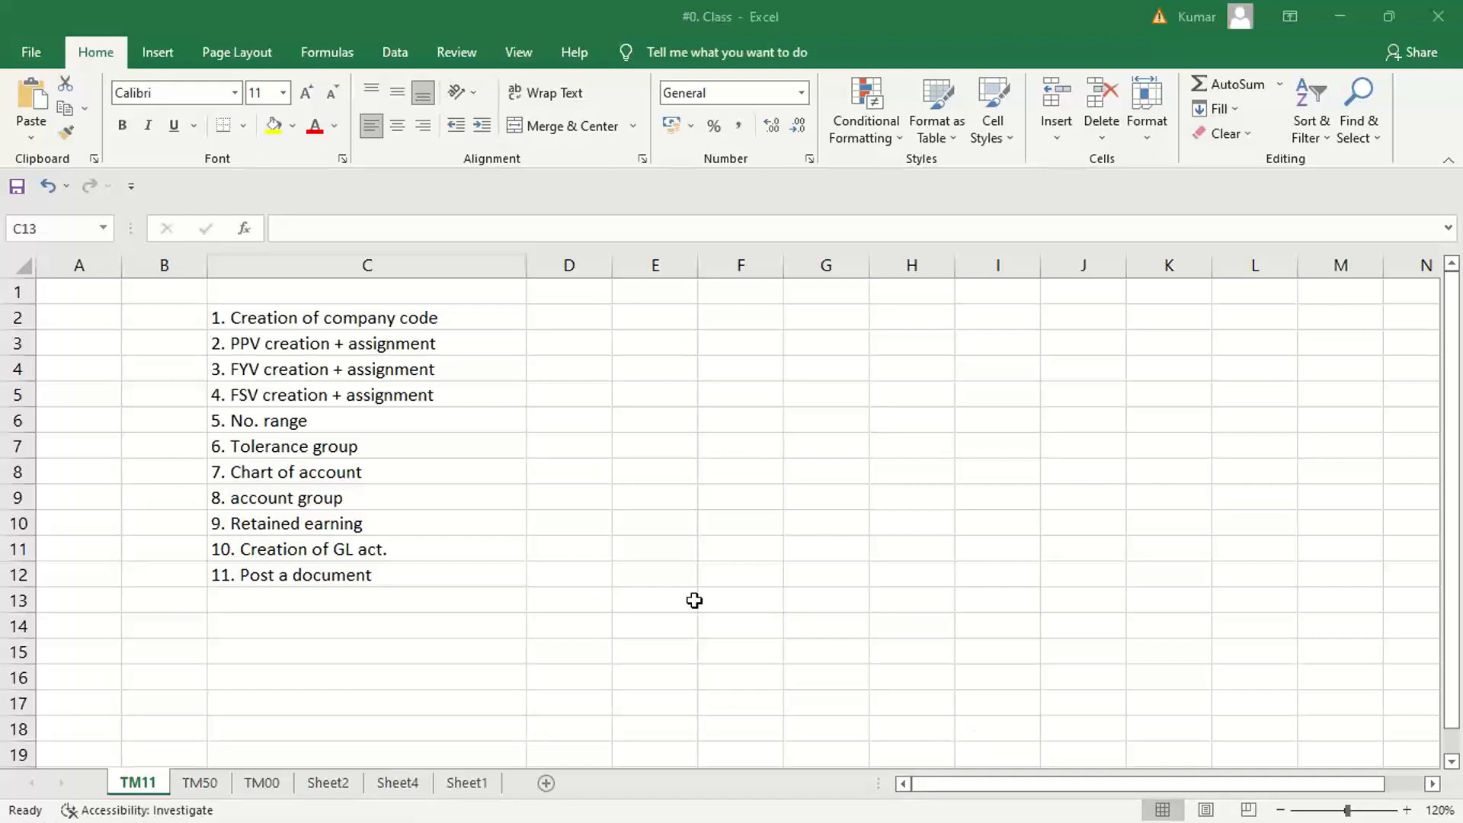
key("alt+Tab")
left_click(700, 521)
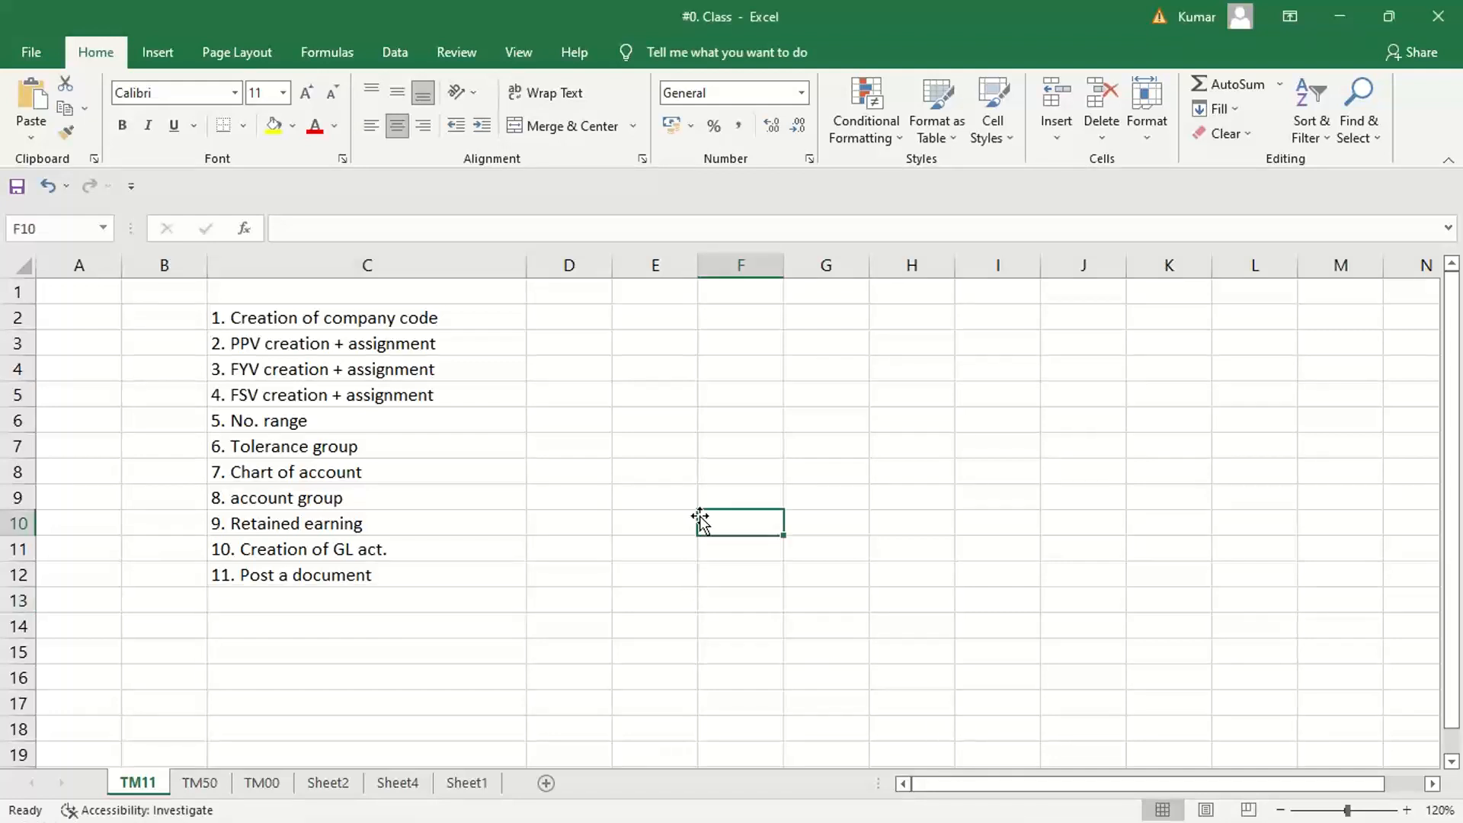
key("alt+Tab")
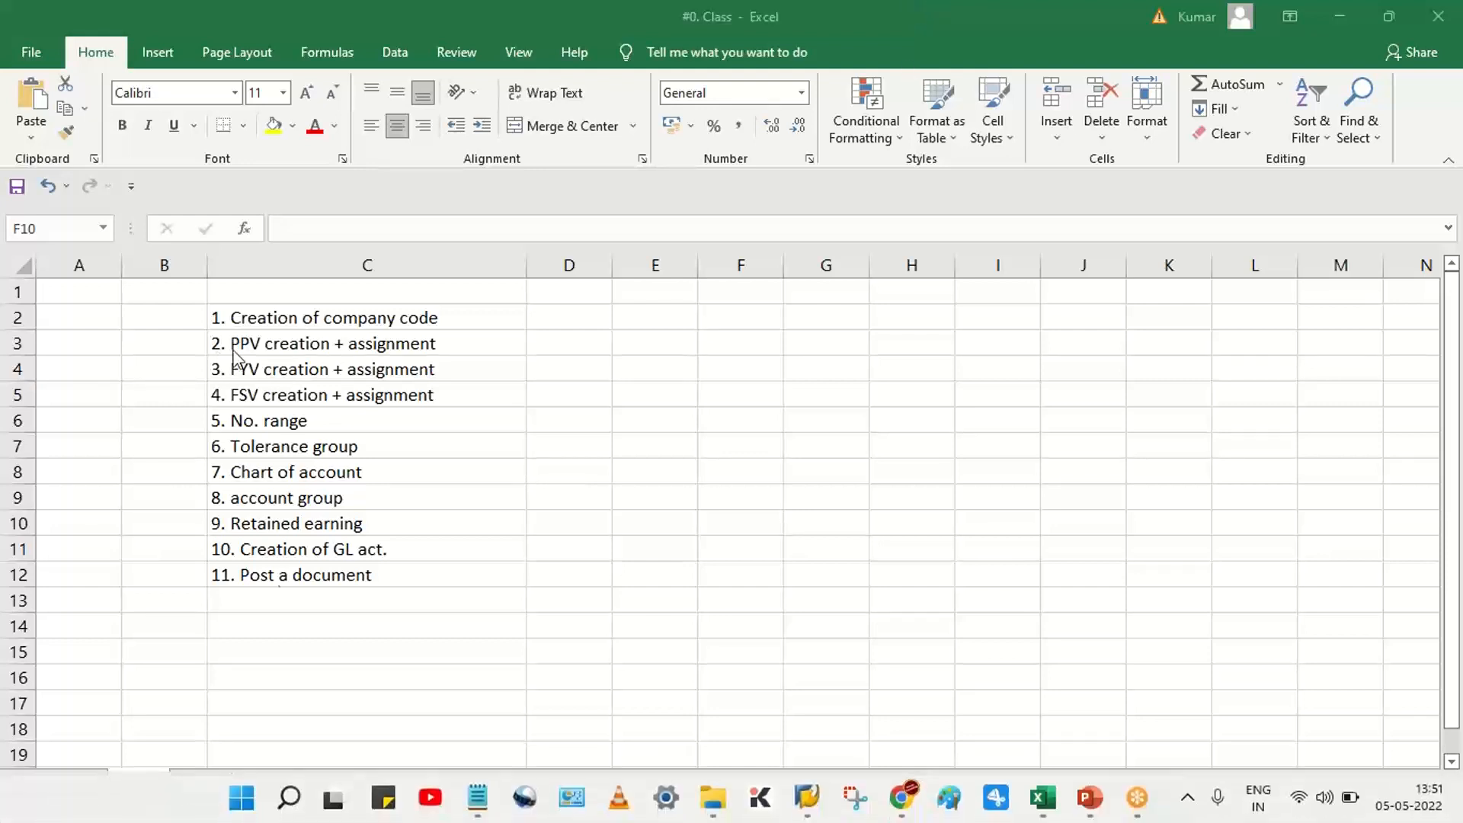
Enter the twelfth list item "12. Set up customer act grp." in cell C13
left_click(249, 607)
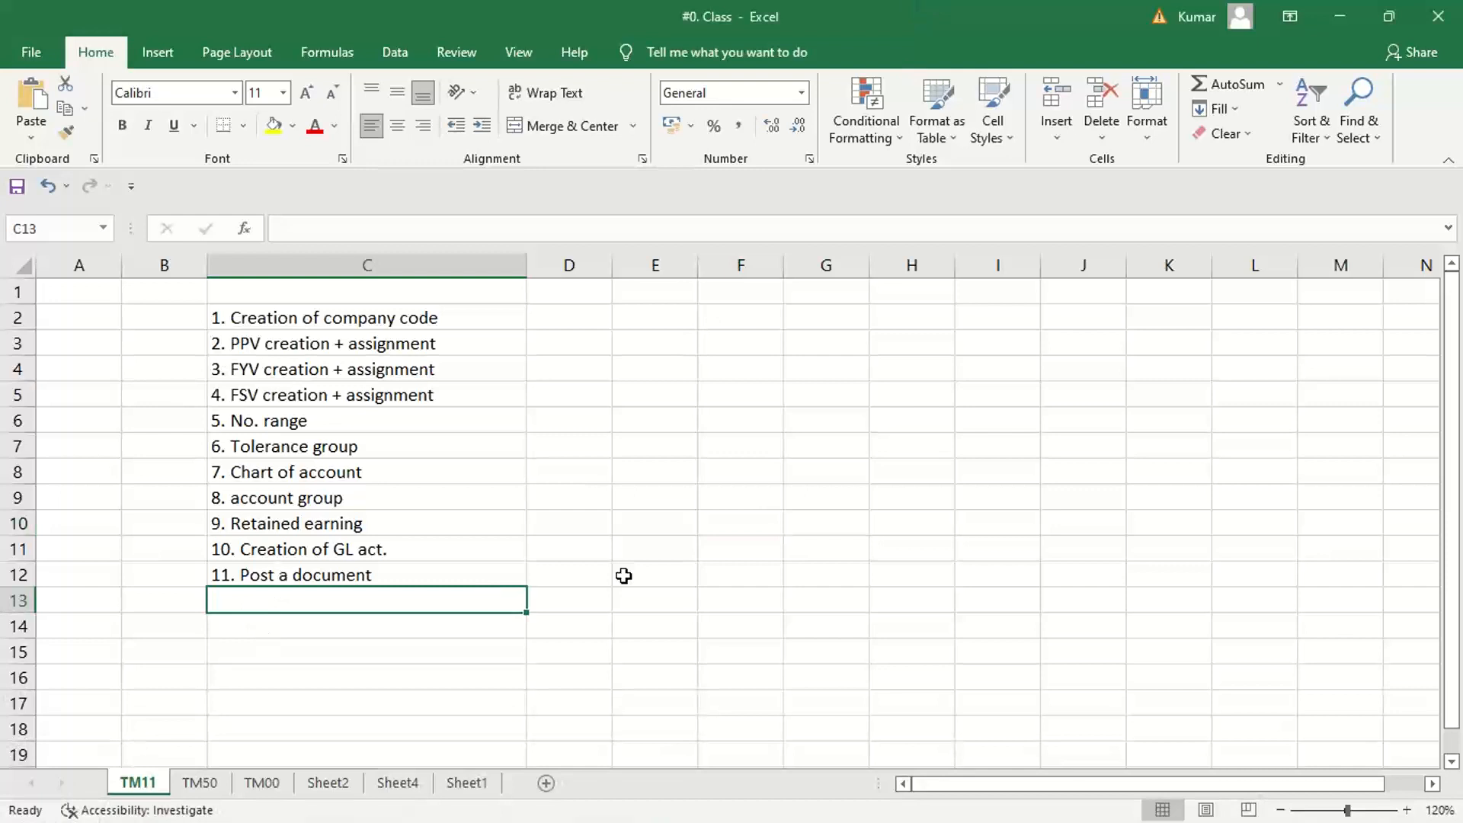
type("12.")
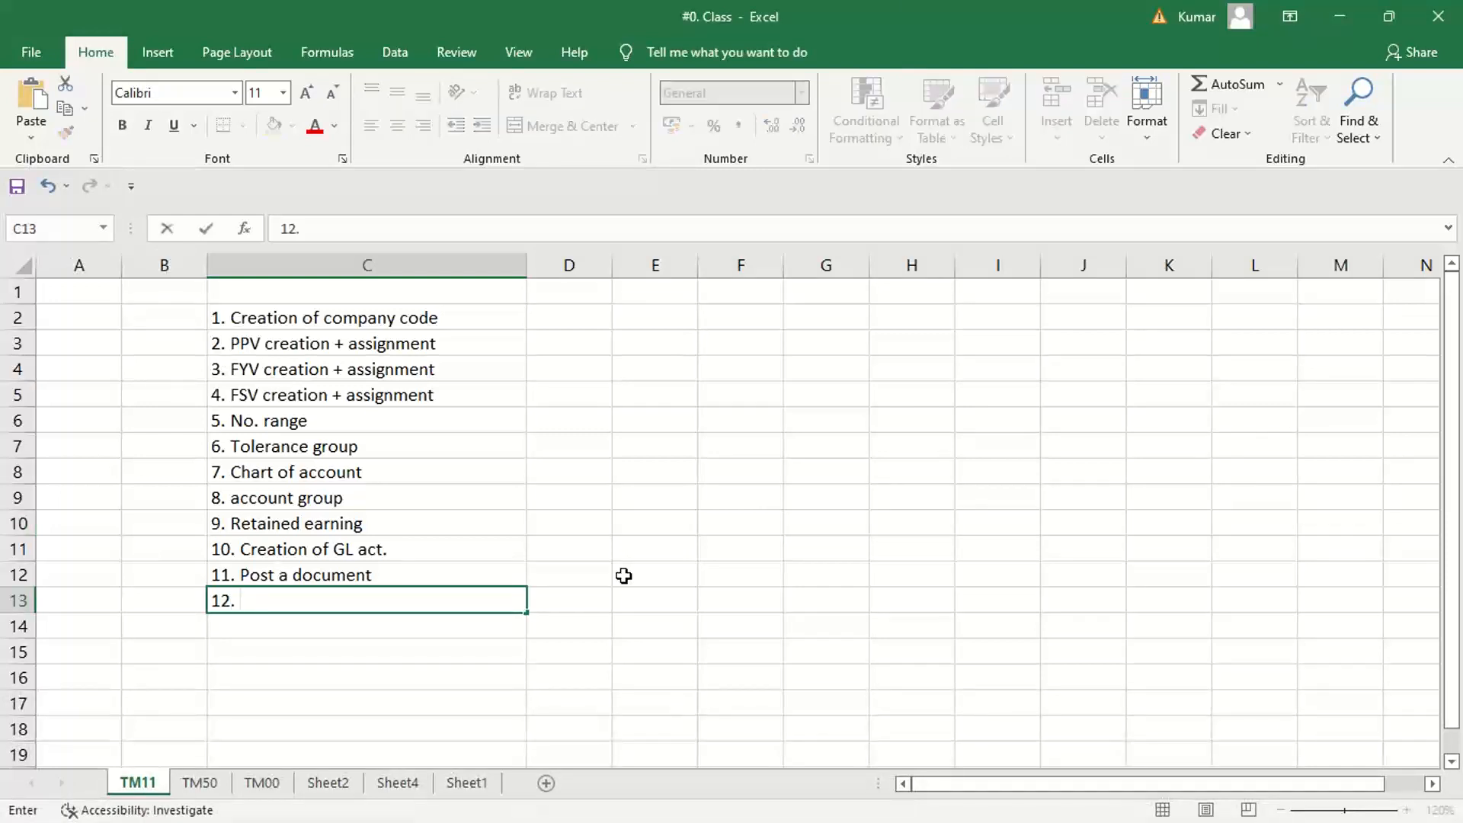
type(" Set up cus")
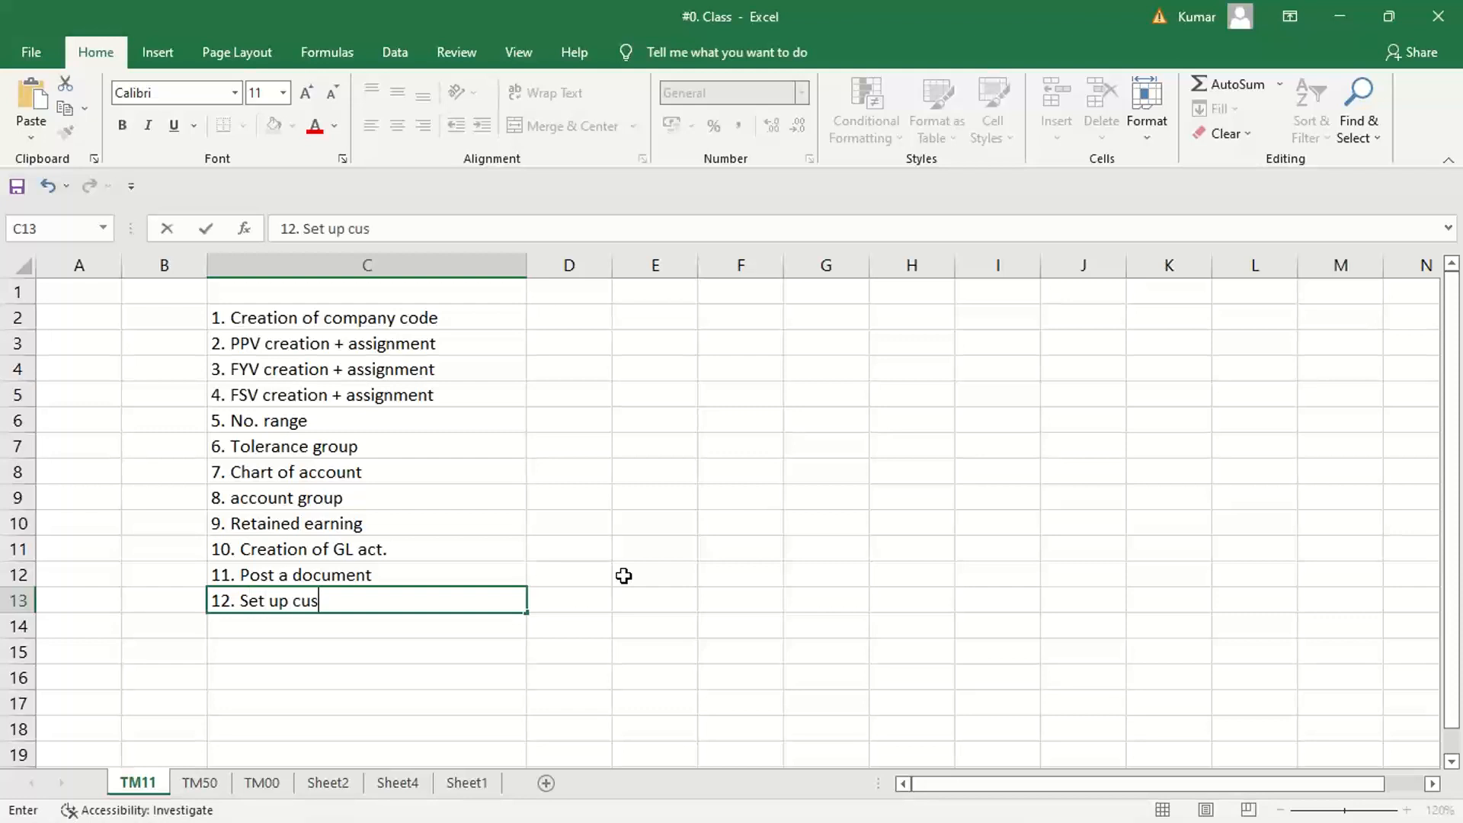
type("tomer act")
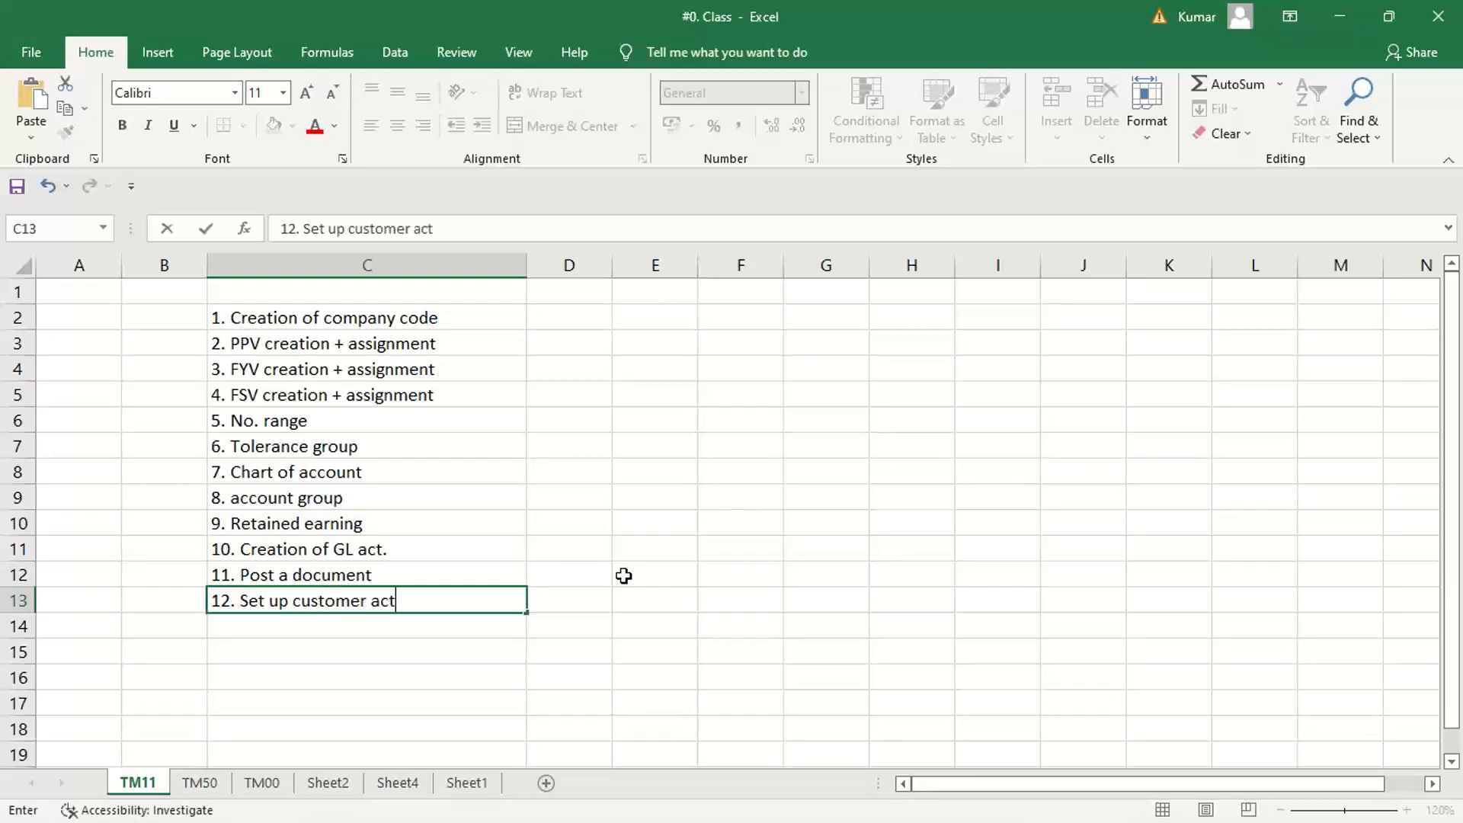
type(" grp.")
key("Return")
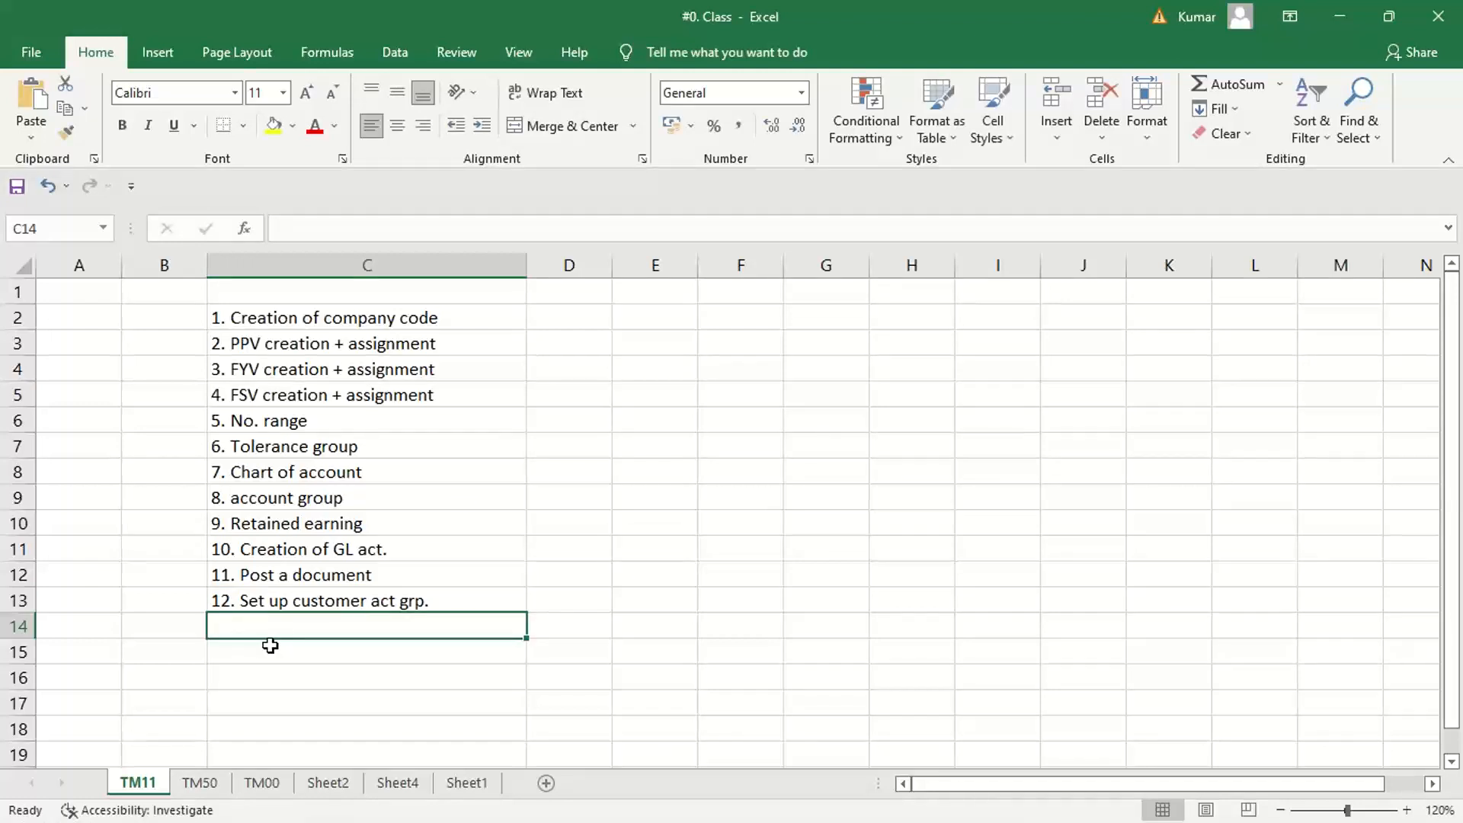
Enter the thirteenth list item "13. No. range creation + assignment" in cell C14
type("13.")
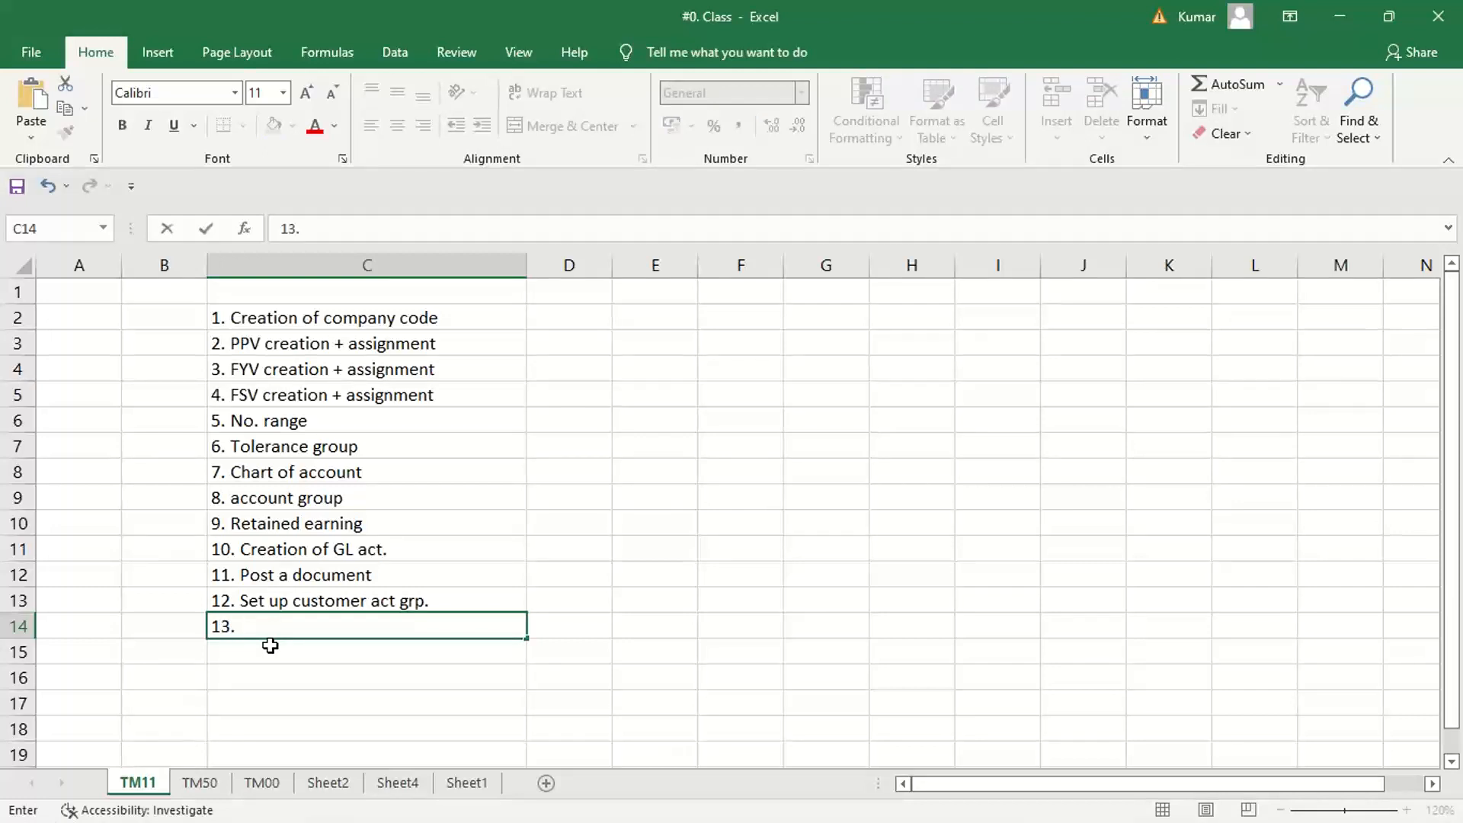
type("No. range c")
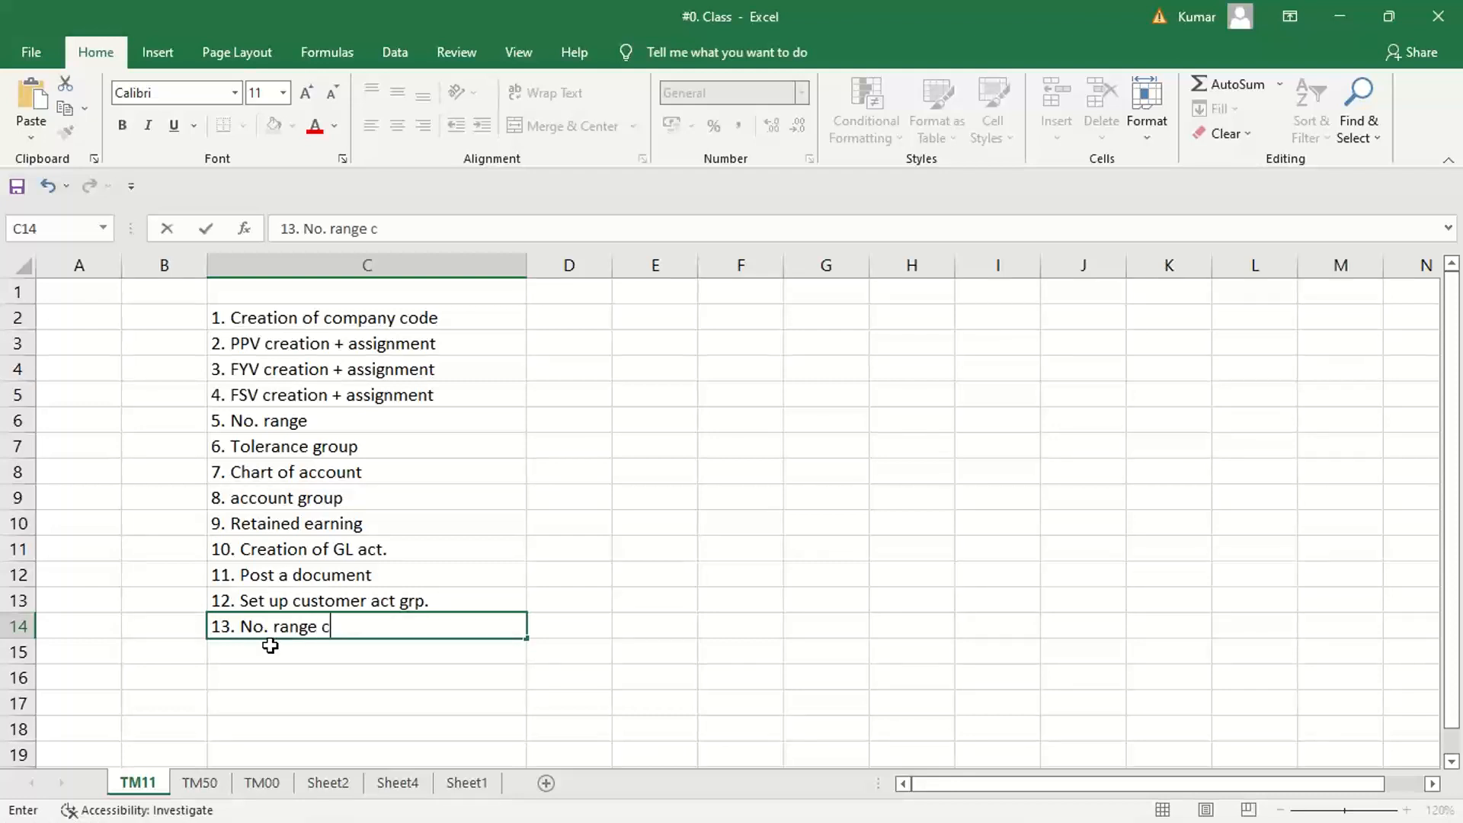
type("reattion")
key("BackSpace")
key("BackSpace")
key("BackSpace")
key("BackSpace")
type("ion + ")
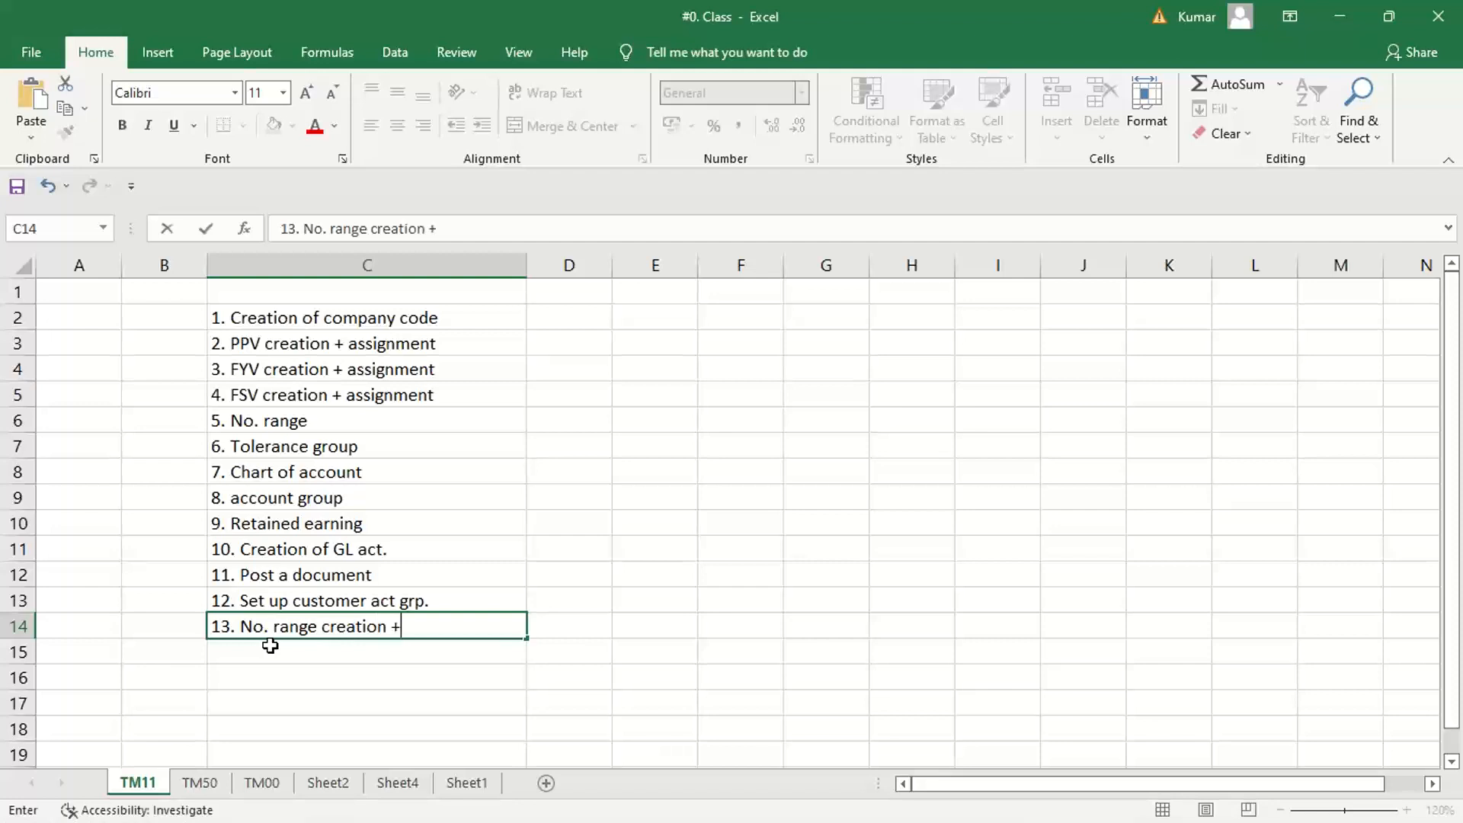
type("assignment")
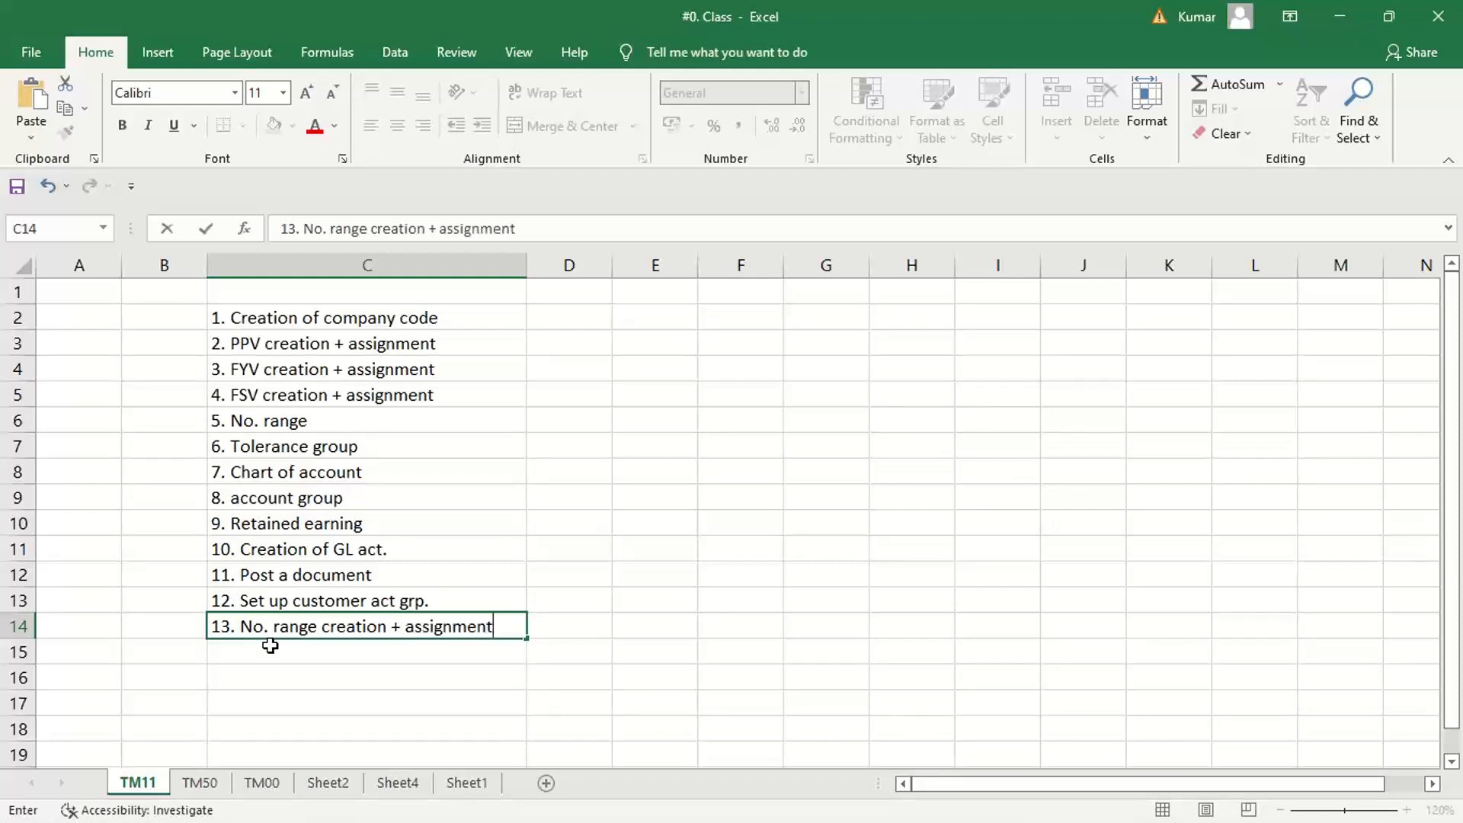
key("Return")
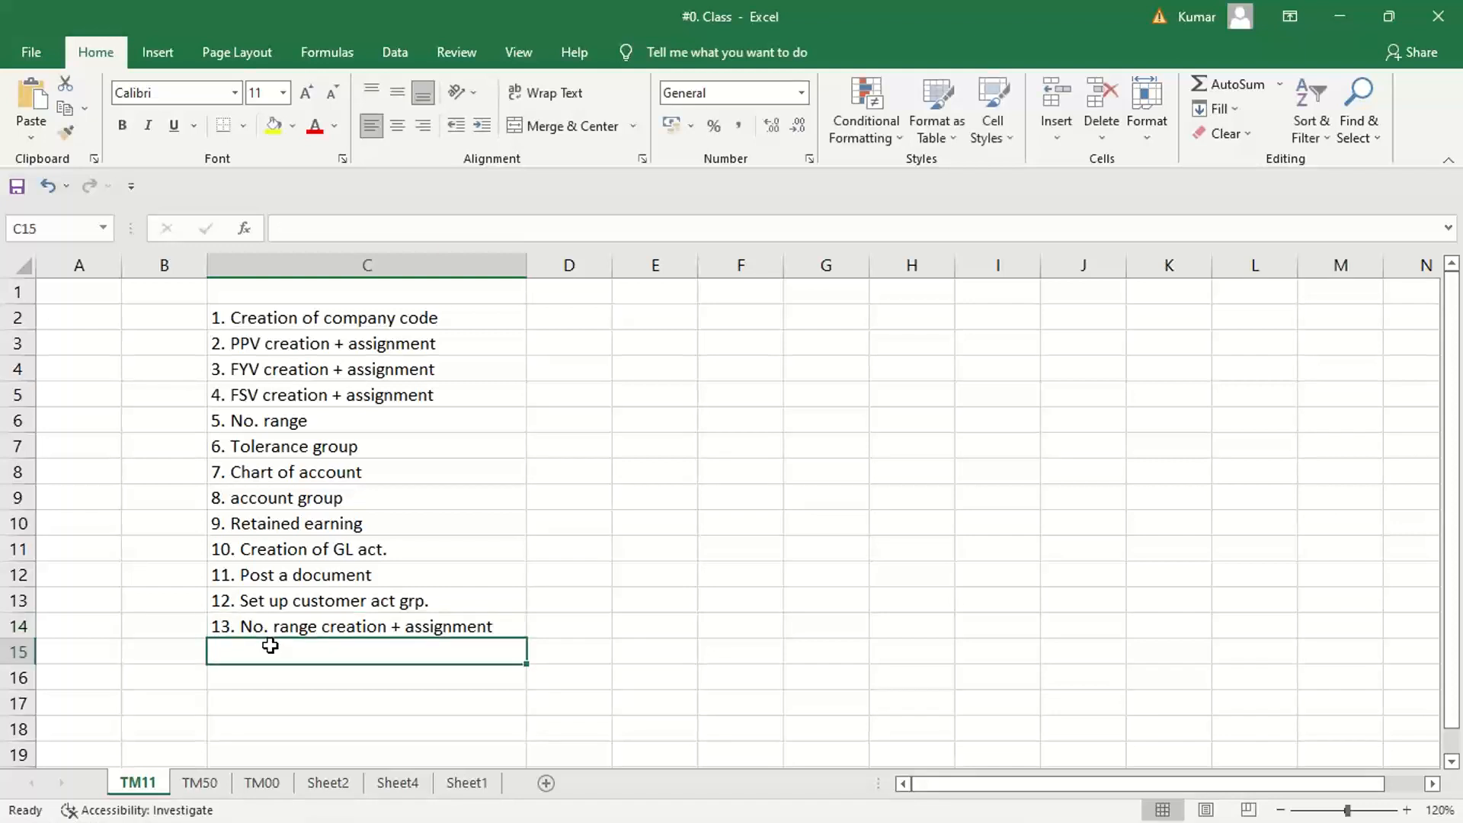
Enter the fourteenth list item "14. Creation of recon act." in cell C15
type("14.")
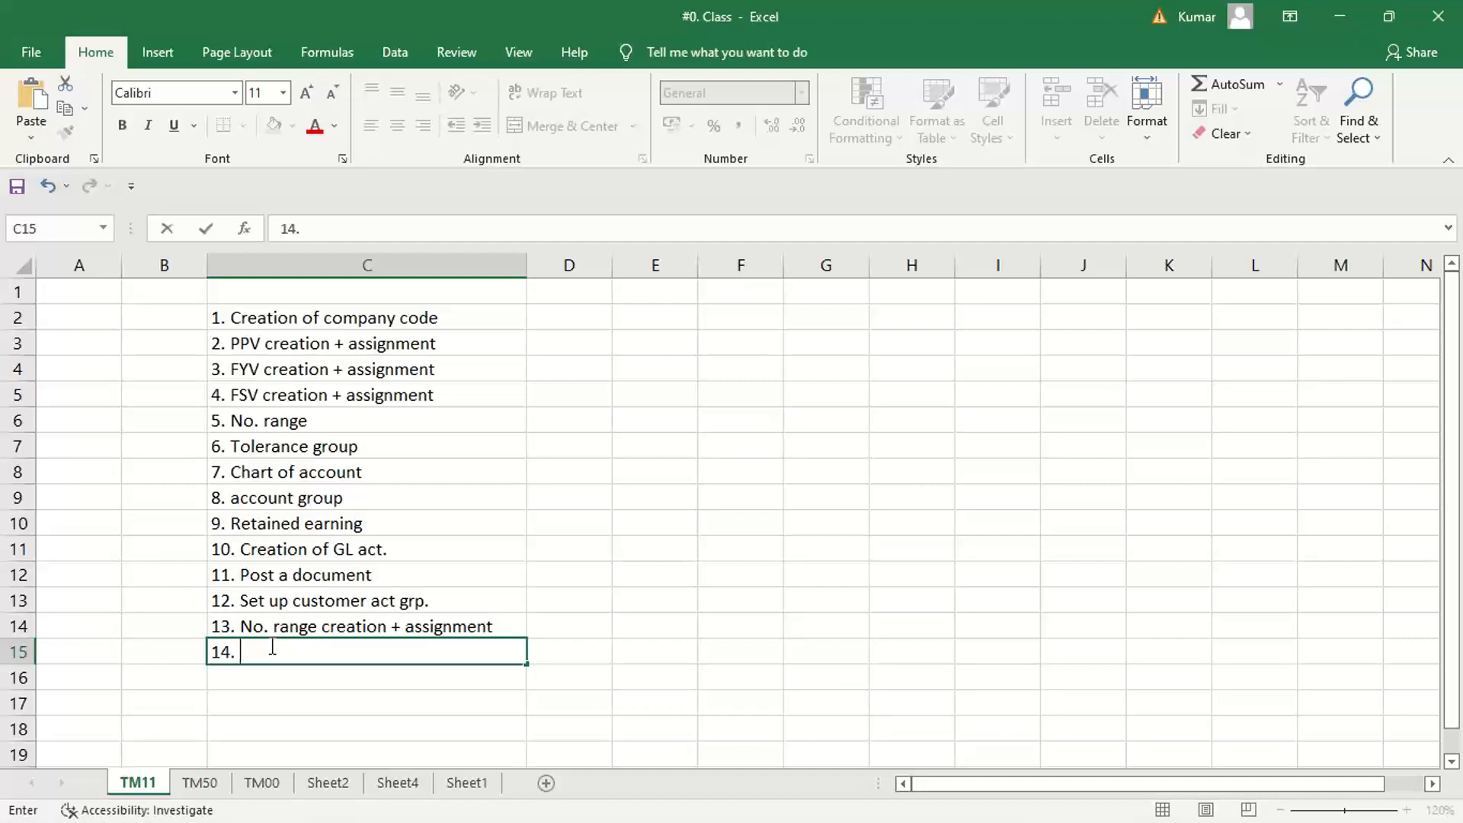
type("Creai")
key("BackSpace")
type("tion of re")
type("co")
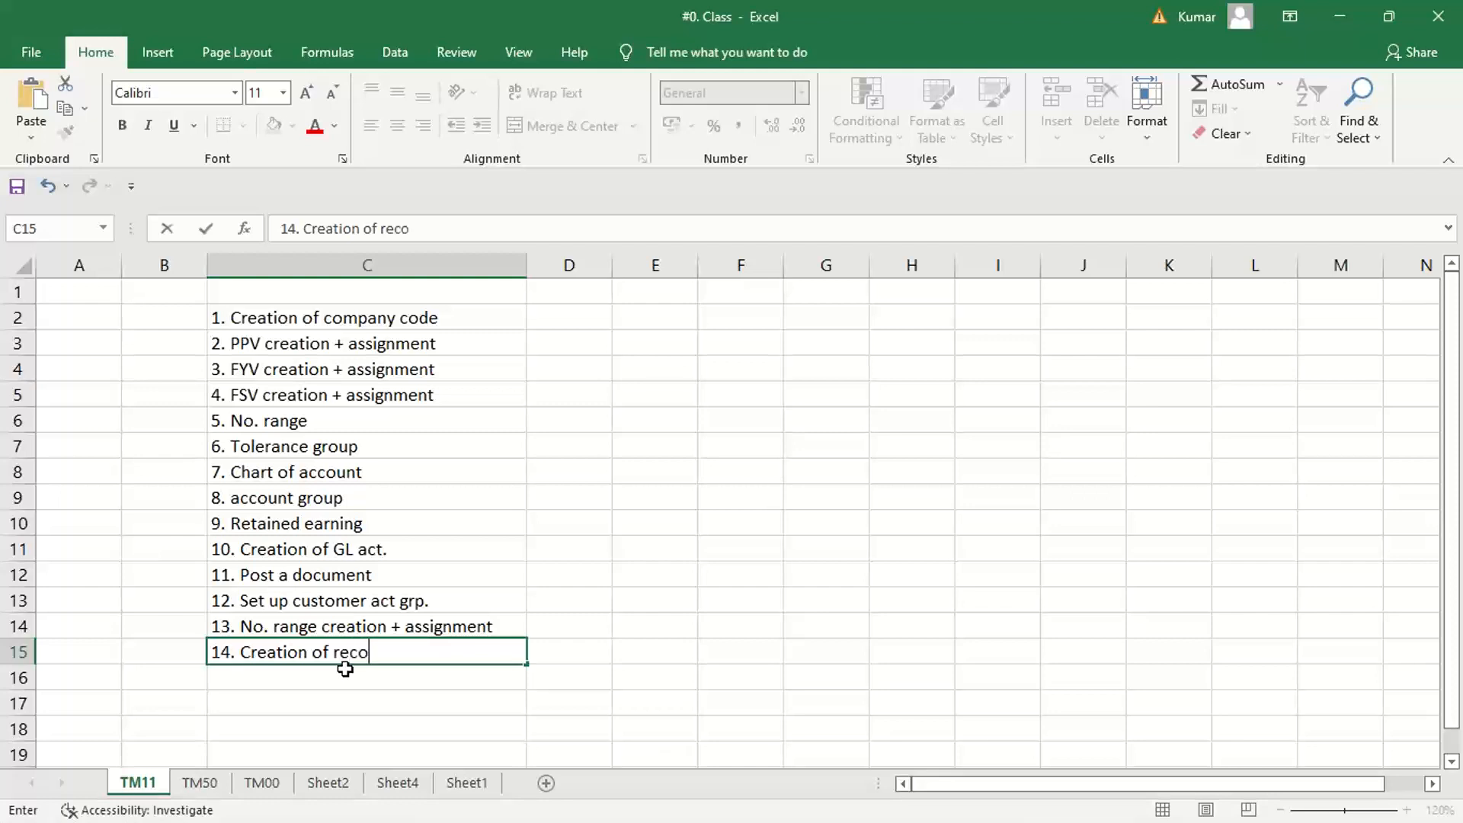
type("n act.")
key("Return")
Enter the fifteenth list item "15. Creation of customer master" in cell C16
type("15. ")
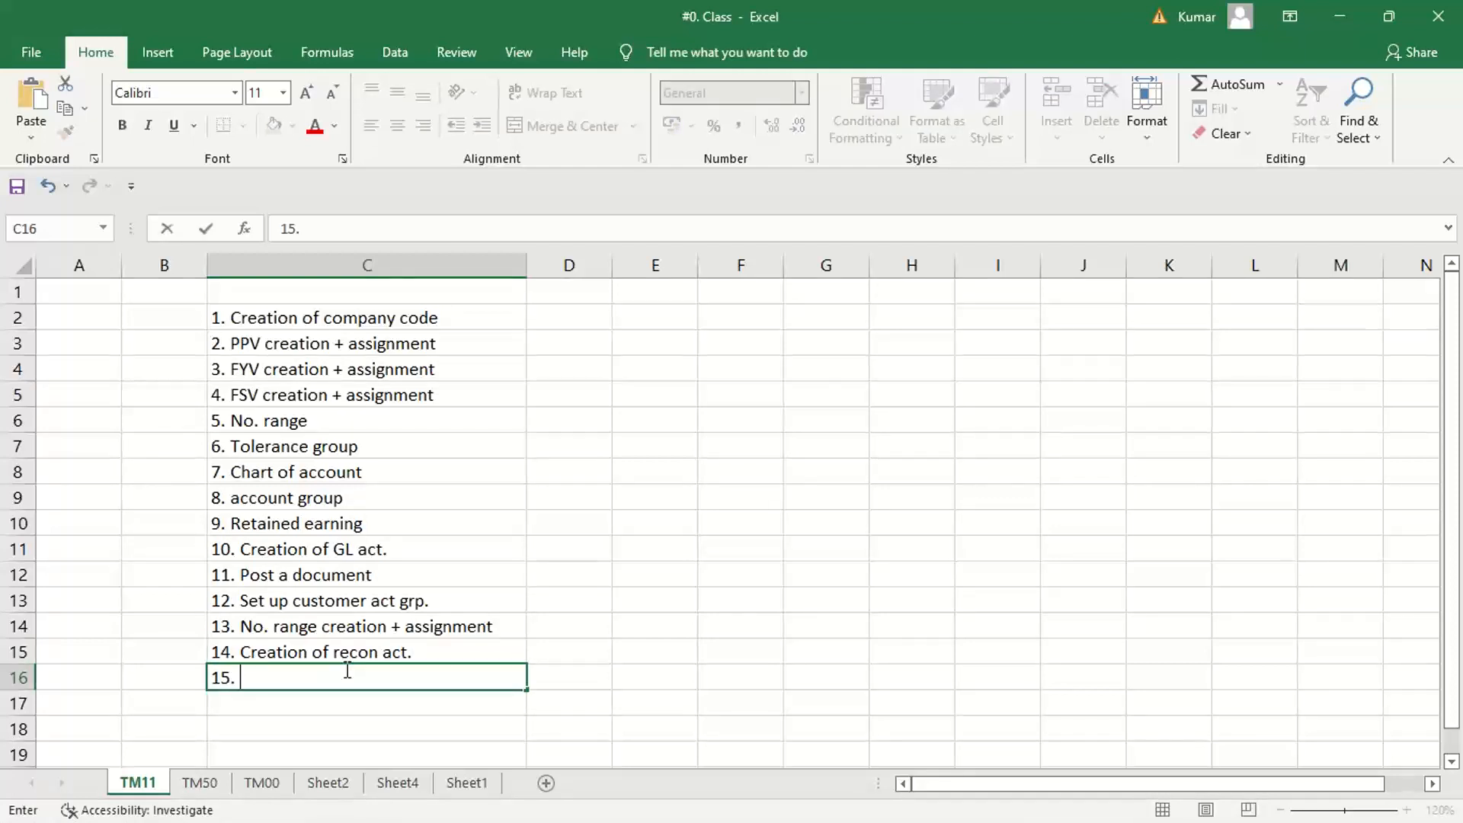
type("Creation of cus")
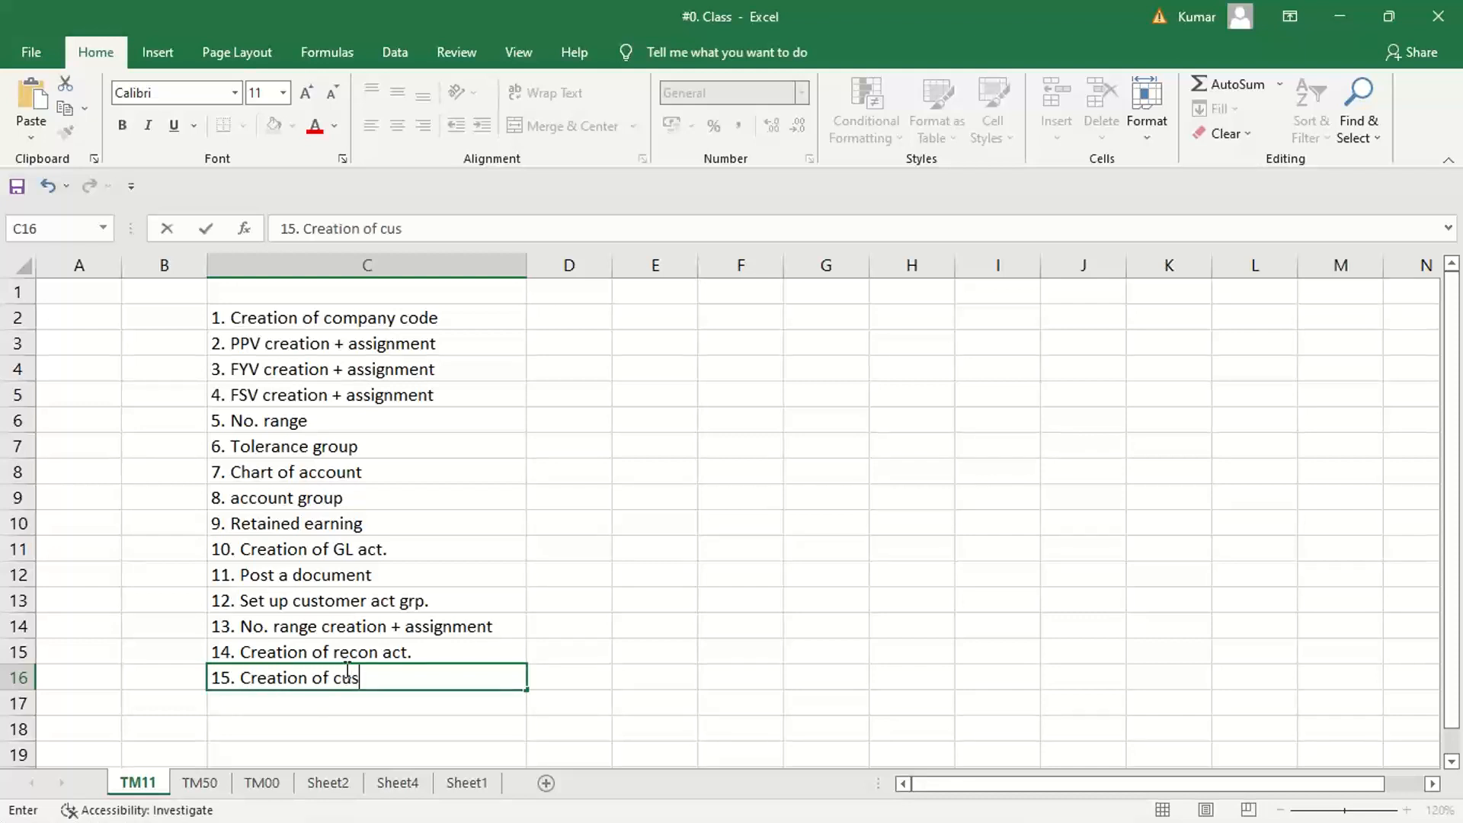
type("tomer ma")
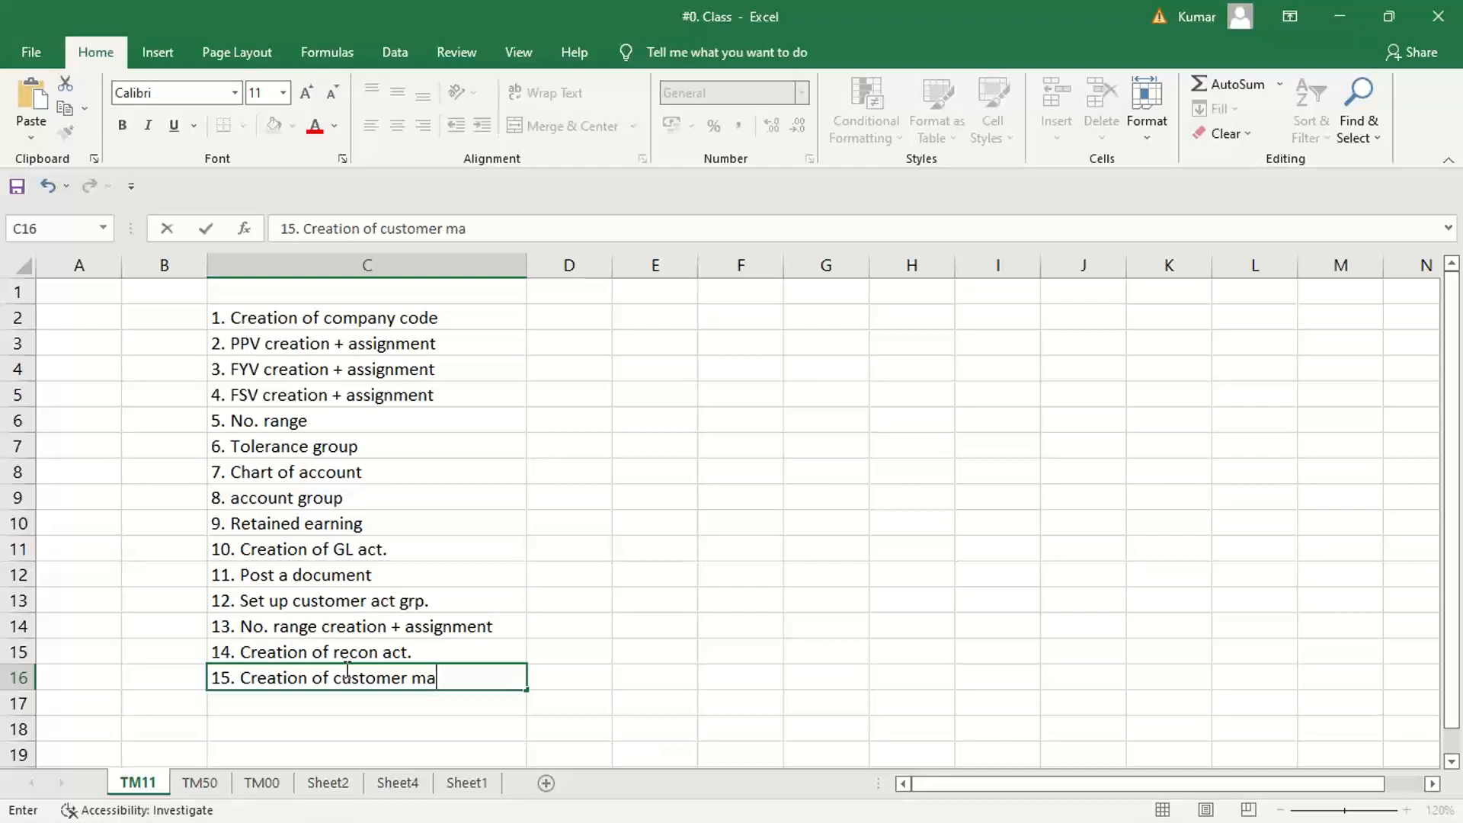
type("ster")
key("Return")
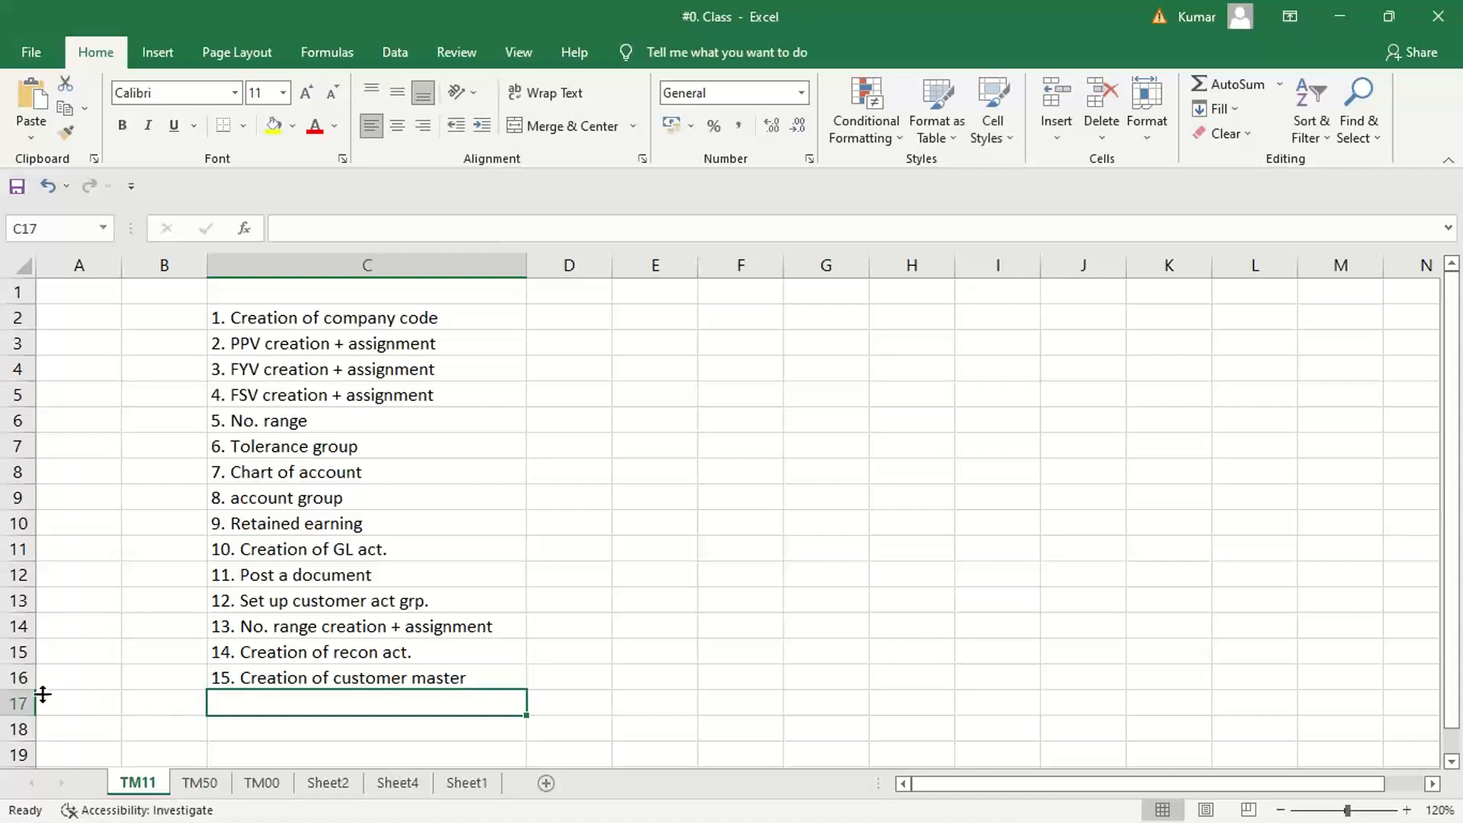
Insert a row above the customer master item and enter "15. Tolerance grp. For cust./vend." in cell C16
left_click(11, 681)
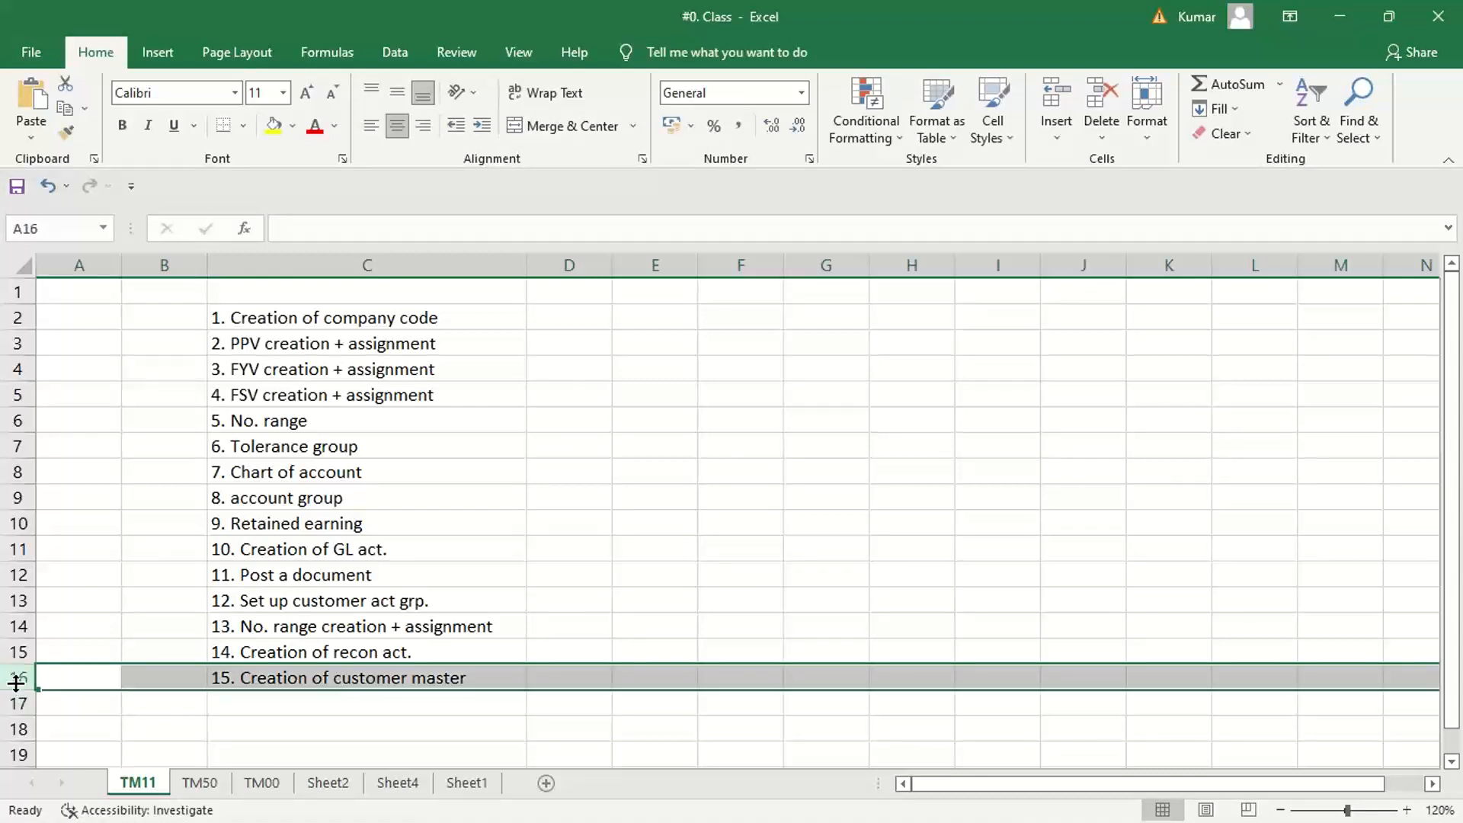
key("ctrl+shift+plus")
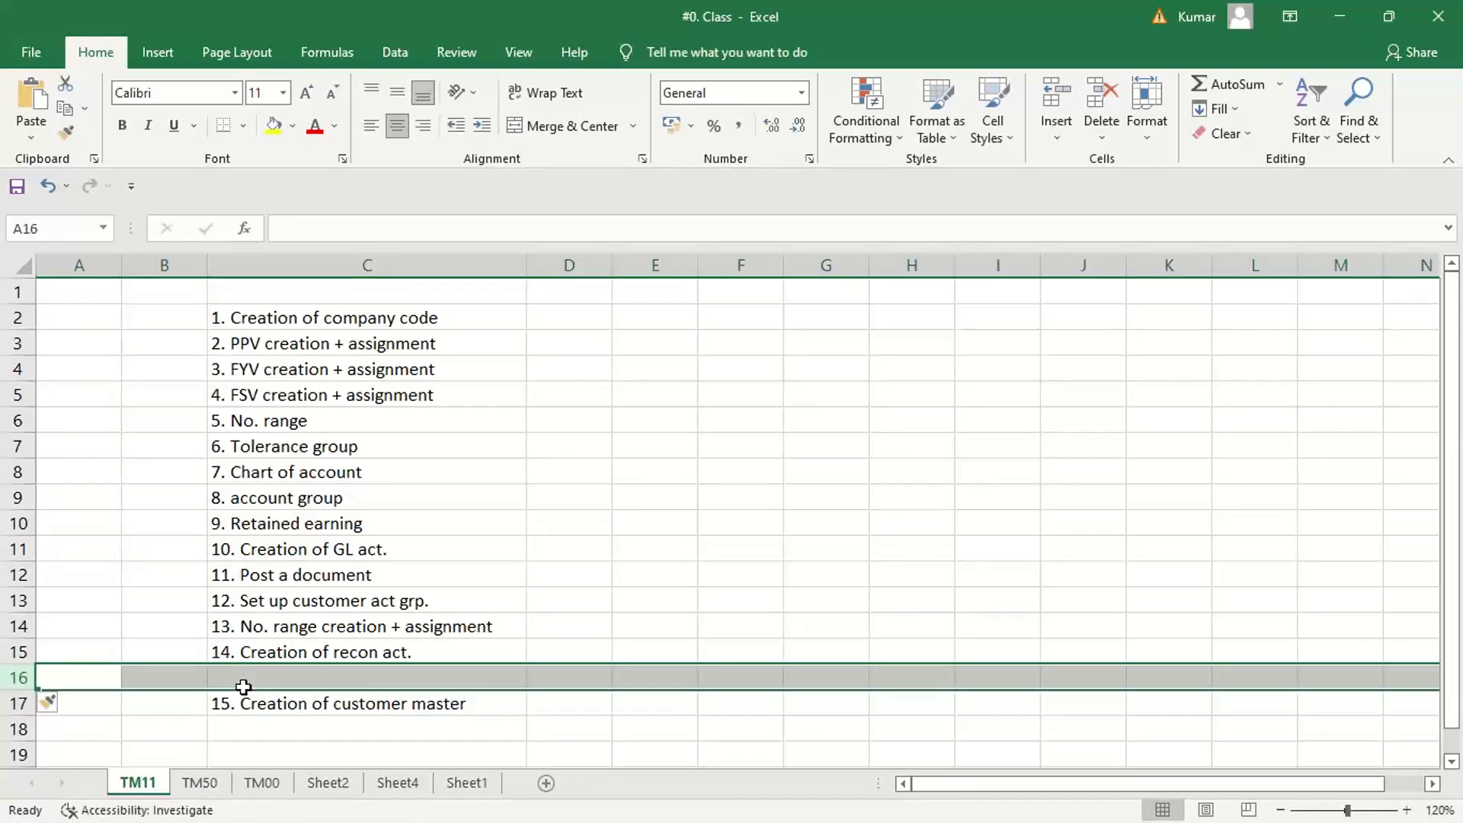
left_click(243, 686)
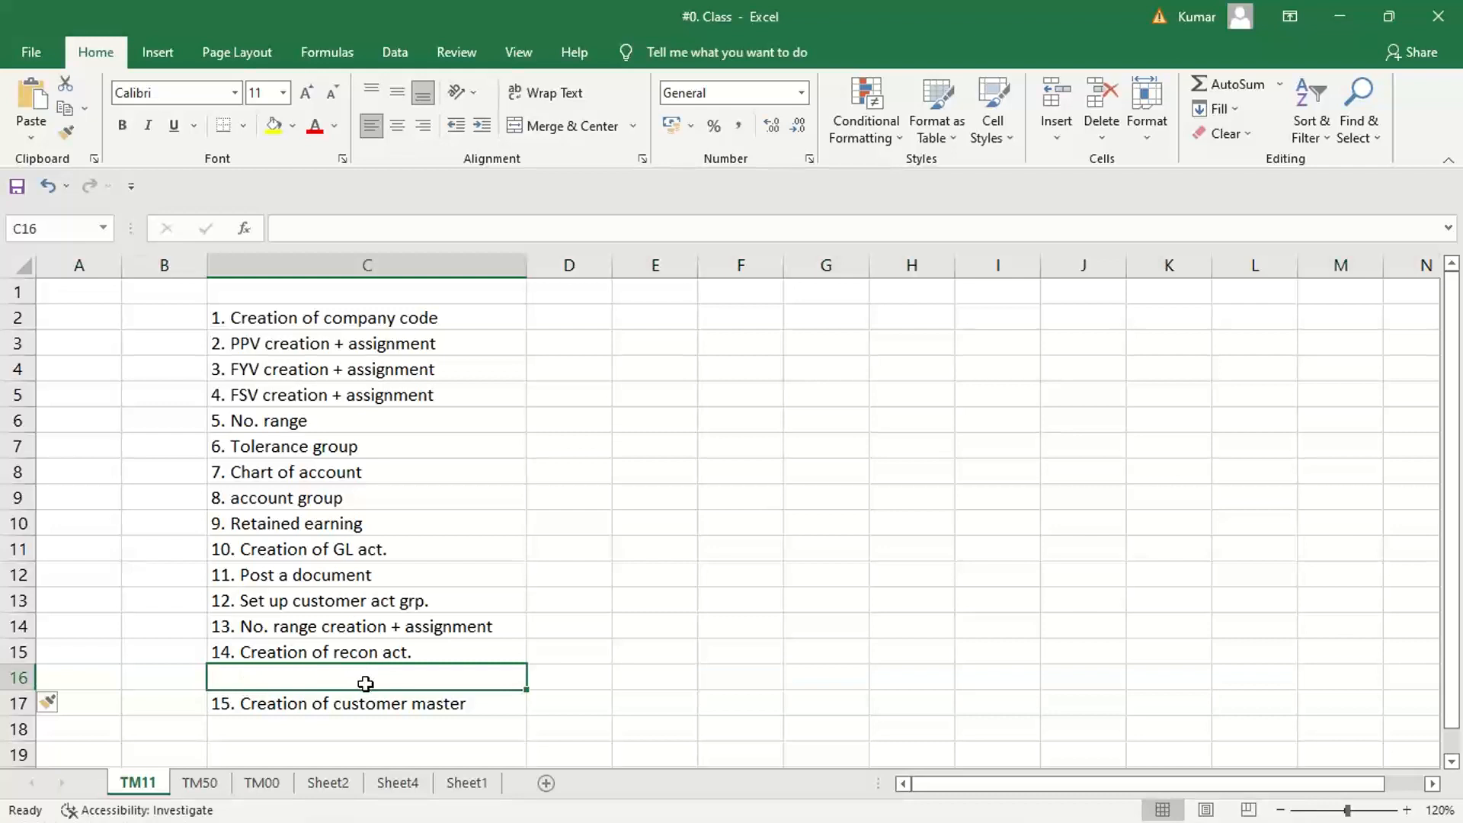
type("15. ")
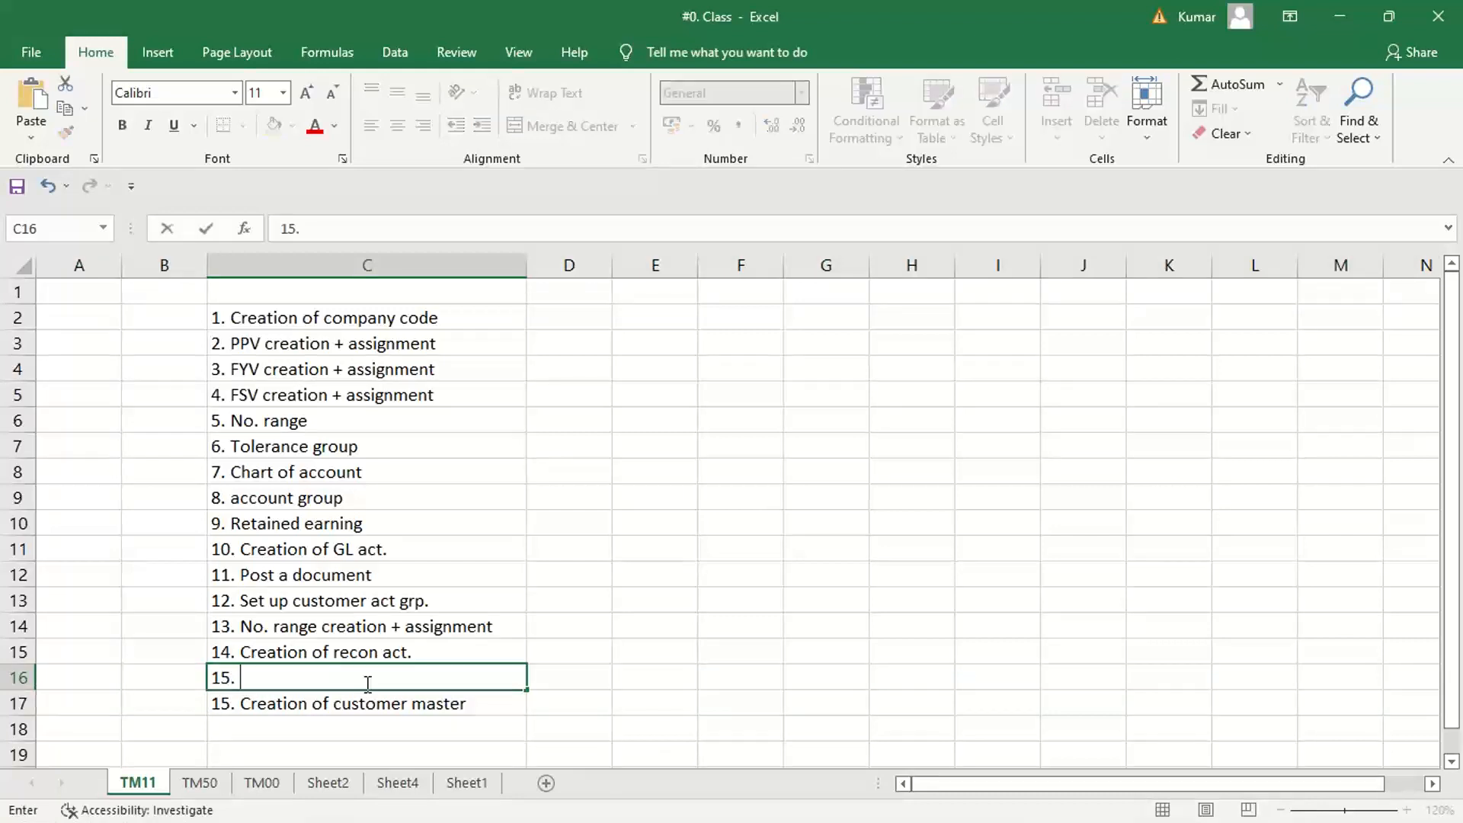
type("Toleranc")
key("BackSpace")
key("BackSpace")
type("nc")
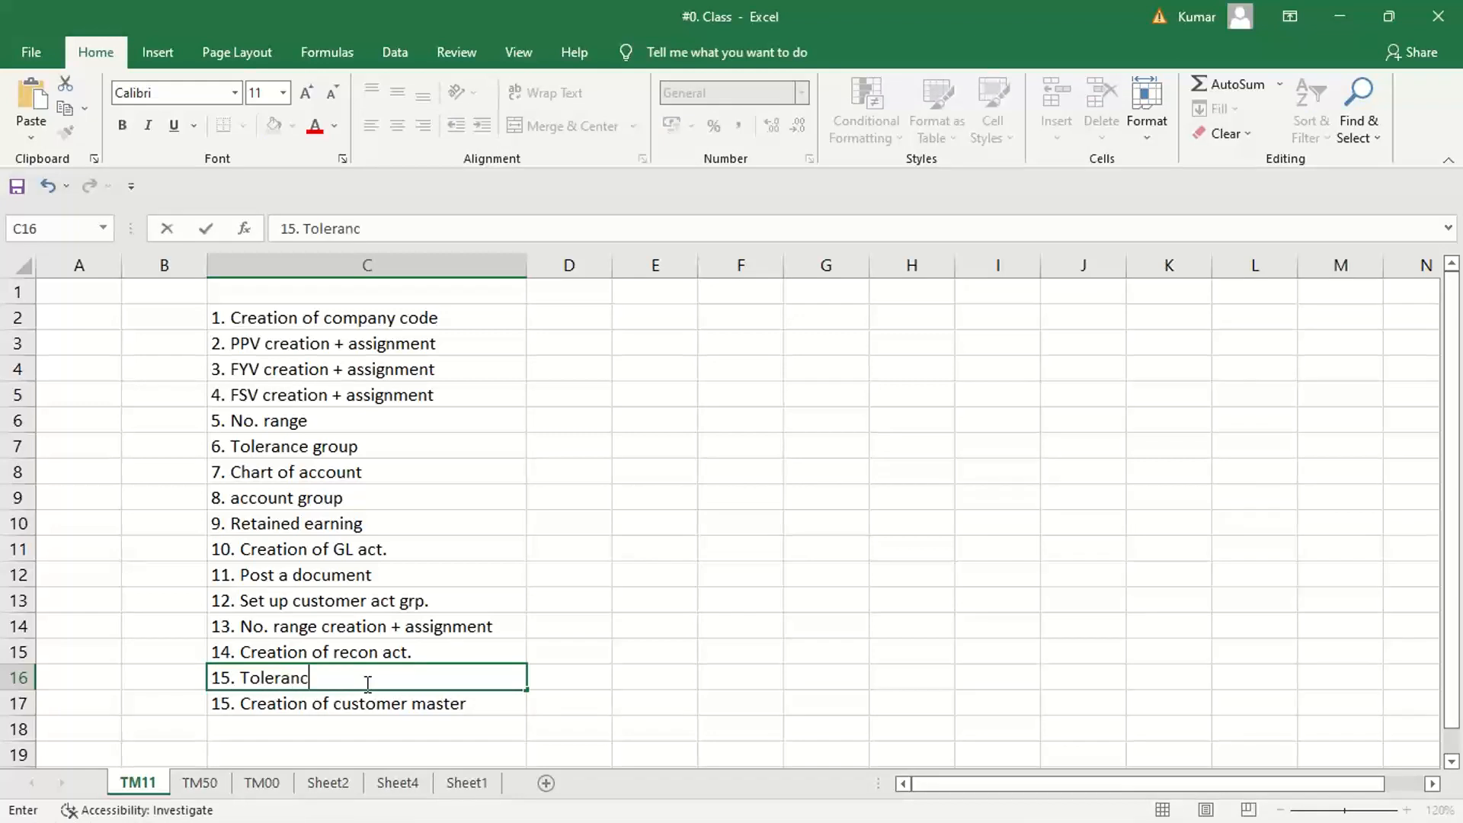
type("e grp. For cust")
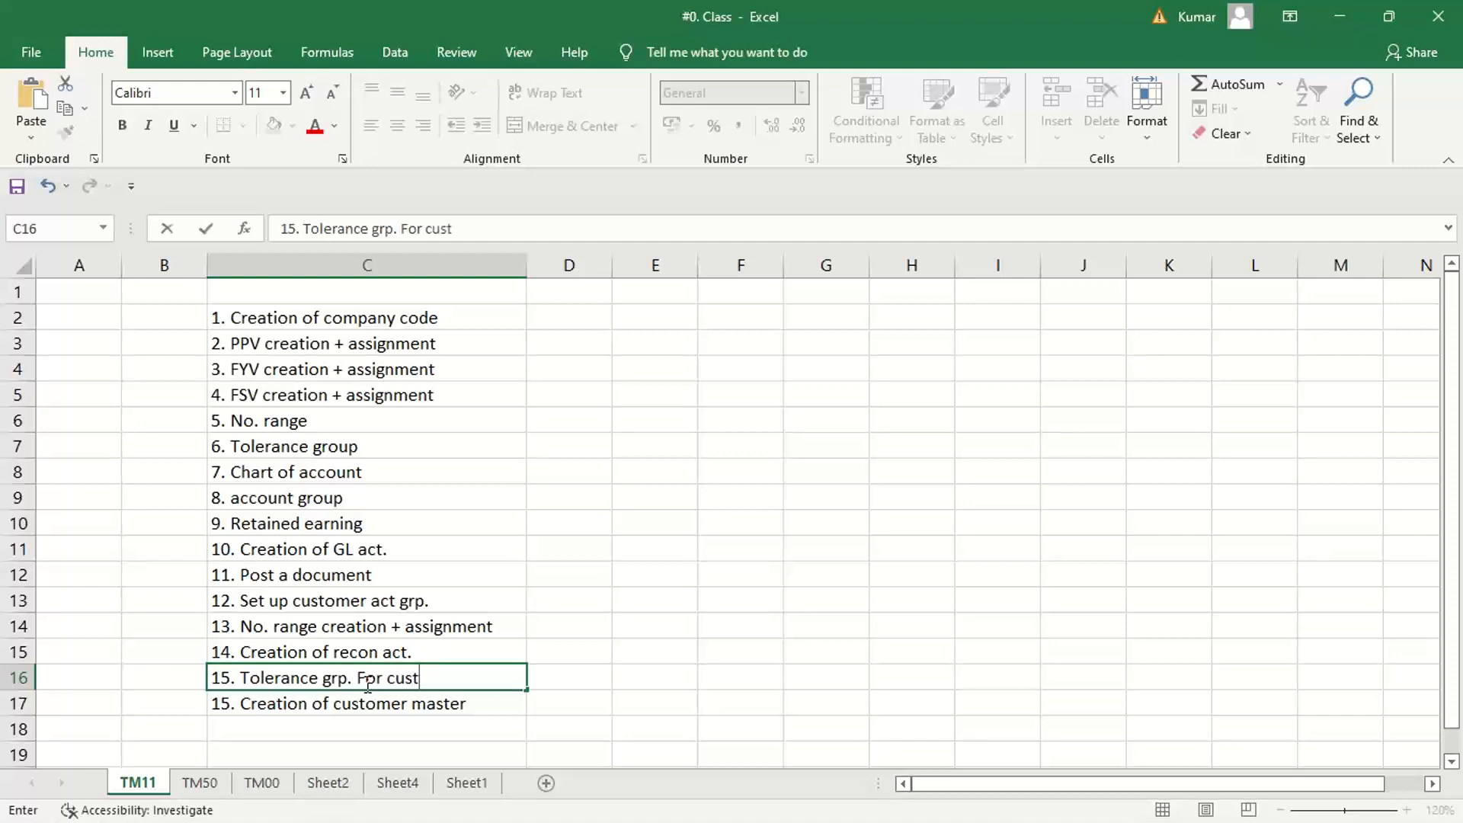
type("./vend.")
key("Return")
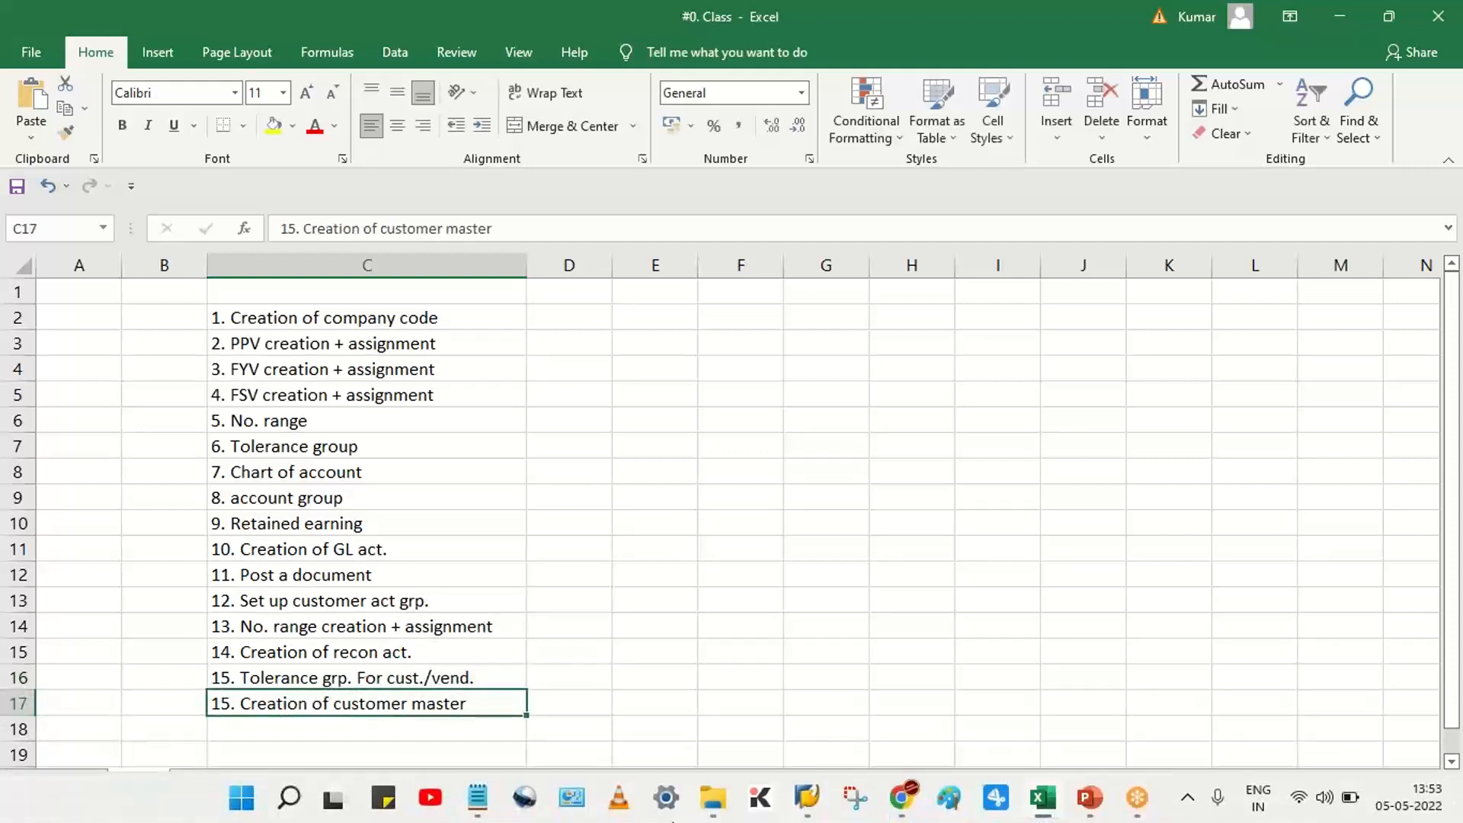
Renumber the customer master item in cell C17 as 16
double_click(226, 703)
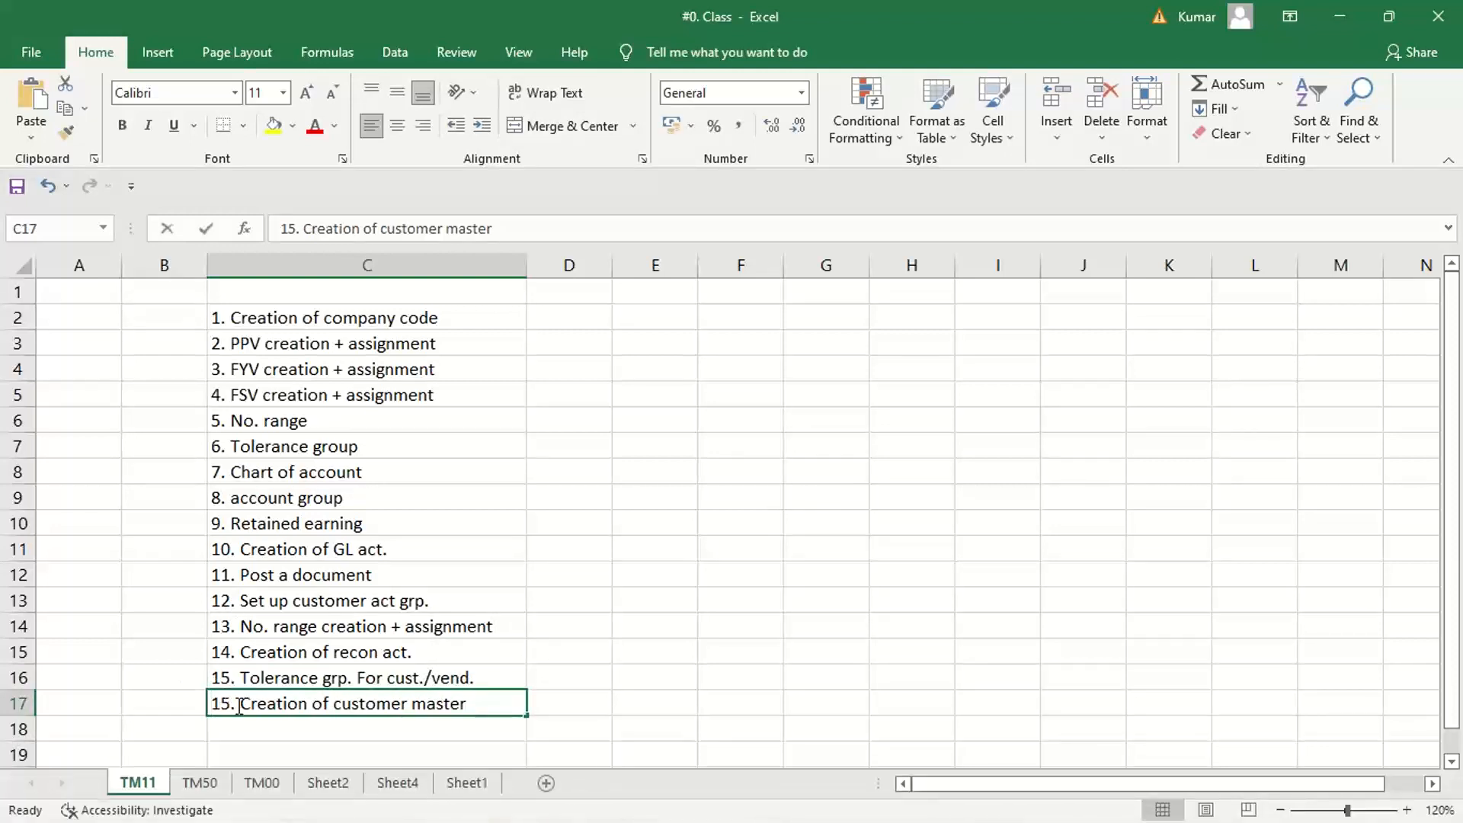
key("BackSpace")
type("6")
key("Return")
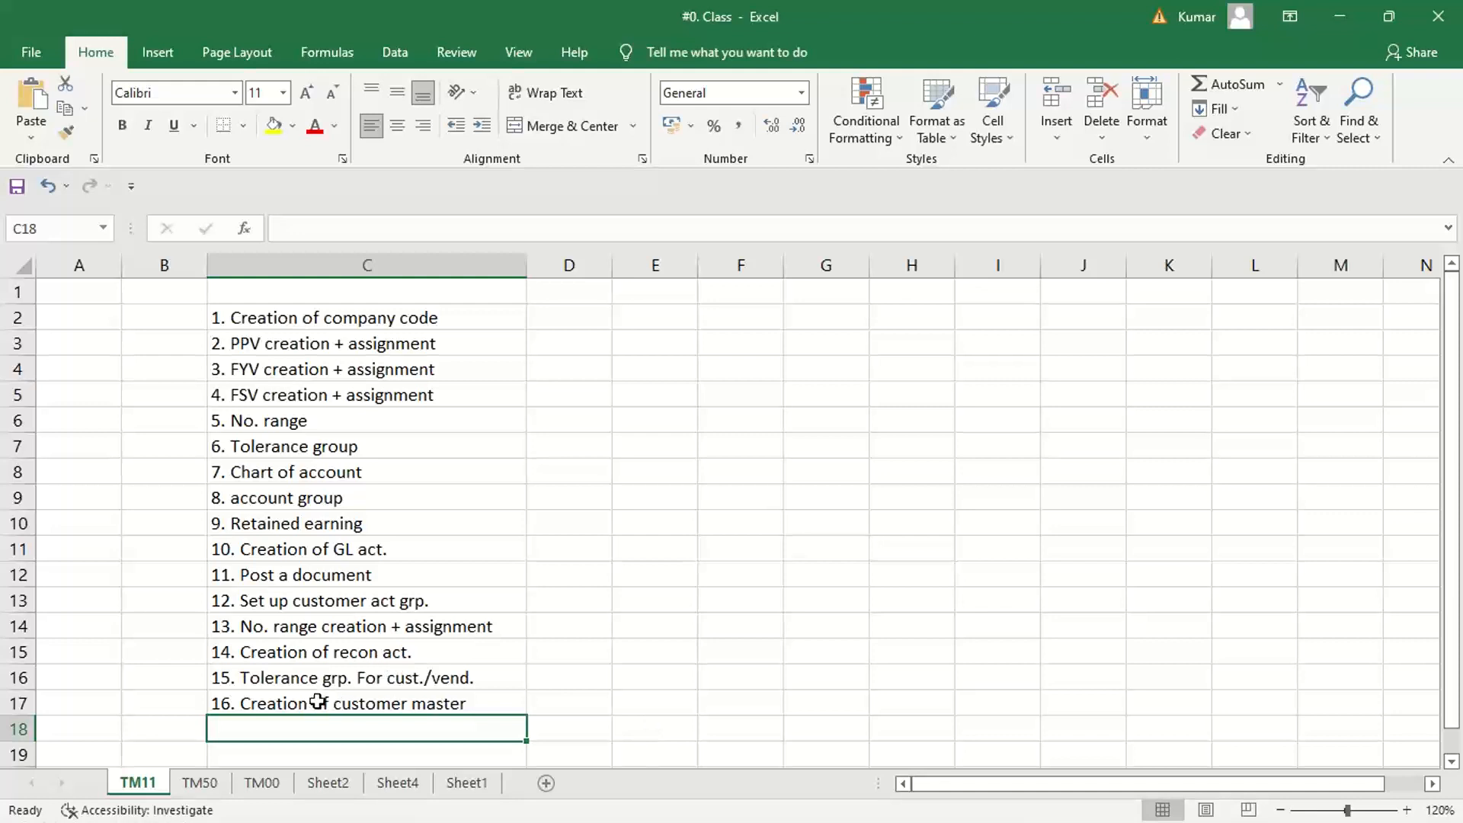
Review the customer setup items in C13:C16 and the complete list of configuration steps in C2:C17
left_click(417, 699)
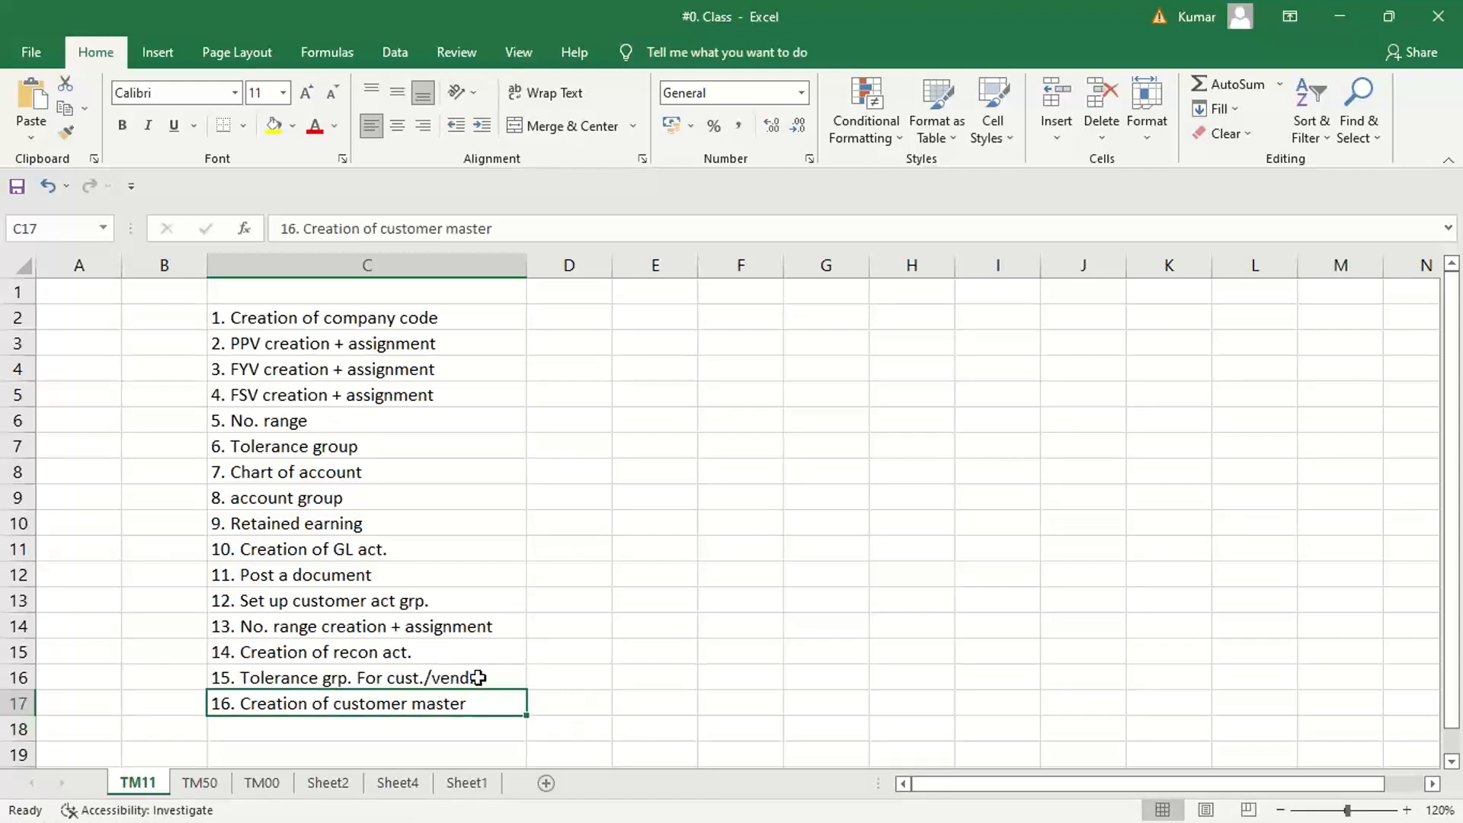
left_click_drag(477, 675, 487, 602)
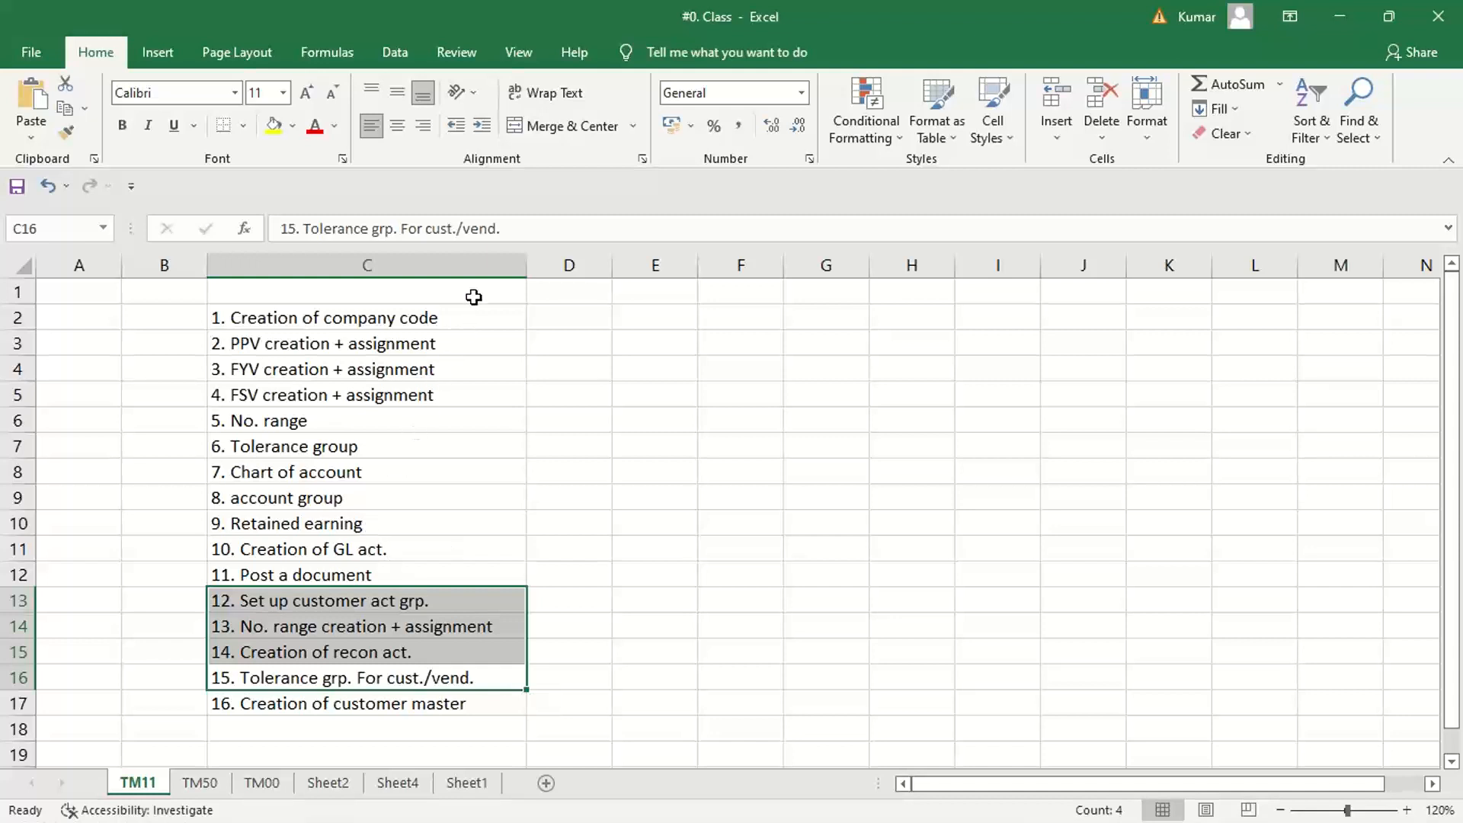
left_click_drag(473, 295, 467, 702)
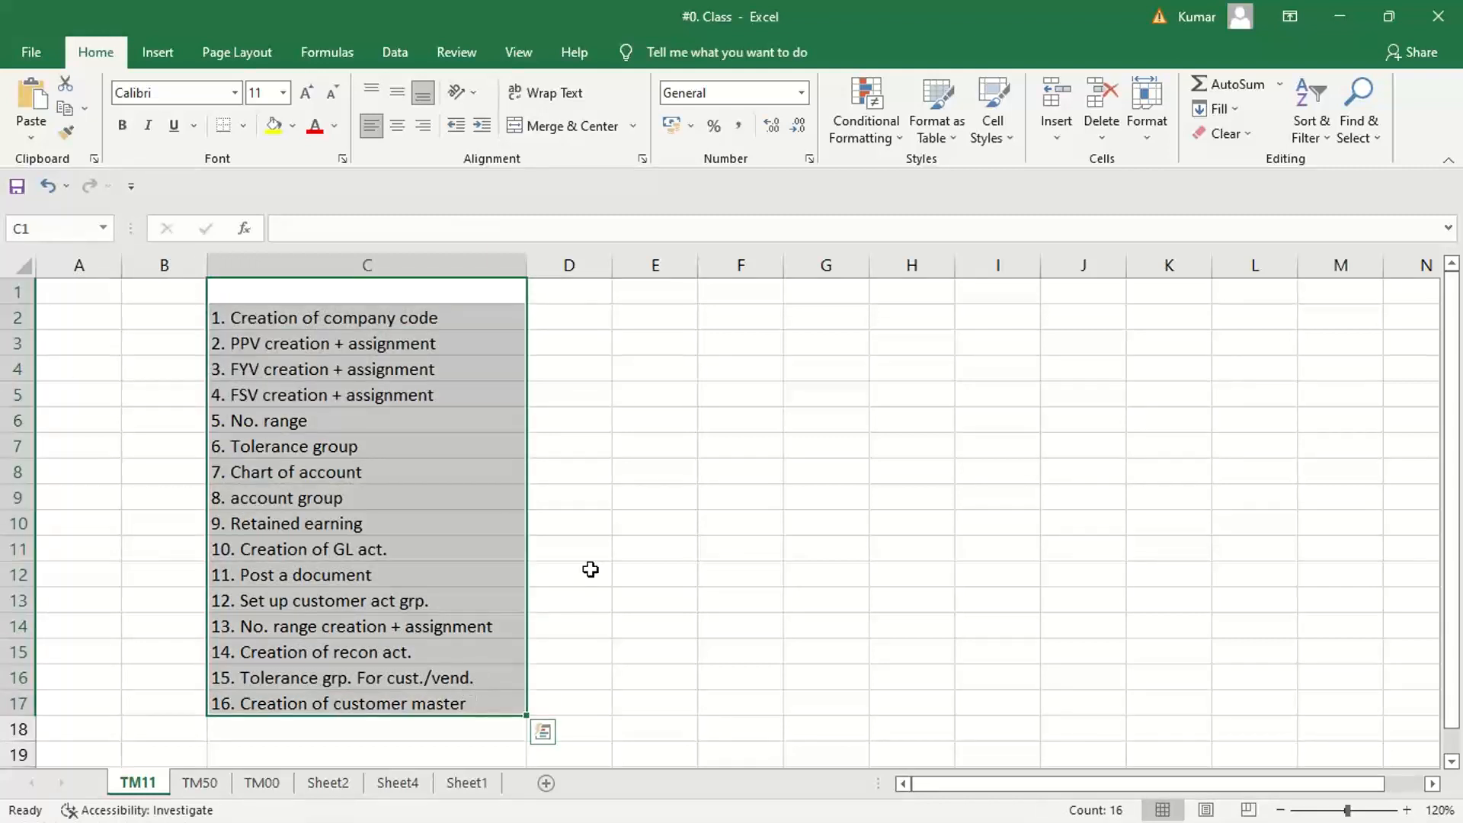
left_click(592, 573)
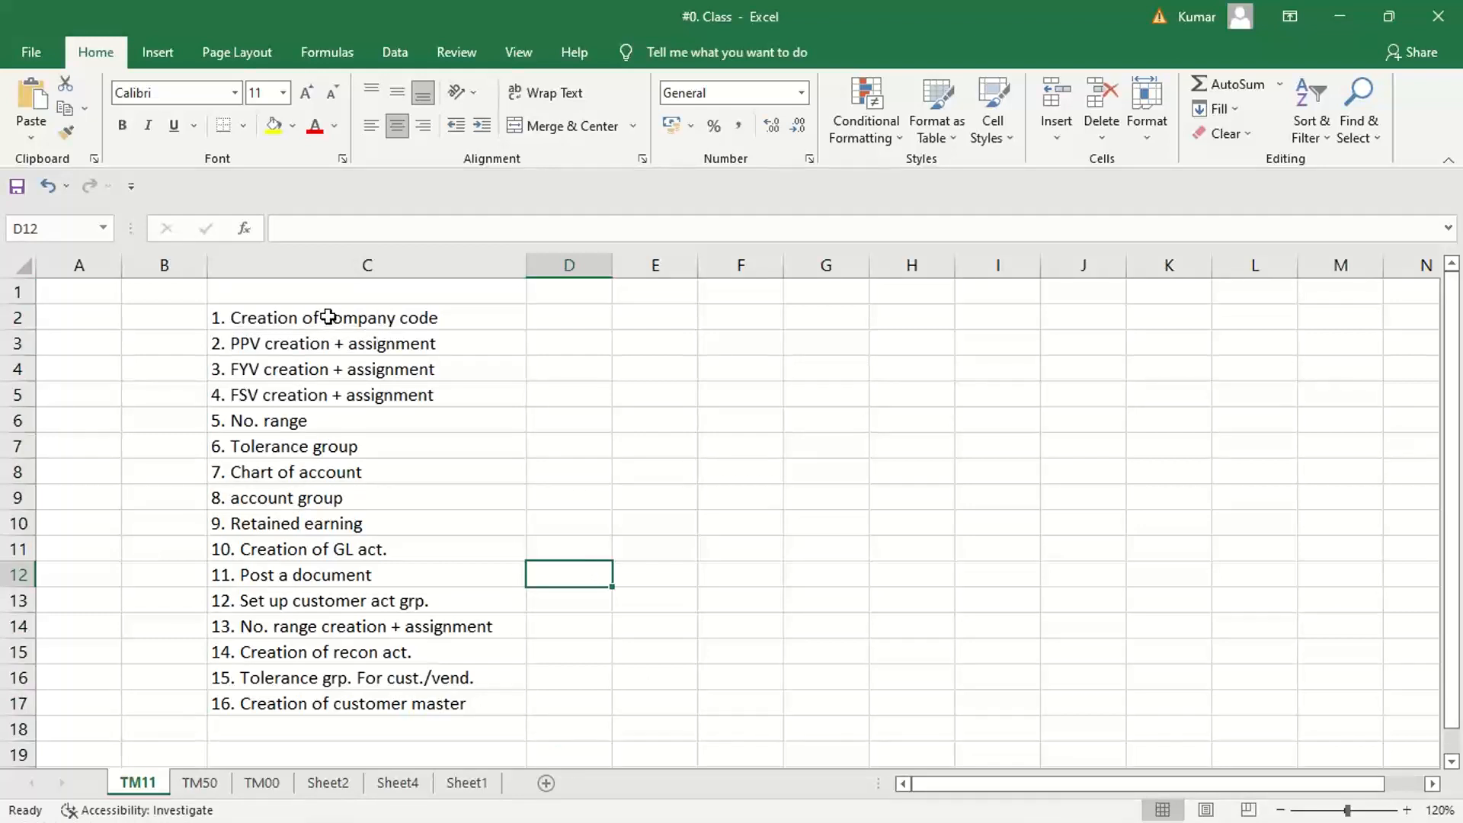
left_click_drag(327, 315, 405, 695)
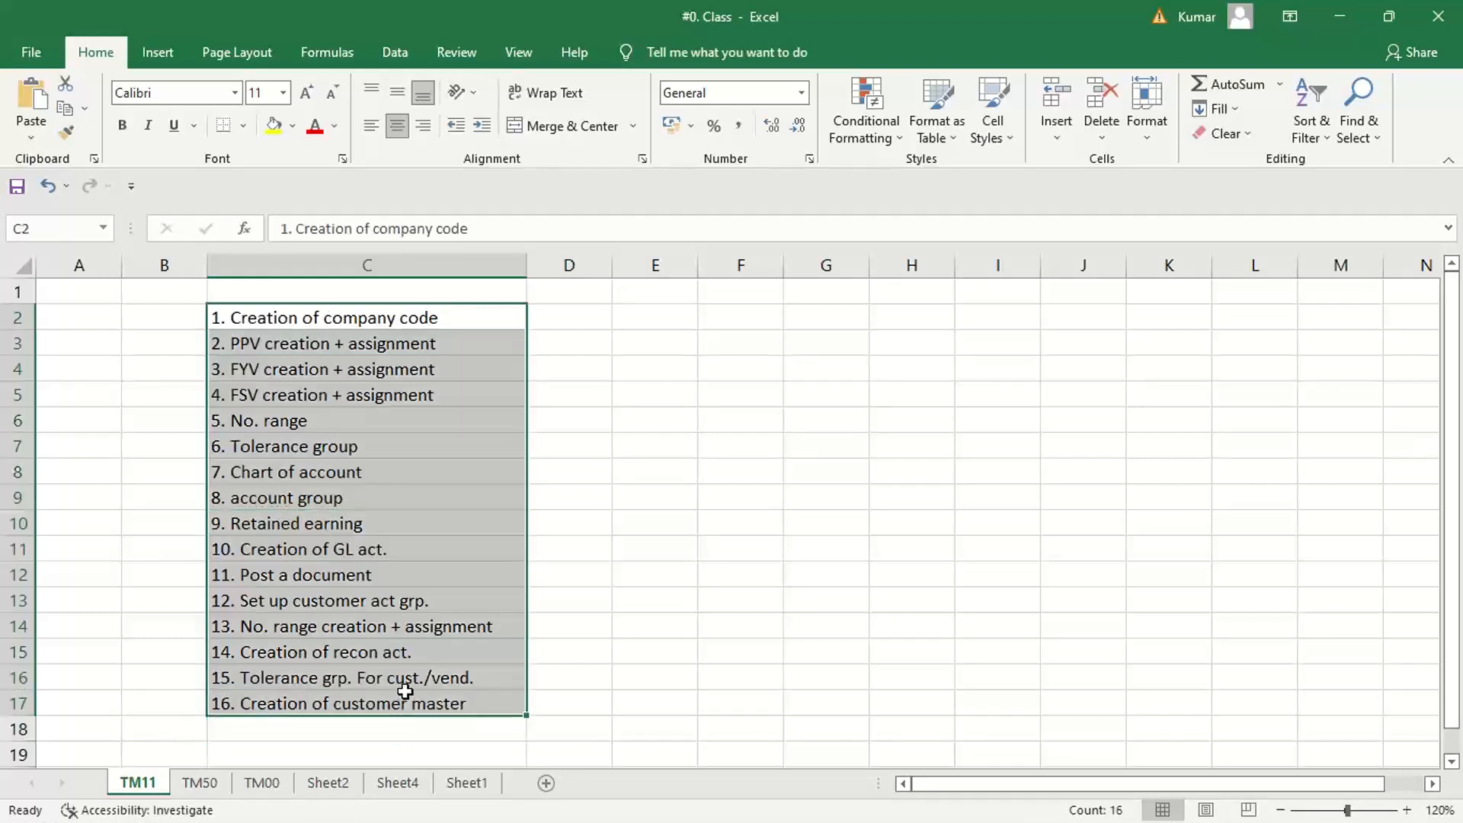
left_click(559, 577)
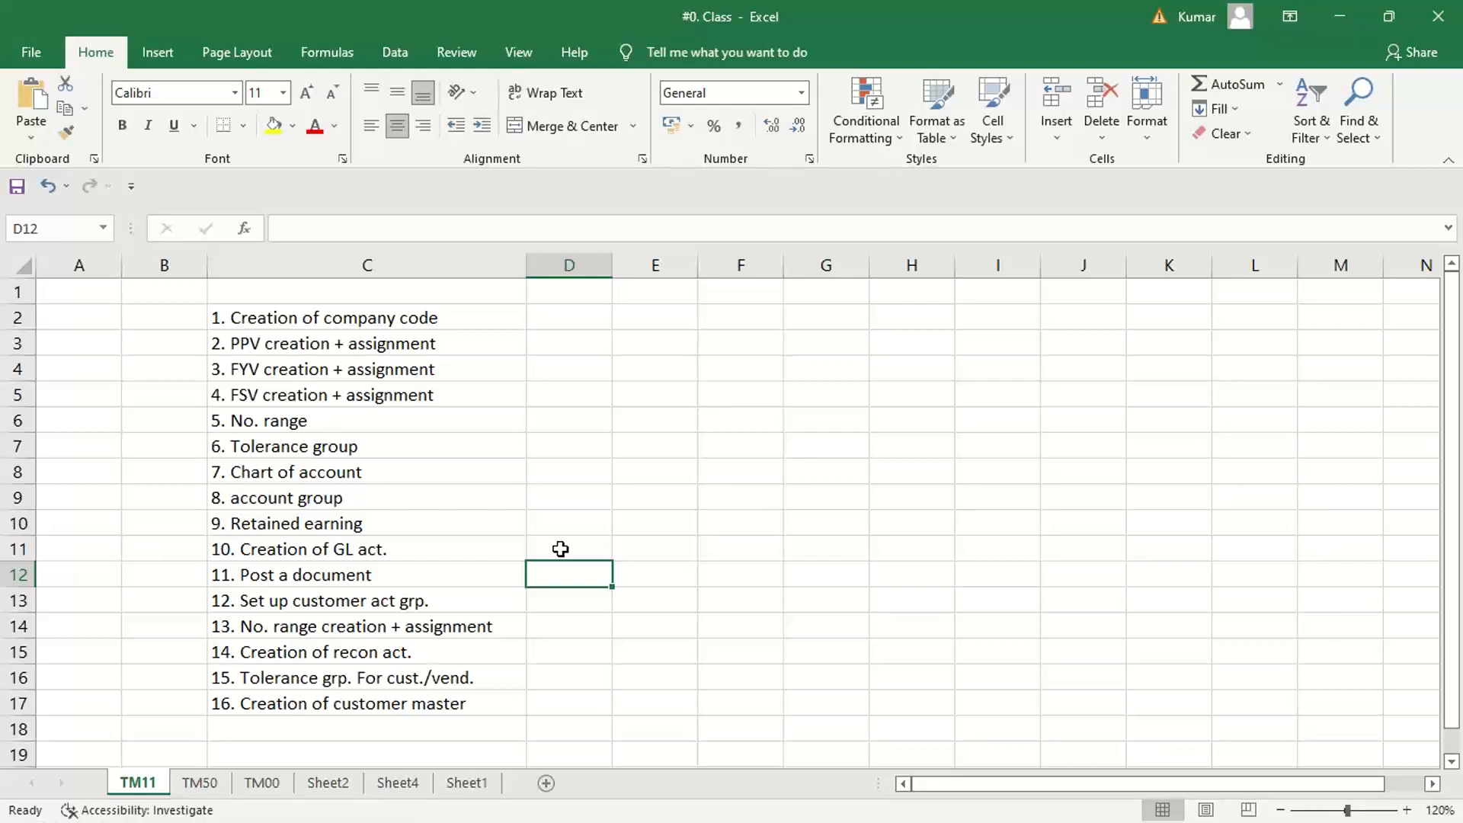
left_click_drag(409, 320, 453, 703)
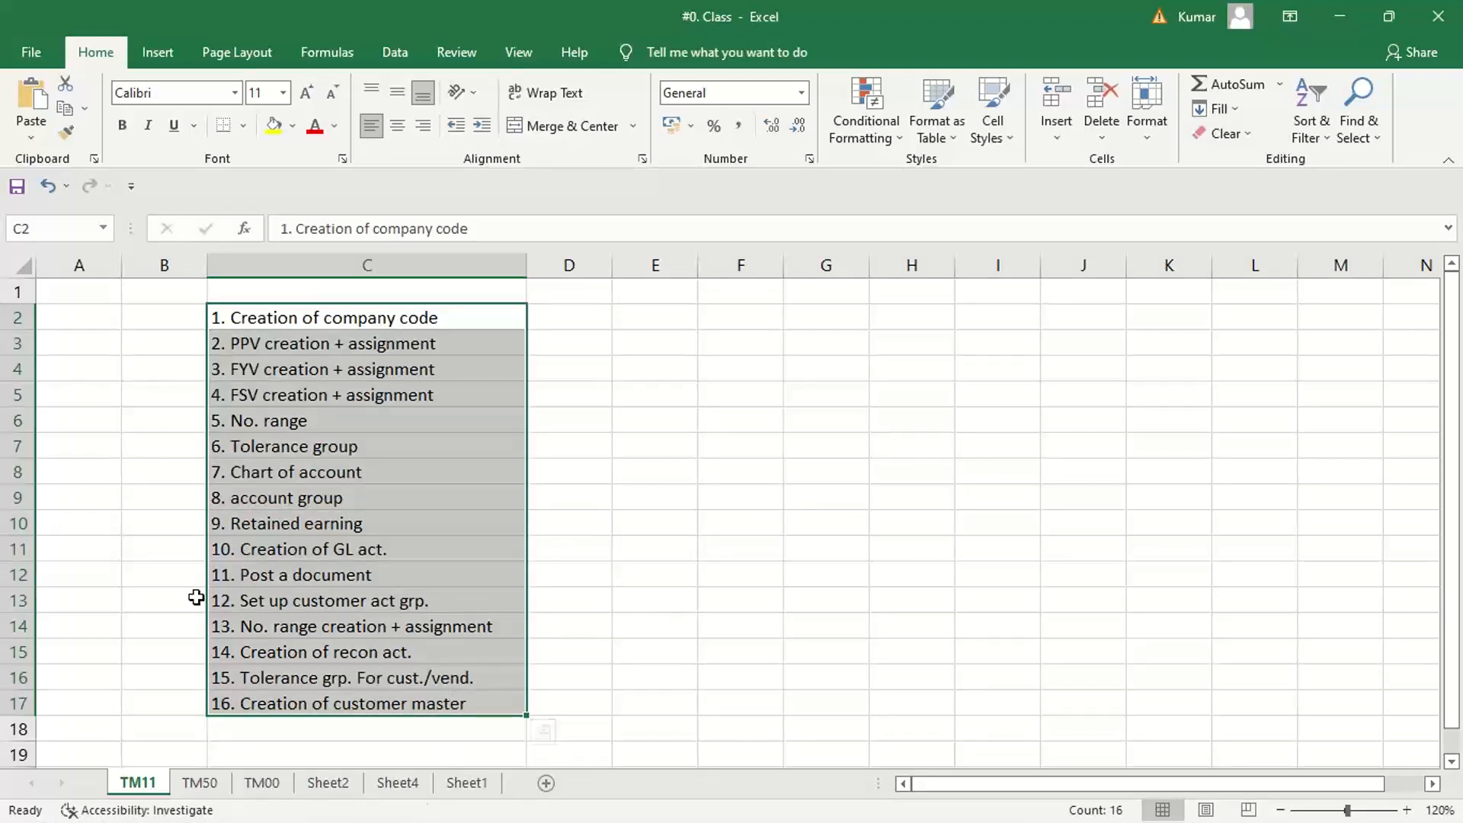
Switch to SAP Logon and open a new session on the SAP_2 connection
mouse_move(819, 820)
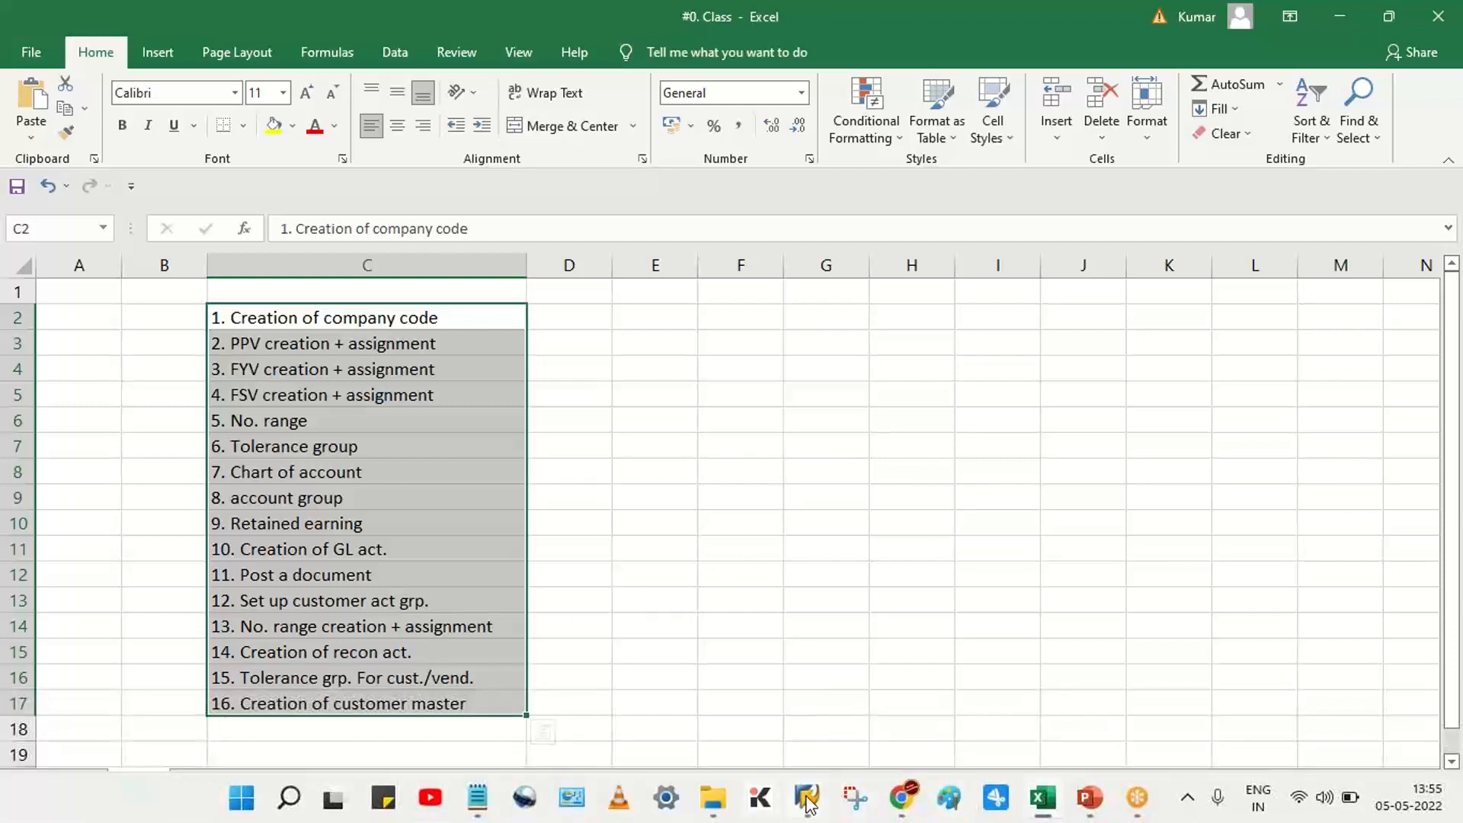
left_click(891, 697)
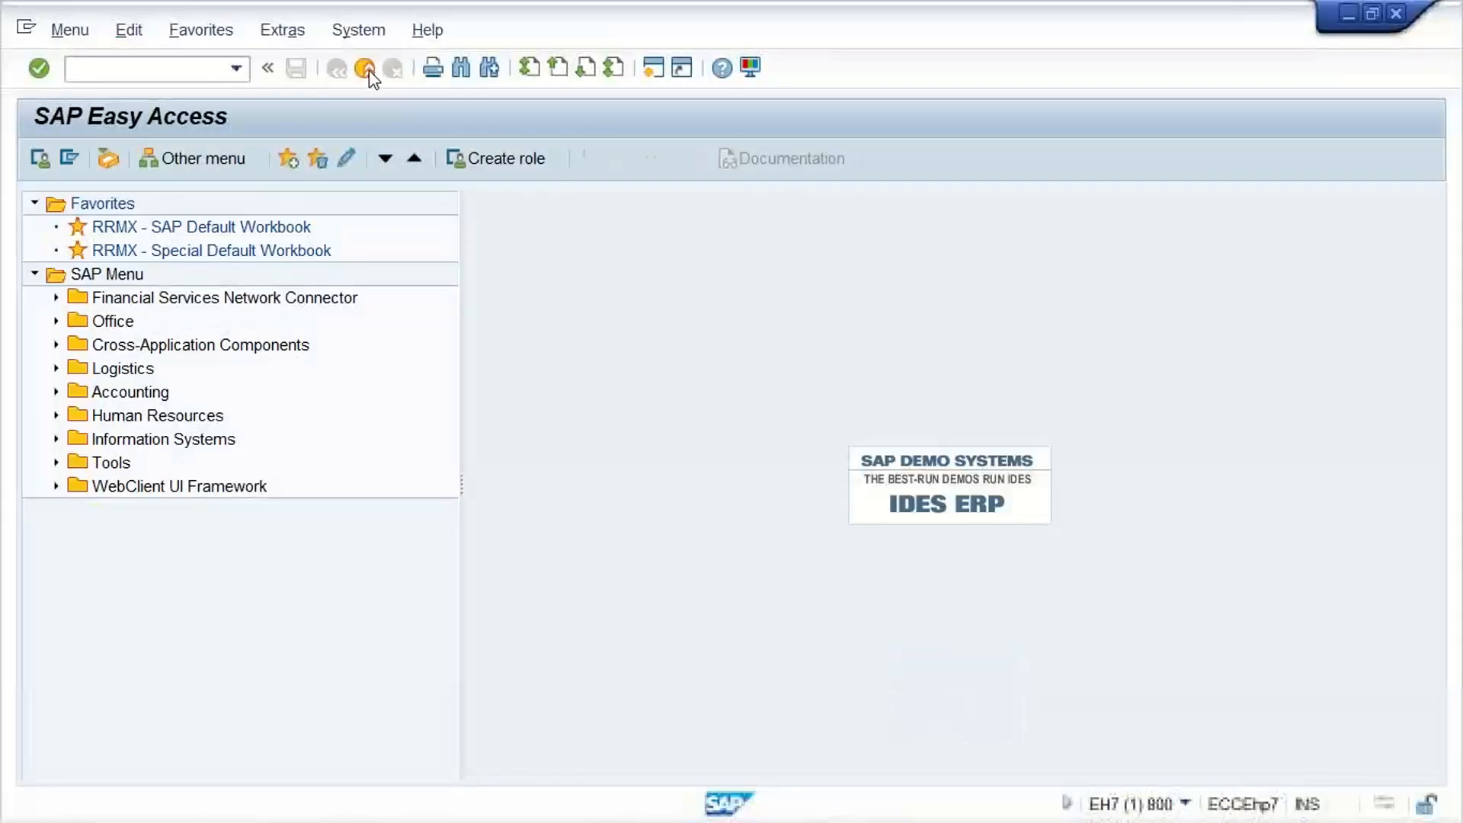
mouse_move(808, 800)
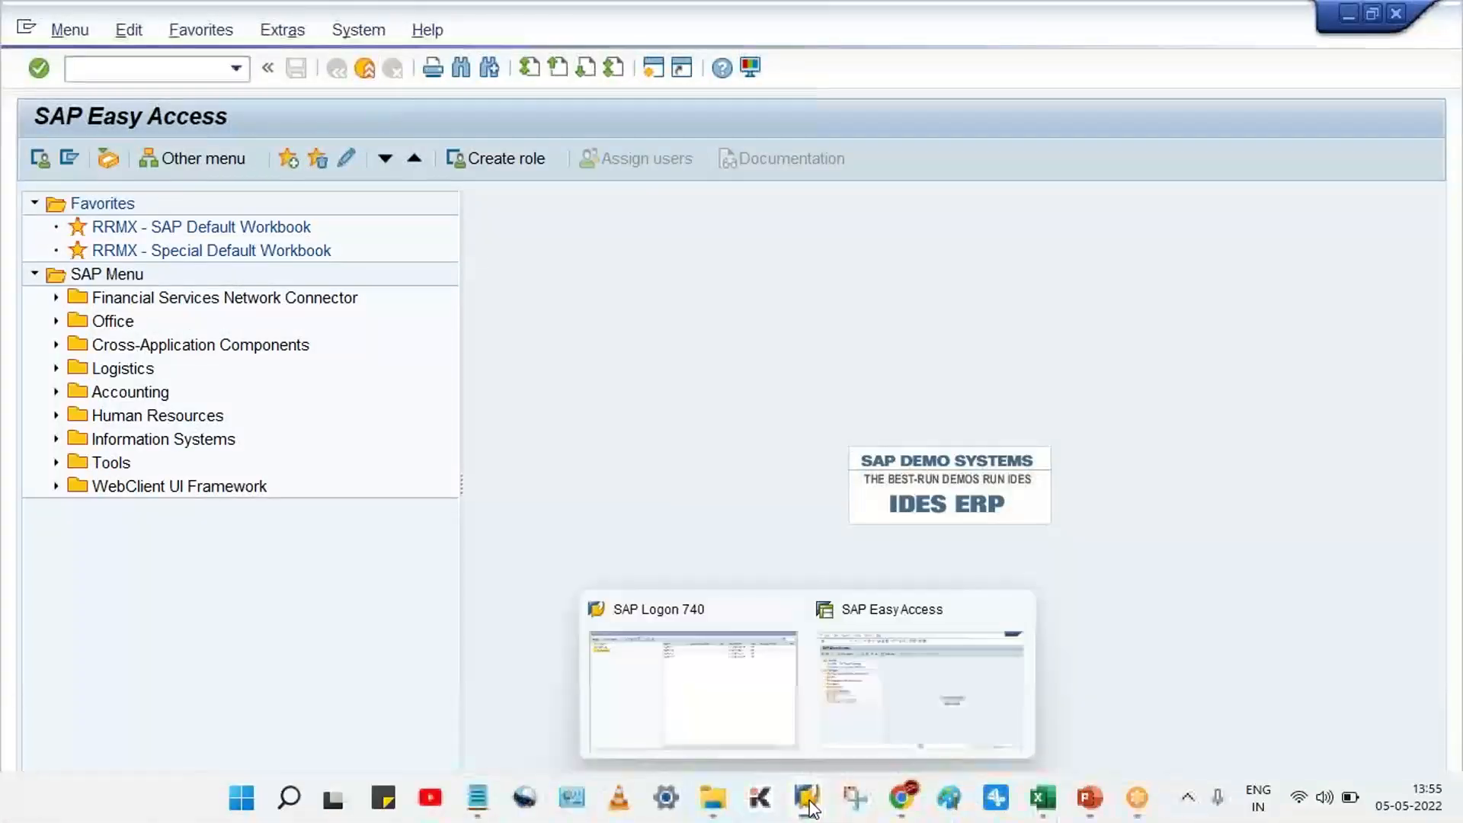
left_click(676, 664)
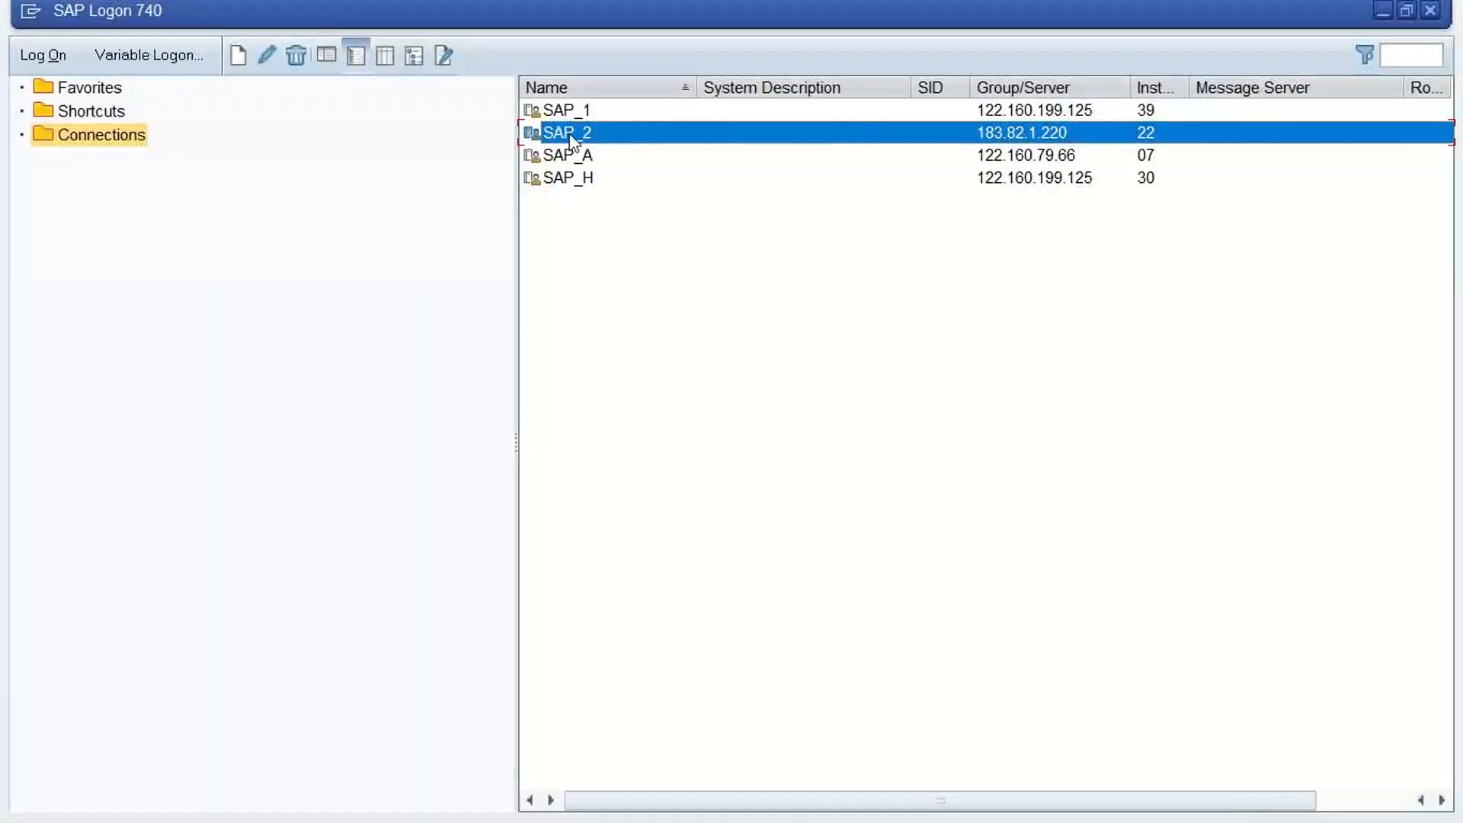
double_click(631, 138)
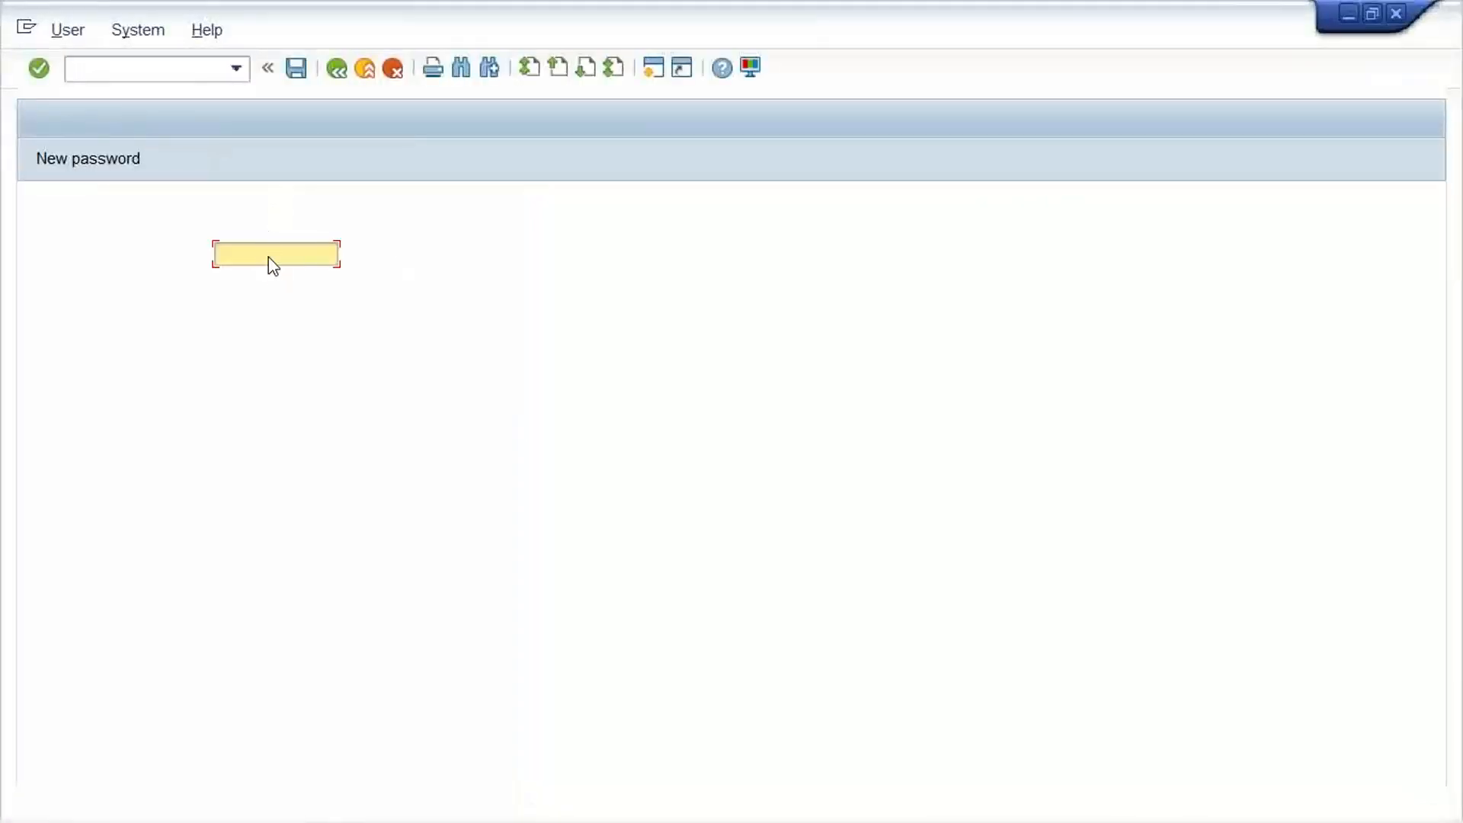
Log on to client 800 with the saved user name and the account password, continuing this logon and ending any other logons
key("space")
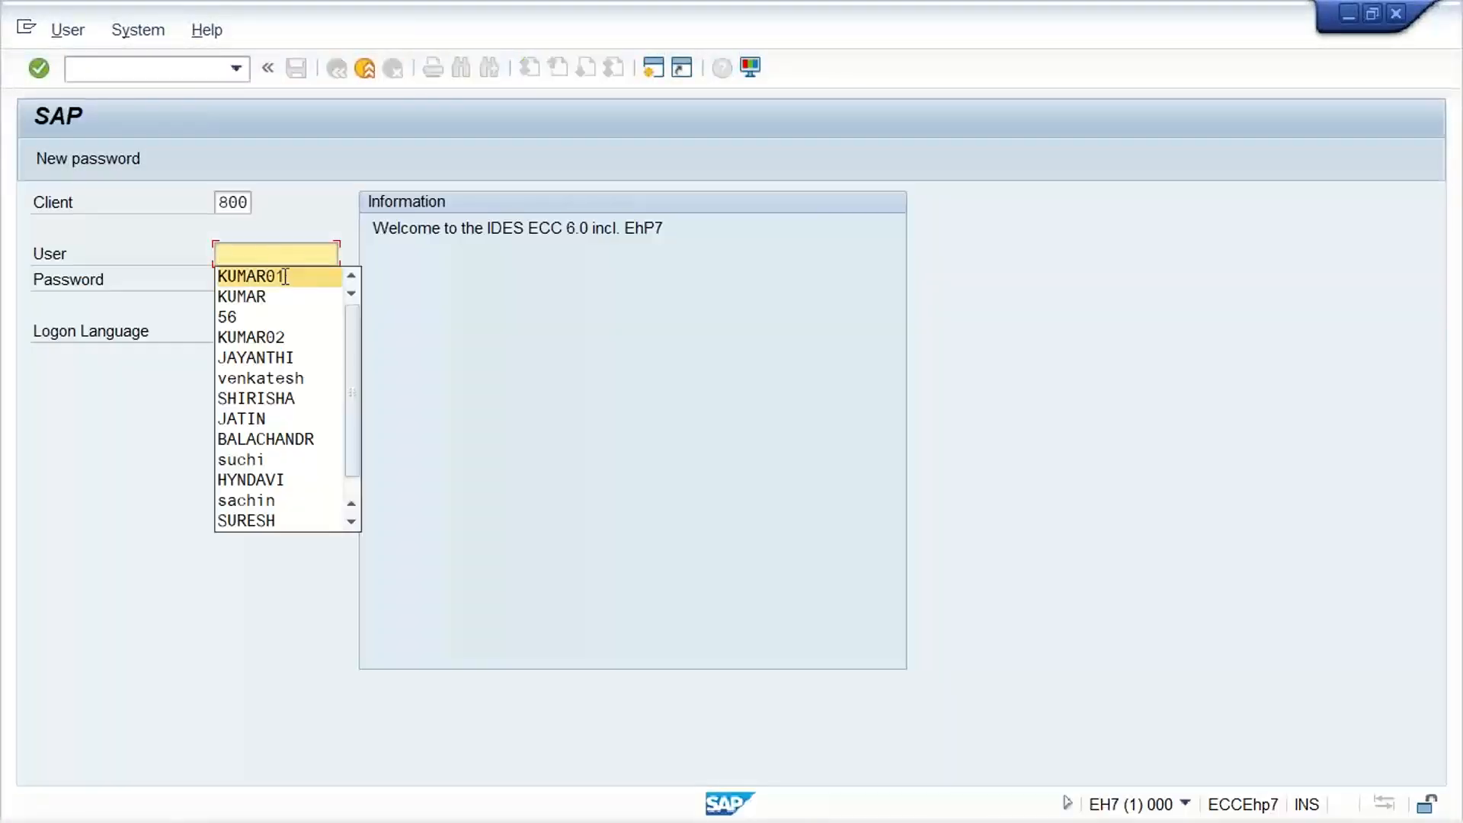
left_click(285, 276)
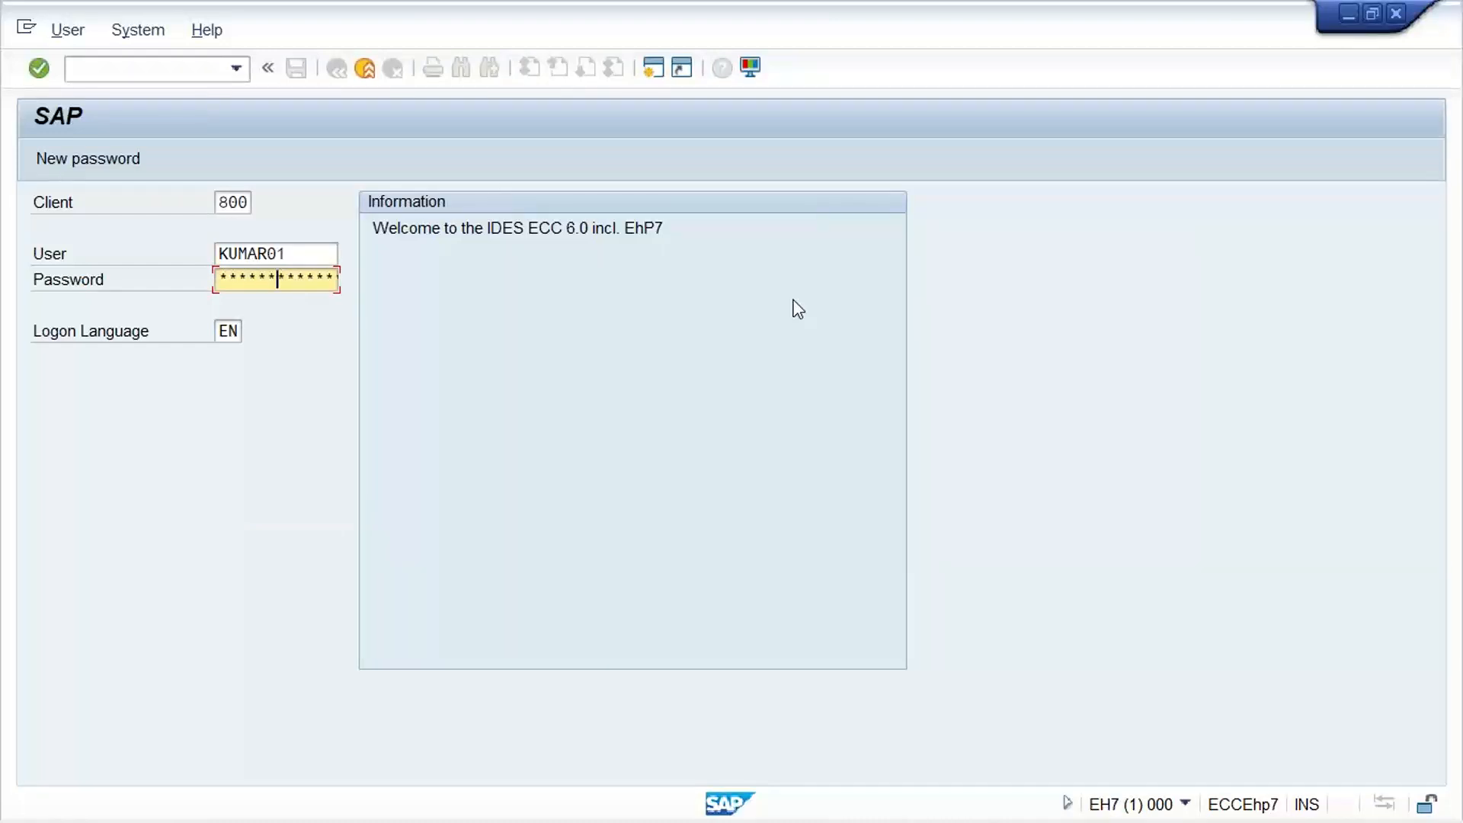
key("Return")
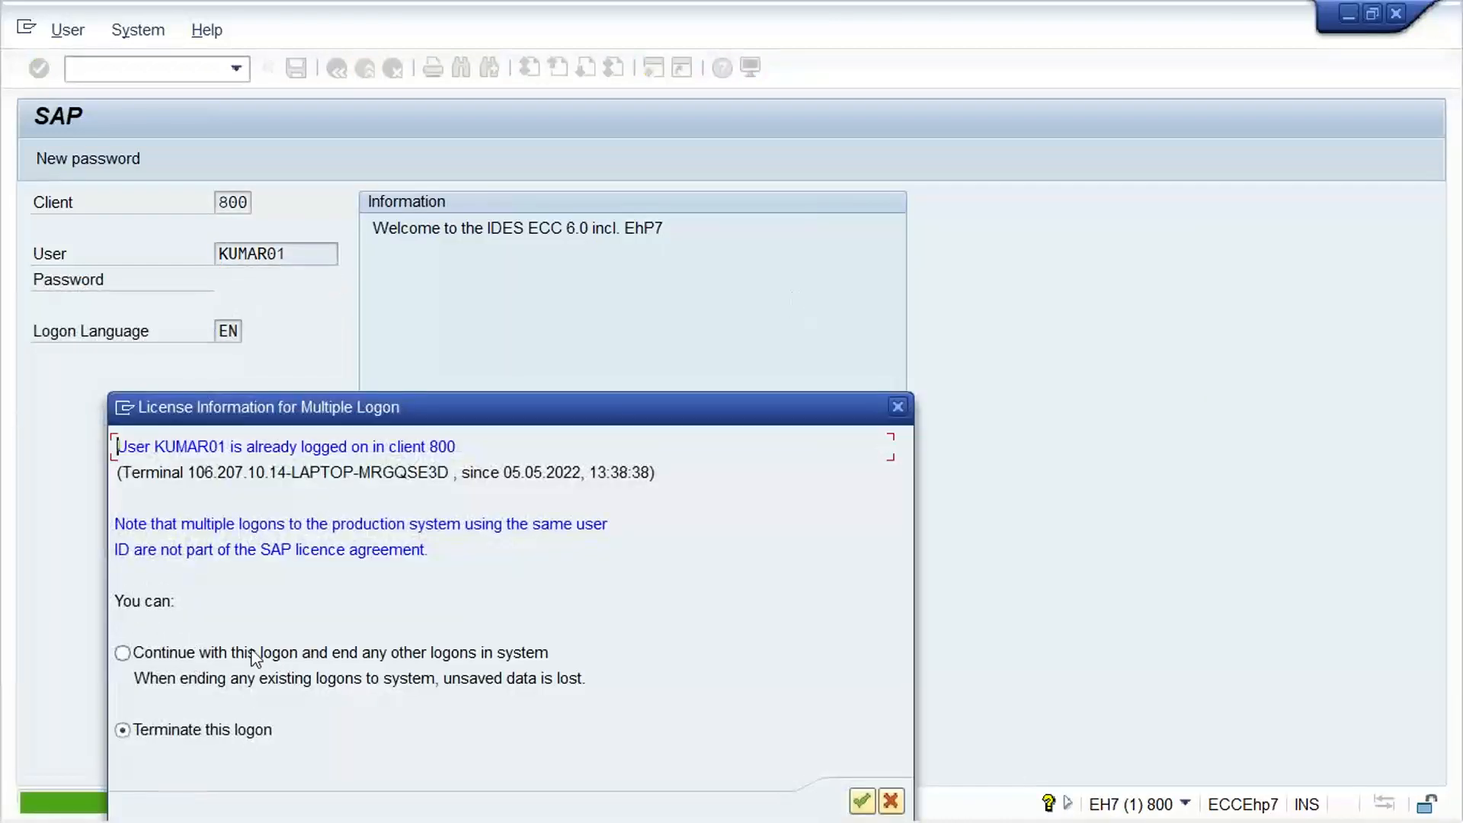
left_click(254, 657)
key("Return")
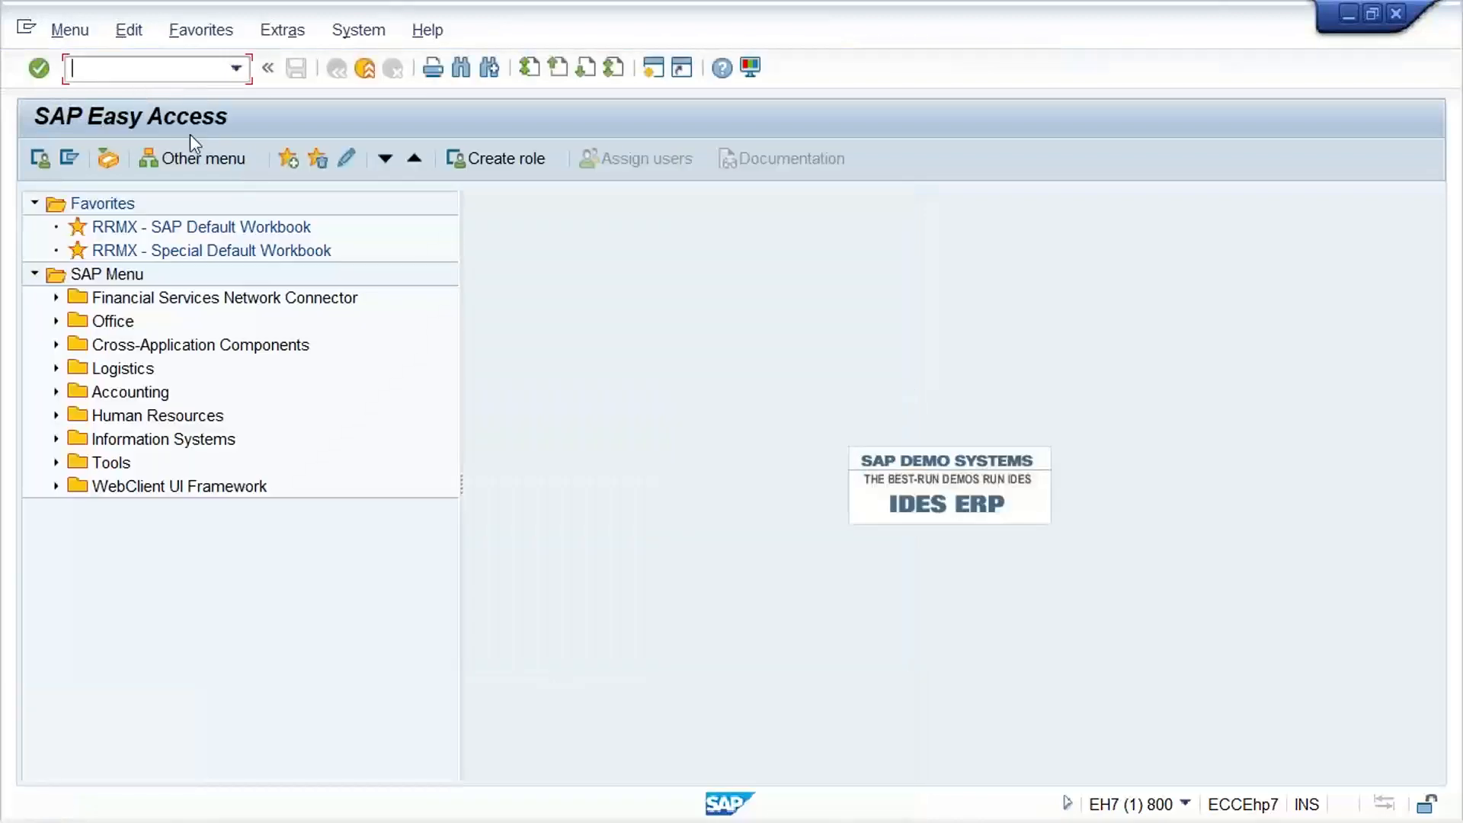
Run transaction OX02 and start a new company code TM11 with the name TATA MOTOR and the city NEW DELHI
type("OX02")
key("Return")
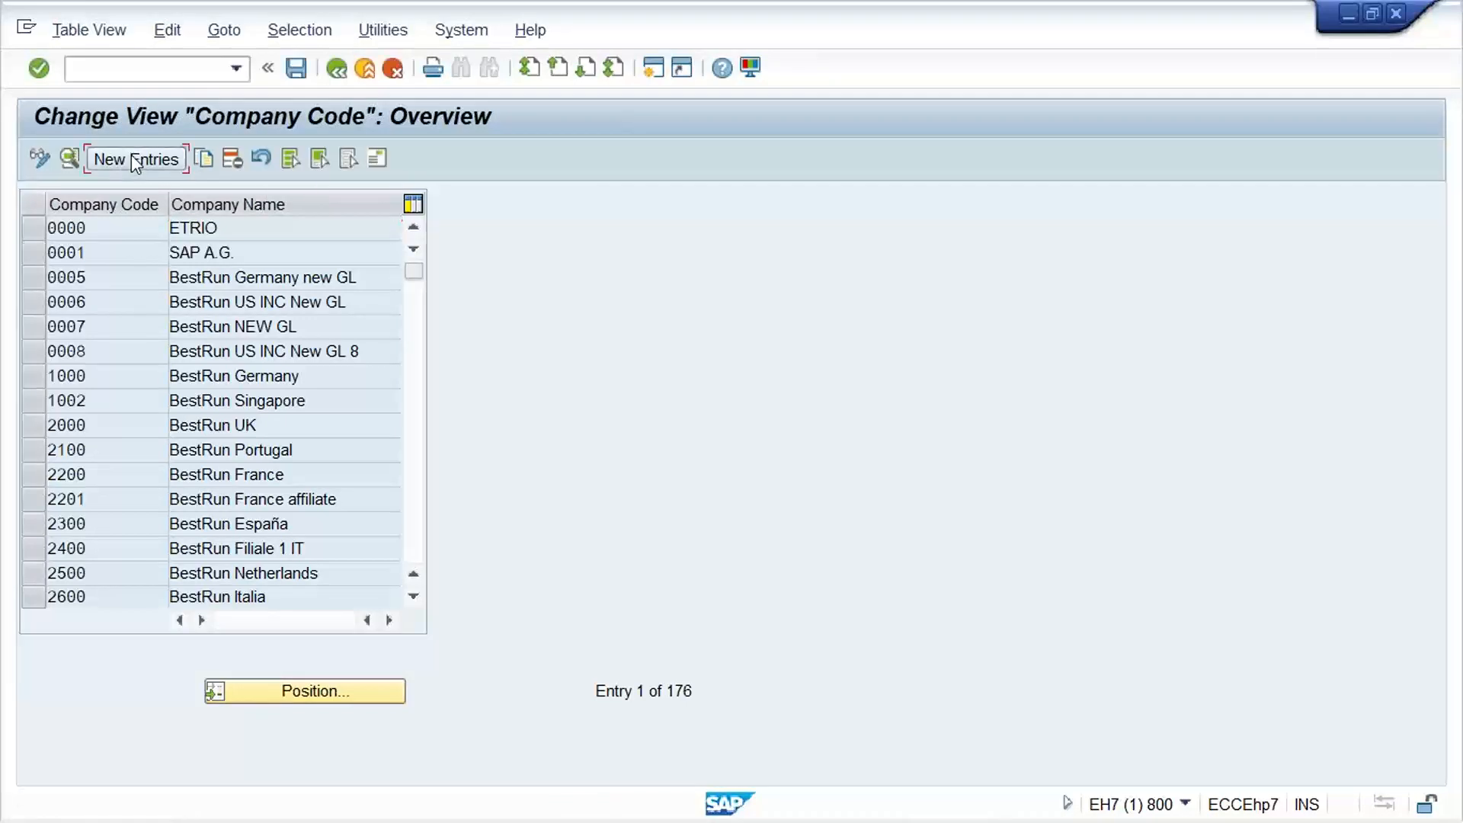
key("F5")
type("TM11")
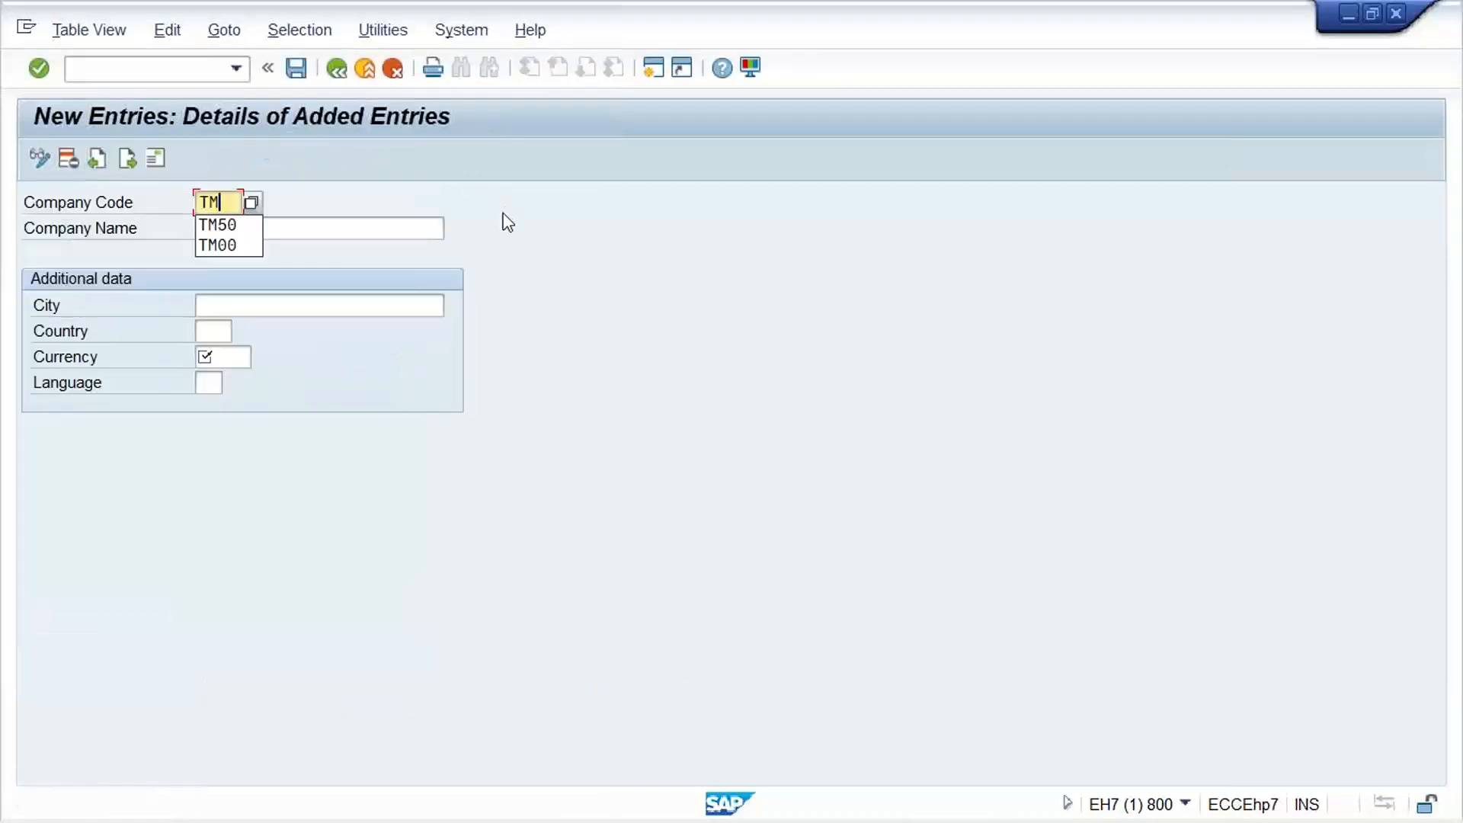
key("Tab")
key("Down")
key("Tab")
key("Down")
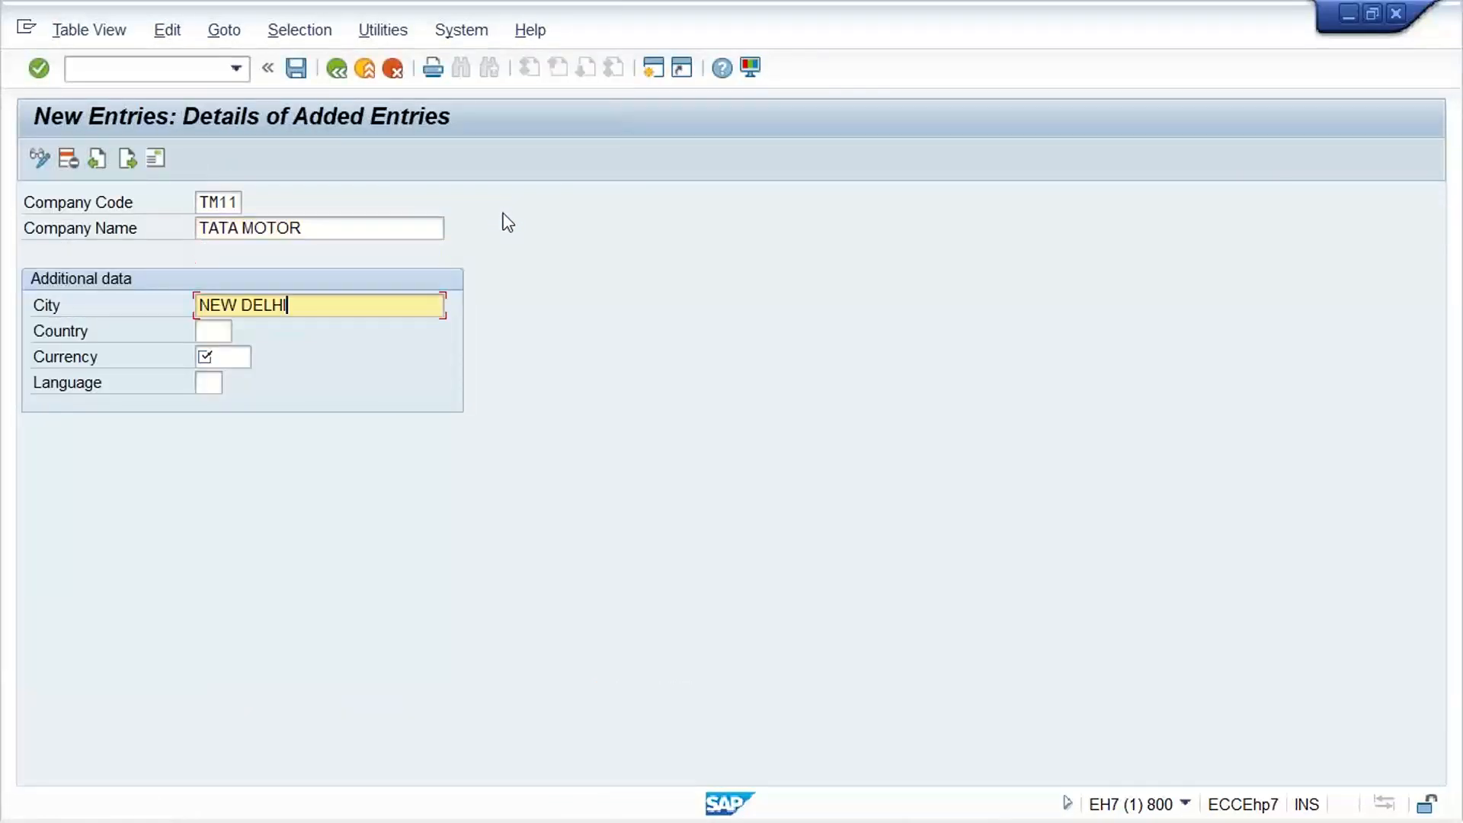
Set the new company code's country to IN, currency to INR and language to EN
key("Tab")
key("Down")
key("Tab")
key("Down")
key("Tab")
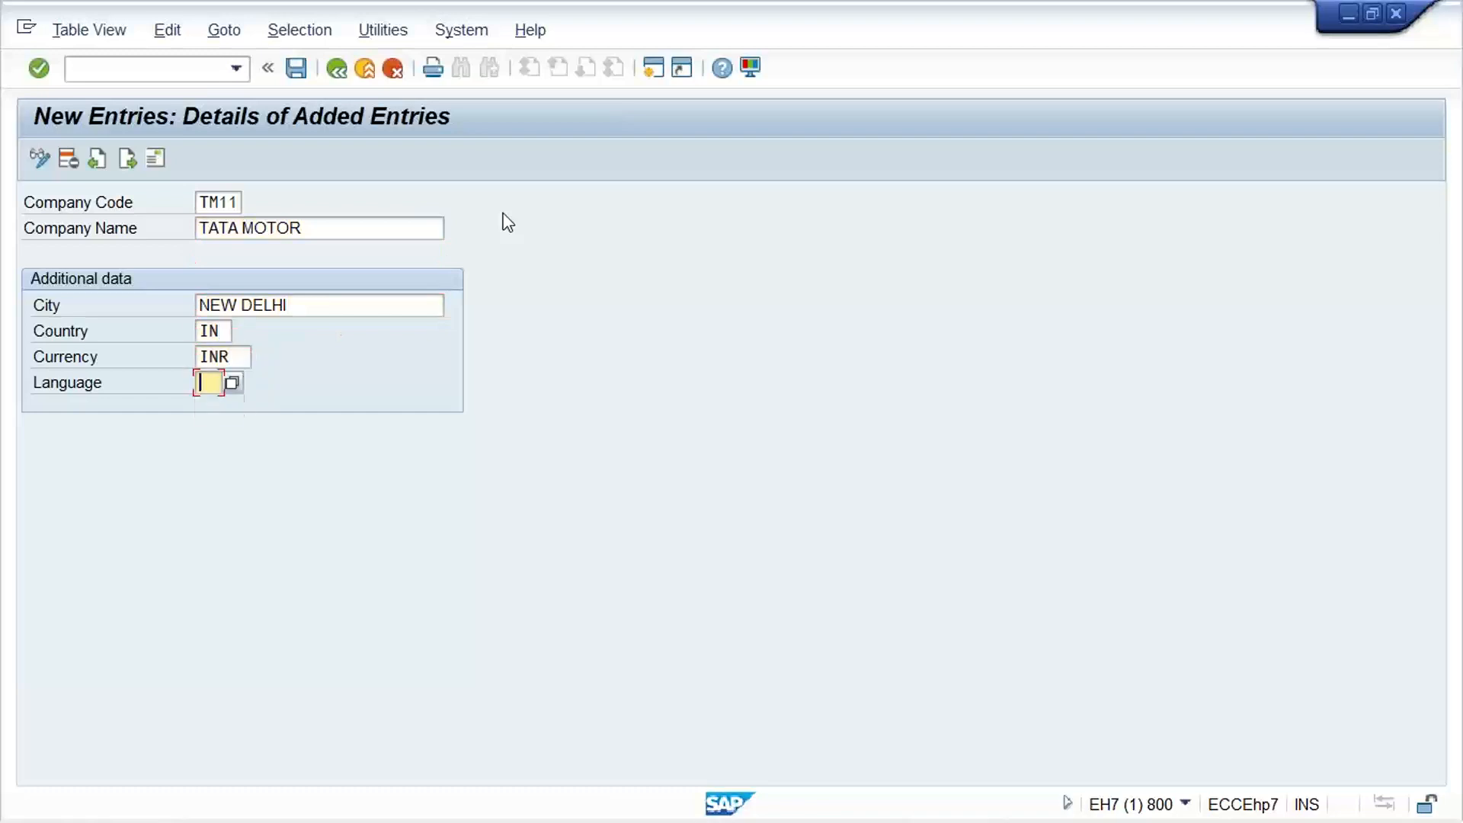
key("Down")
key("Return")
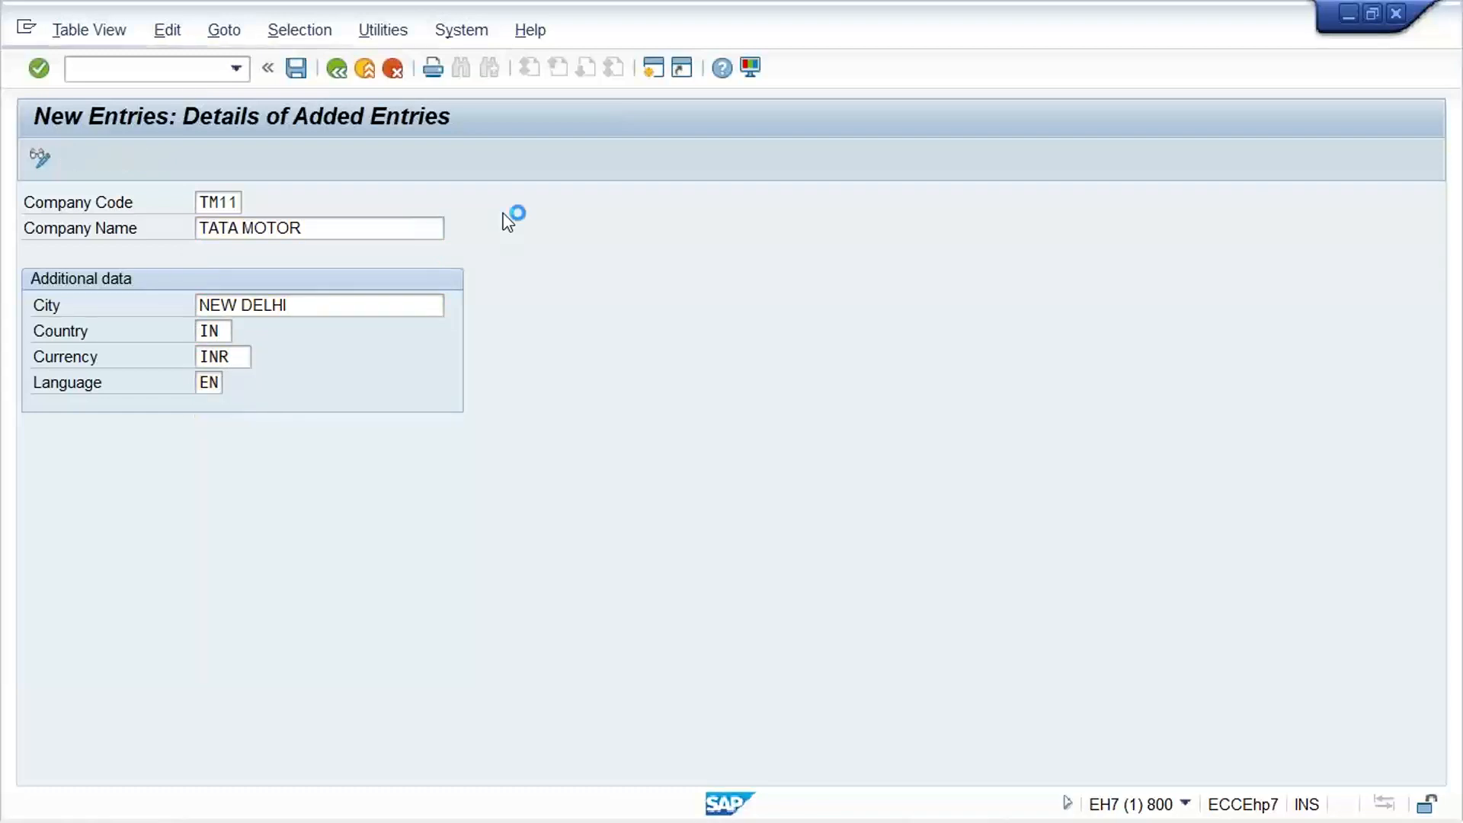
Save company code TM11 with the address country IN and record it in customizing request EH7K900018
left_click(506, 216)
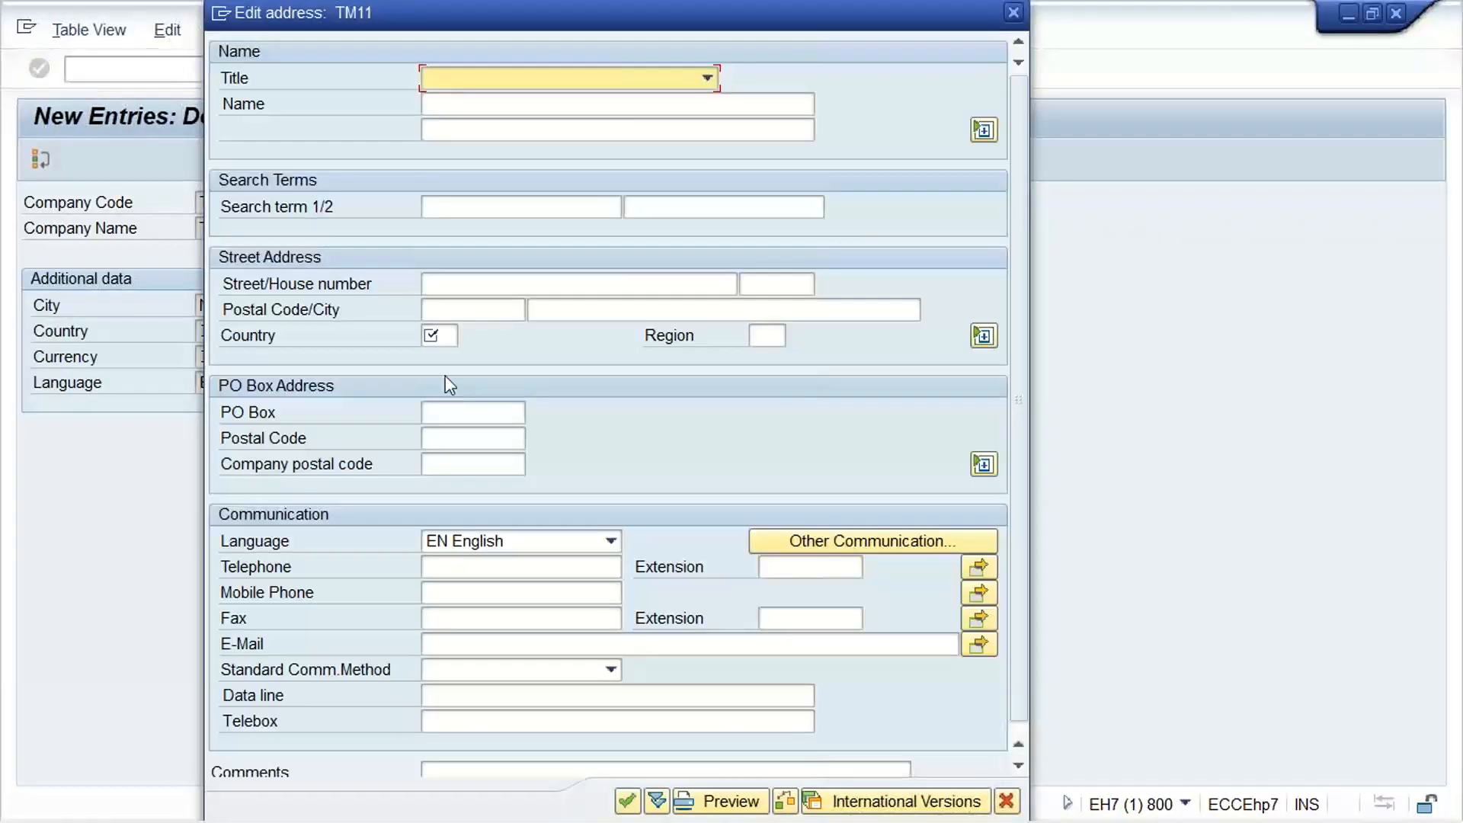
left_click(438, 336)
type("IN")
key("Return")
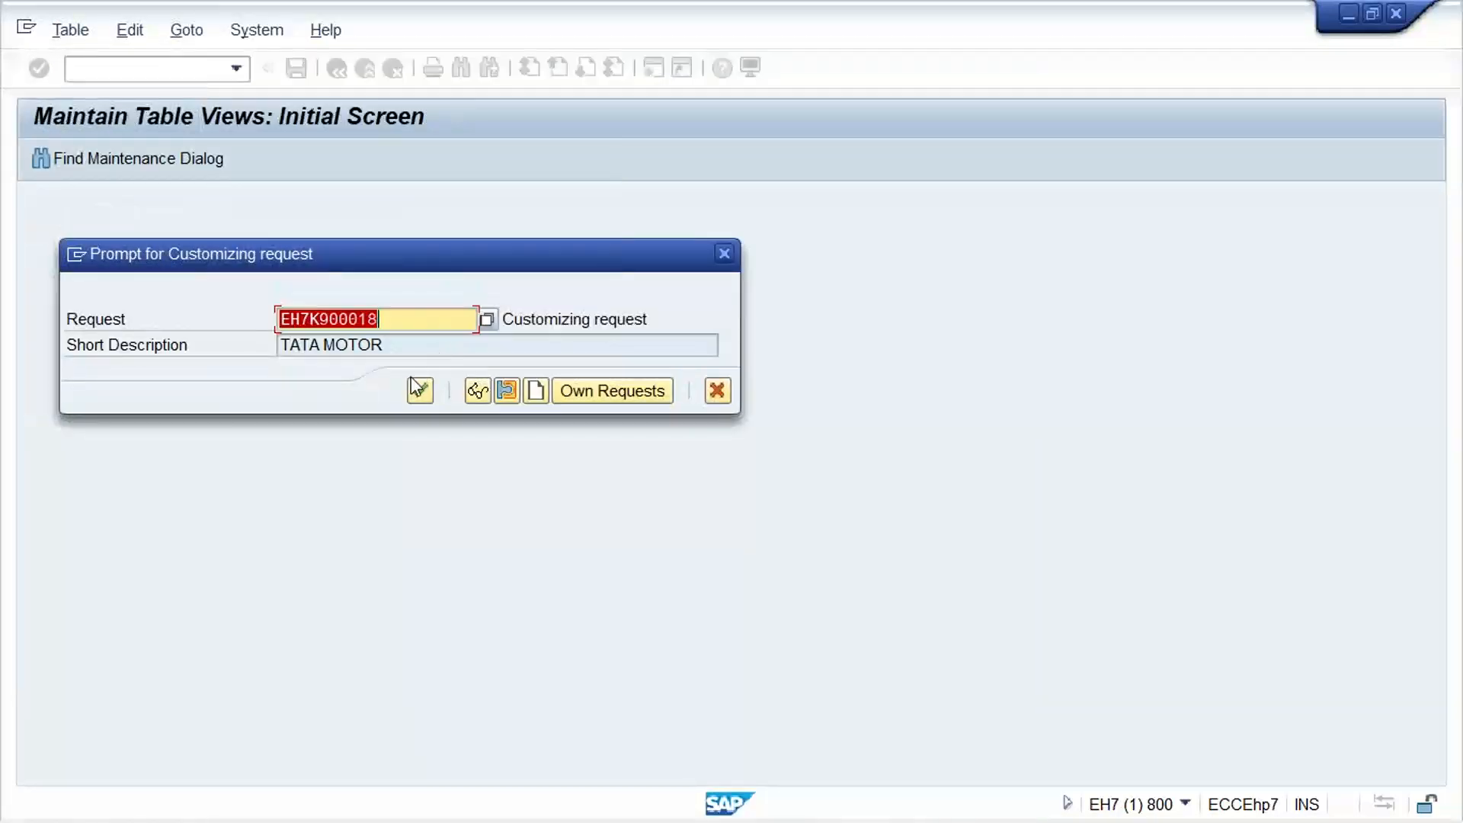
key("Return")
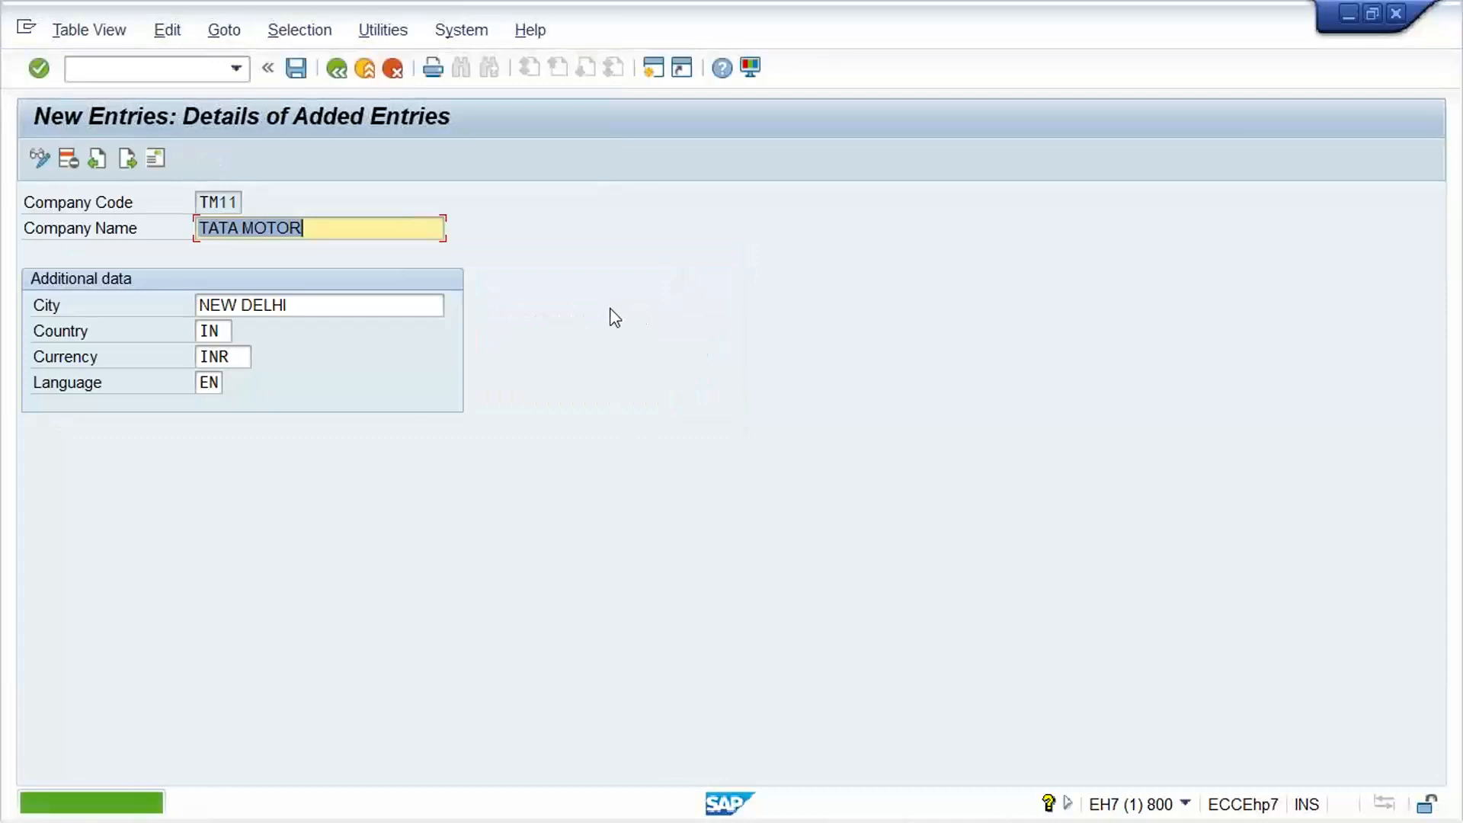
Run transaction OB29 and position the fiscal year variants list at variant V3
left_click(126, 68)
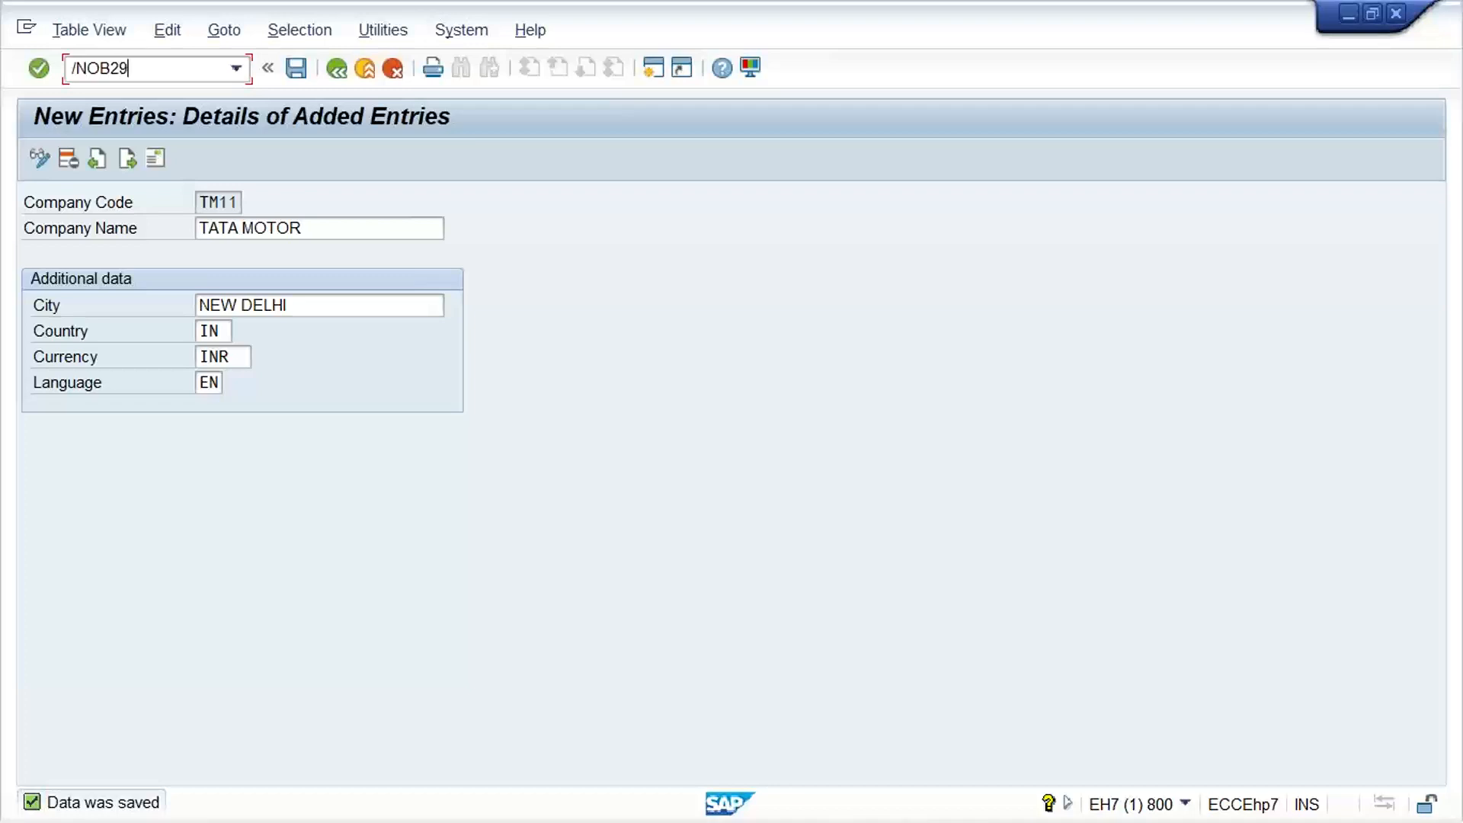
key("Return")
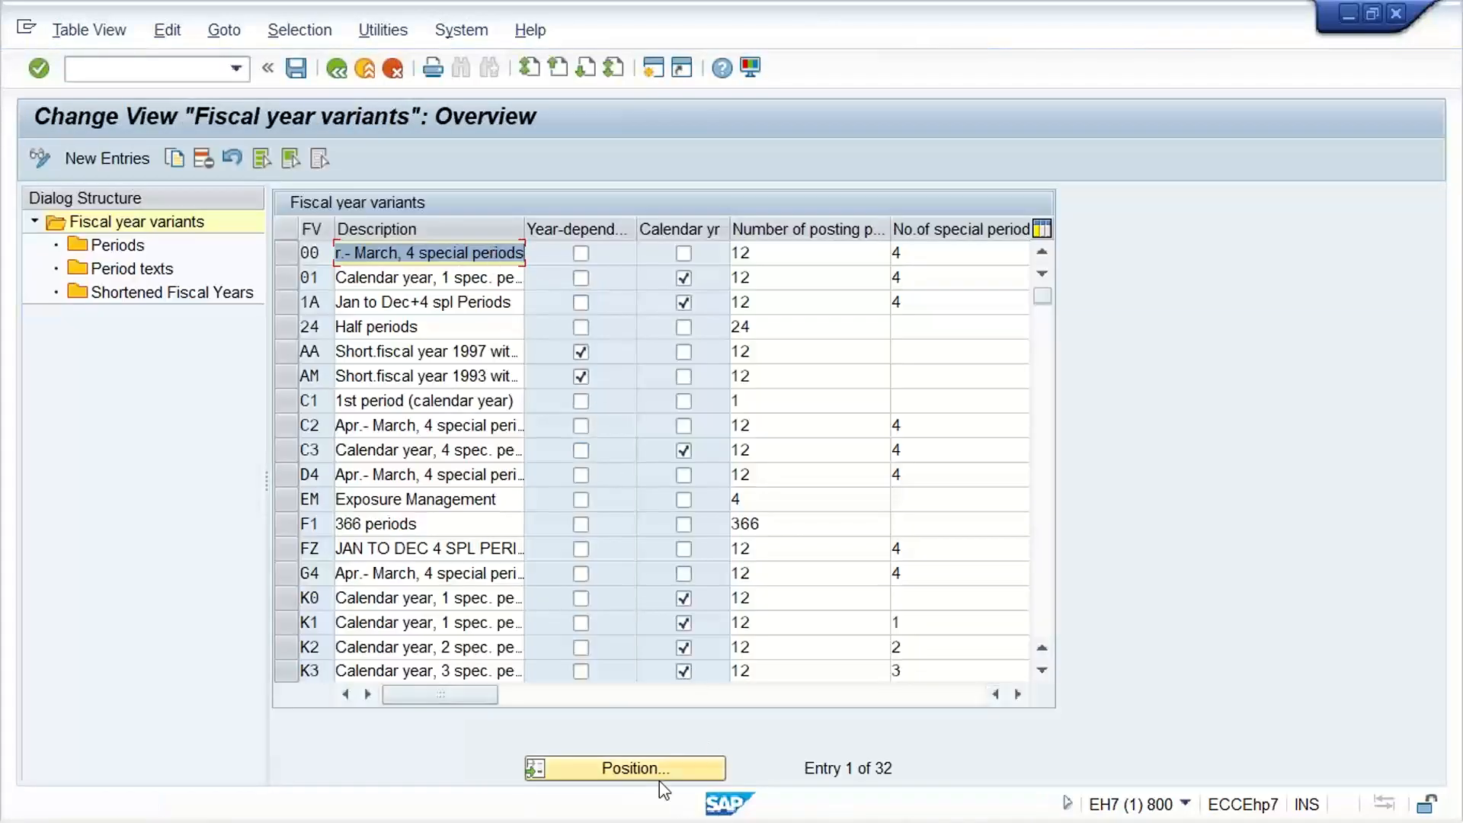
left_click(660, 778)
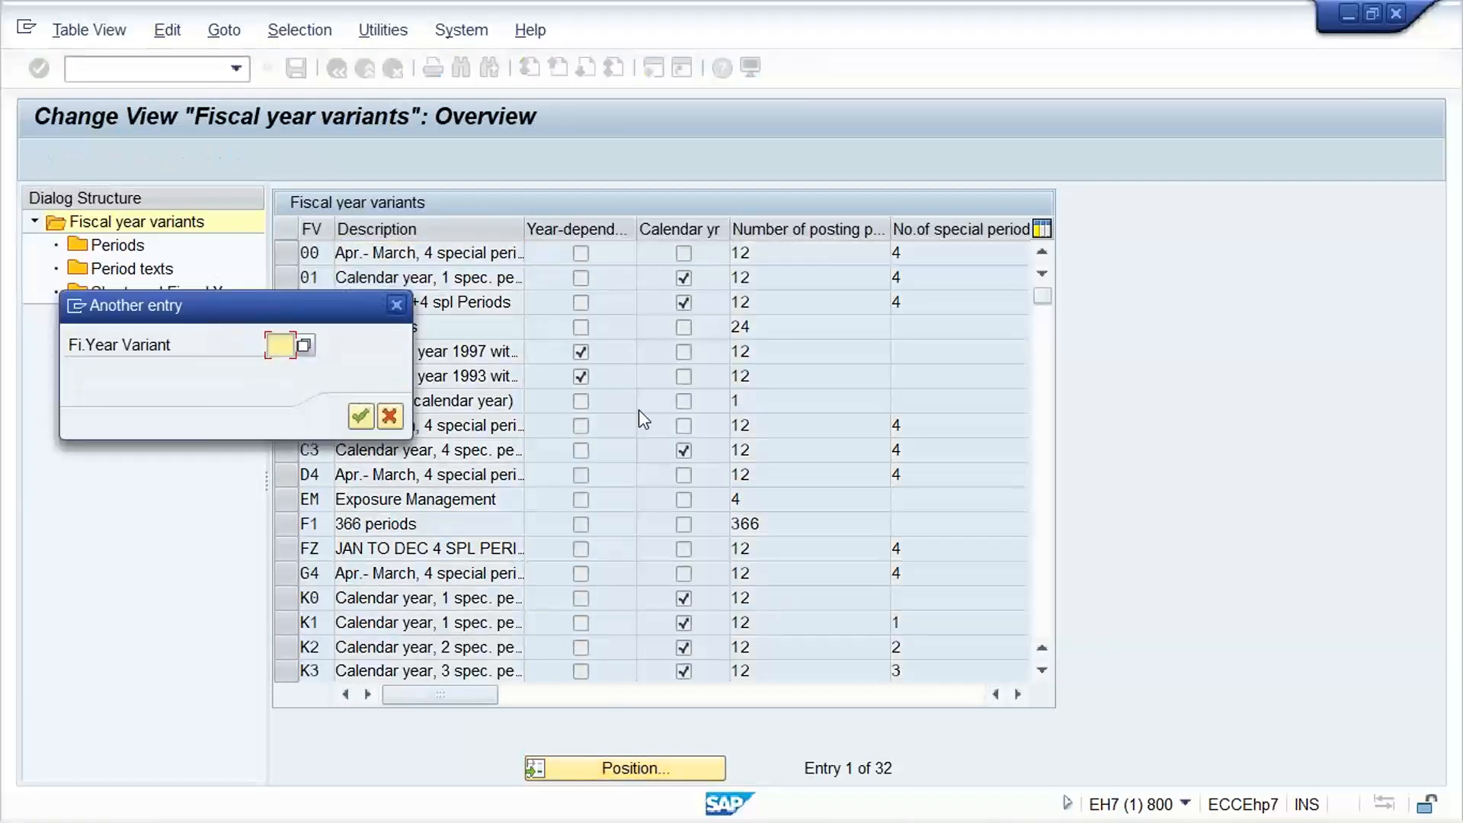
type("V3")
key("Return")
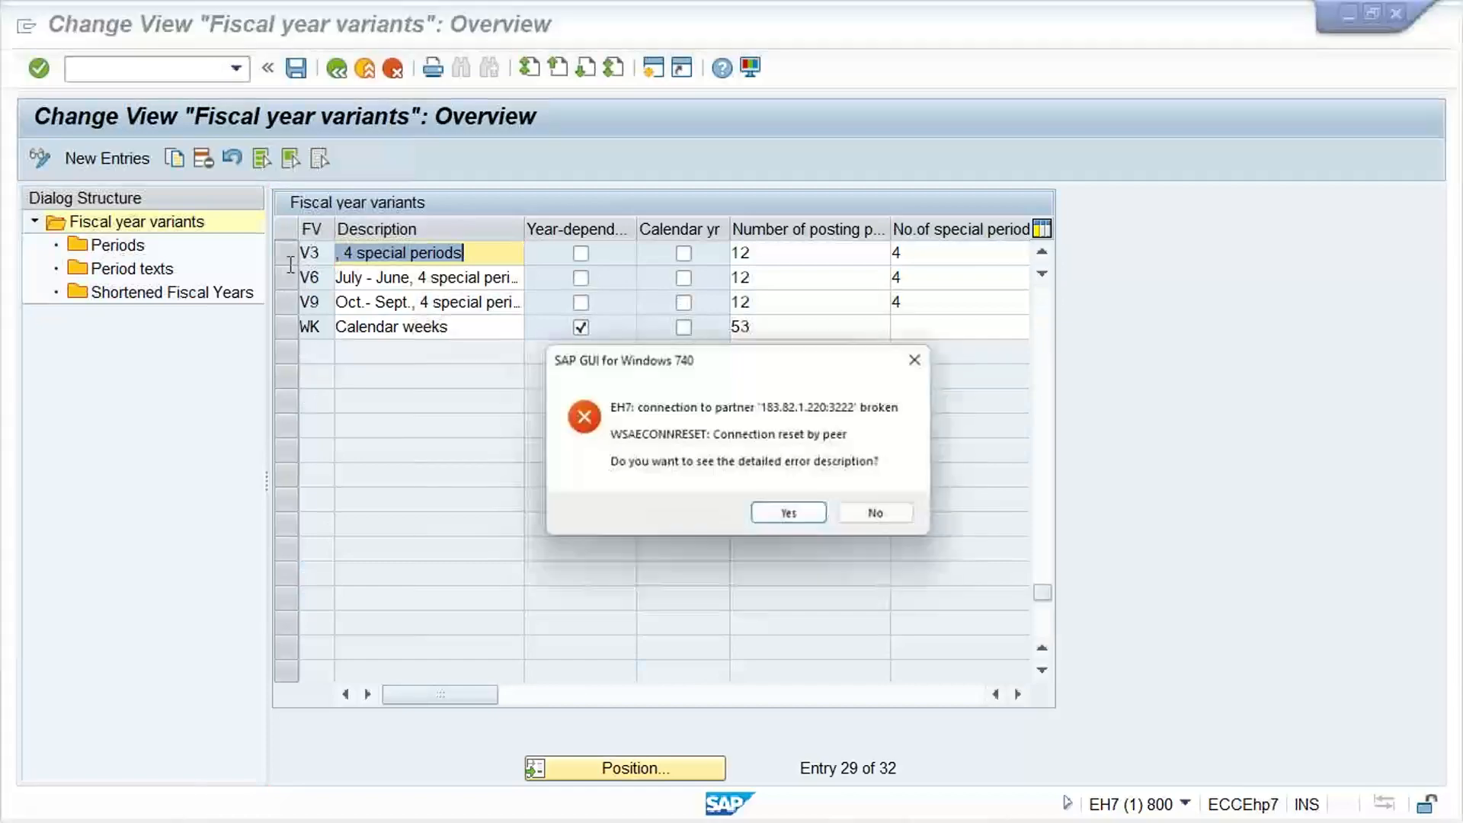
Dismiss the broken-connection error messages without viewing the detailed description and return to the fiscal year variants
left_click(876, 513)
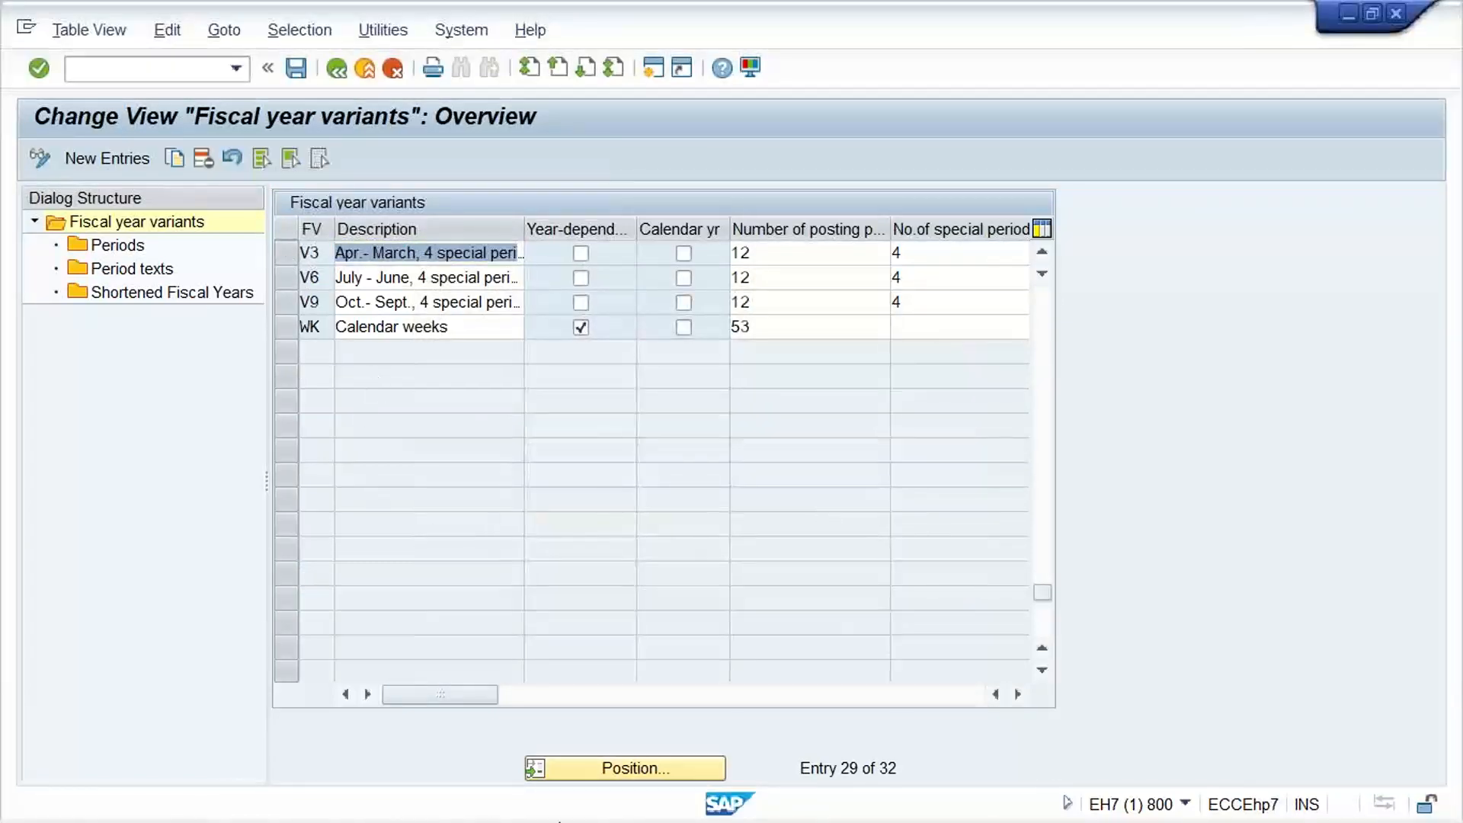
mouse_move(806, 797)
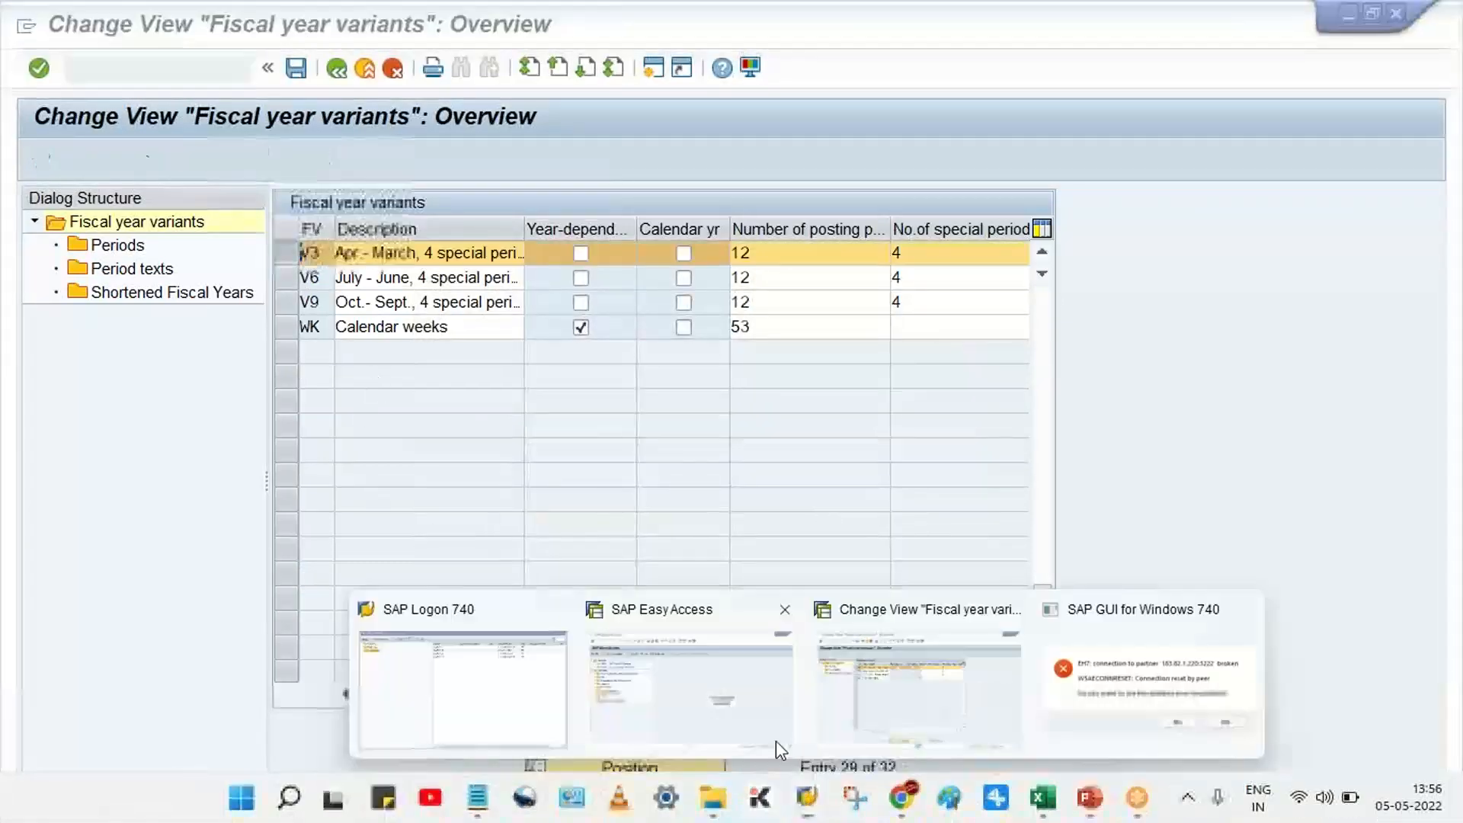
left_click(1147, 678)
left_click(883, 515)
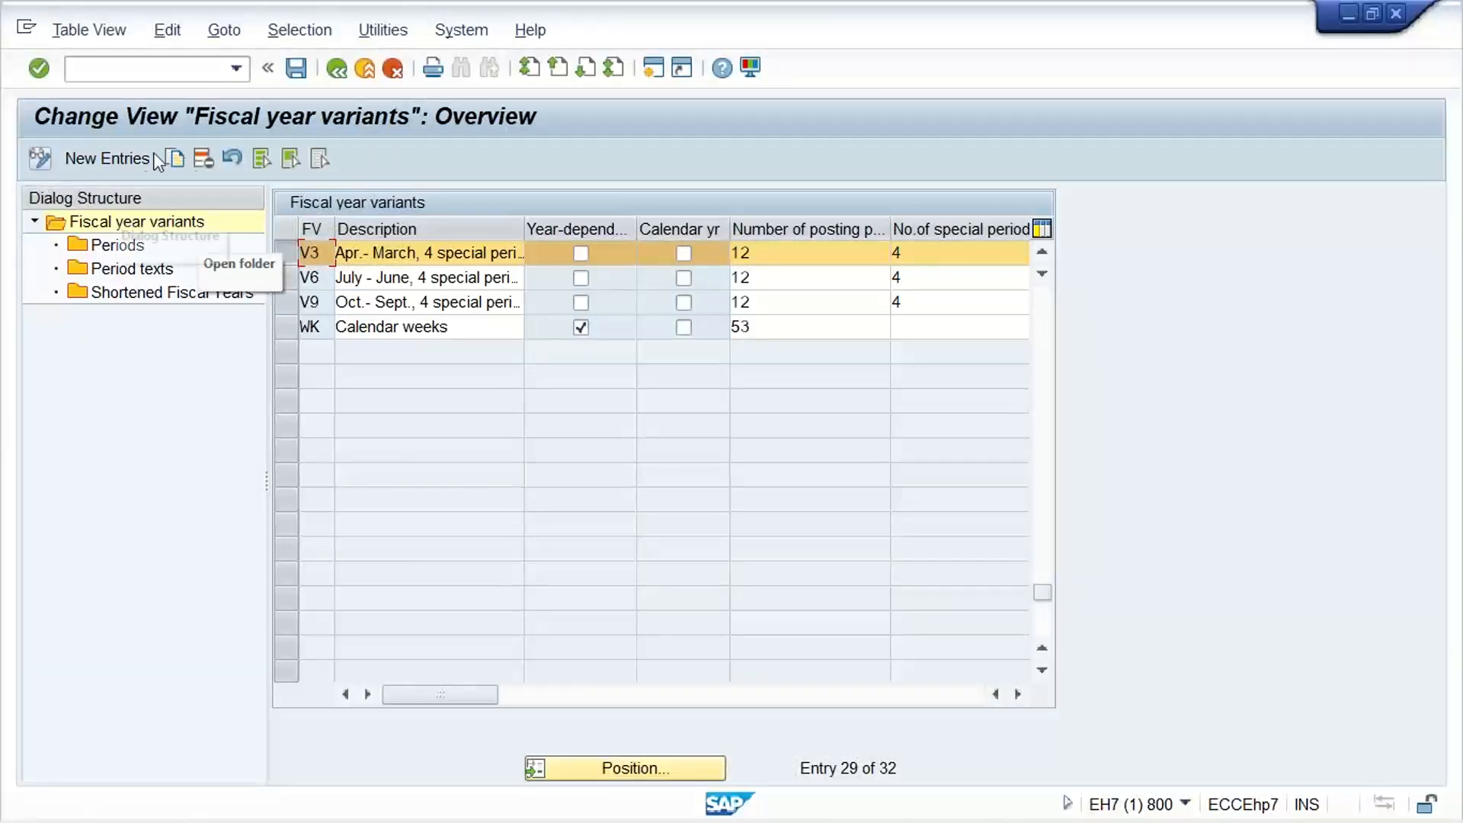
Copy fiscal year variant V3 as T1 with all dependent entries and save it in customizing request EH7K900018
left_click(175, 160)
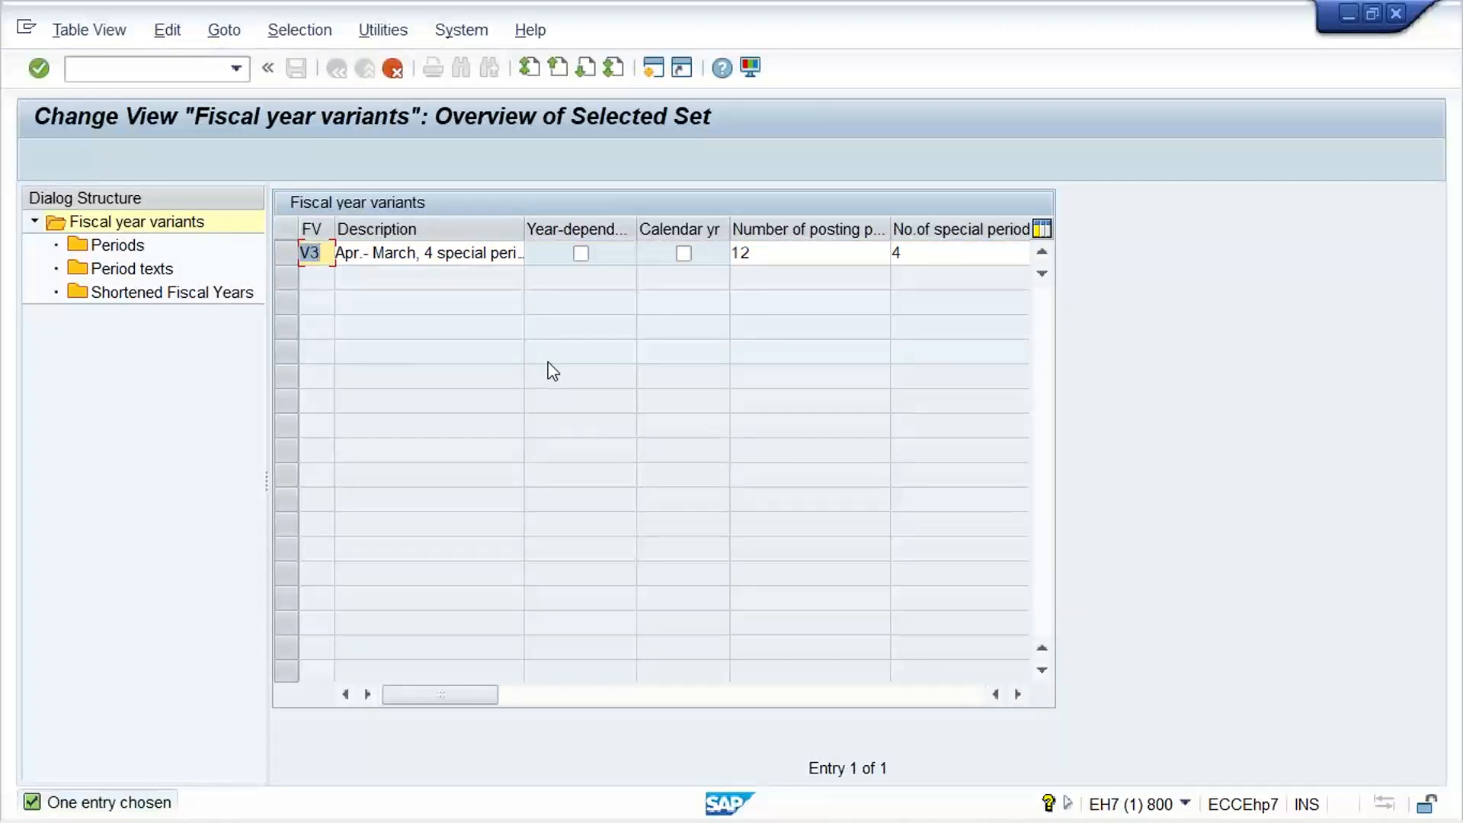
type("T3")
key("BackSpace")
type("1")
key("Return")
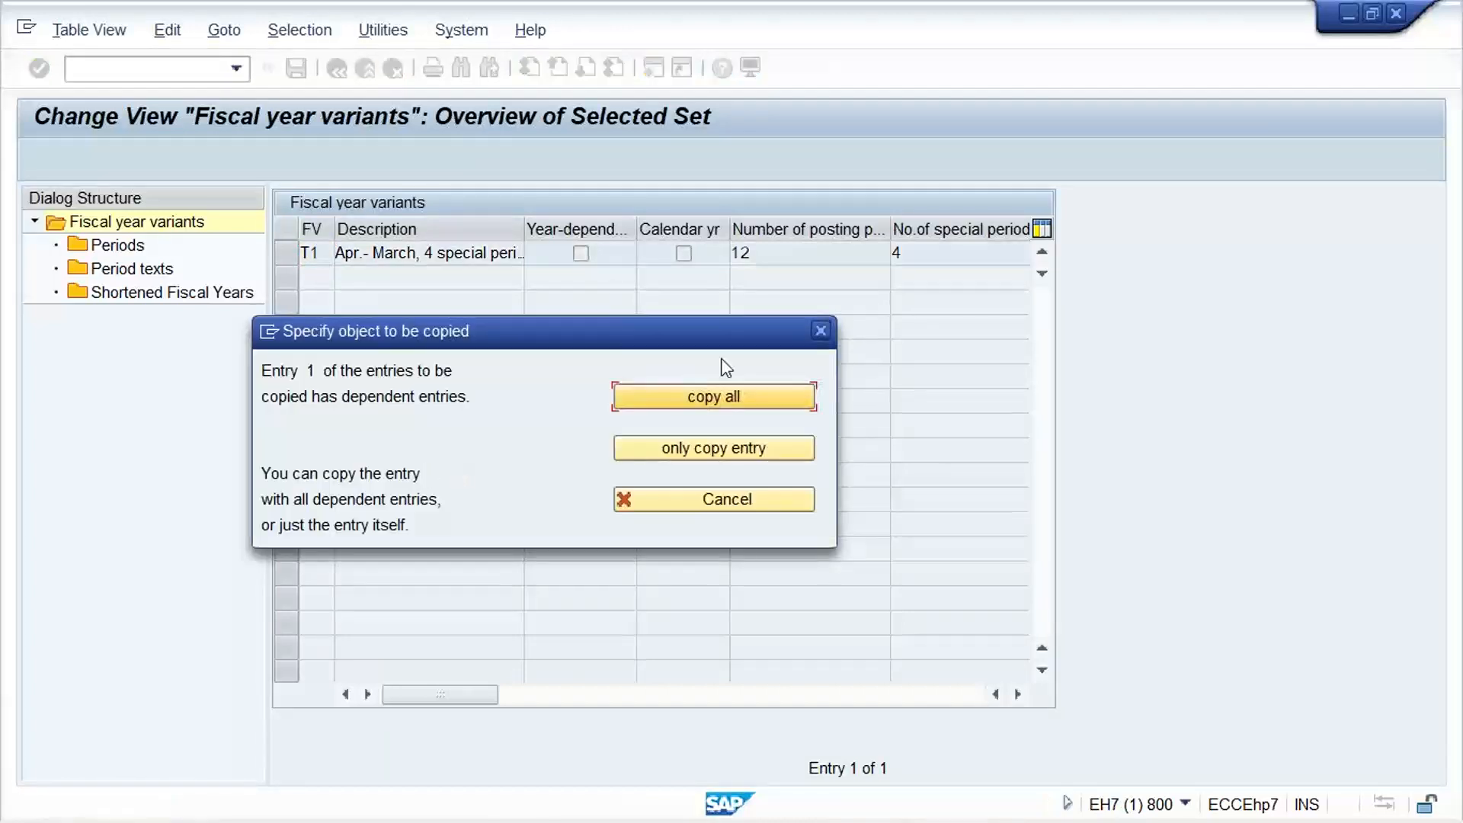
left_click(733, 400)
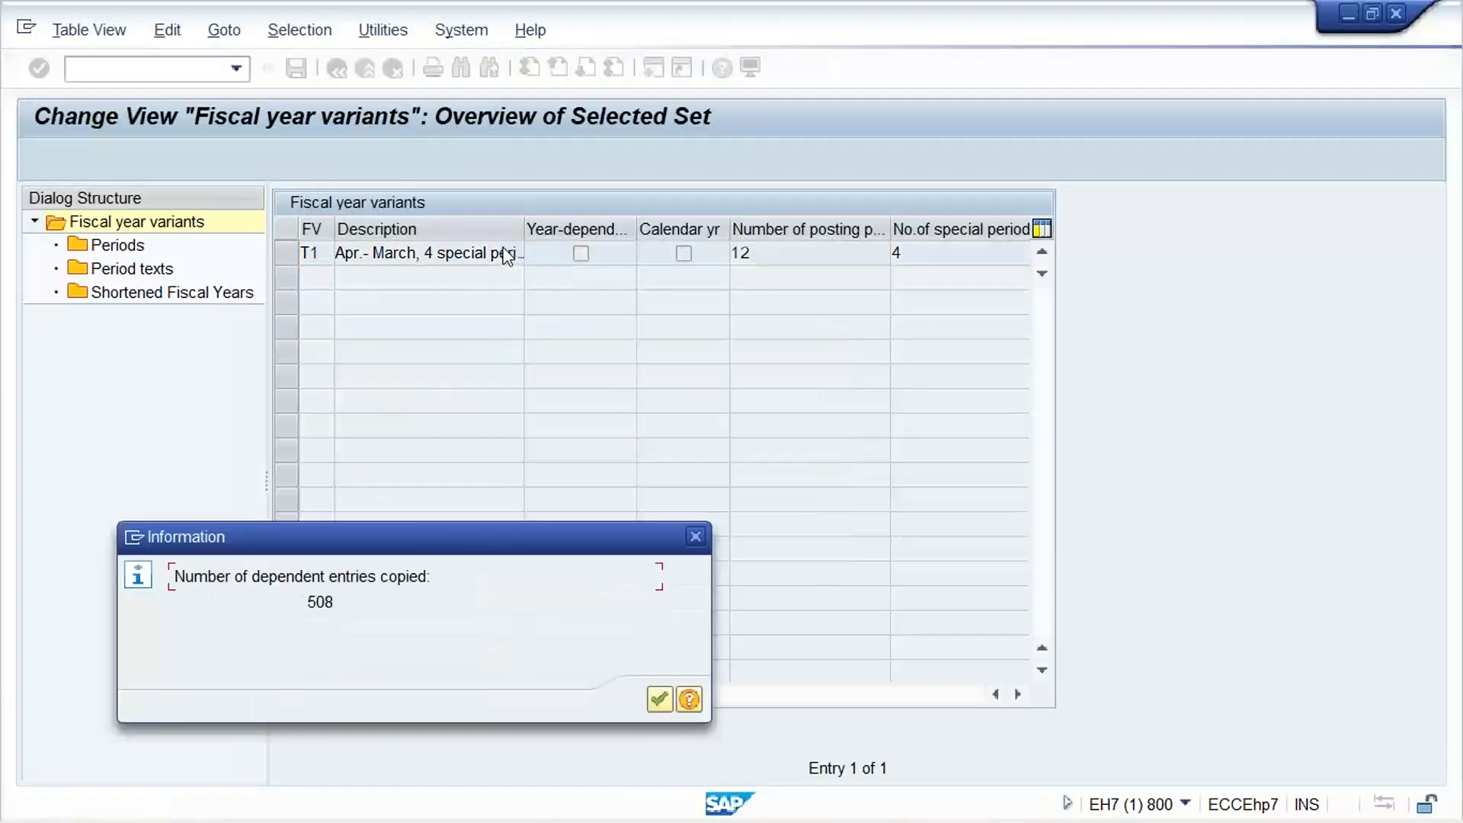
left_click(660, 700)
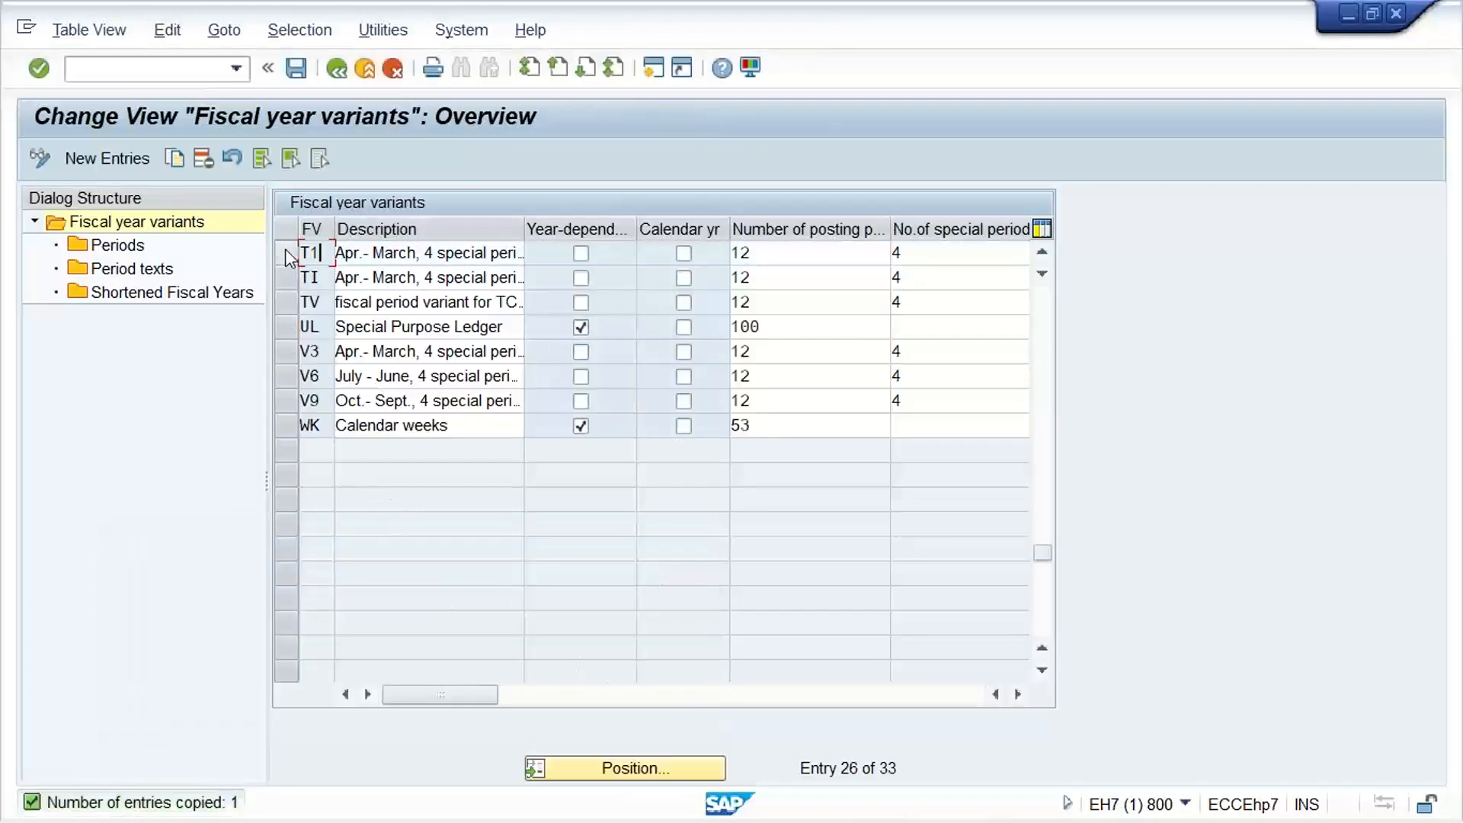
key("ctrl+s")
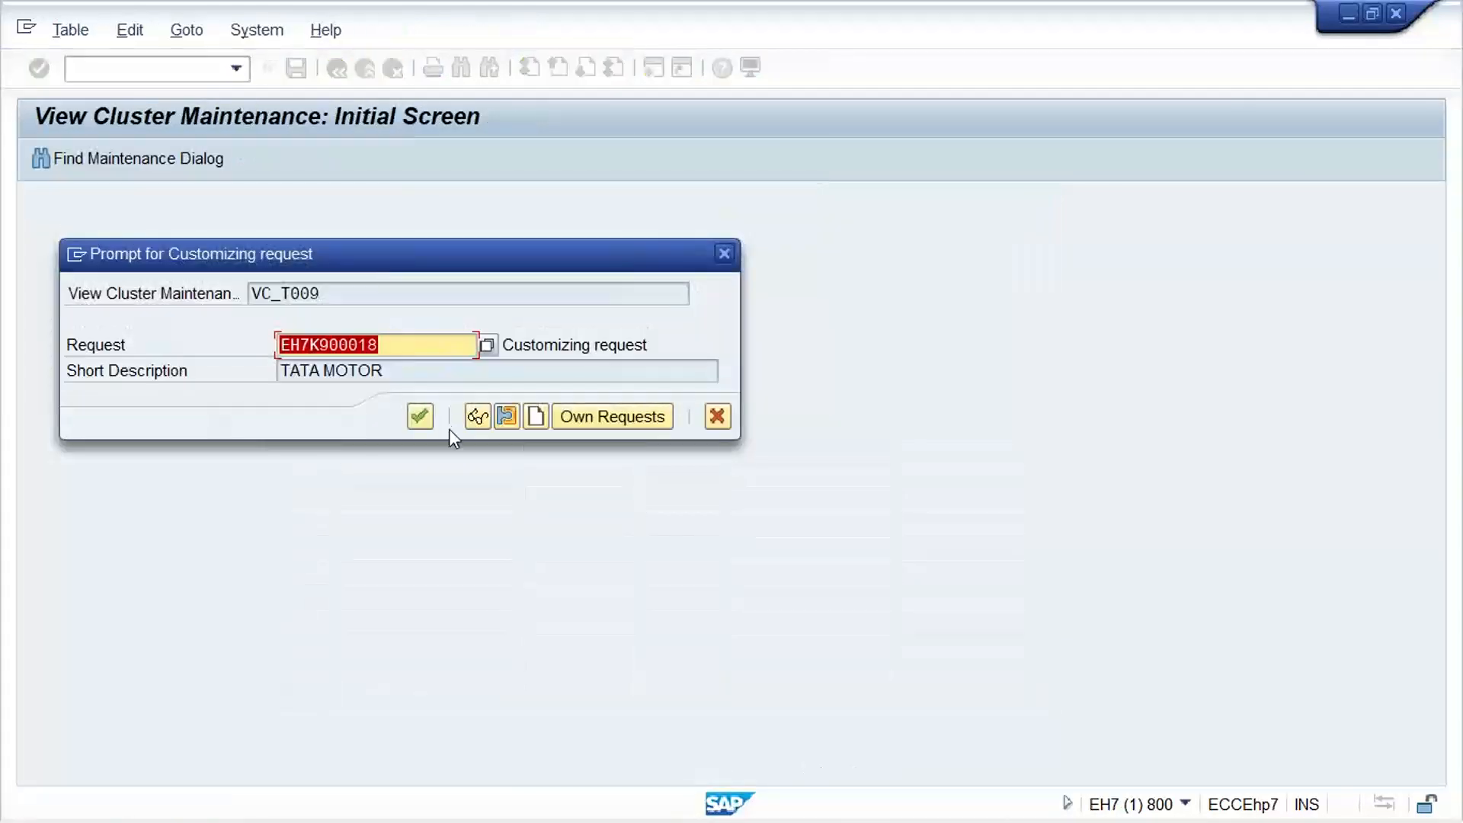
left_click(420, 417)
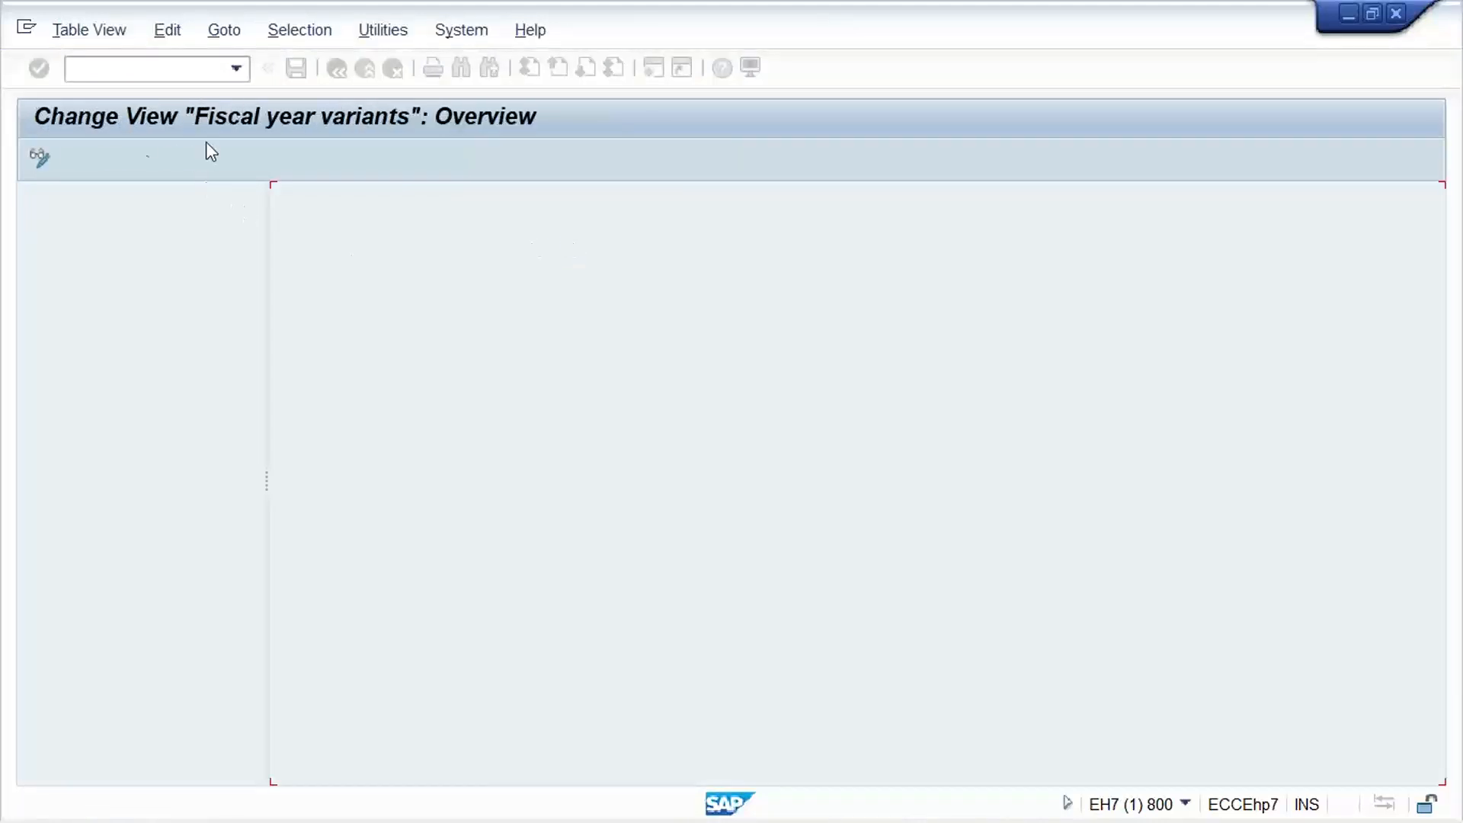
Run transaction OB37 and position the company code assignment list at TM11
left_click(145, 62)
type("/NOB")
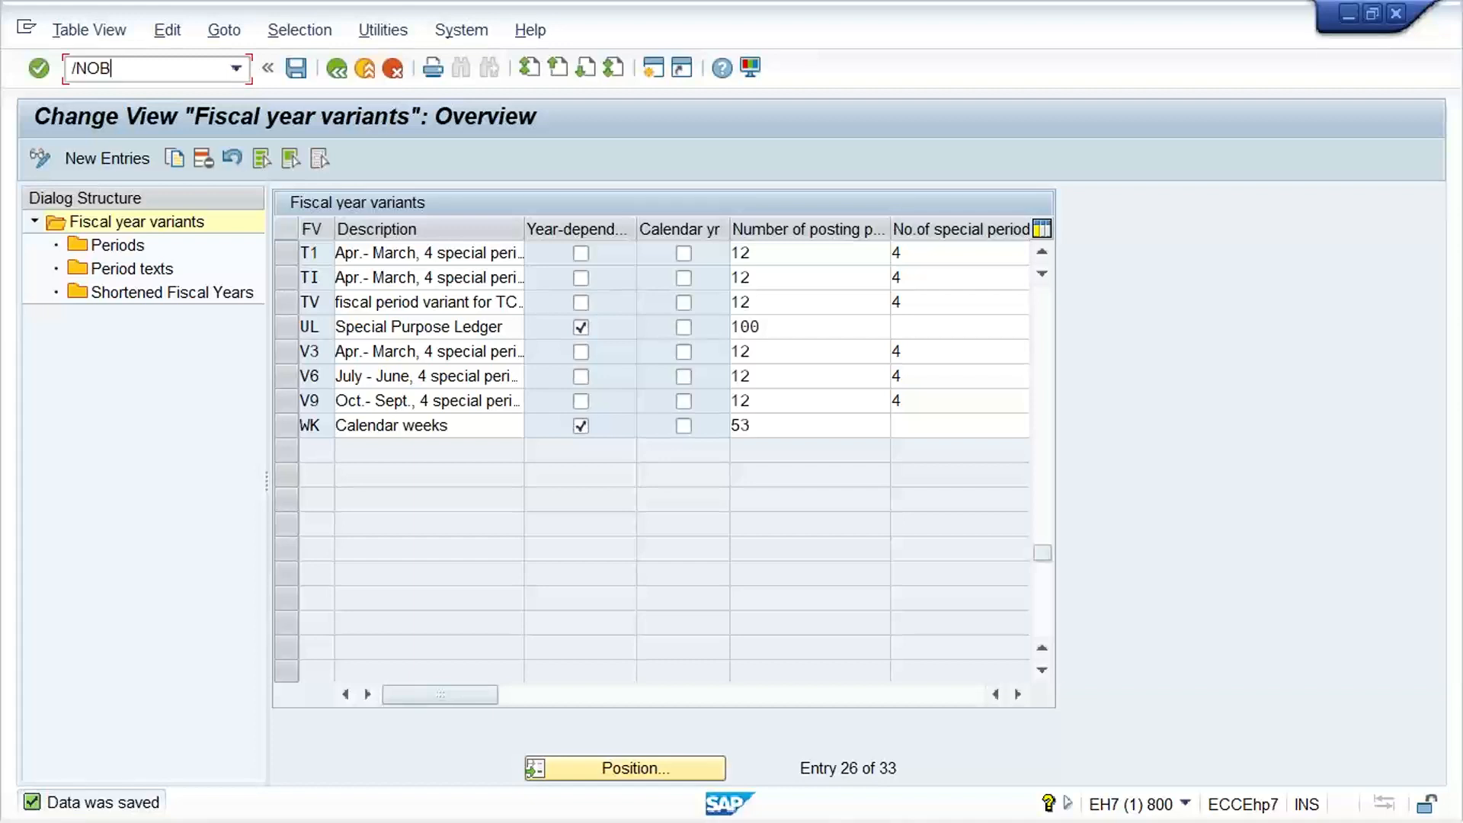
type("37")
key("Return")
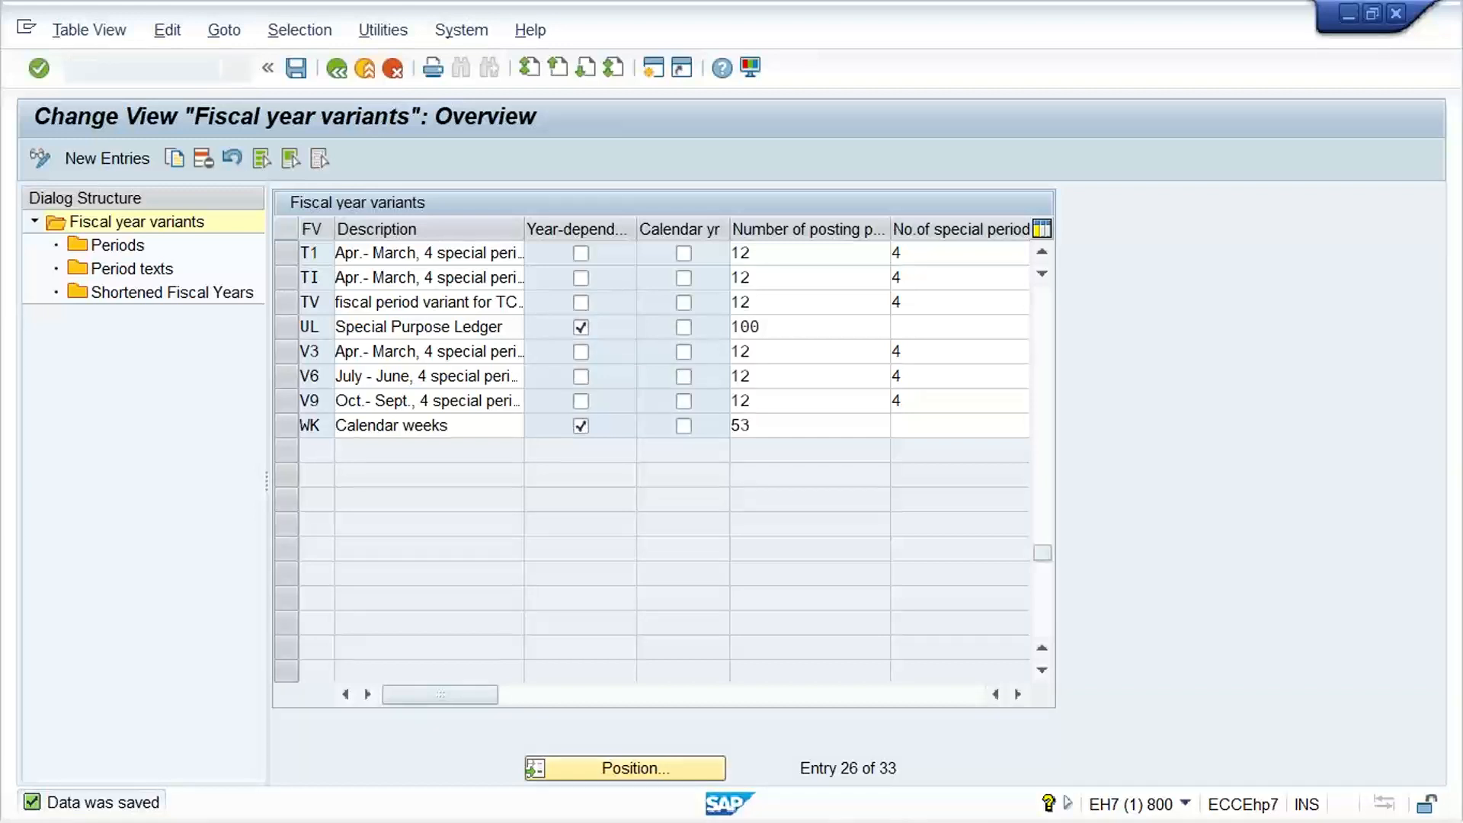
left_click(295, 724)
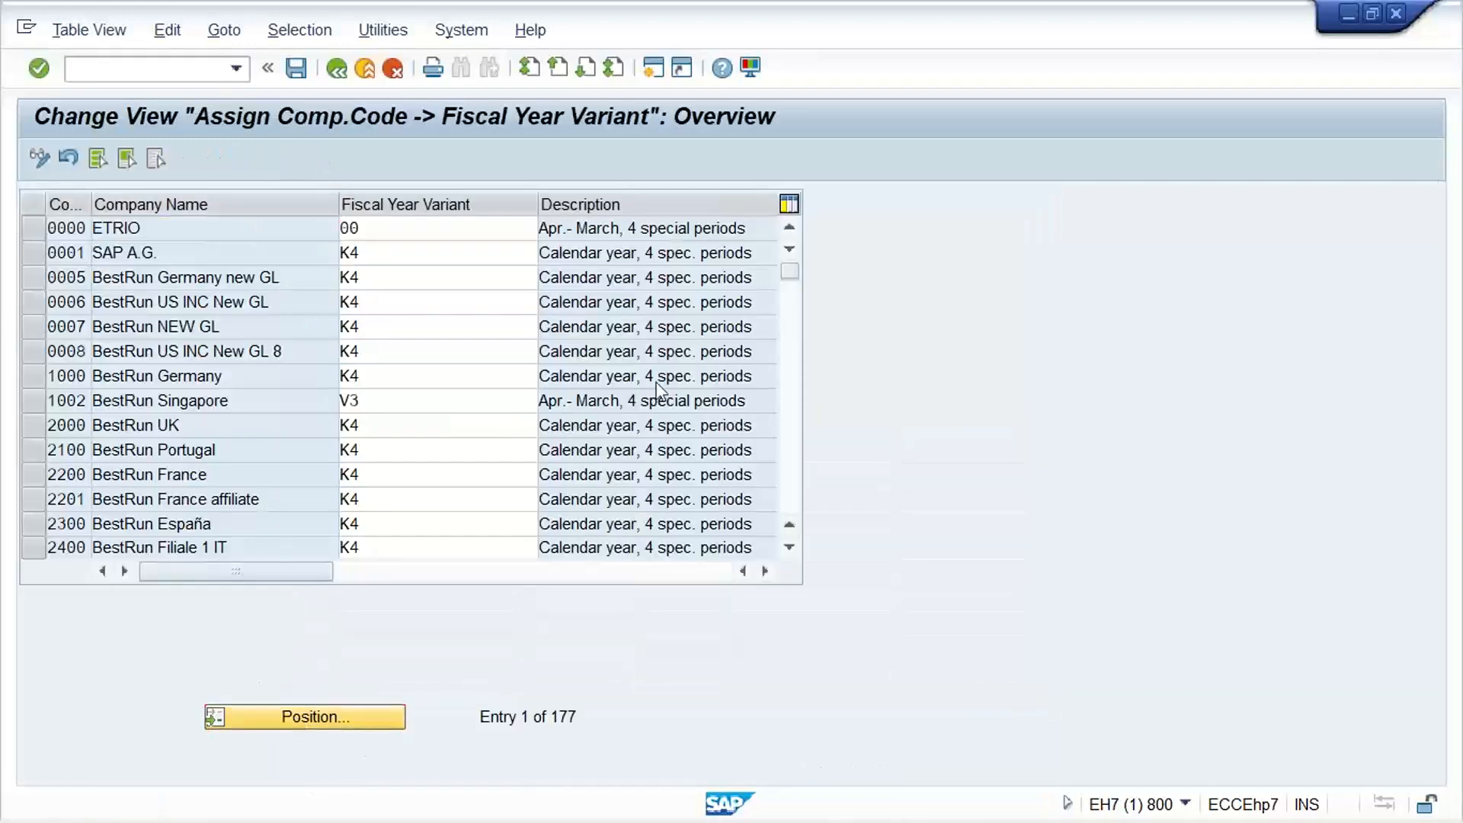
type("TM11")
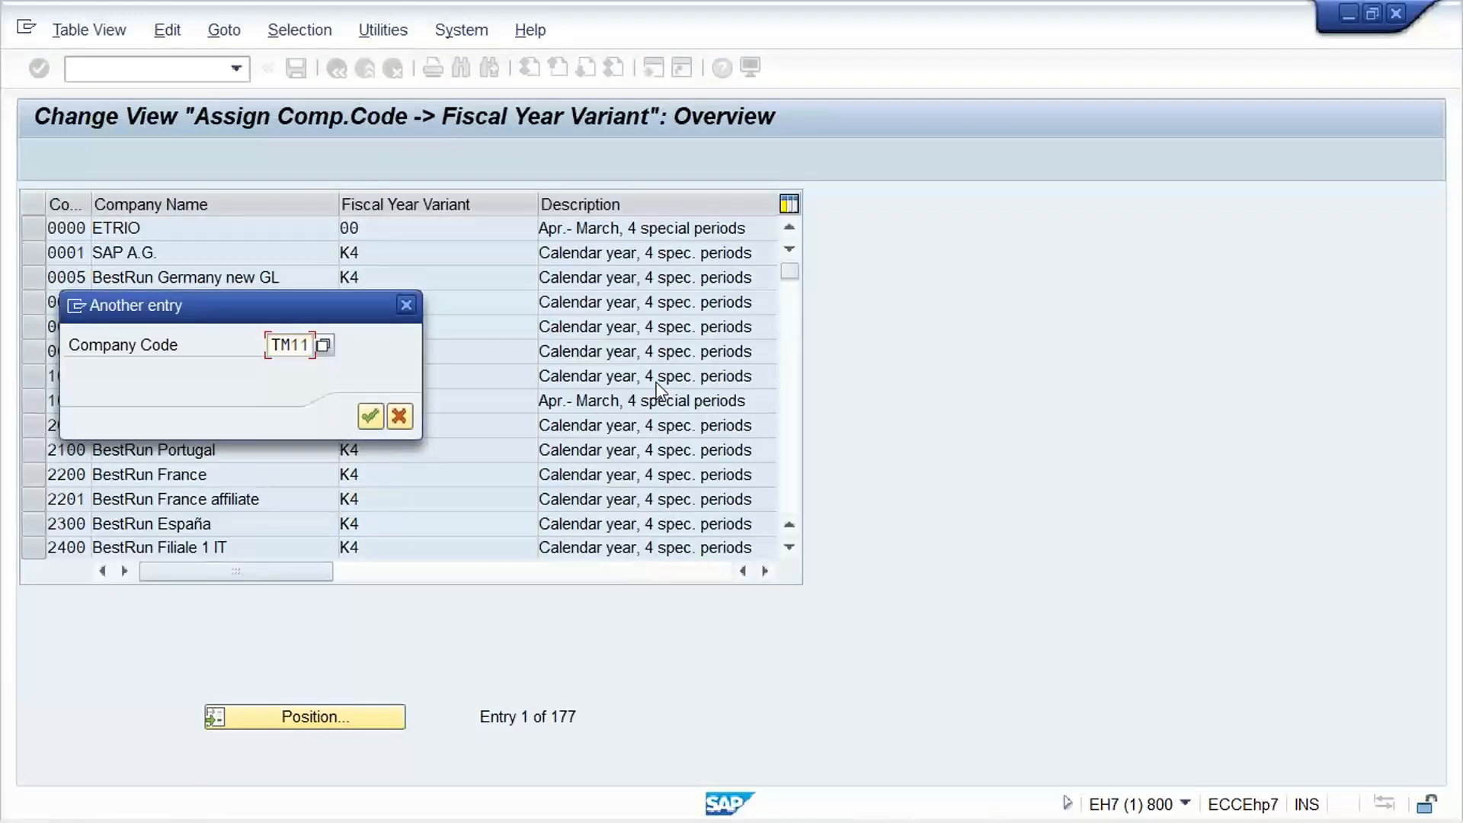
key("Return")
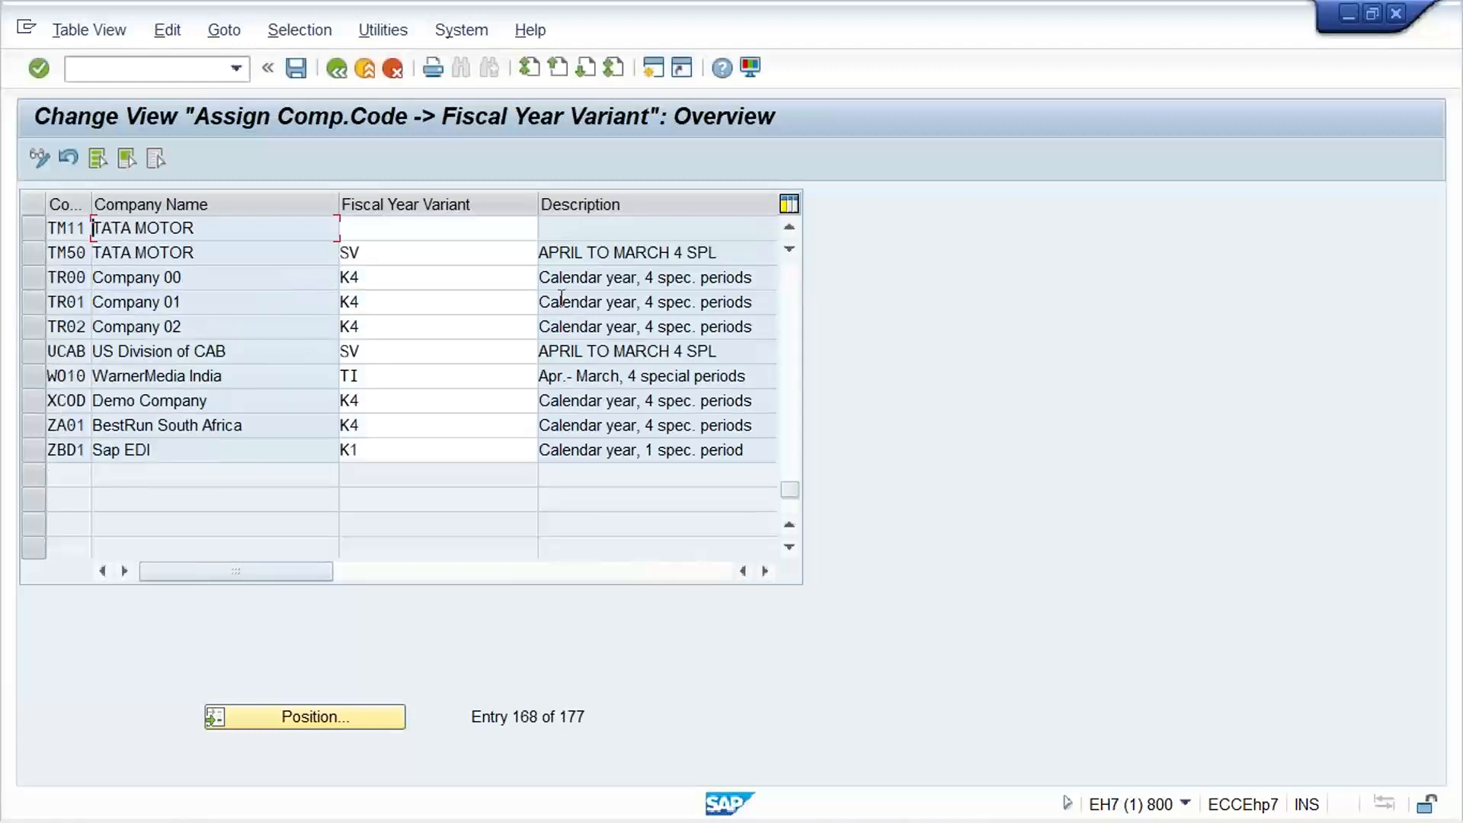
Assign fiscal year variant T1 to company code TM11 and save the assignment
key("Tab")
type("T1")
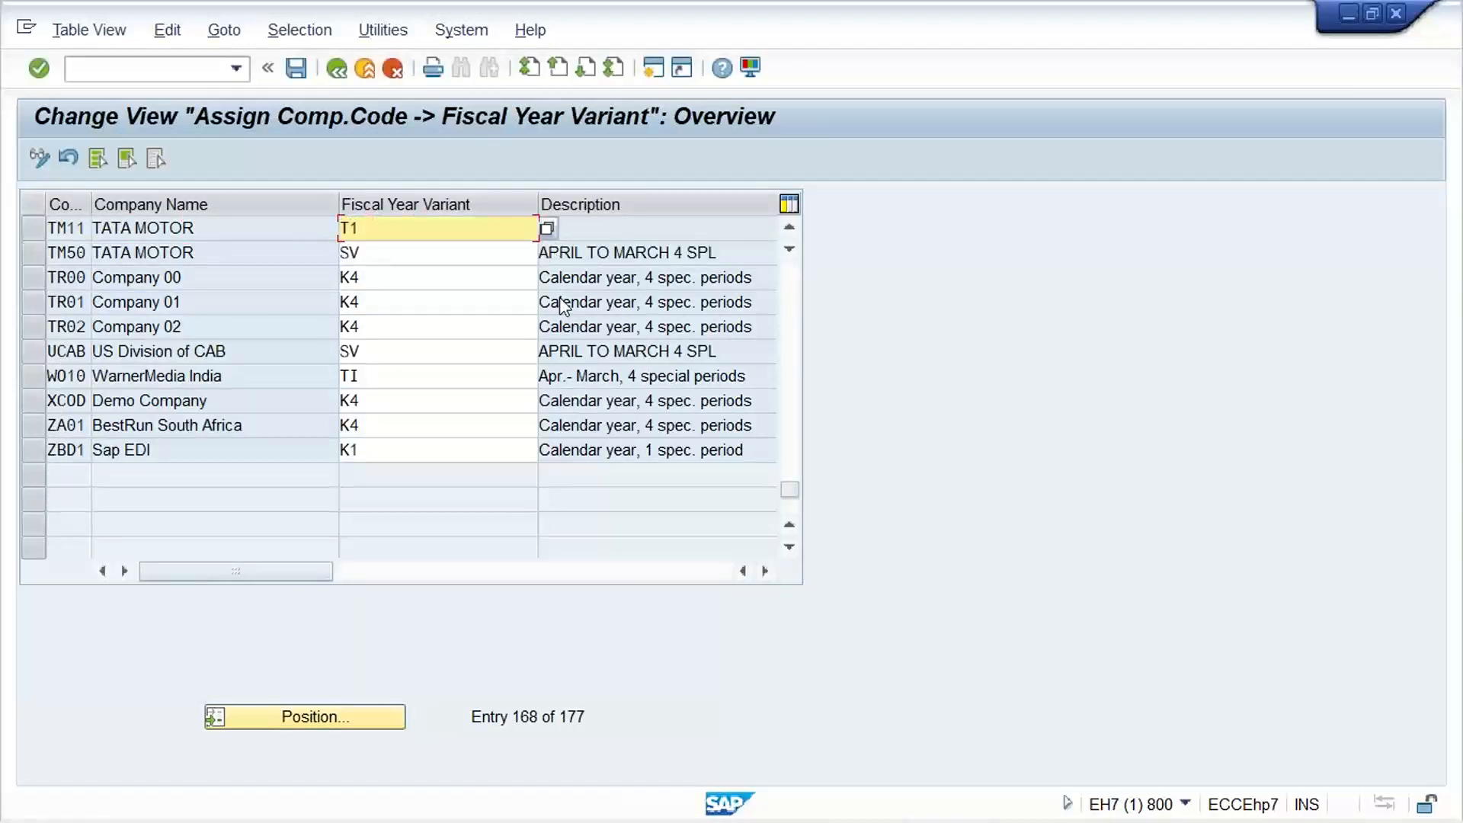
key("Return")
key("ctrl+s")
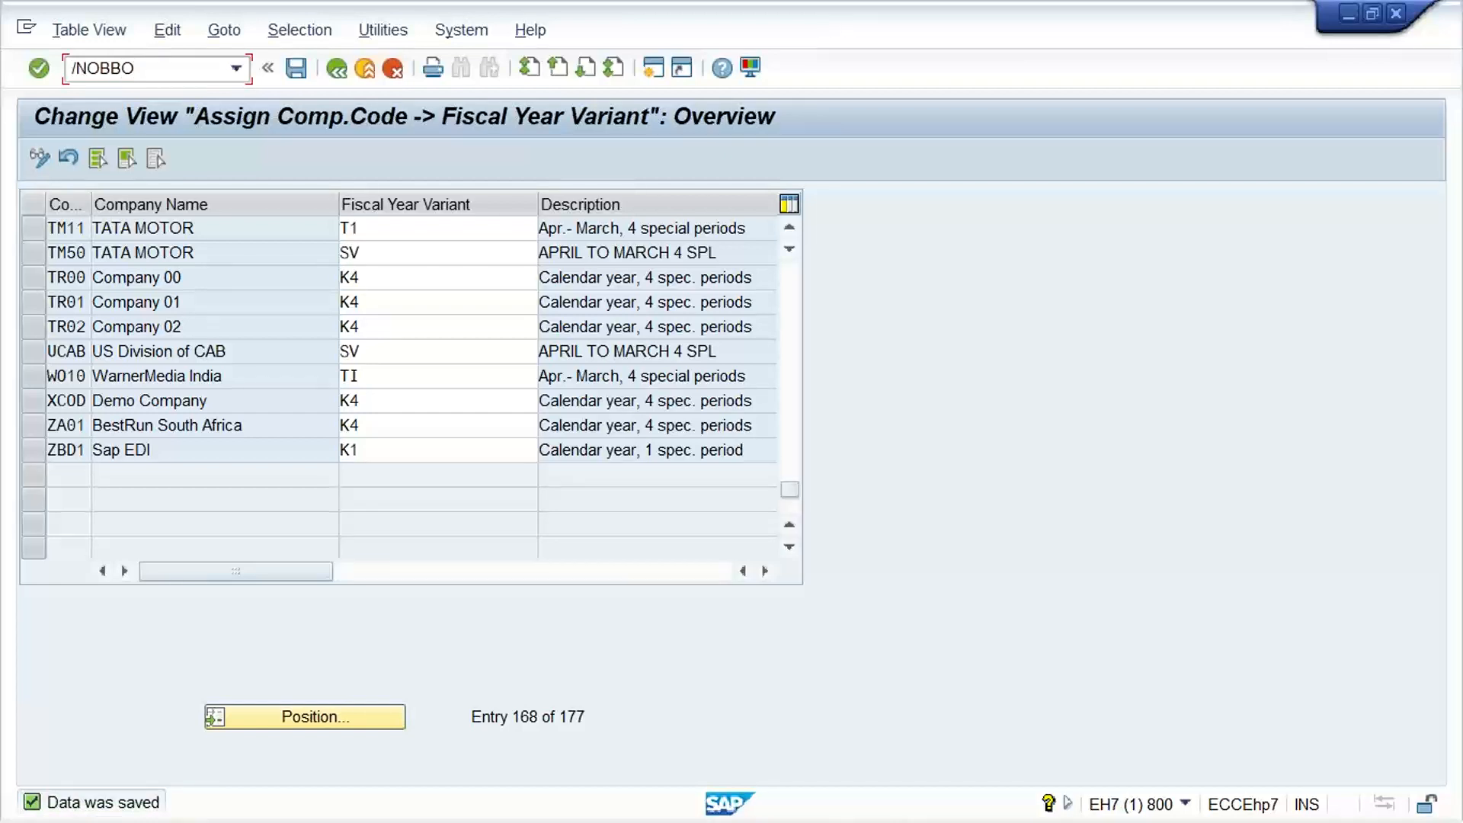
Run transaction OBBO, add posting period variant TM11 with the name TATA MOTOR PPV, and save it
key("Return")
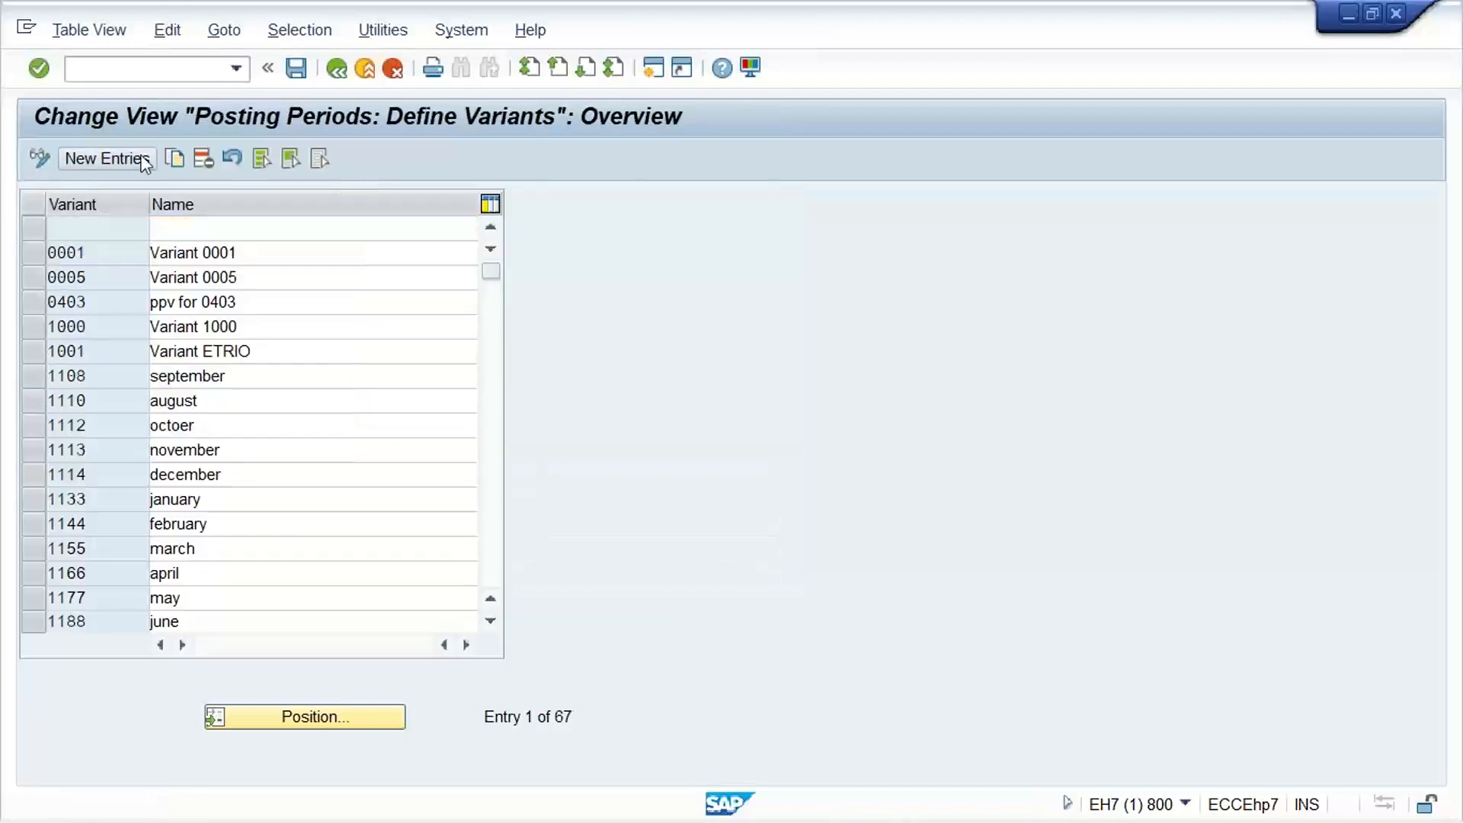
left_click(145, 164)
type("TM11")
key("Tab")
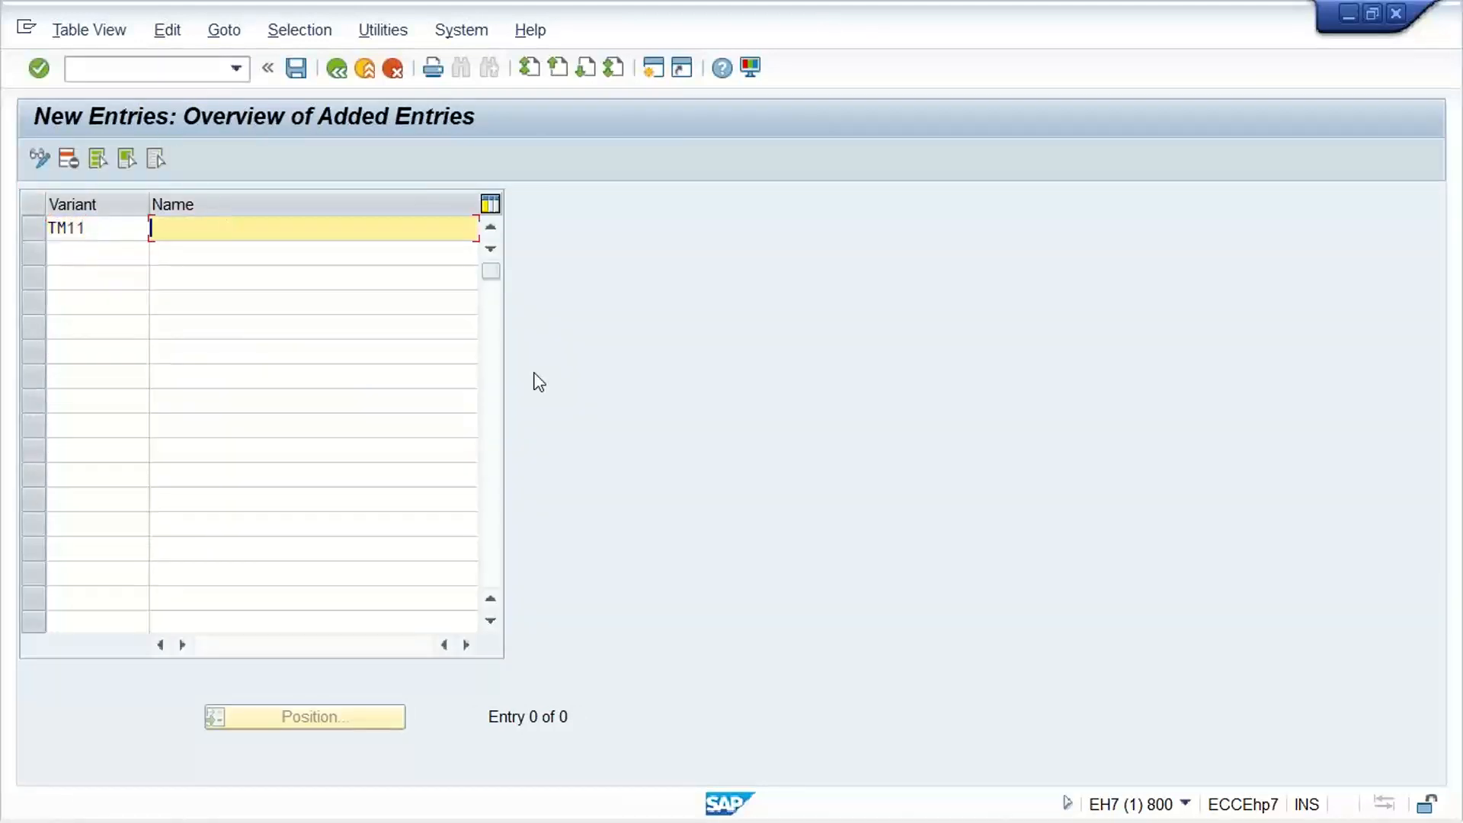
key("space")
key("Down")
key("Return")
key("ctrl+s")
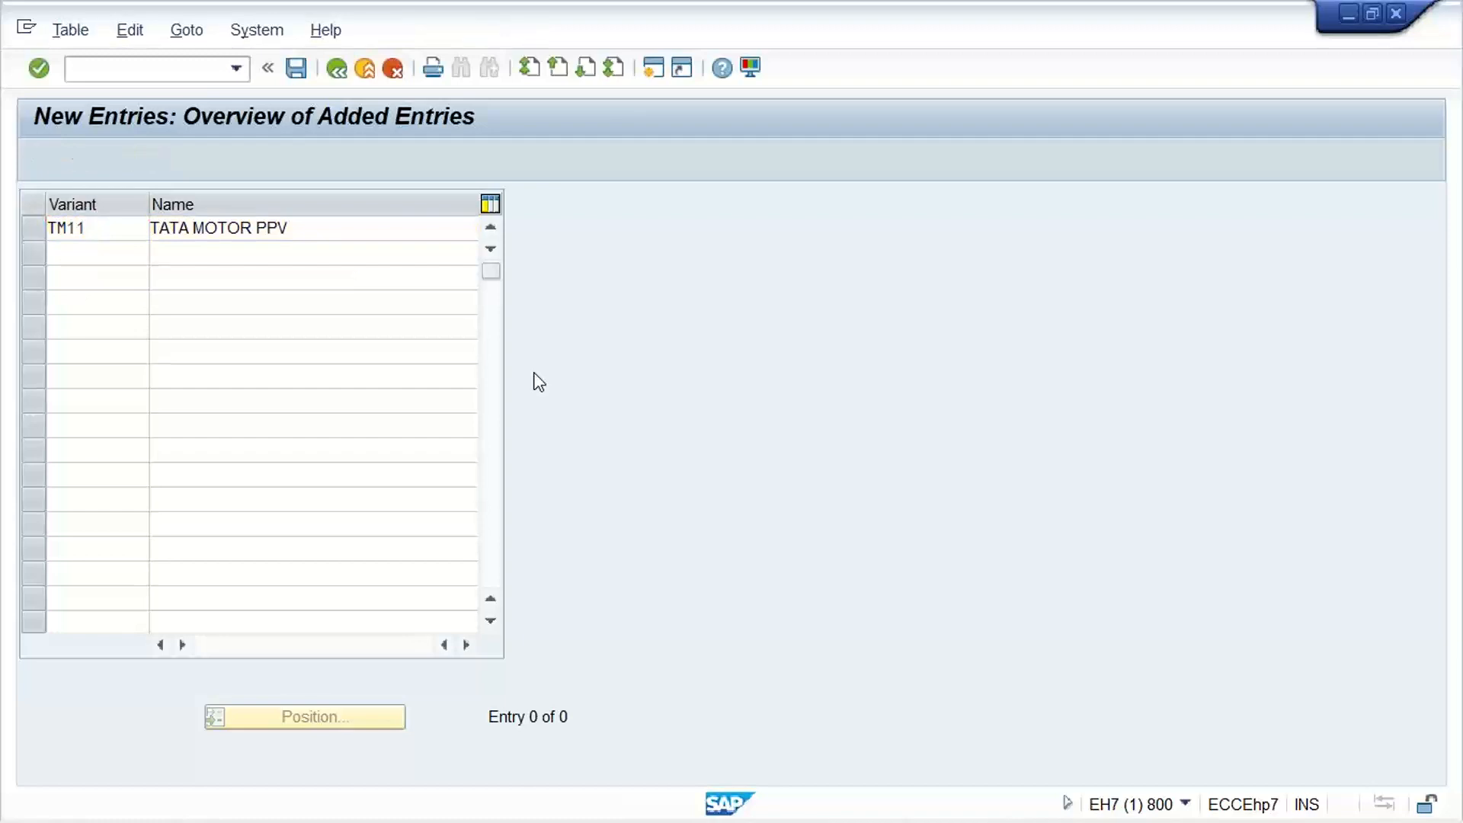
Finish saving the posting period variant, then open the company code assignment for posting period variants and position the list at TM11
key("Return")
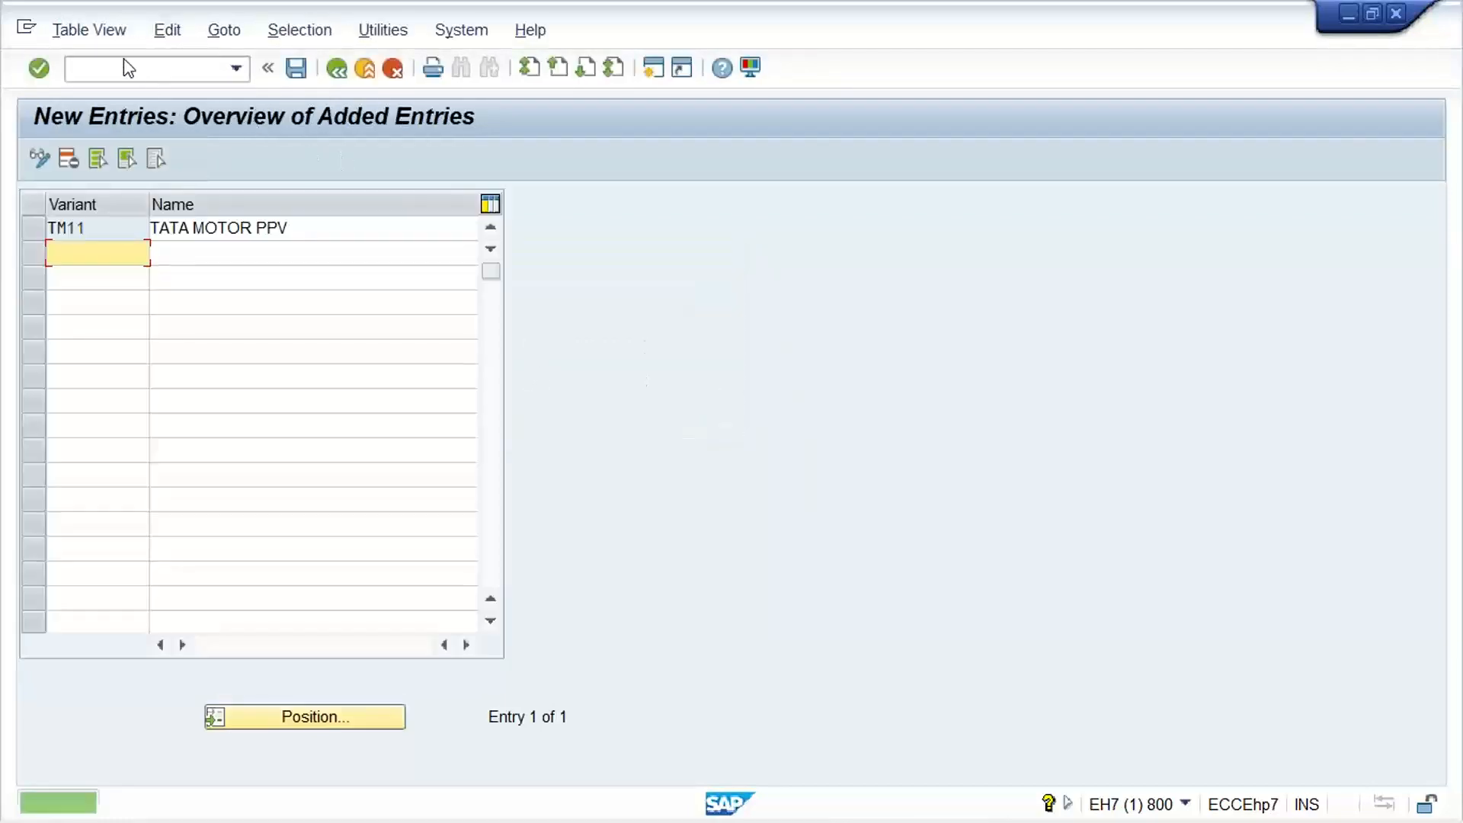
left_click(110, 72)
type("/N")
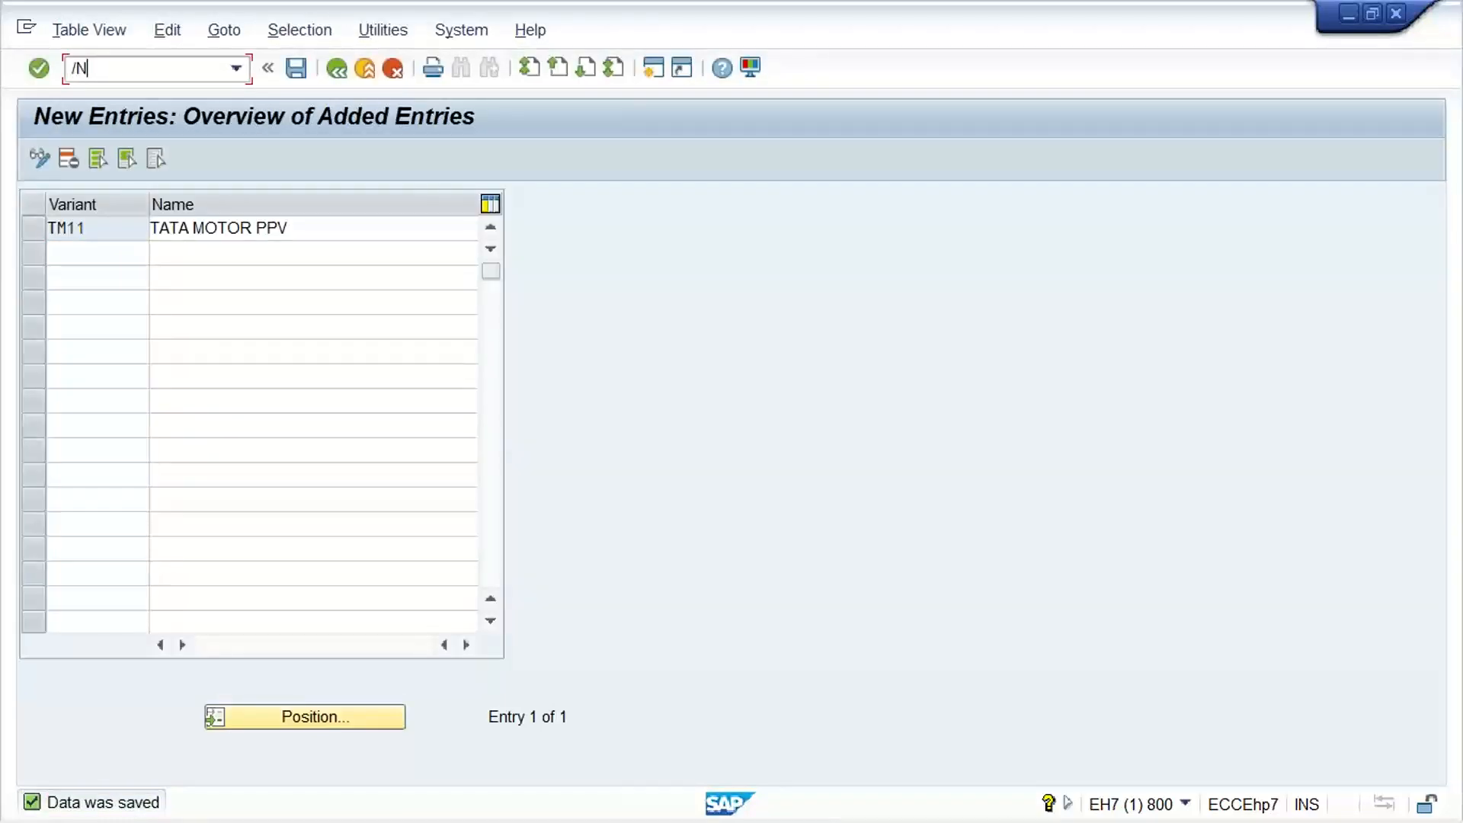
type("OBBP")
key("Return")
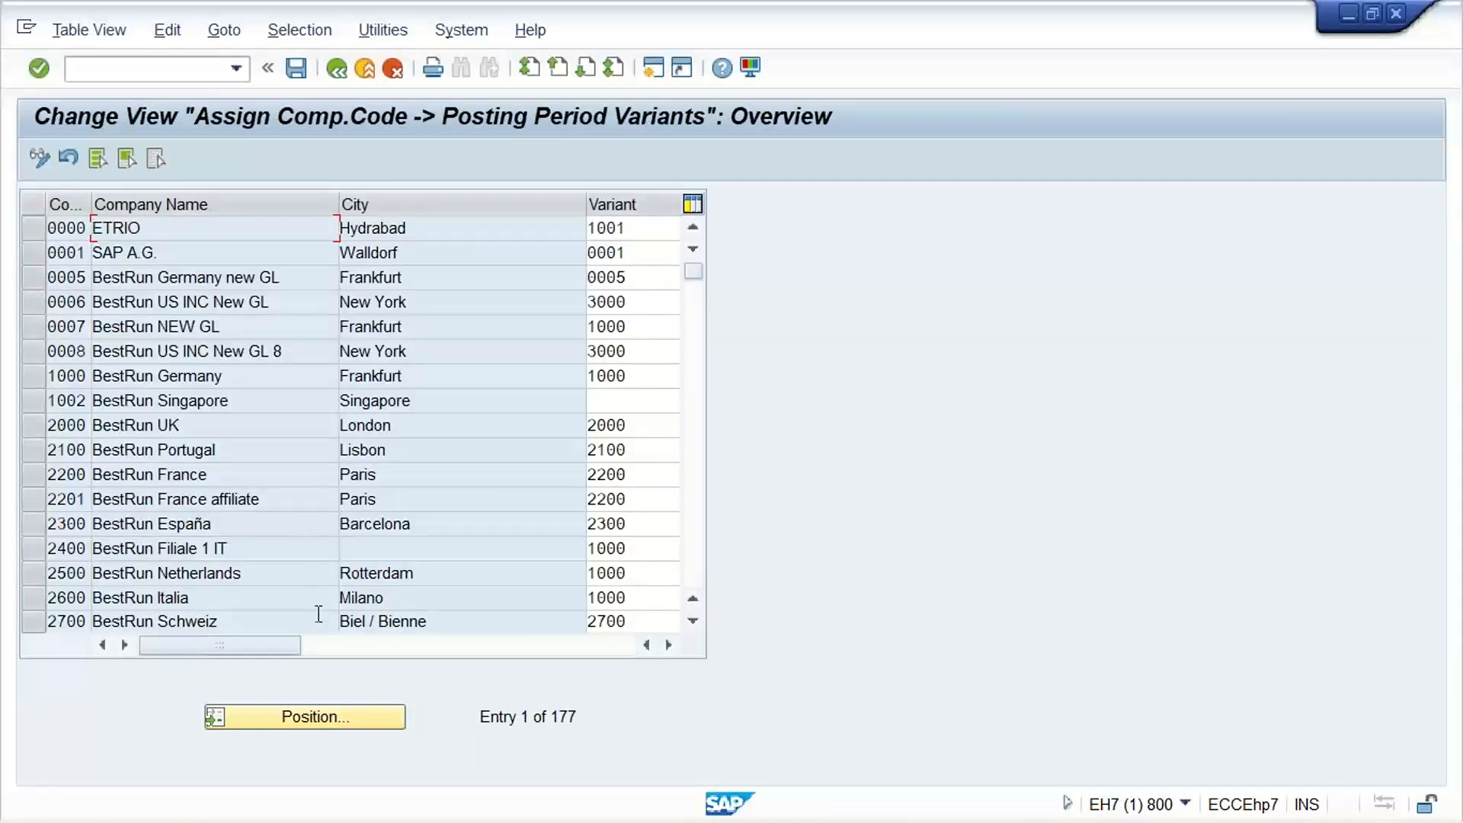
left_click(287, 725)
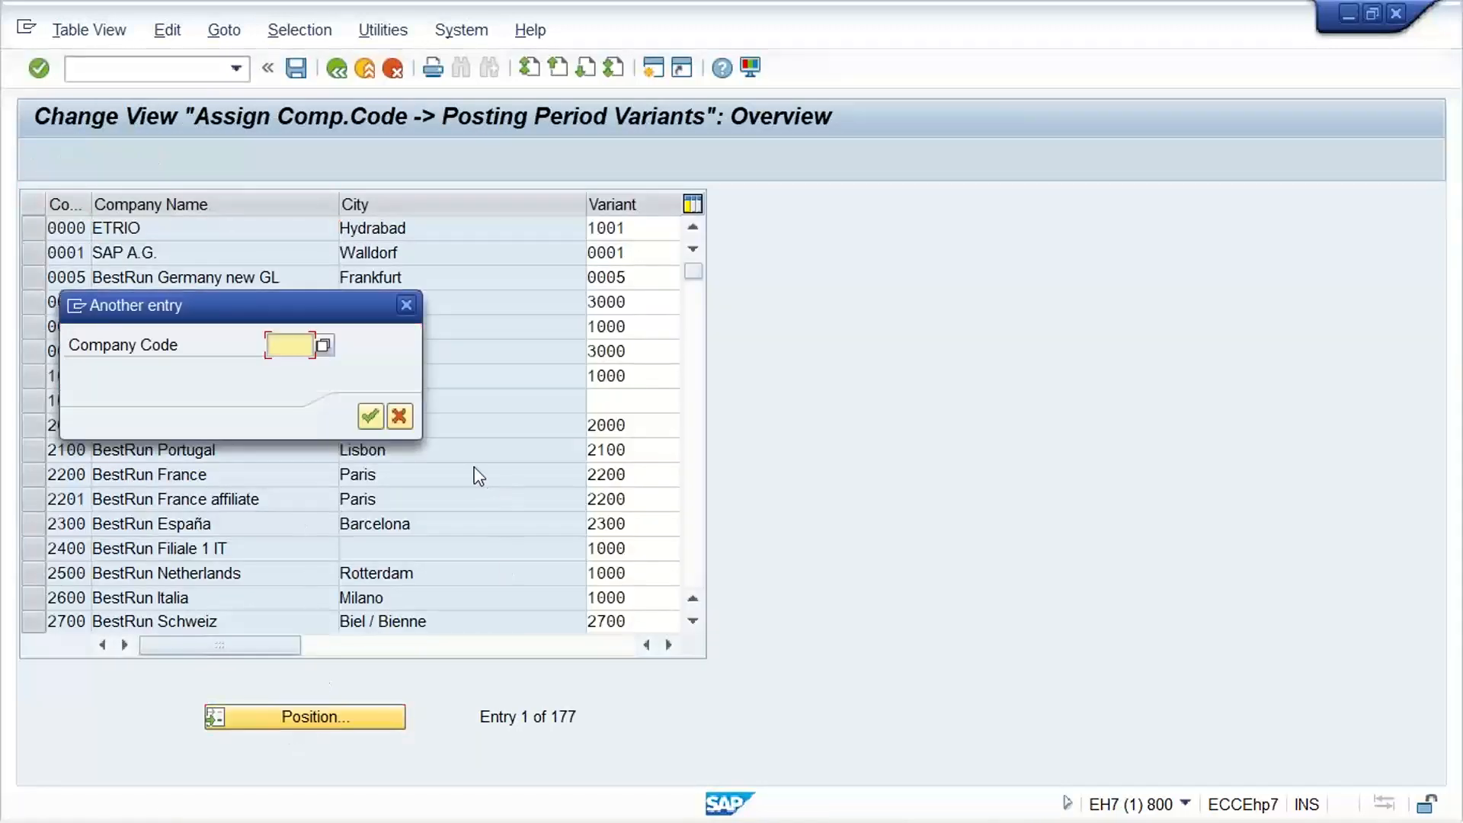
type("TM11")
key("Return")
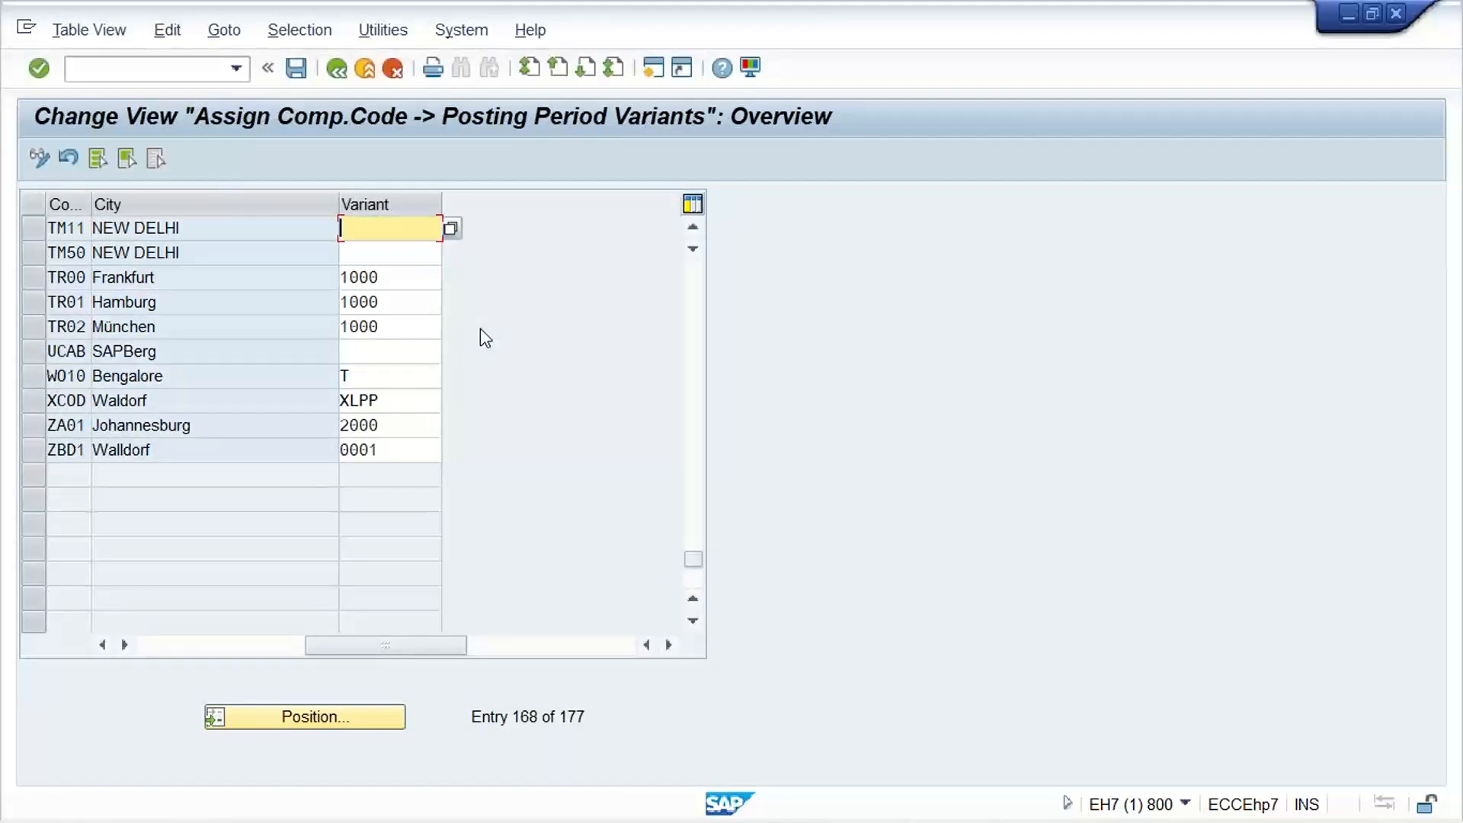
Assign posting period variant TM11 to company code TM11 and save the assignment
type("T,M")
key("BackSpace")
key("BackSpace")
type("11")
key("BackSpace")
key("BackSpace")
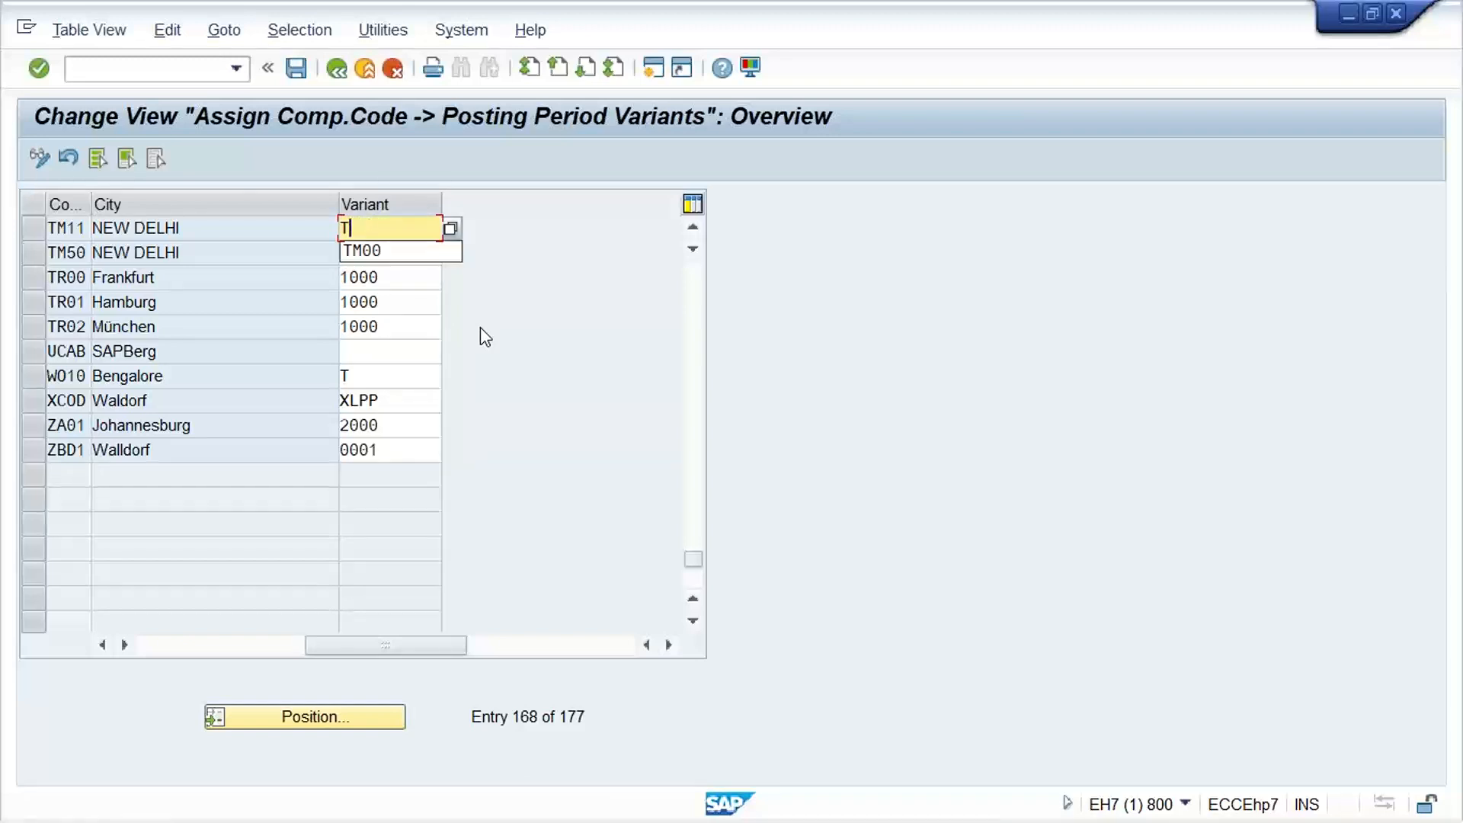
type("M11")
key("Return")
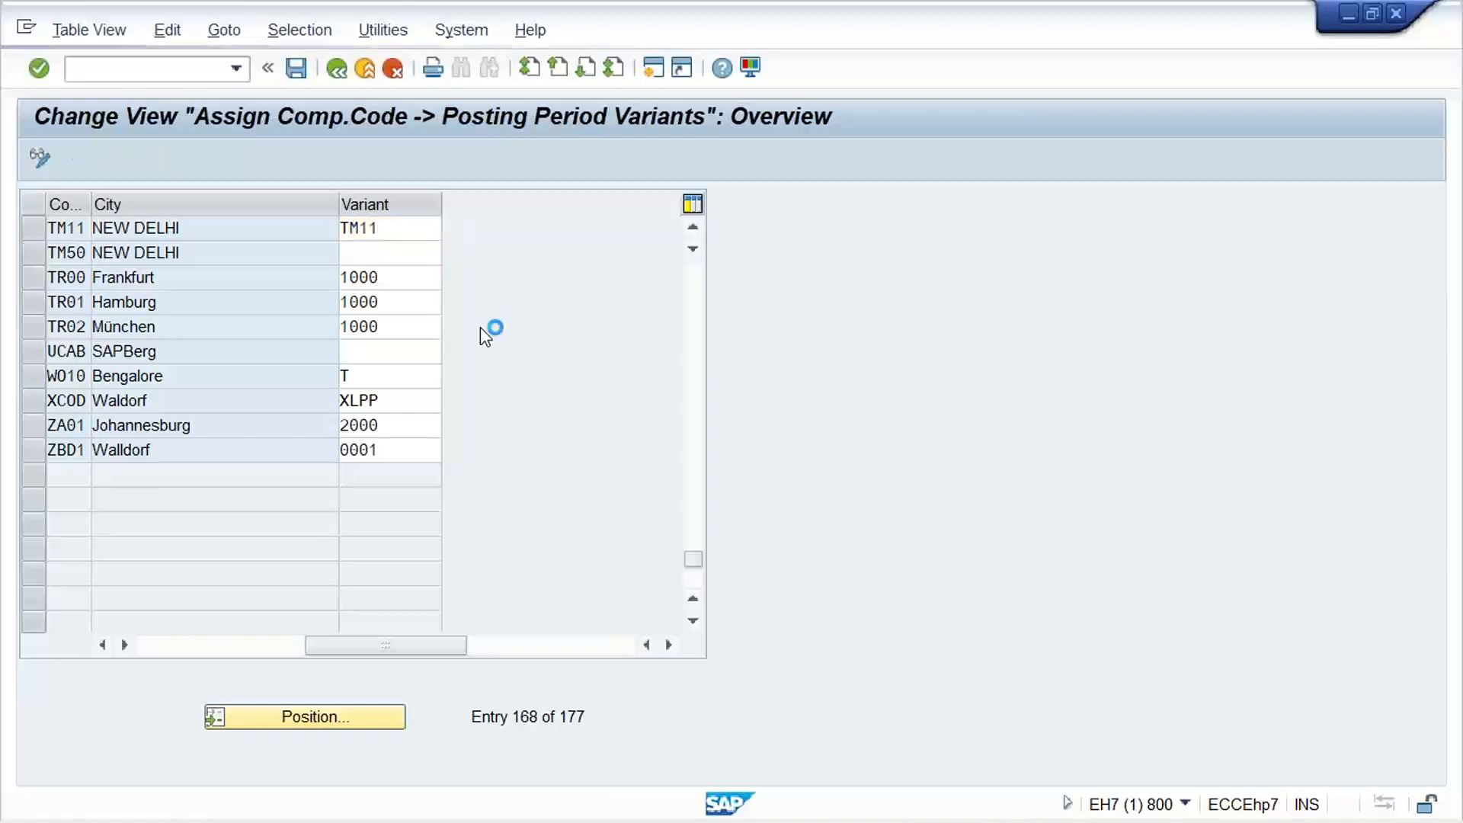
key("Return")
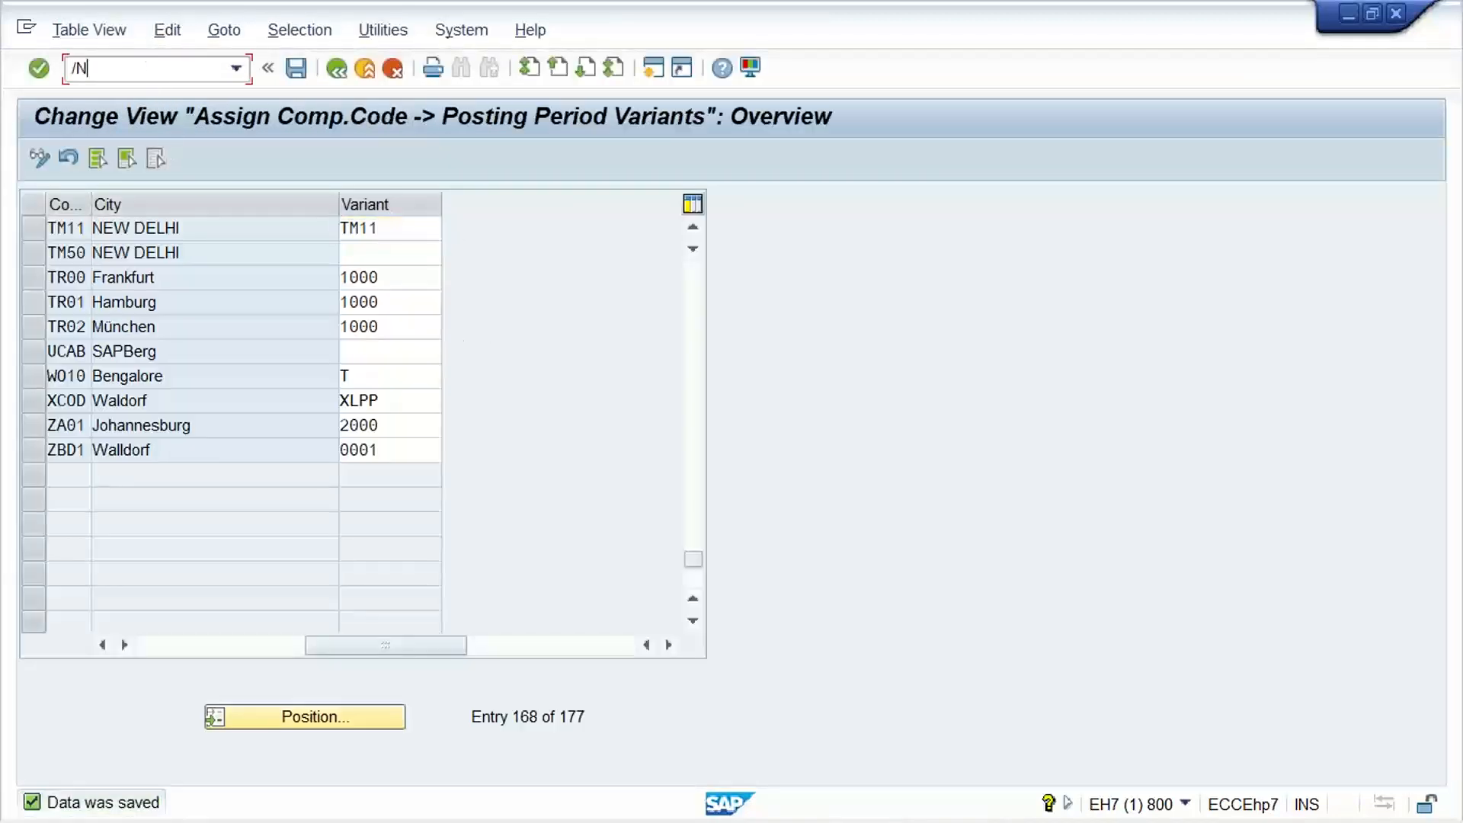
Run transaction OB52 and copy the posting period entry of variant 0001 with account type + as variant TM11
type("/NOB52")
key("Return")
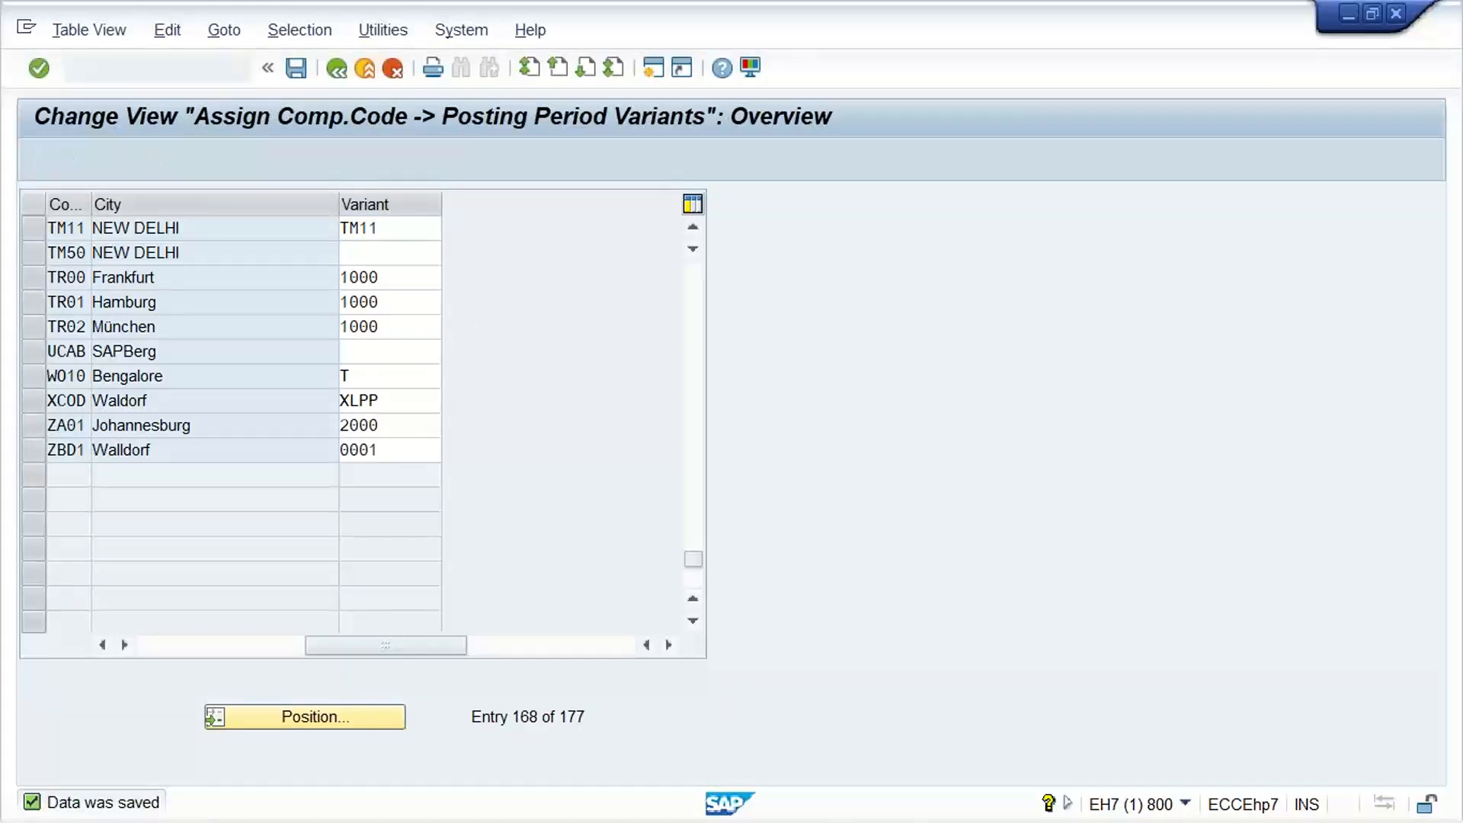
left_click(33, 228)
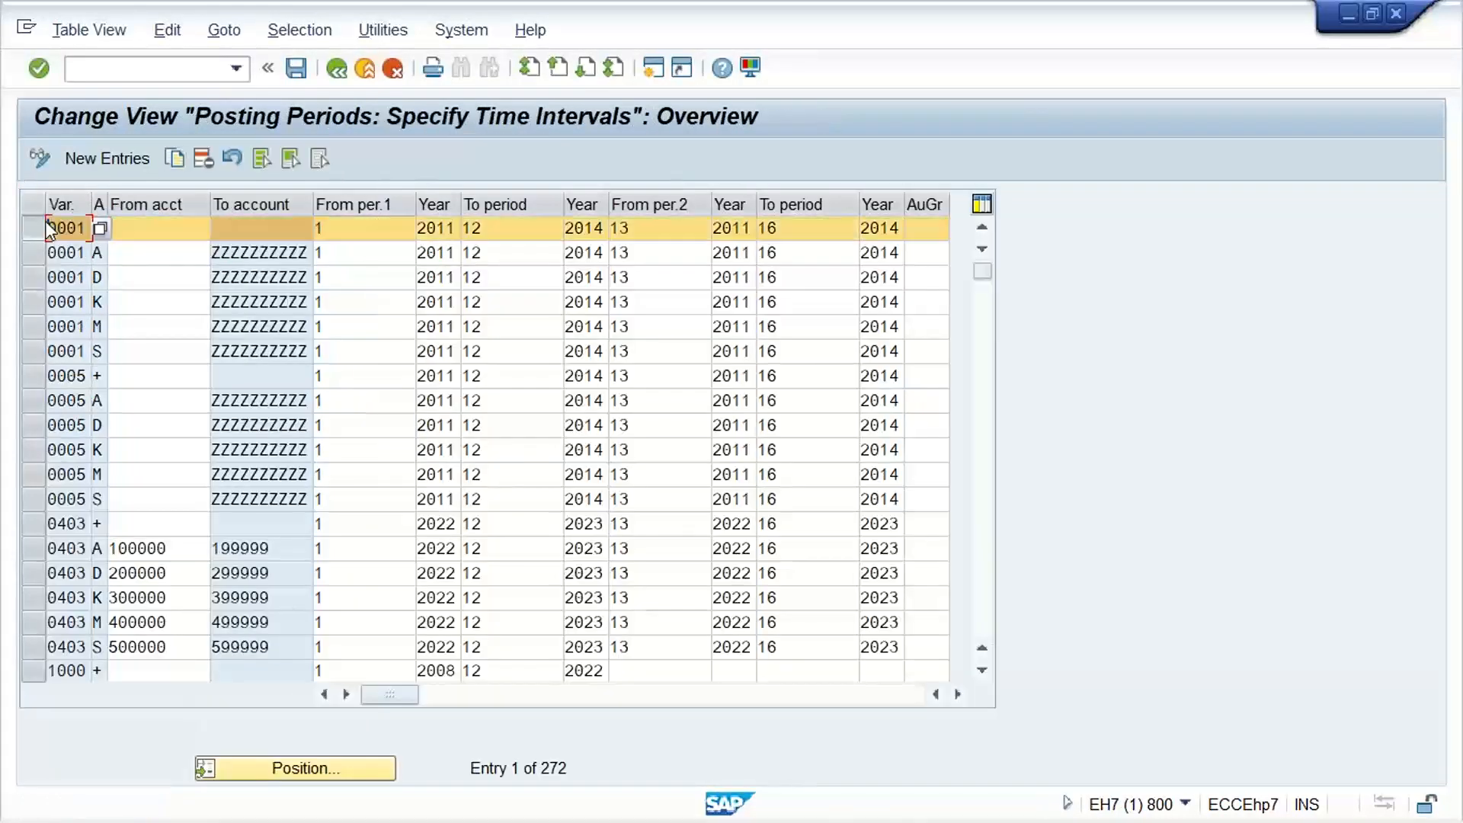
key("F6")
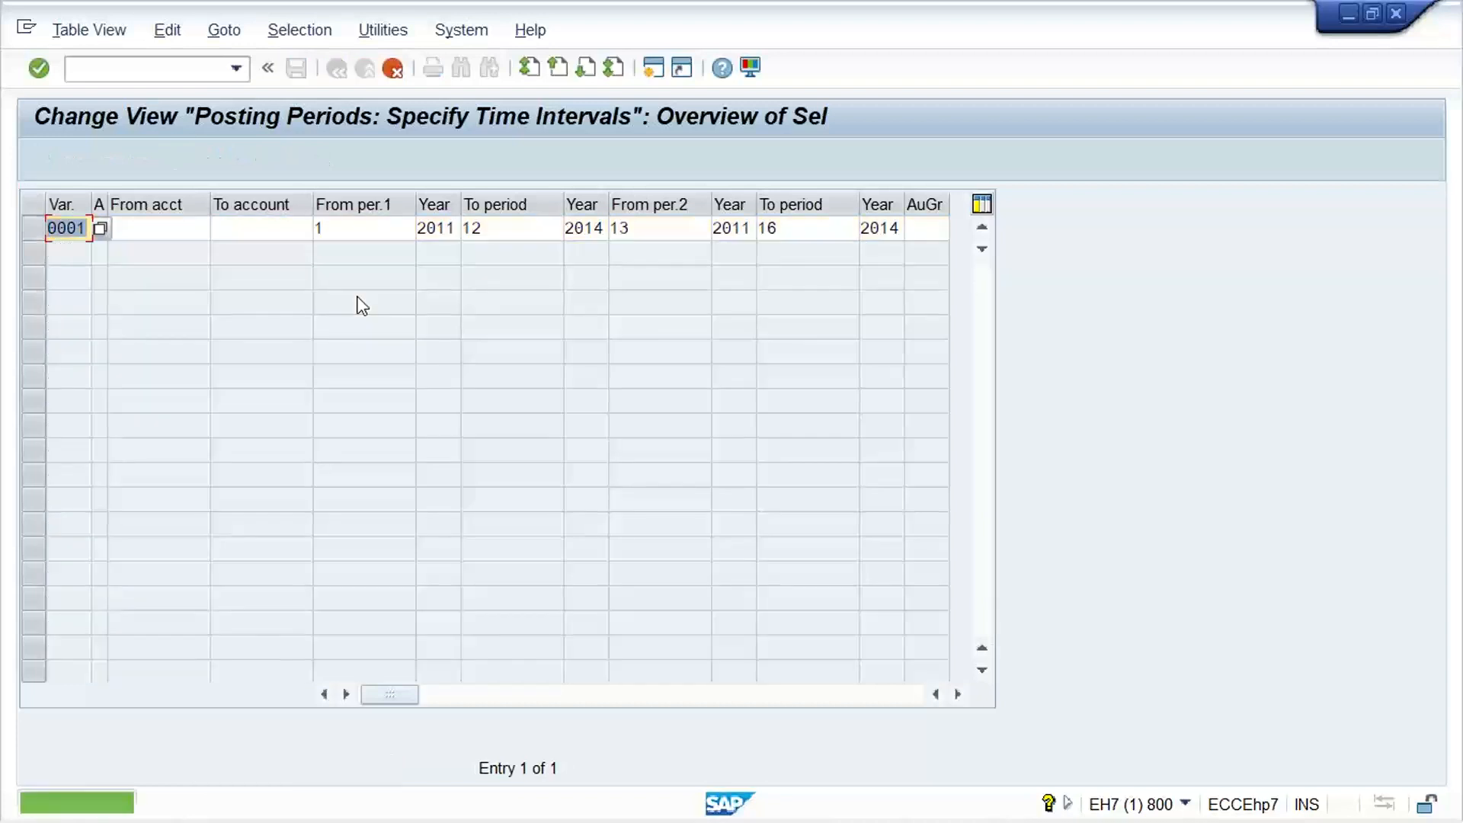
type("TM11")
key("Tab")
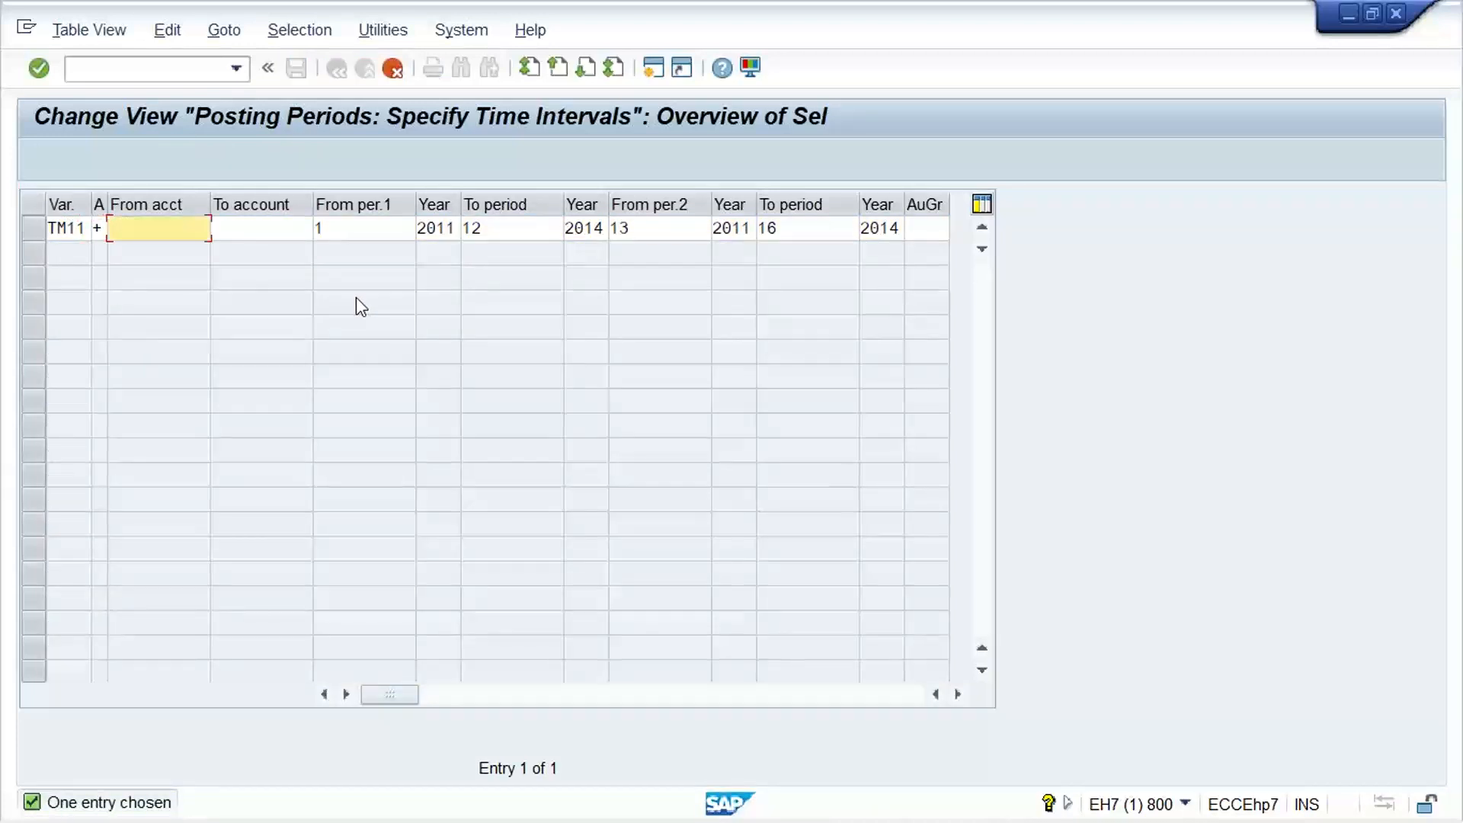
Set the from and to years of the first period interval to 2022 for variant TM11
key("Tab")
key("Tab")
key("Tab")
type("2022")
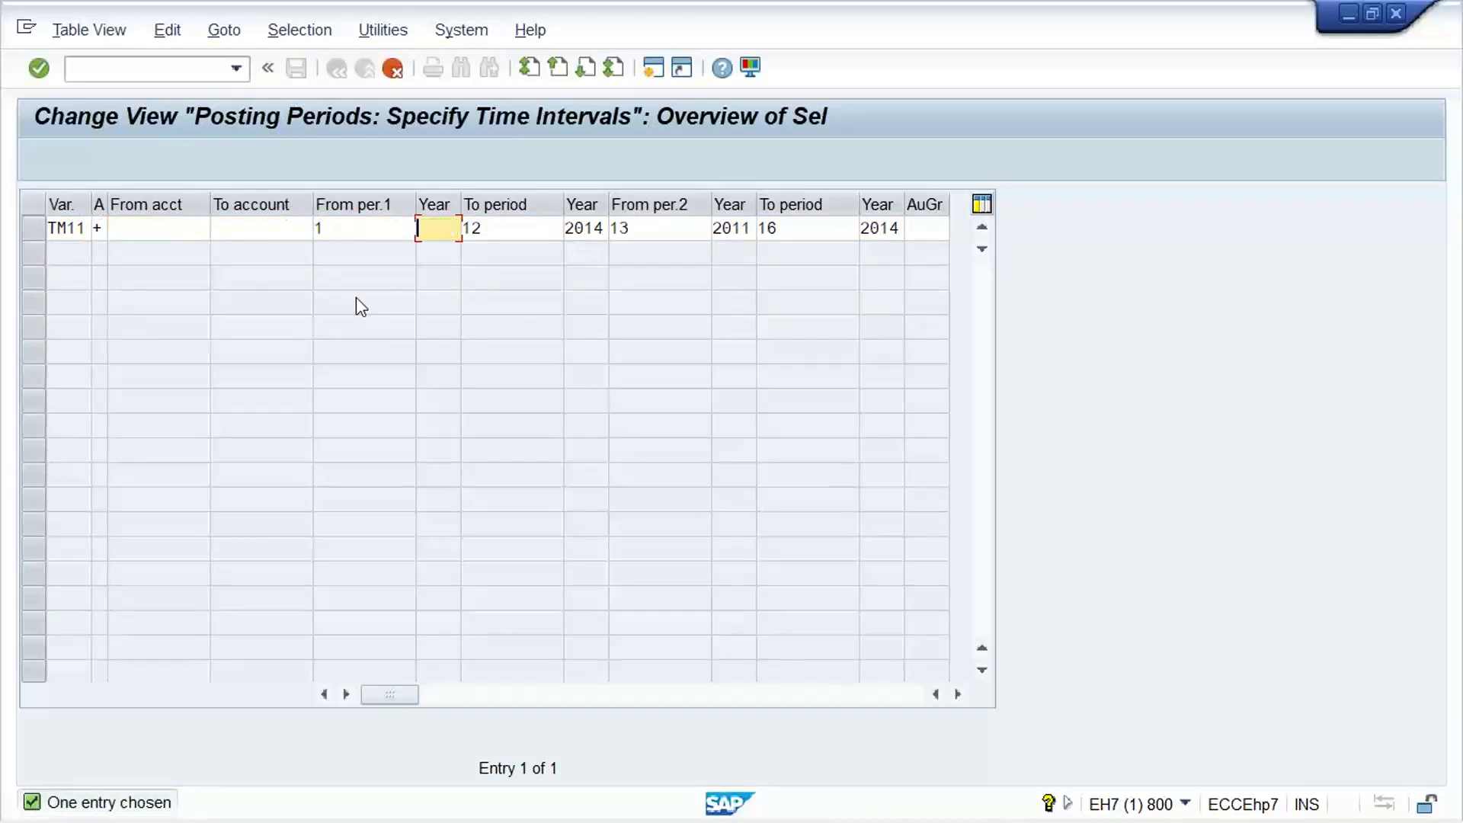
key("Tab")
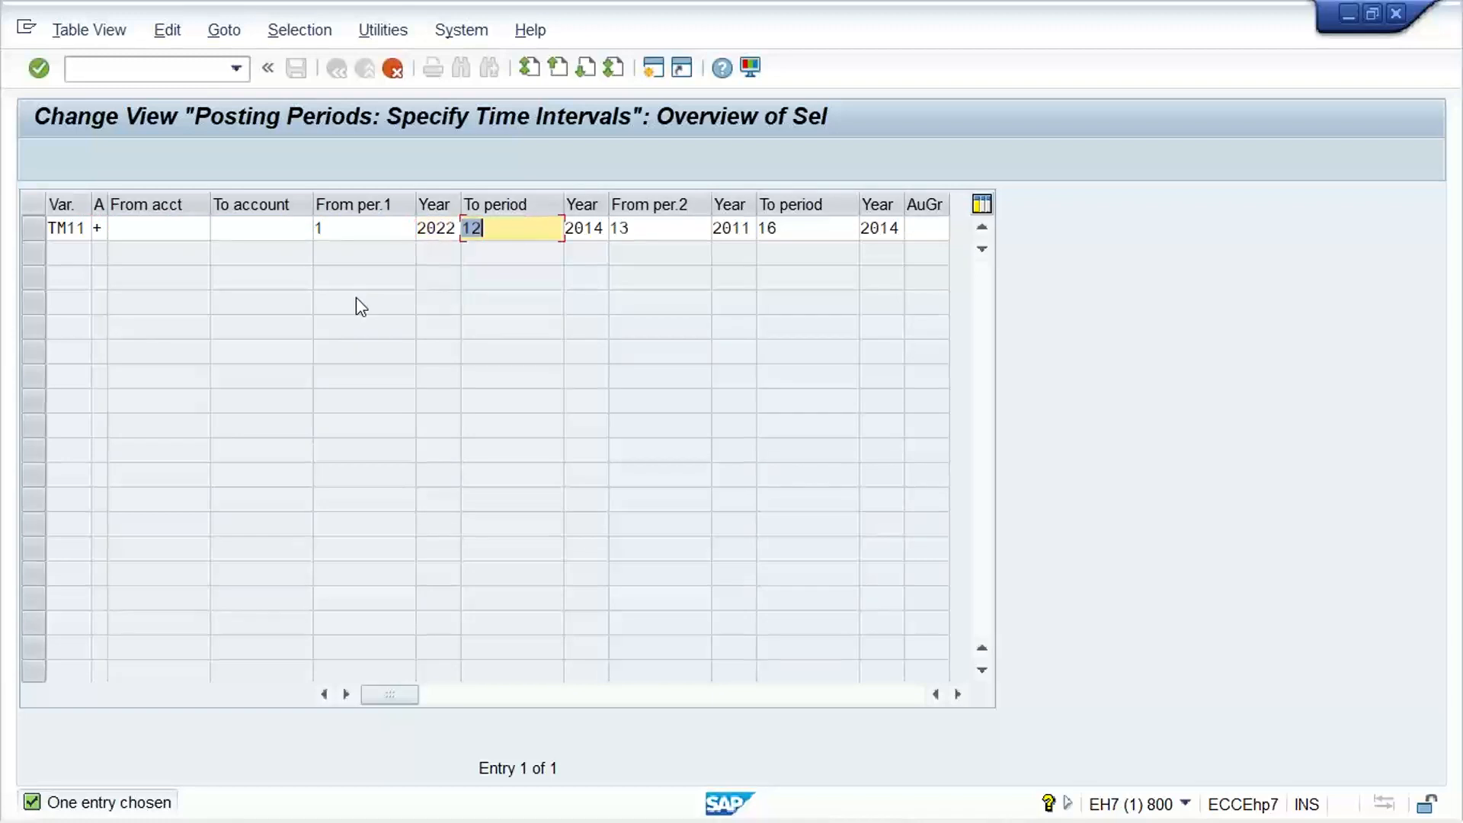
key("Tab")
type("2022")
Clear the periods and years of the second interval for variant TM11 and save the entry
key("Tab")
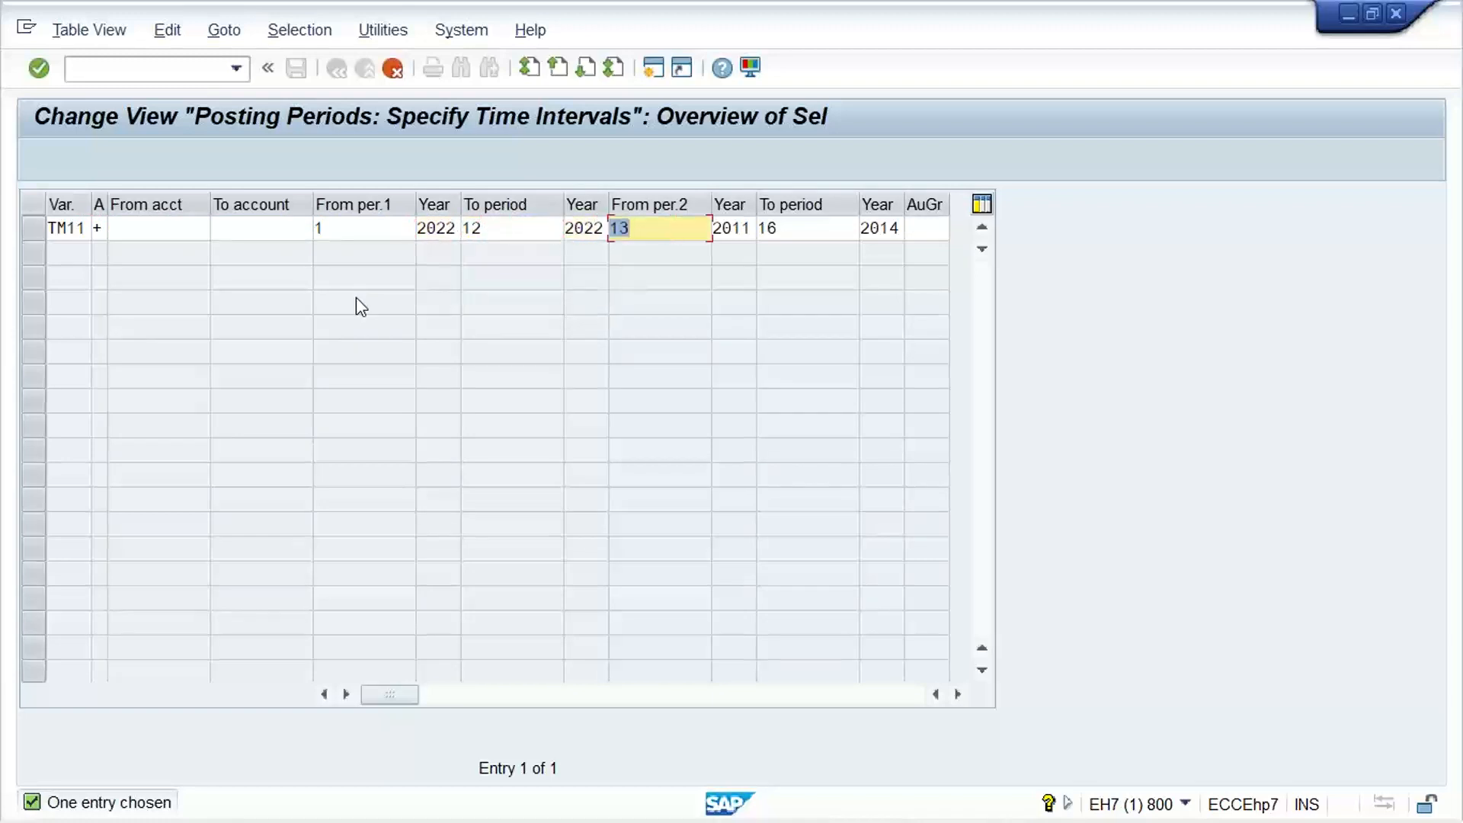
key("Delete")
key("Tab")
key("Delete")
key("Tab")
key("Delete")
key("Tab")
key("Delete")
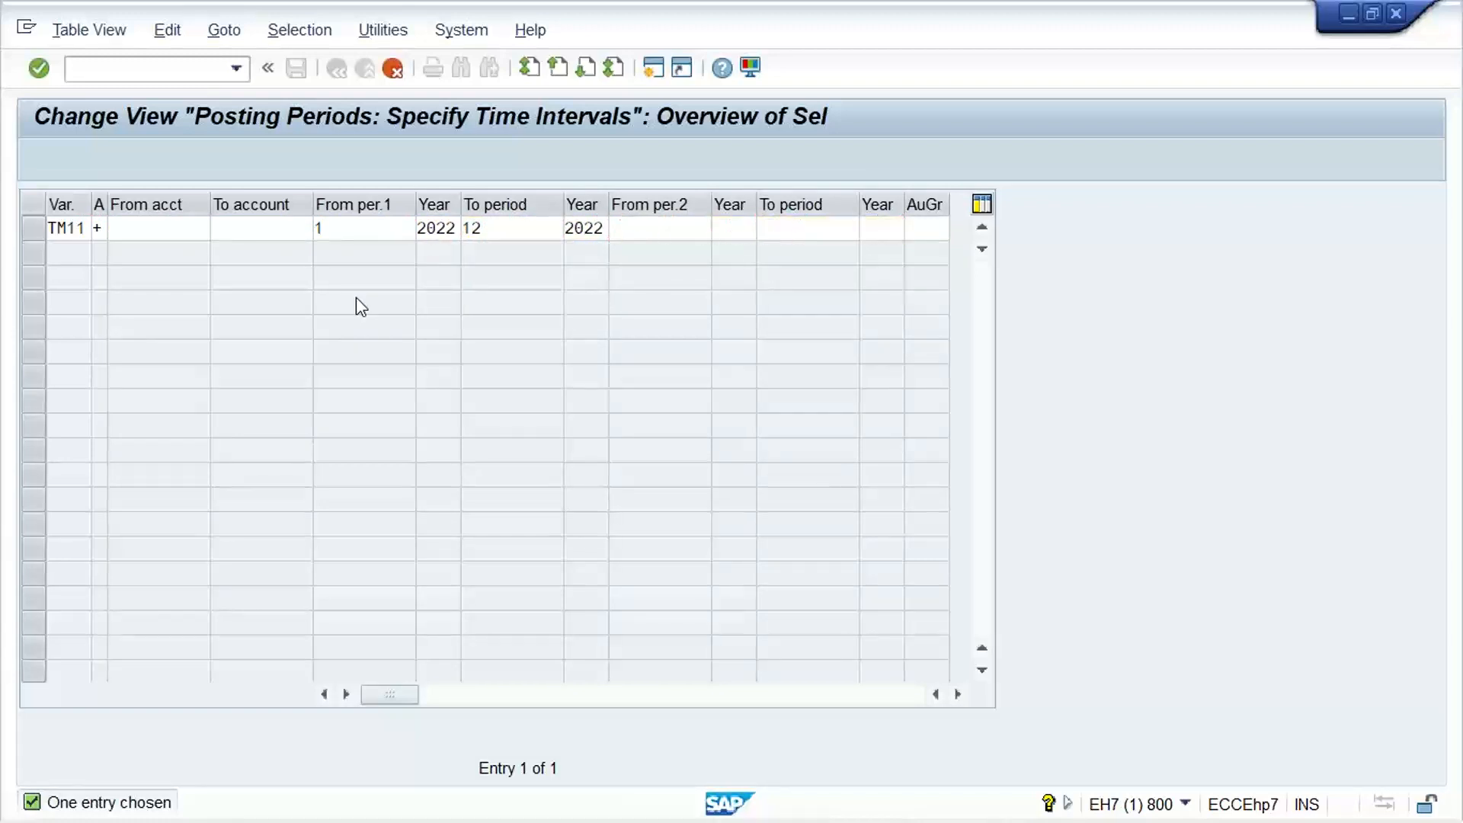
key("Return")
key("ctrl+s")
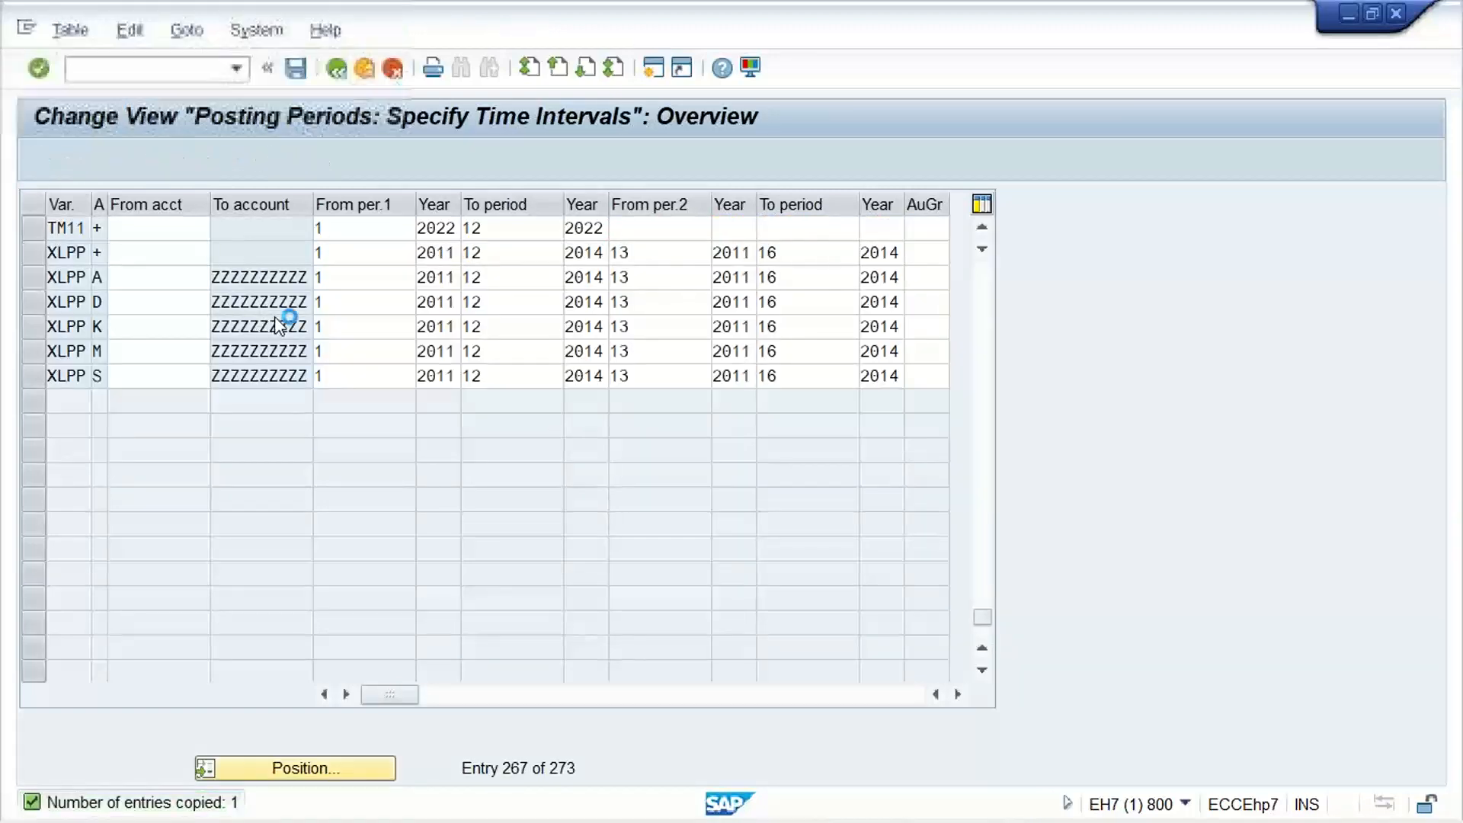
key("Return")
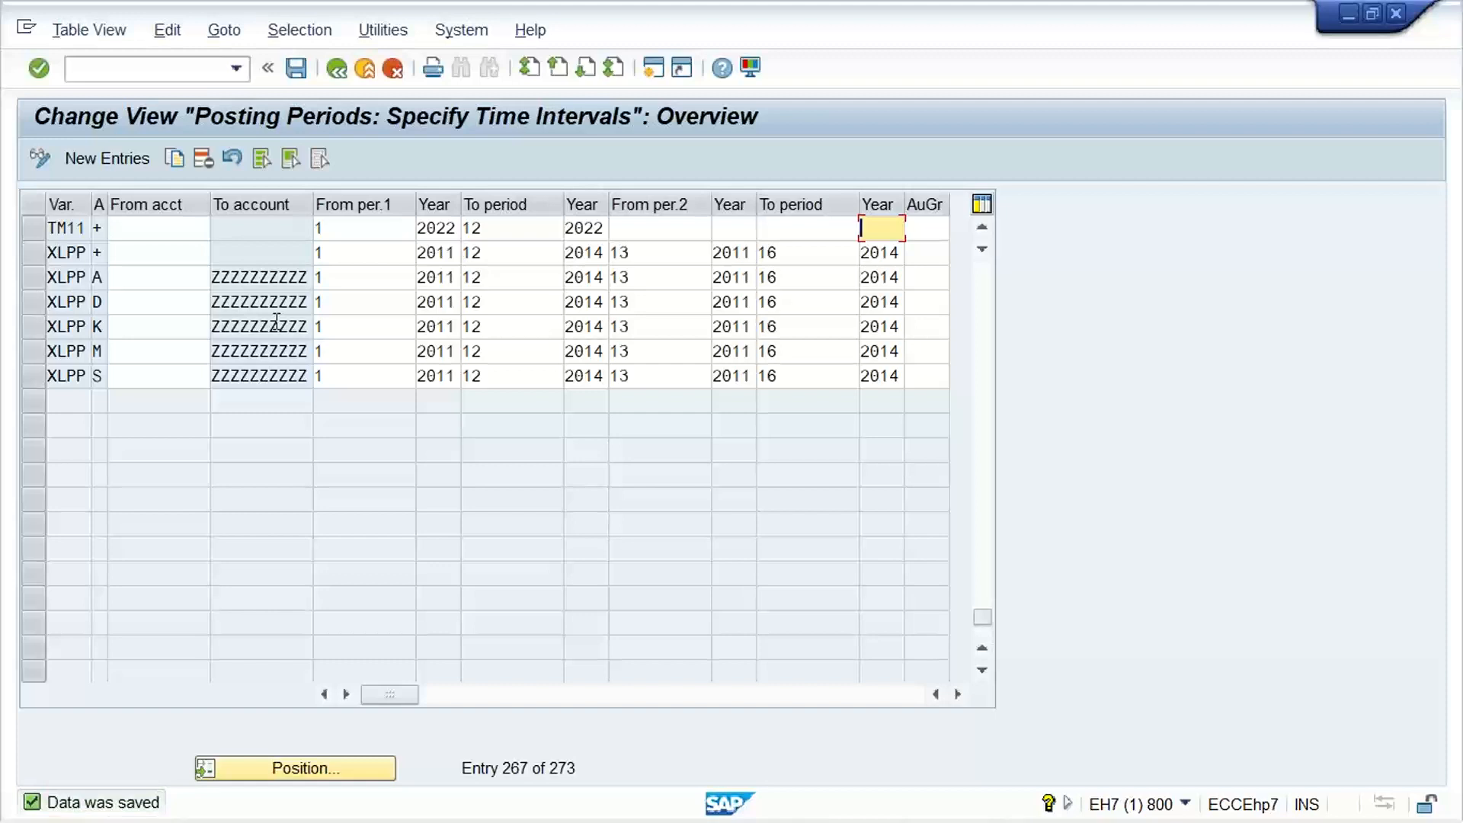
Run transaction OBC4 and start a copy of field status variant 0001 with the key TM11
left_click(149, 64)
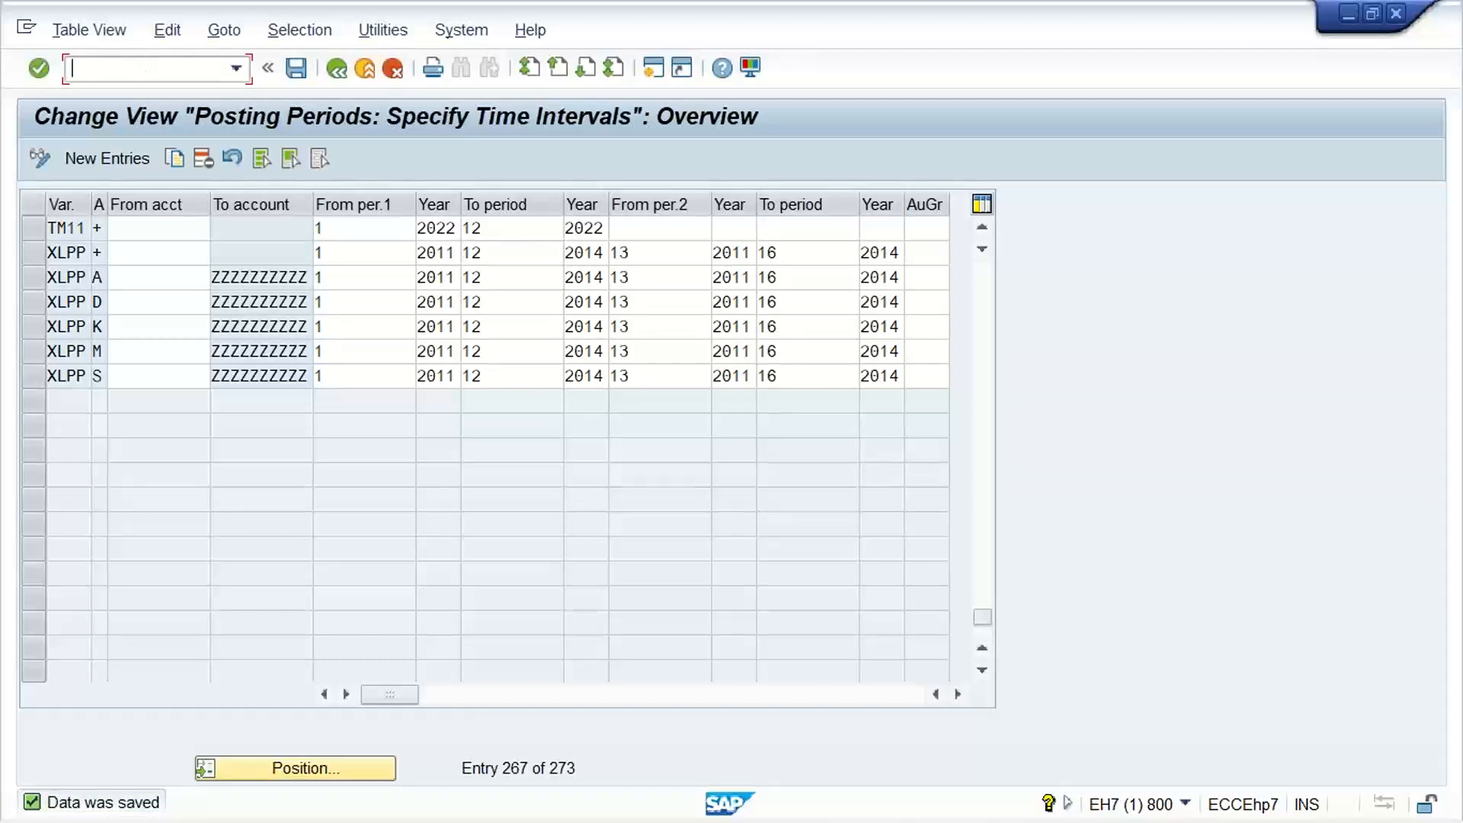
type("/NOBC4")
key("Return")
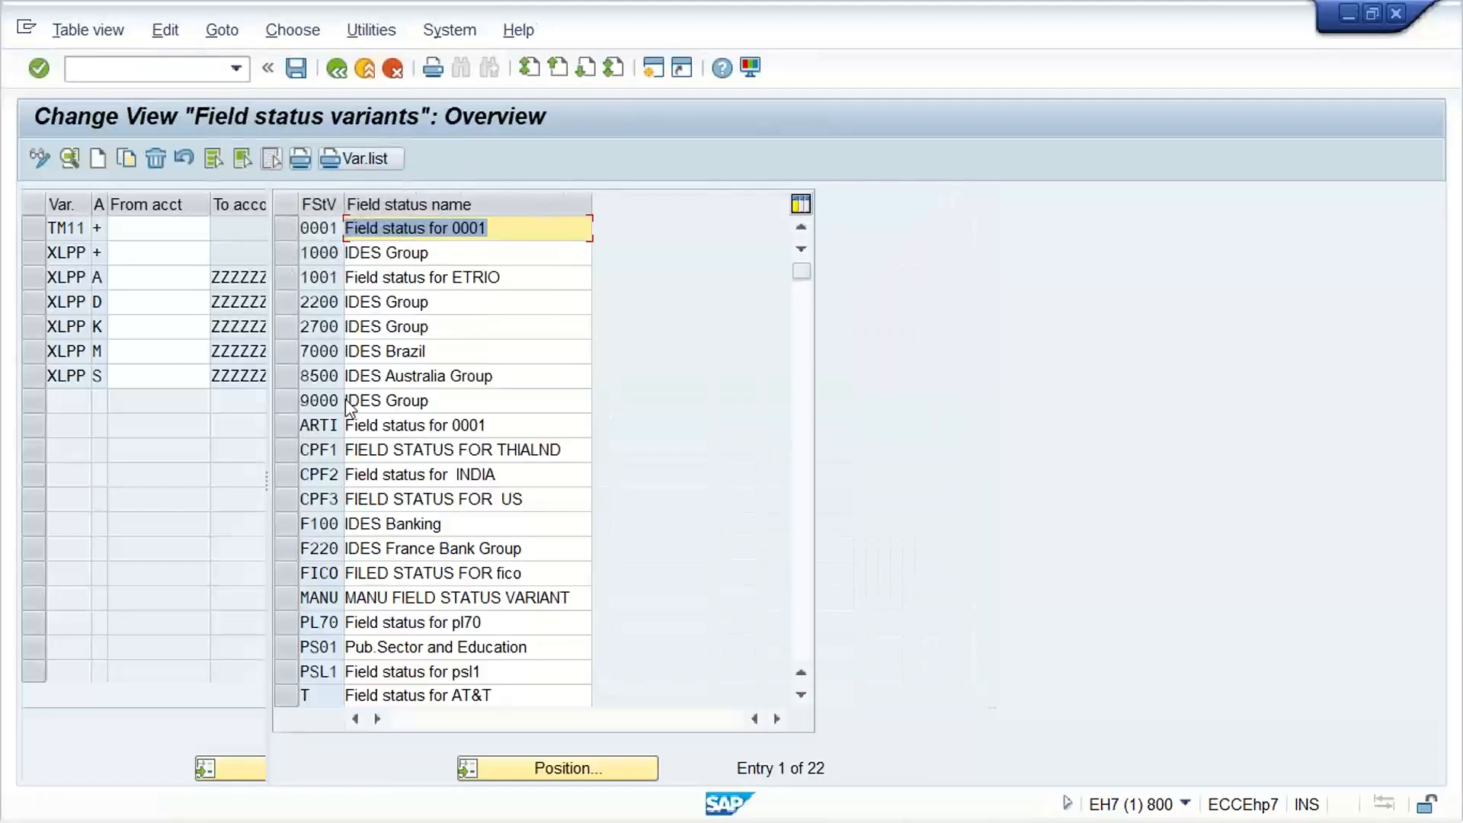
left_click(281, 228)
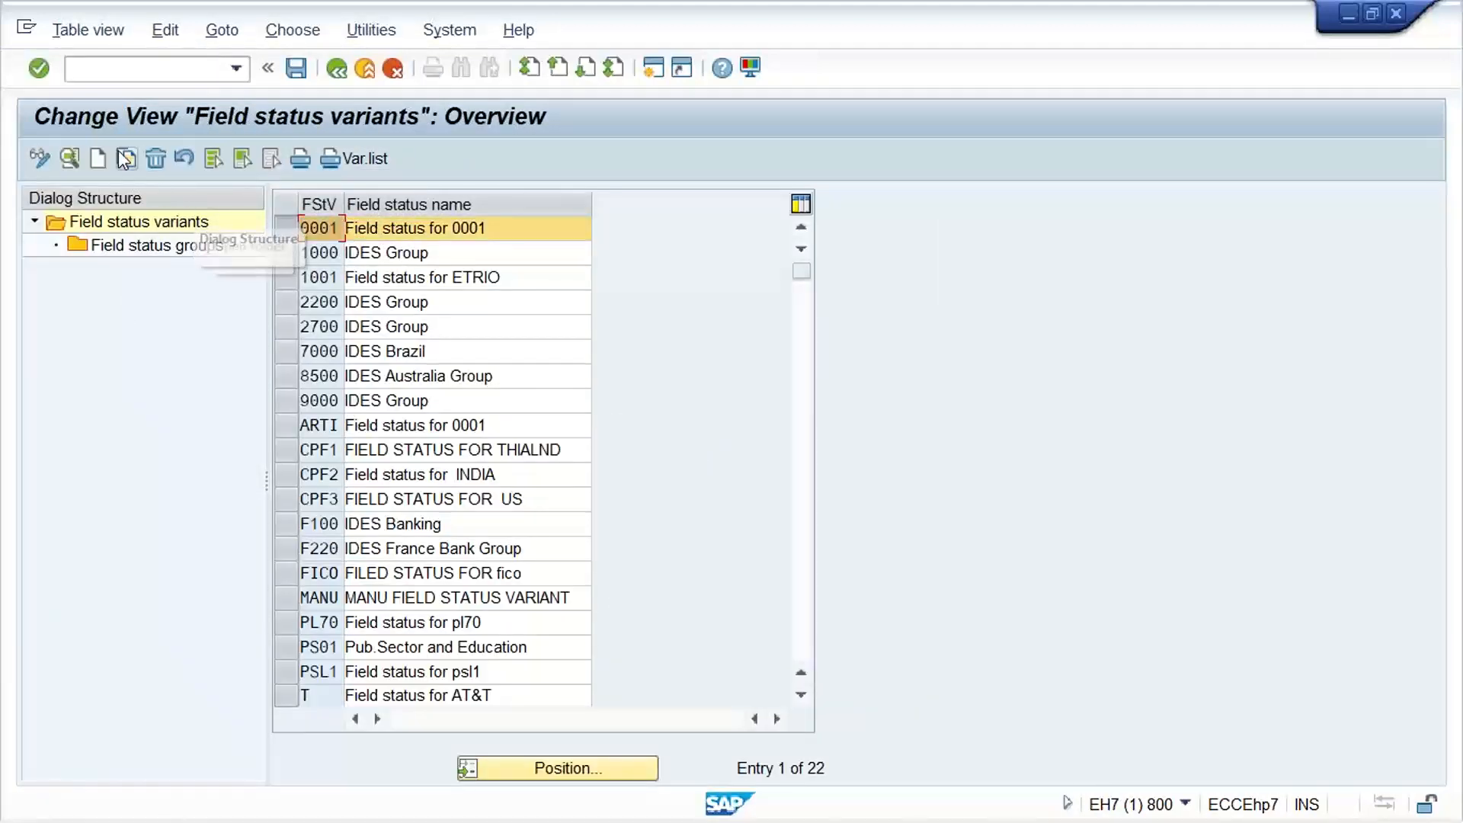
left_click(126, 158)
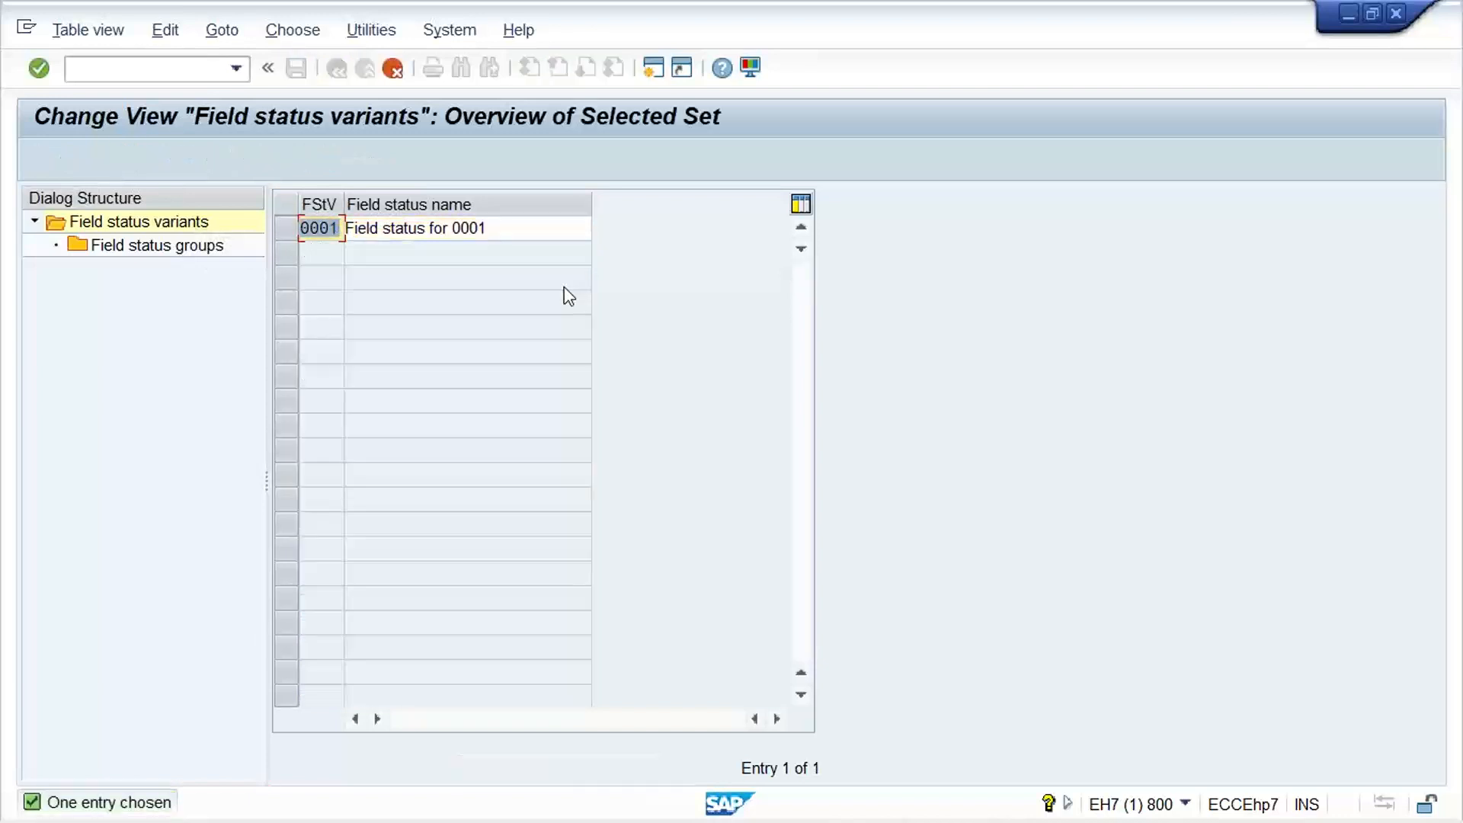
type("TM11")
key("Tab")
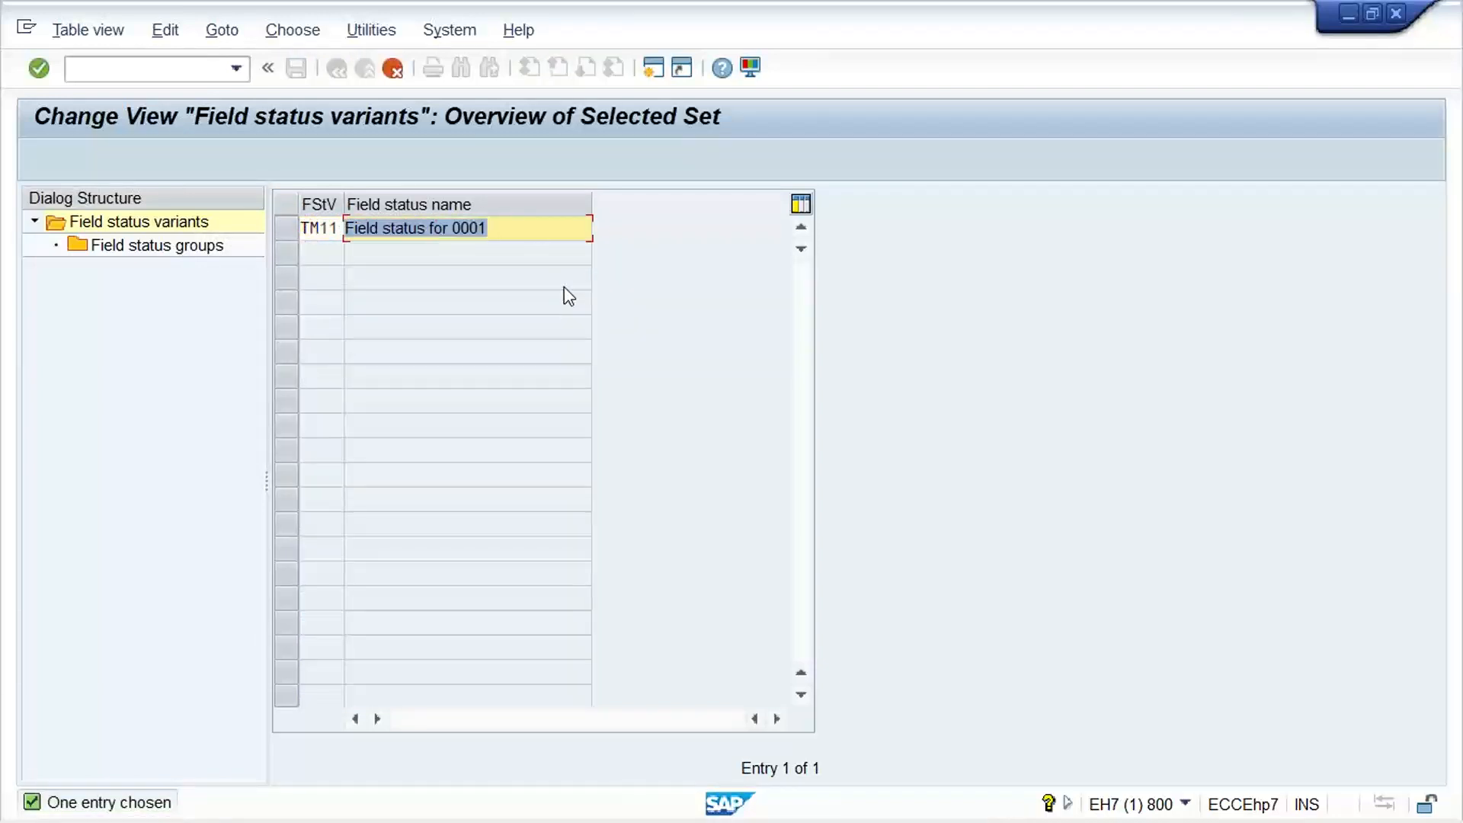
Name the copy Field status for TM11, copy all dependent entries, and save it in customizing request EH7K900018
key("Right")
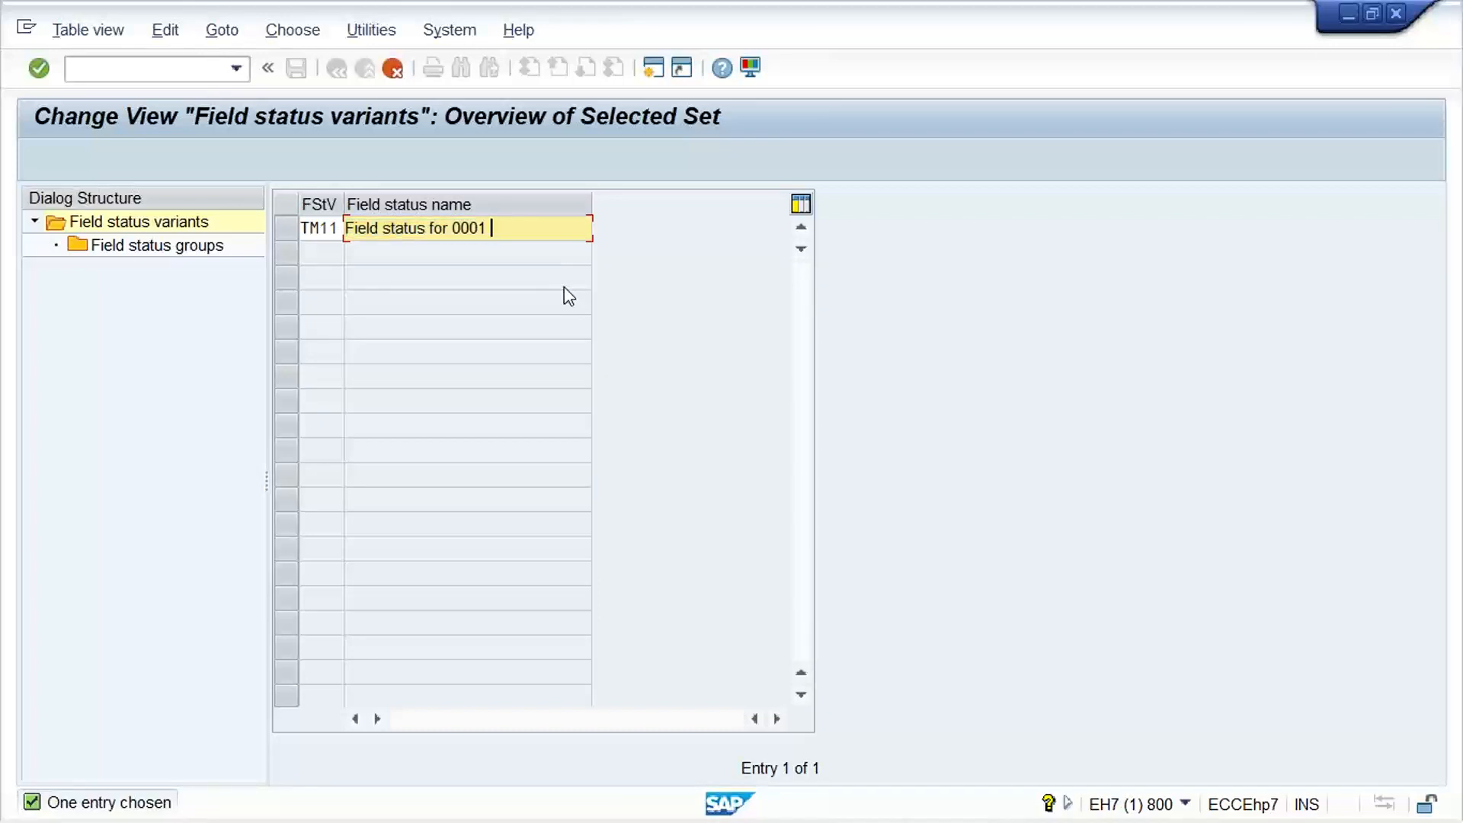
key("BackSpace")
key("BackSpace")
key("BackSpace")
type("TM")
key("Return")
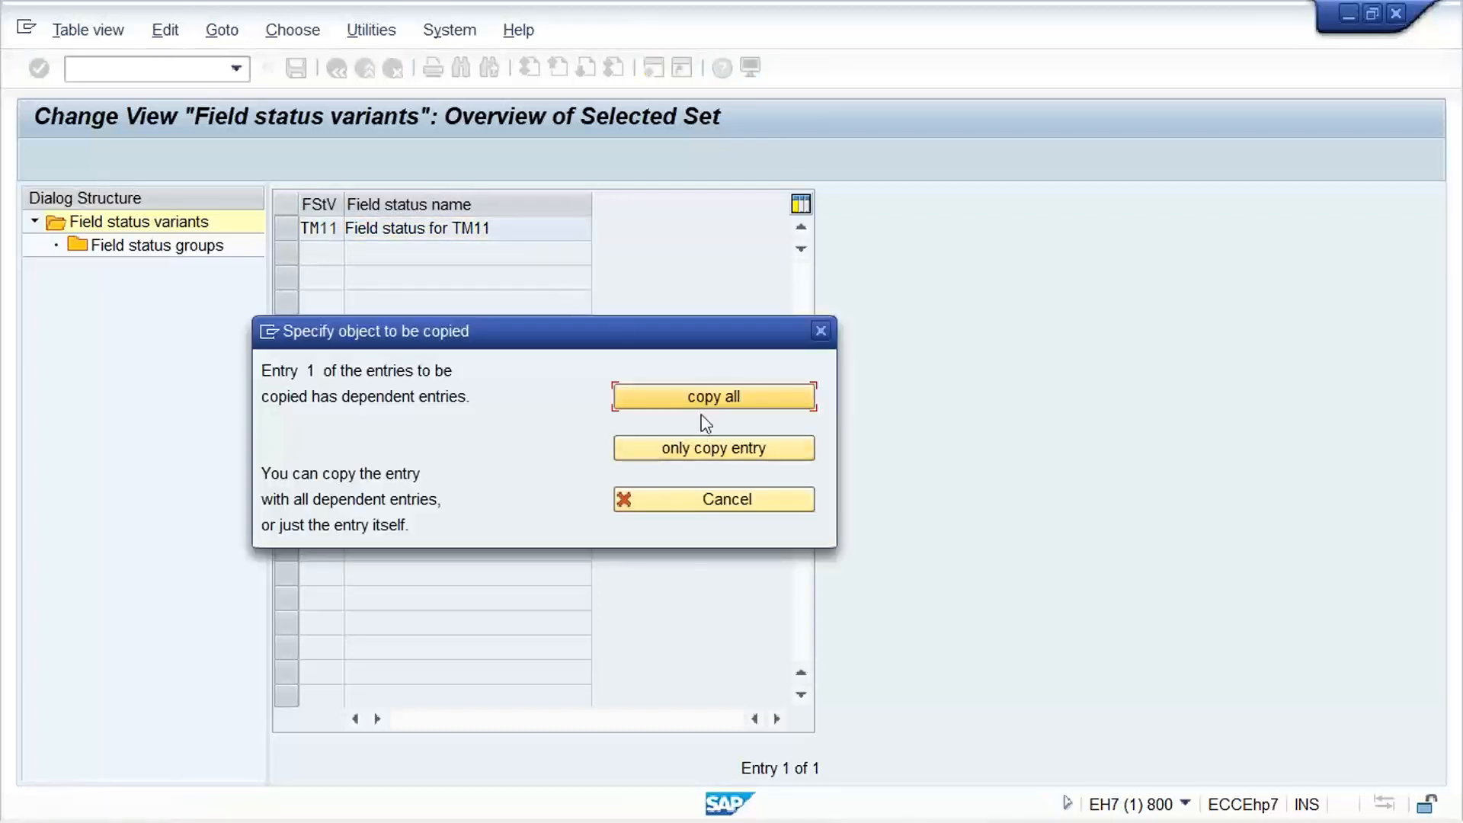
left_click(715, 396)
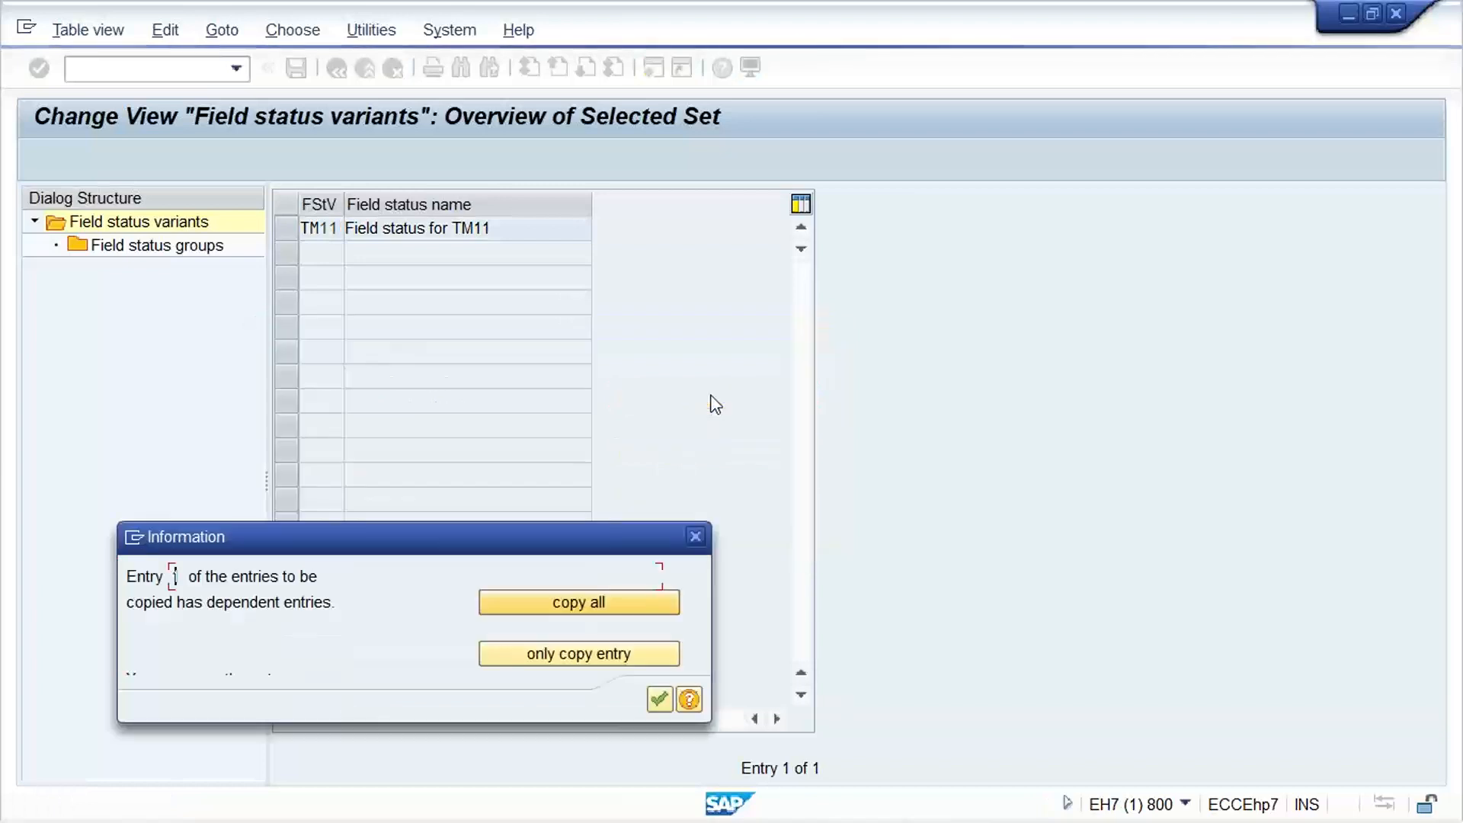
key("Return")
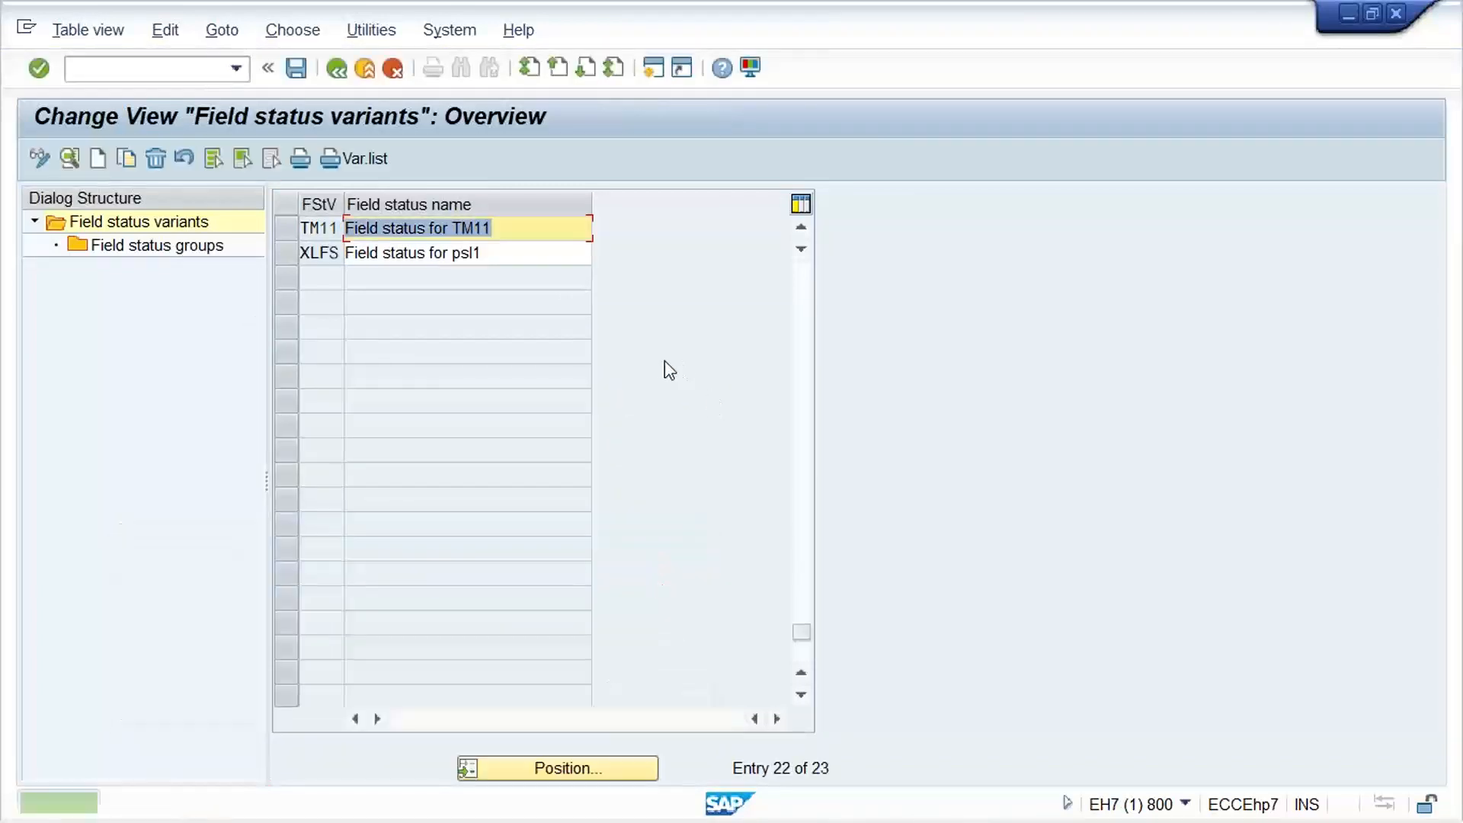
key("ctrl+s")
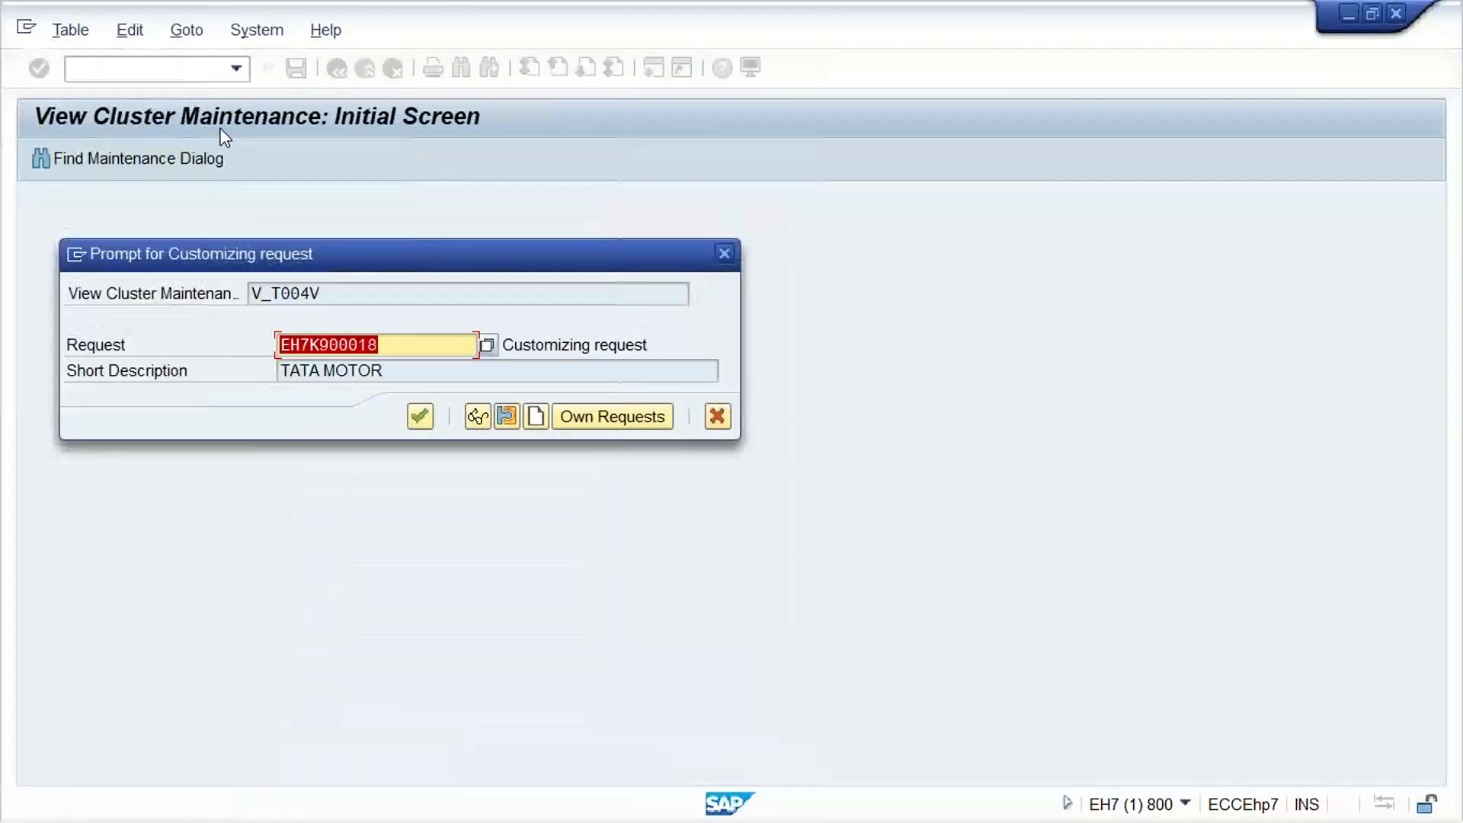
key("Return")
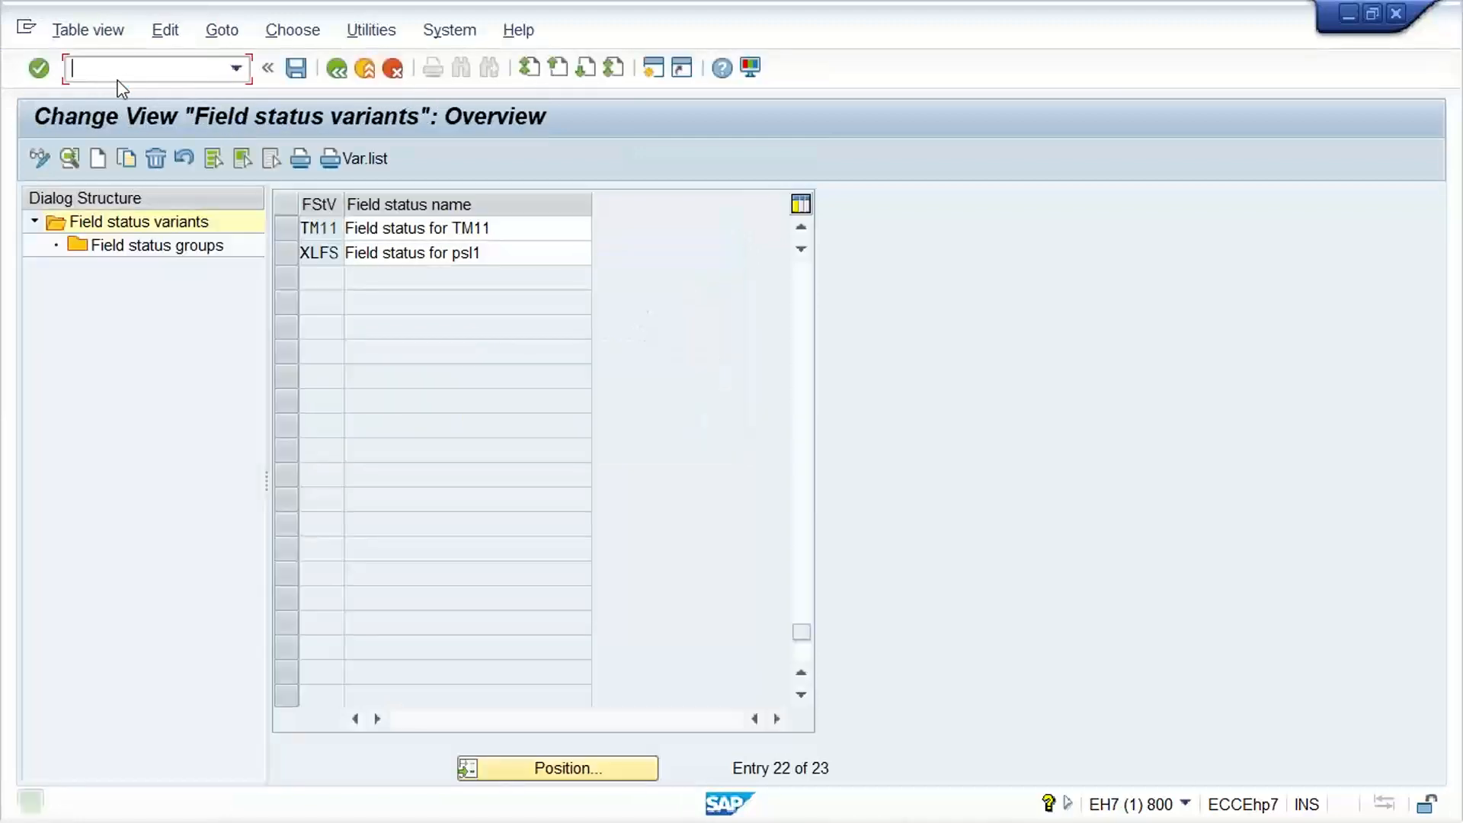
Run transaction OBC5 and position the field status variant assignment list at company code TM11
type("/NOBC5")
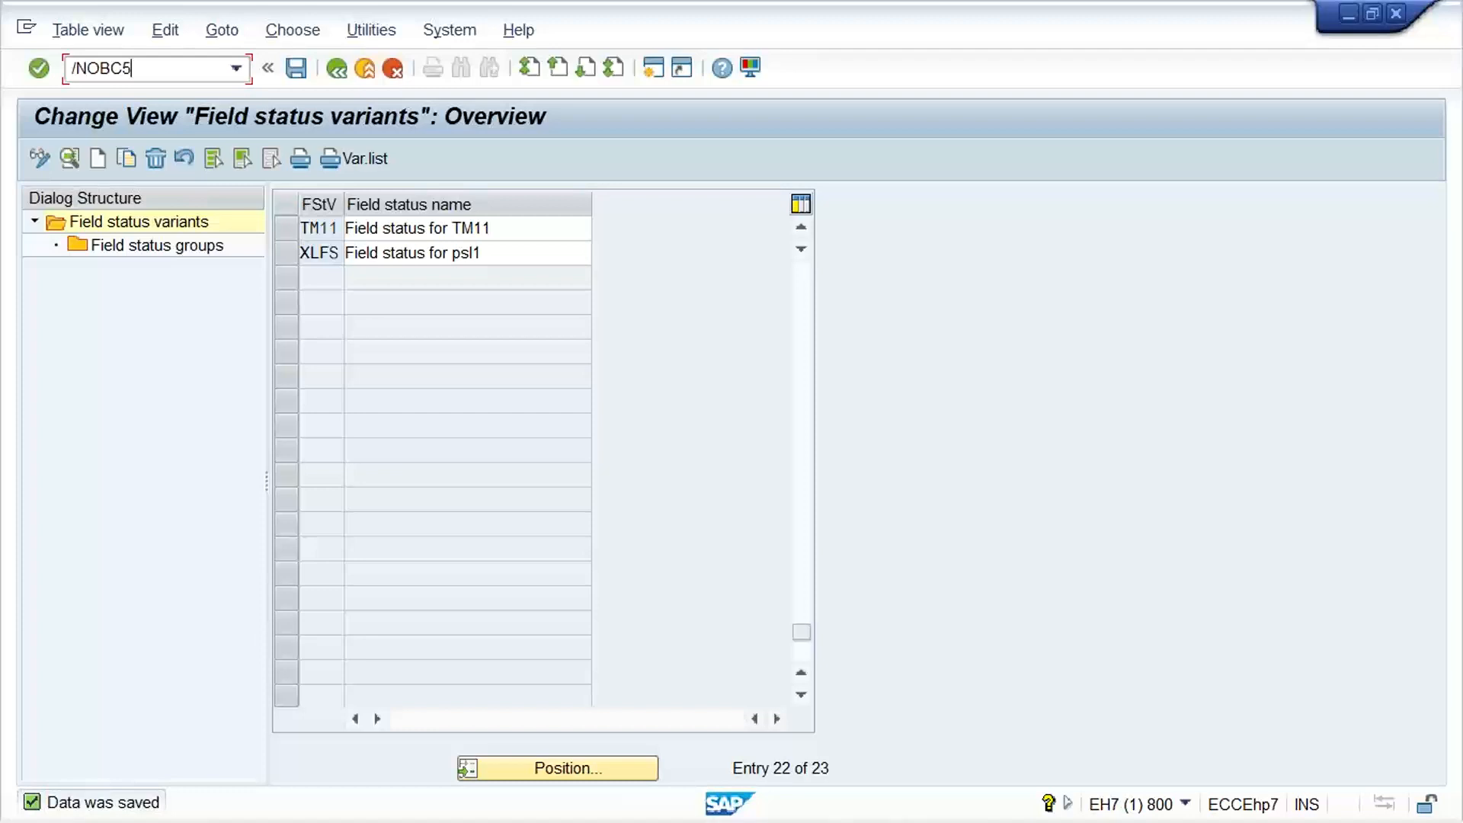
key("Return")
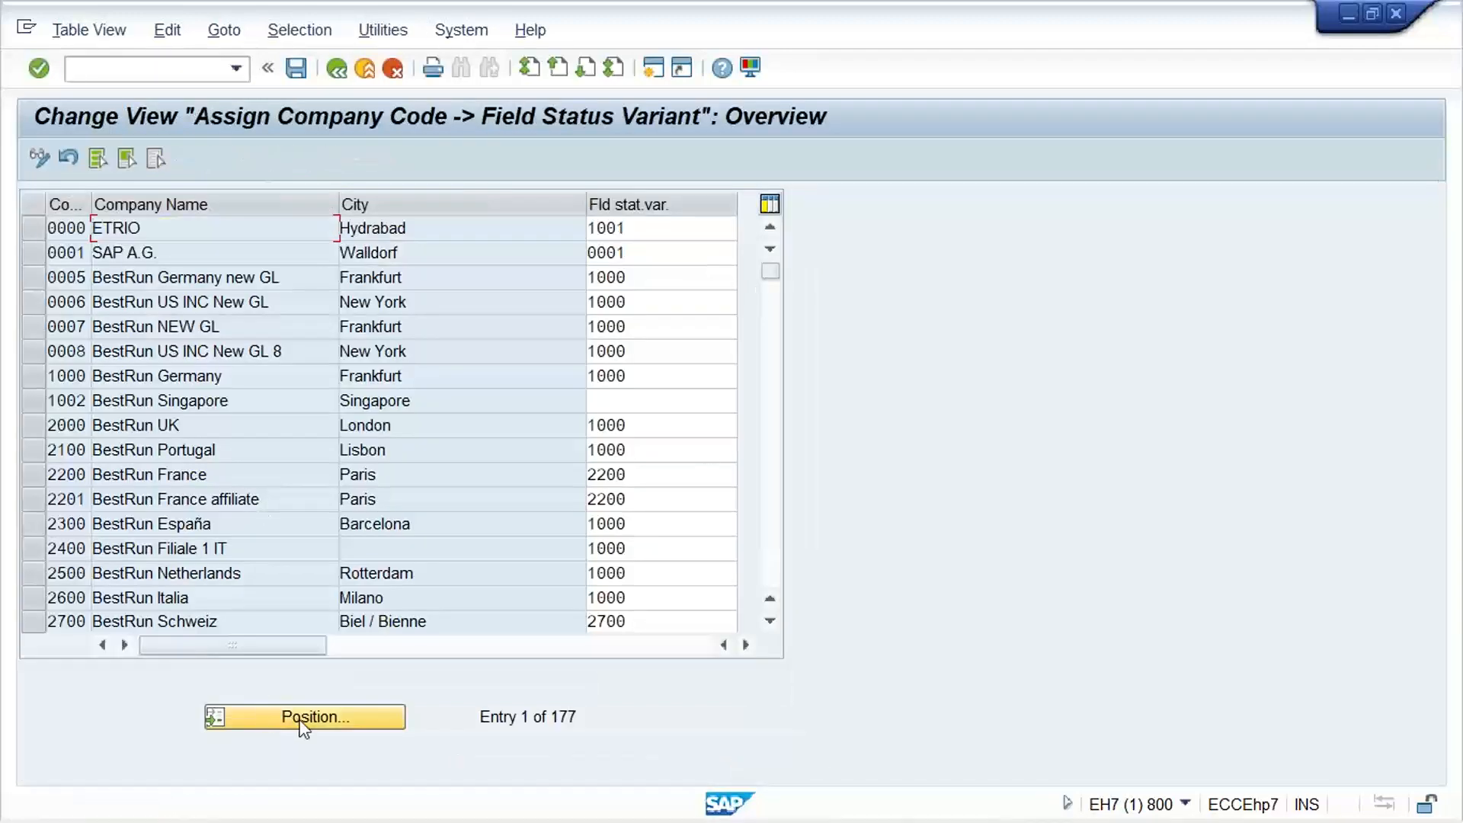
left_click(303, 720)
type("TM1")
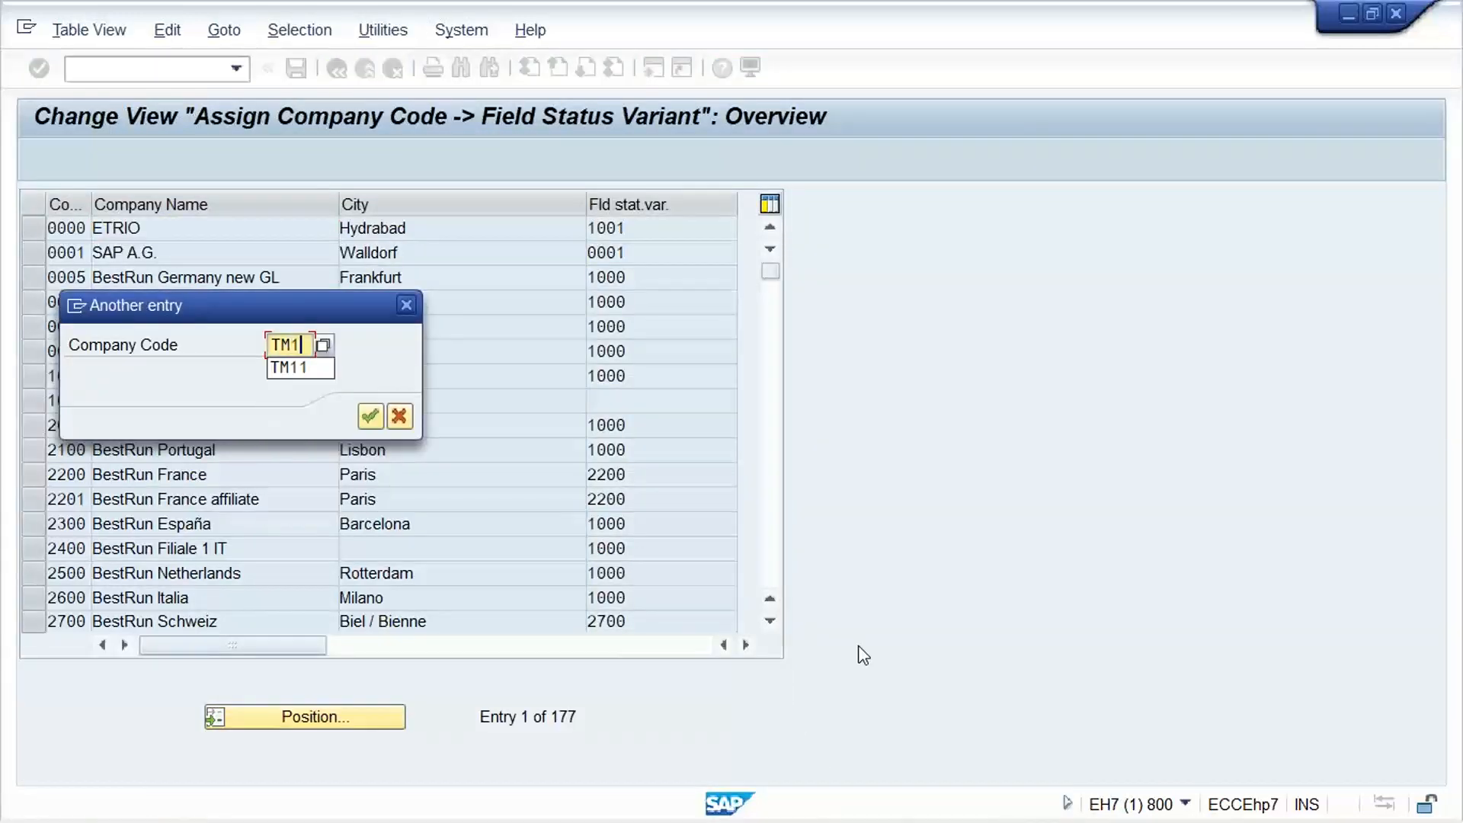
type("1")
key("Return")
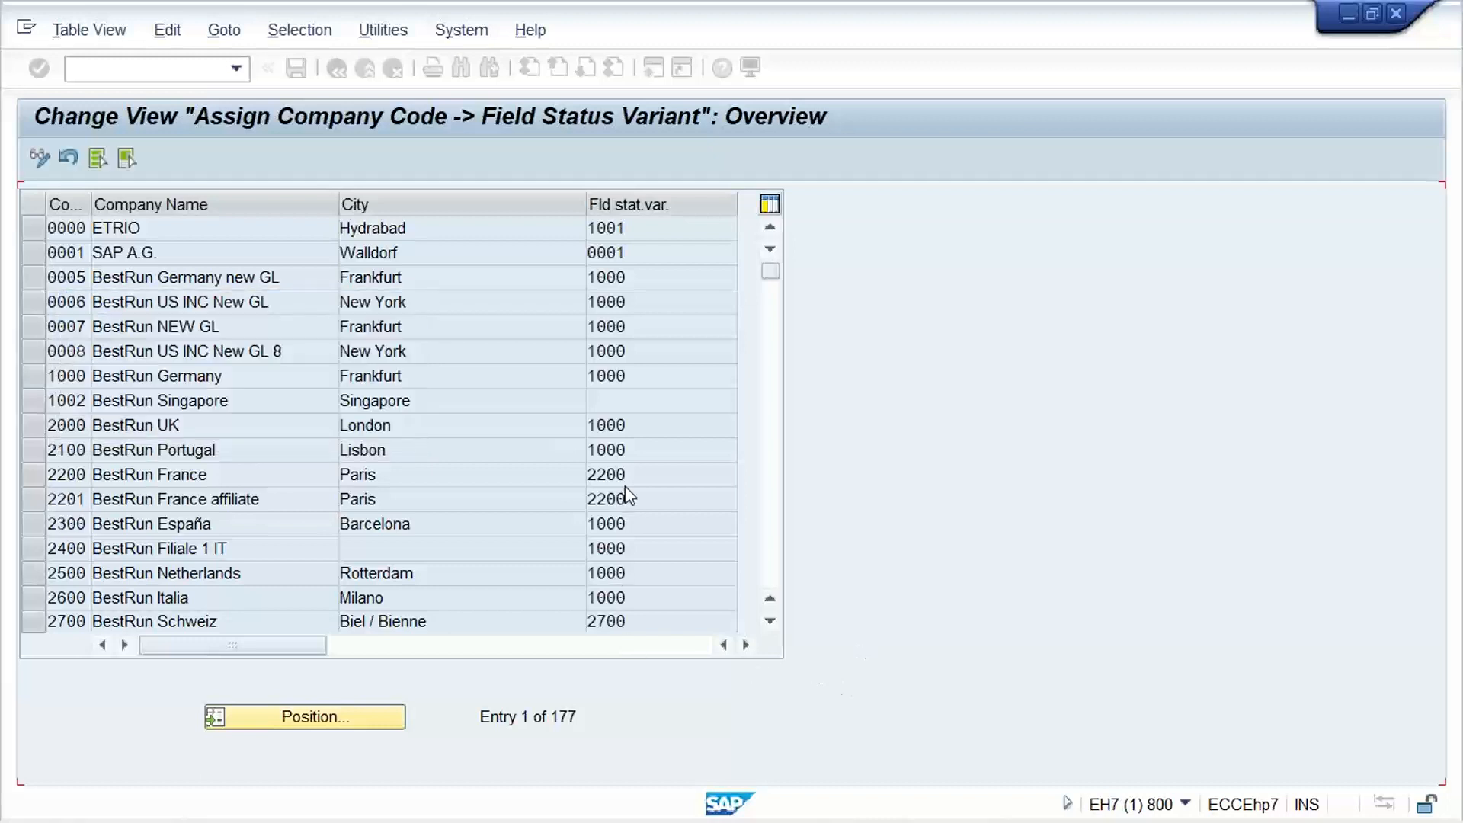
Assign field status variant TM11 to company code TM11 and save it with the customizing request
left_click(660, 240)
type("TM11")
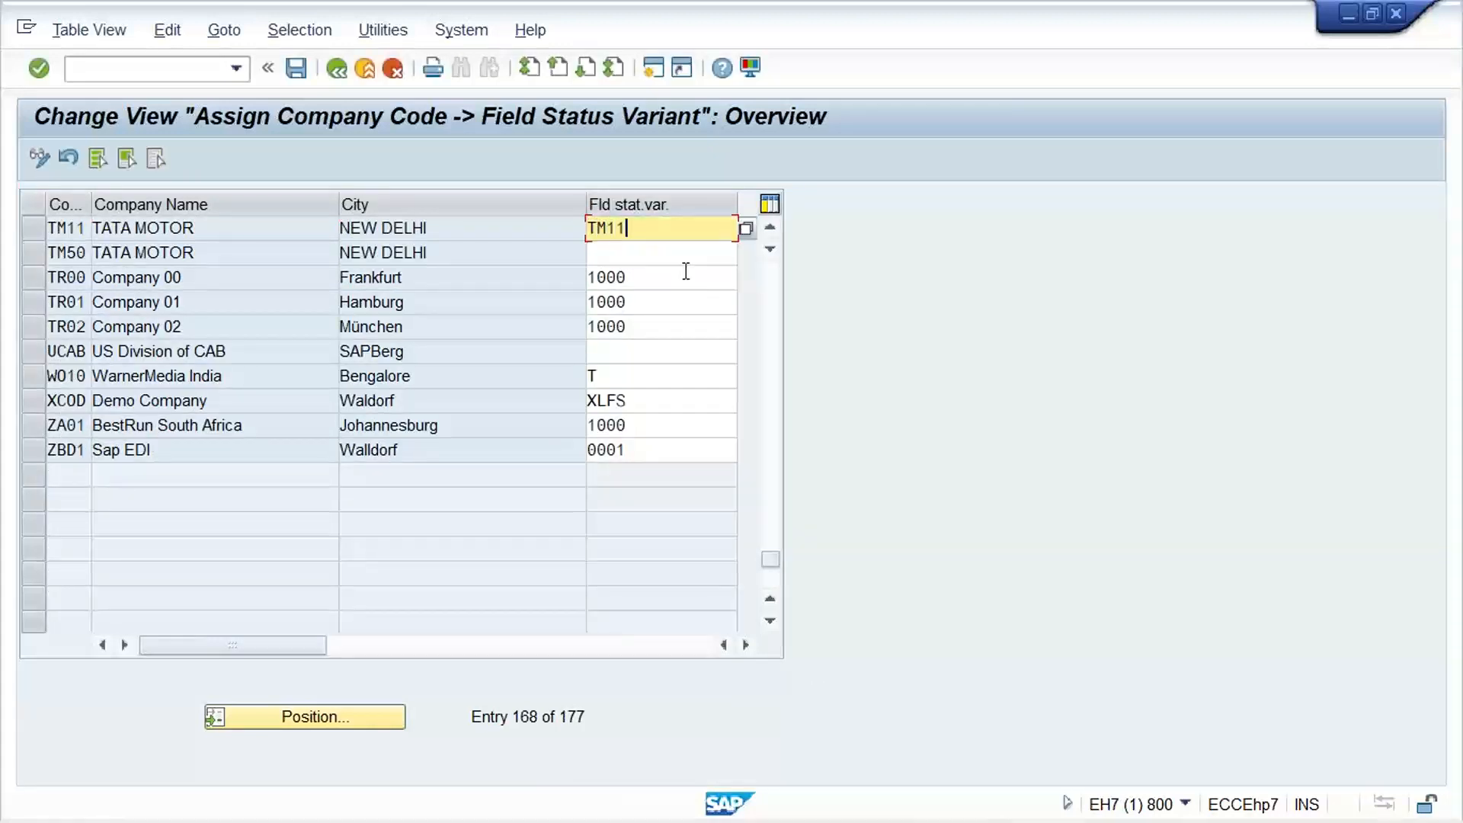
key("Return")
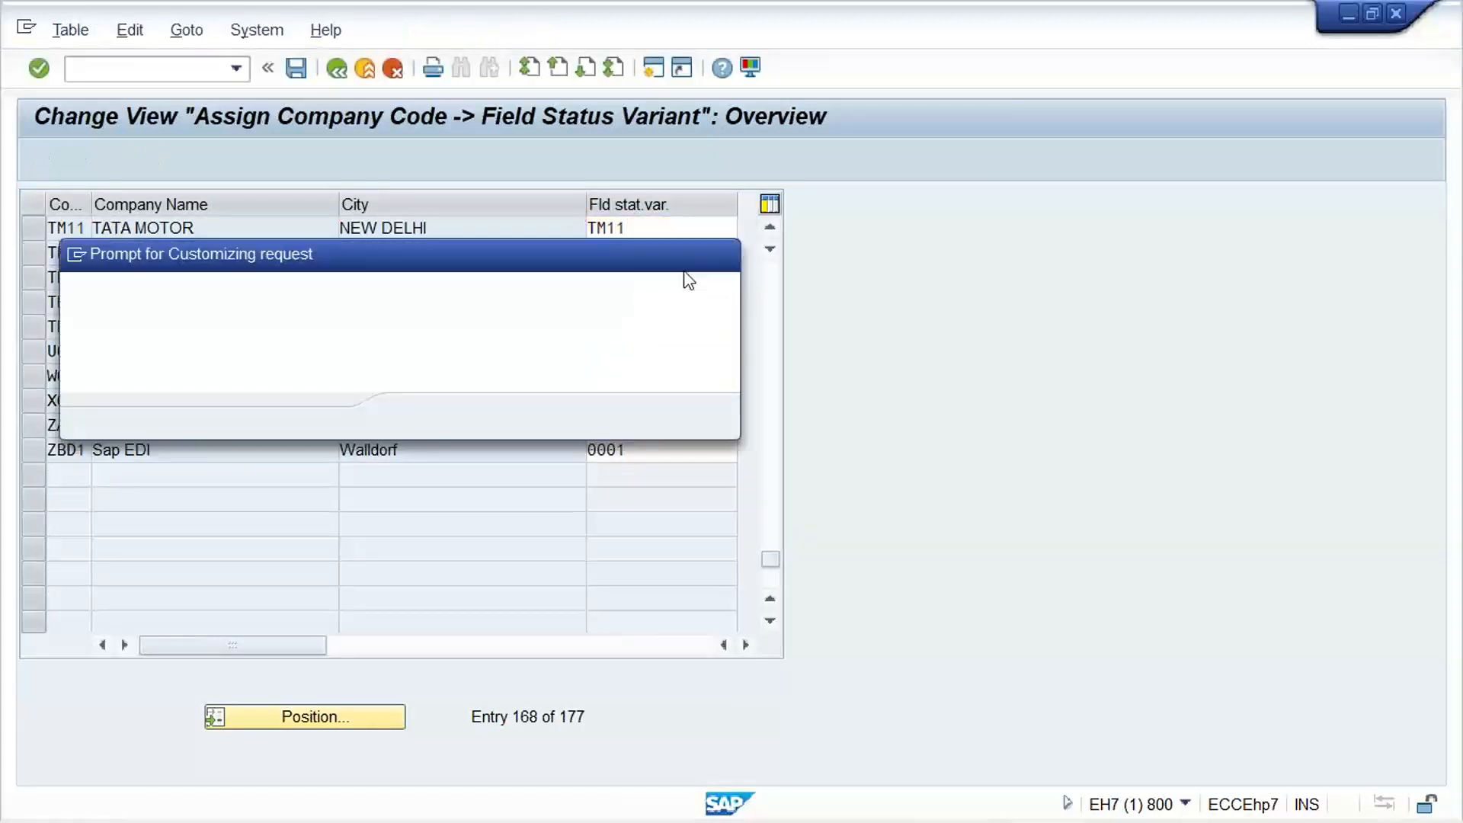
key("Return")
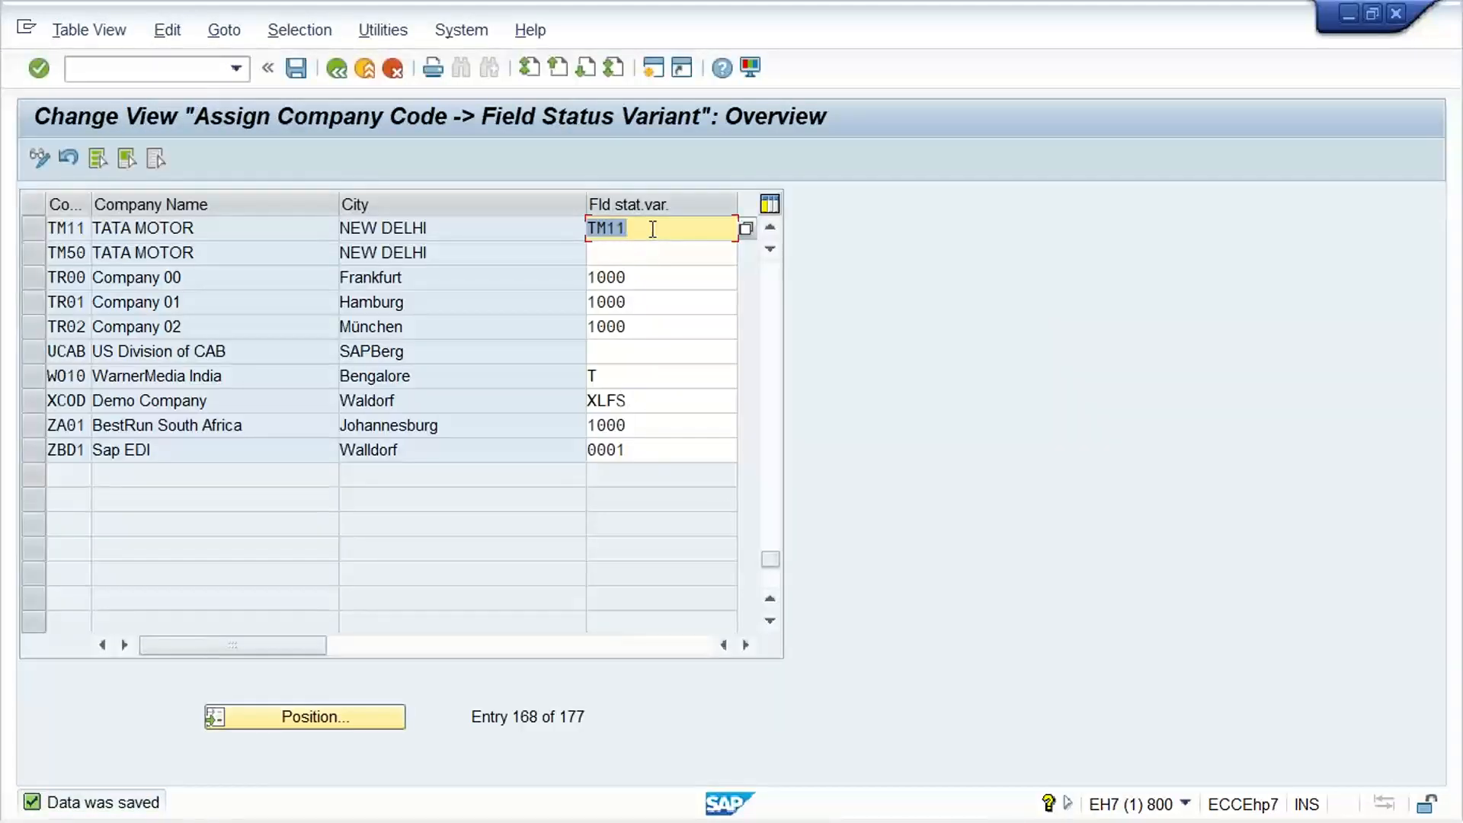
key("ctrl+s")
Open number range maintenance for accounting documents and open the intervals of company code TM11 for editing
left_click(184, 82)
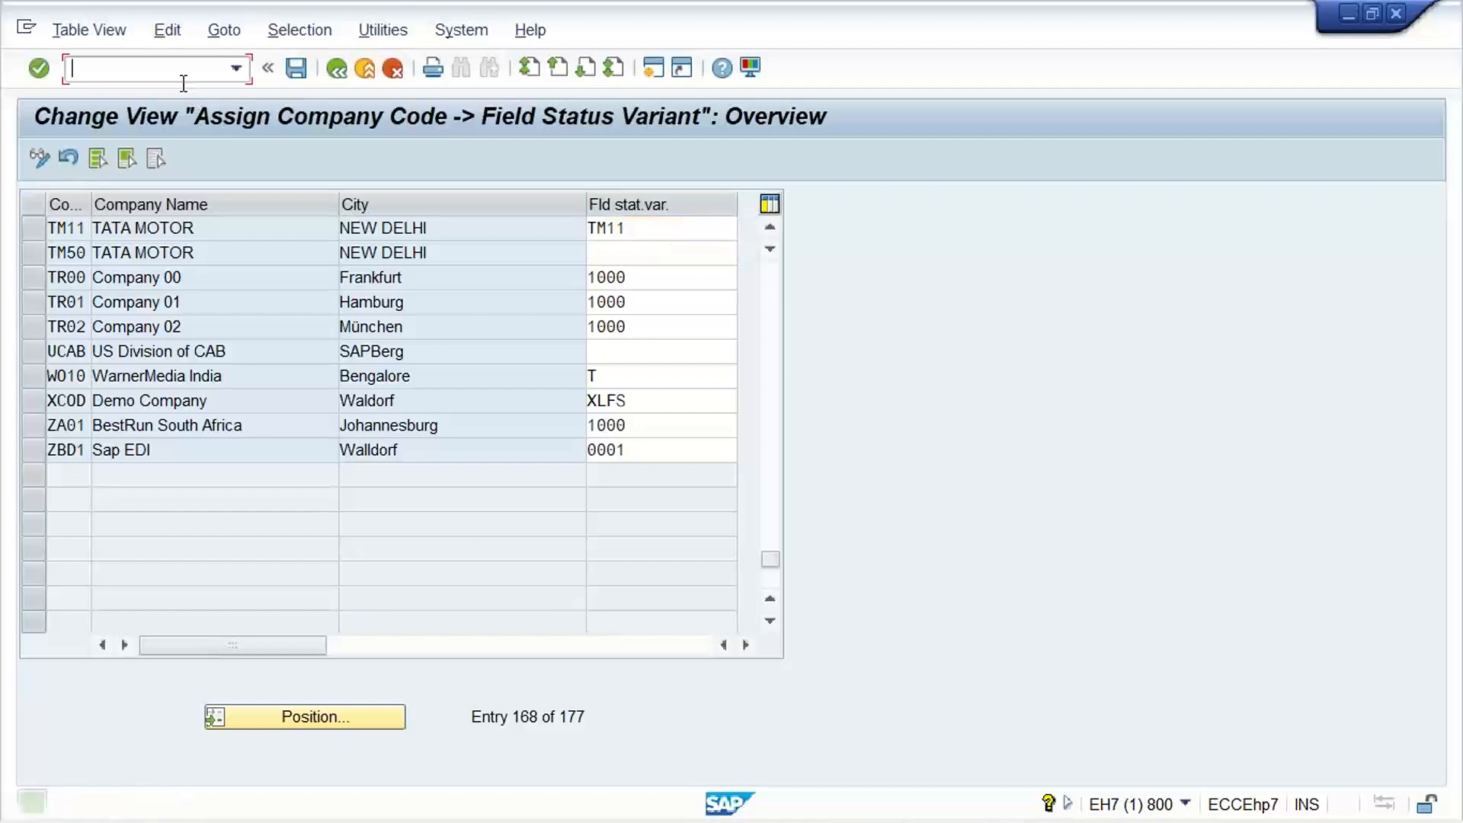
type("/NFBN1")
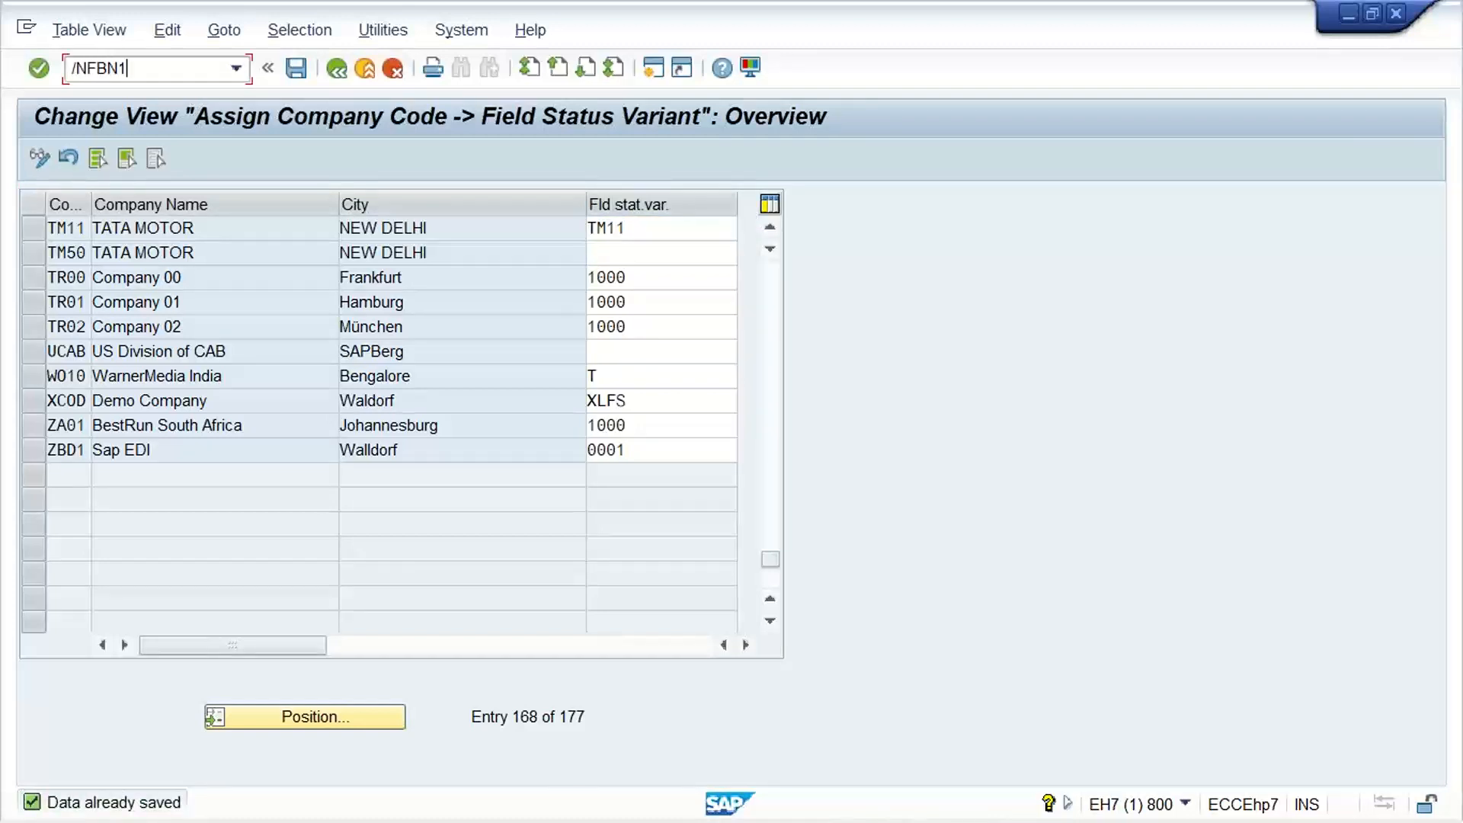
key("Return")
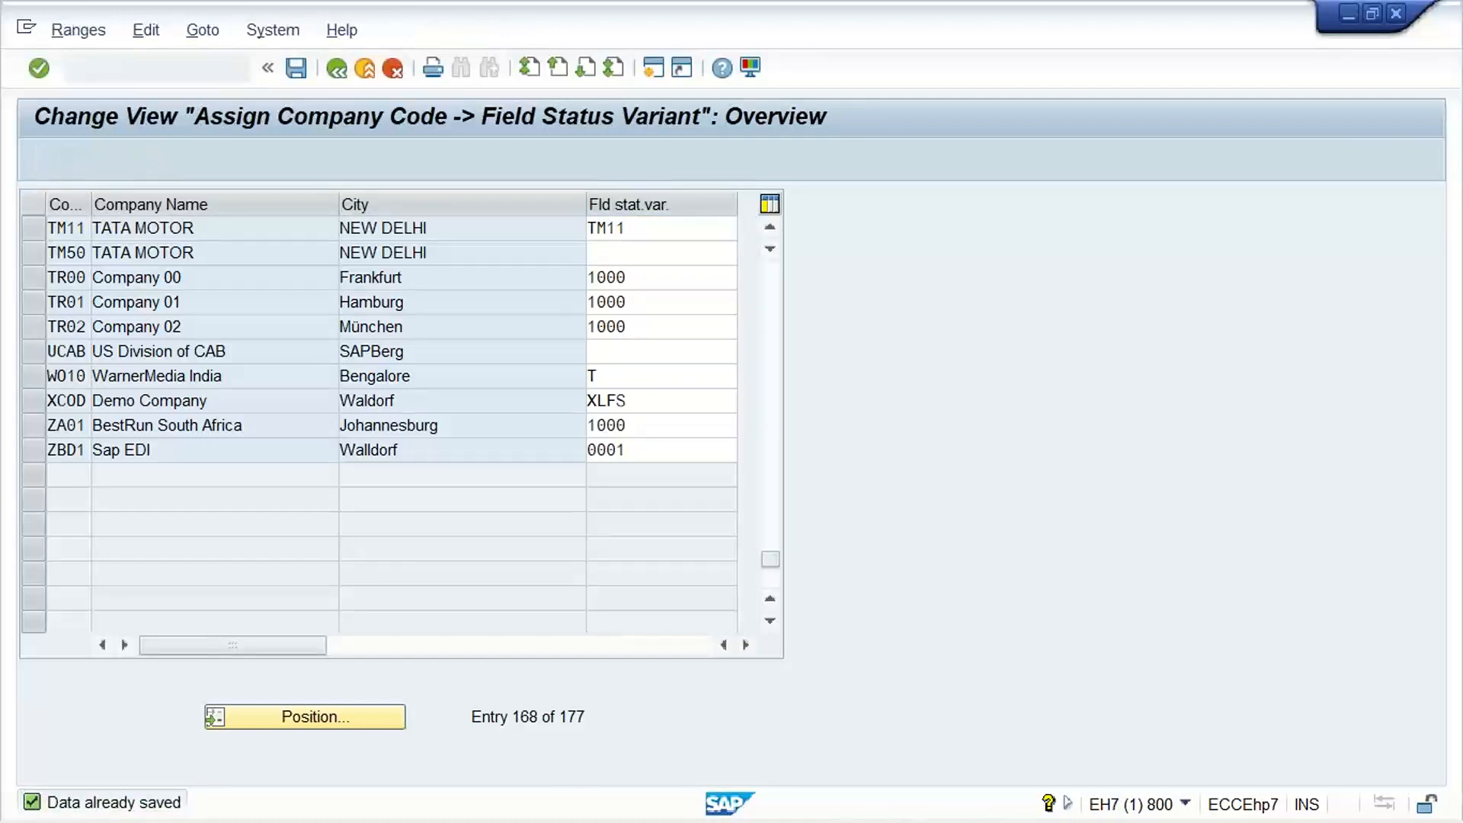
type("TM")
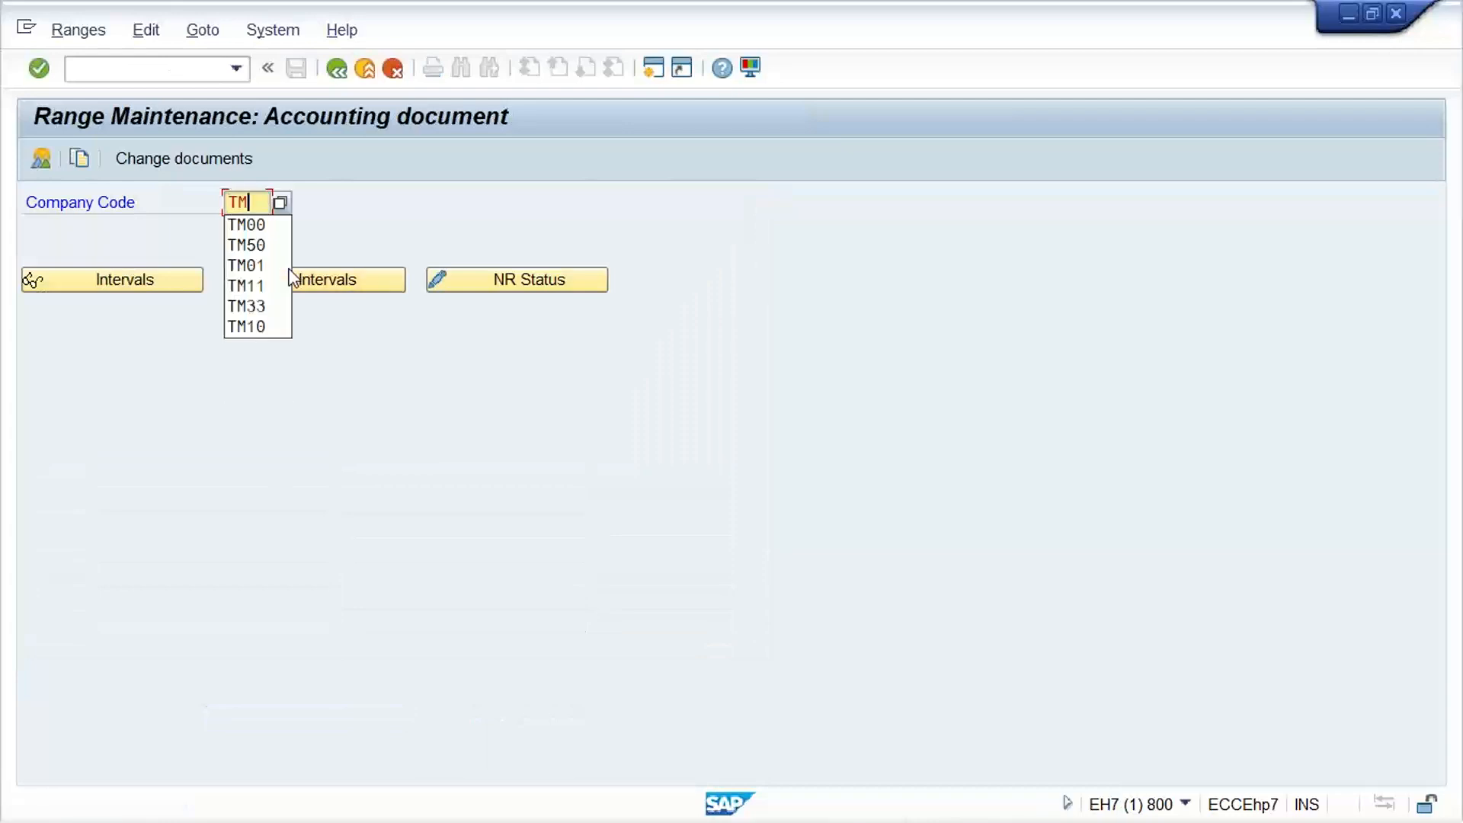
type("0")
key("BackSpace")
key("BackSpace")
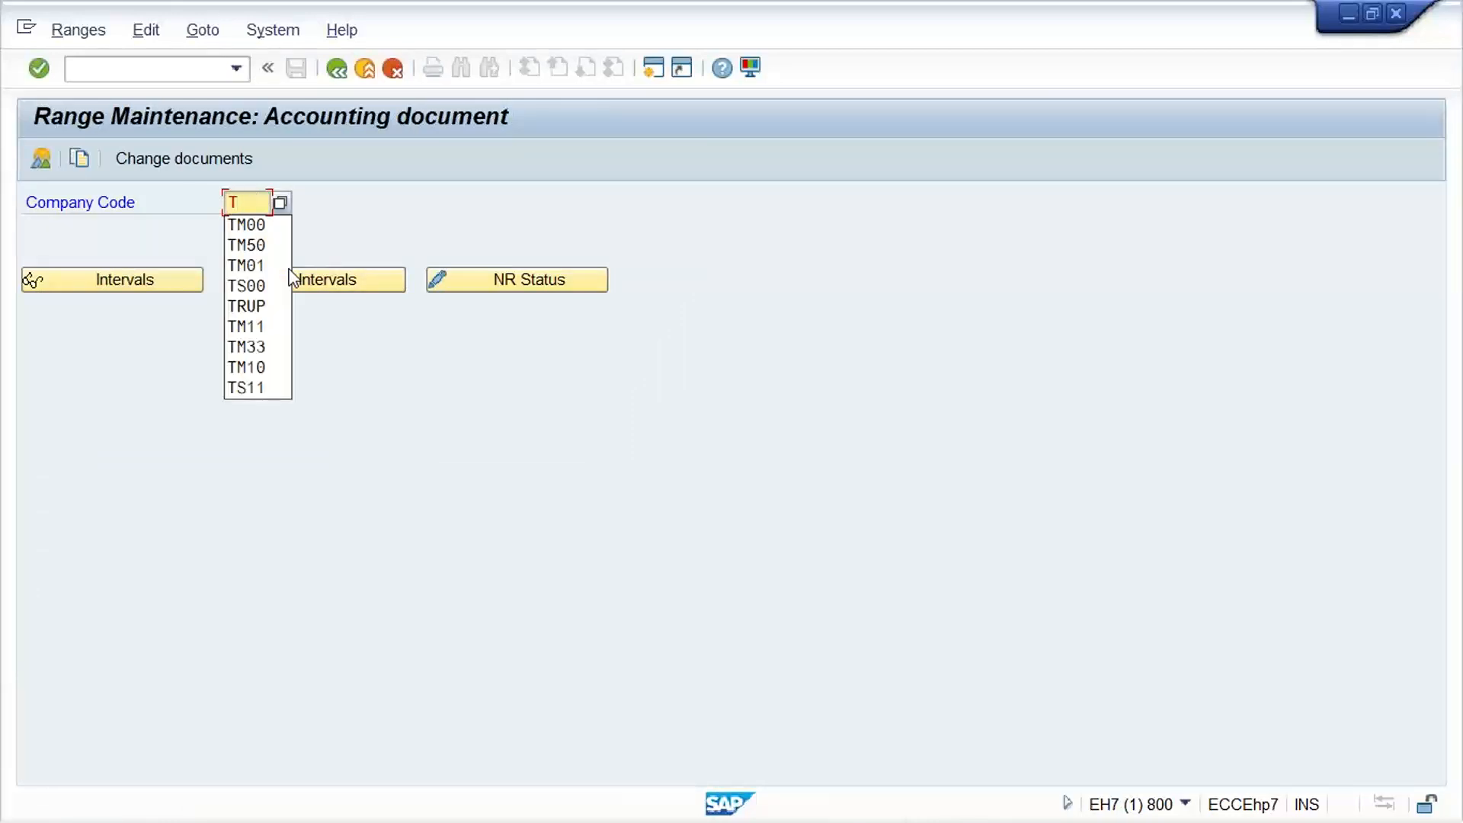
type("M11")
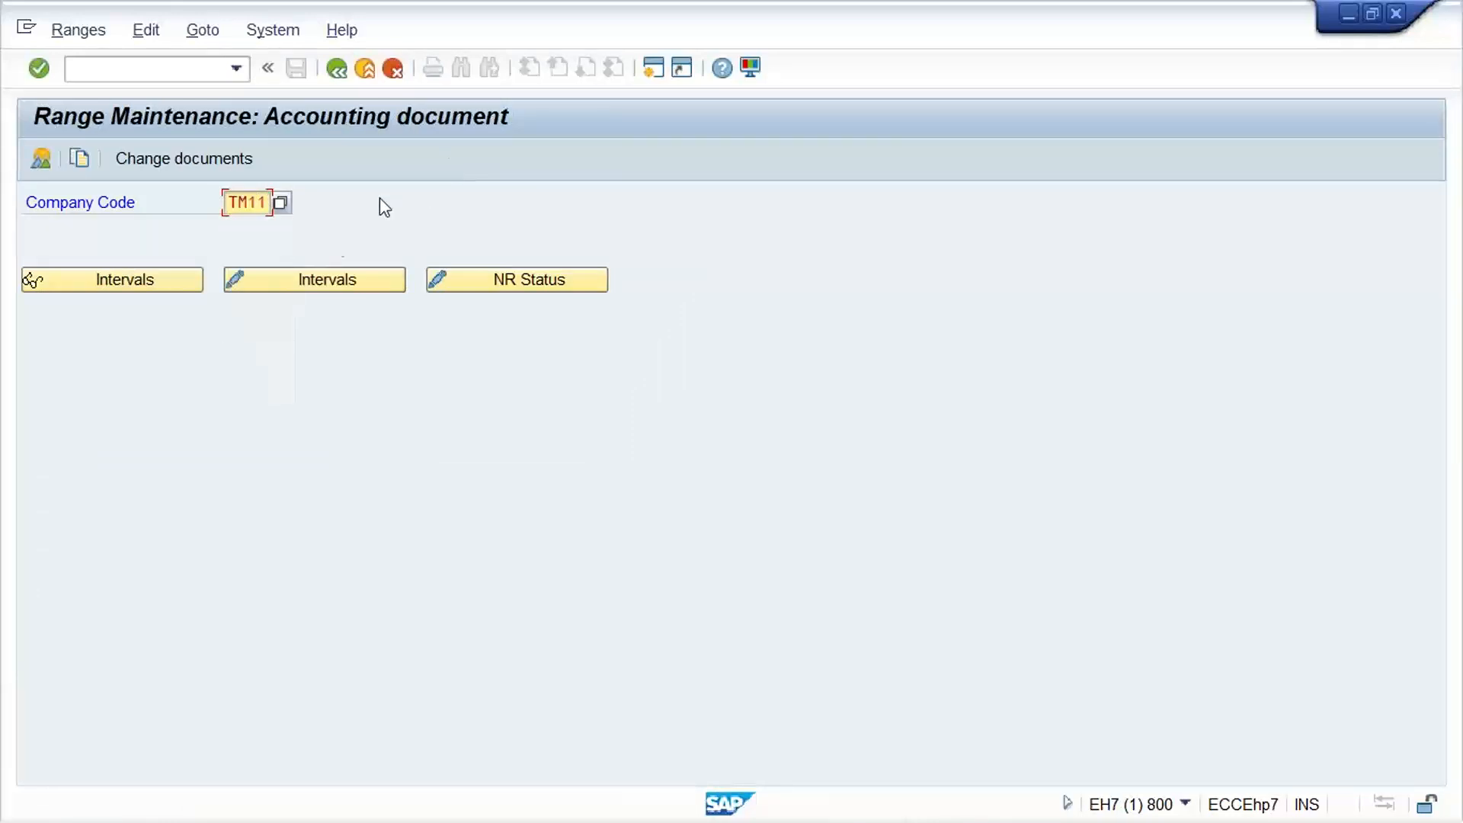
left_click(320, 288)
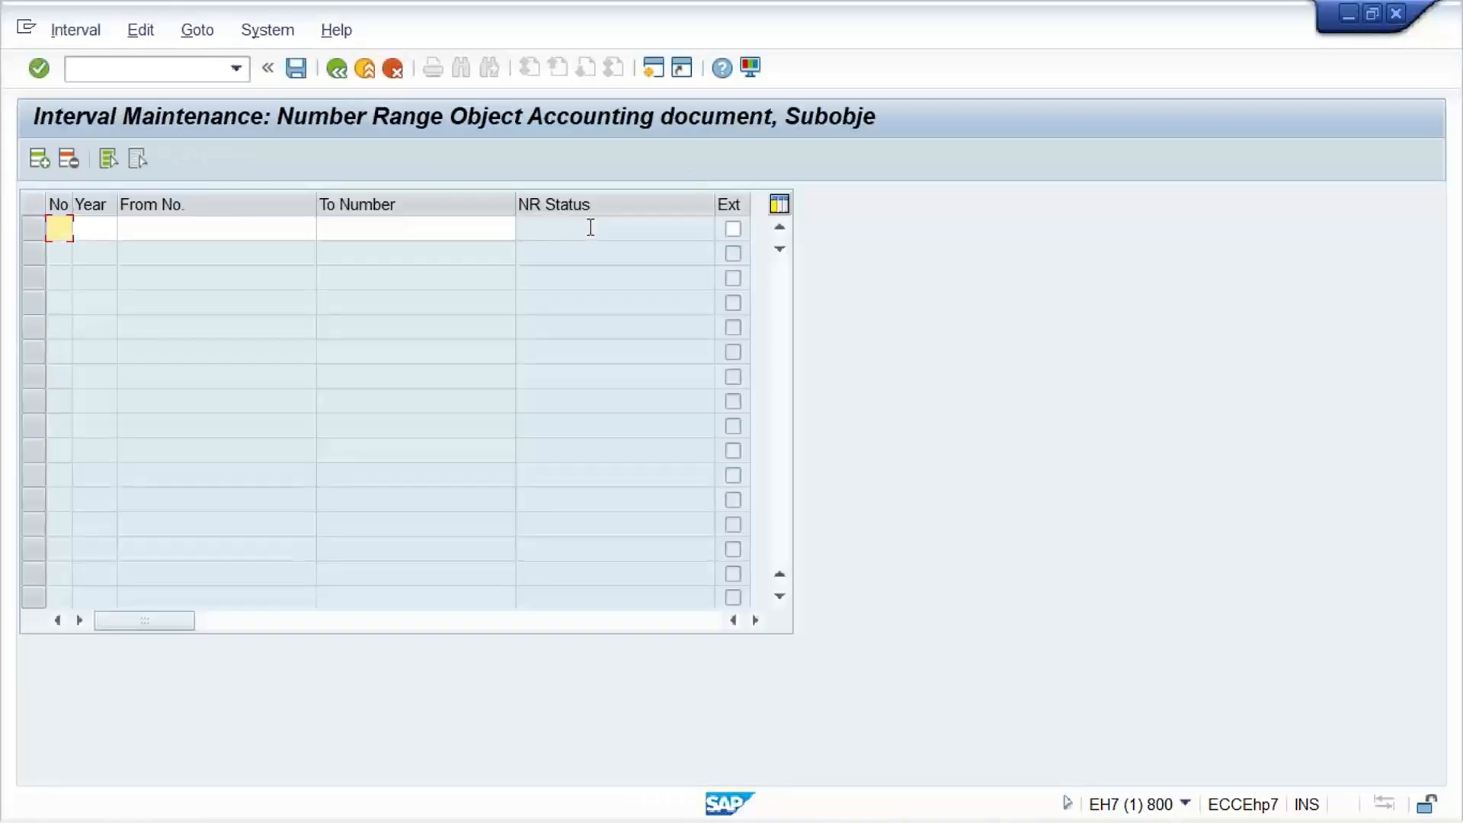
Add number range interval 01 for year 2022 from 1000 to 1999 and save it, accepting the transport notice
key("Tab")
type("2022")
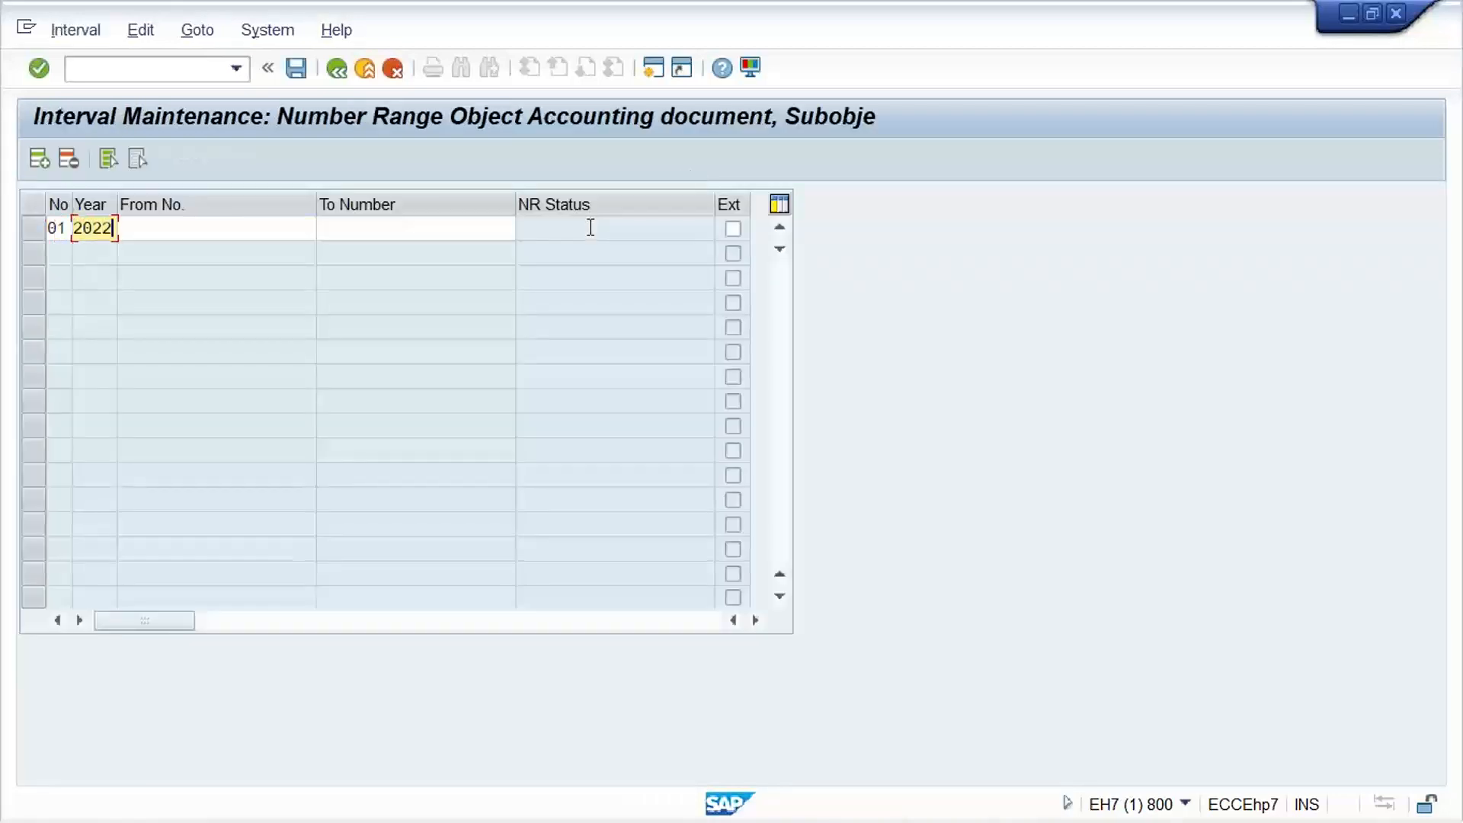
key("Tab")
type("1000")
key("Tab")
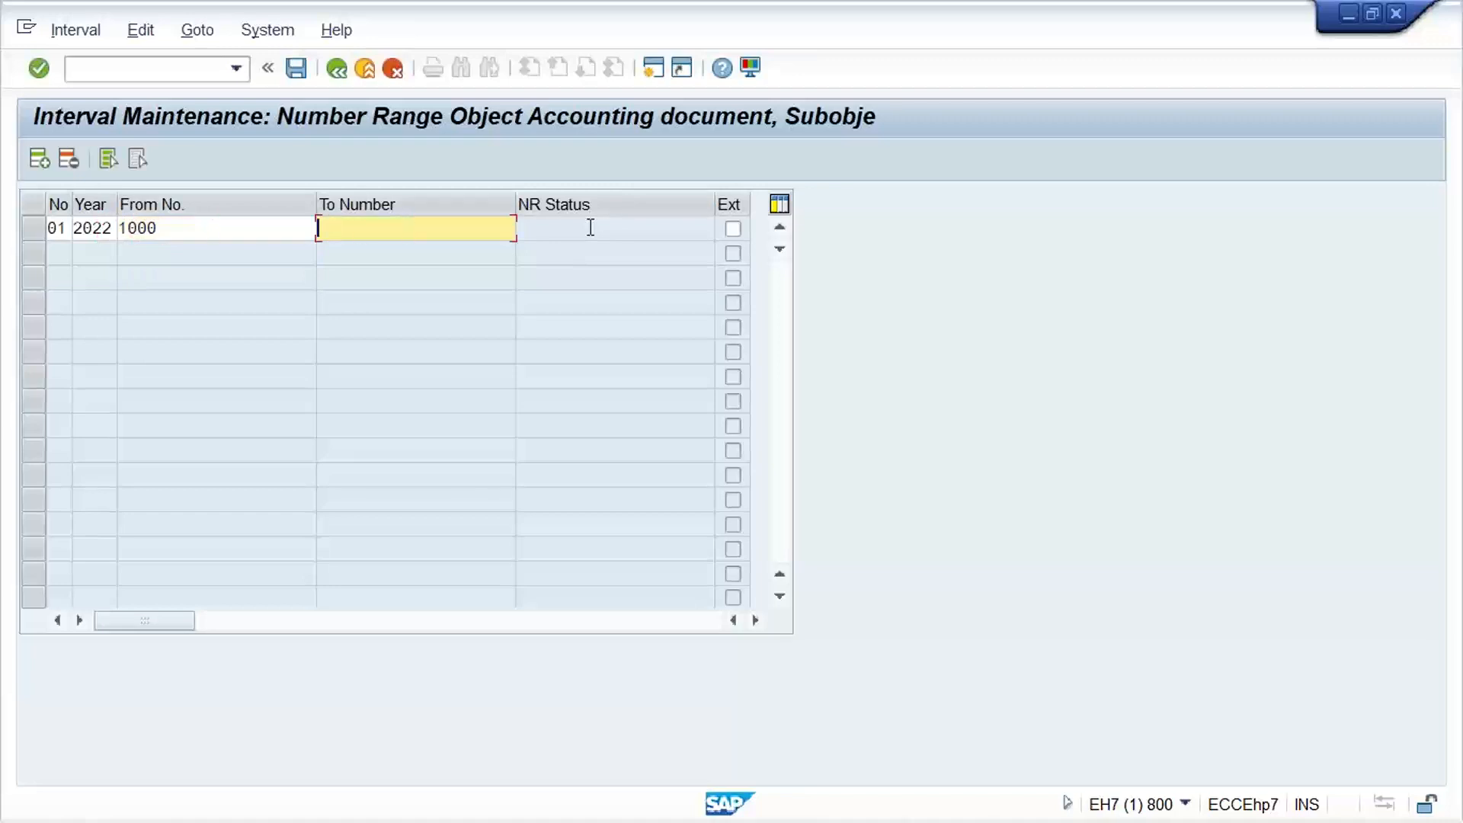
type("1999")
key("Return")
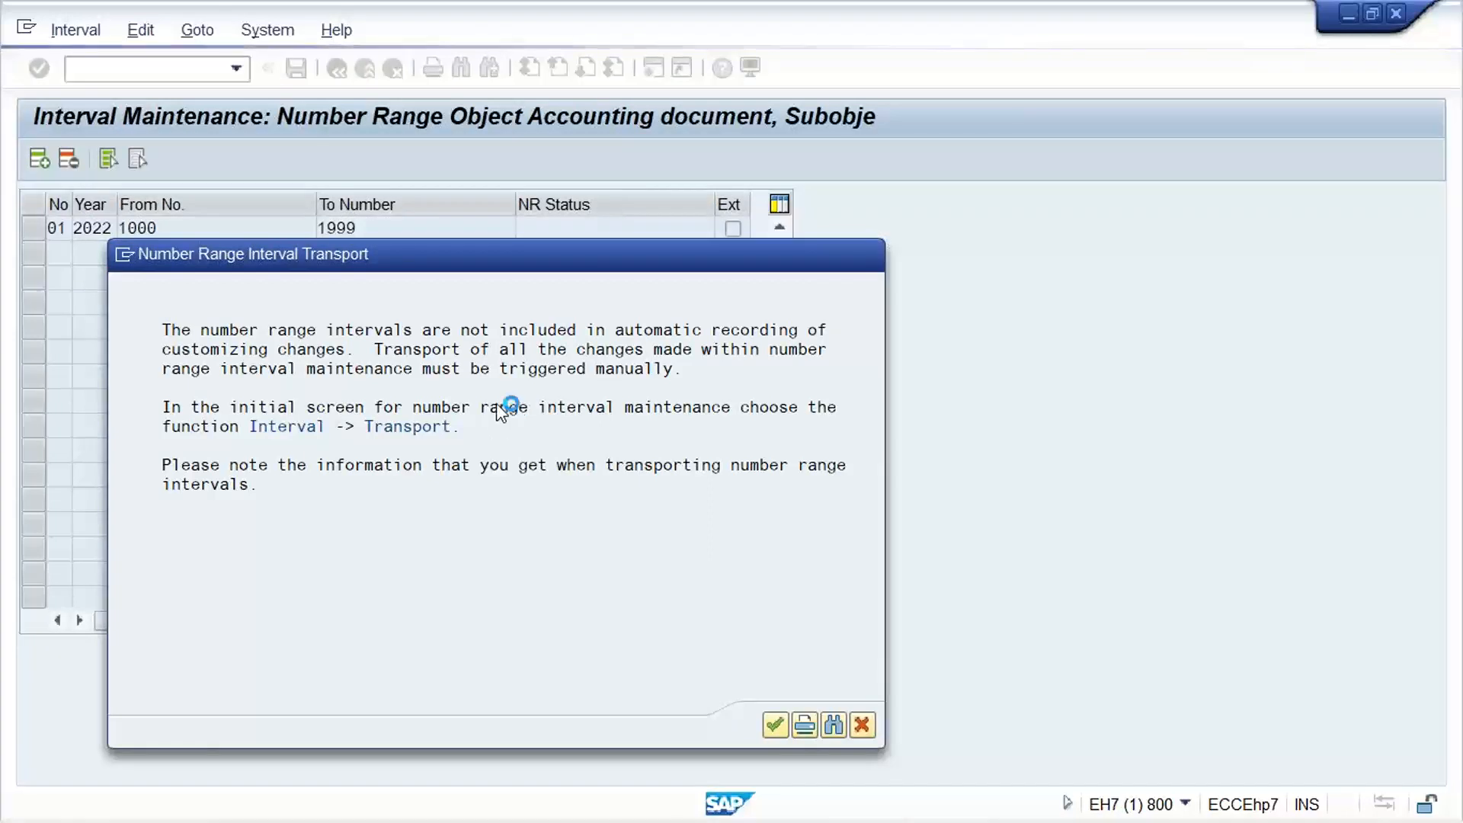
left_click(774, 726)
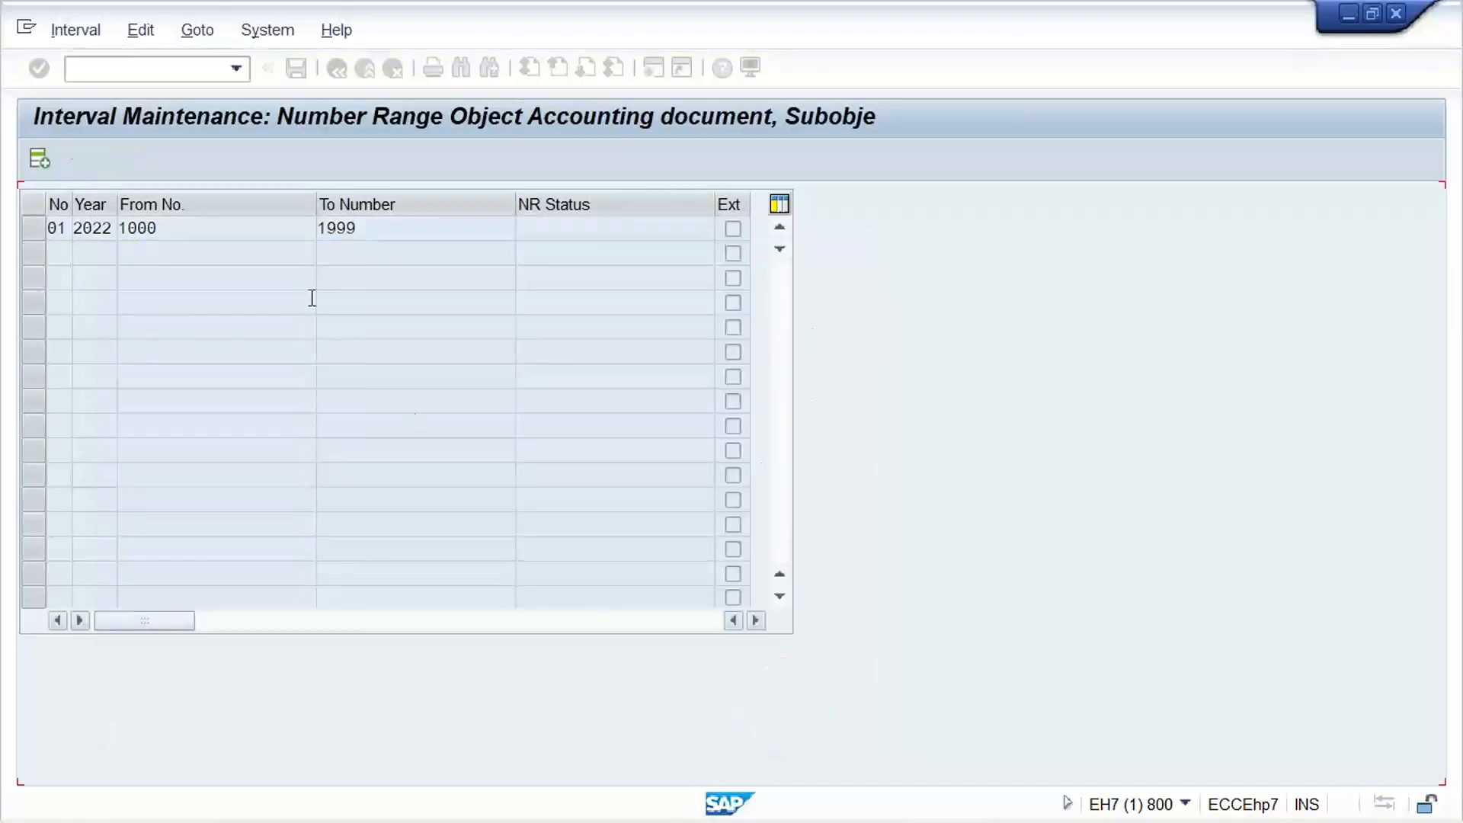
Run transaction OBA7, position the document types list at SA, and check the details of type SA
type("/N")
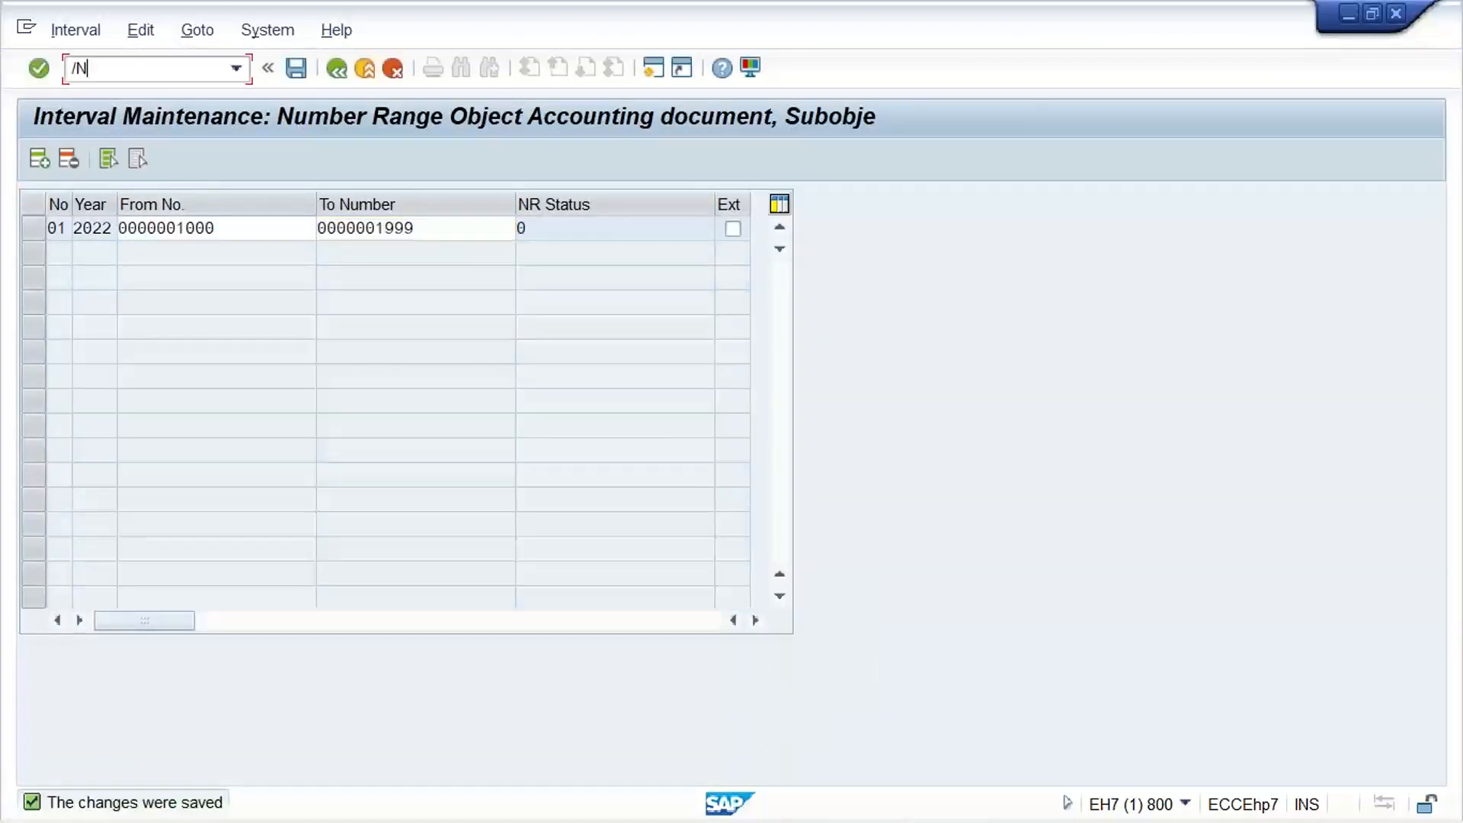
type("OBA7")
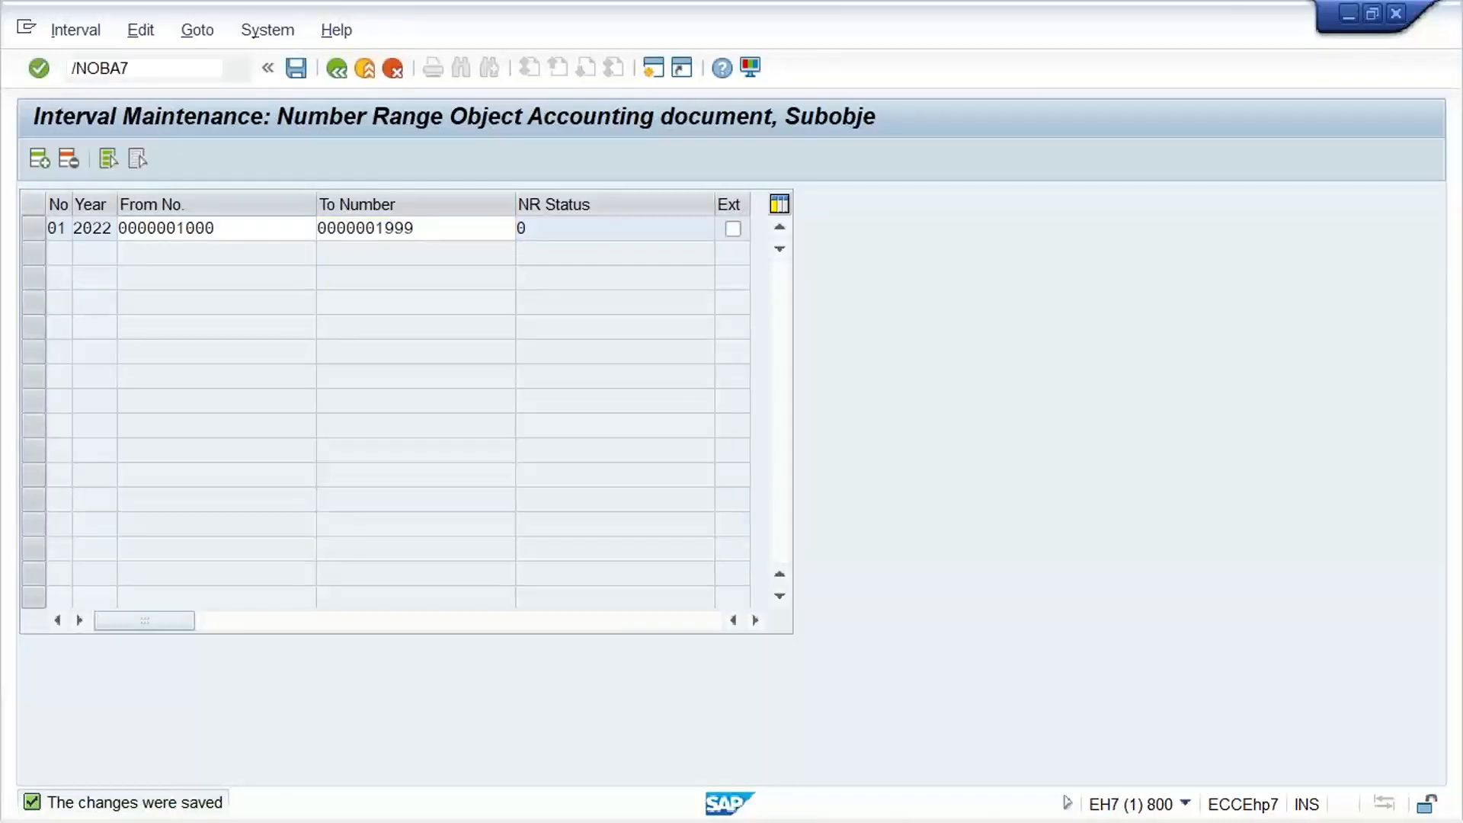
key("Return")
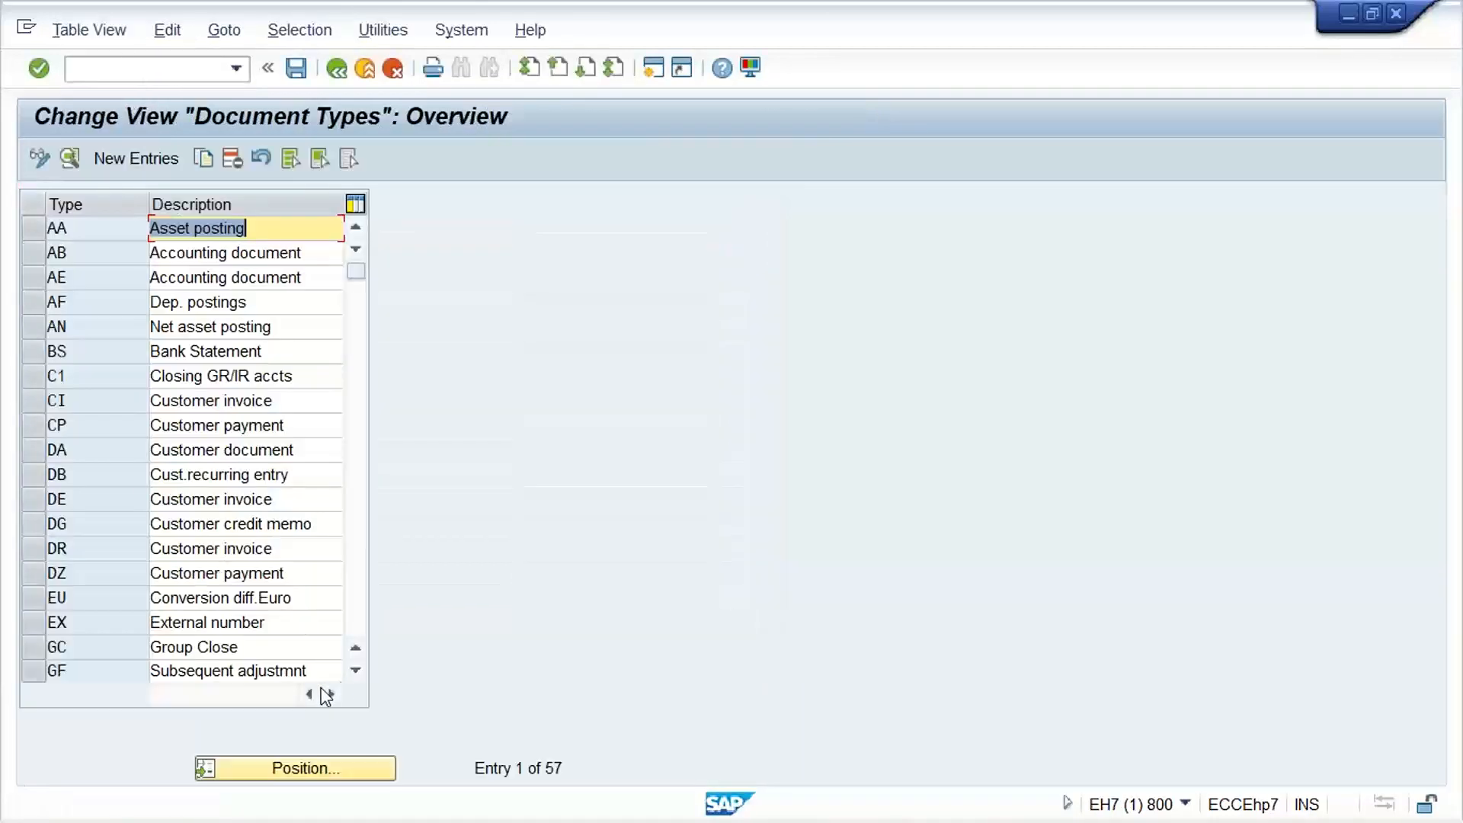
left_click(290, 771)
type("SA")
key("Return")
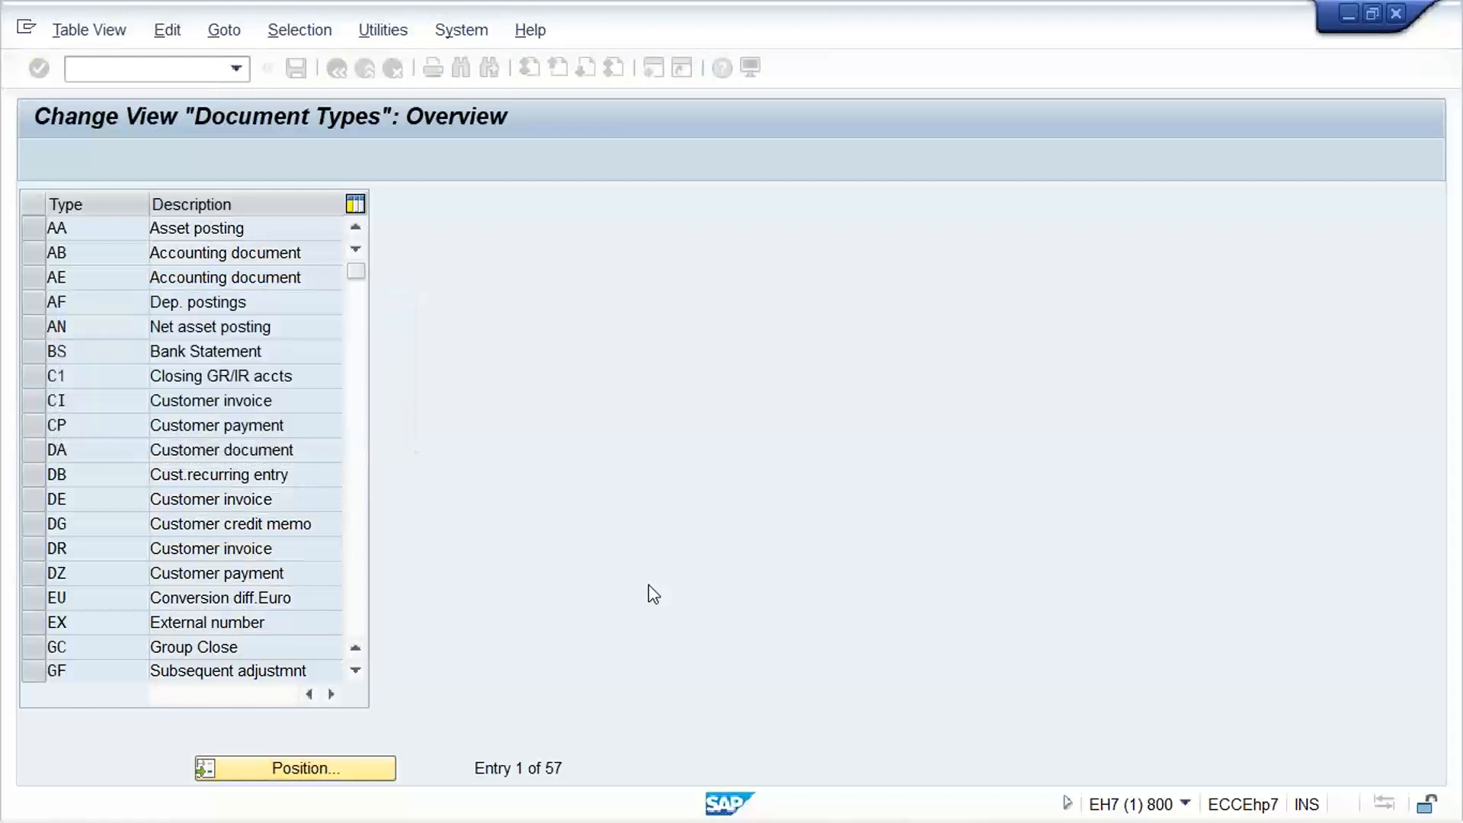
double_click(113, 233)
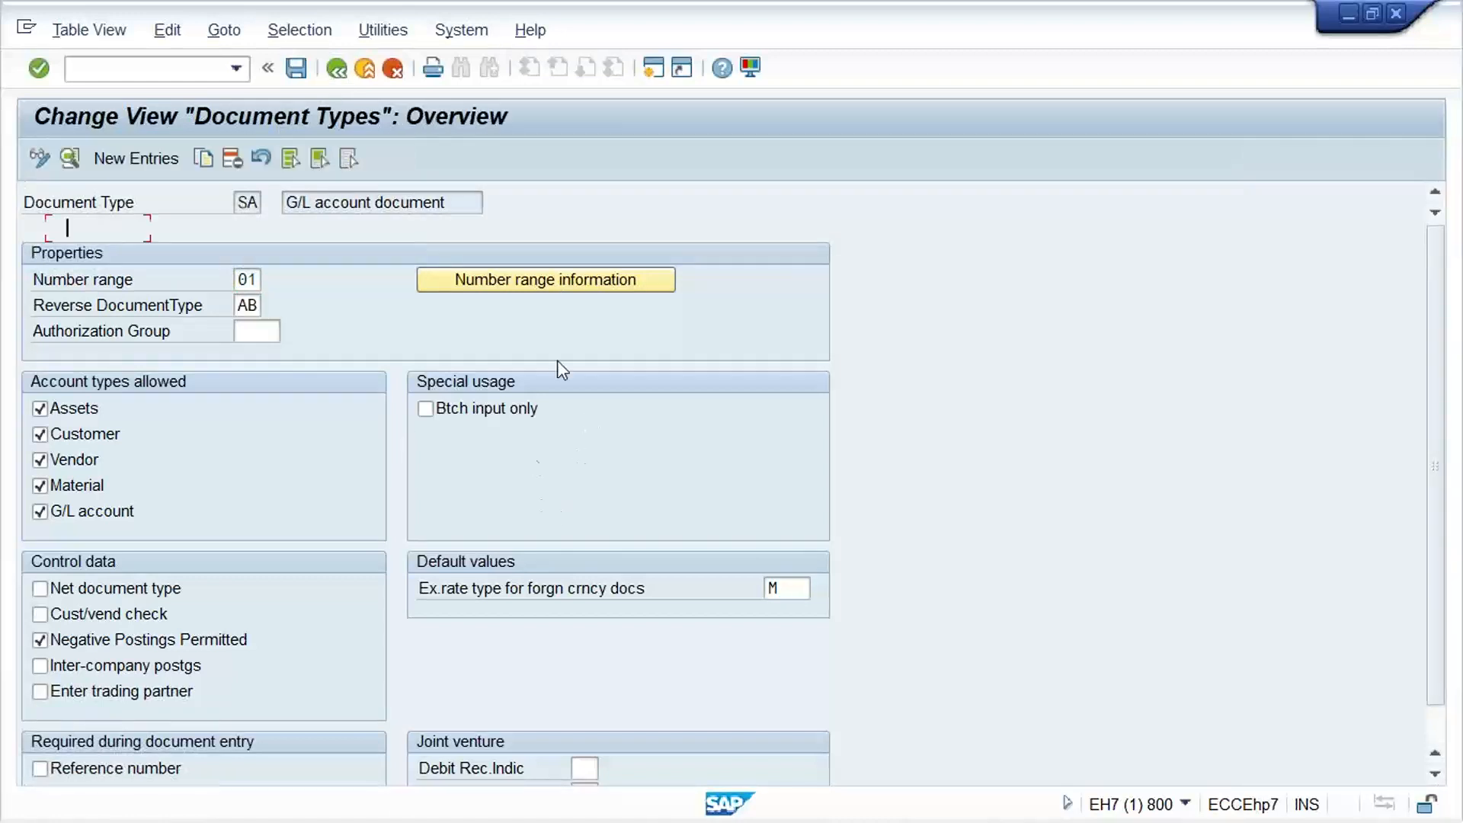
Position the document types list at DR, check the number range in its details, and return to the list
left_click(343, 770)
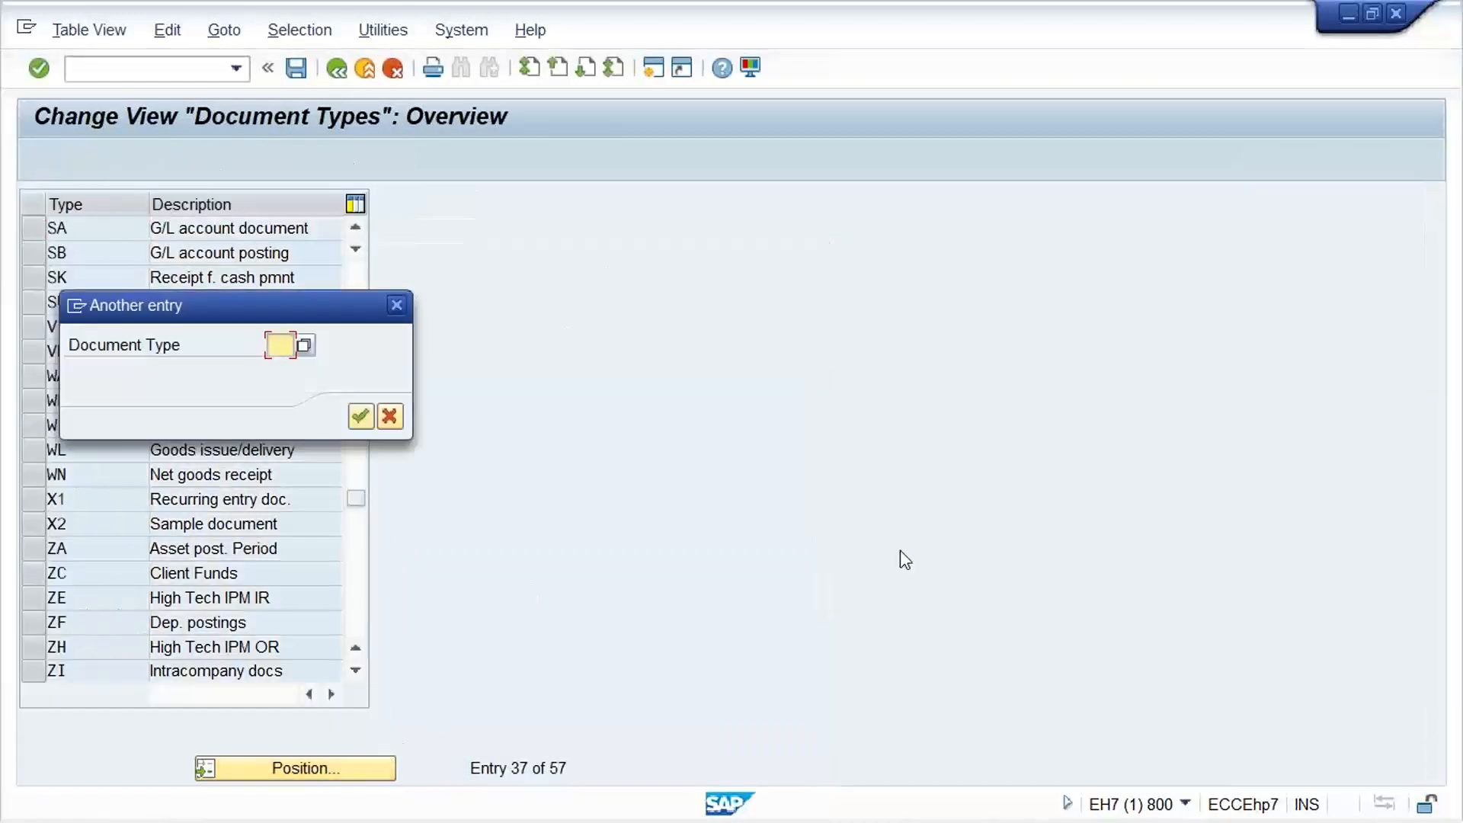
key("Return")
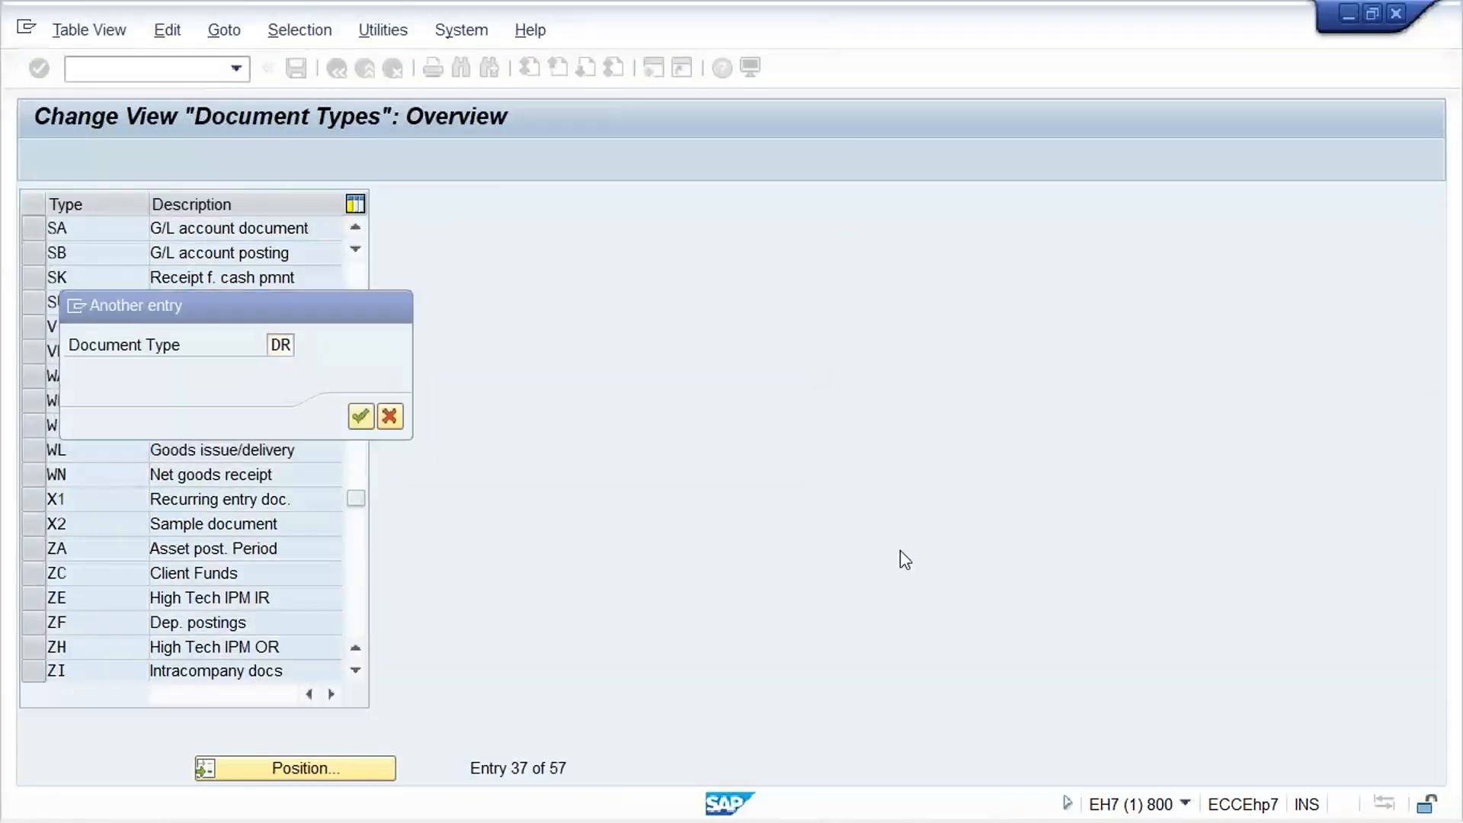
double_click(93, 234)
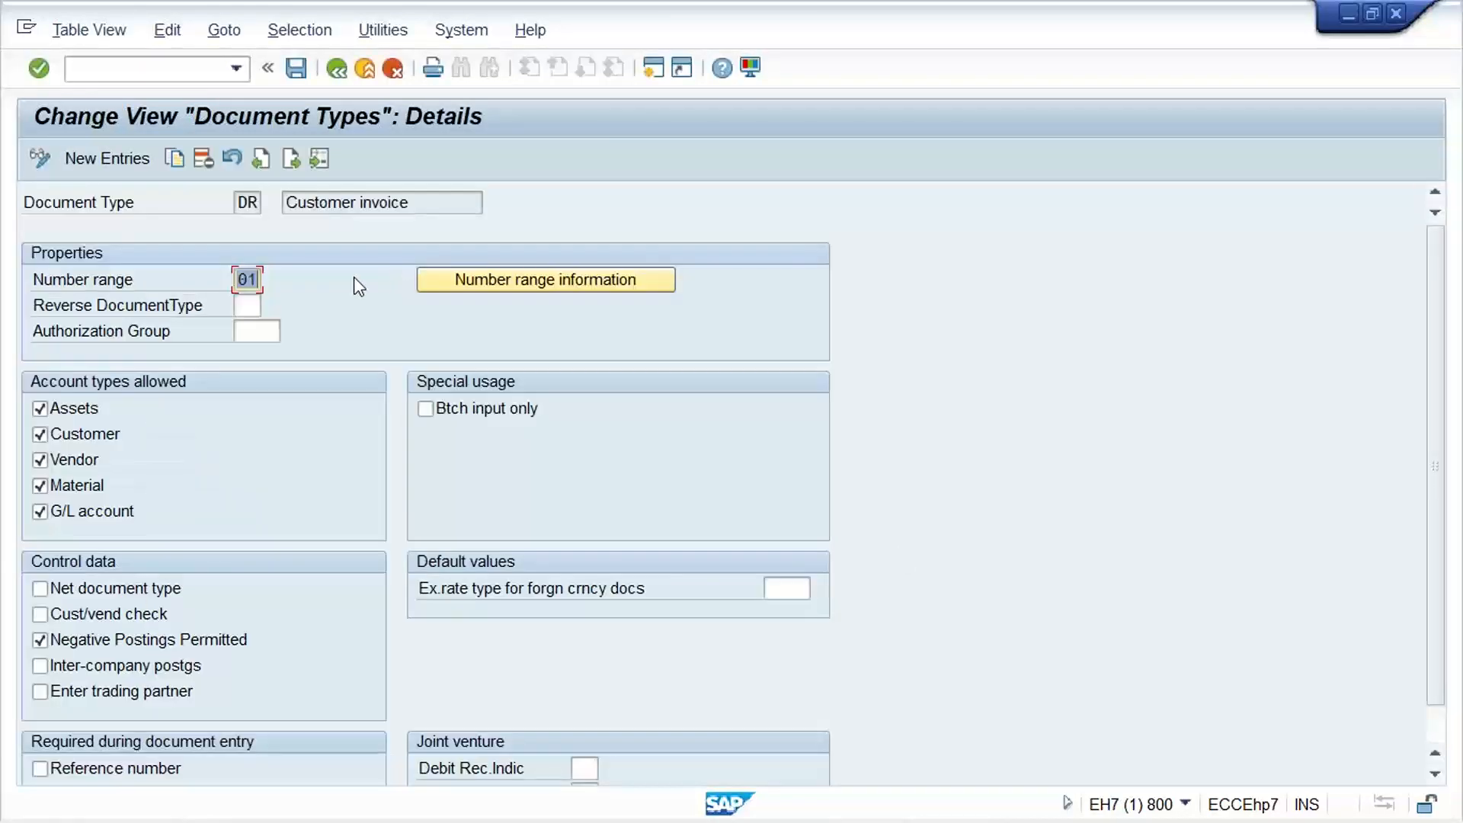
left_click(328, 71)
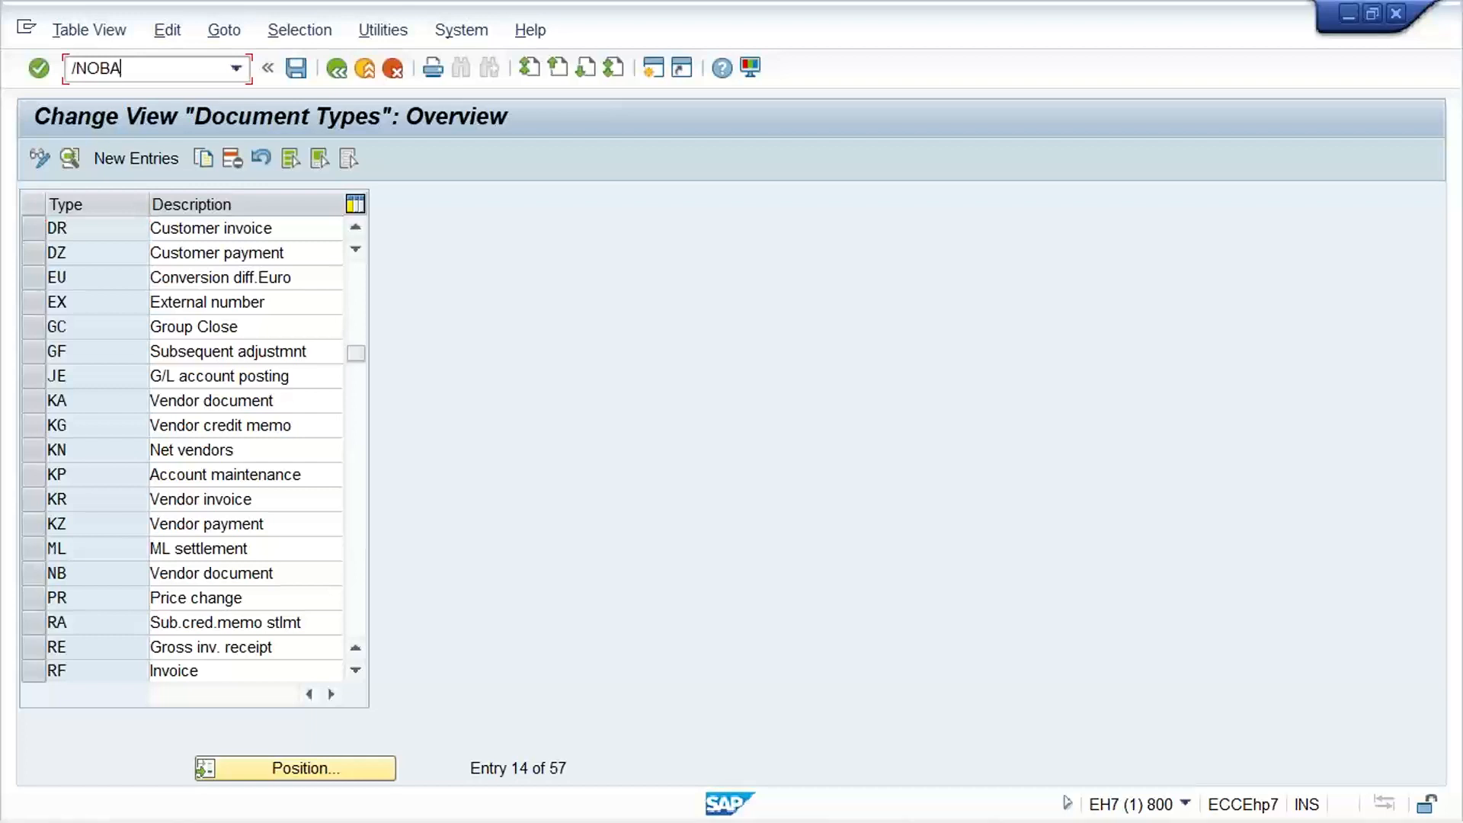
Open the FI tolerance groups for users and start a new entry for company code TM11 with a blank group
key("Return")
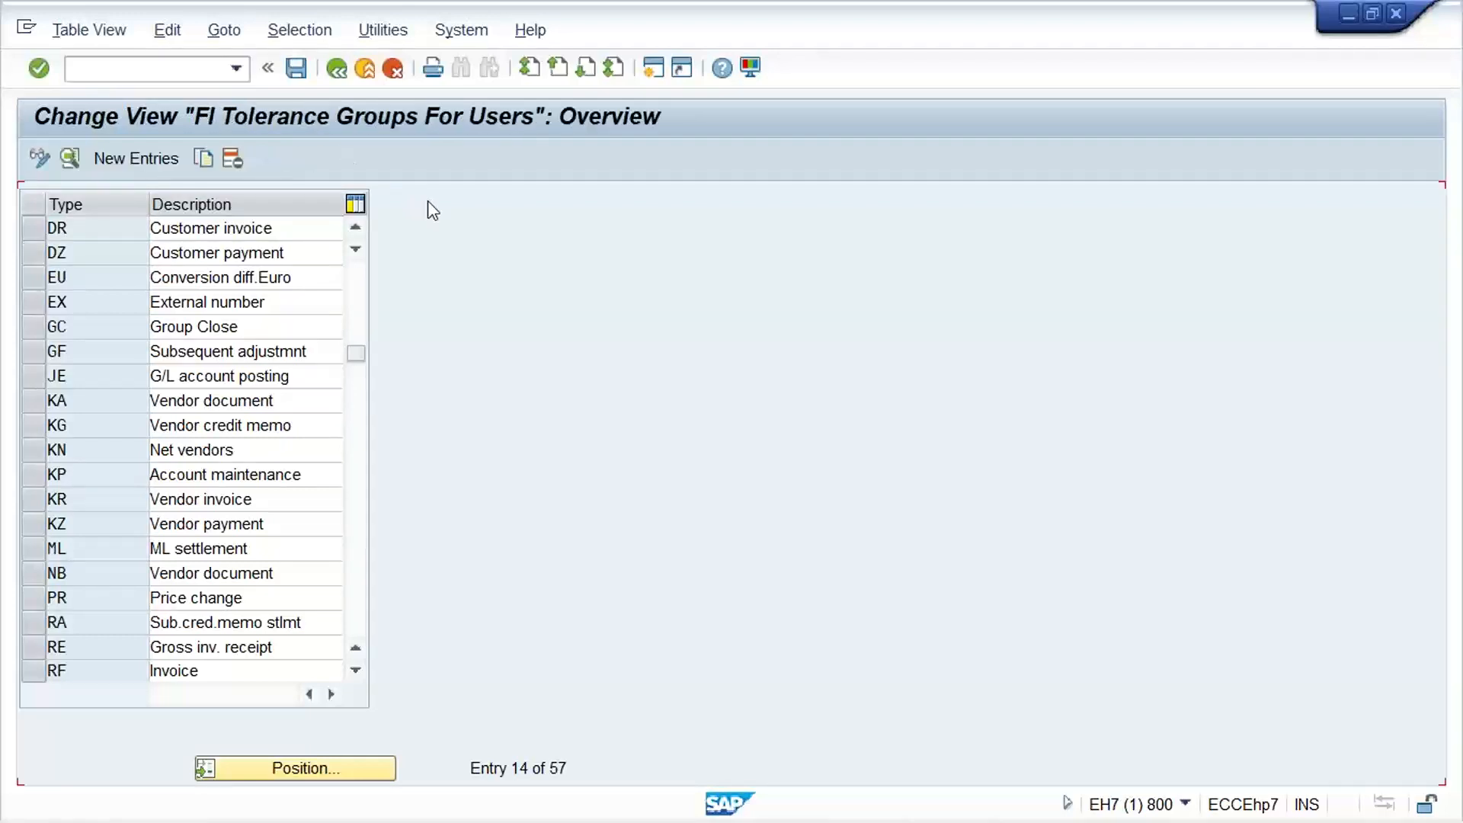
left_click(105, 162)
left_click(217, 228)
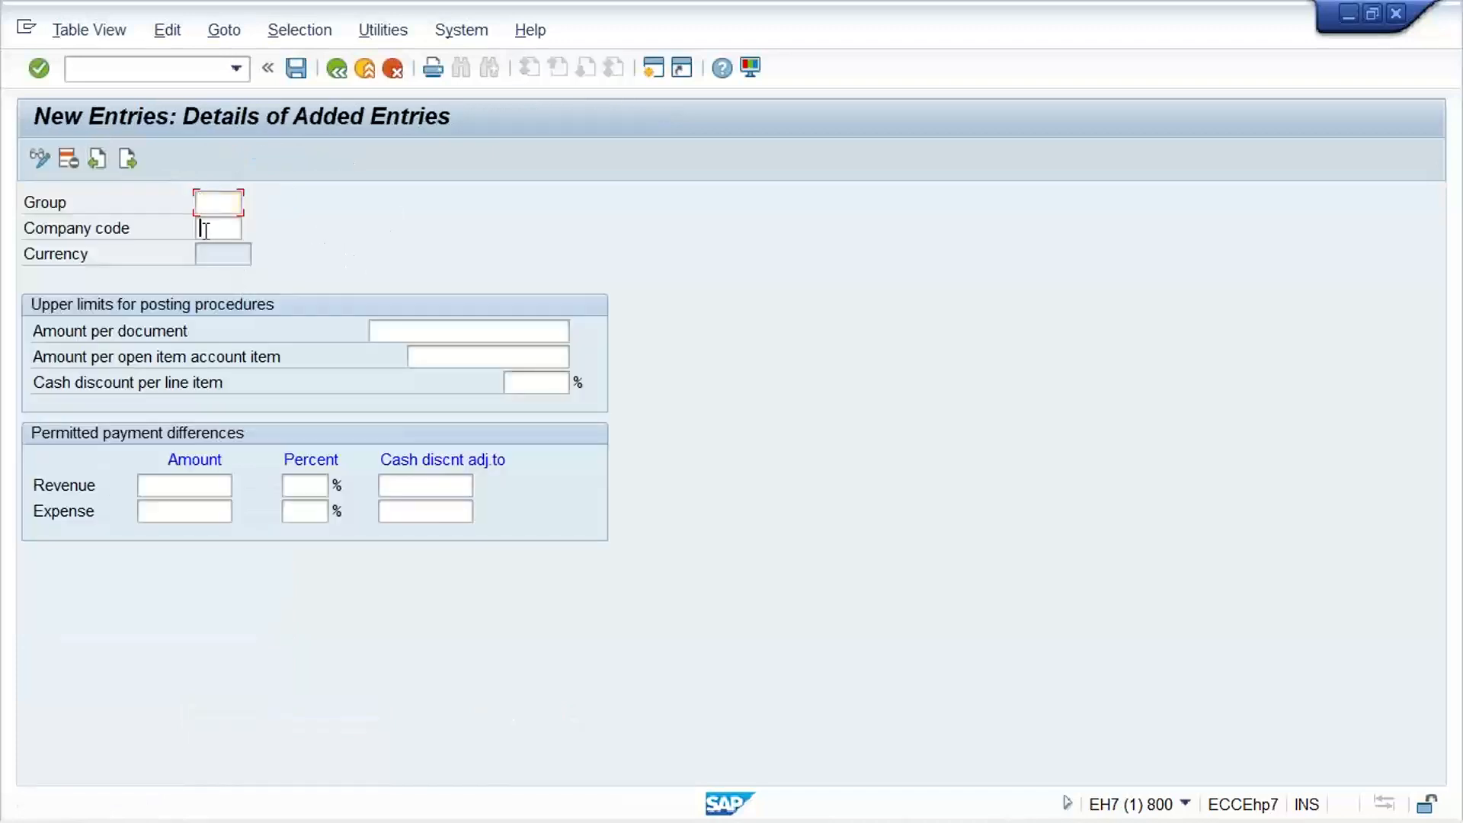
type("TM")
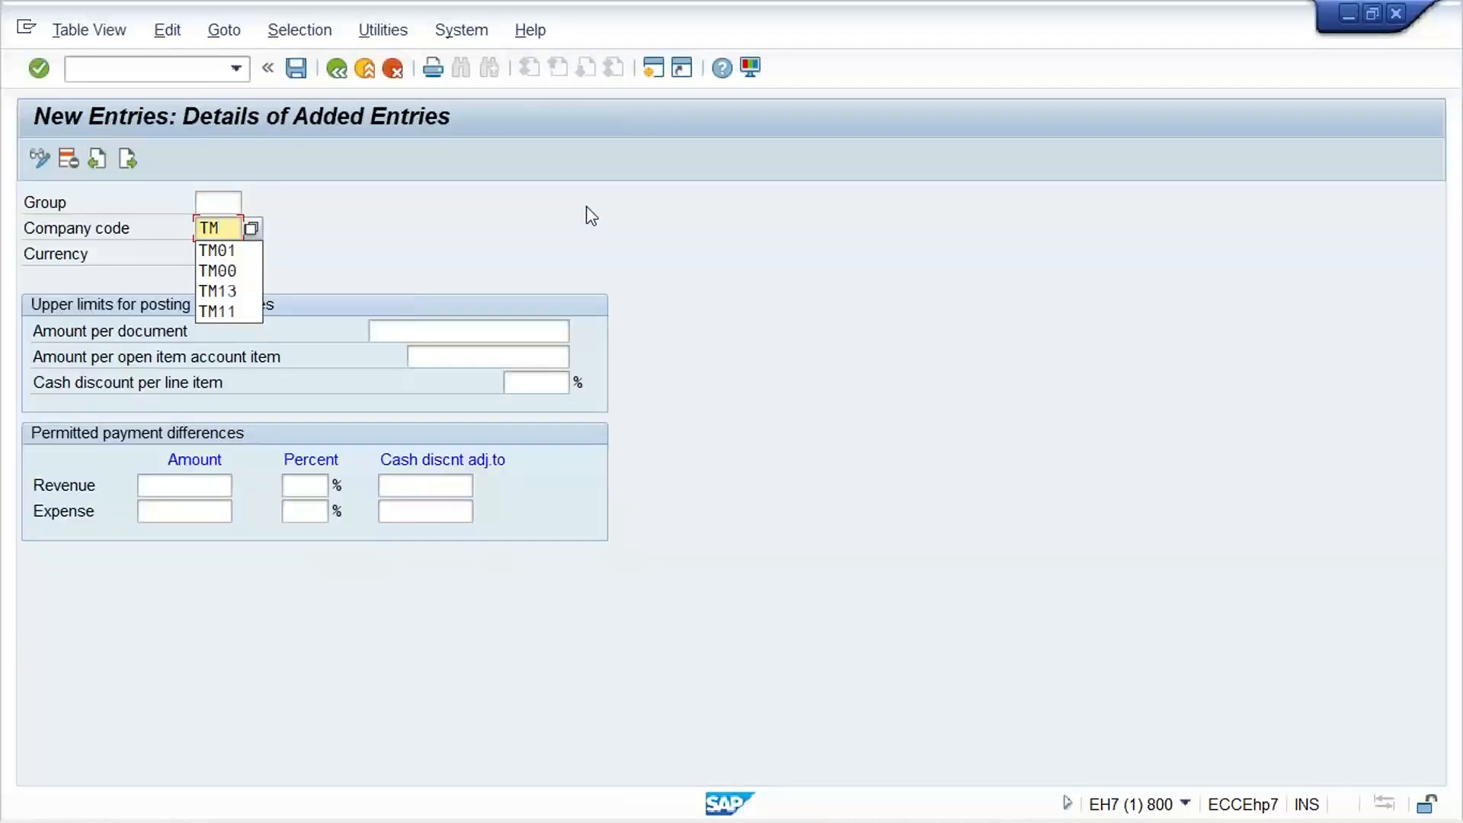
type("11")
Set the amounts per document and per open item account item to 999999999, and the cash discount per line item to 5%
key("Tab")
key("Down")
key("Return")
key("Tab")
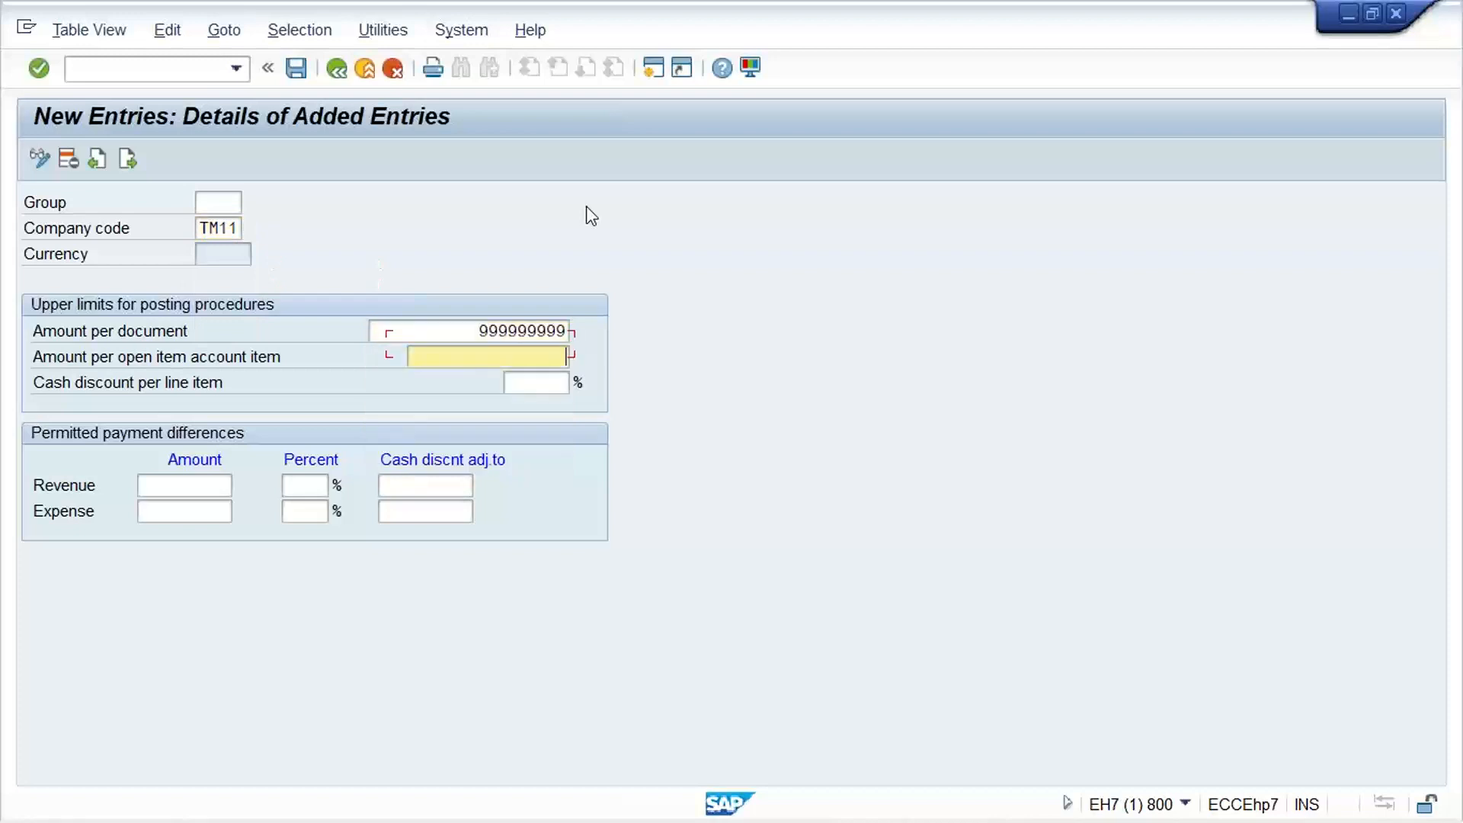
key("Down")
key("Return")
key("Tab")
key("Down")
key("Return")
key("Tab")
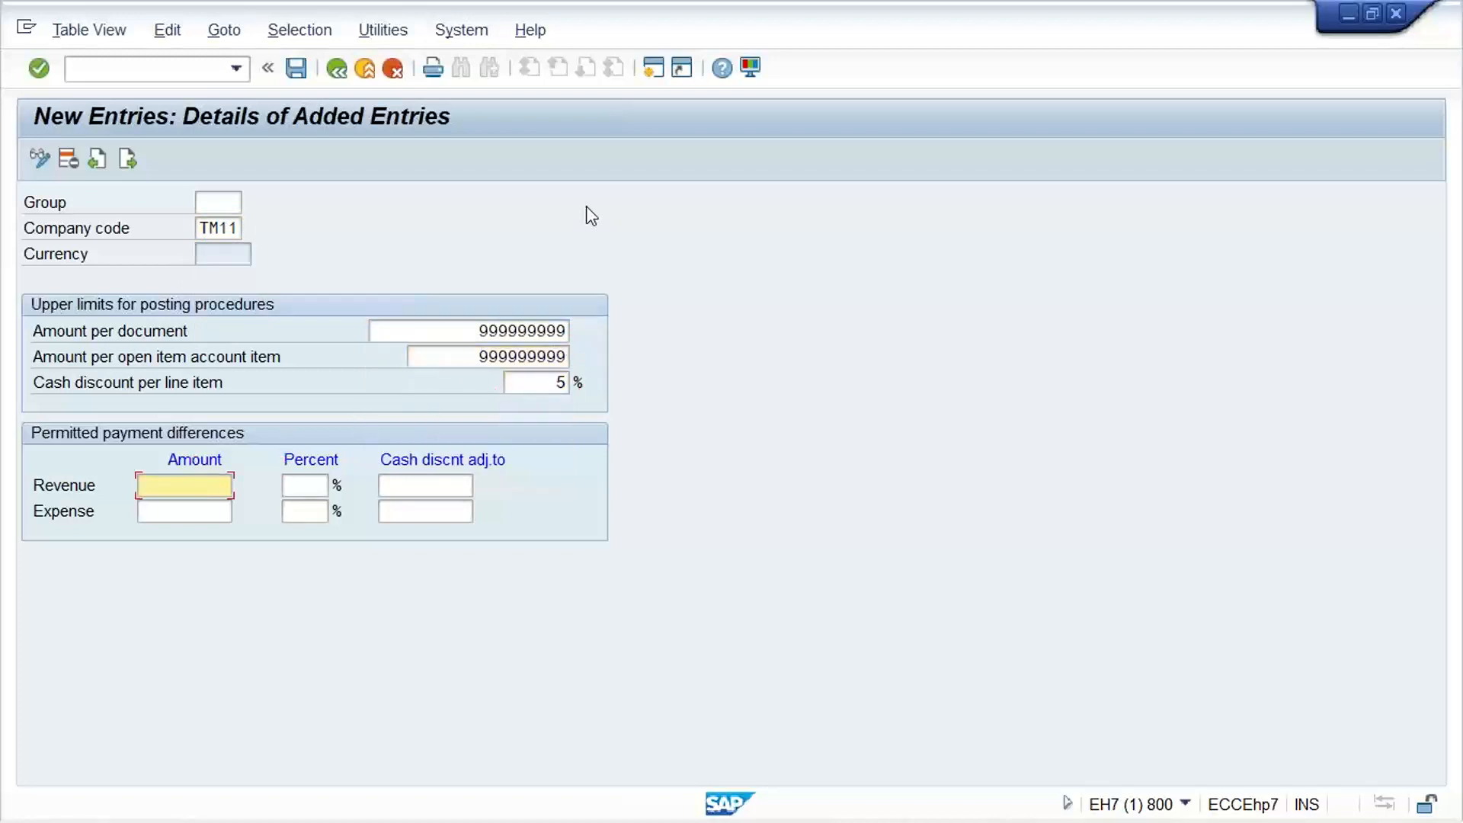
Set the permitted payment difference amounts for revenue and expense to 10, and save the tolerance group with the customizing request
key("Down")
key("Return")
key("Tab")
key("Down")
key("Down")
key("Return")
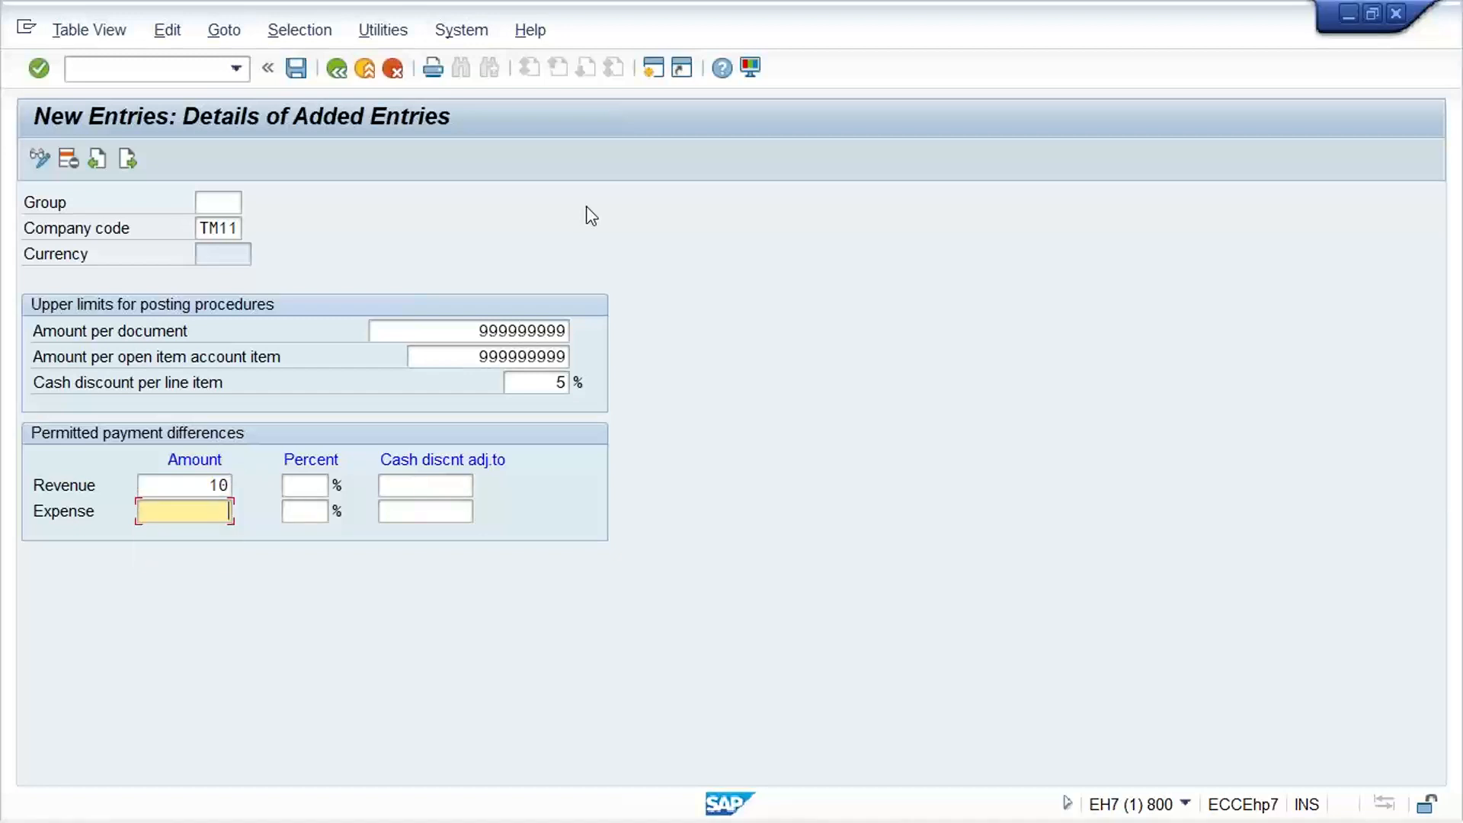
key("Down")
key("Return")
key("ctrl+s")
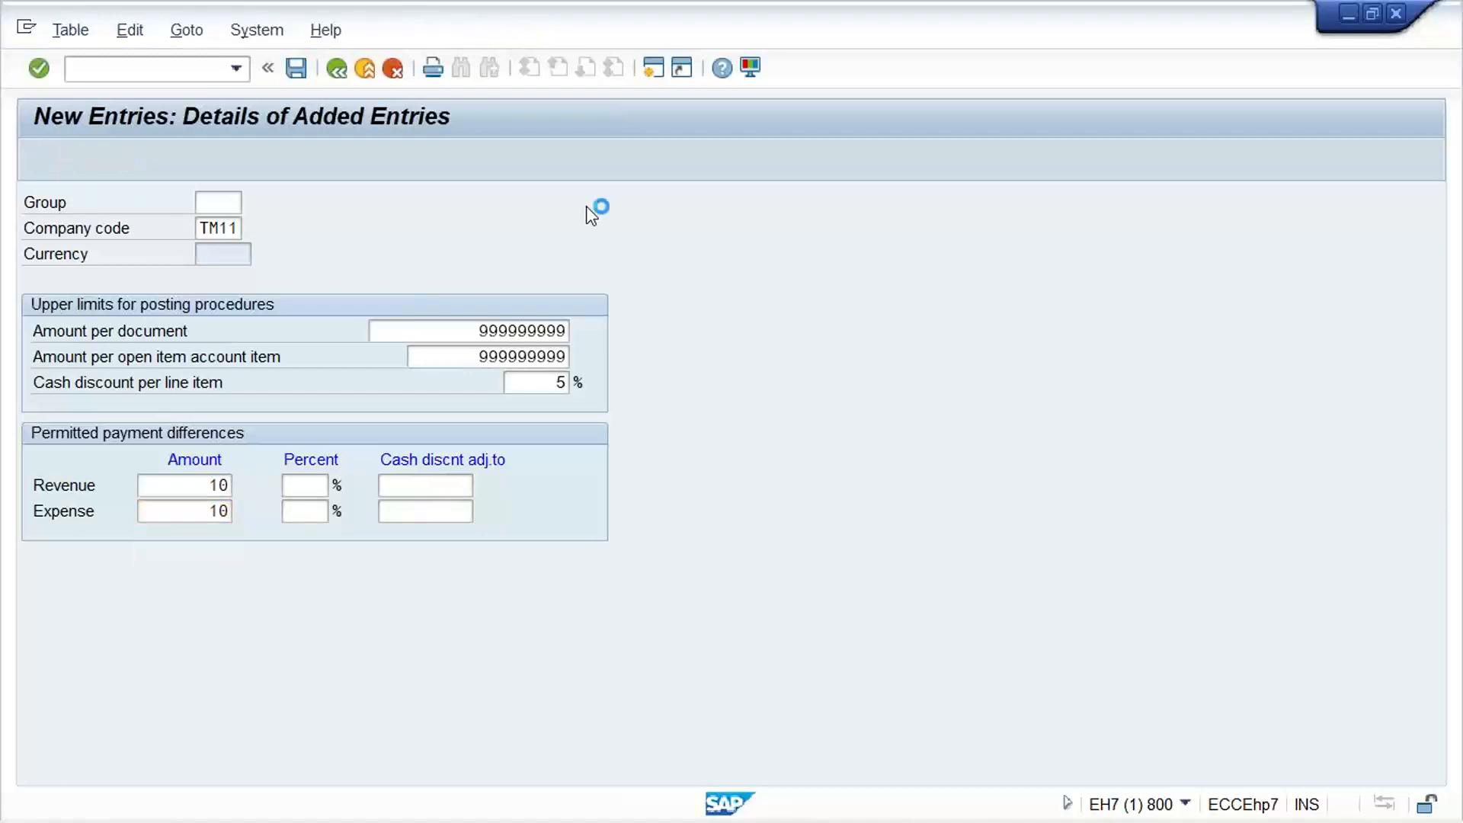
key("Return")
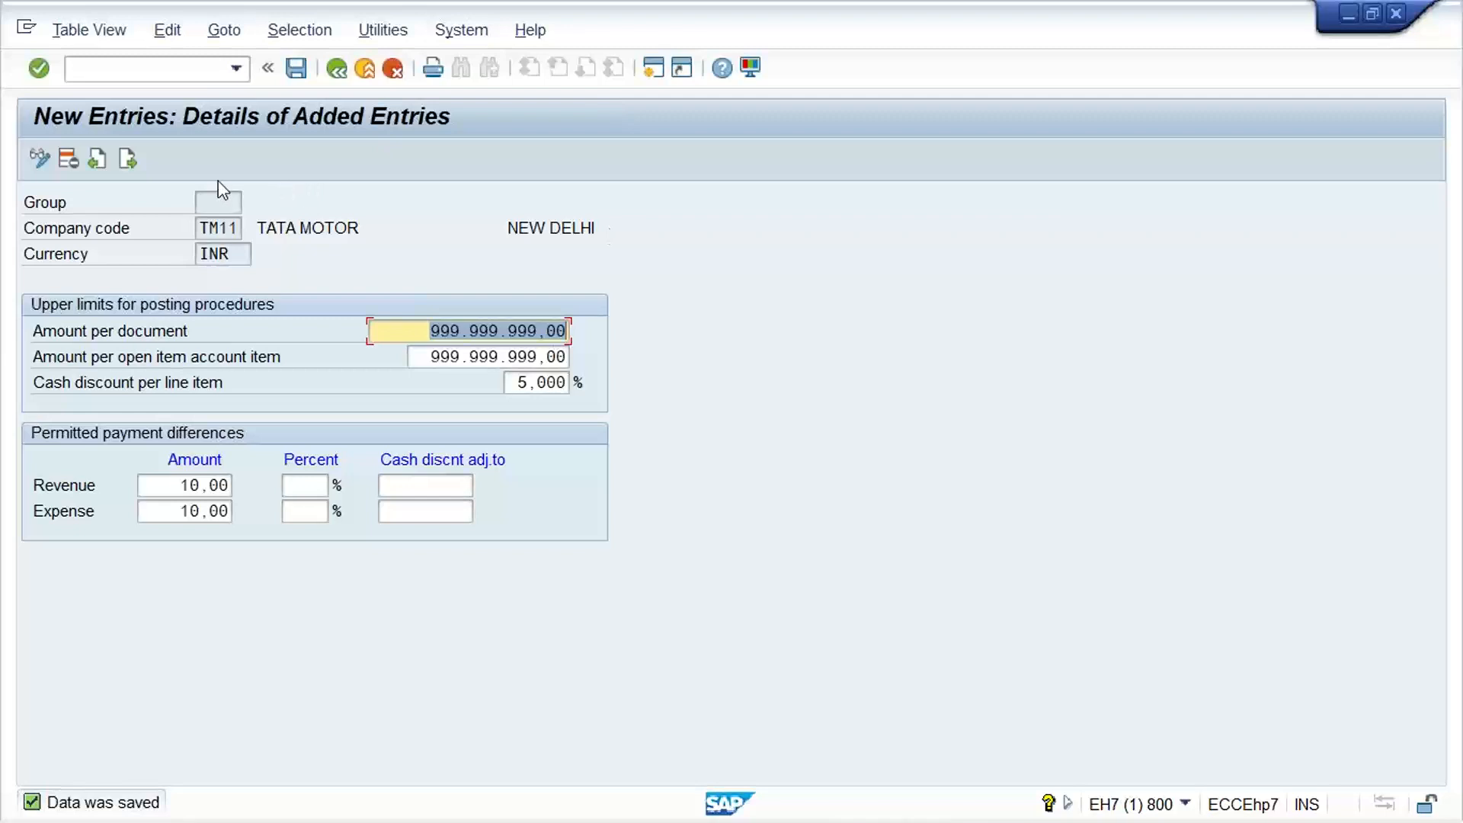
Open the tolerance groups for G/L accounts with transaction OBA0 and start a new entry
left_click(165, 72)
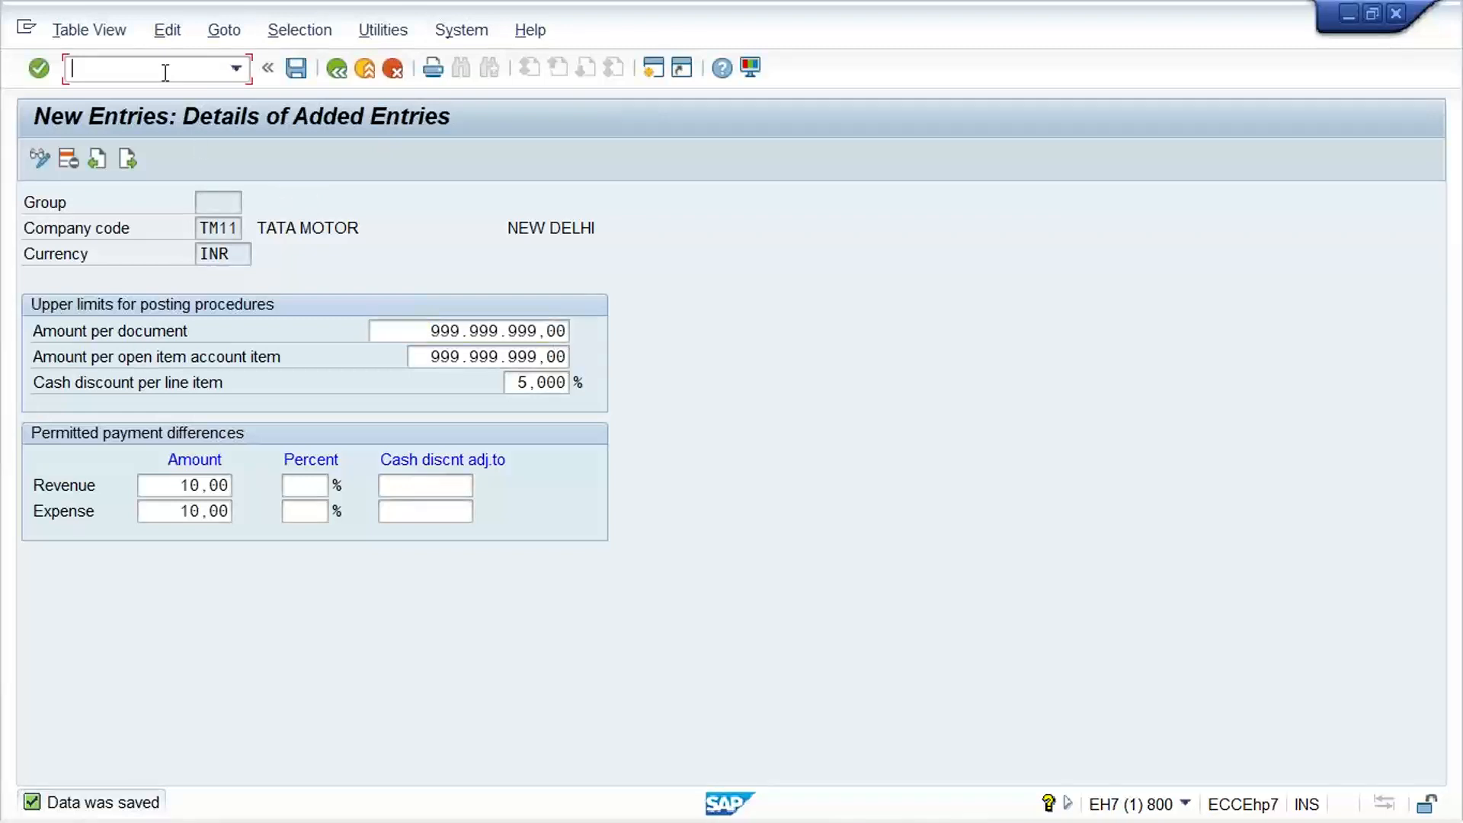
left_click(219, 228)
left_click(223, 198)
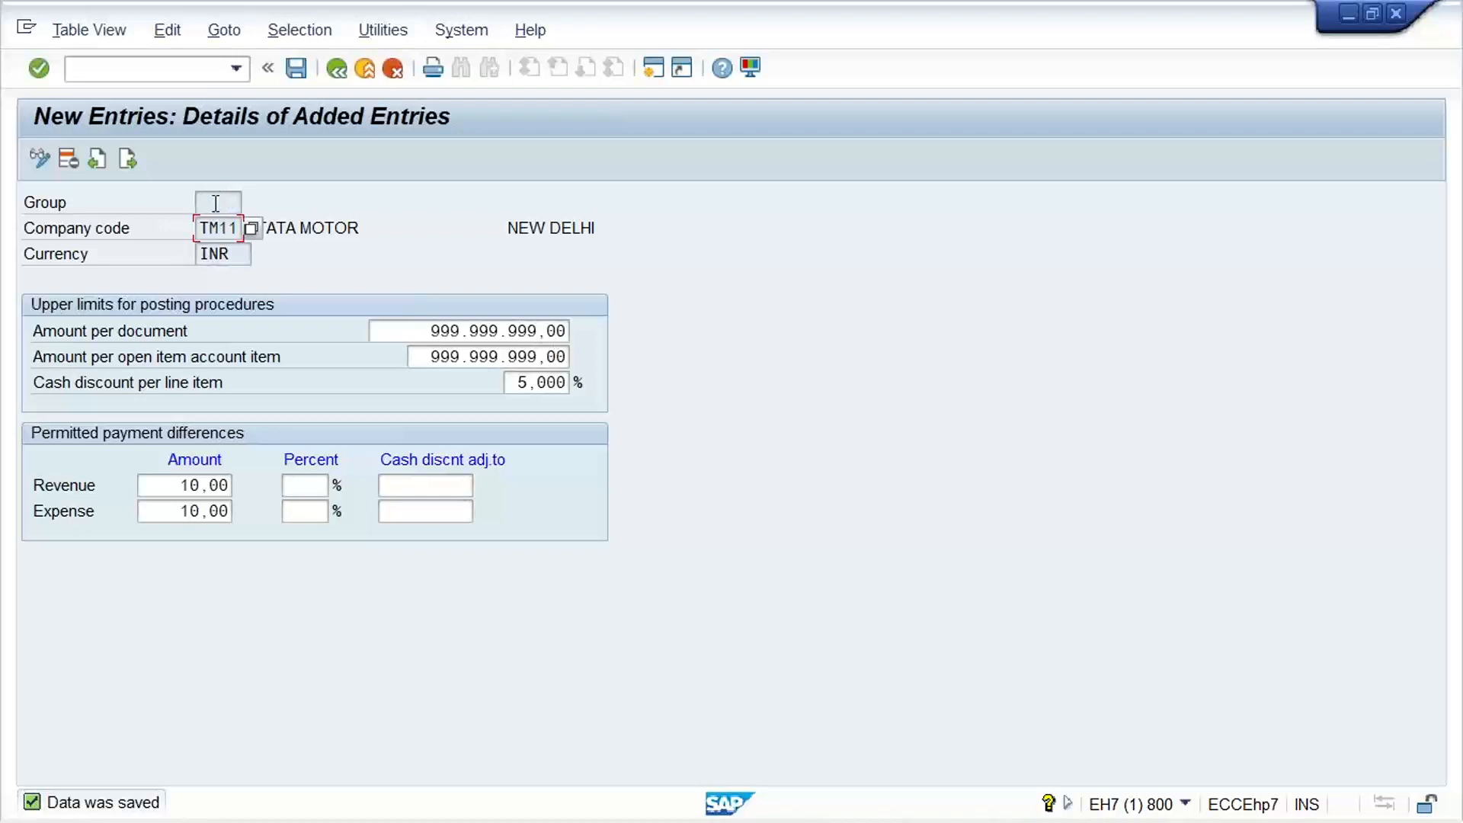
left_click(91, 67)
type("/NOBA0")
key("Return")
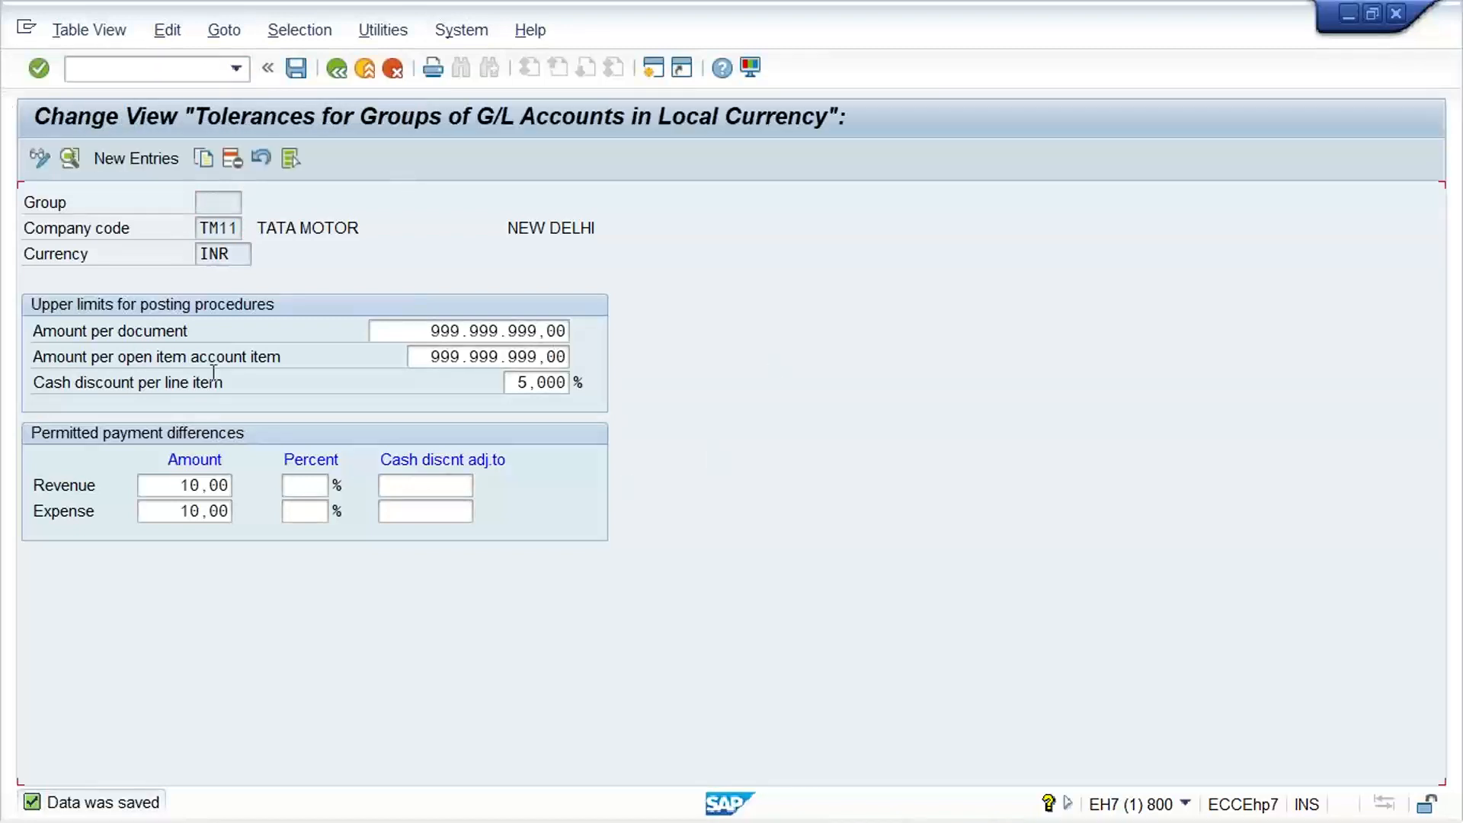
left_click(131, 152)
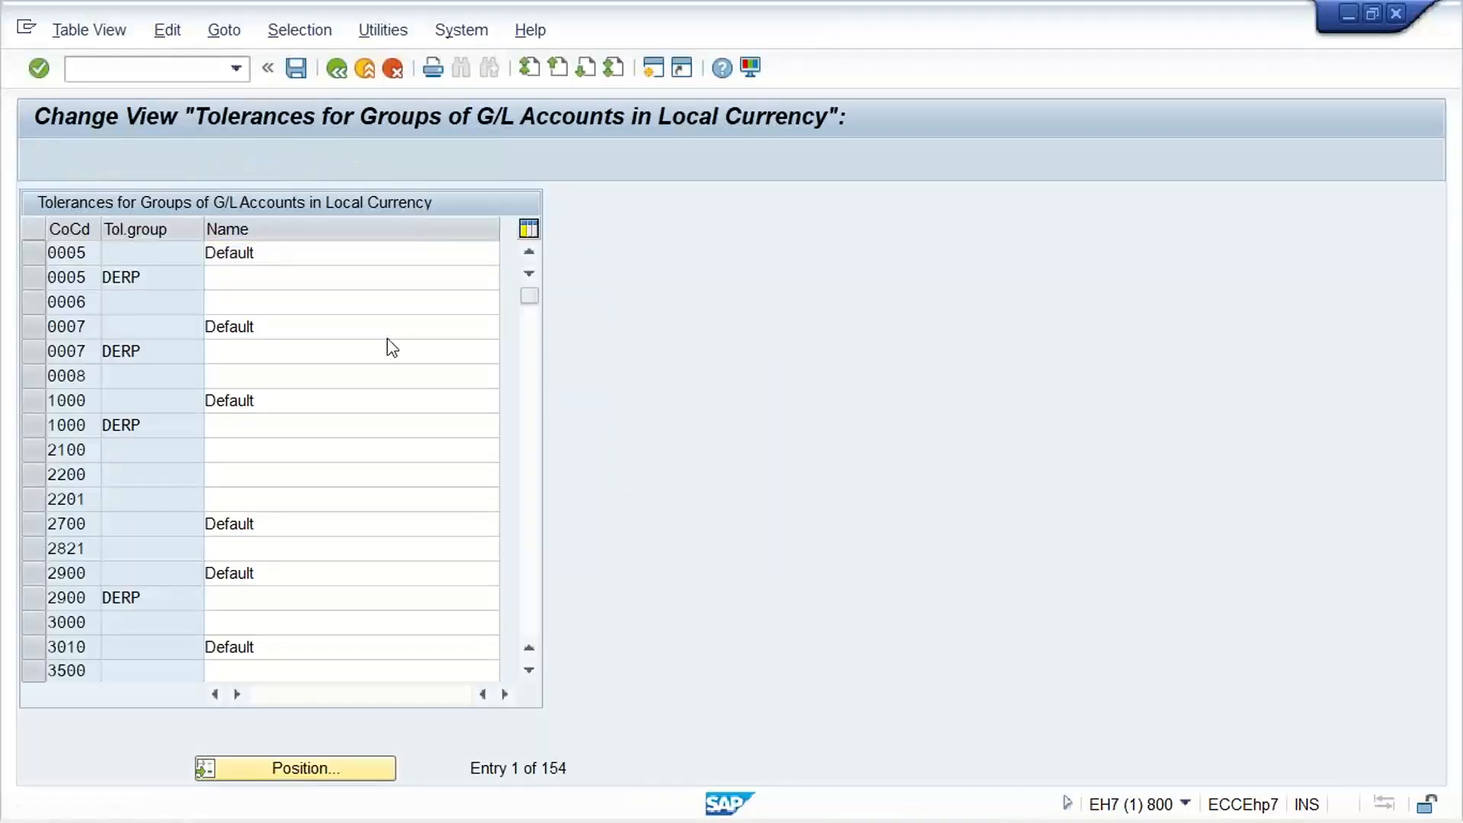
Enter company code TM11 with a blank tolerance group and the name TATA MOTOR
type("TM11")
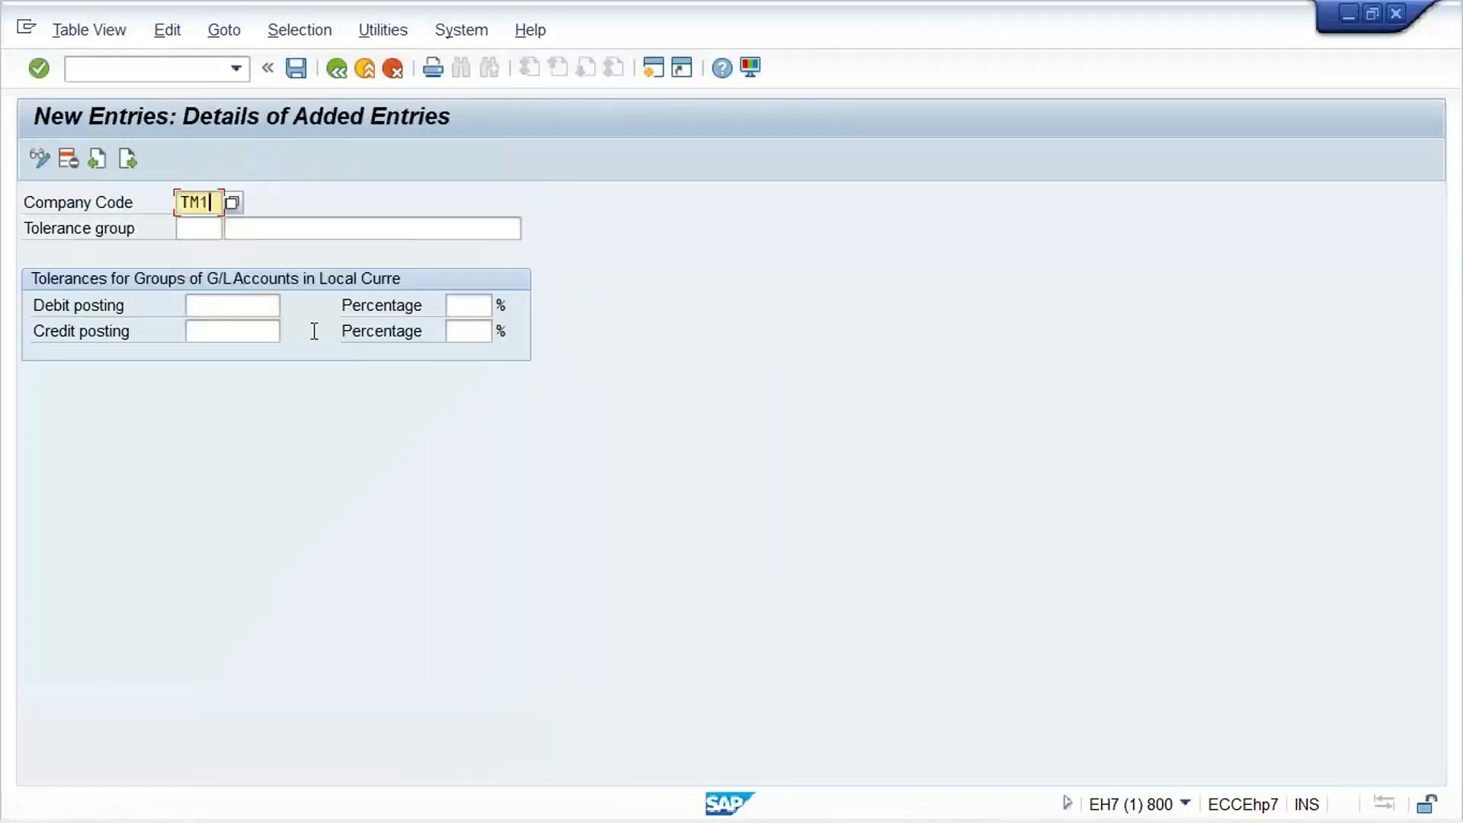
key("Tab")
key("Tab")
key("Down")
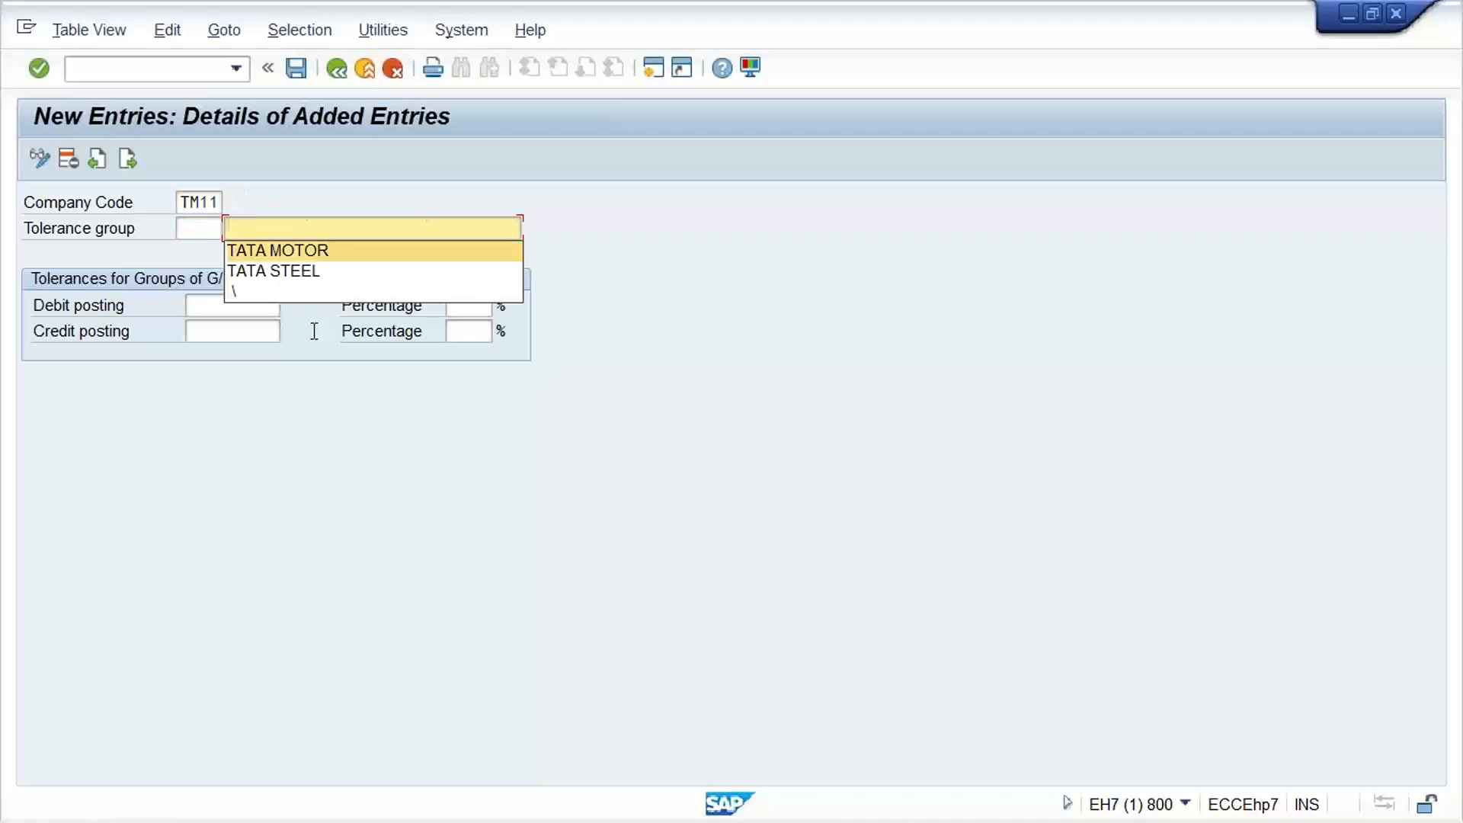
key("Return")
Set the debit and credit posting tolerances to 10, and save the entry with the customizing request
key("Tab")
type("10")
key("Tab")
key("shift+Tab")
key("Tab")
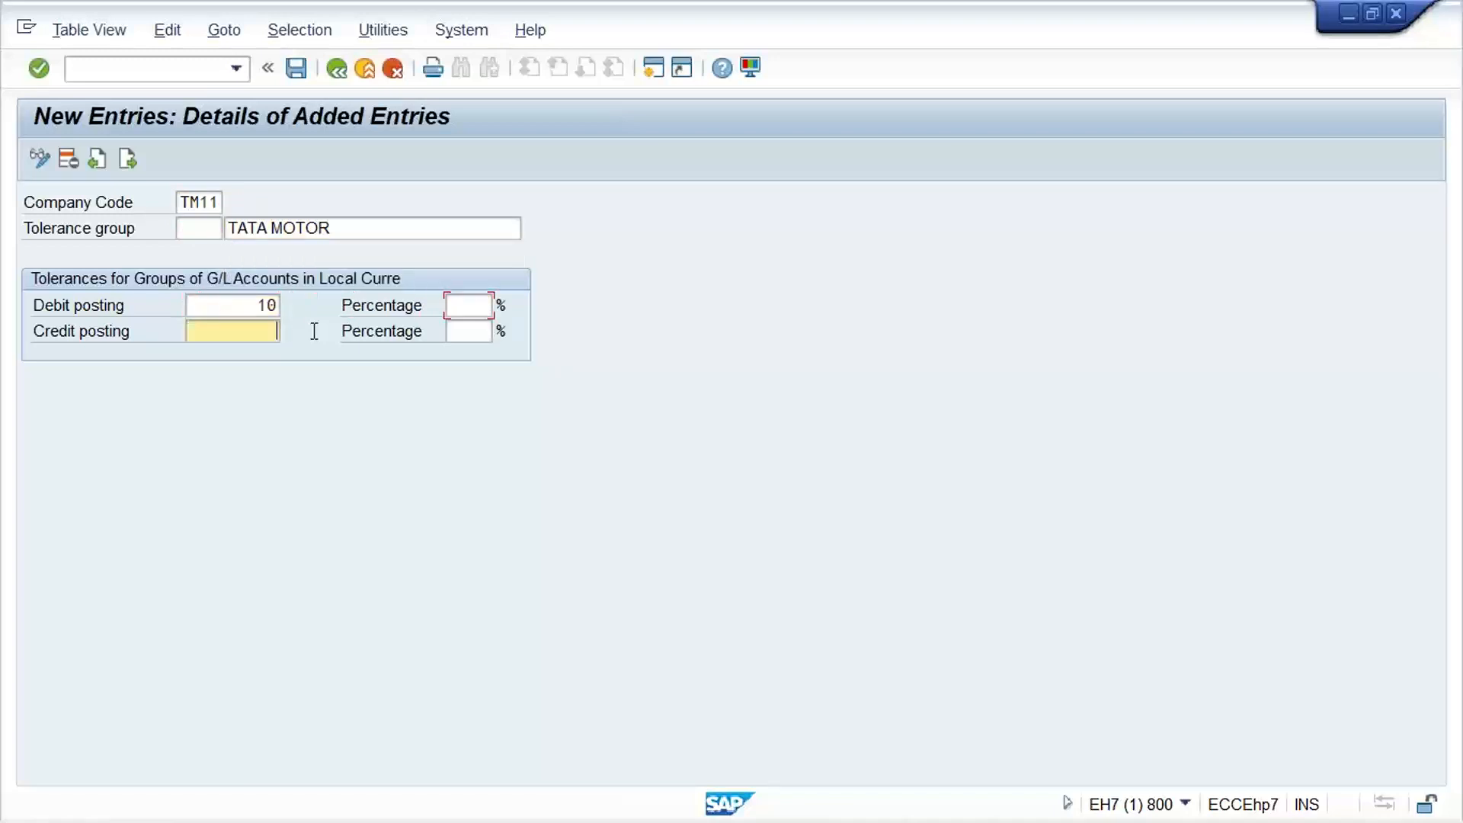
key("Return")
key("Tab")
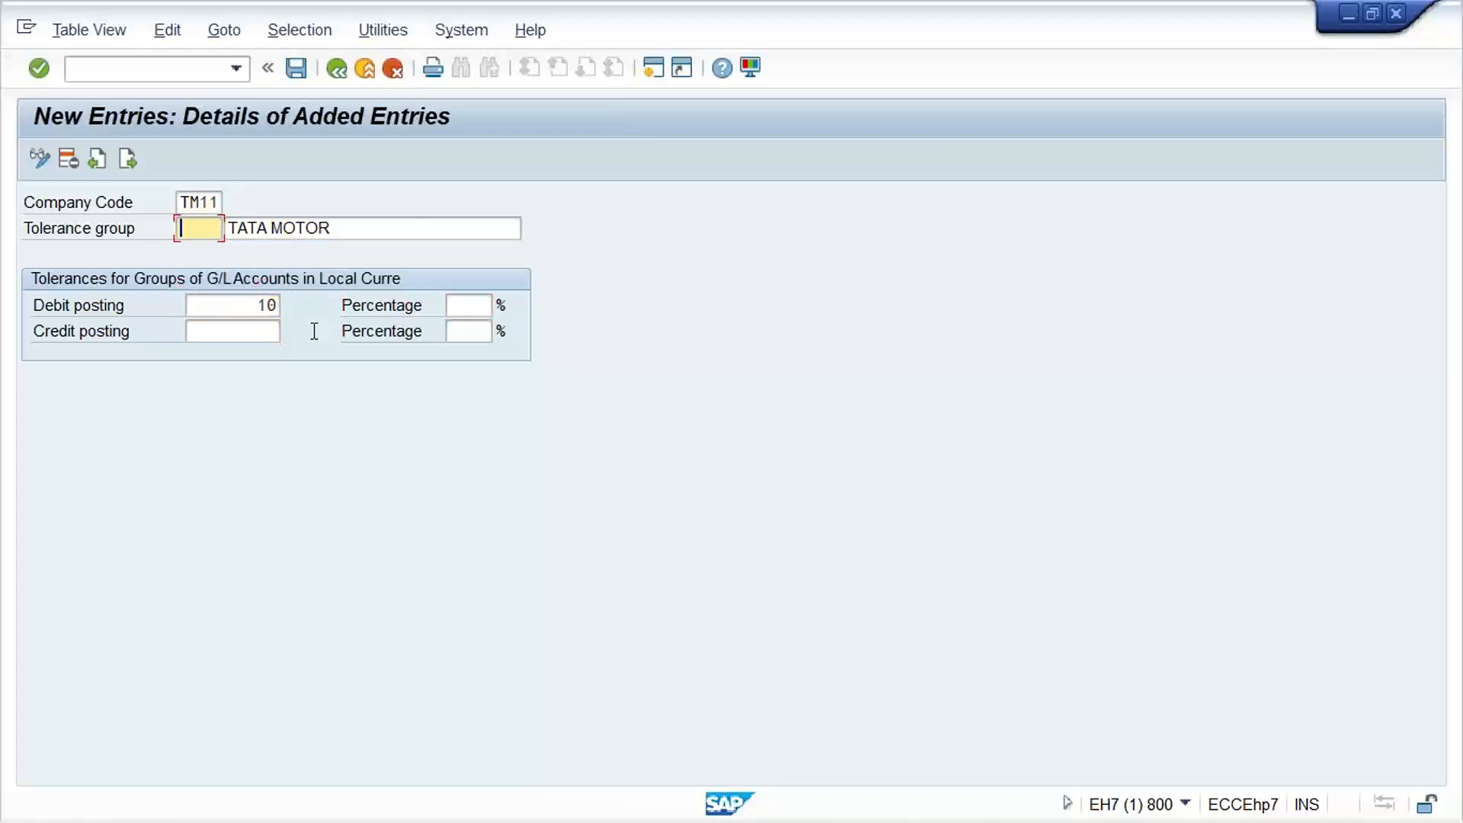
key("Tab")
key("Tab")
key("Tab")
key("Tab")
type("10")
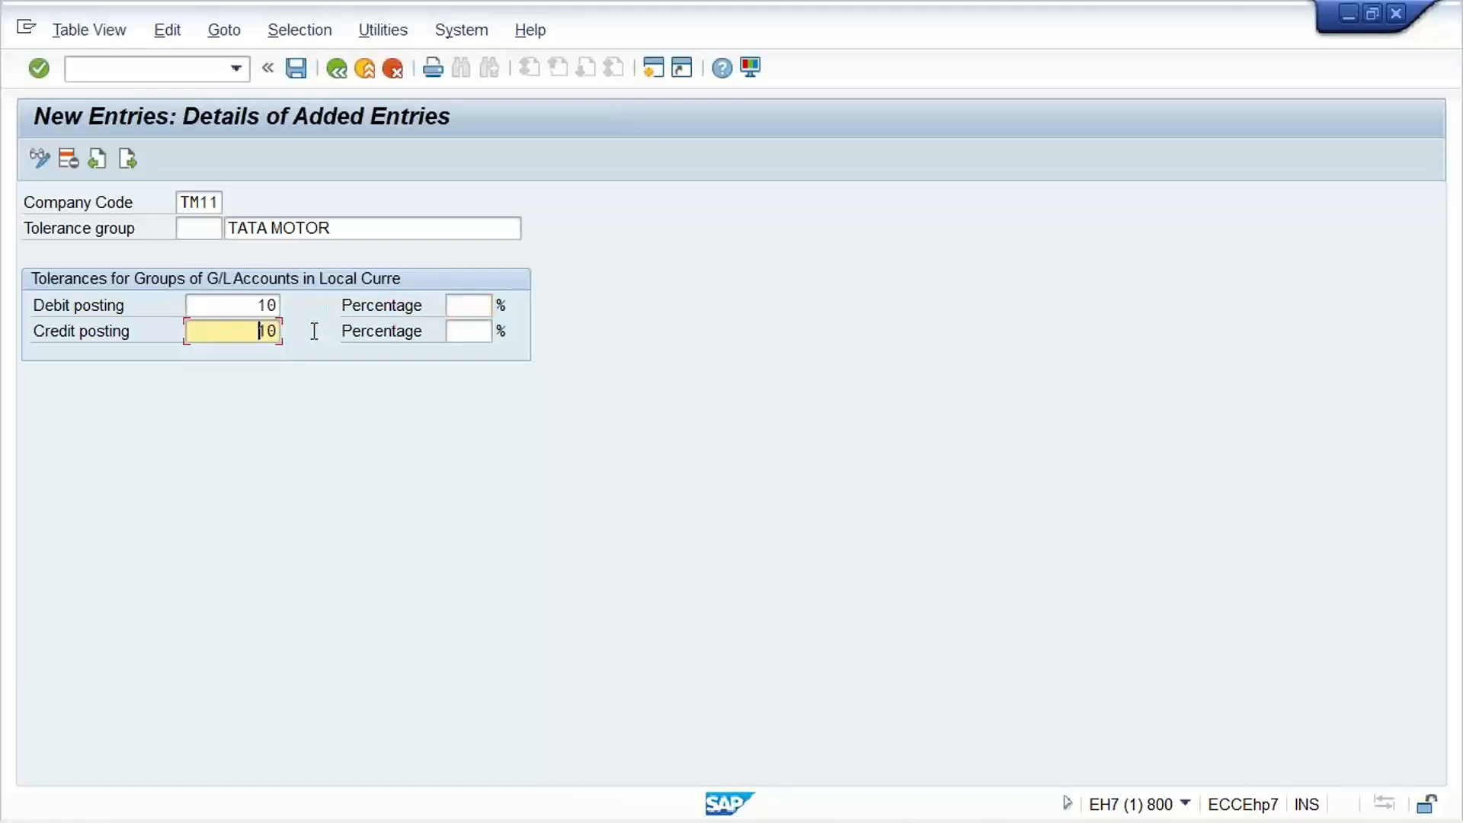
key("Return")
key("ctrl+s")
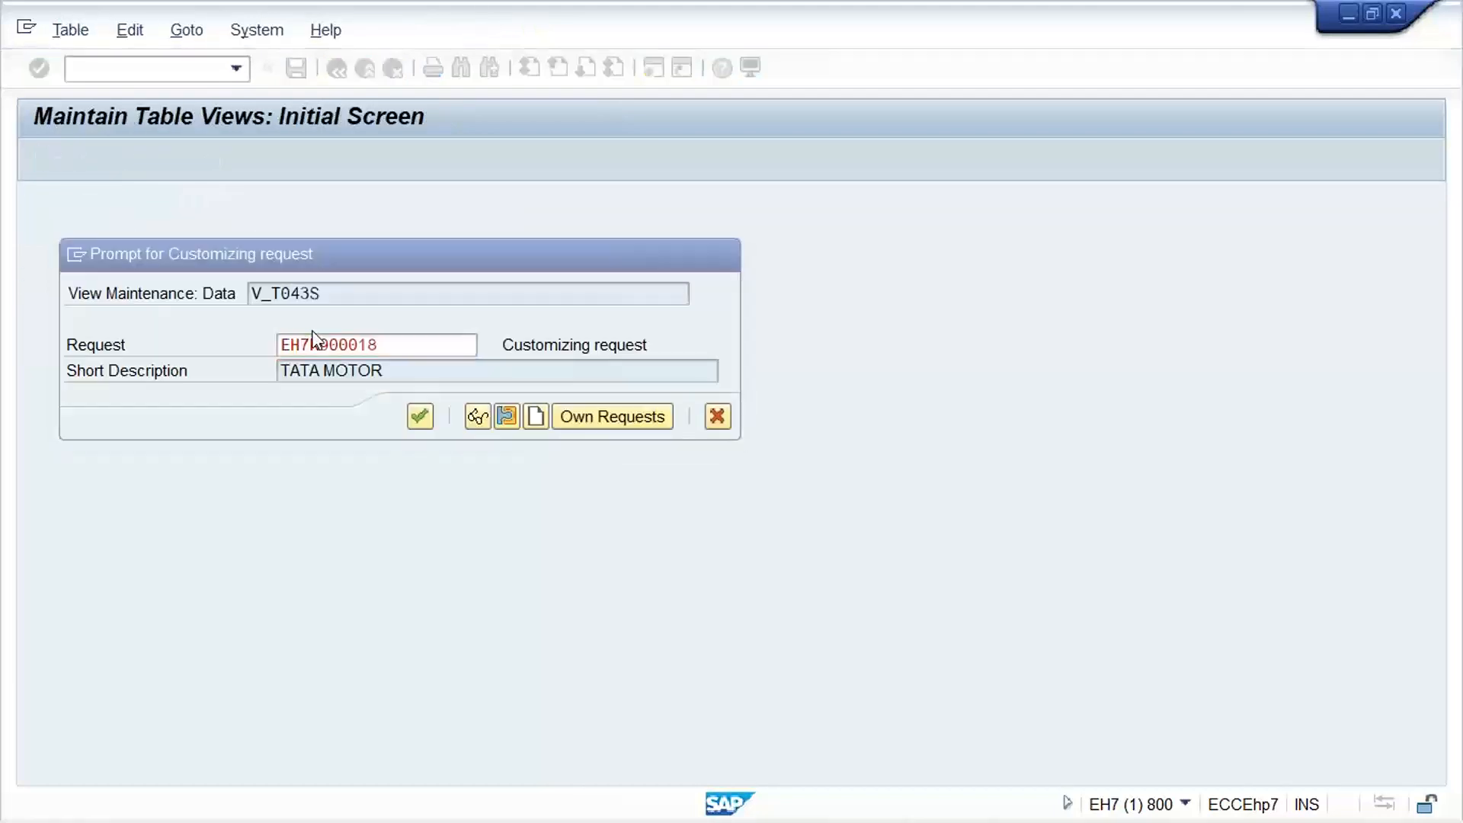
key("Return")
Open the list of charts of accounts and start a new entry TM11 with the description TATA GROUP COA
left_click(153, 69)
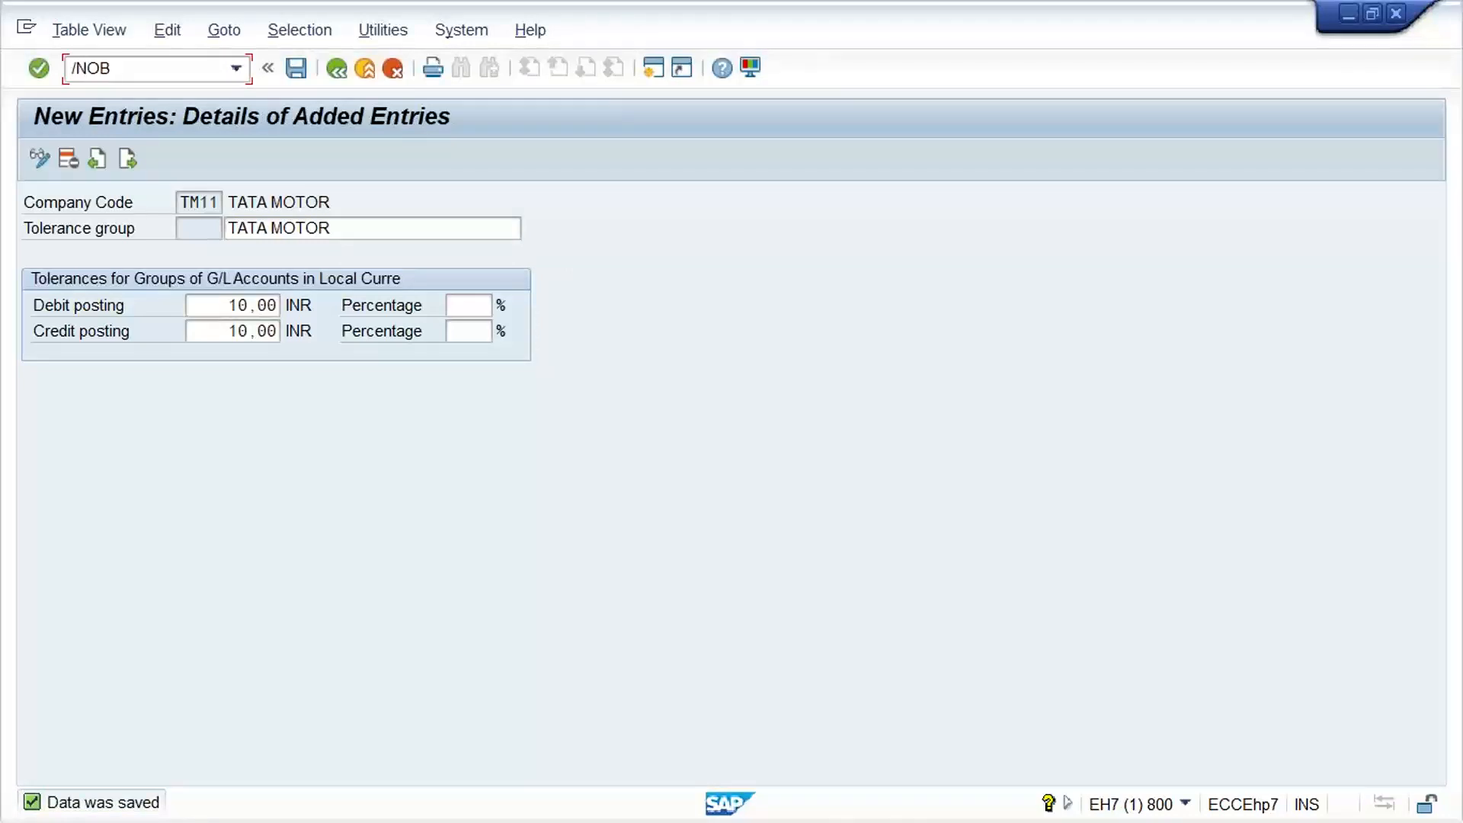
key("Return")
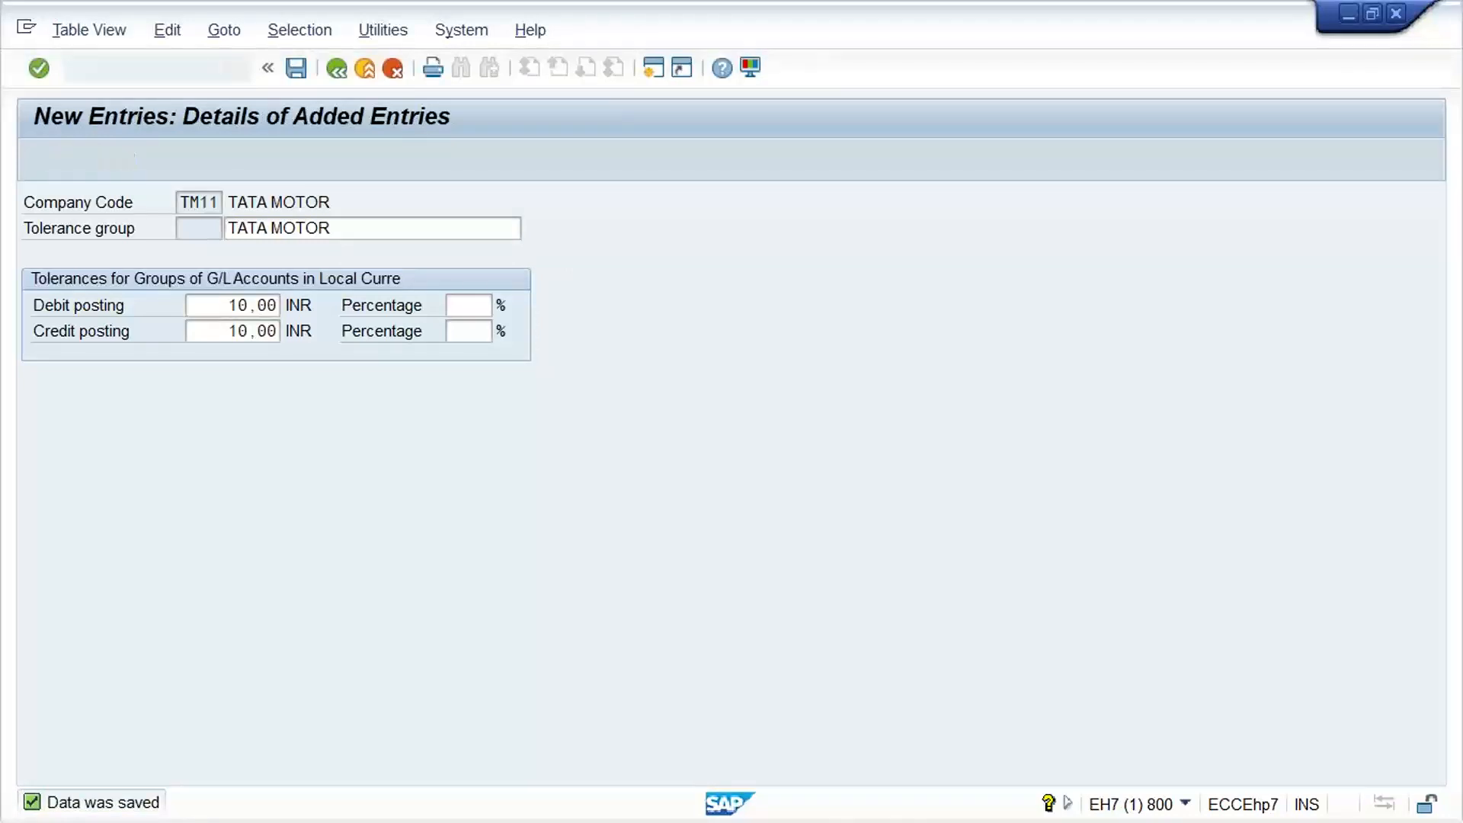
left_click(182, 163)
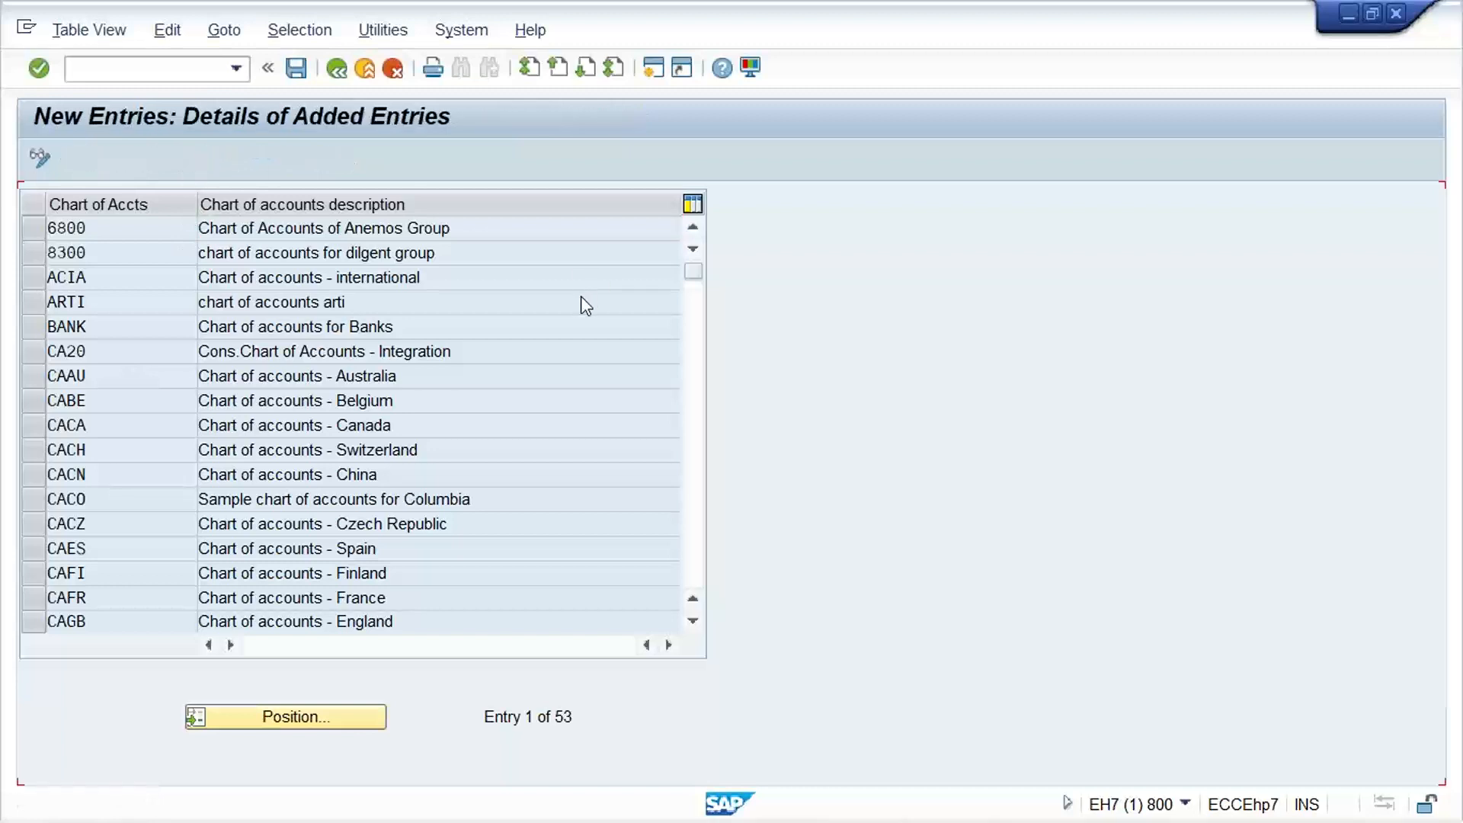
type("TM11")
key("Tab")
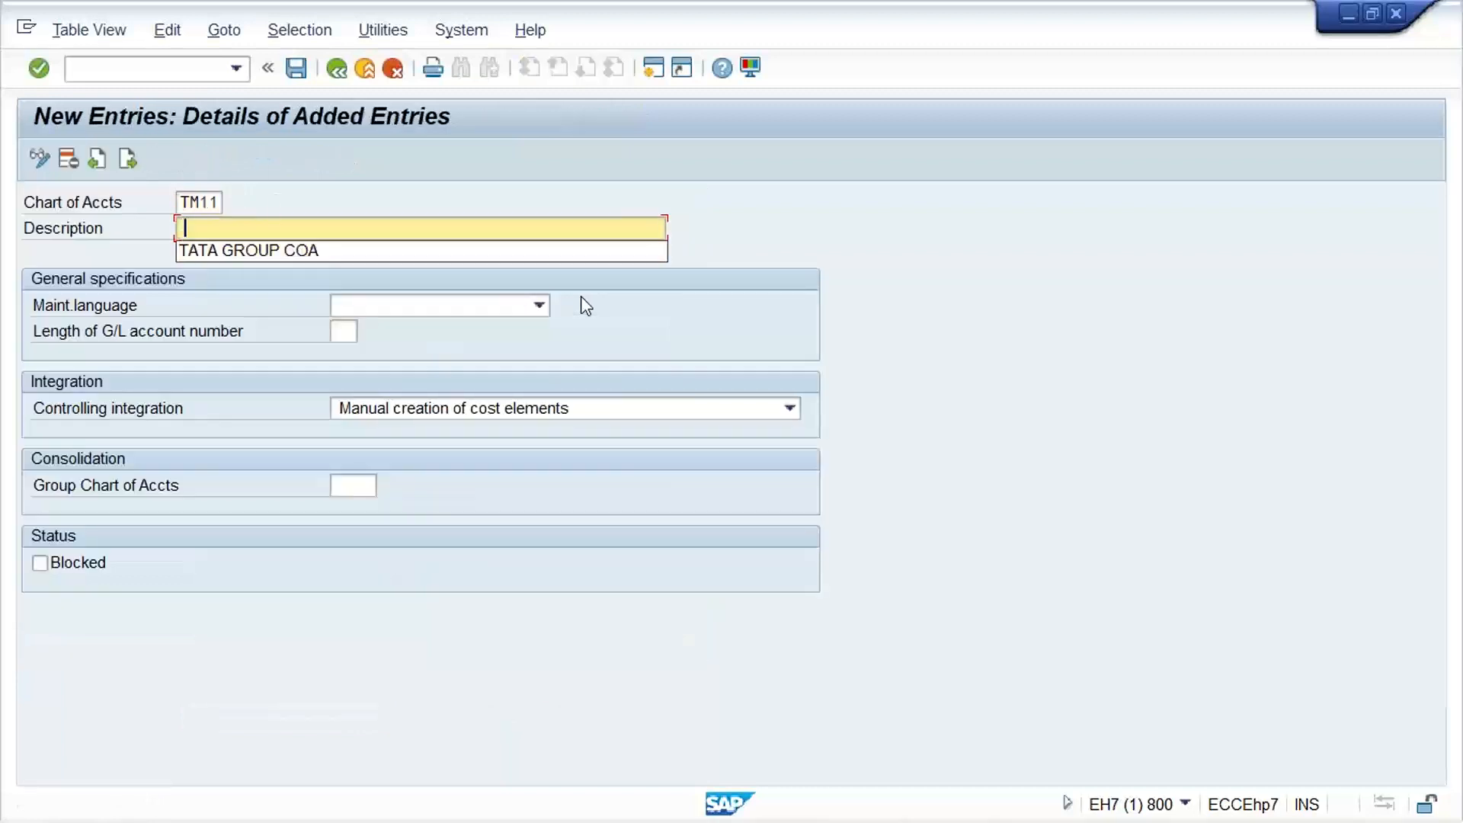
key("Down")
key("Return")
key("Tab")
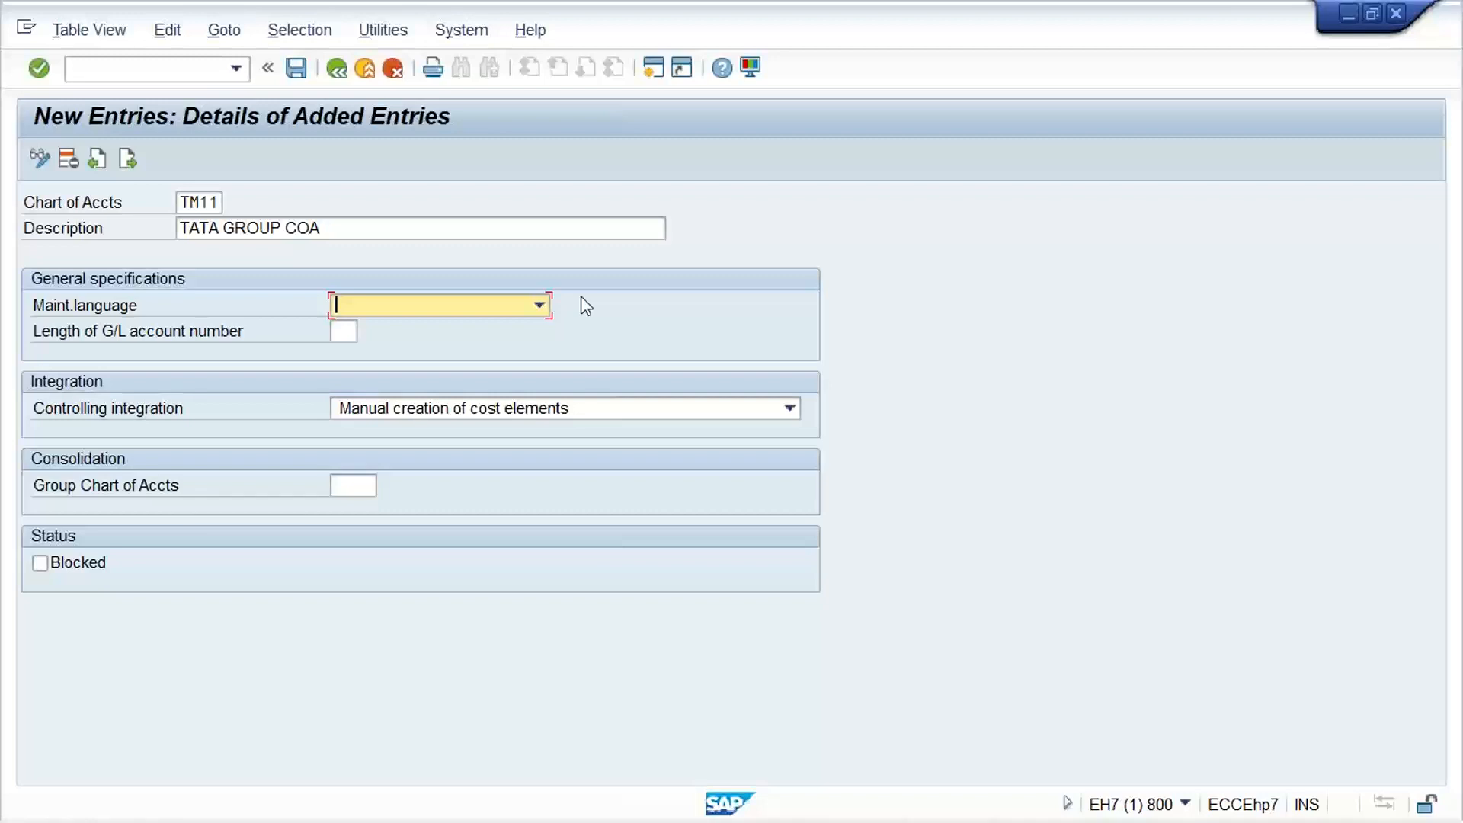
Set the chart of accounts' maintenance language to English and the G/L account number length to 4, then save it with the customizing request
key("e")
key("Tab")
type("04")
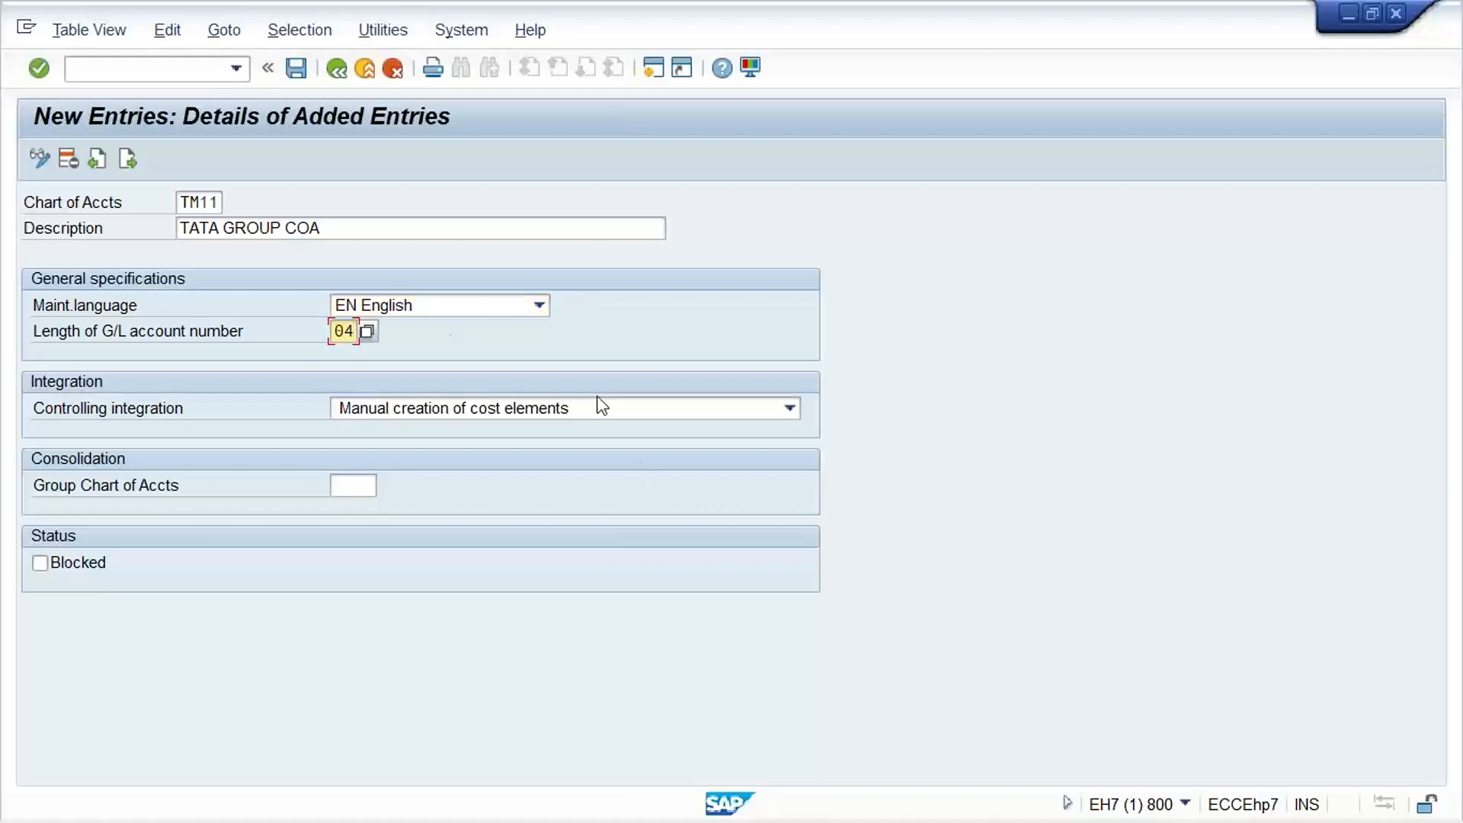
key("Return")
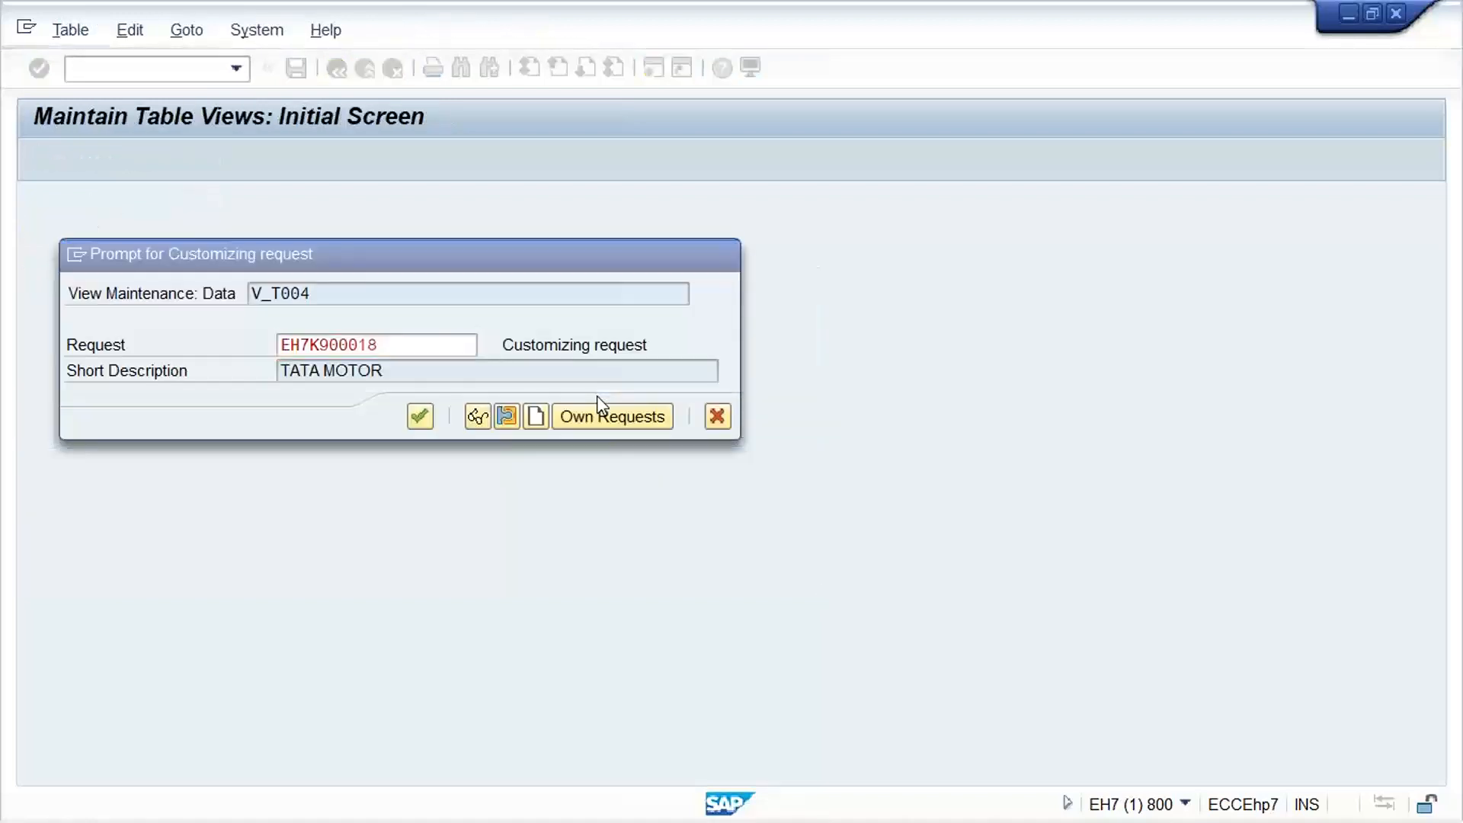
key("Return")
Open the assignment of company codes to charts of accounts, assign chart TM11 to company code TM11, and save
left_click(137, 70)
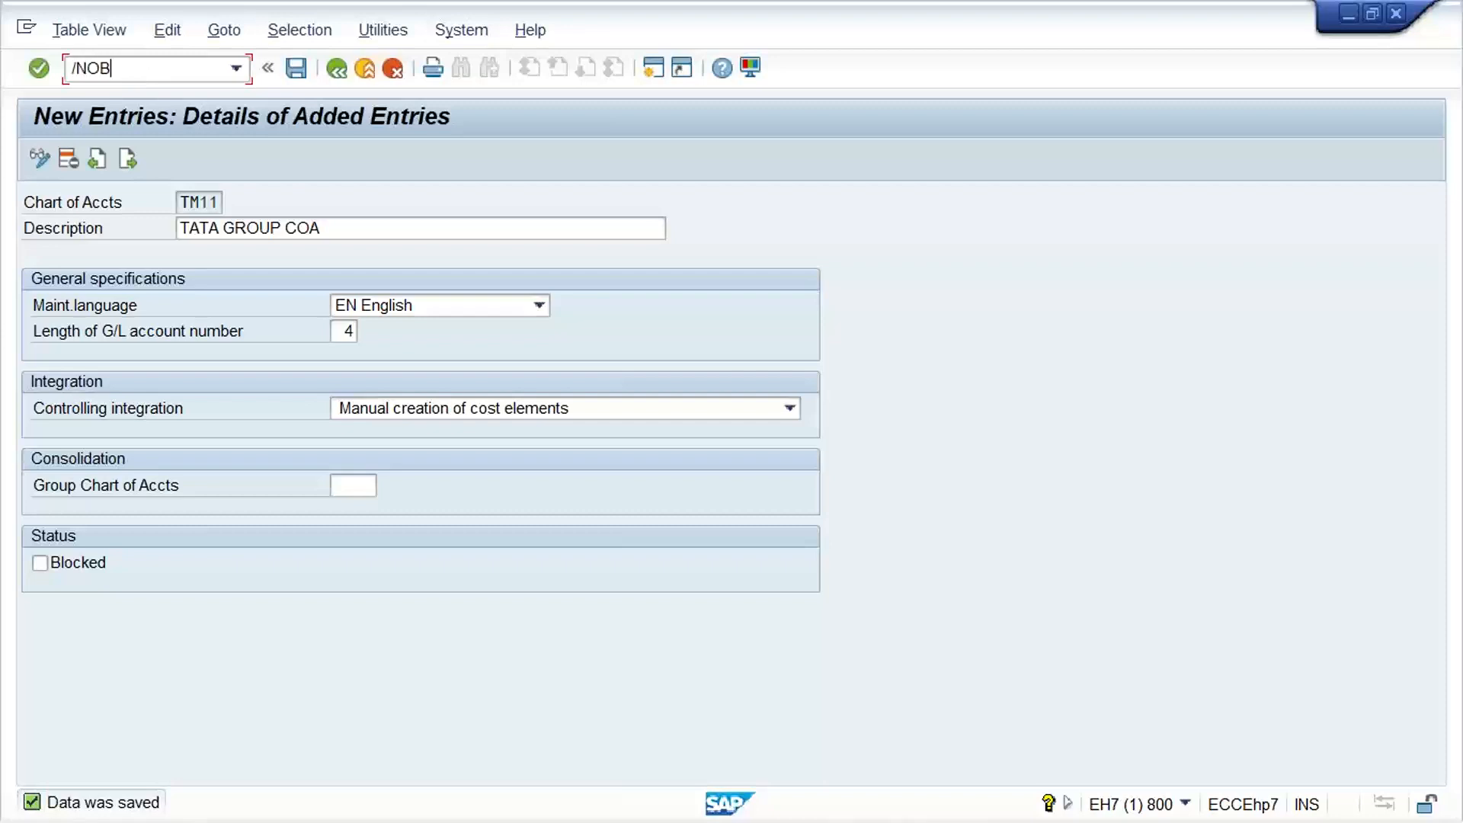
key("Return")
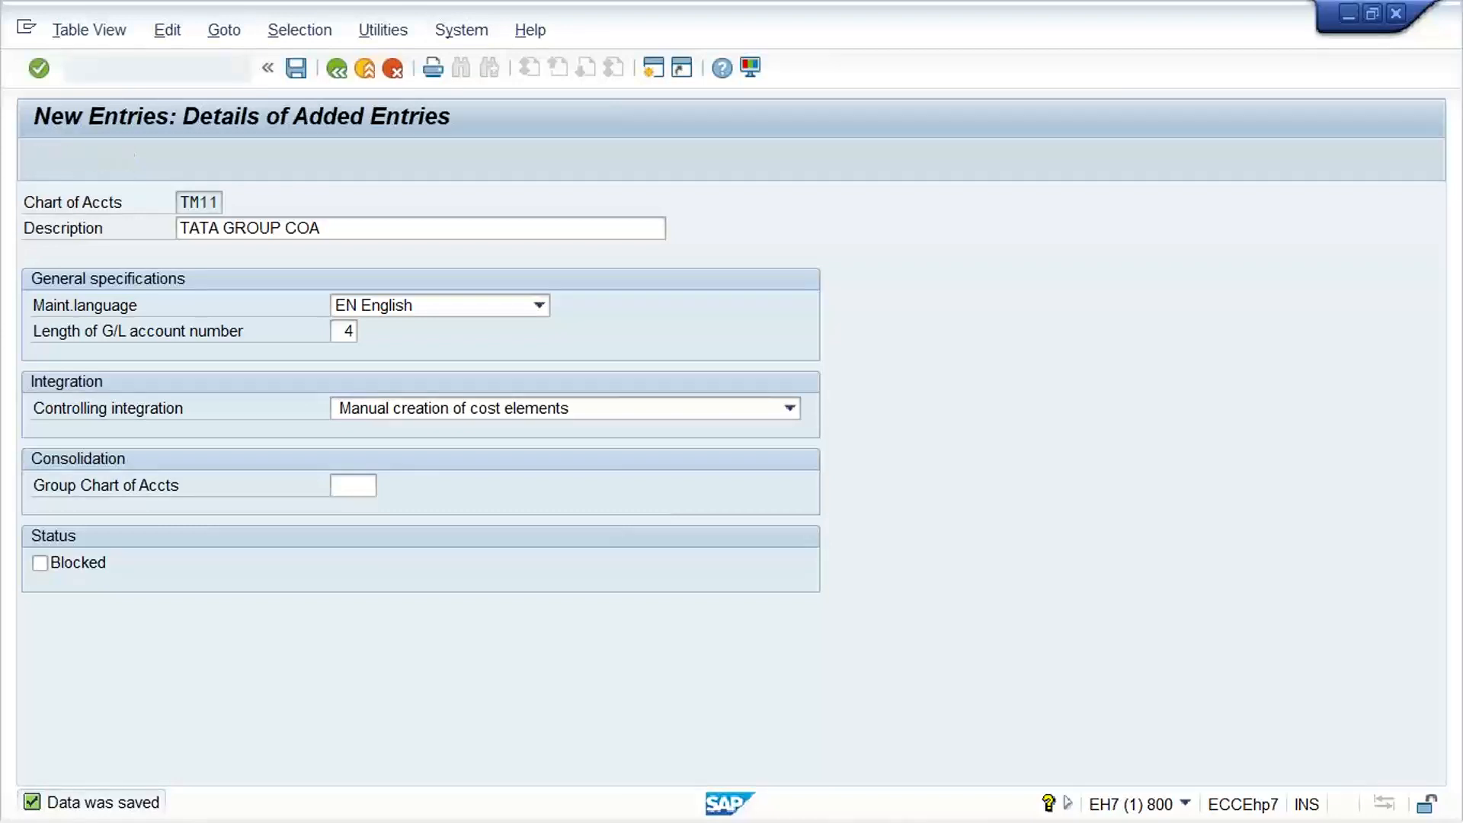
left_click(374, 716)
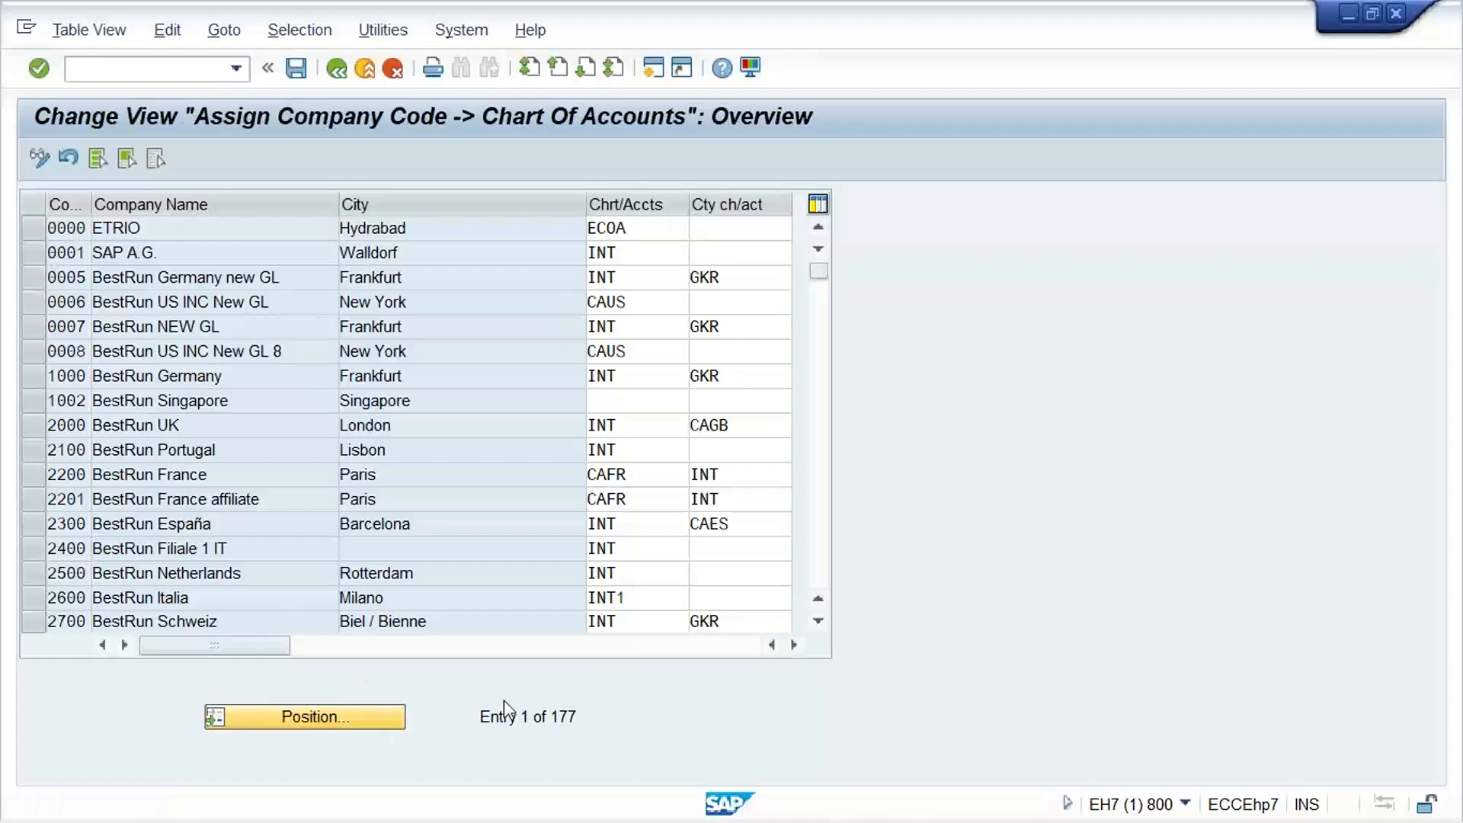
type("TM11")
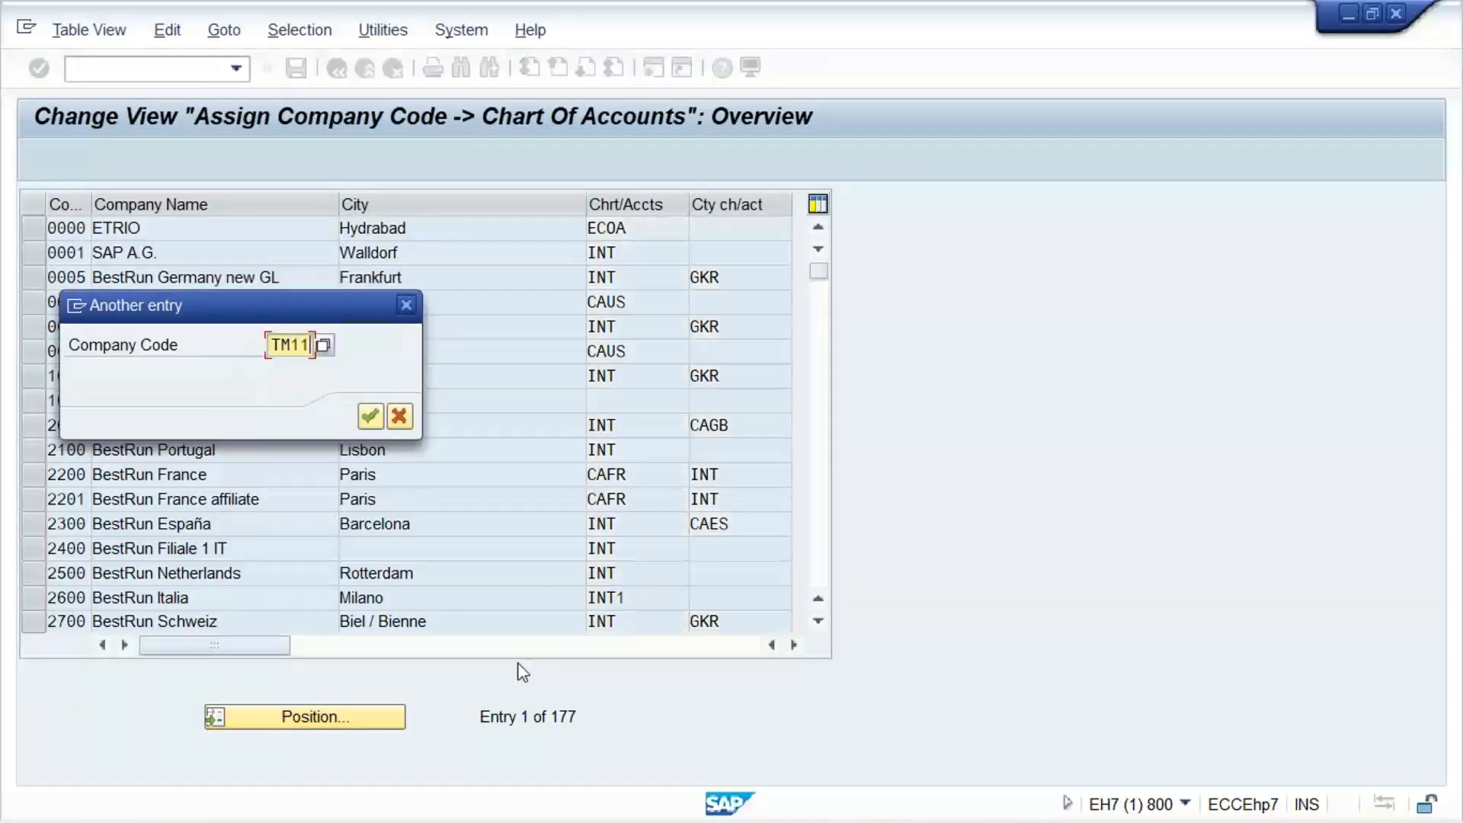
key("Return")
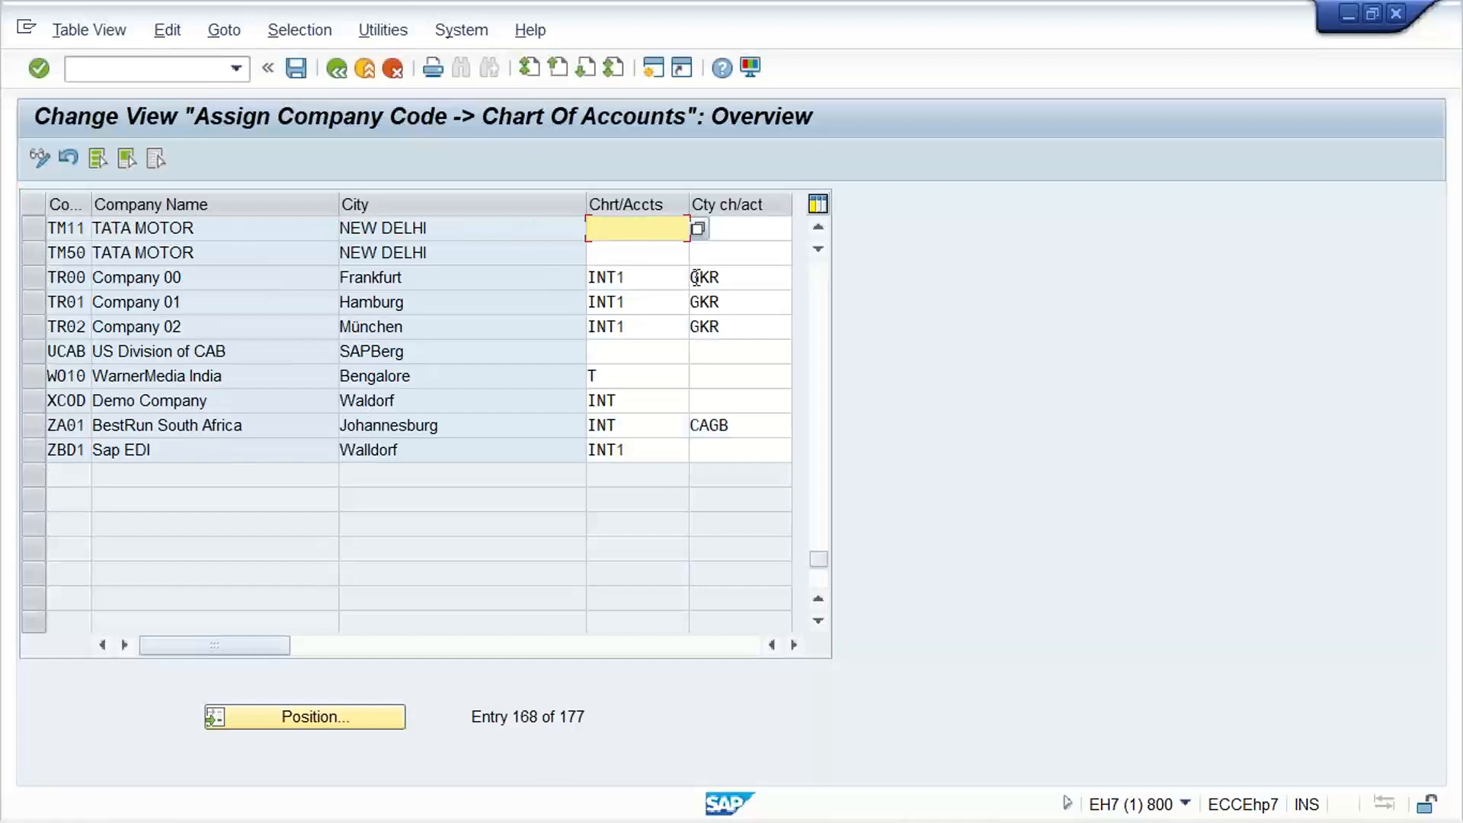
type("TM11")
key("Return")
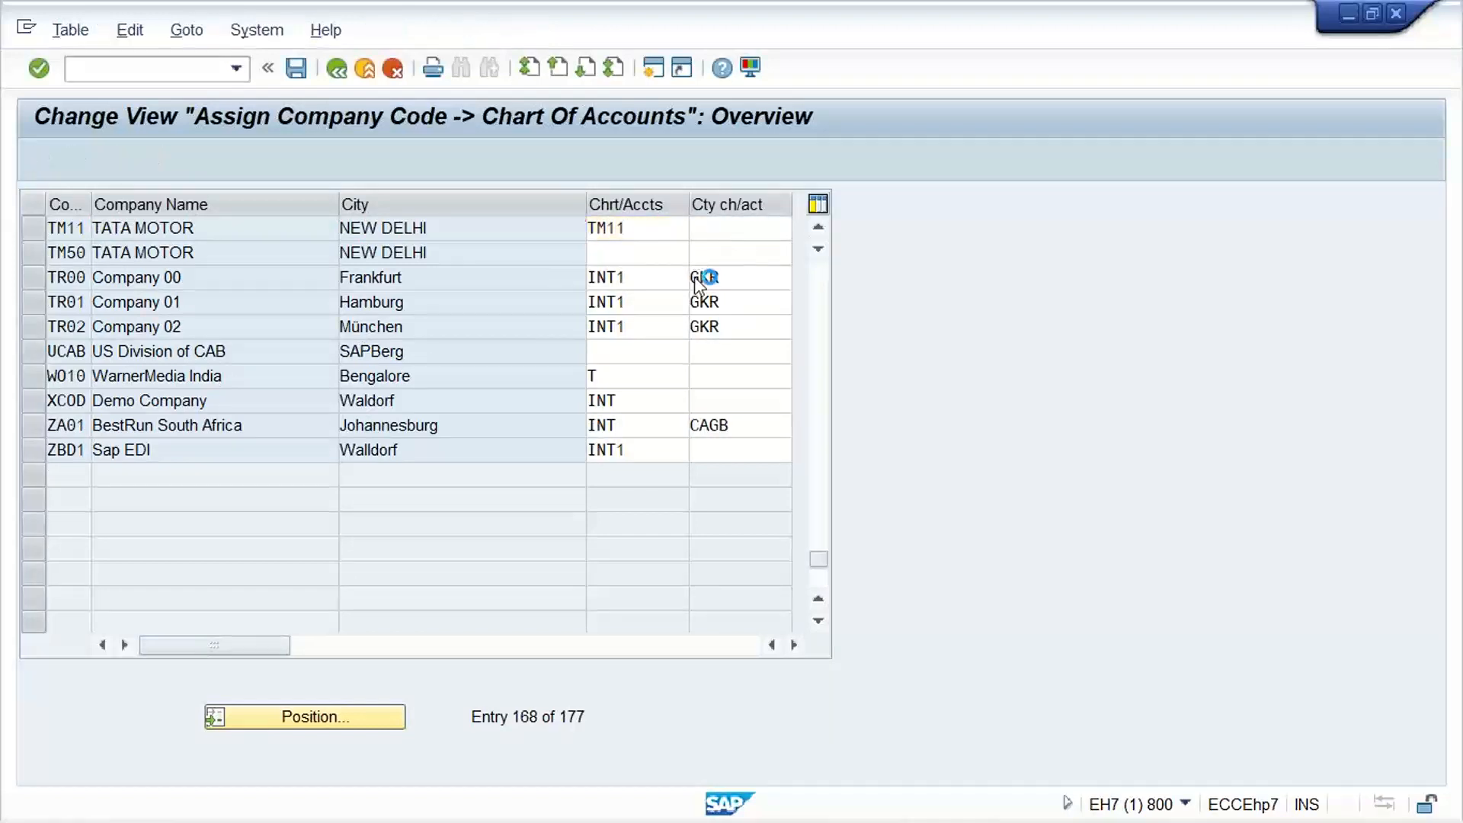
key("Return")
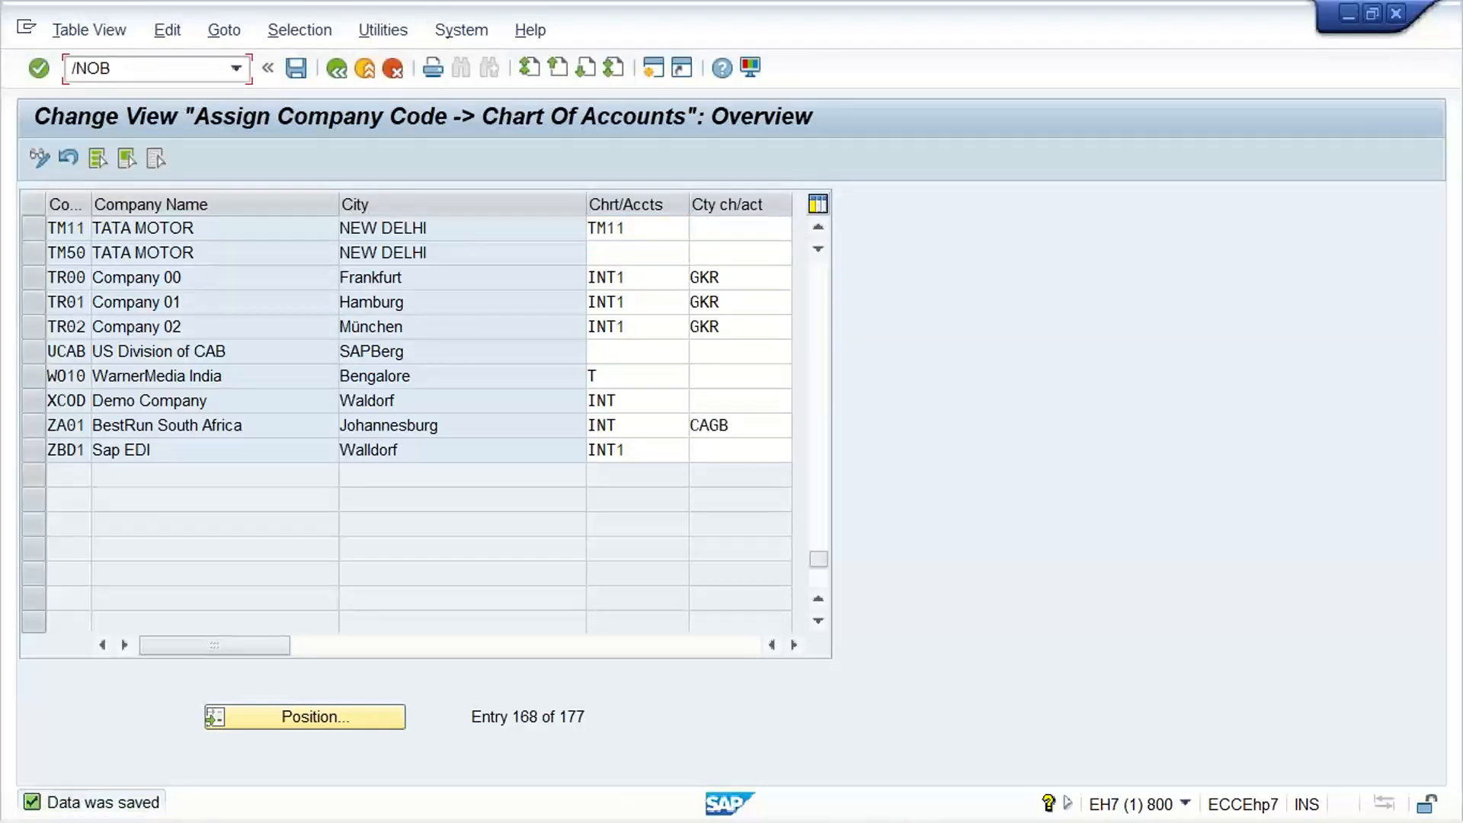
Open the G/L account groups overview and locate the account groups of chart of accounts MANU
key("Return")
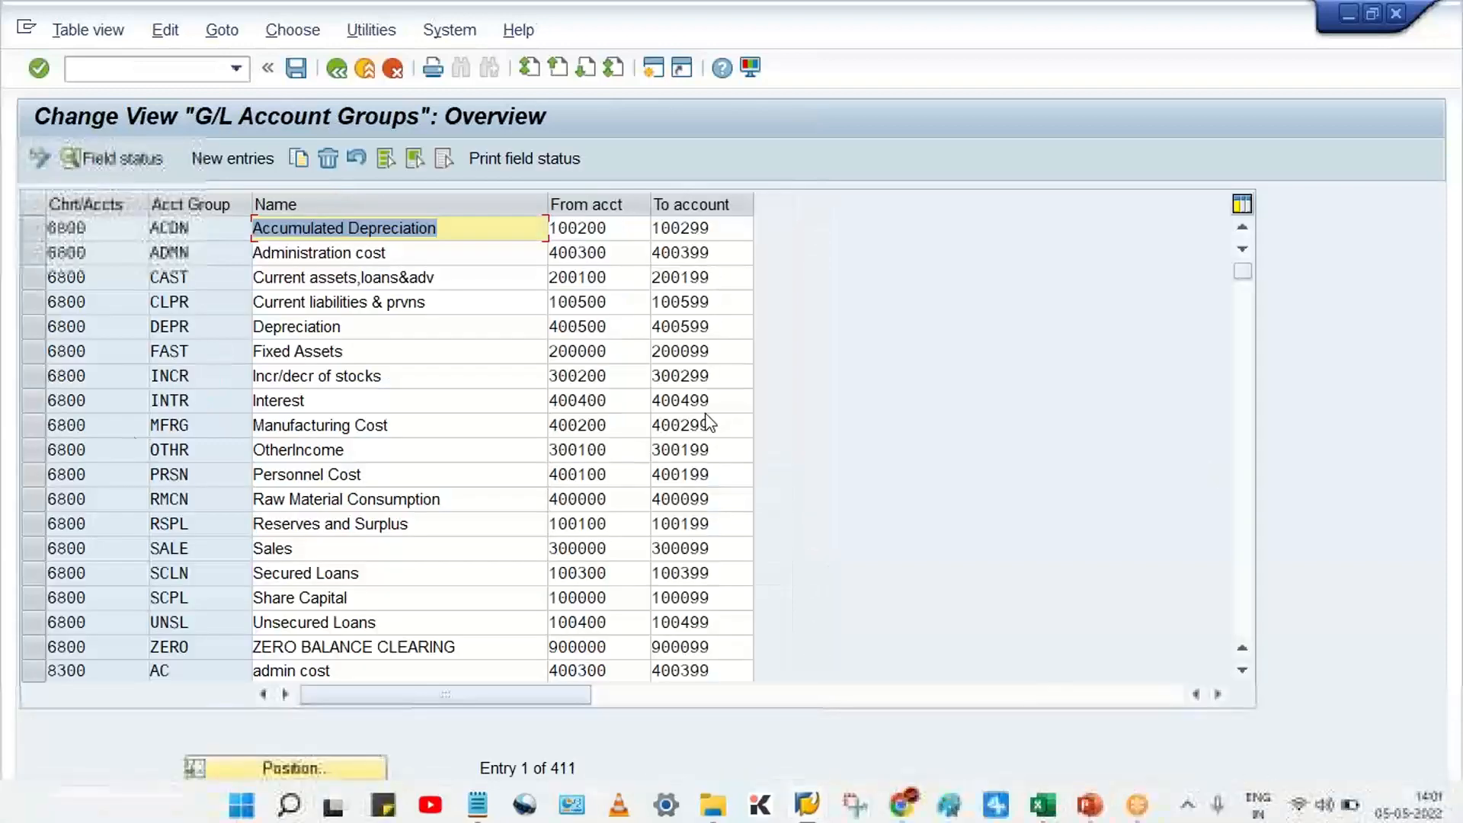
left_click(276, 771)
type("TM")
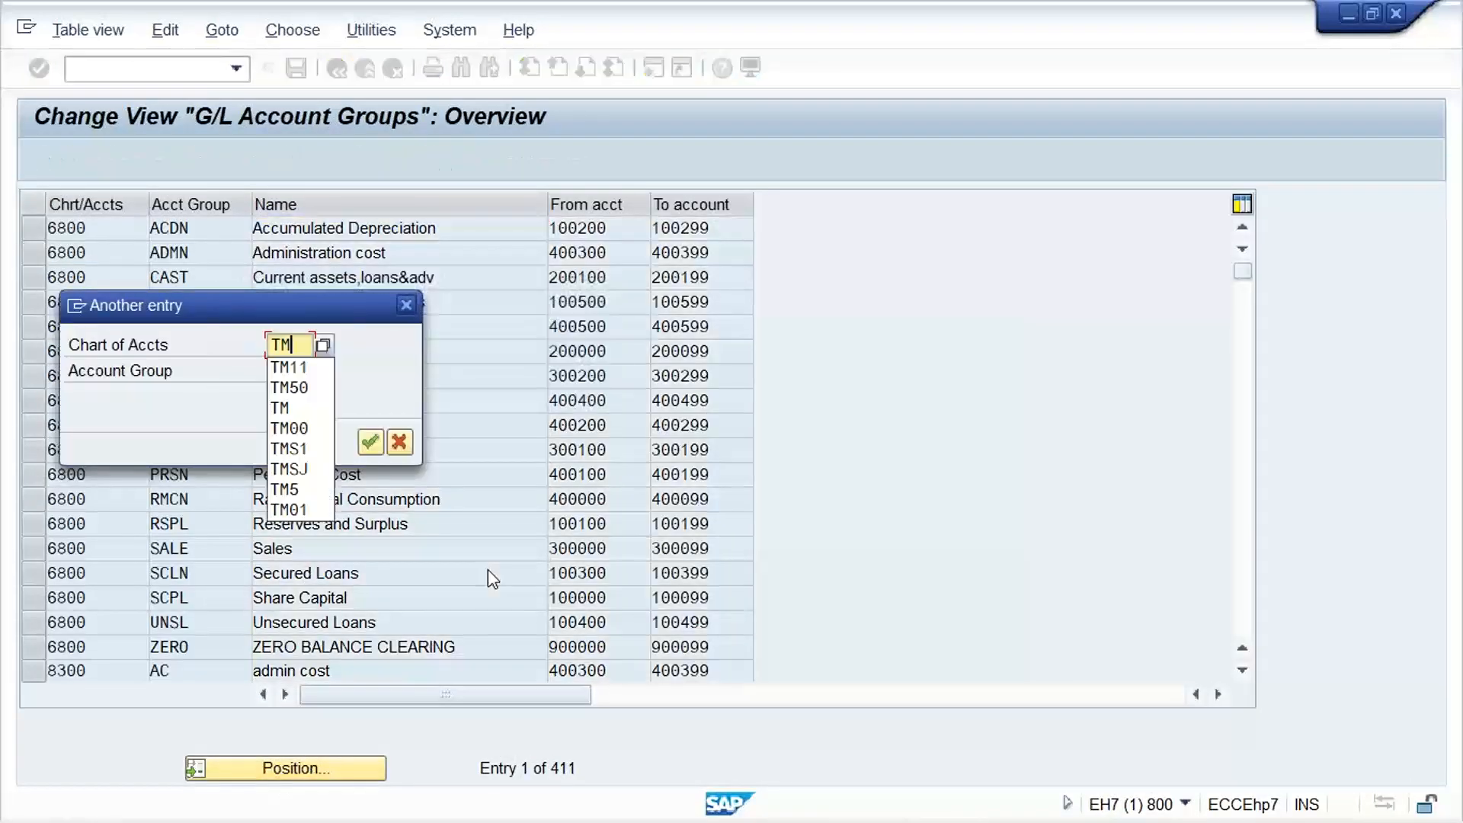
key("Down")
key("Return")
key("BackSpace")
key("BackSpace")
key("Return")
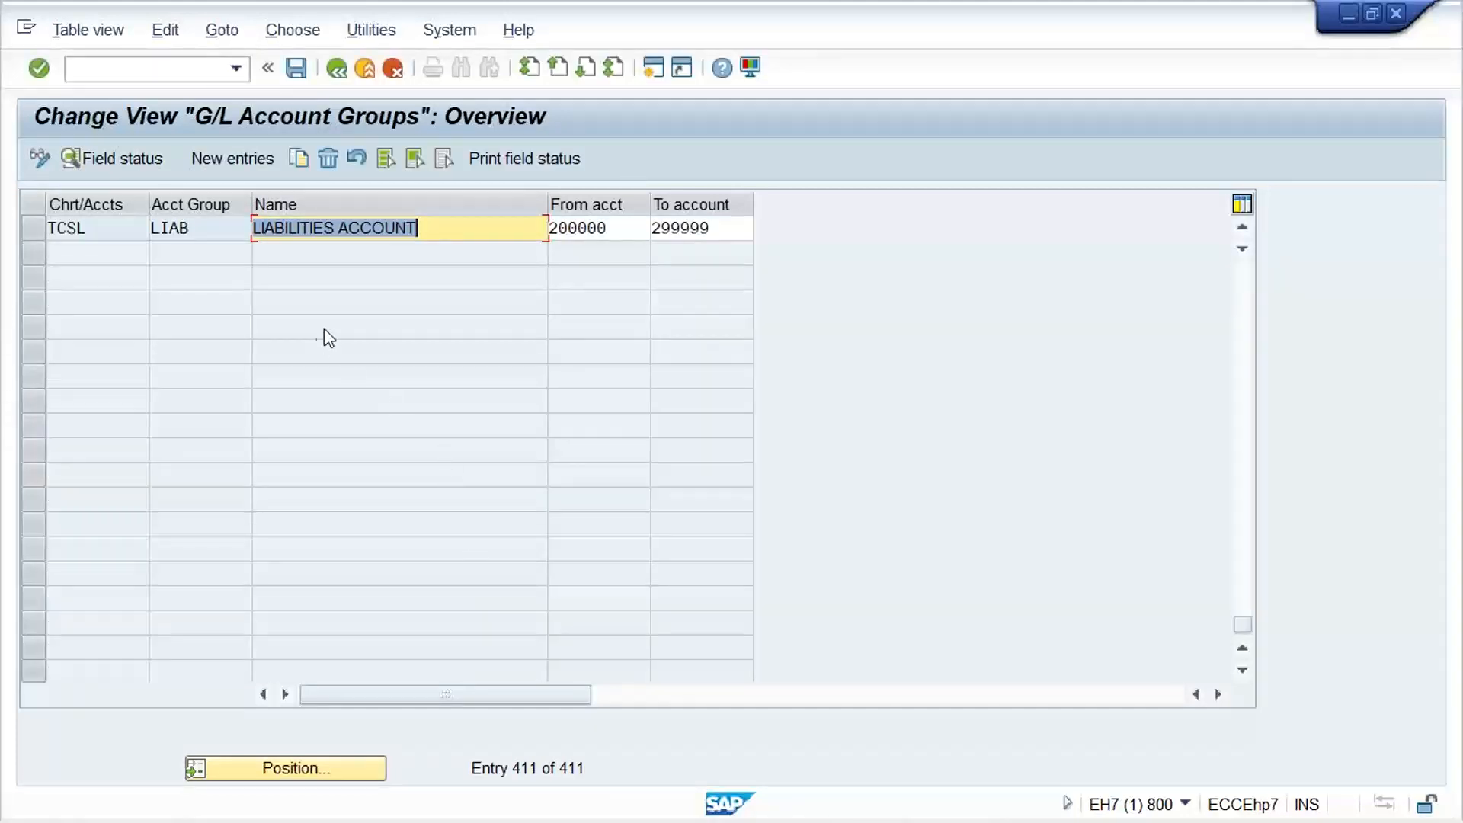
scroll(320, 335, "up", 5)
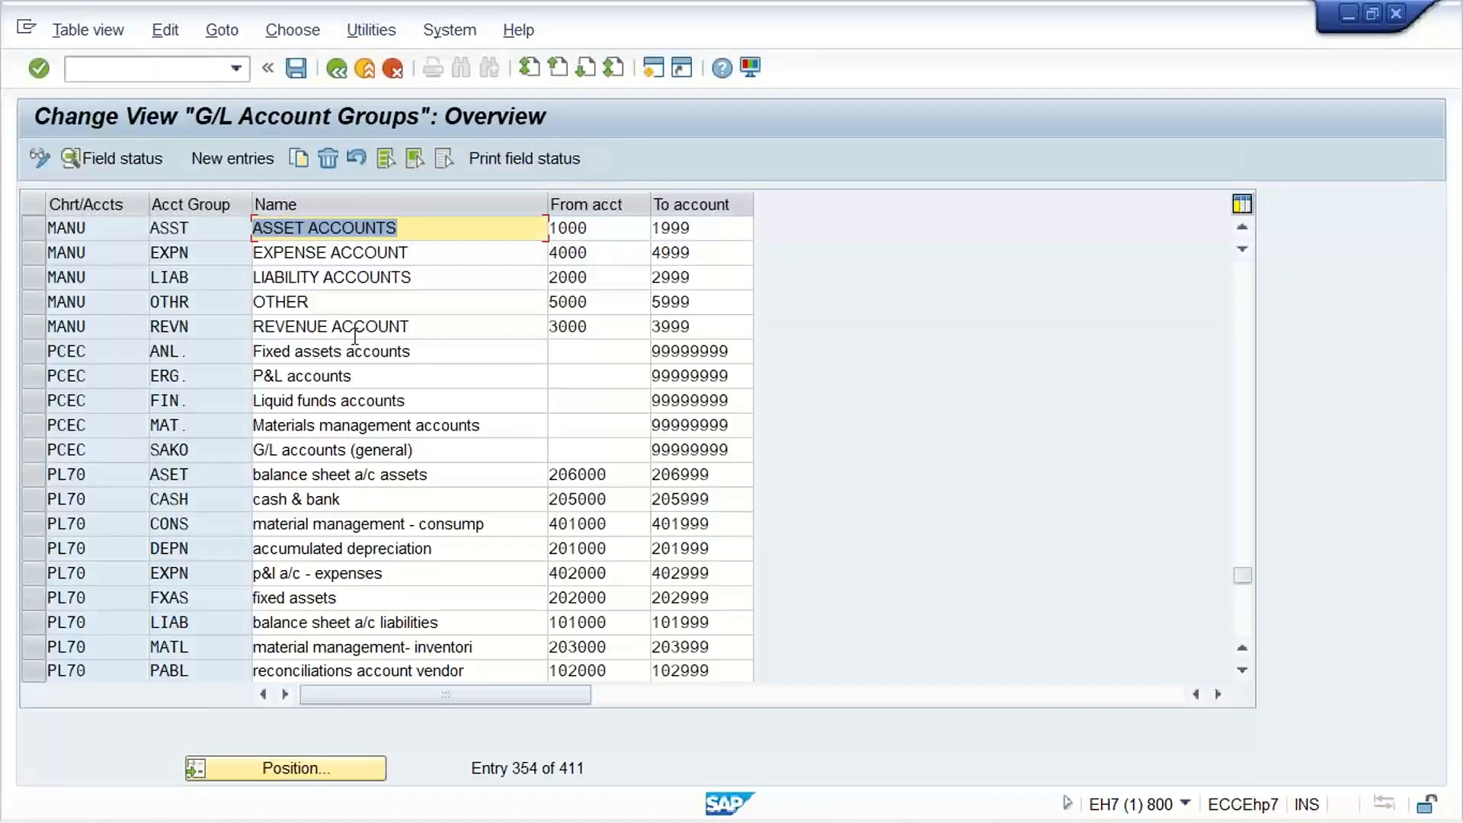
Copy the five MANU account groups and set the chart of accounts of every copied entry to TM11
left_click_drag(47, 223, 138, 313)
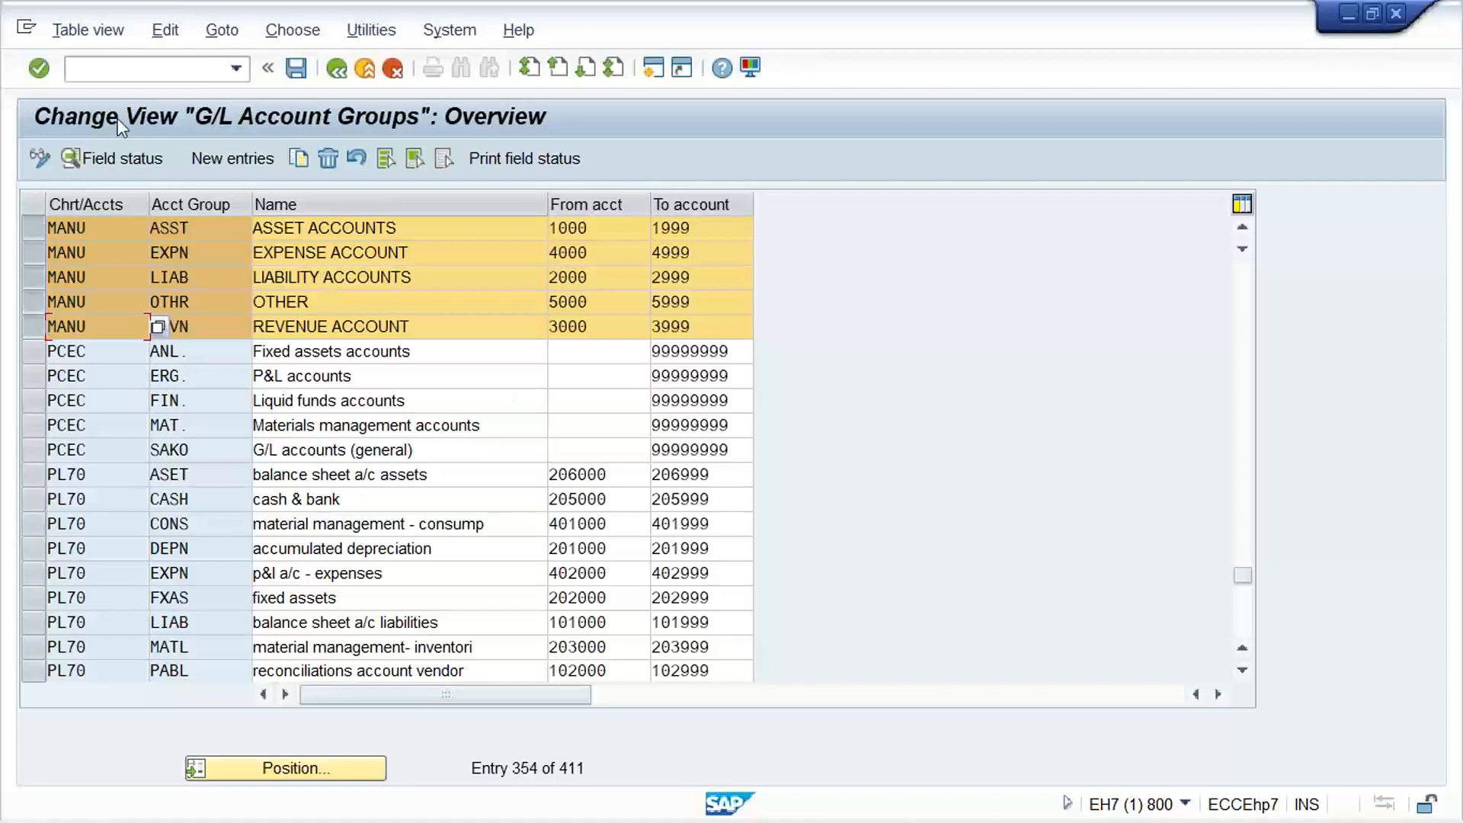
left_click(297, 159)
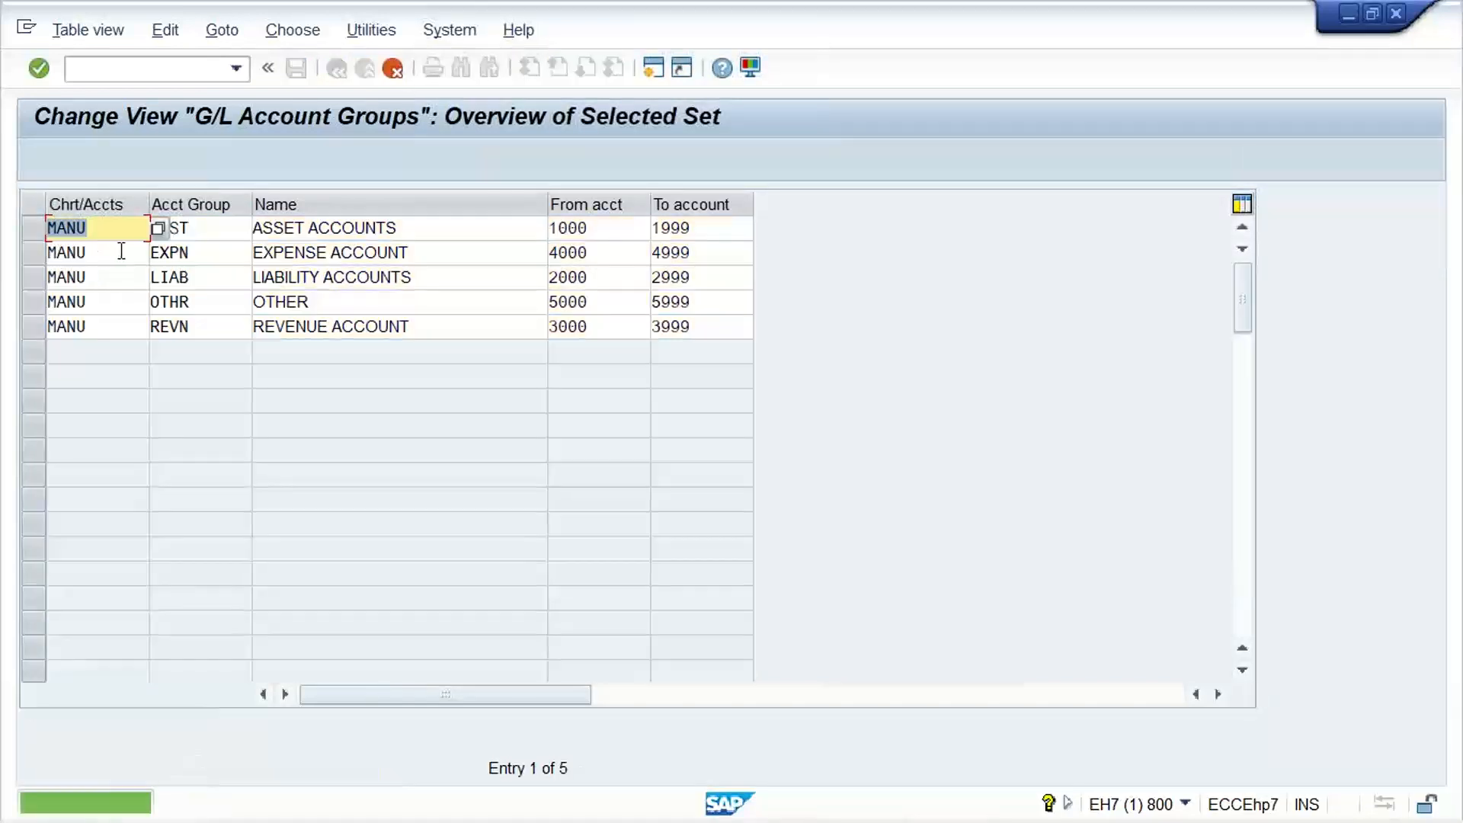
type("TM11")
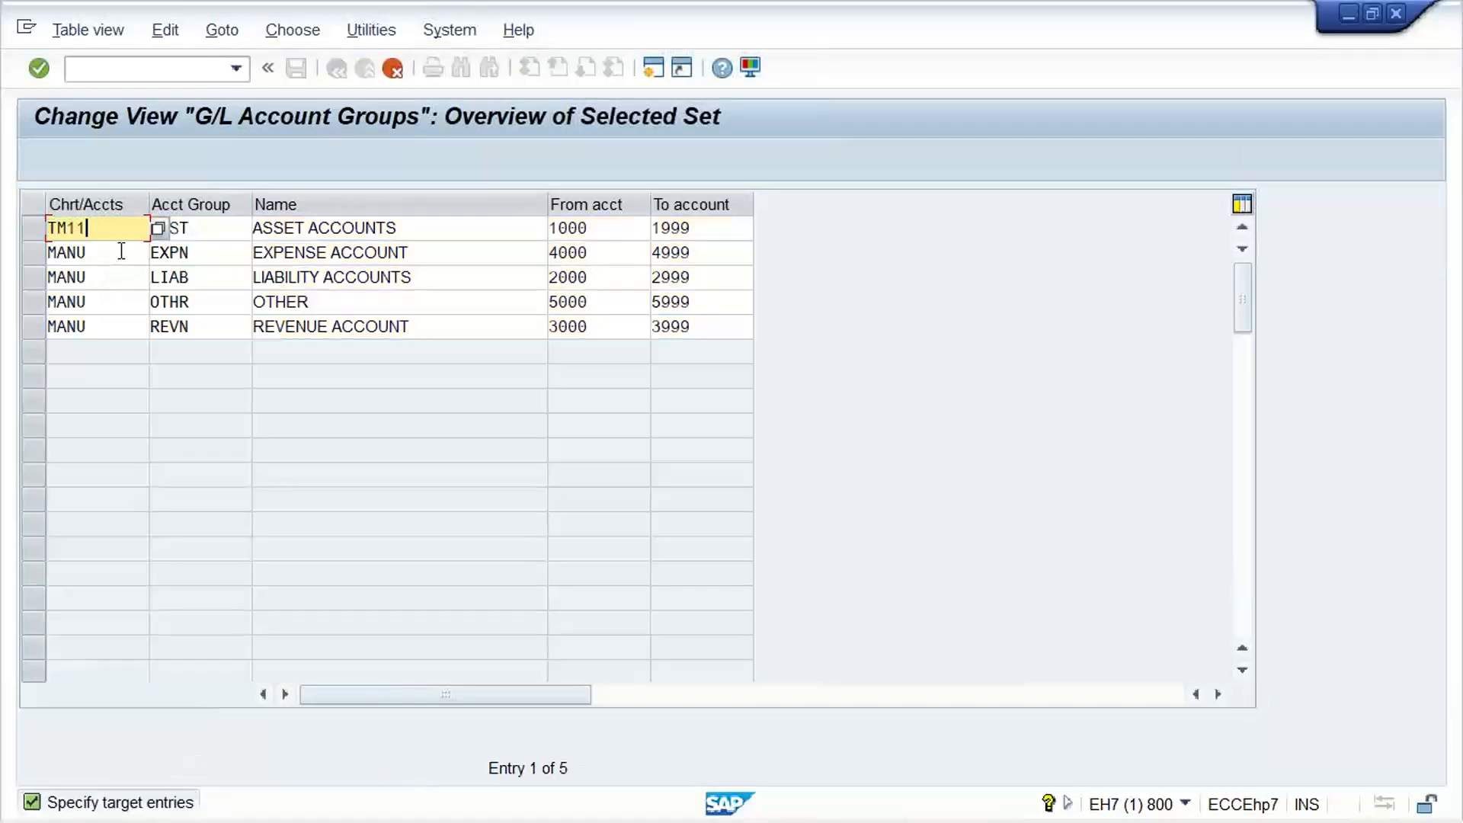
left_click(121, 252)
double_click(121, 251)
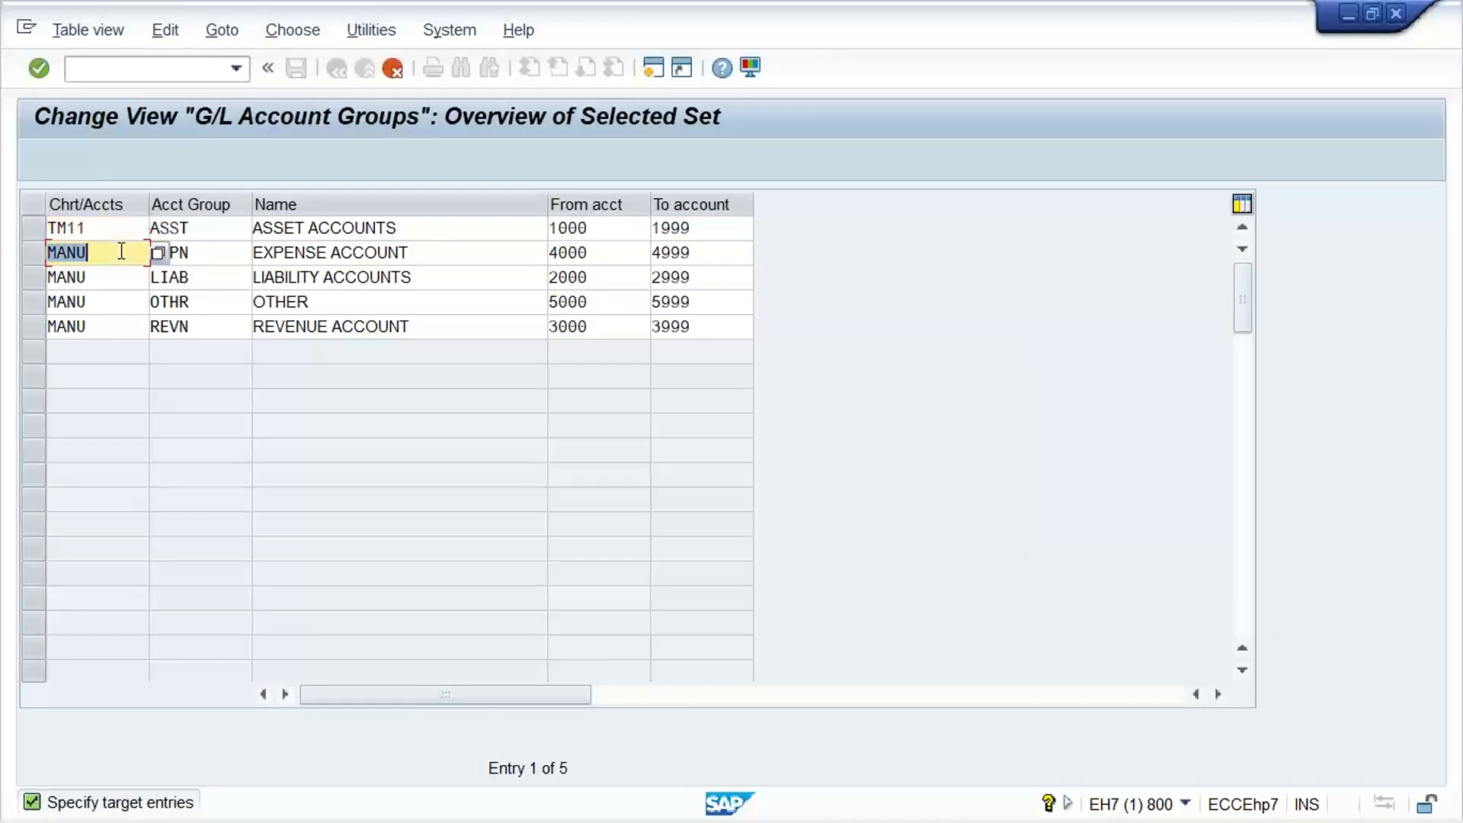
type("TM11")
key("Down")
type("TM11")
key("Down")
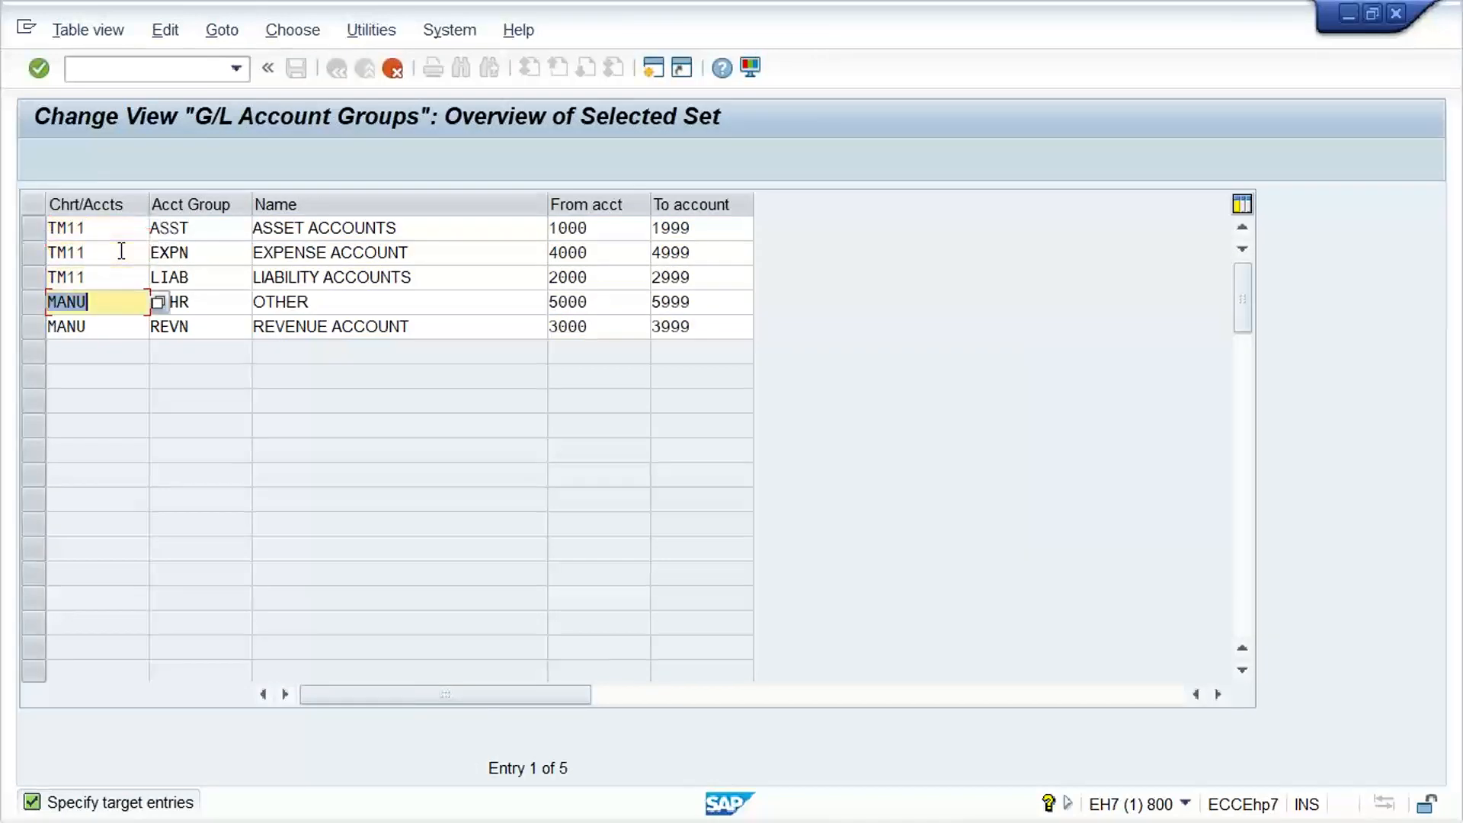
type("TM11")
key("Down")
key("End")
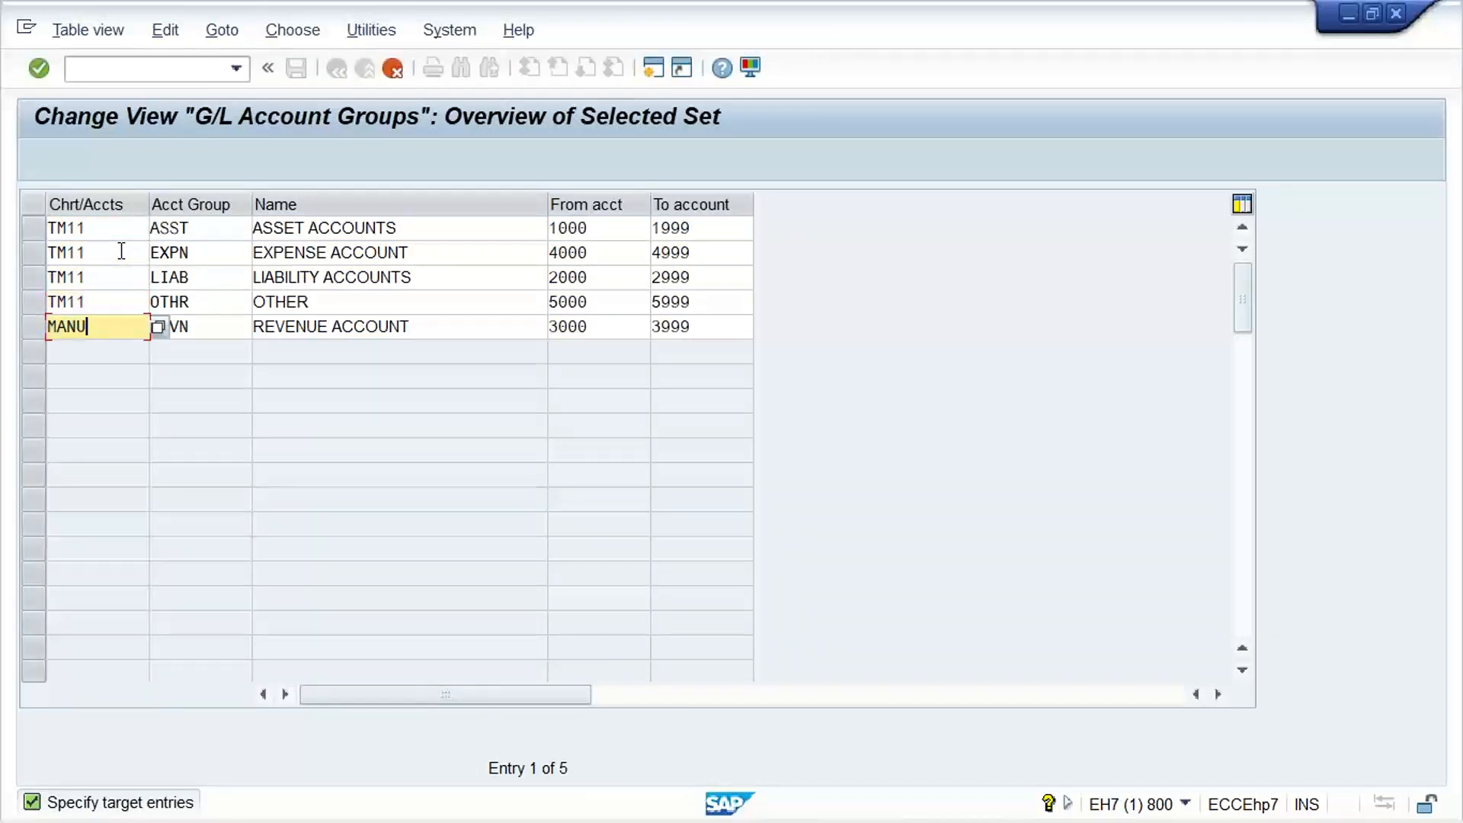
key("ctrl+a")
key("ctrl+v")
key("BackSpace")
type("TM1")
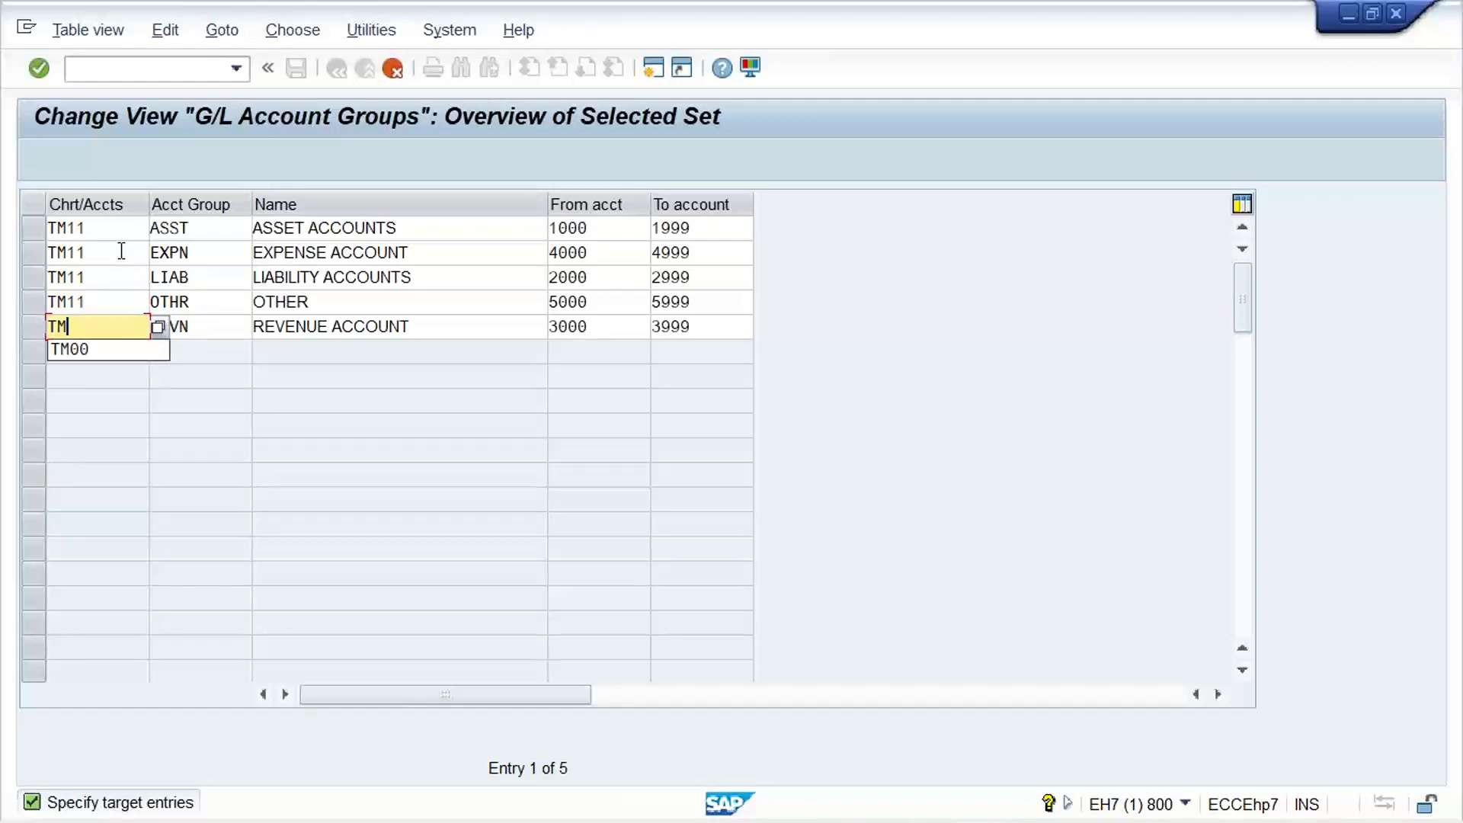
Re-enter account group ASST in the asset accounts row and save the copied TM11 account groups with the customizing request
left_click_drag(221, 229, 108, 222)
type("A")
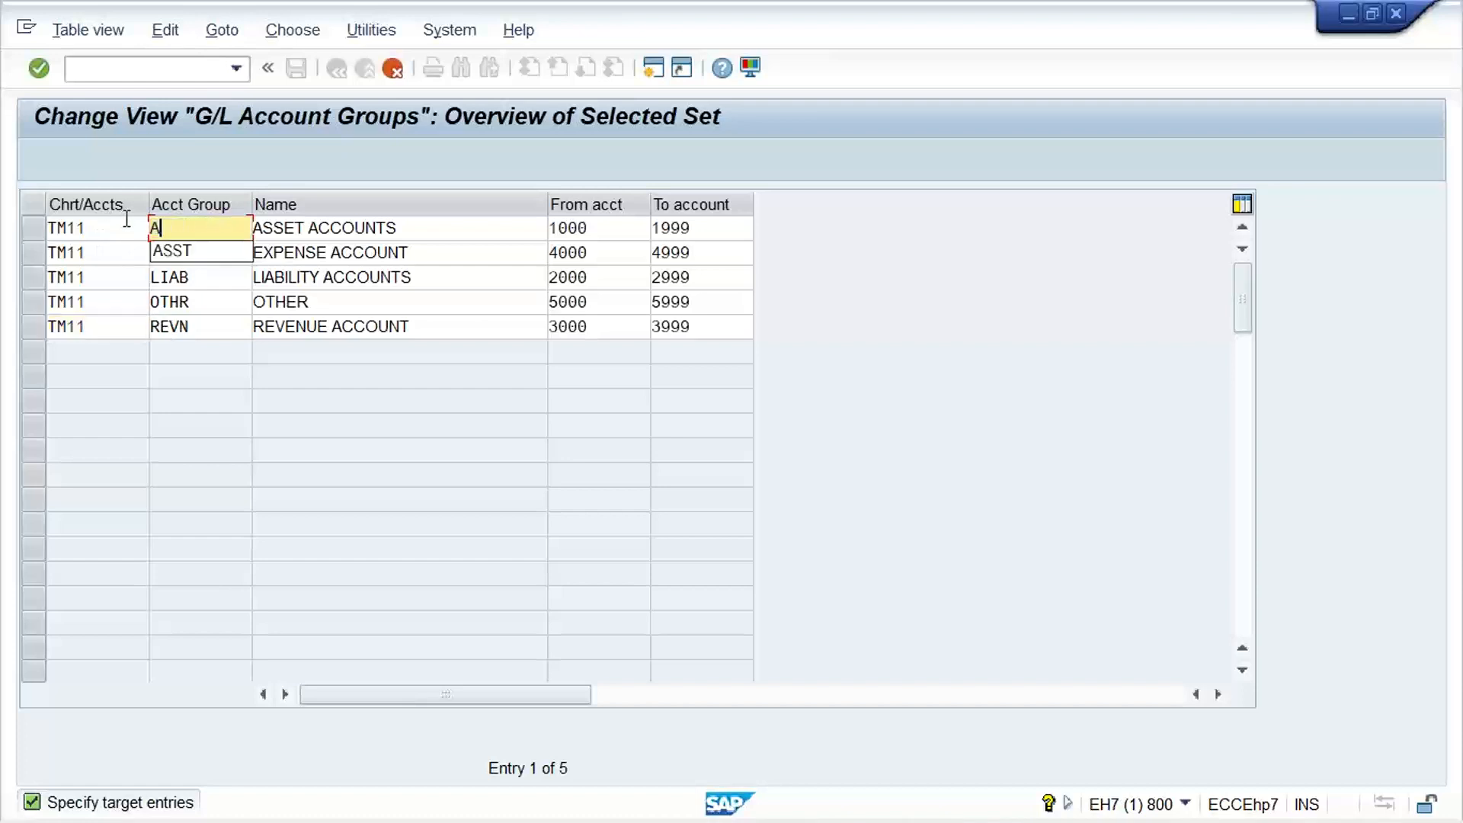
left_click(210, 253)
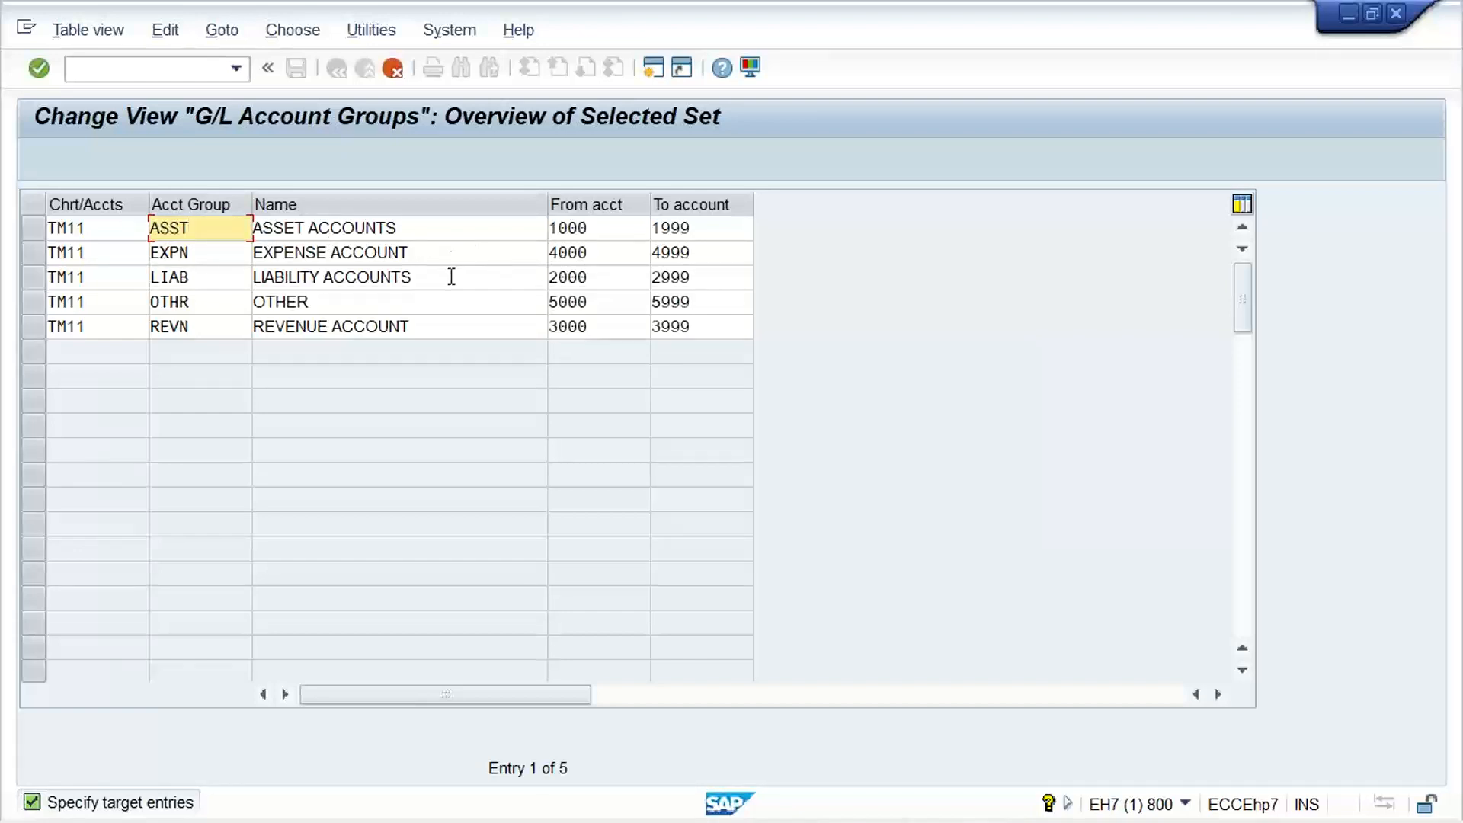
left_click(508, 284)
left_click(445, 308)
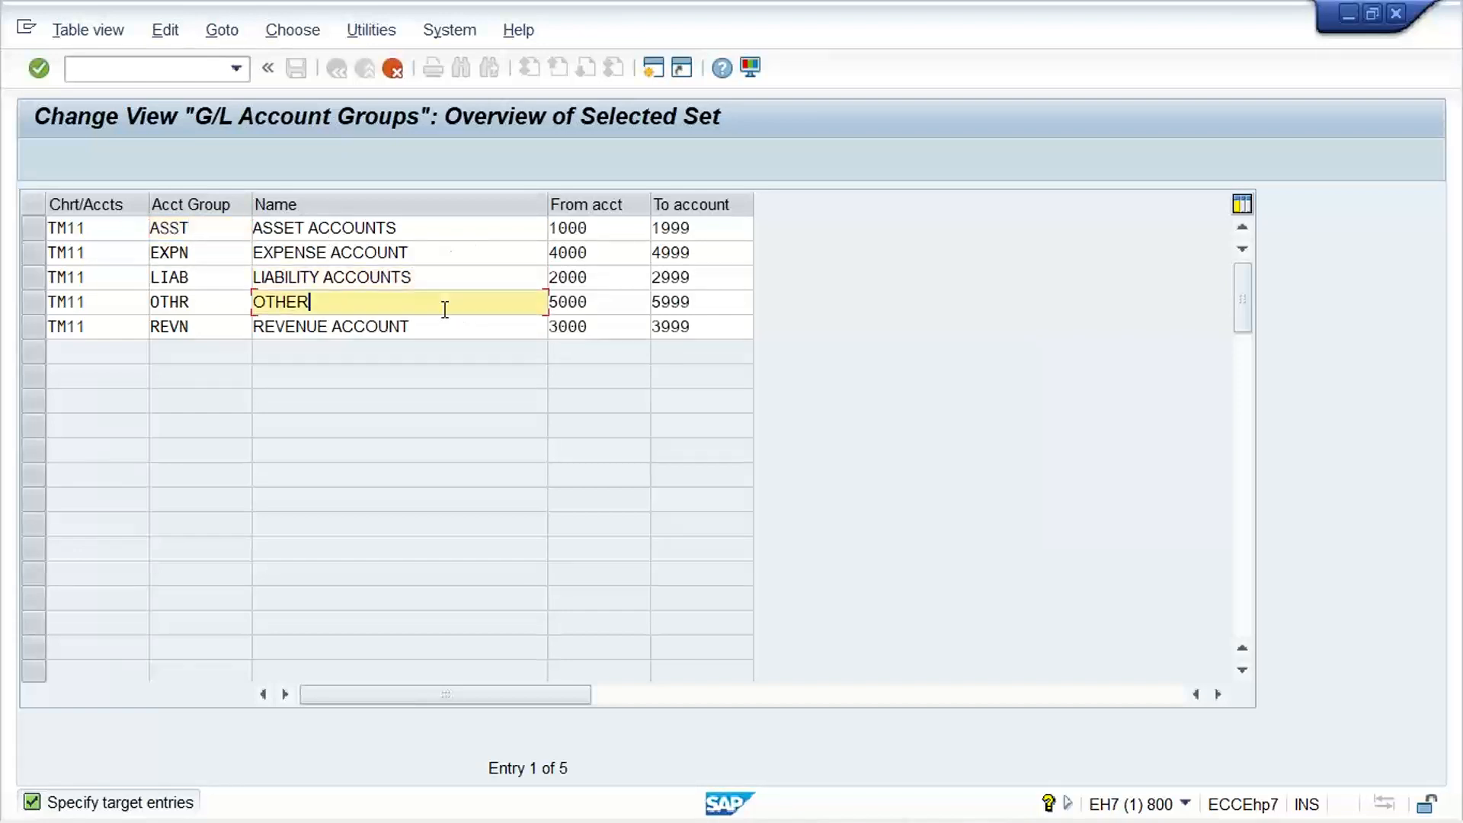
left_click(485, 329)
key("Return")
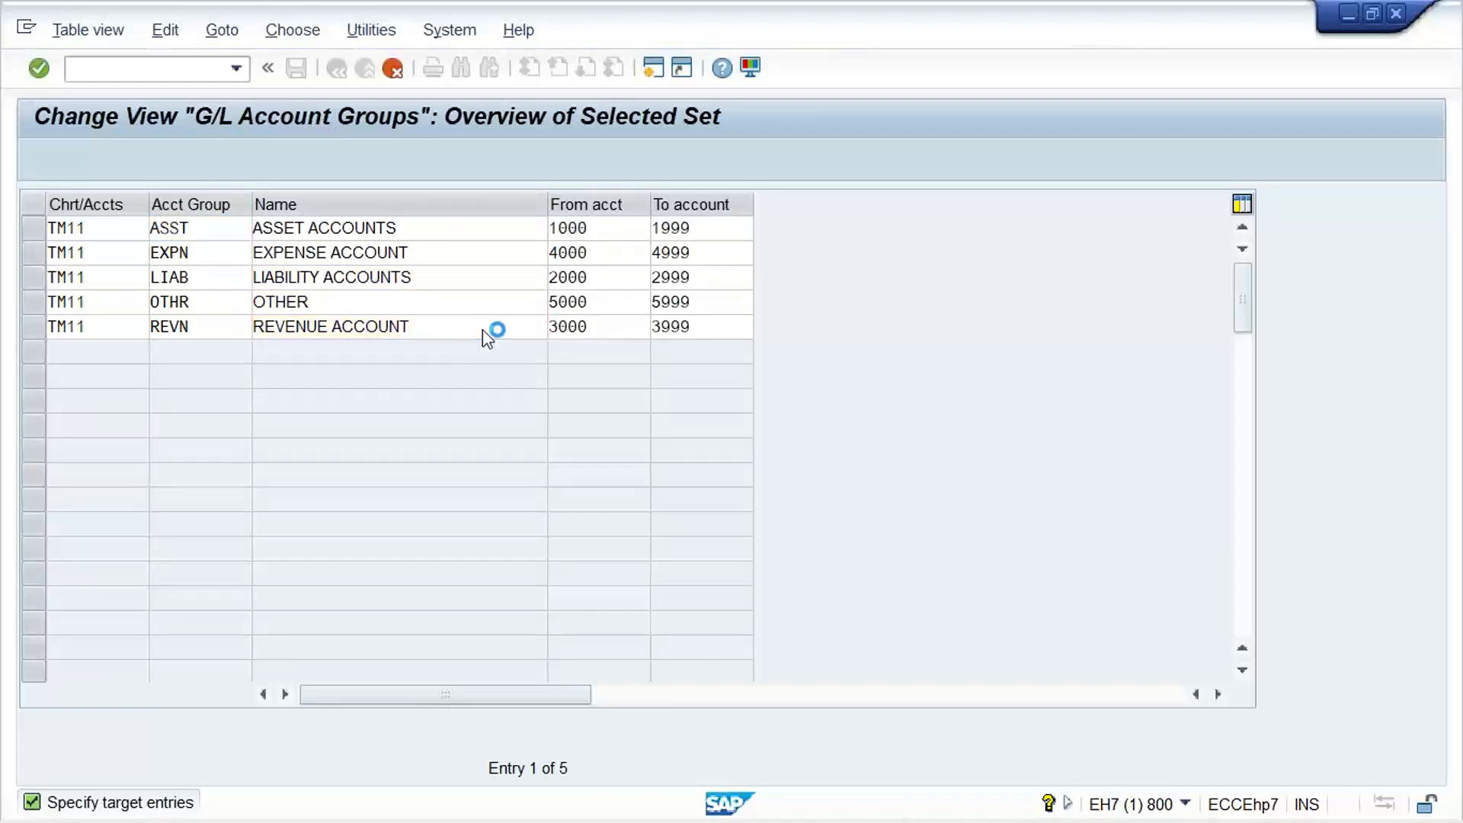
key("ctrl+s")
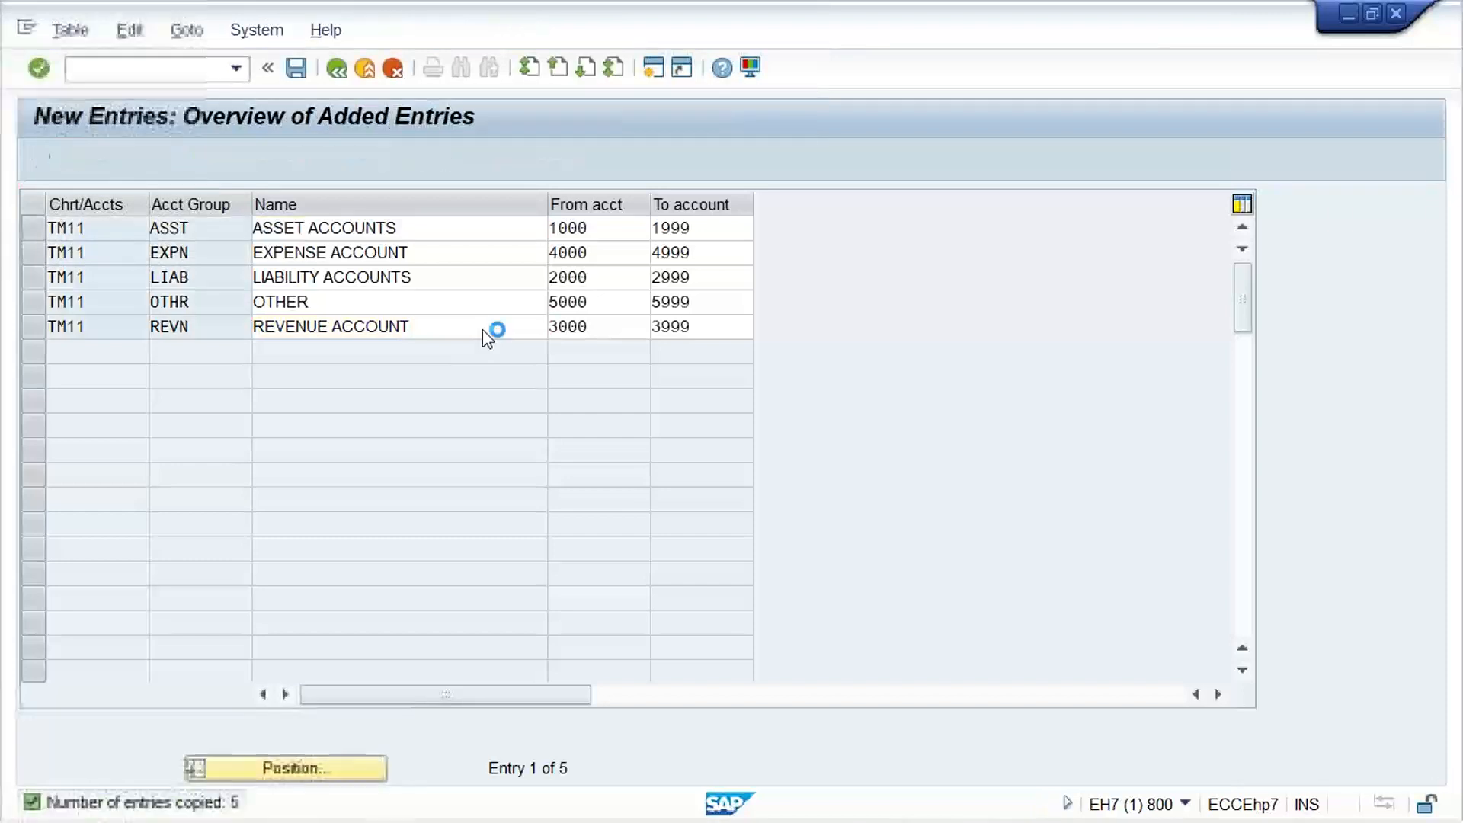
key("Return")
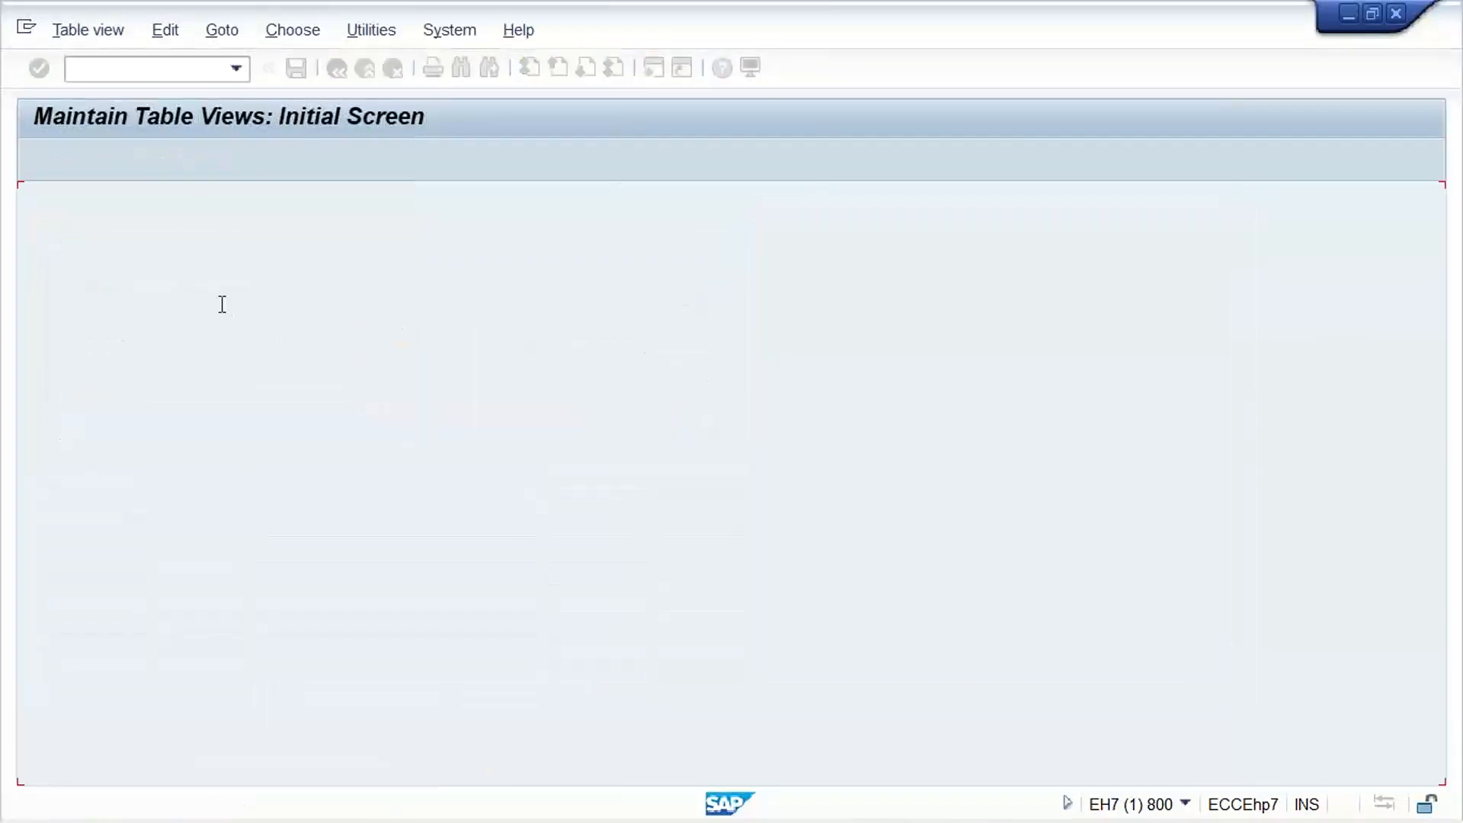
Rename the OTHR account group of TM11 to OTHER ACCOUNT and save the change
left_click(379, 300)
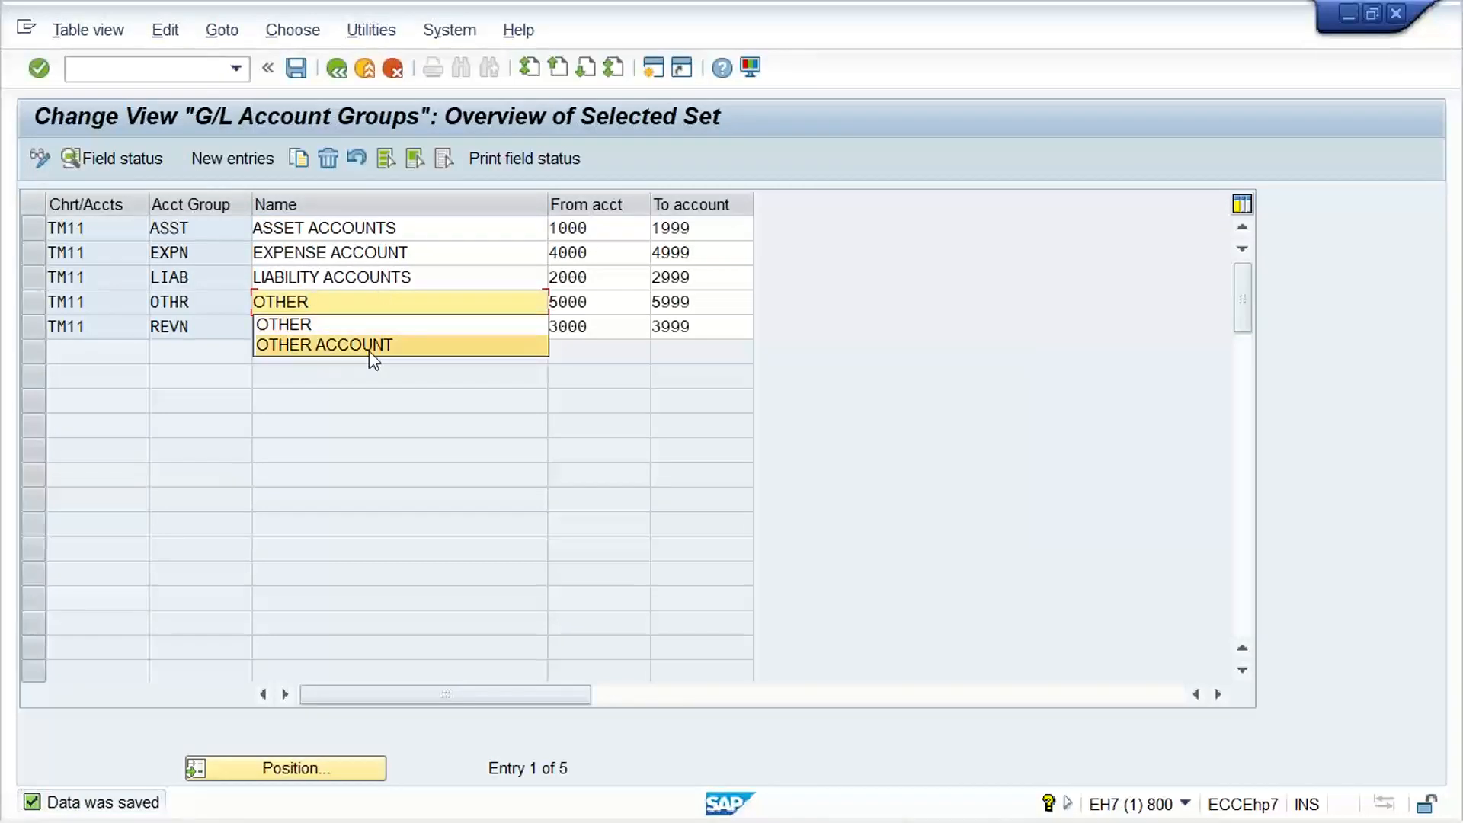
left_click(369, 346)
left_click(513, 300)
key("ctrl+s")
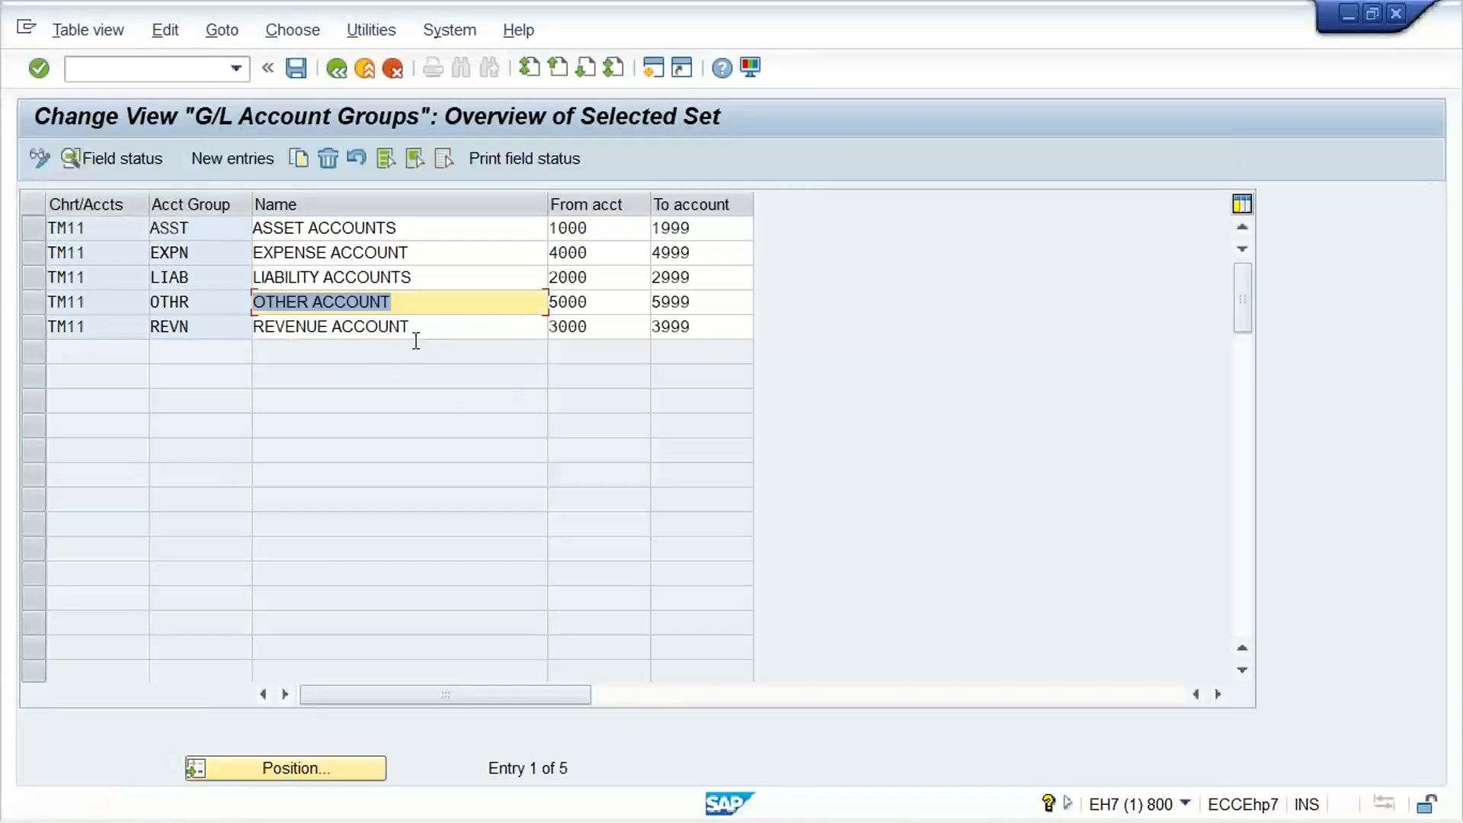
Using transaction OB53, enter P&L statement account type X for chart of accounts TM11 and save it with the customizing request
left_click(152, 76)
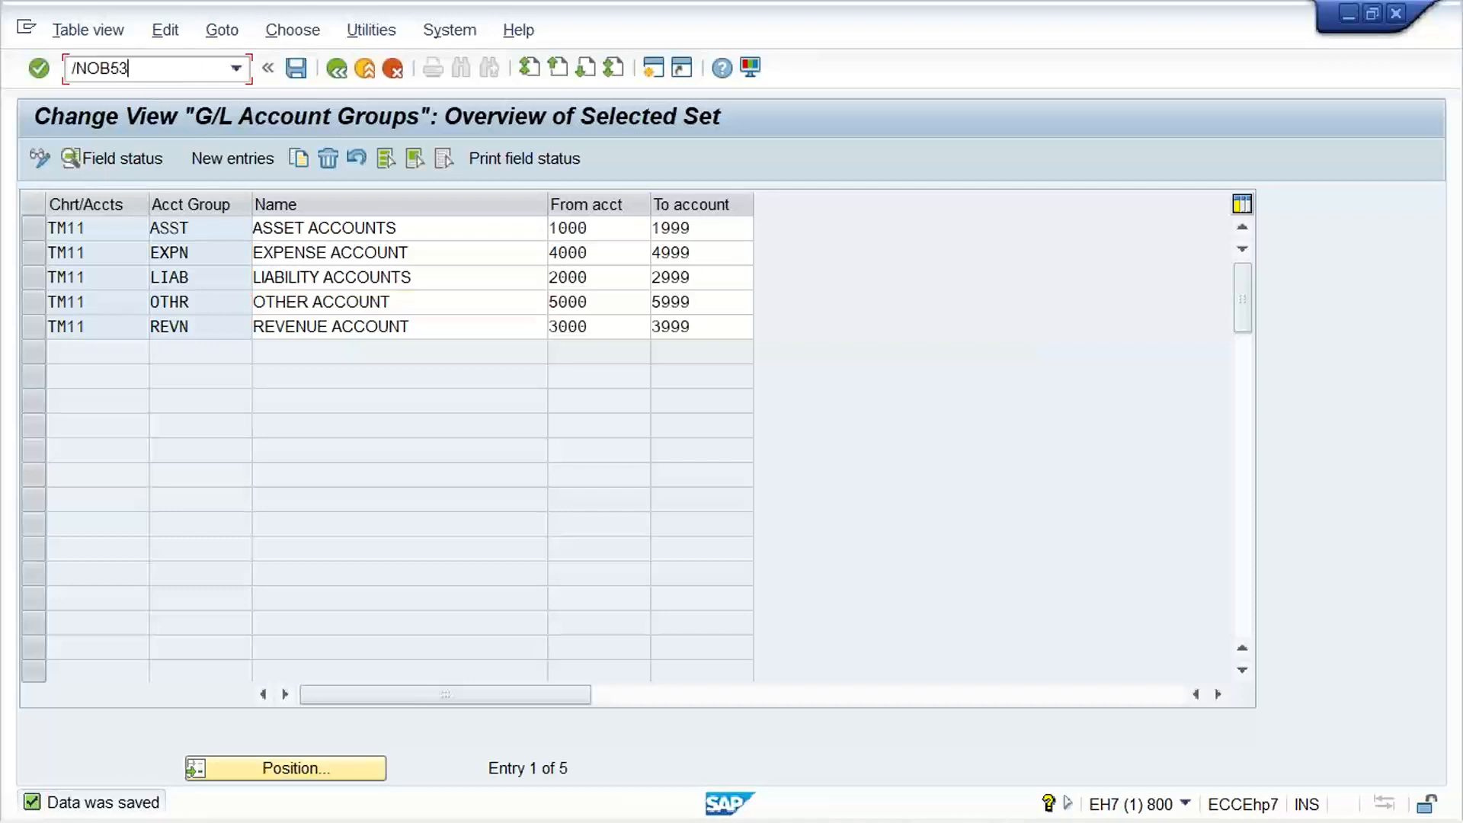
key("Return")
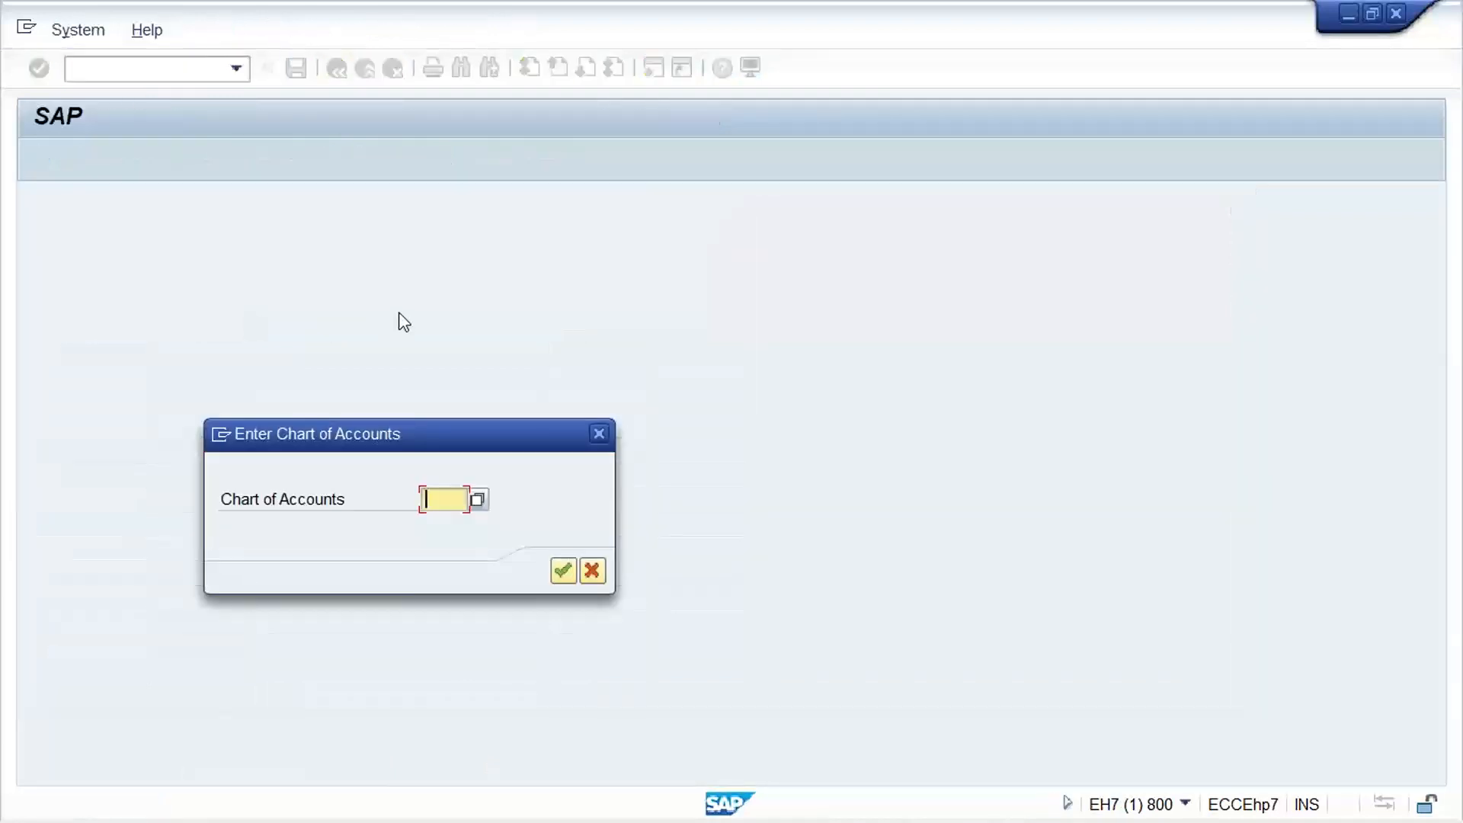
type("TH11")
key("Return")
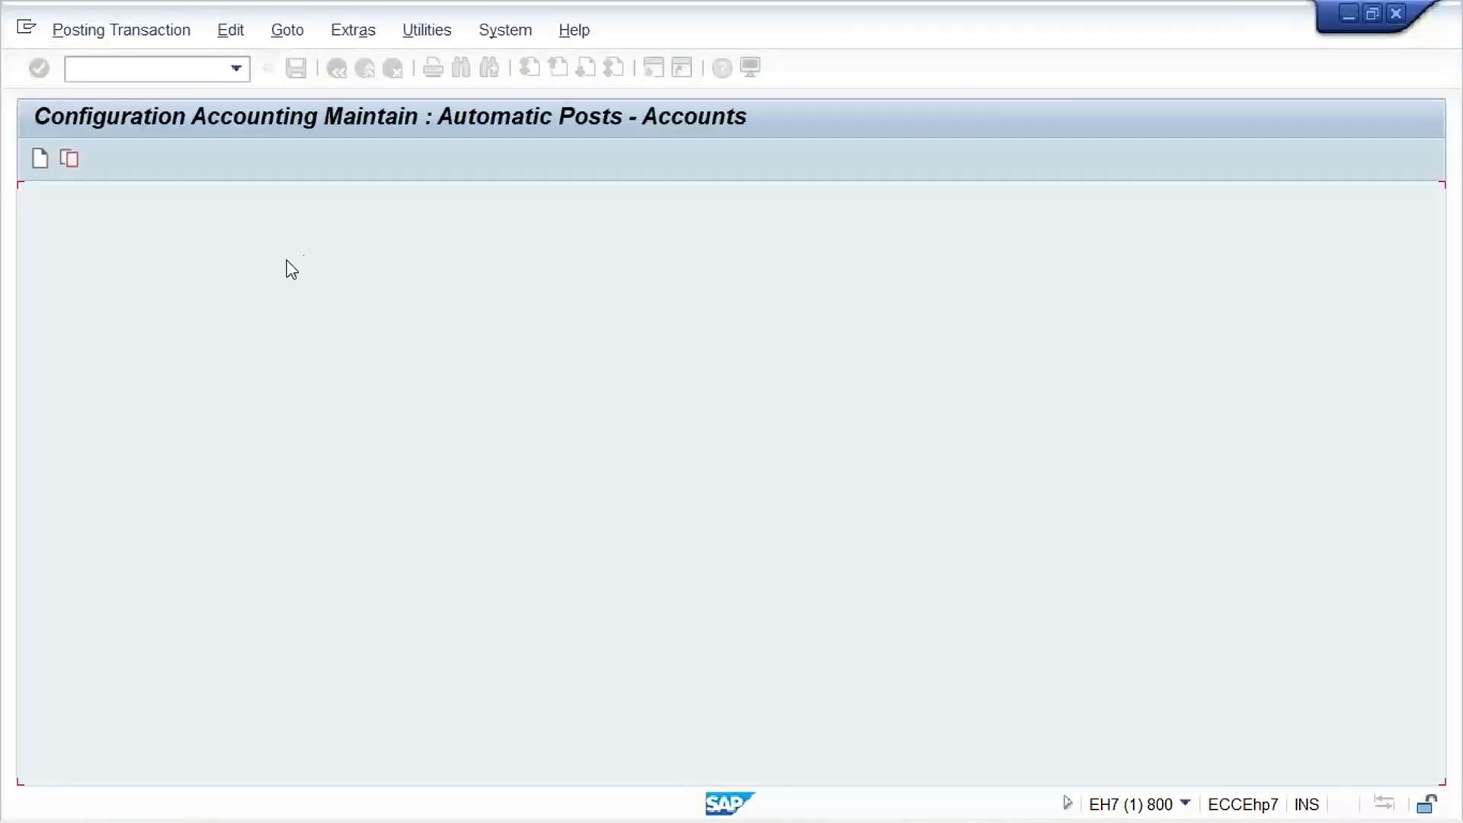
key("ctrl+s")
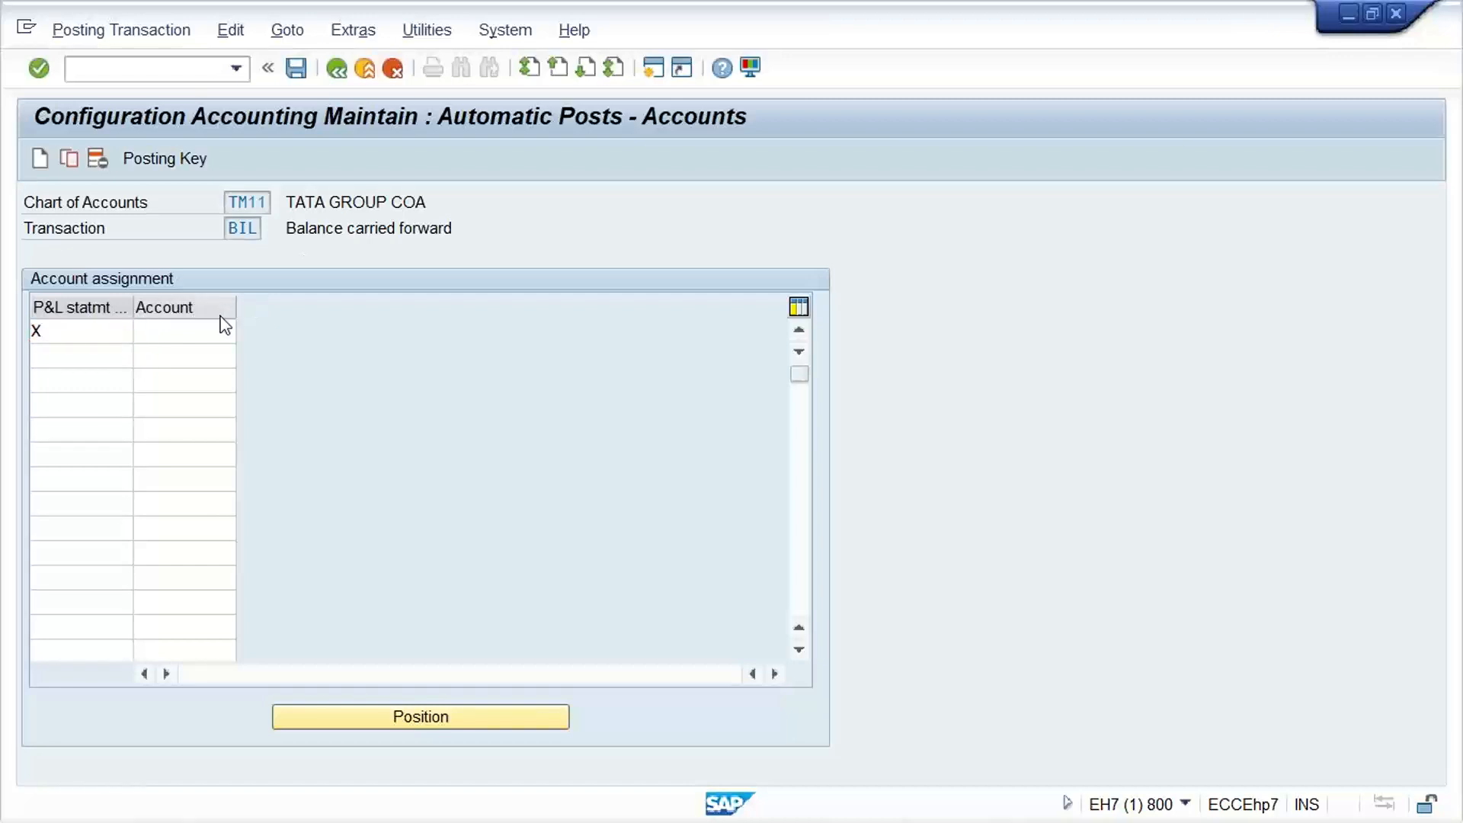
key("Return")
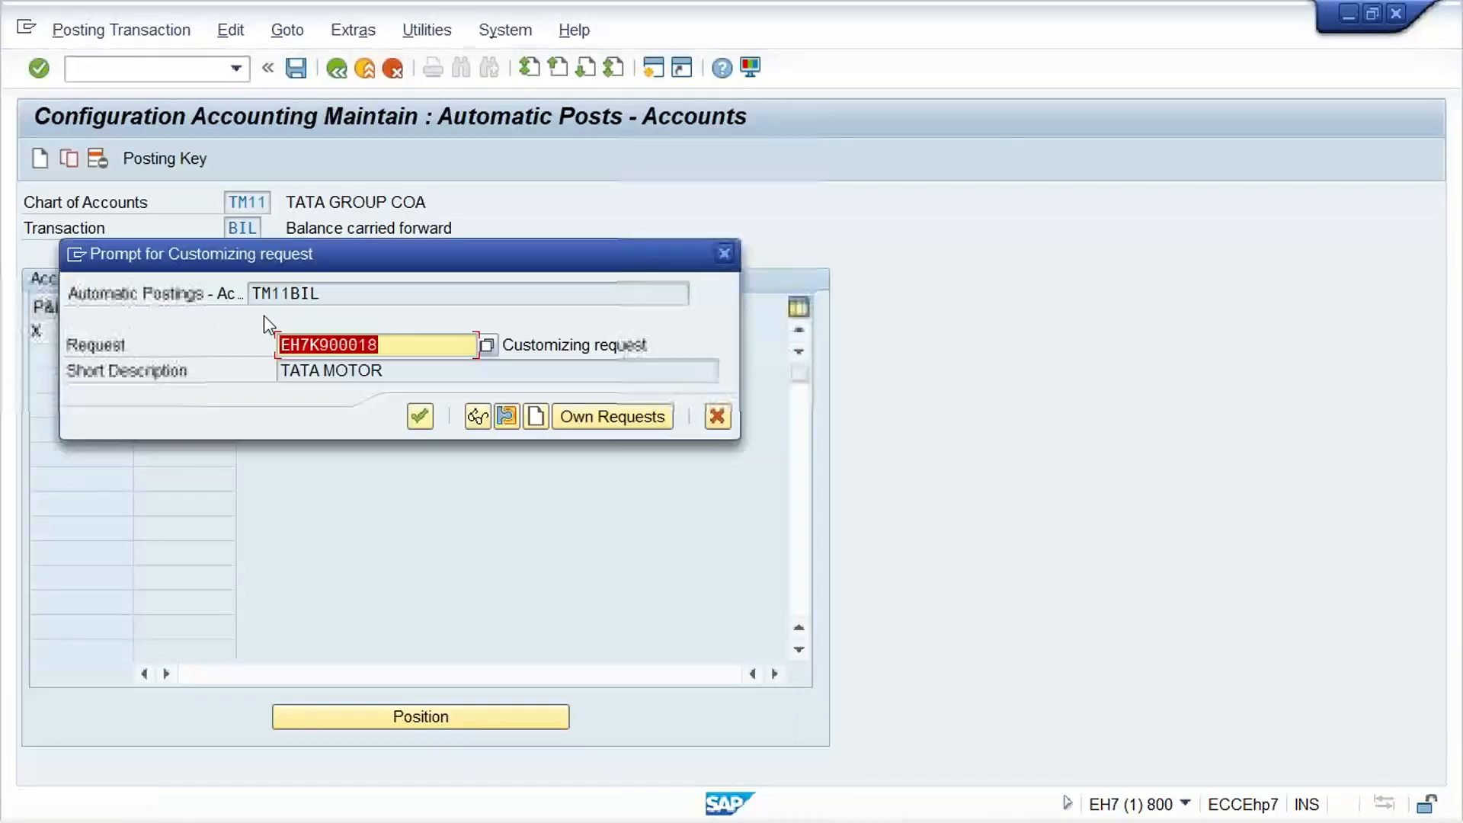
key("Return")
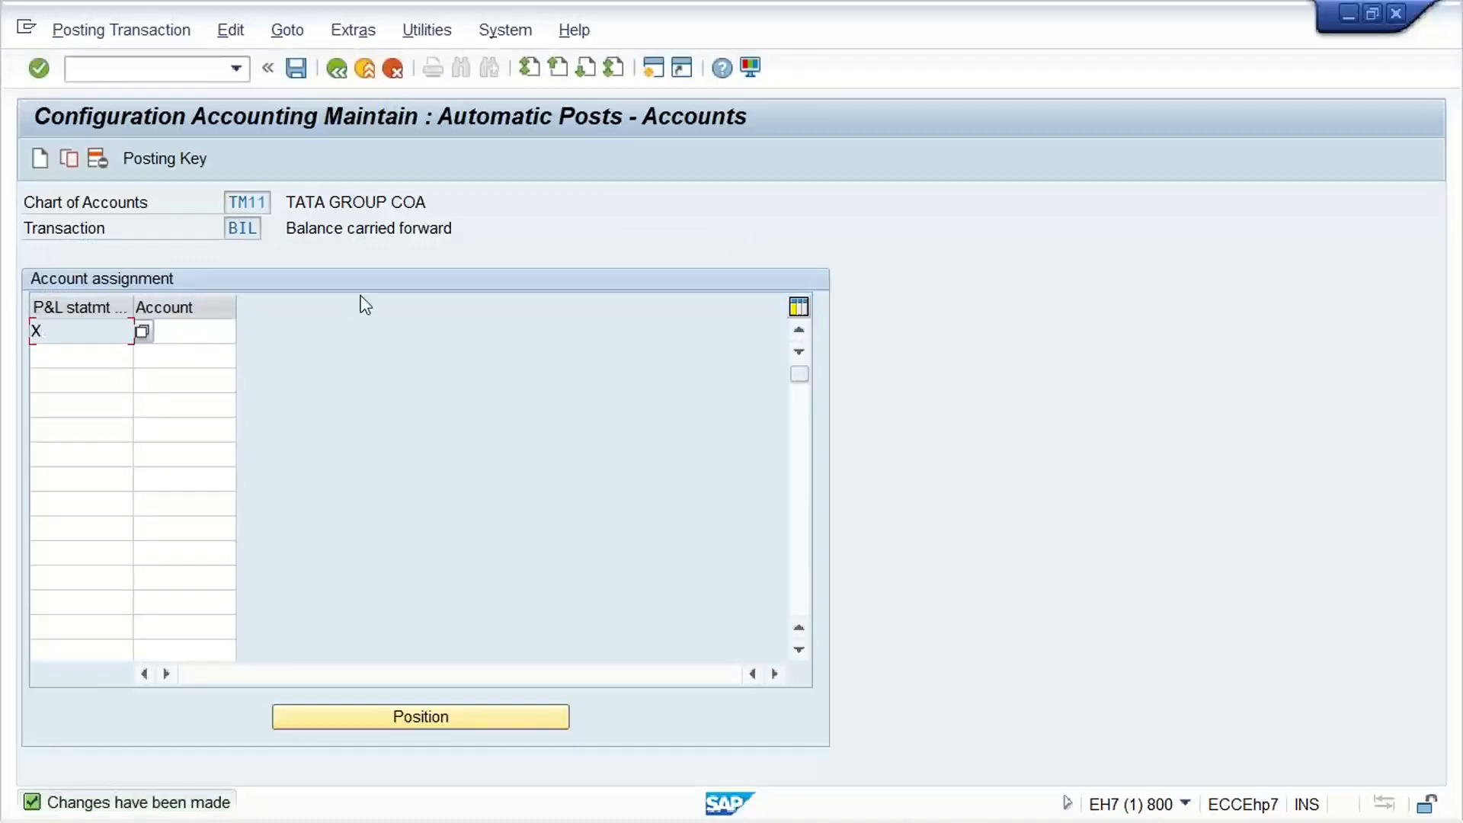
Open central G/L account maintenance and enter company code TM11
left_click(144, 77)
key("Return")
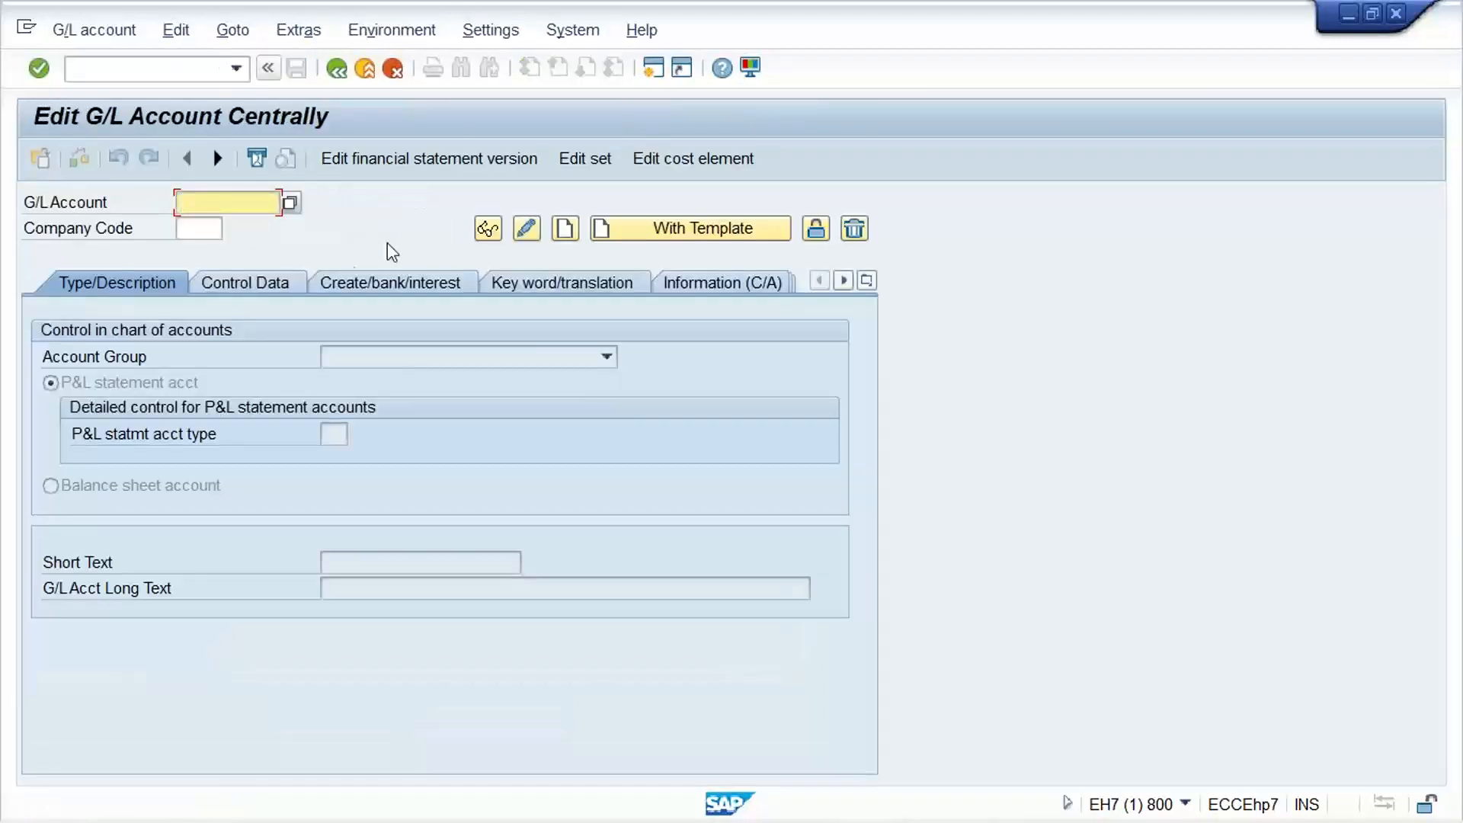
left_click(205, 232)
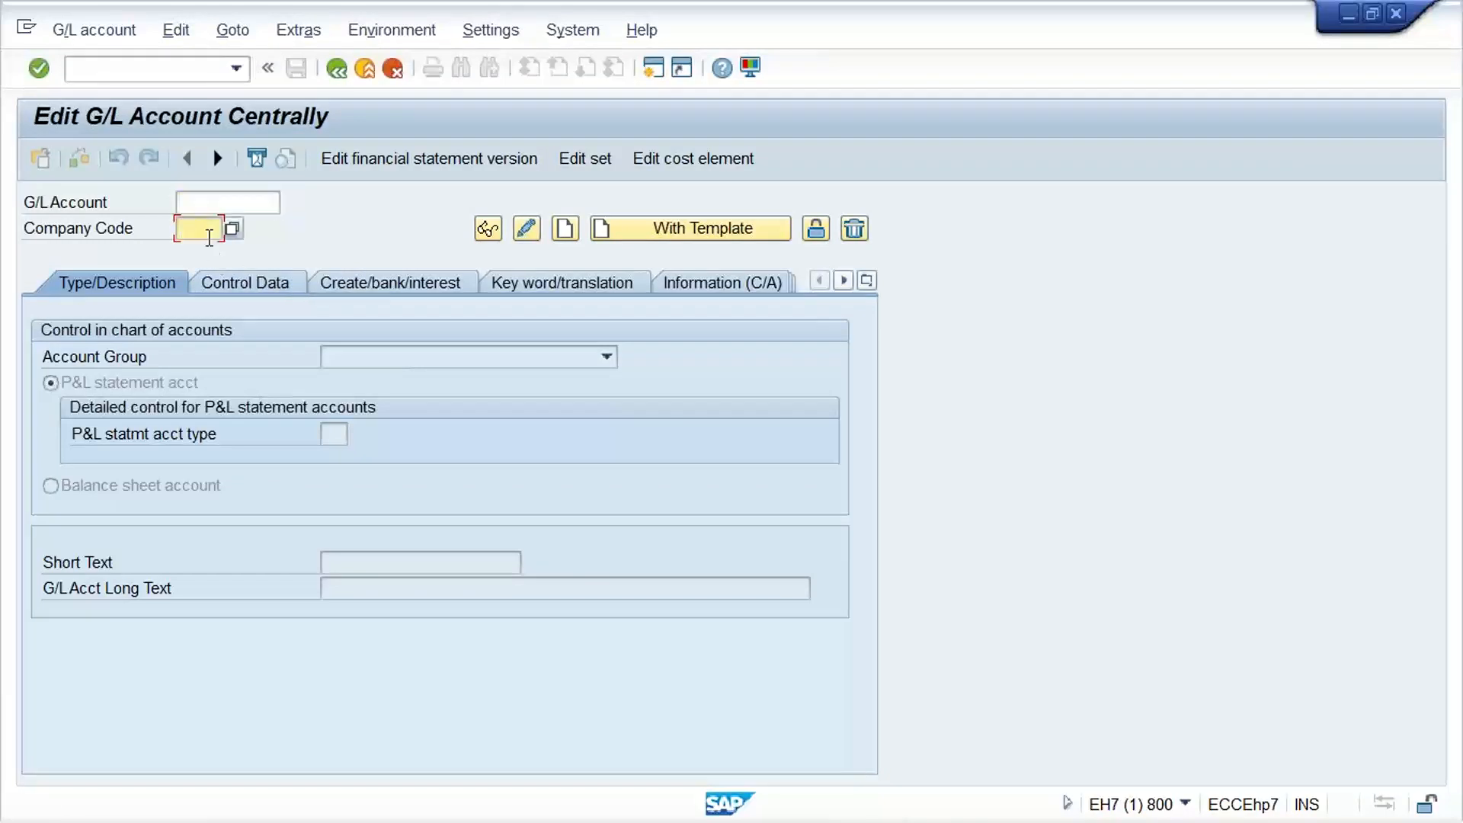
type("TM")
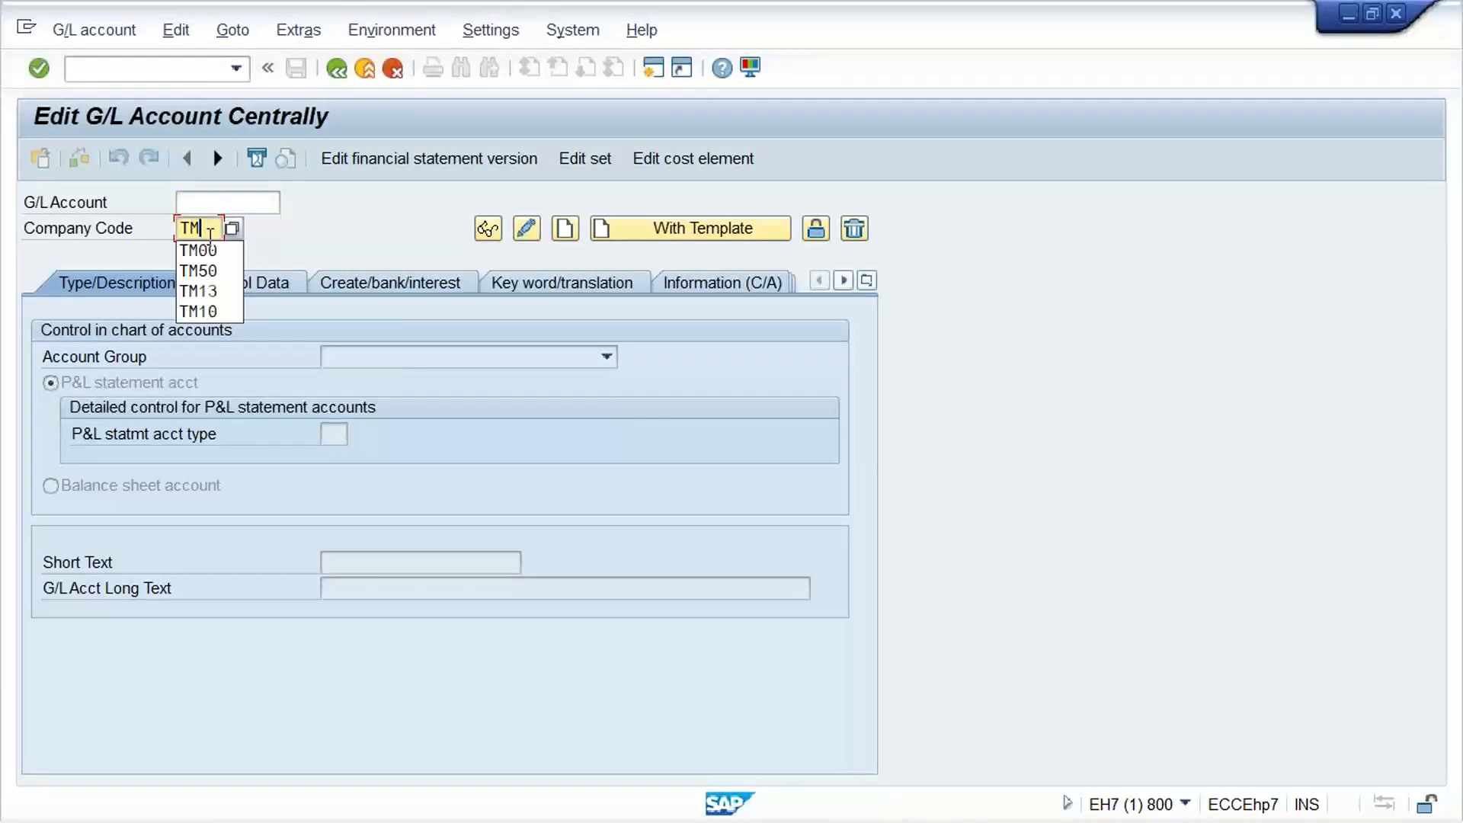
type("11")
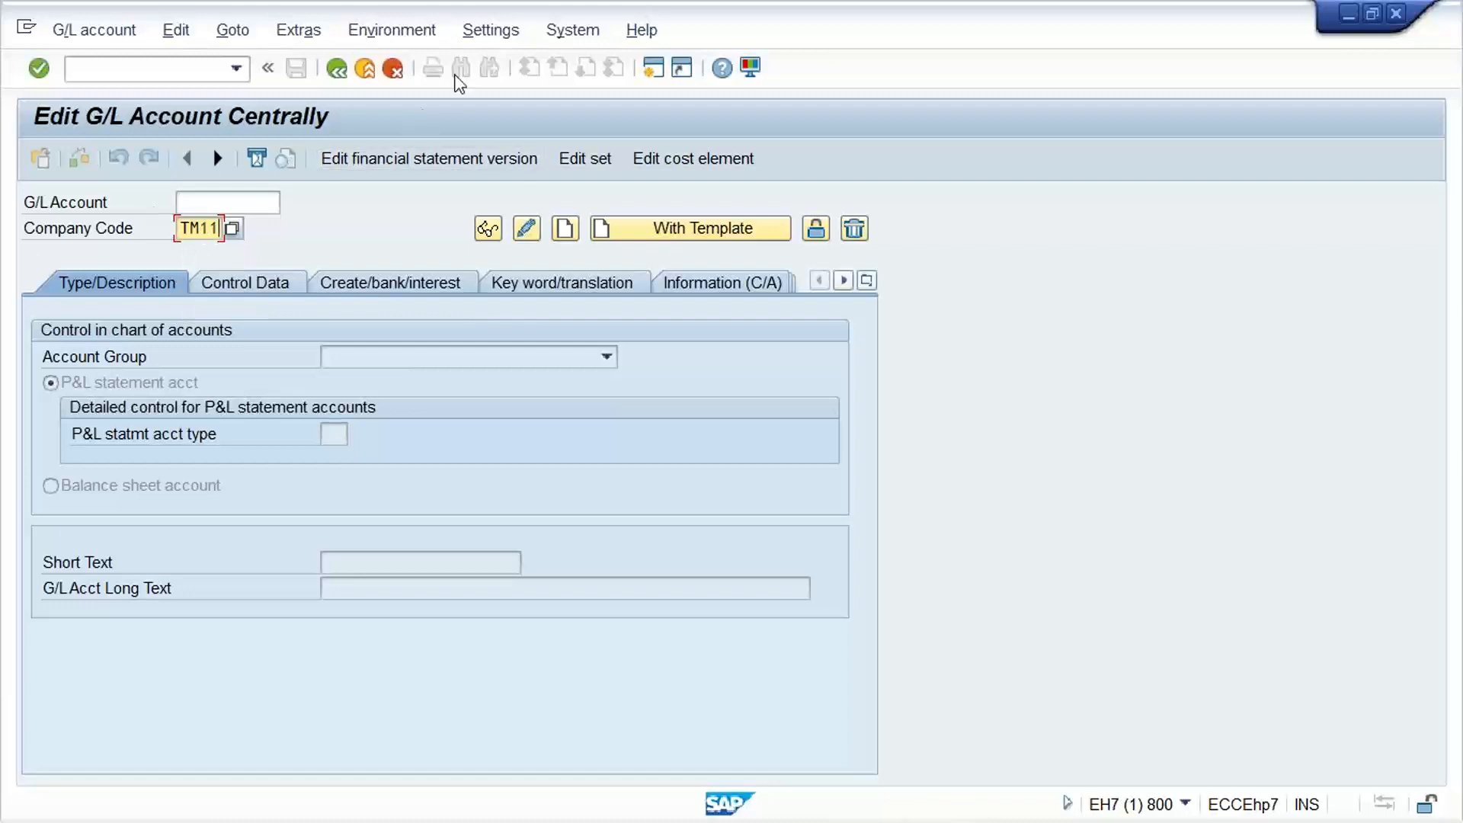
Turn on the display of accounts in a navigation tree and restart the transaction for company code TM11
left_click(483, 38)
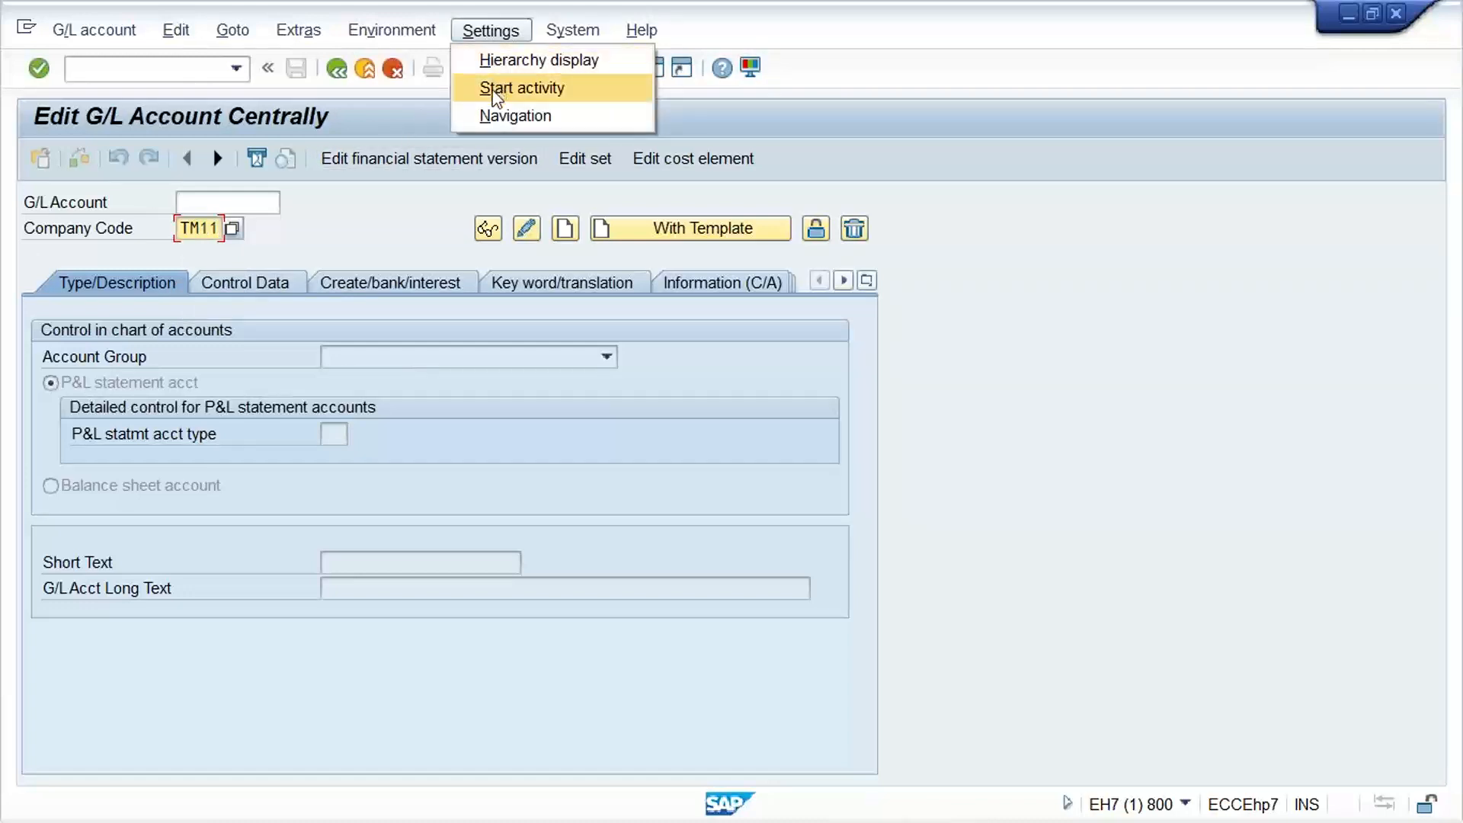
left_click(526, 64)
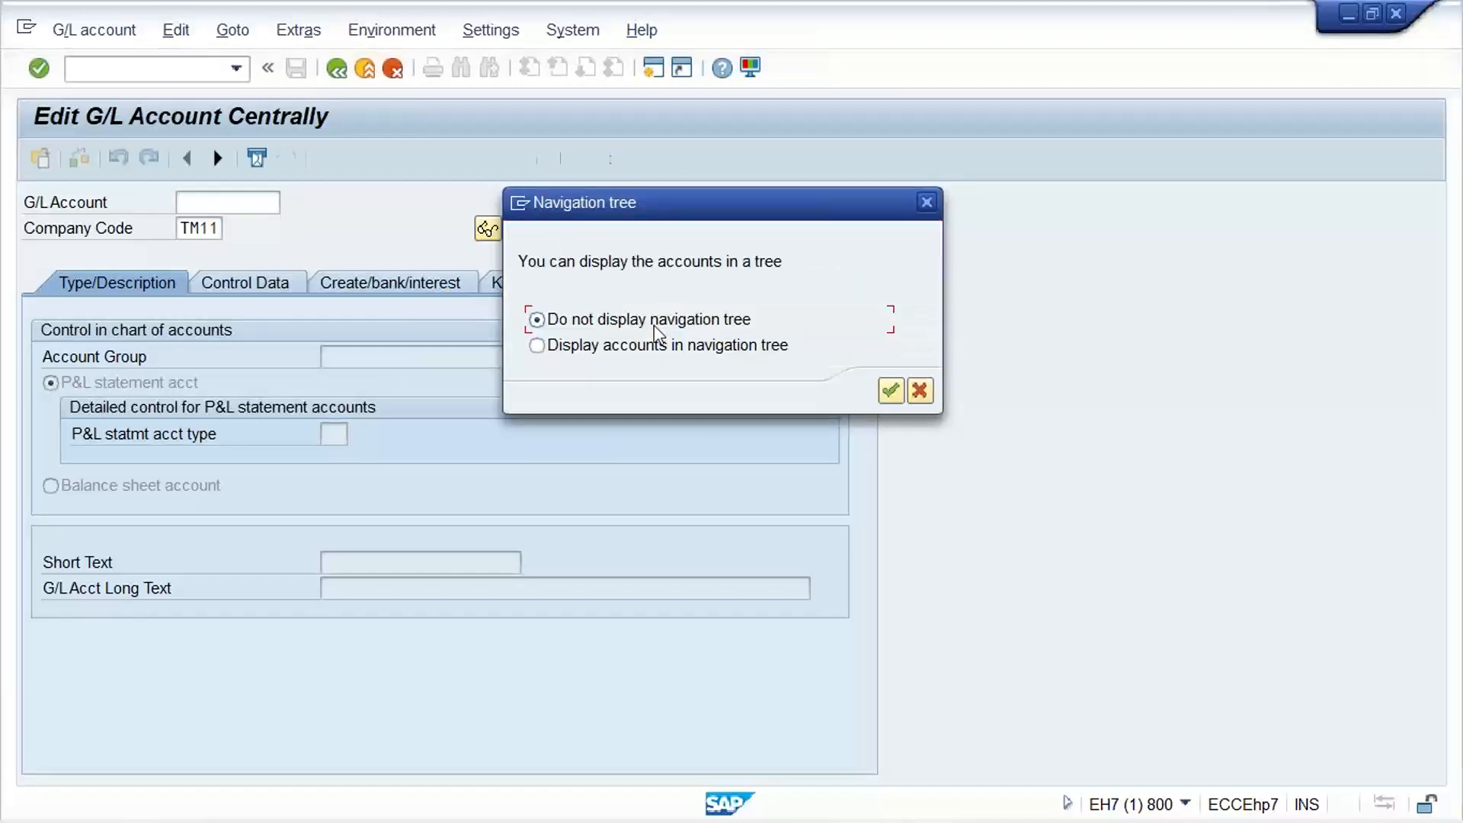
left_click(542, 349)
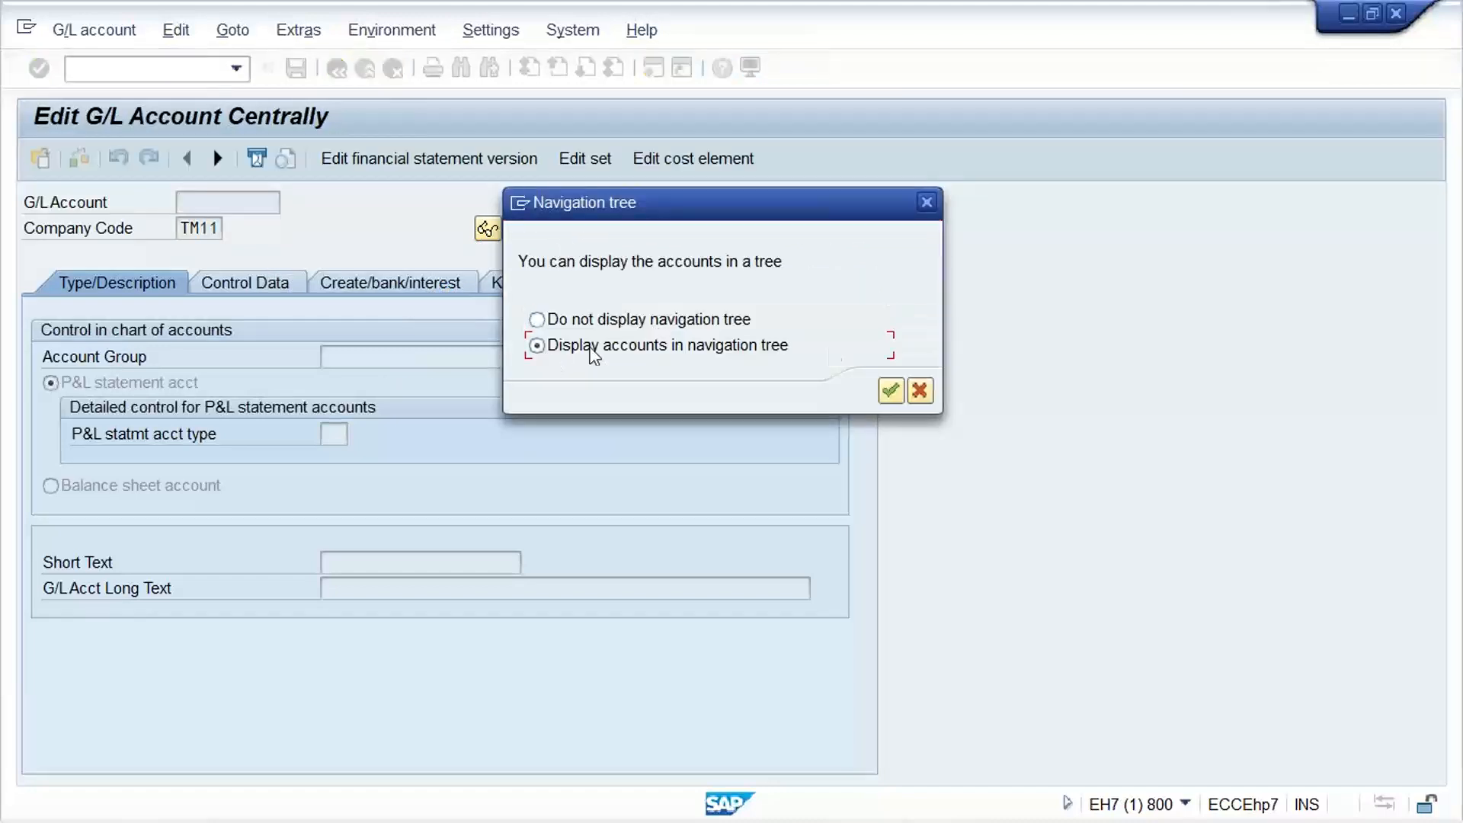
left_click(890, 390)
key("Return")
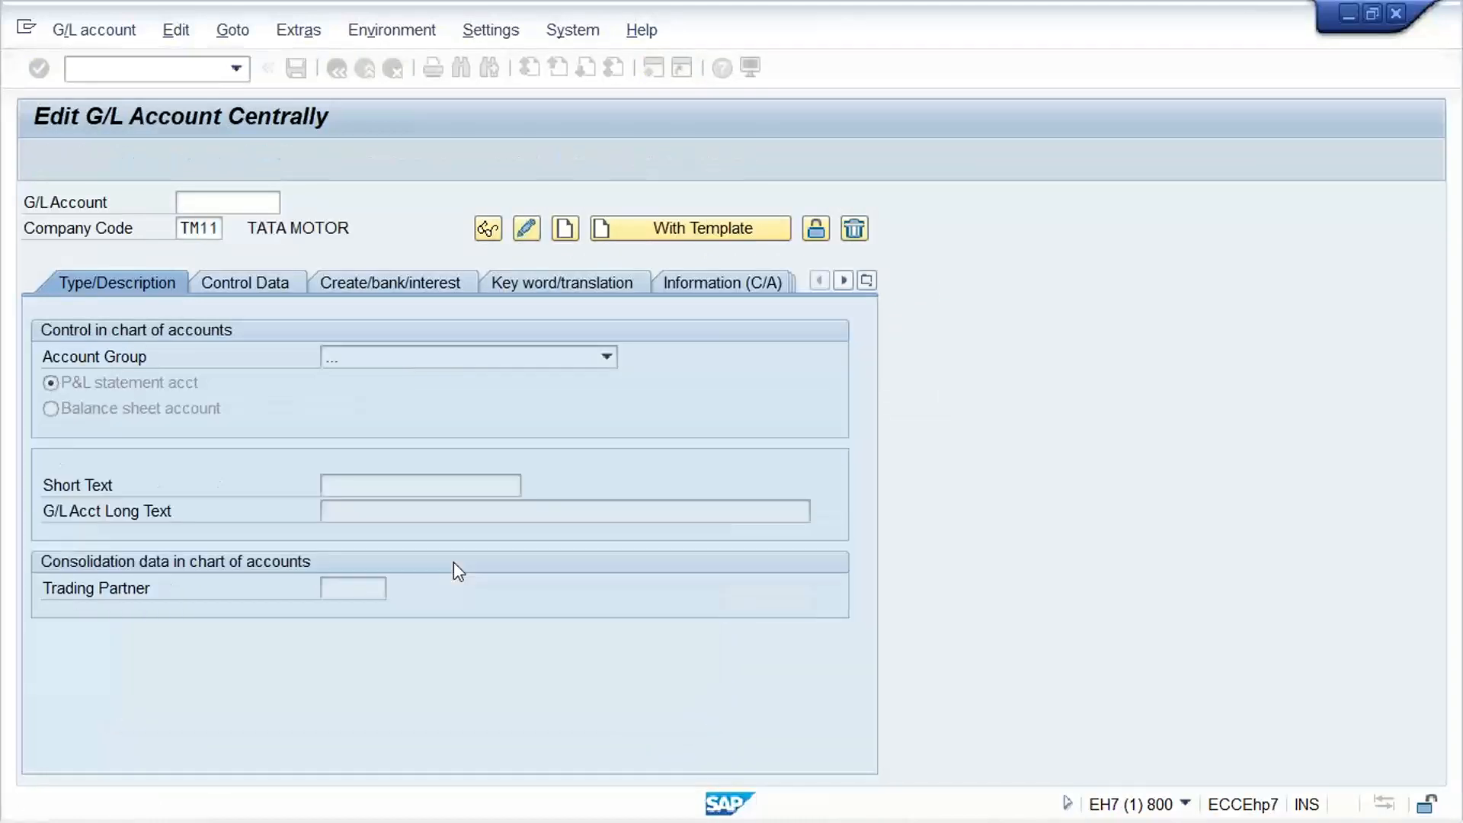
left_click(237, 70)
left_click(192, 93)
key("Return")
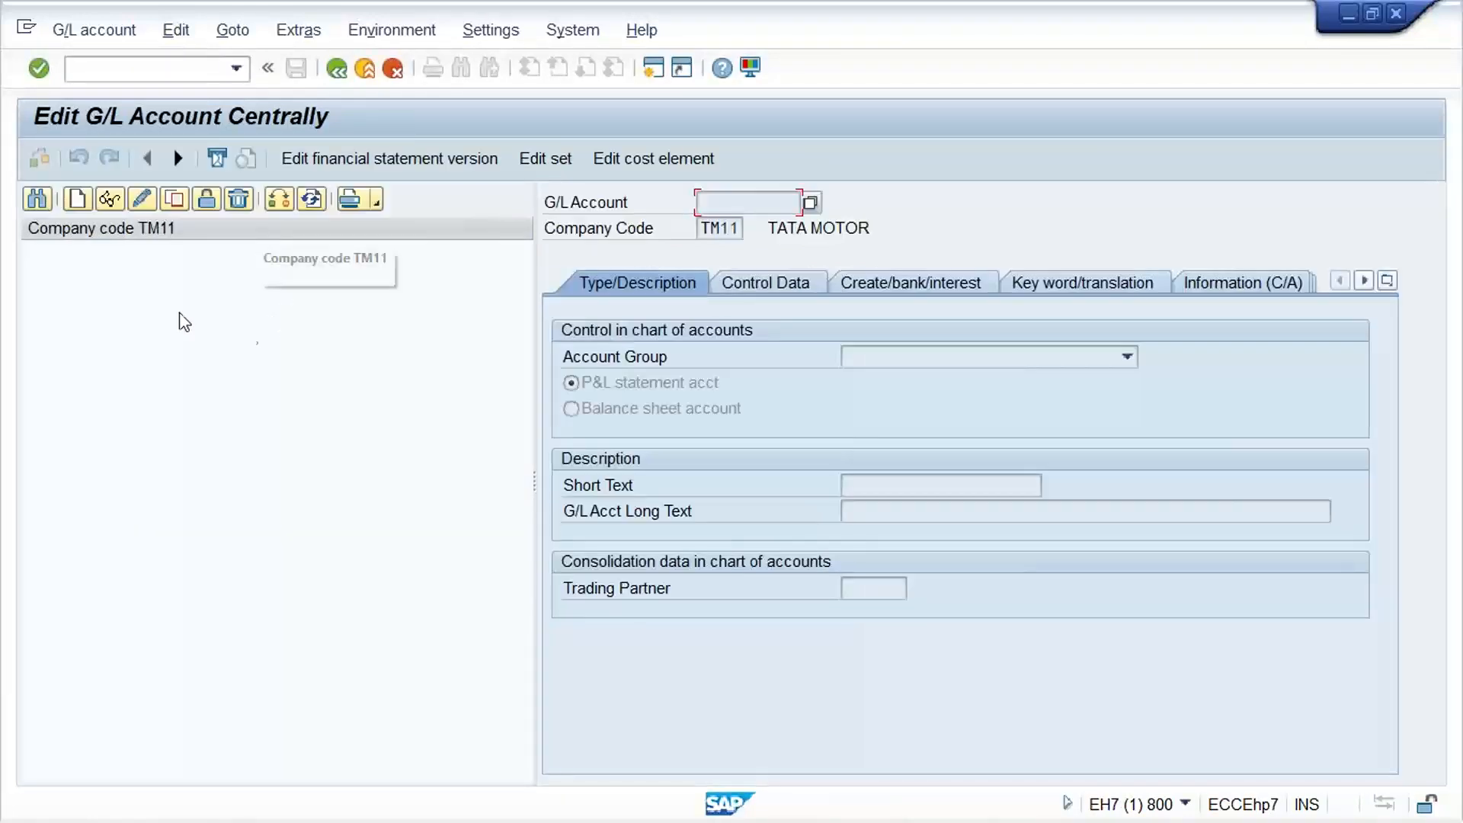
Start creating G/L account 4000 in company code TM11
left_click(76, 199)
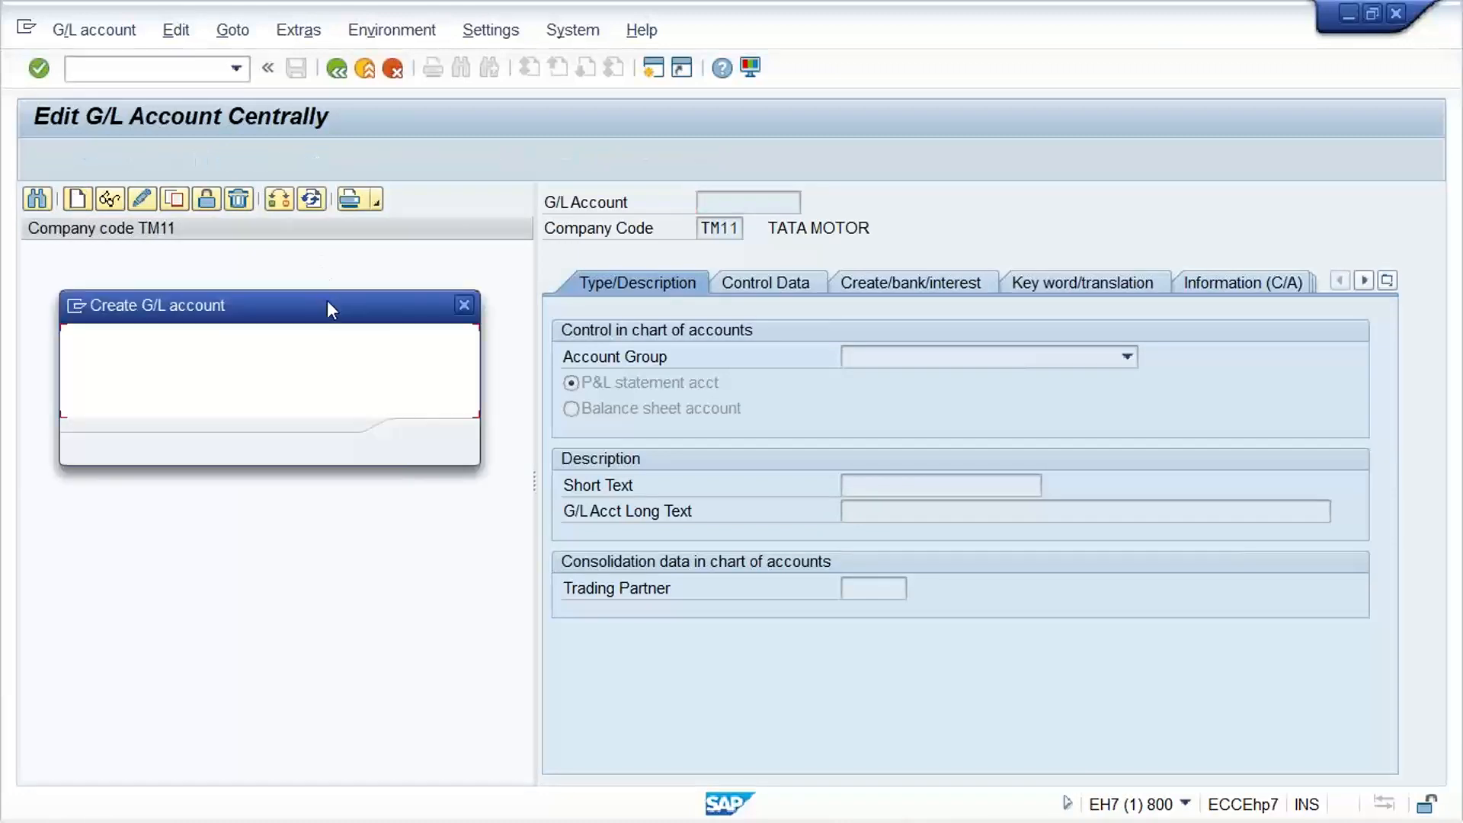
type("4000")
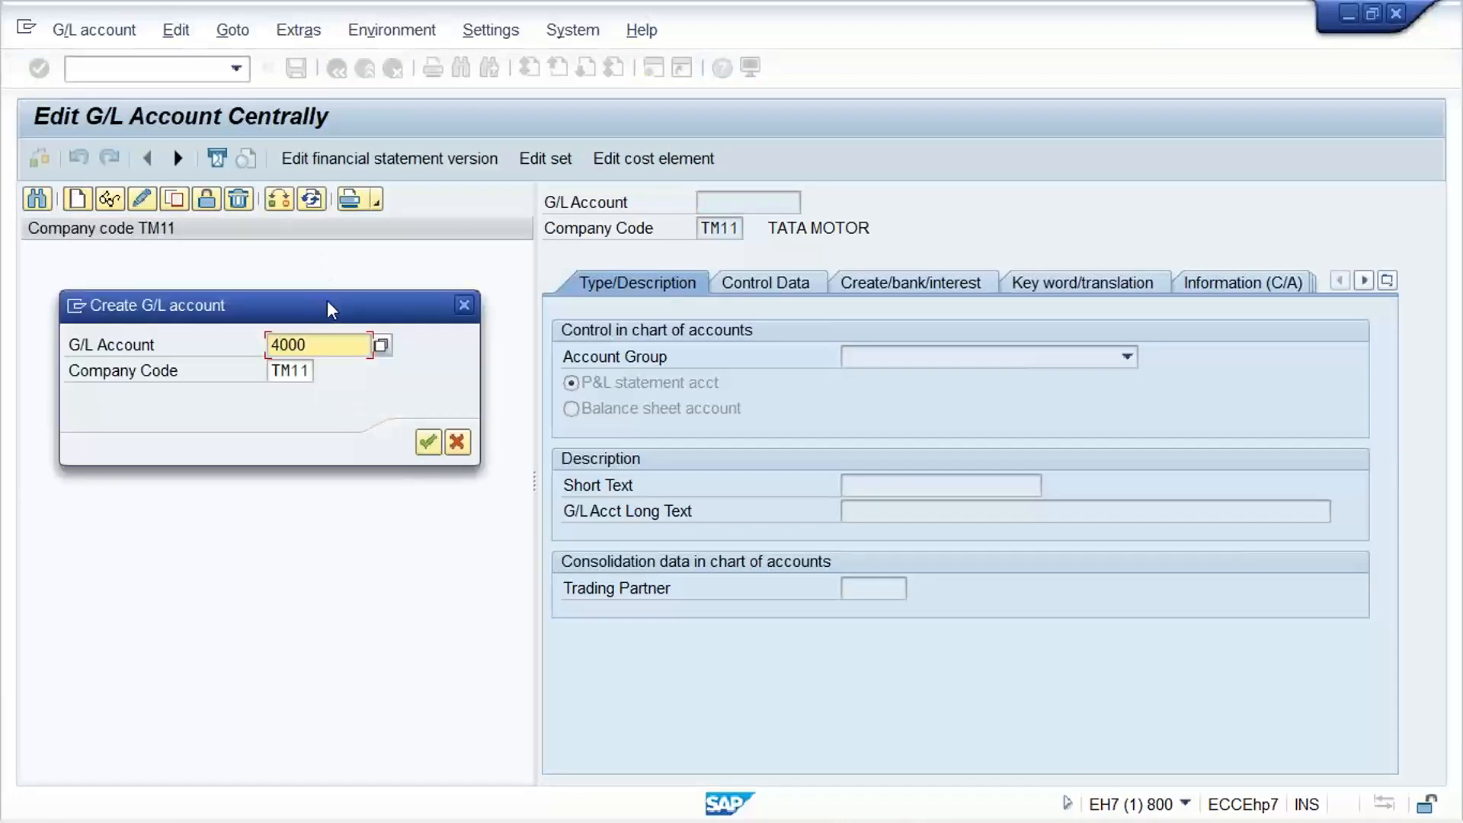
key("Return")
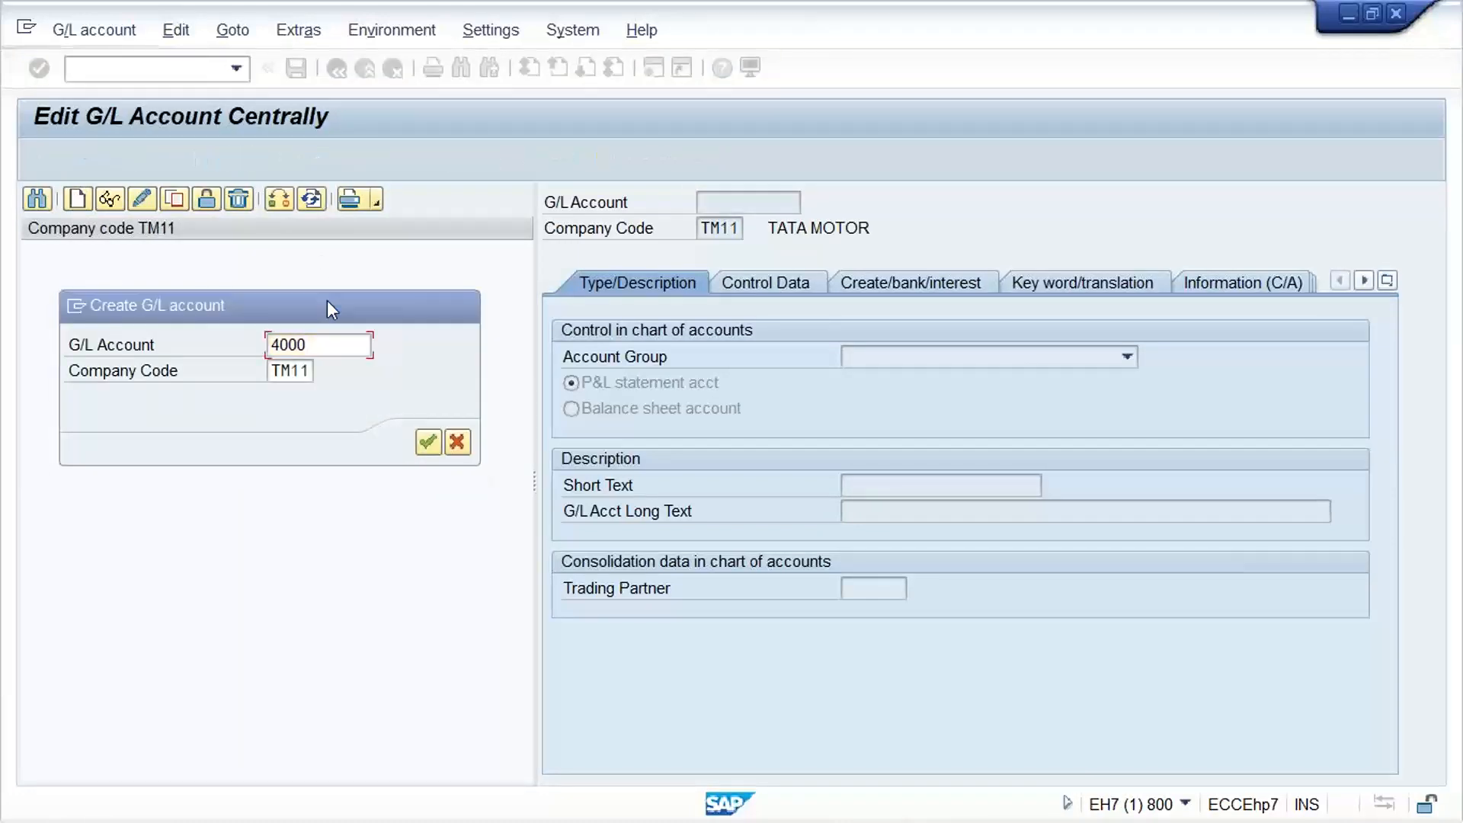
Define account 4000 as a P&L statement account in group EXPN EXPENSE ACCOUNT with short and long text RENT ACT
left_click(945, 352)
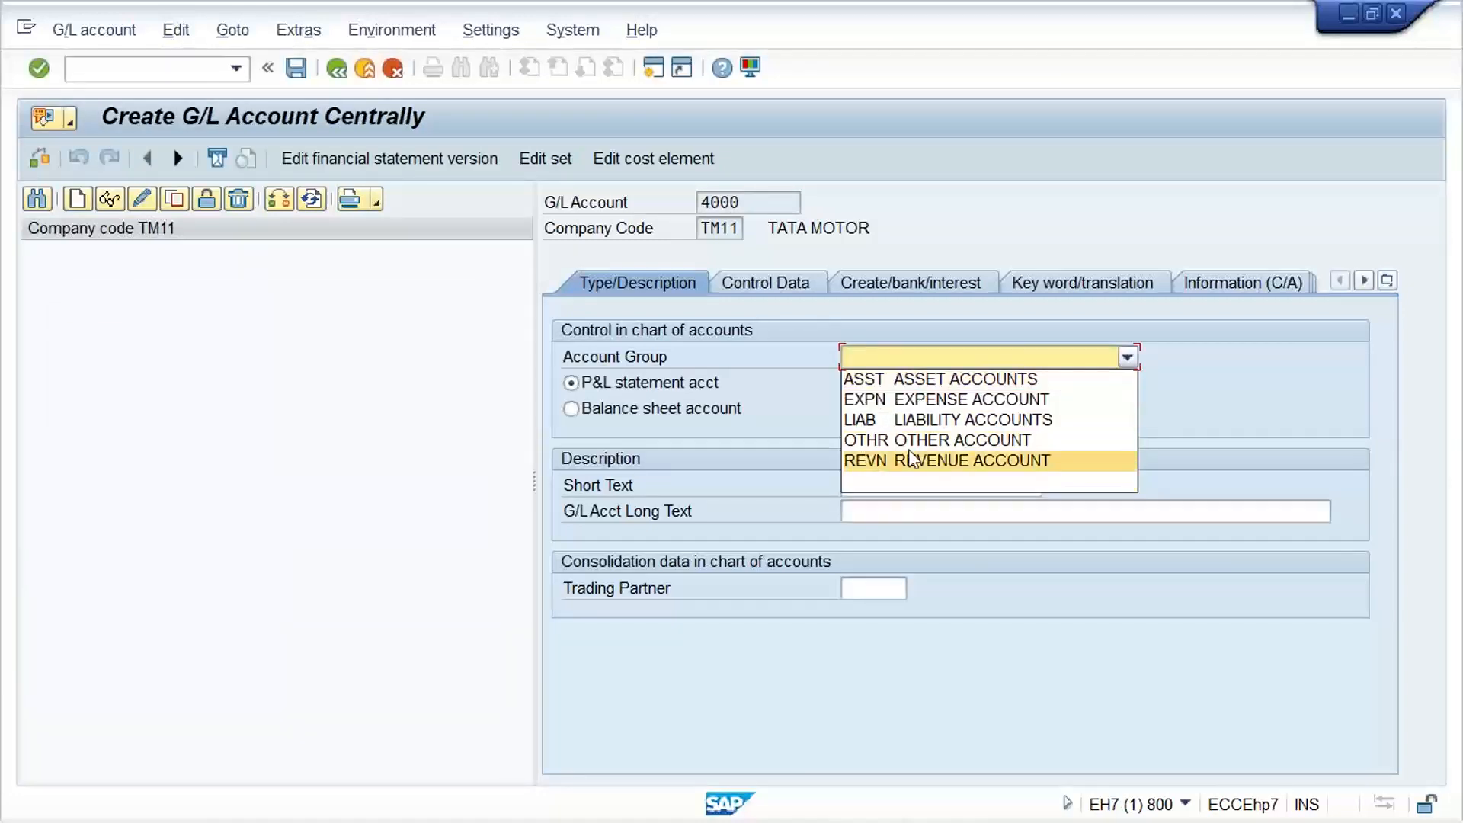
left_click(912, 402)
left_click(614, 408)
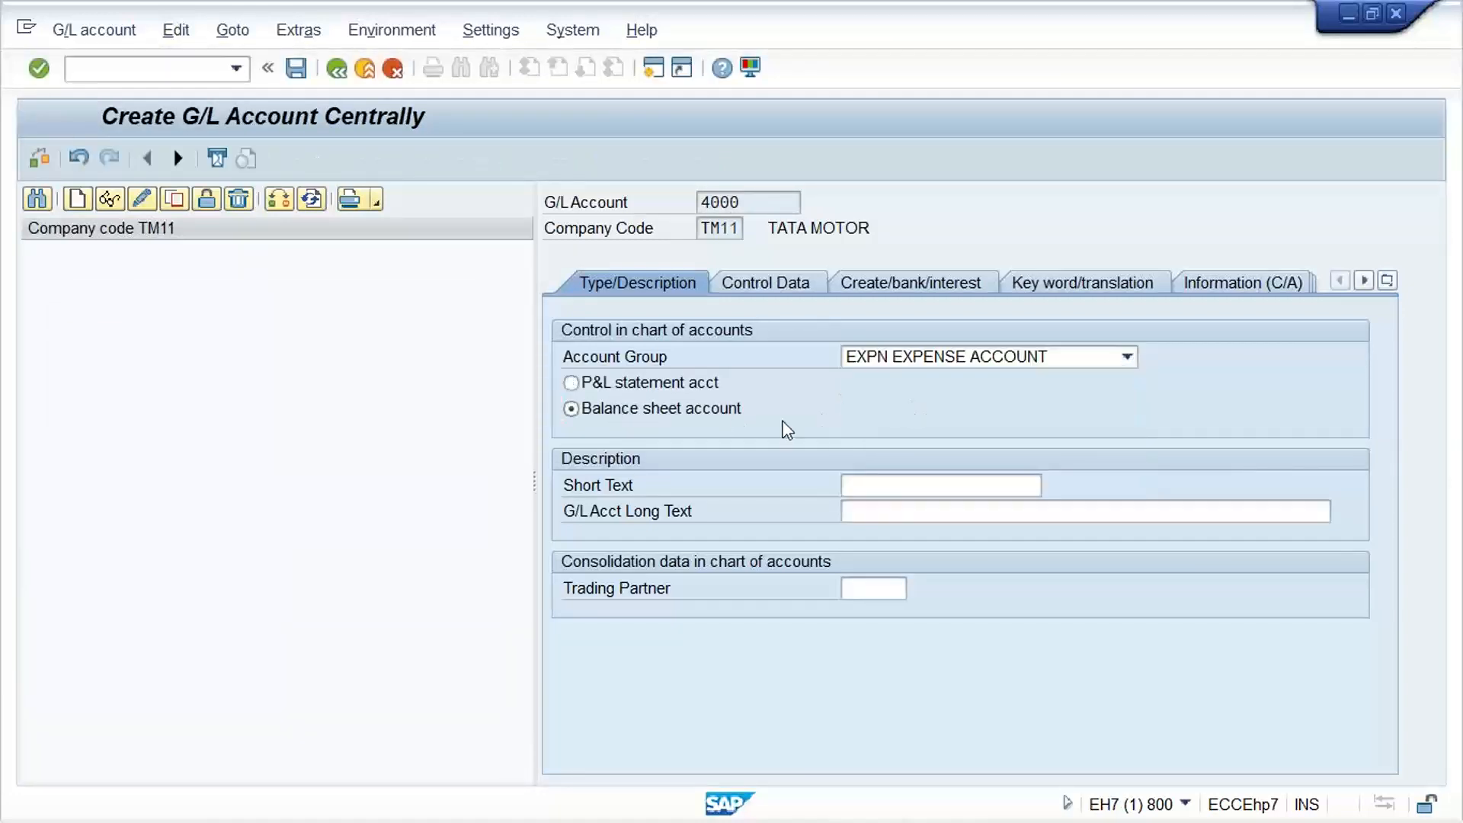
left_click(683, 385)
left_click(896, 485)
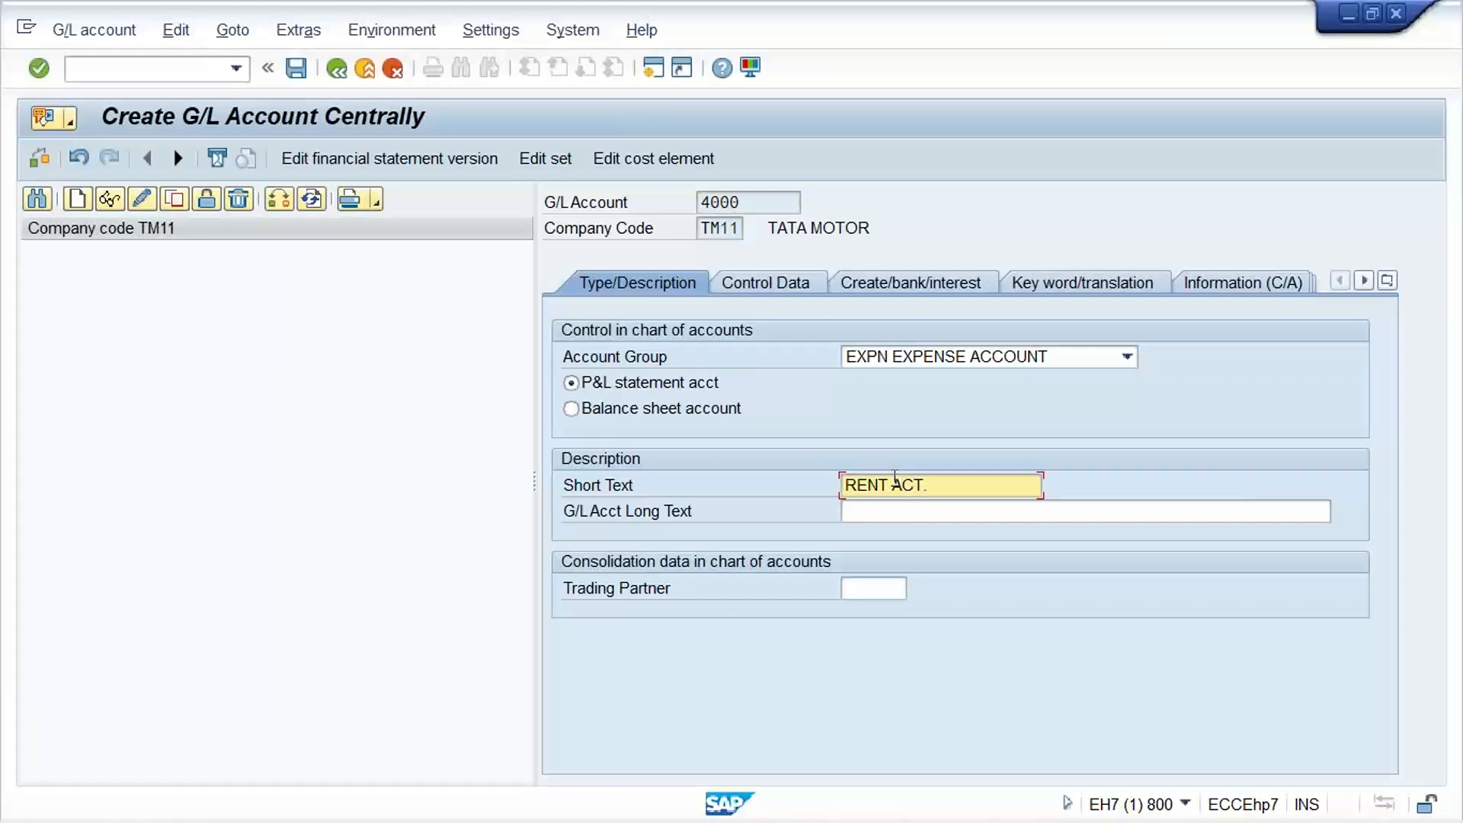
key("Tab")
type("RENT ACT.")
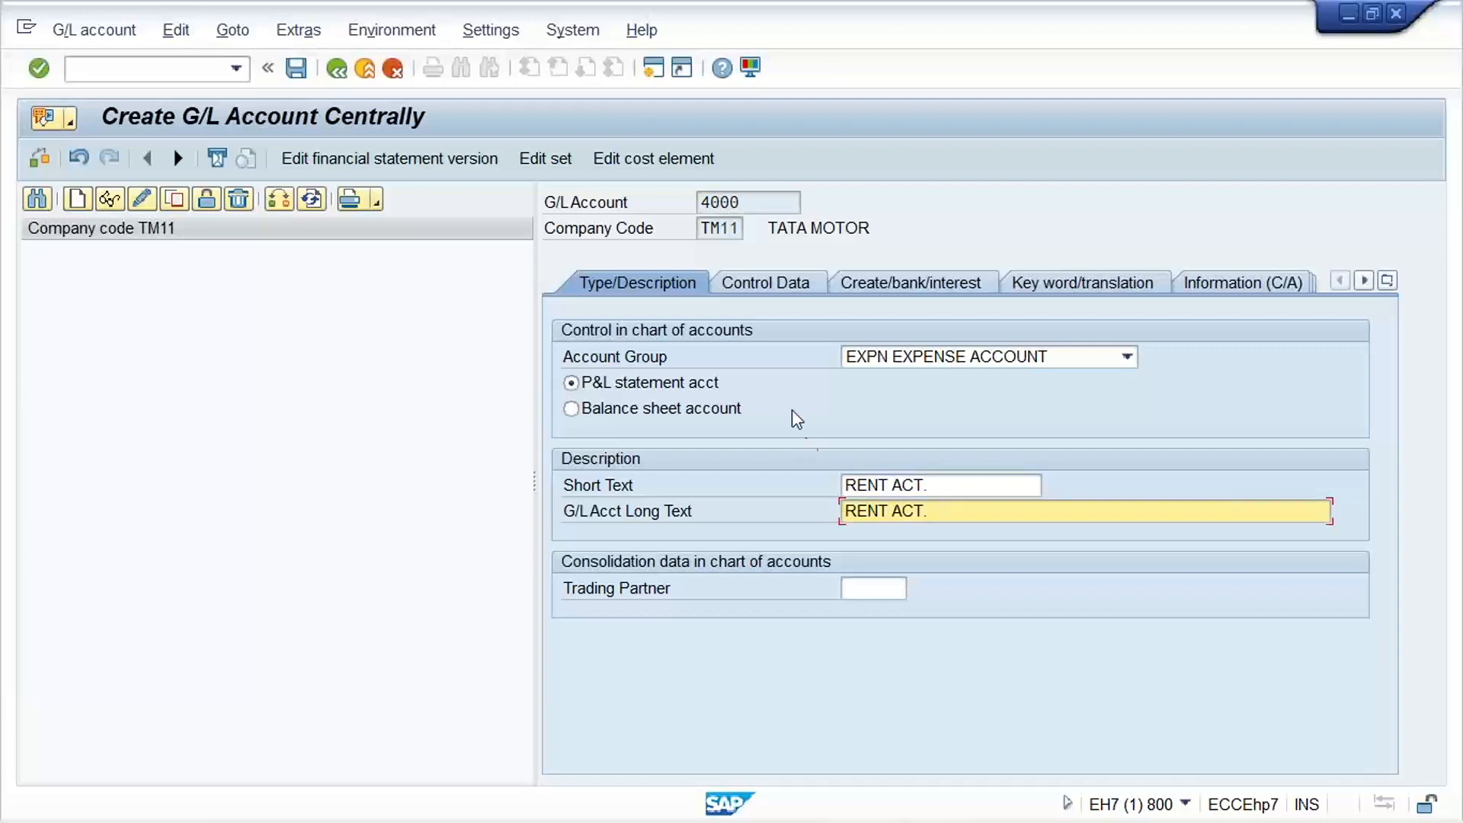
In the control data of account 4000, enable only balances in local currency and line item display, and set sort key 001
left_click(807, 286)
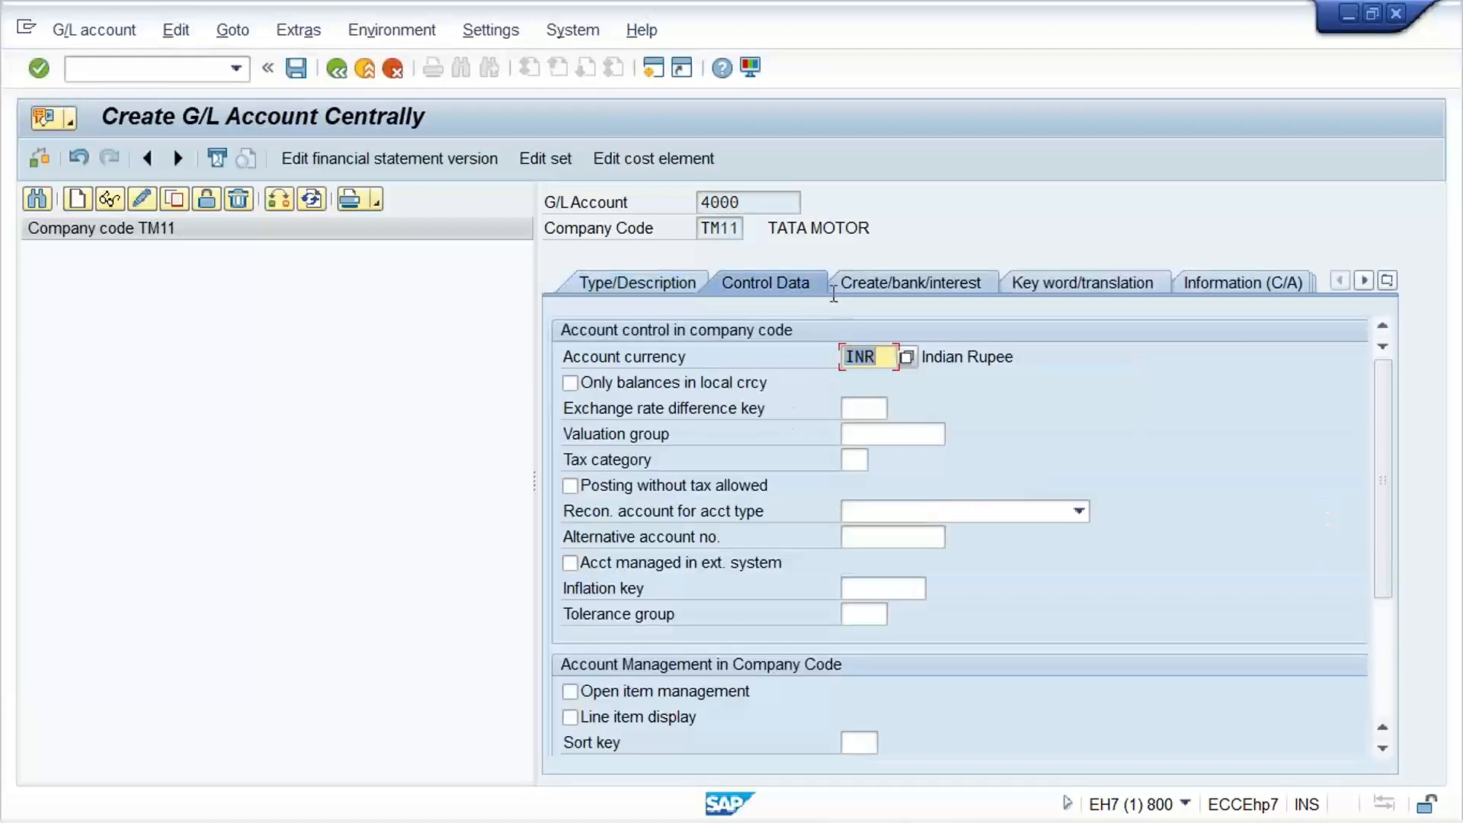
left_click(624, 381)
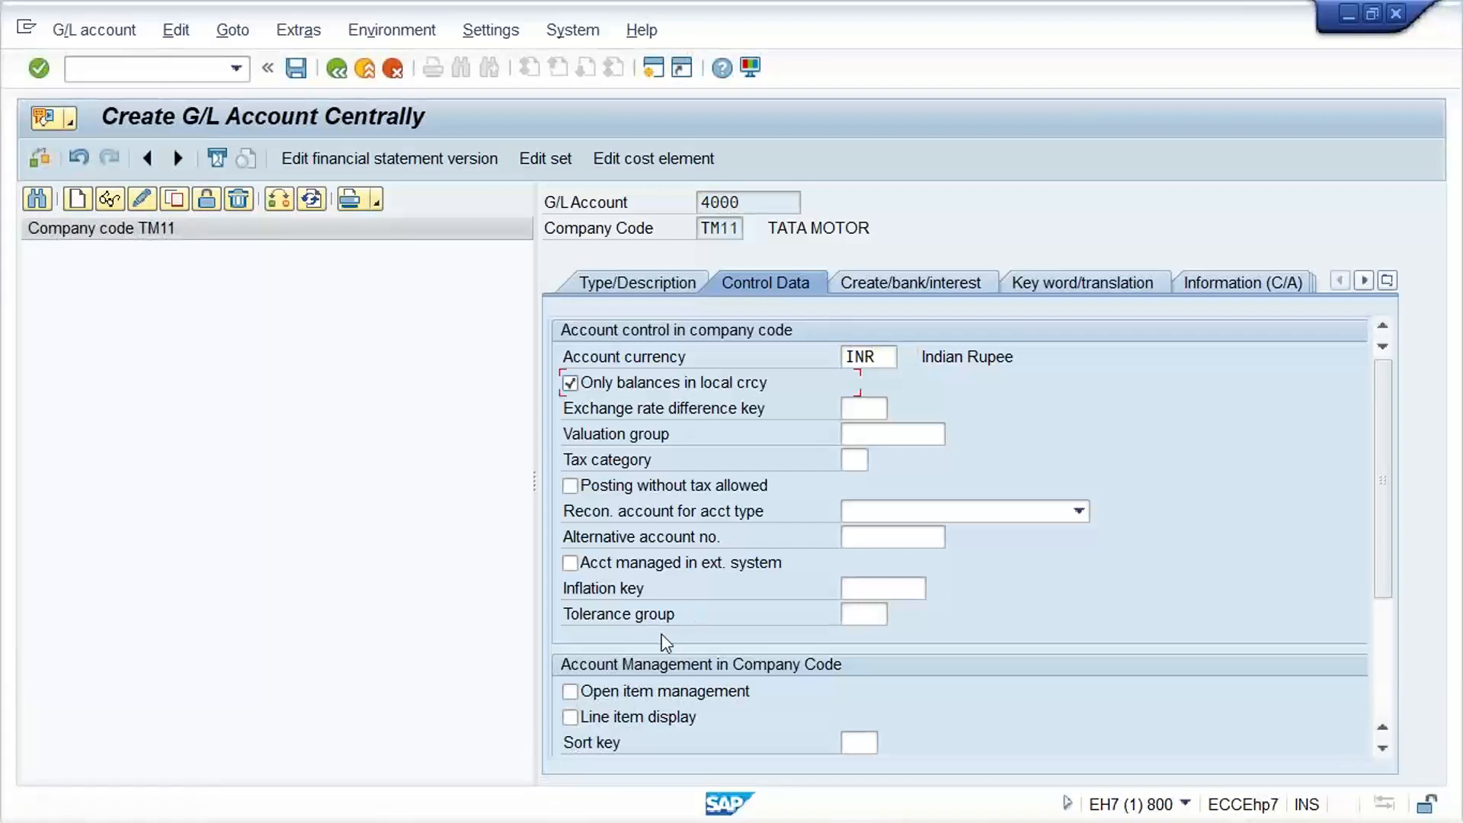
left_click(595, 714)
left_click(861, 743)
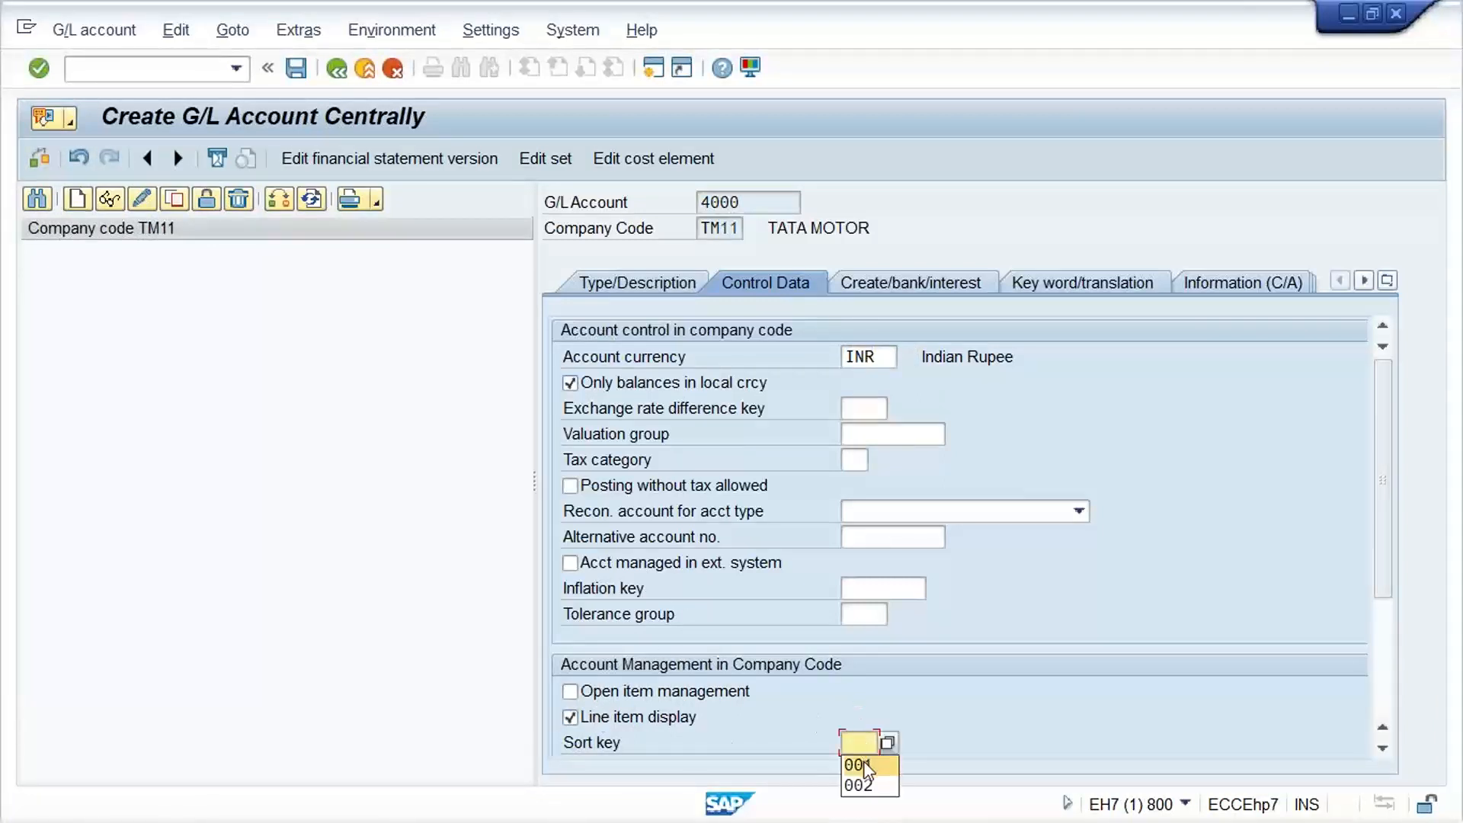
left_click(863, 763)
Assign field status group G001 to account 4000 and save the account
left_click(911, 283)
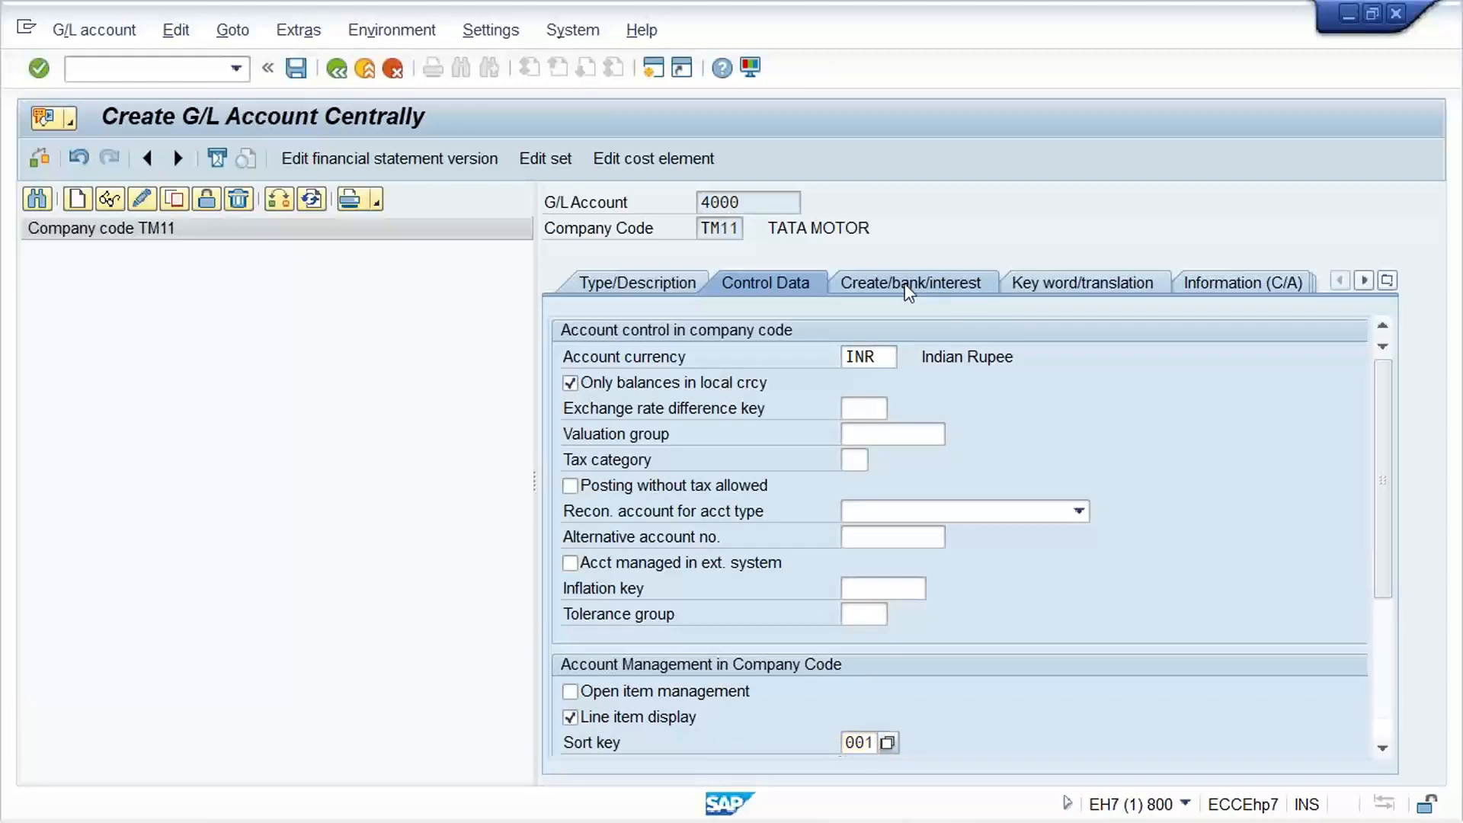
left_click(863, 356)
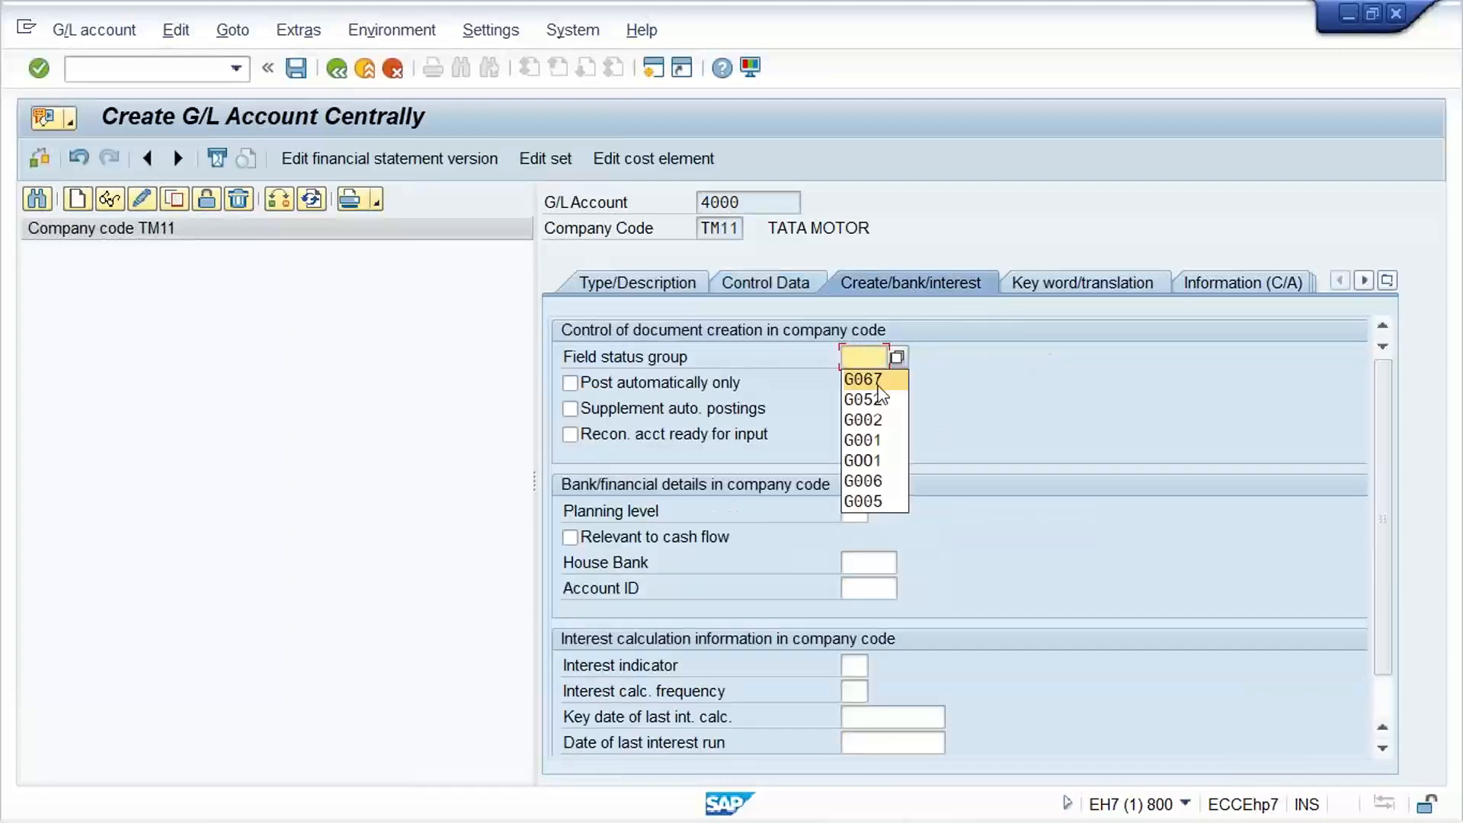
left_click(869, 437)
key("ctrl+s")
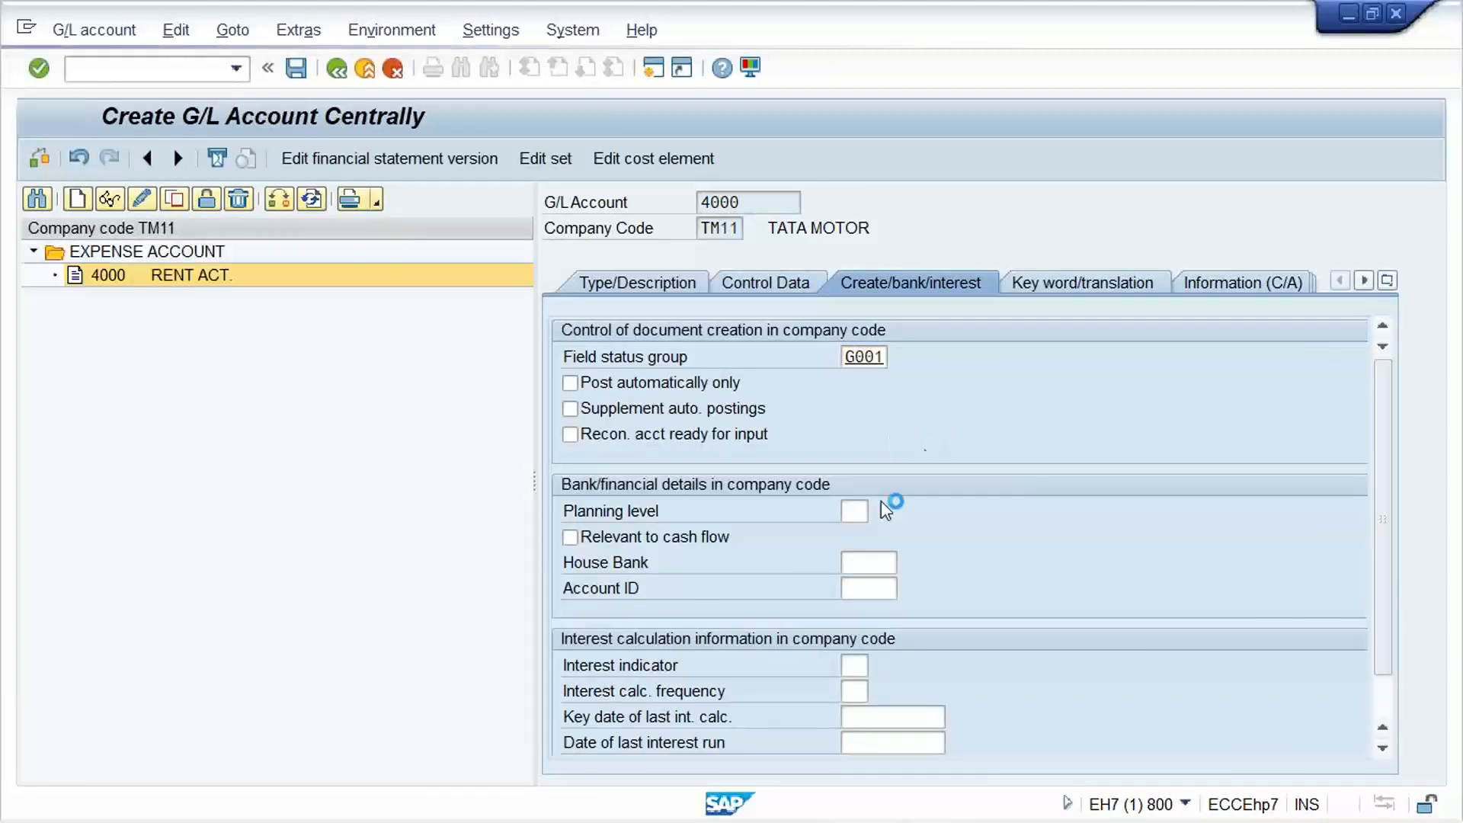
Copy G/L account 4000 RENT ACT. to new G/L account 1000 in company code TM11
left_click(204, 199)
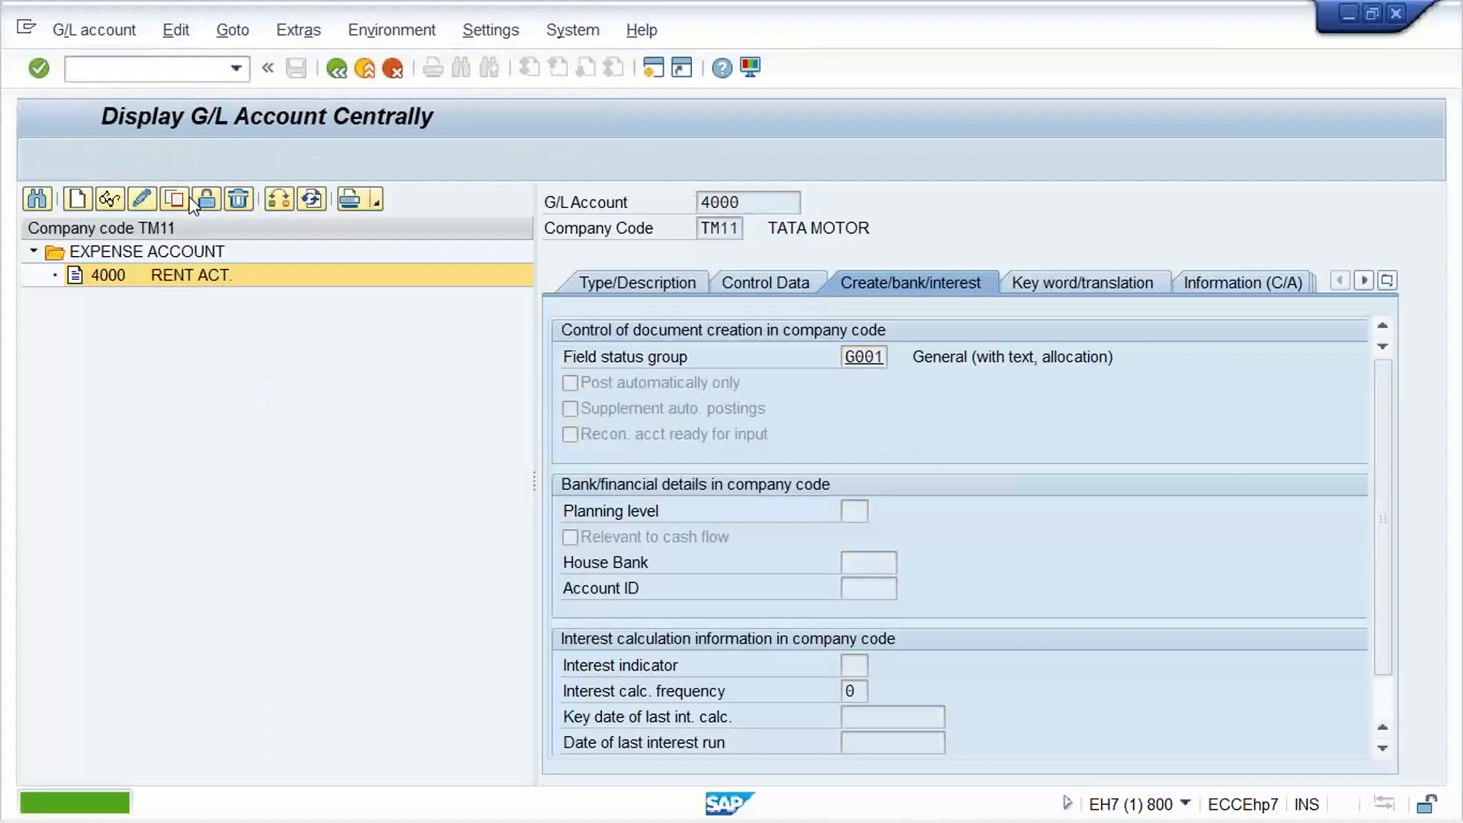
left_click(189, 278)
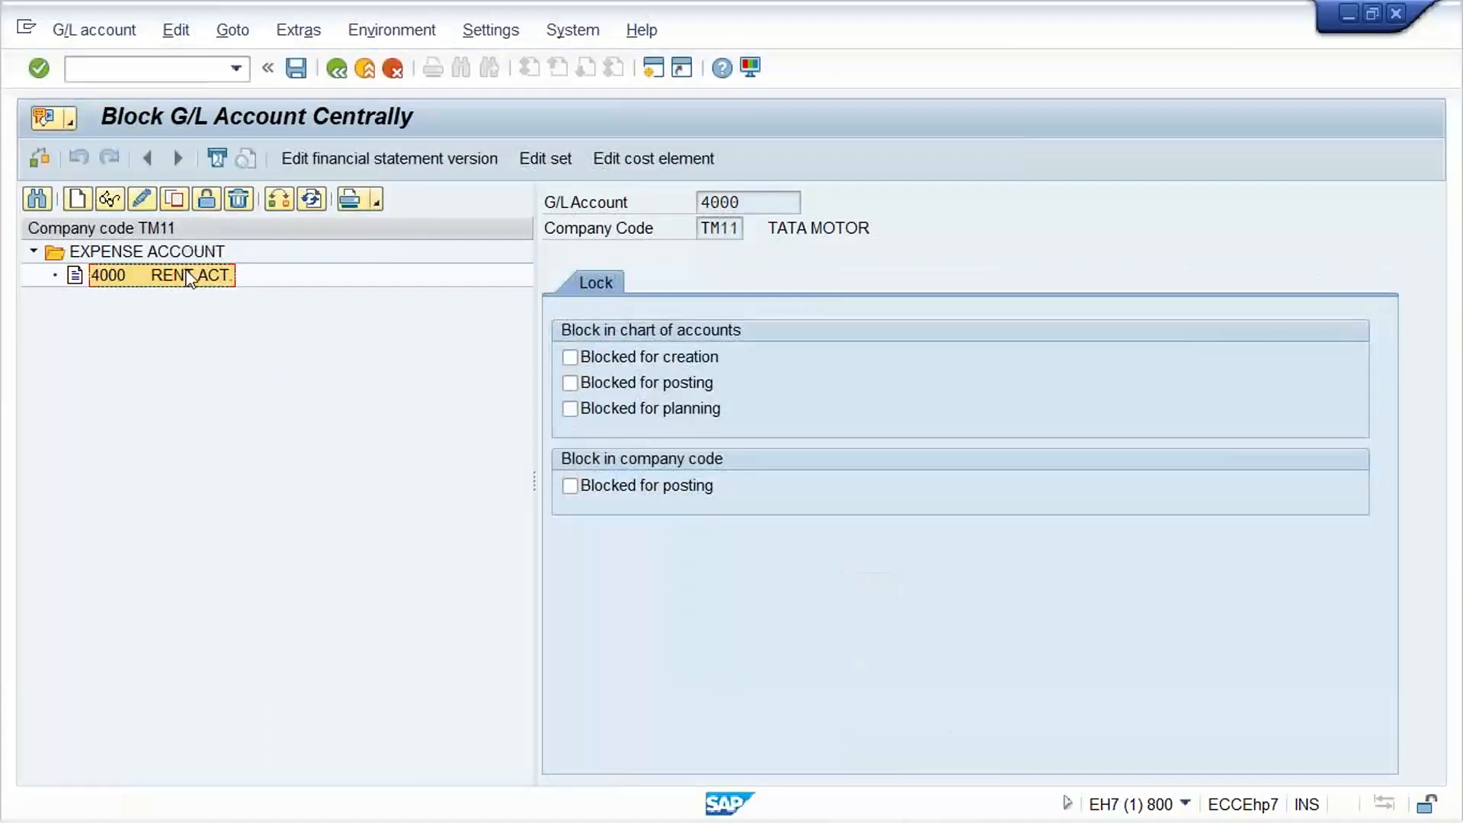
left_click(180, 200)
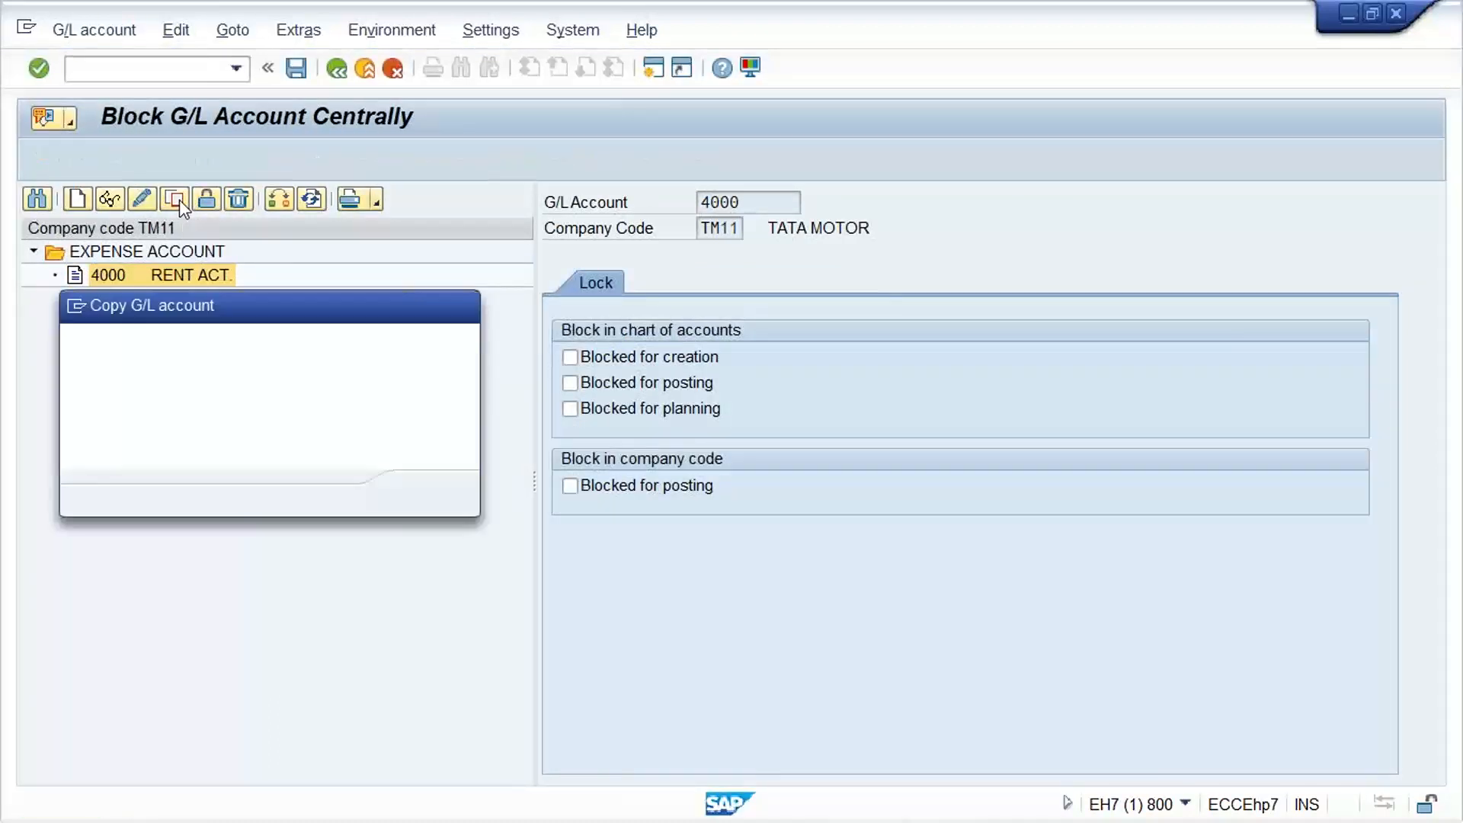
left_click(345, 398)
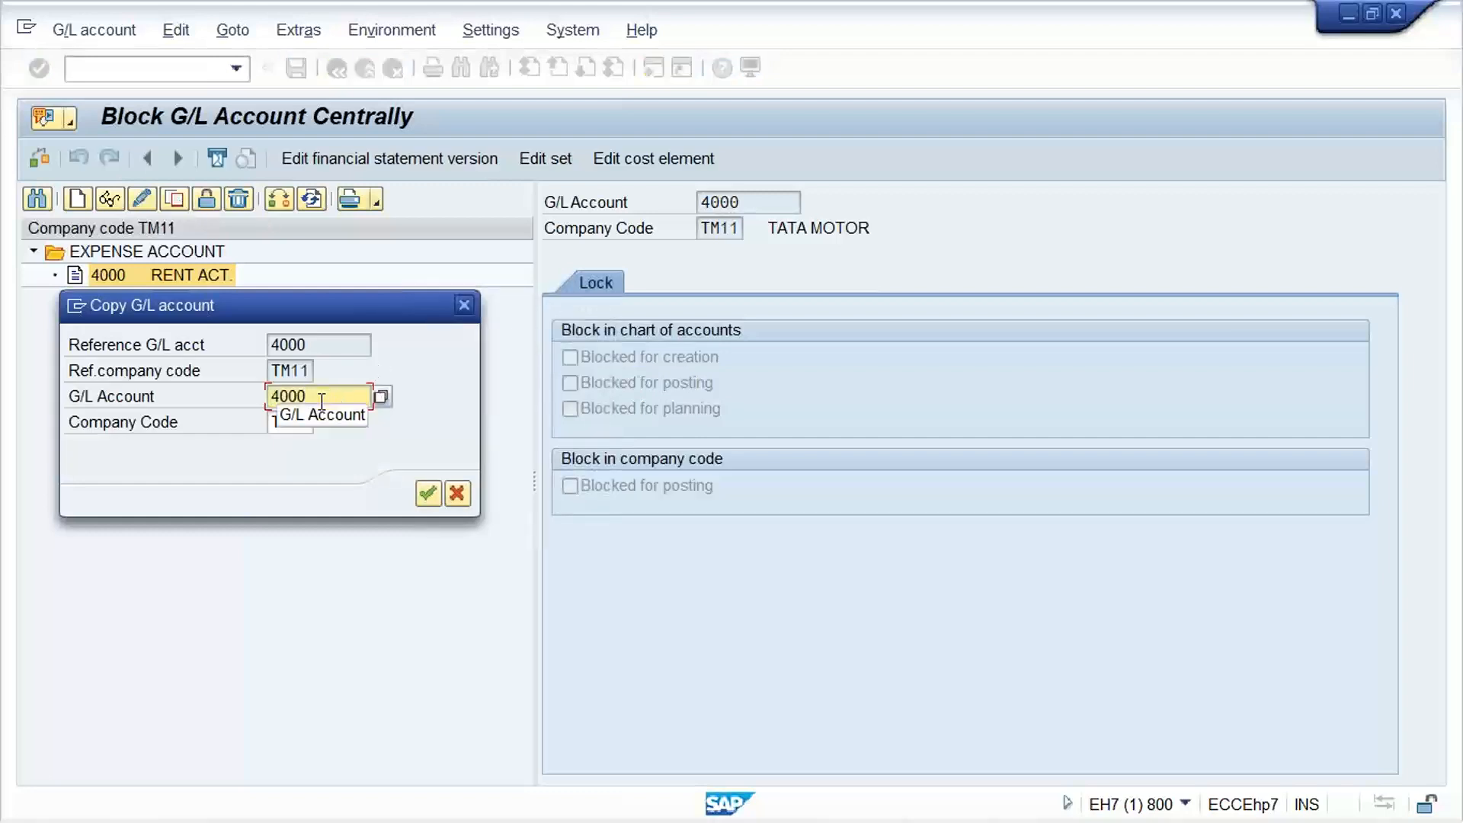
key("BackSpace")
key("BackSpace")
key("BackSpace")
type("1000")
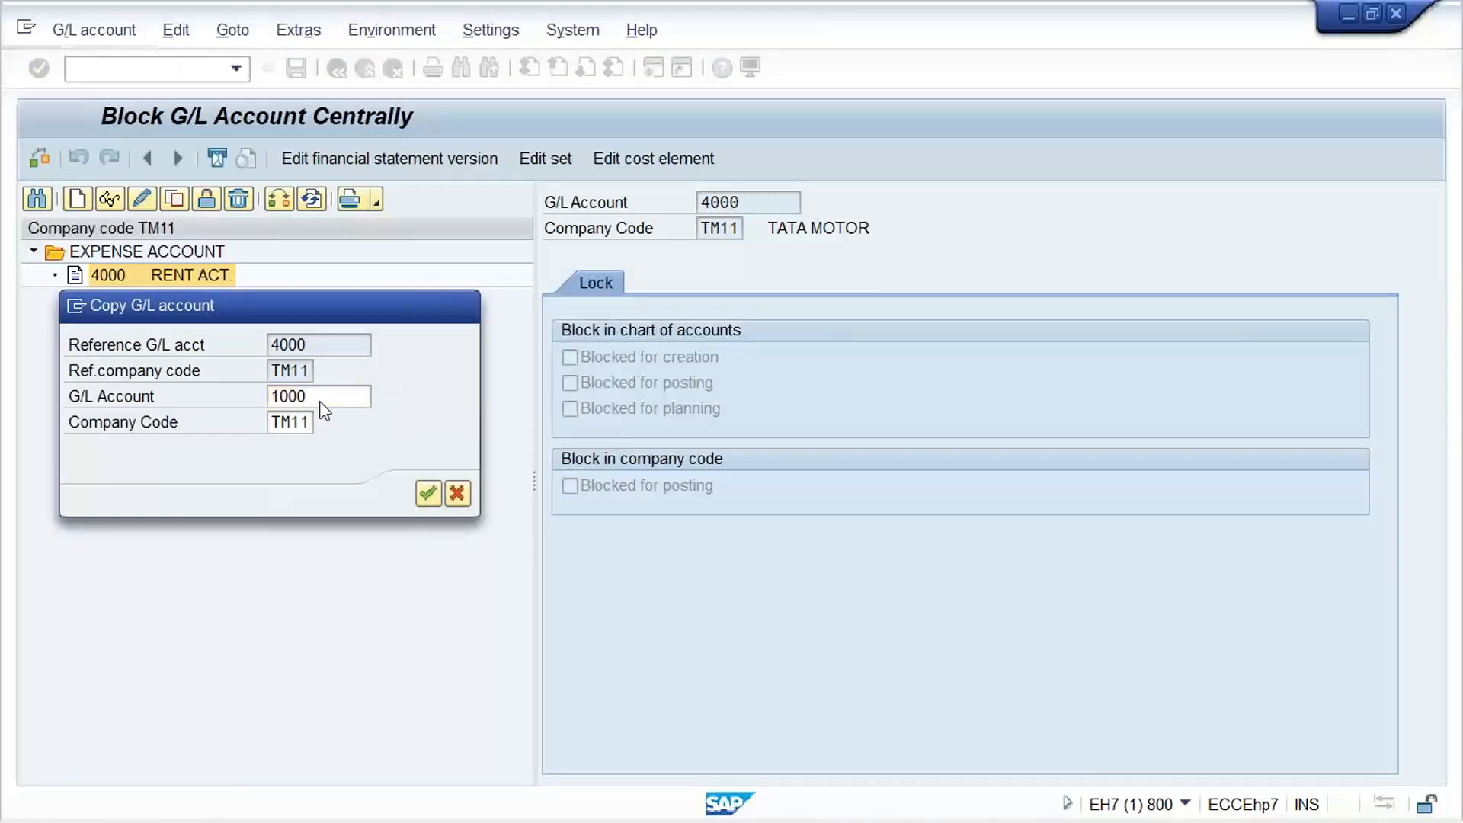
key("Return")
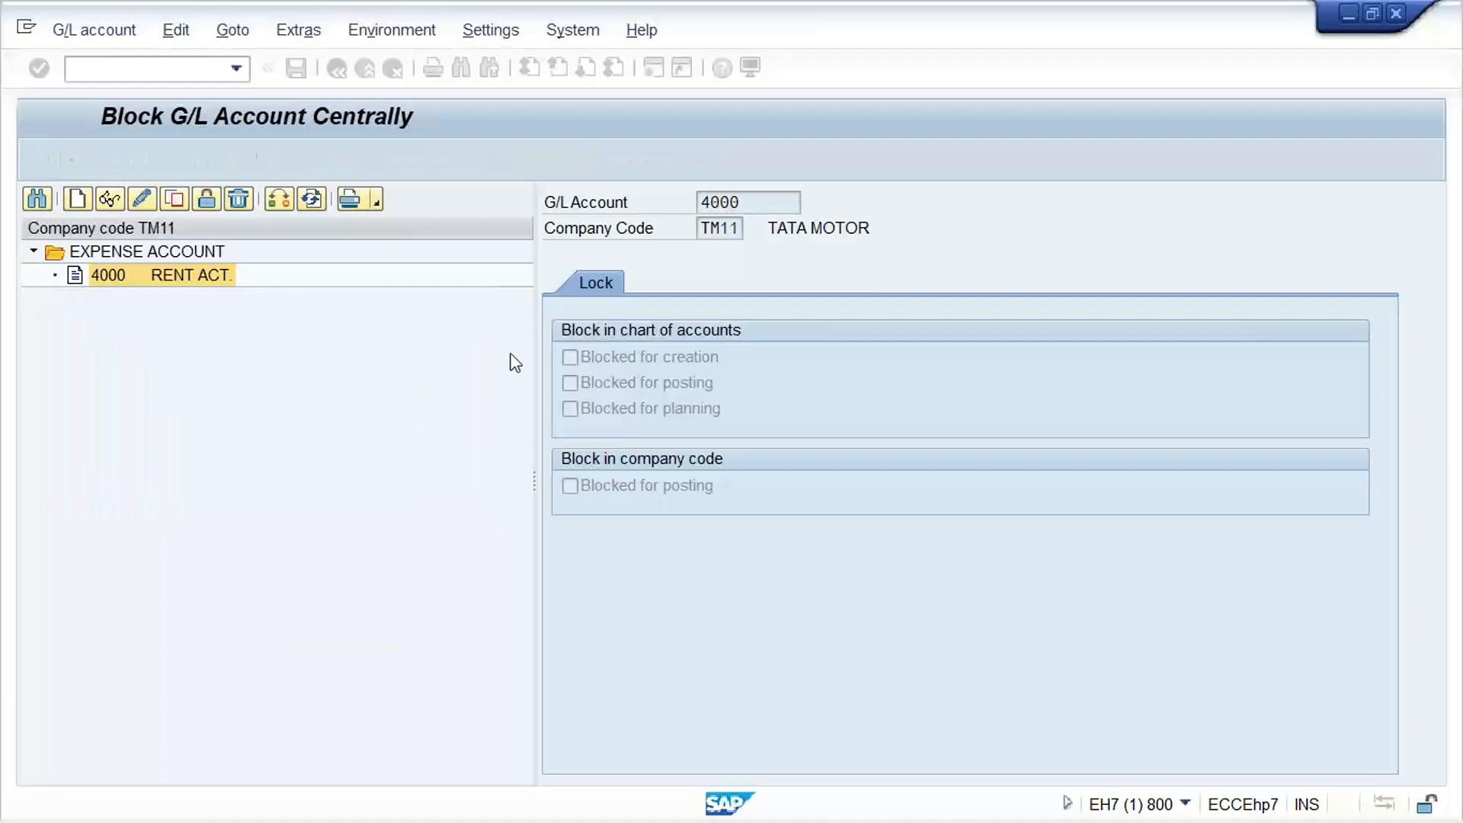
Replace the short and long texts of account 1000 with HDFC BANK ACT
left_click_drag(926, 491, 538, 514)
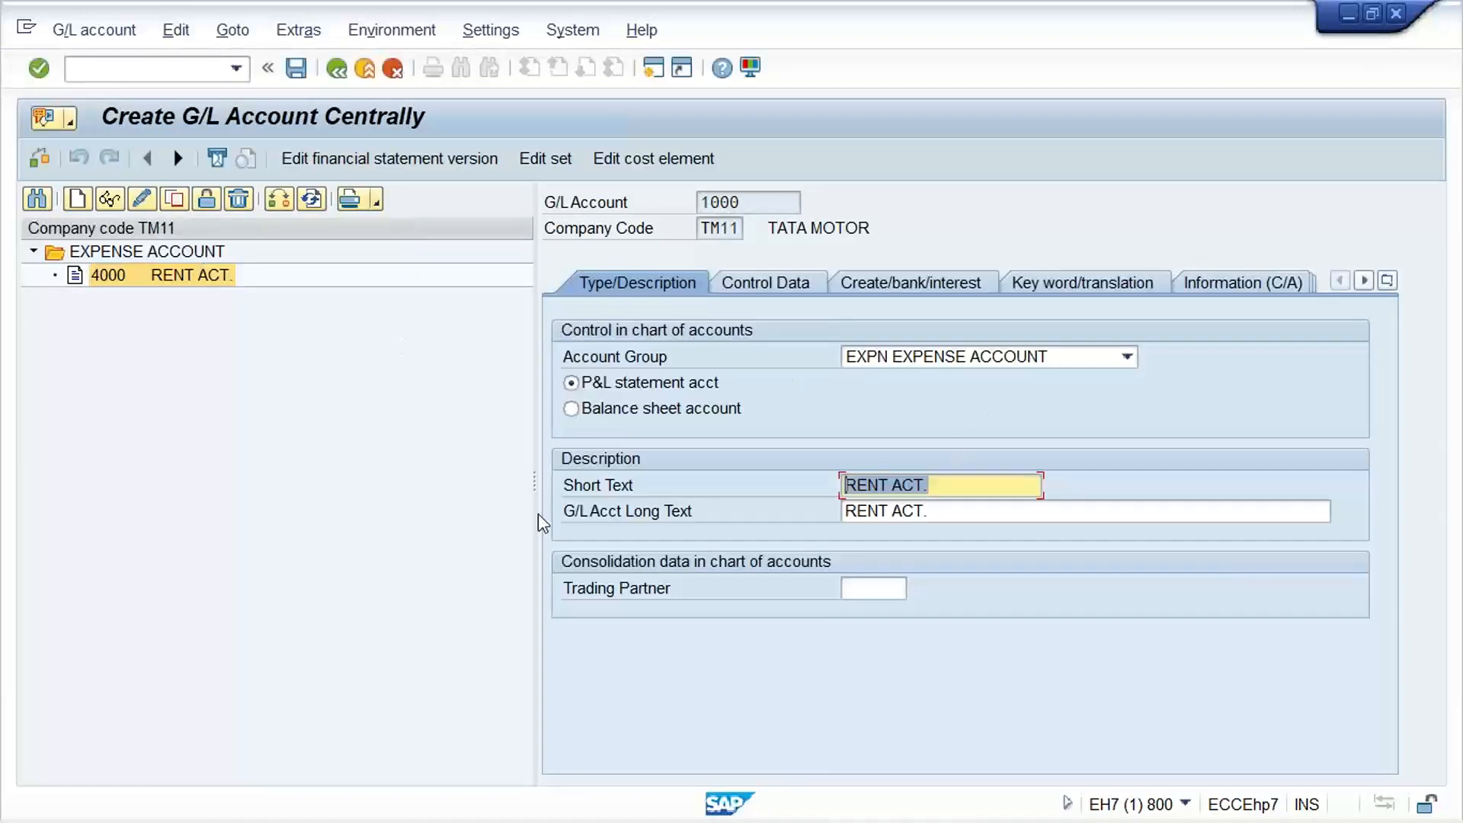
key("Delete")
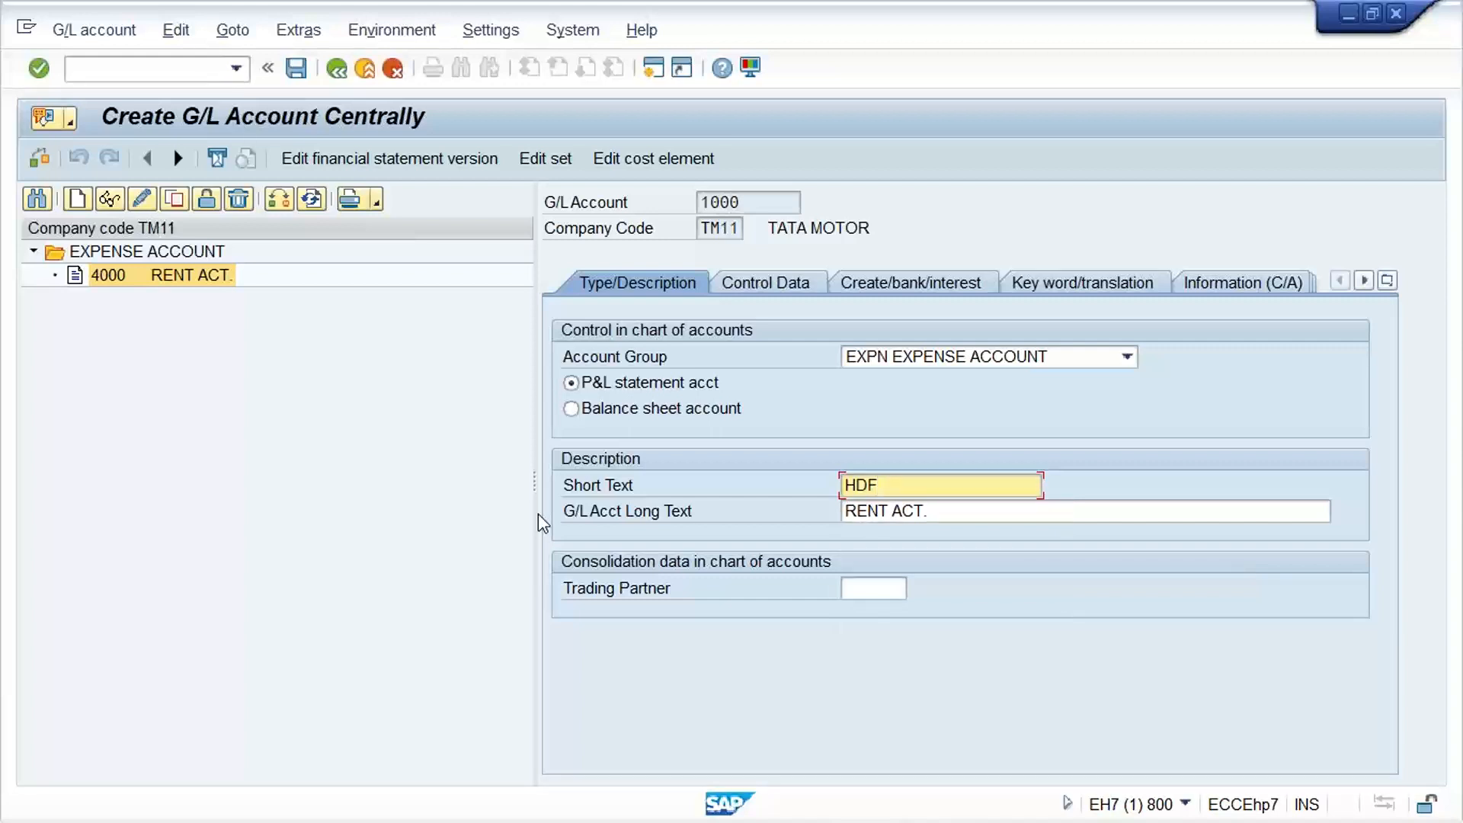
type("HDFC BANK ACT.")
key("Tab")
key("ctrl+v")
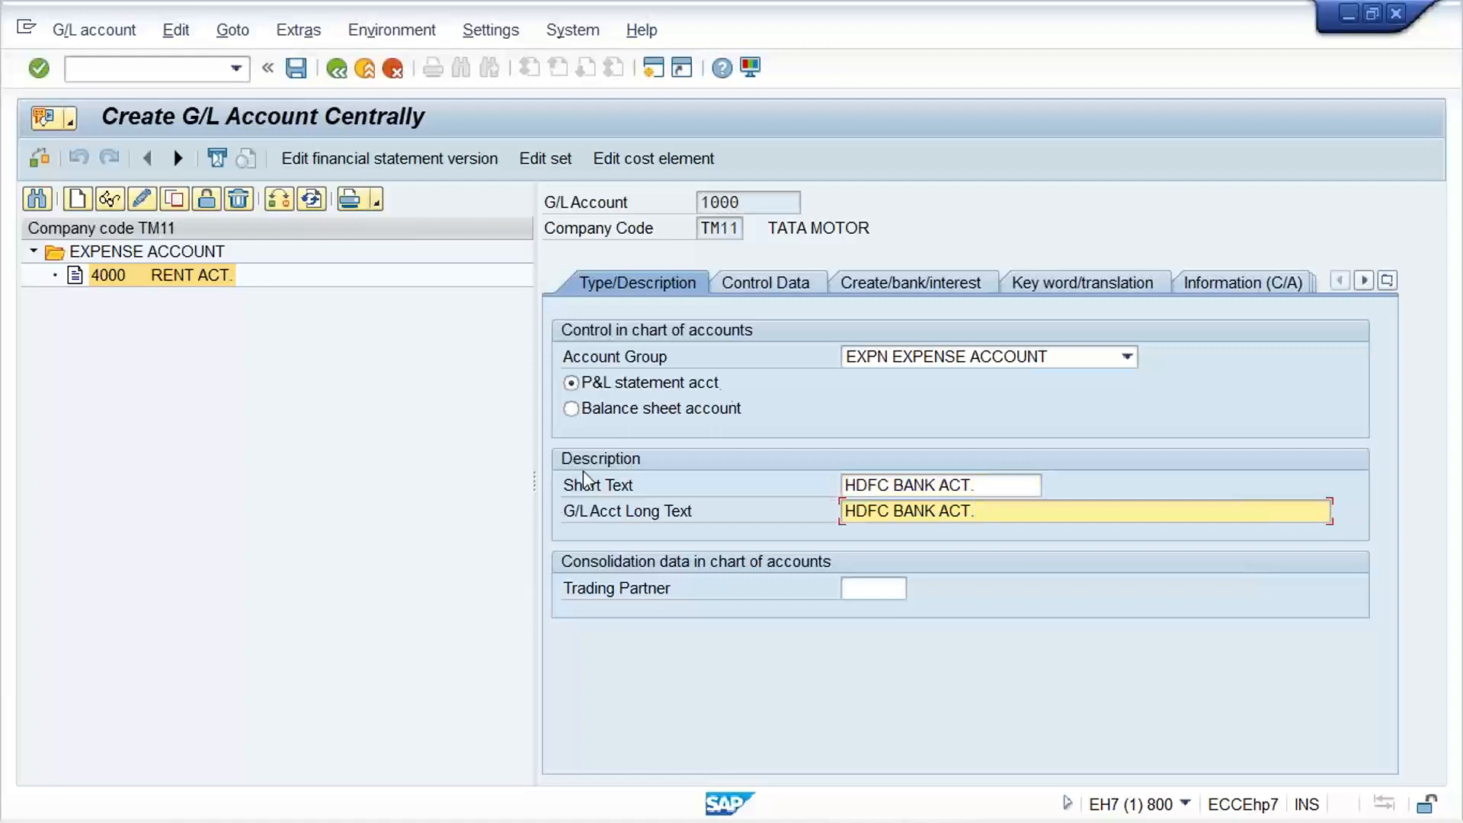
Set account 1000 to group ASST ASSET ACCOUNTS as a balance sheet account, check its control data and save it
left_click(1127, 356)
left_click(947, 380)
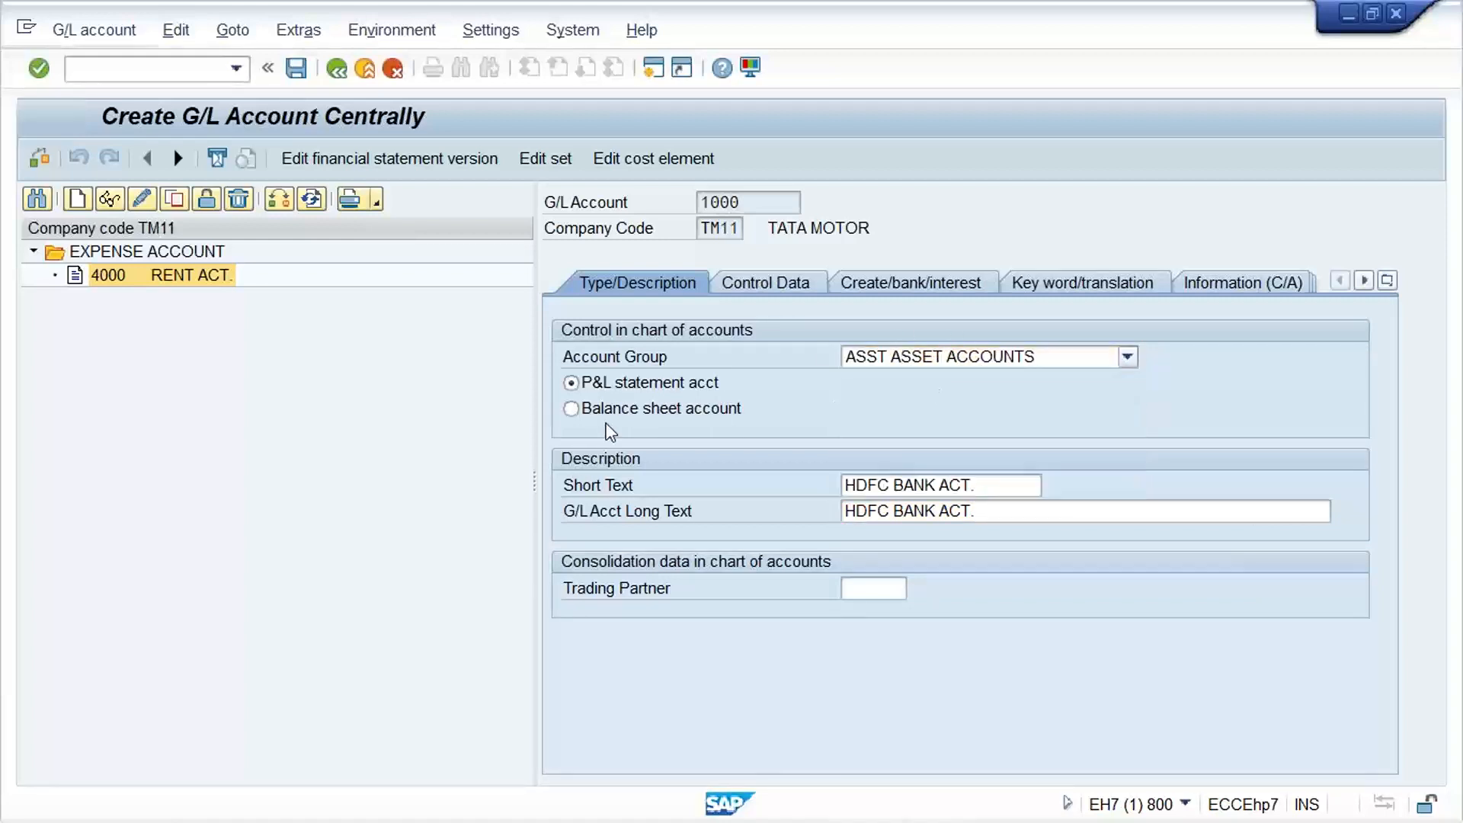
left_click(602, 410)
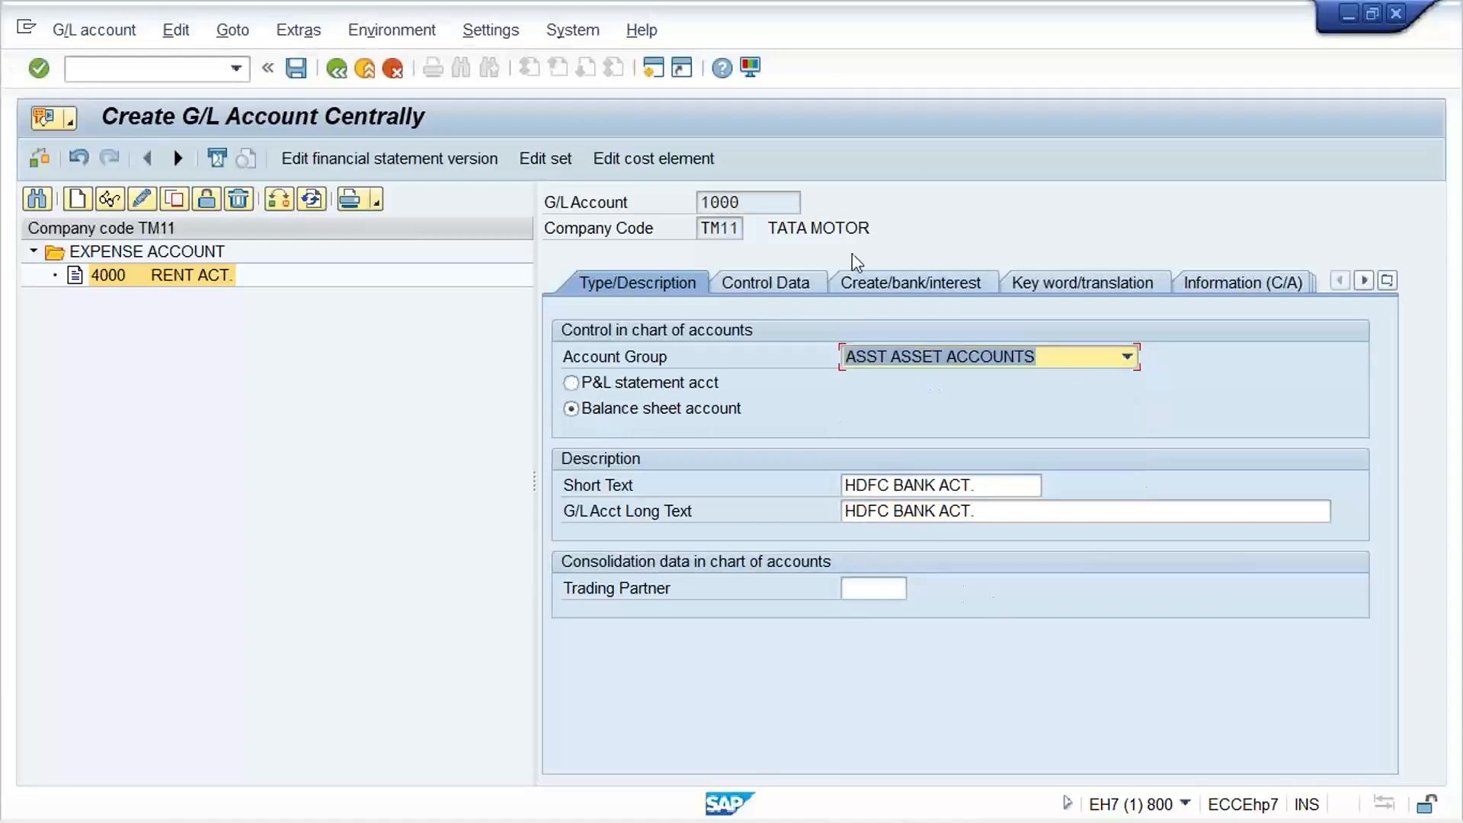
left_click(756, 282)
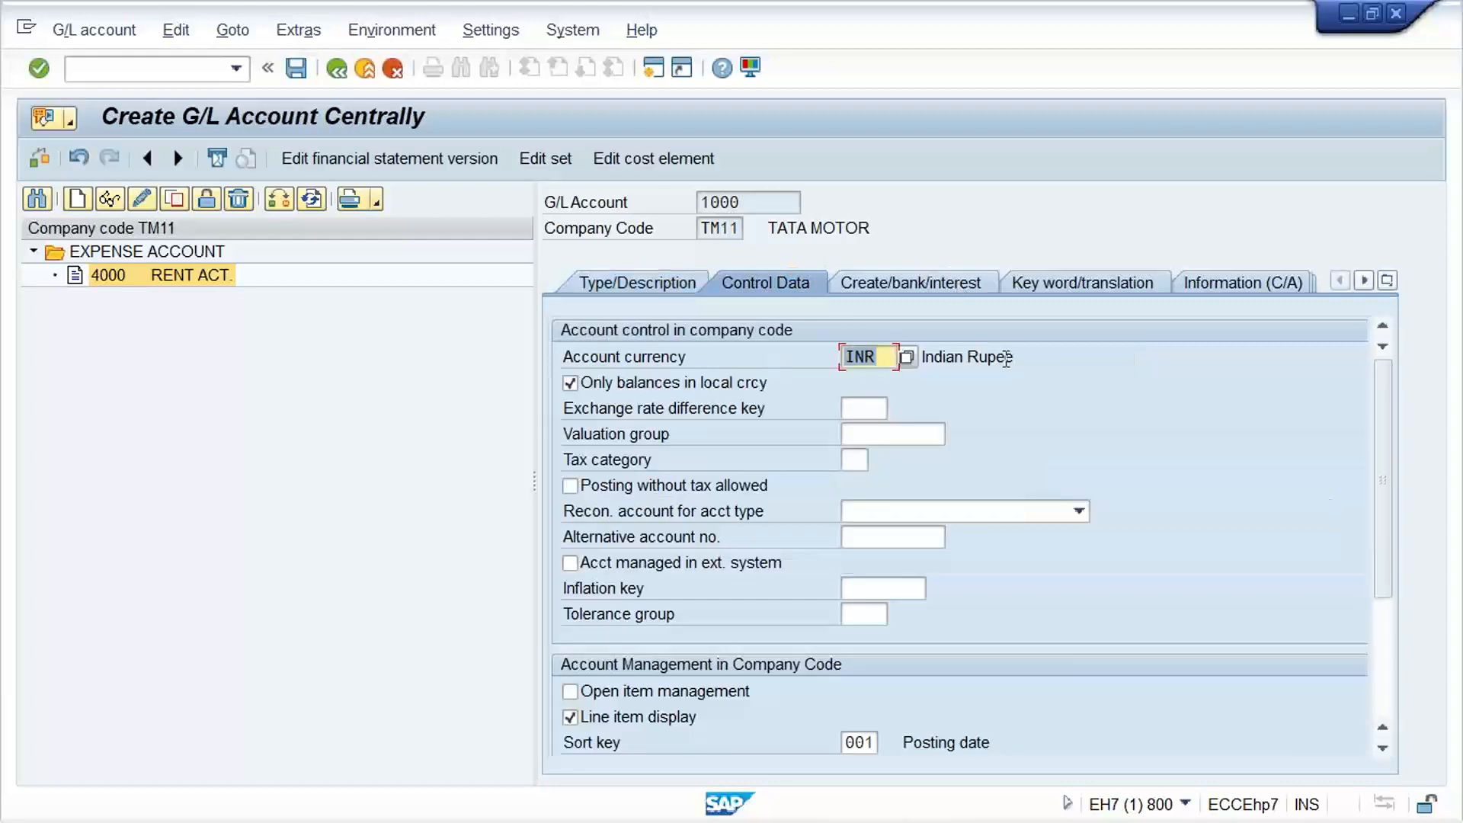
key("ctrl+s")
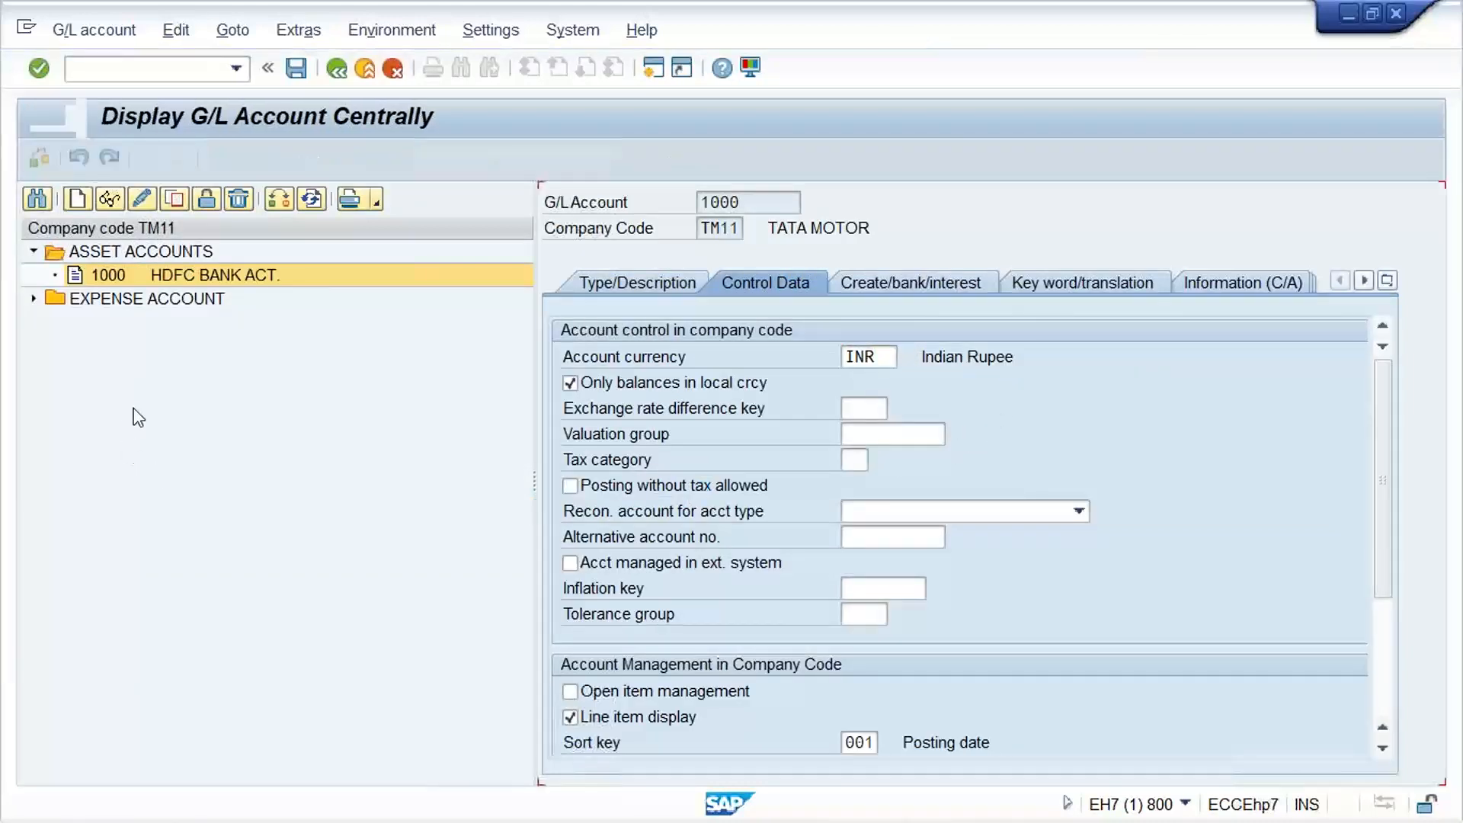
Start new G/L account 1001 in company code TM11 as a balance sheet account in group ASST ASSET ACCOUNTS
left_click(168, 302)
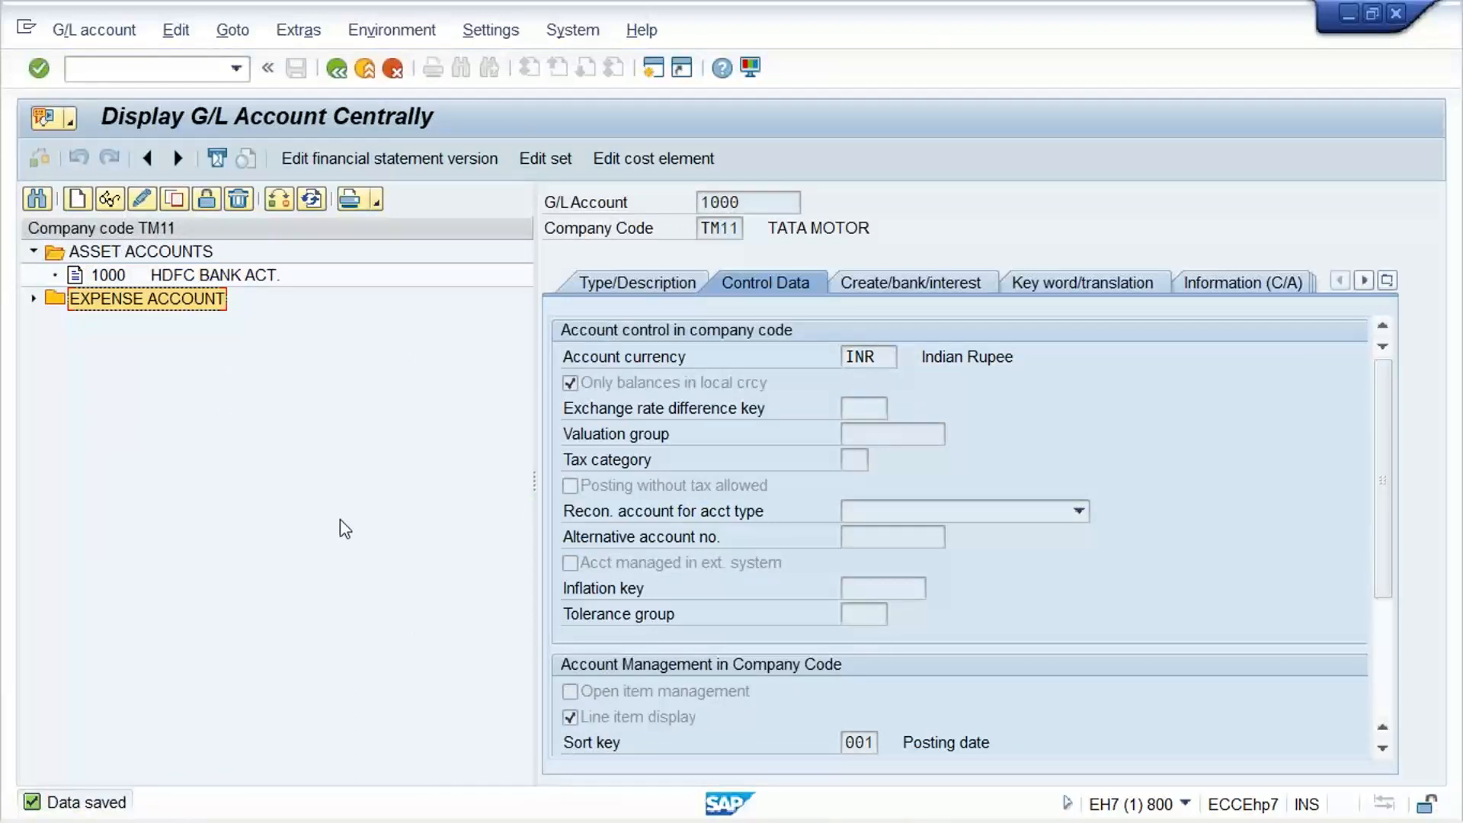
left_click(79, 201)
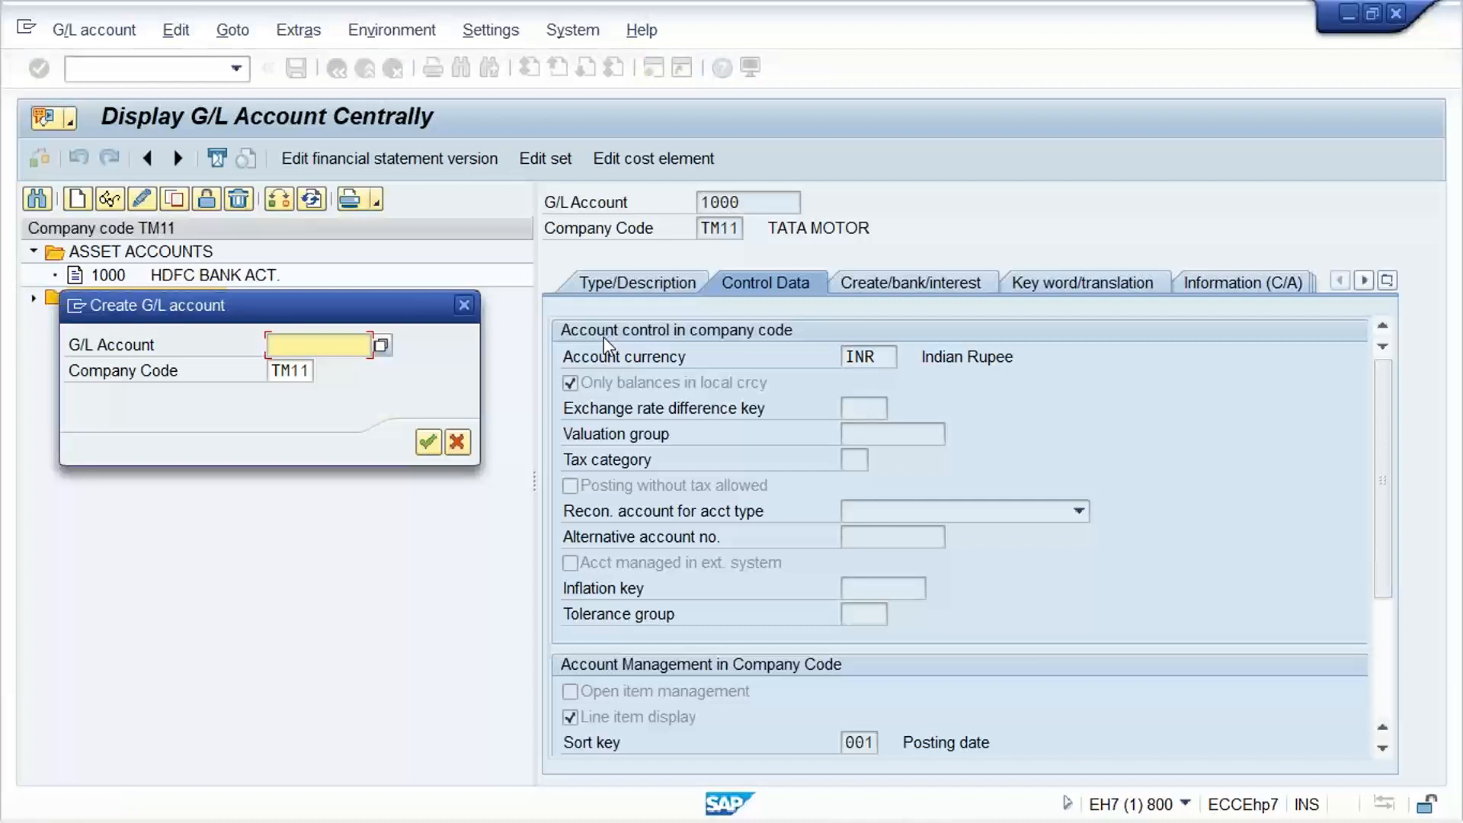
type("1001")
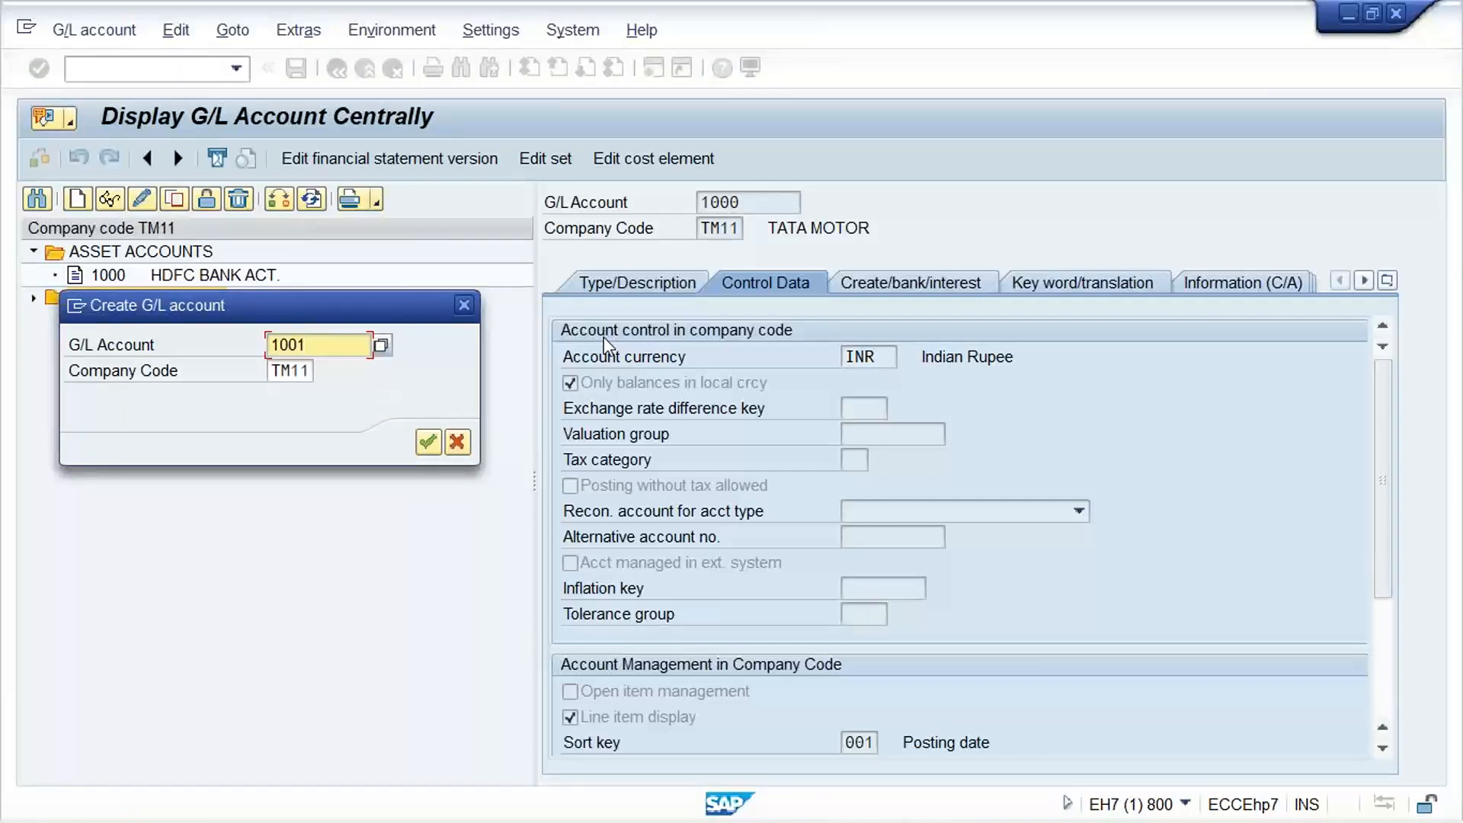
key("Return")
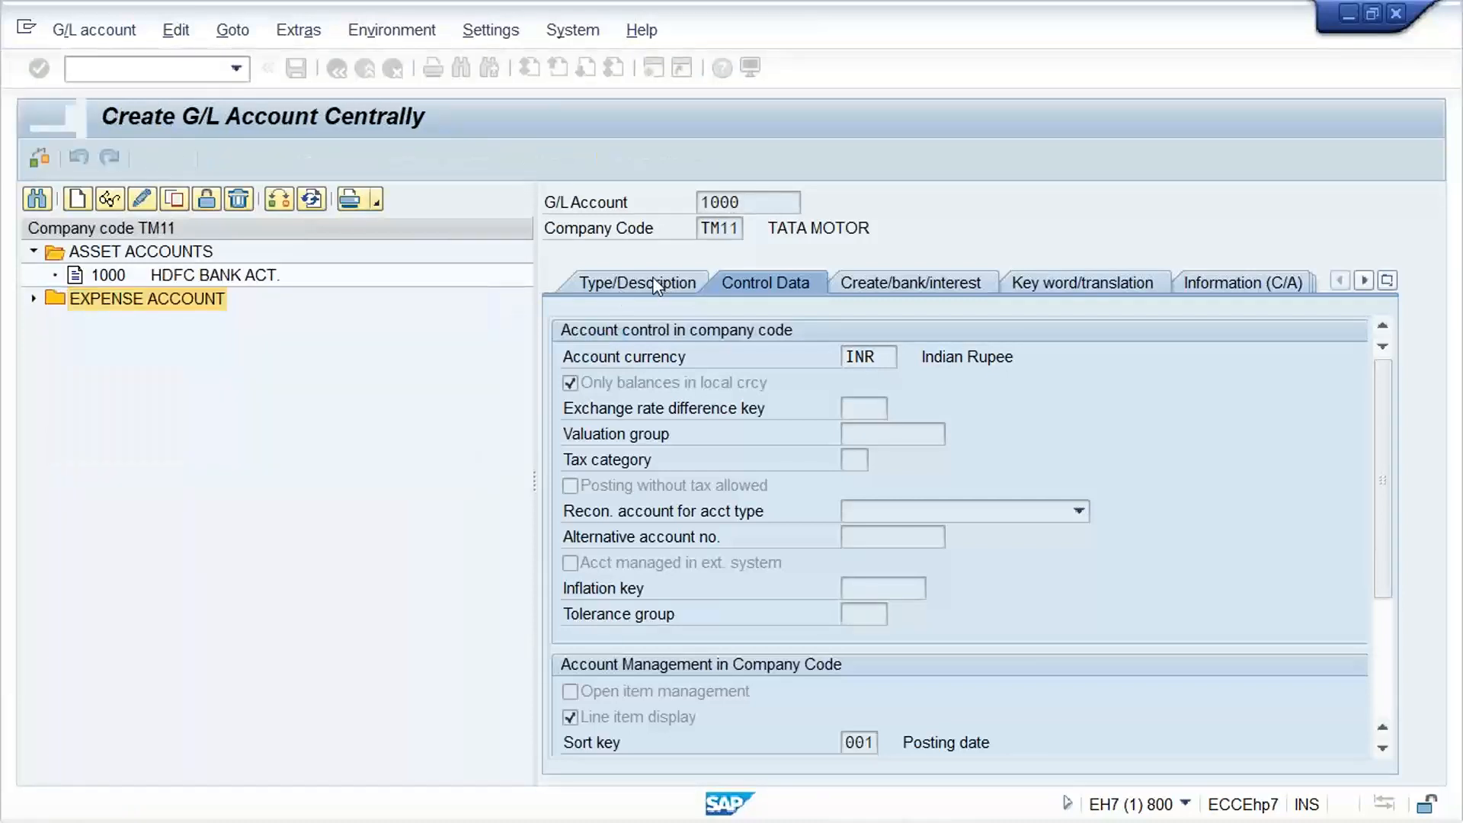
left_click(657, 284)
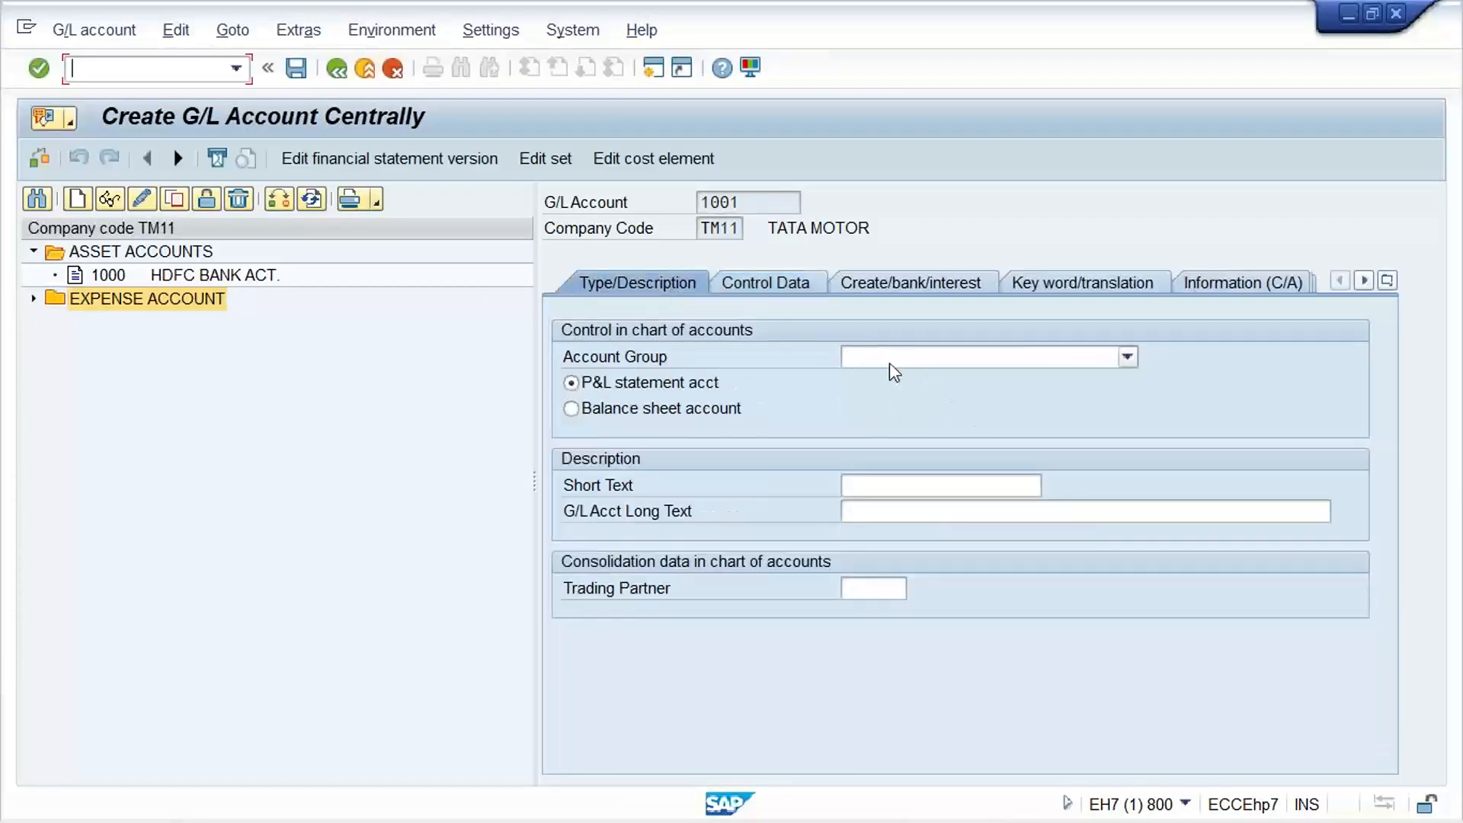
left_click(887, 359)
left_click(882, 381)
left_click(661, 413)
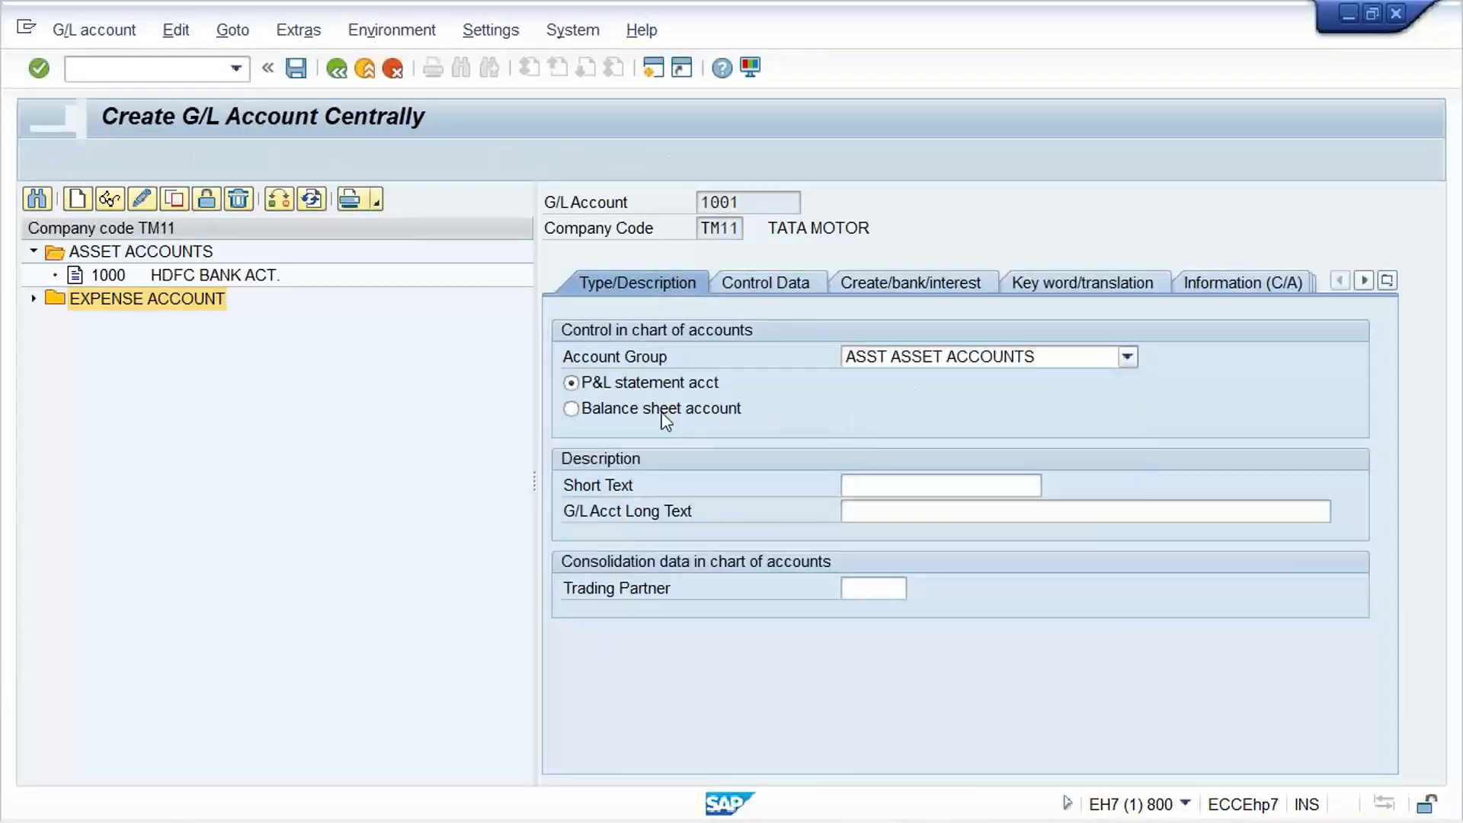
Enter ACCOUNT RECEIVABLE as both the short text and the long text of account 1001
left_click(944, 484)
type("ACC")
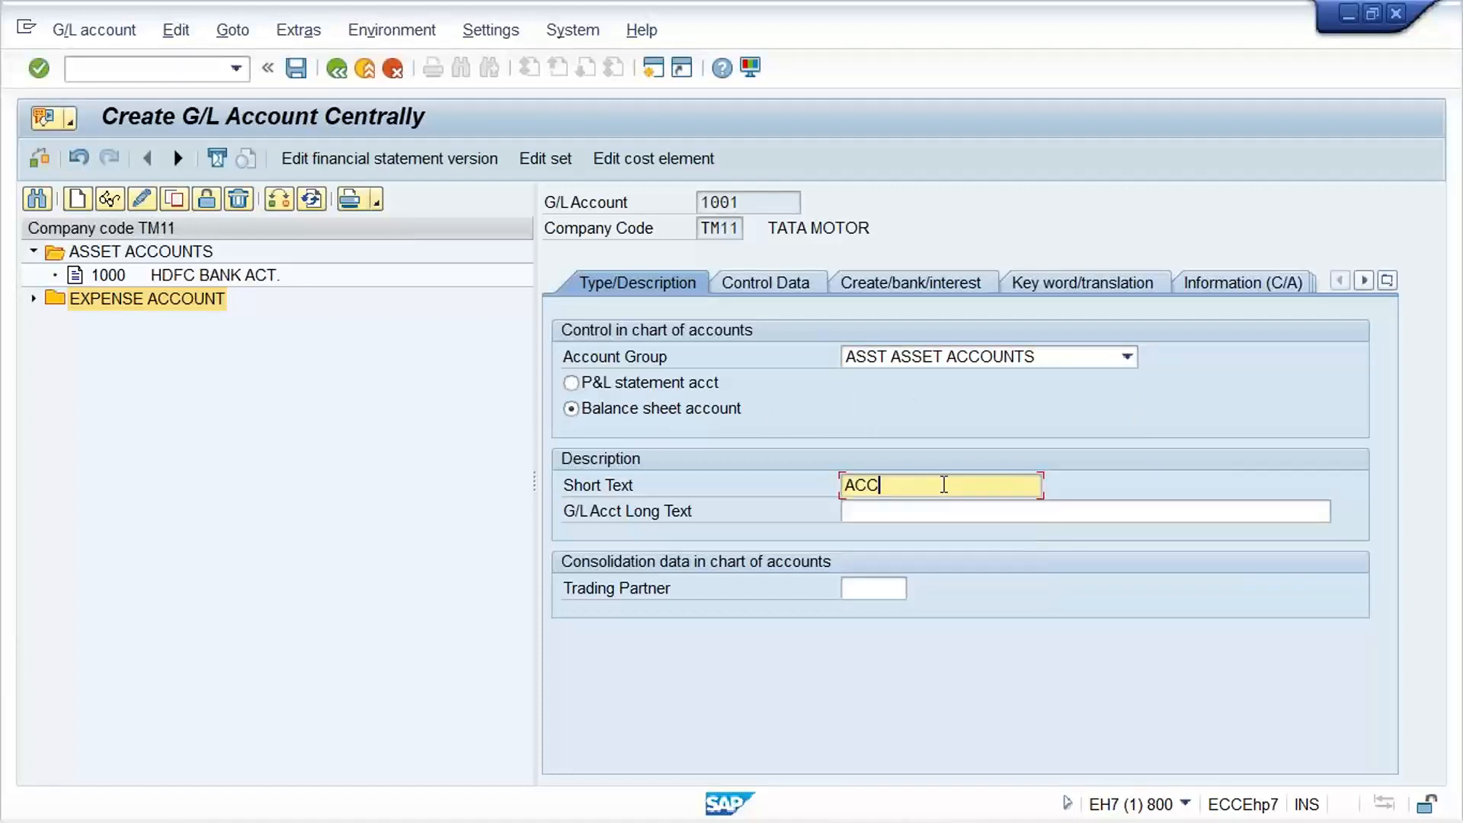
type("OUNT RECE")
type("IVA")
type("BLE")
type(" A")
key("BackSpace")
key("BackSpace")
key("Tab")
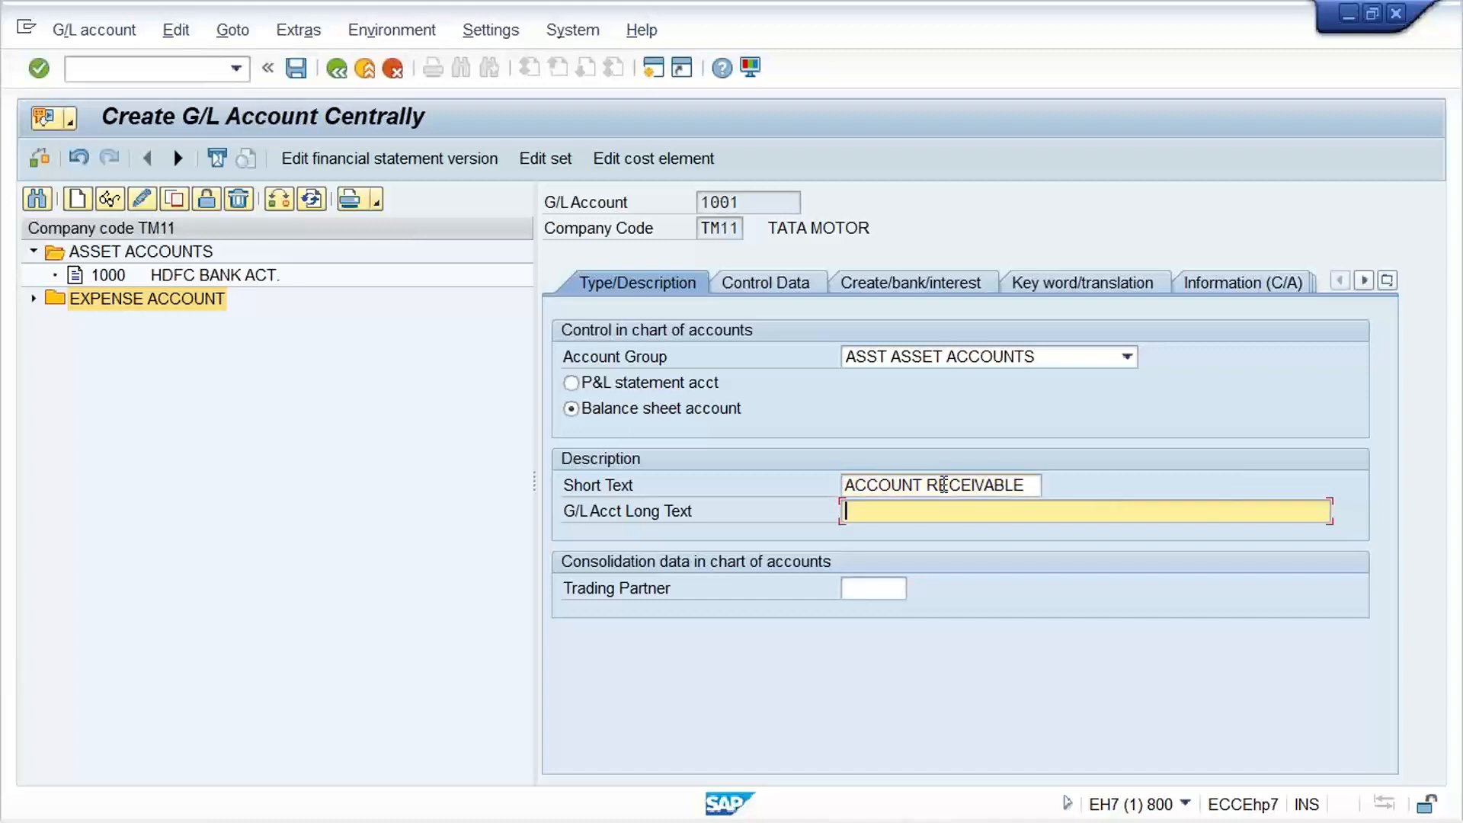
type("ACCOUNT RECEIVABLE")
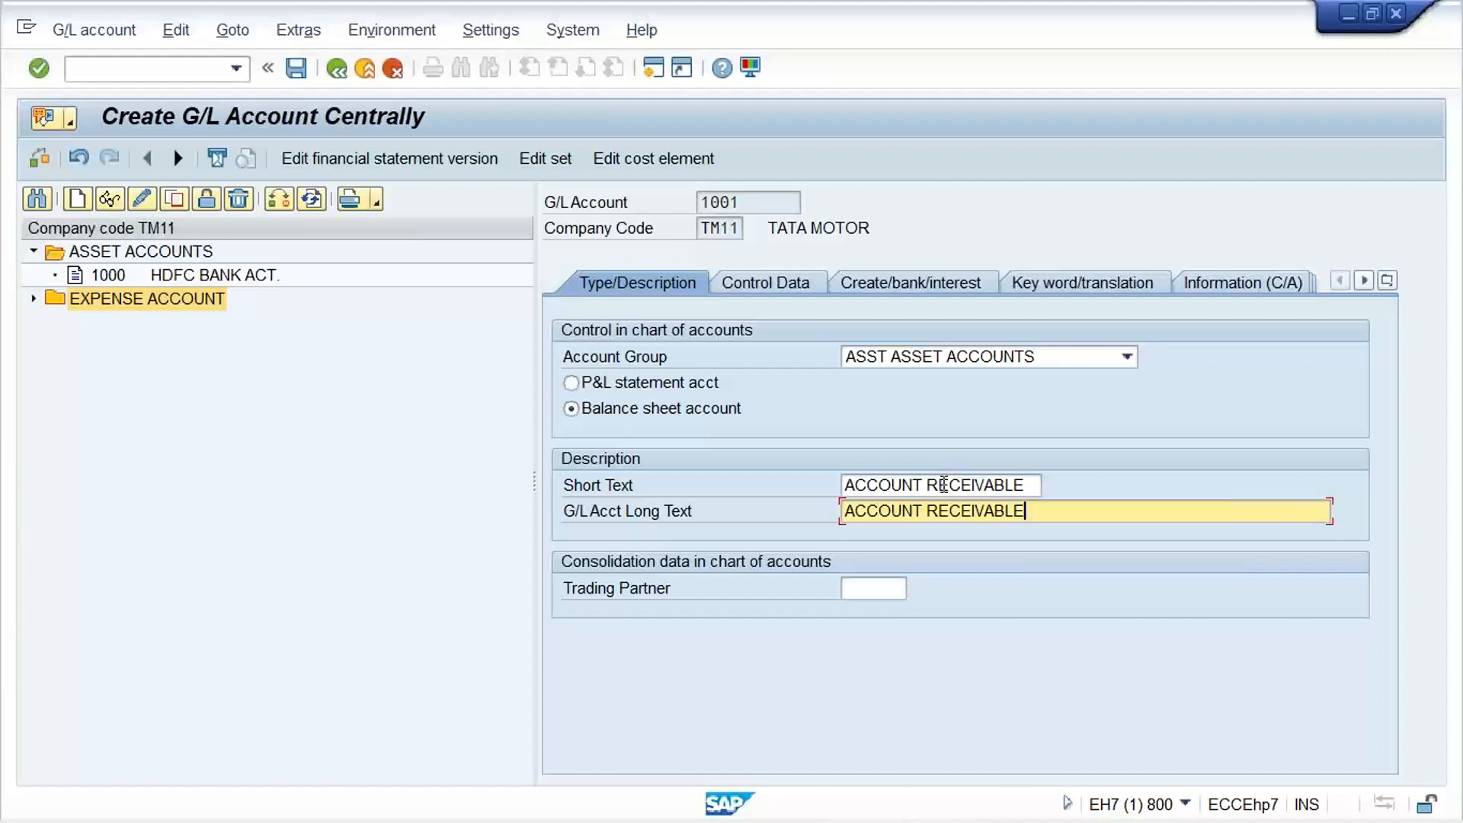
Enable line item display for account 1001, set sort key 001 and make it the reconciliation account for D Customers
left_click(772, 283)
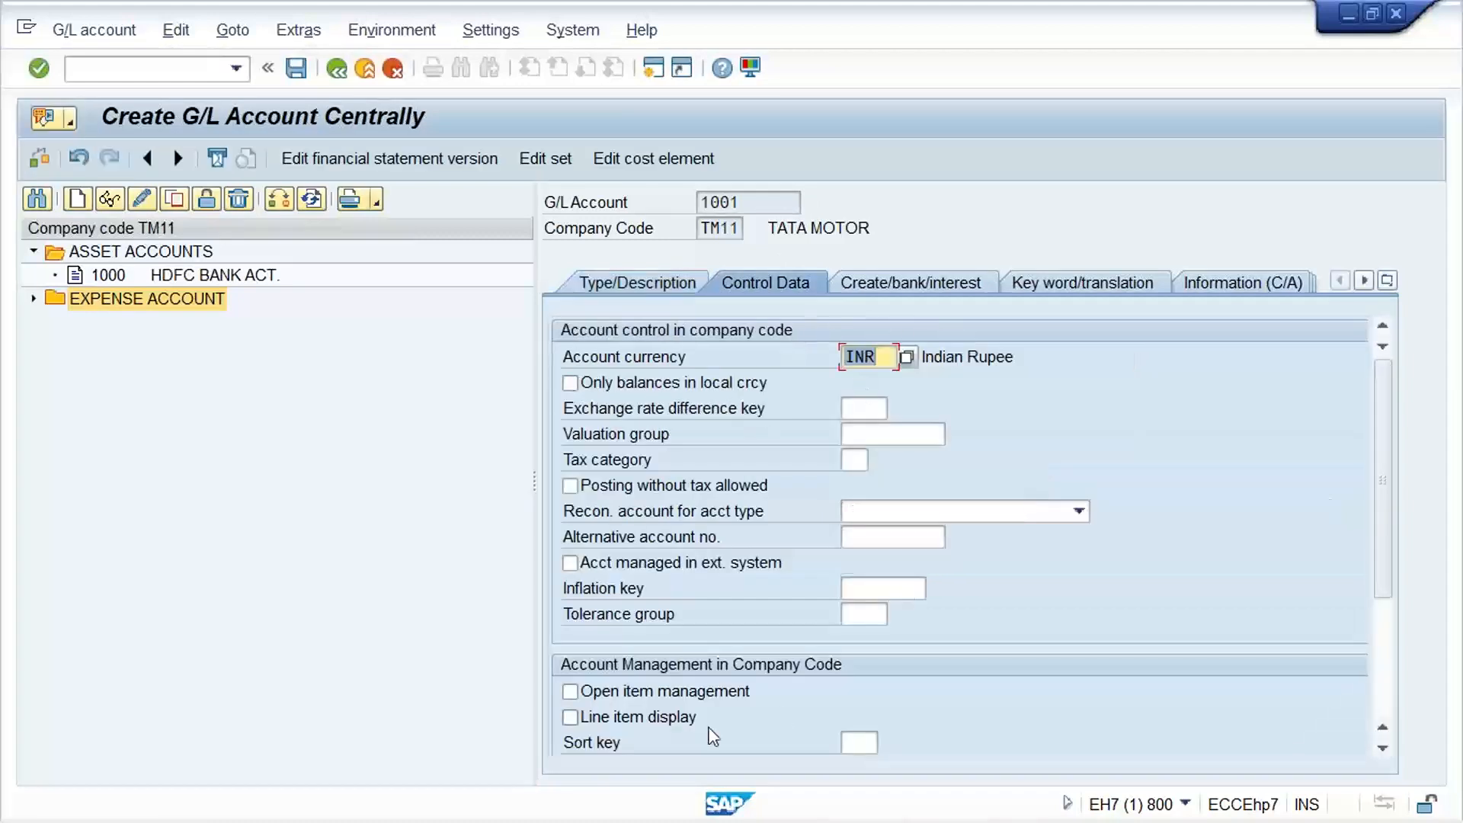
left_click(569, 717)
left_click(859, 743)
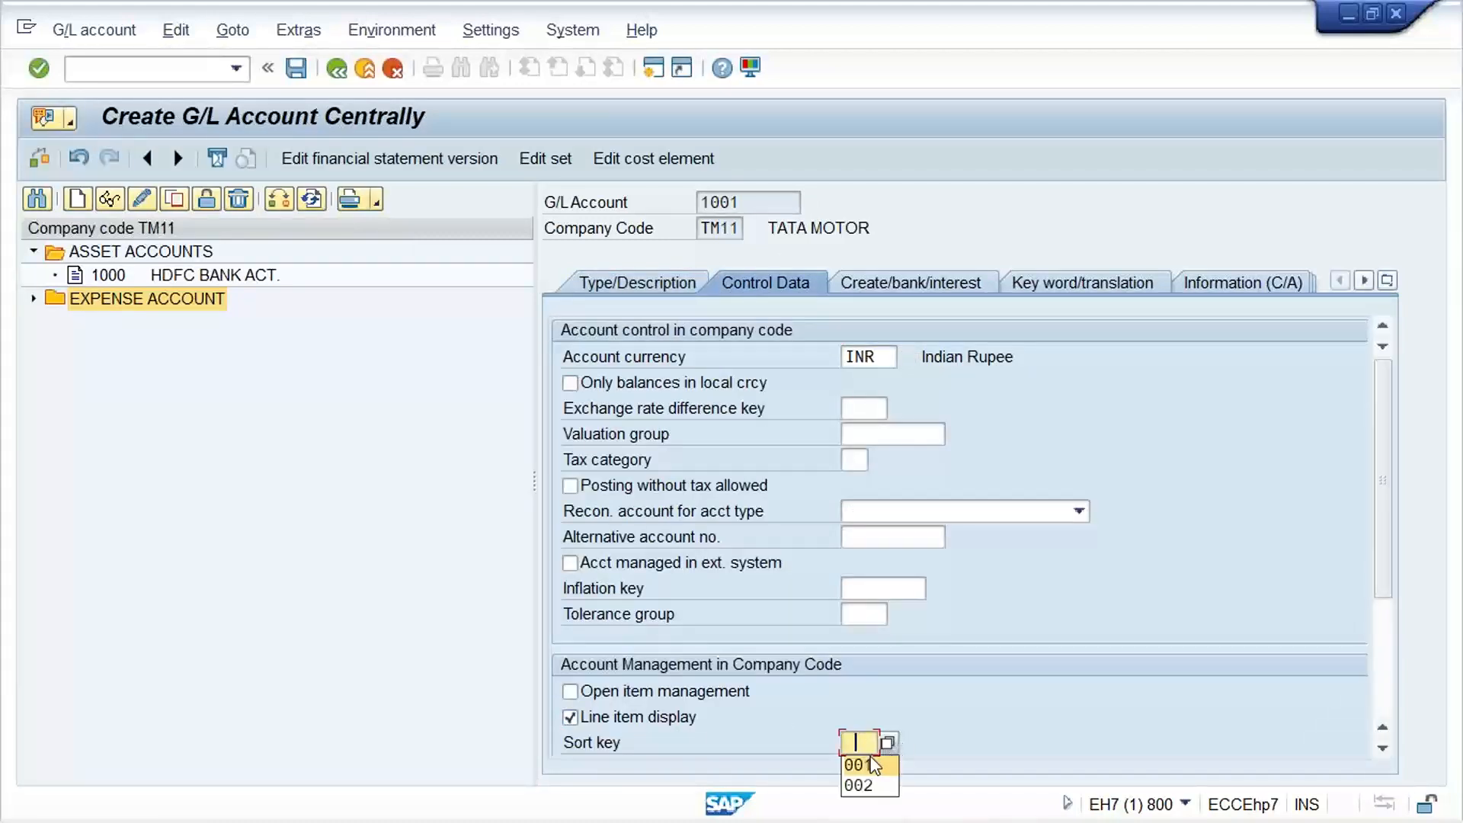
left_click(873, 764)
left_click(936, 509)
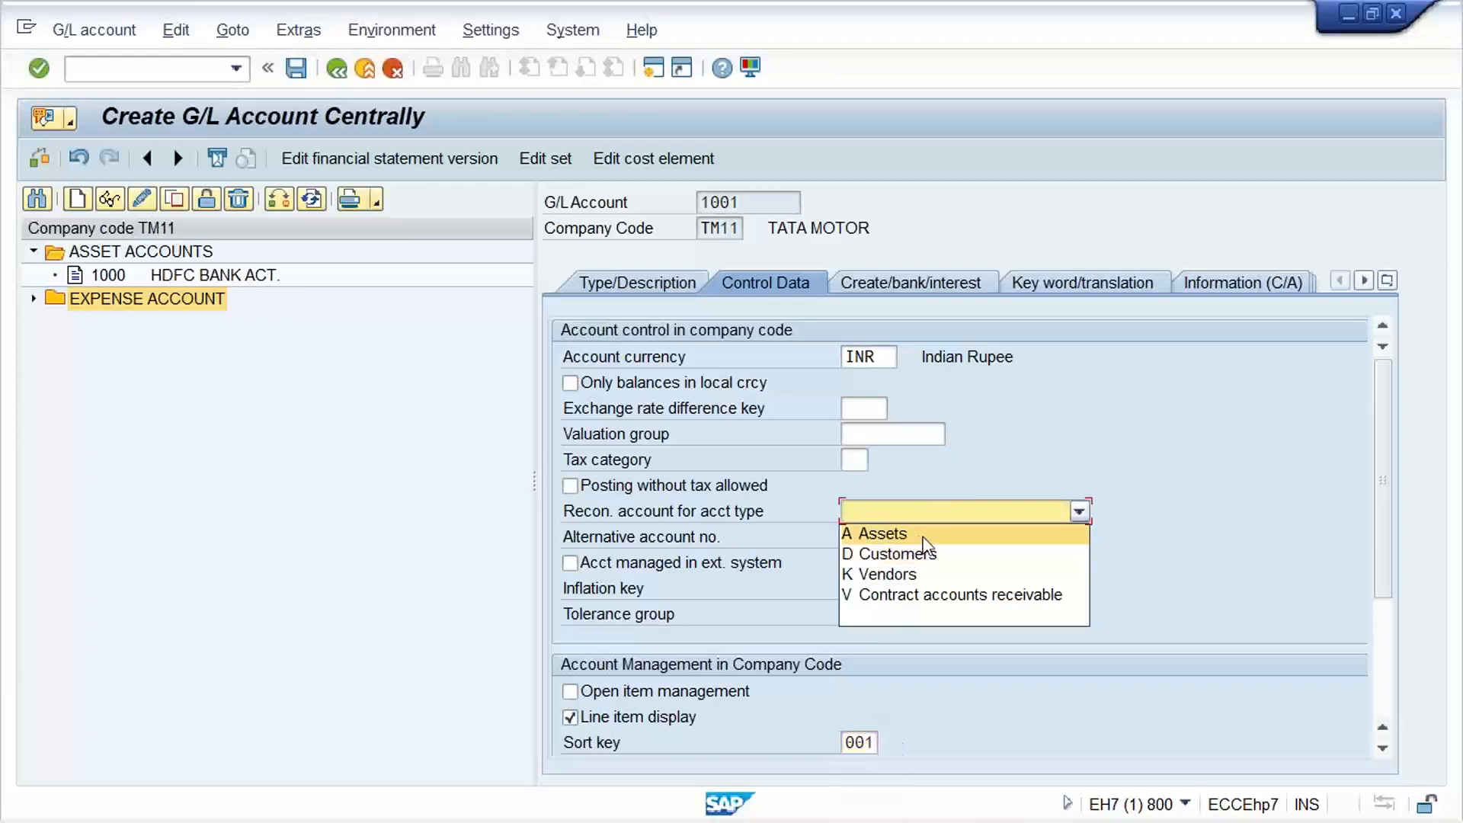
left_click(924, 556)
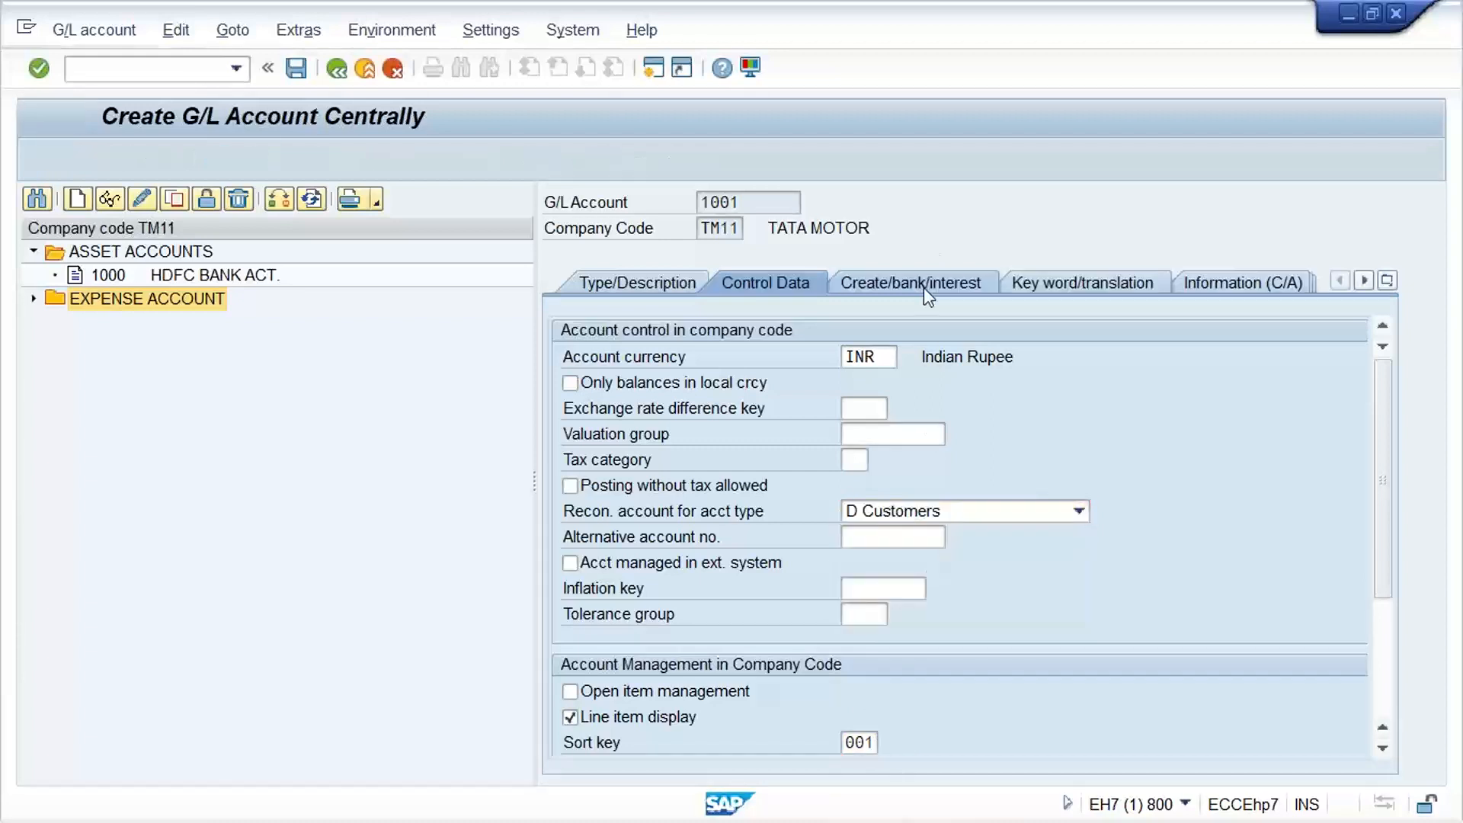
Assign field status group G067 to account 1001 and save the account
left_click(923, 286)
left_click(853, 368)
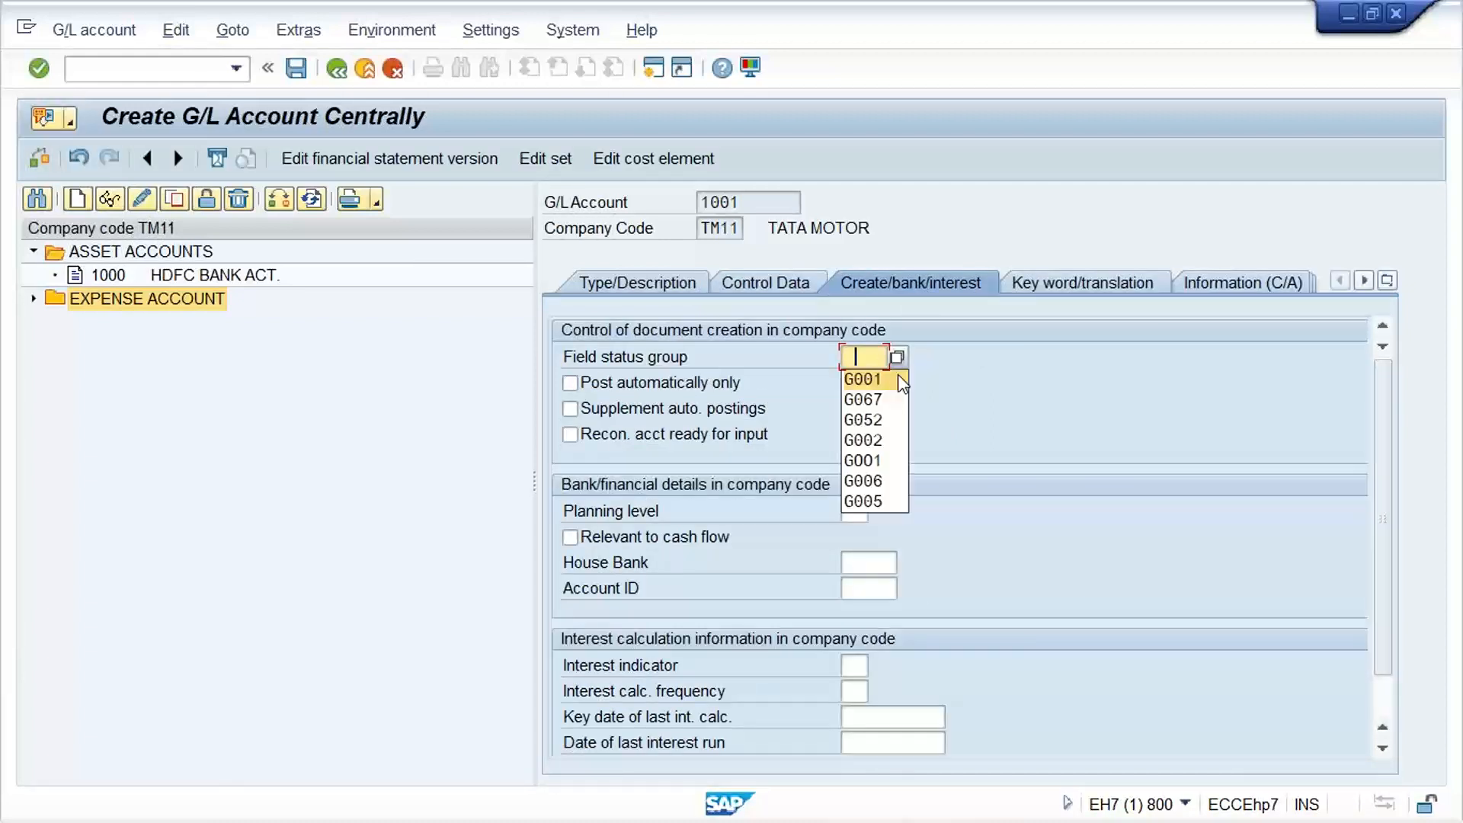
left_click(884, 403)
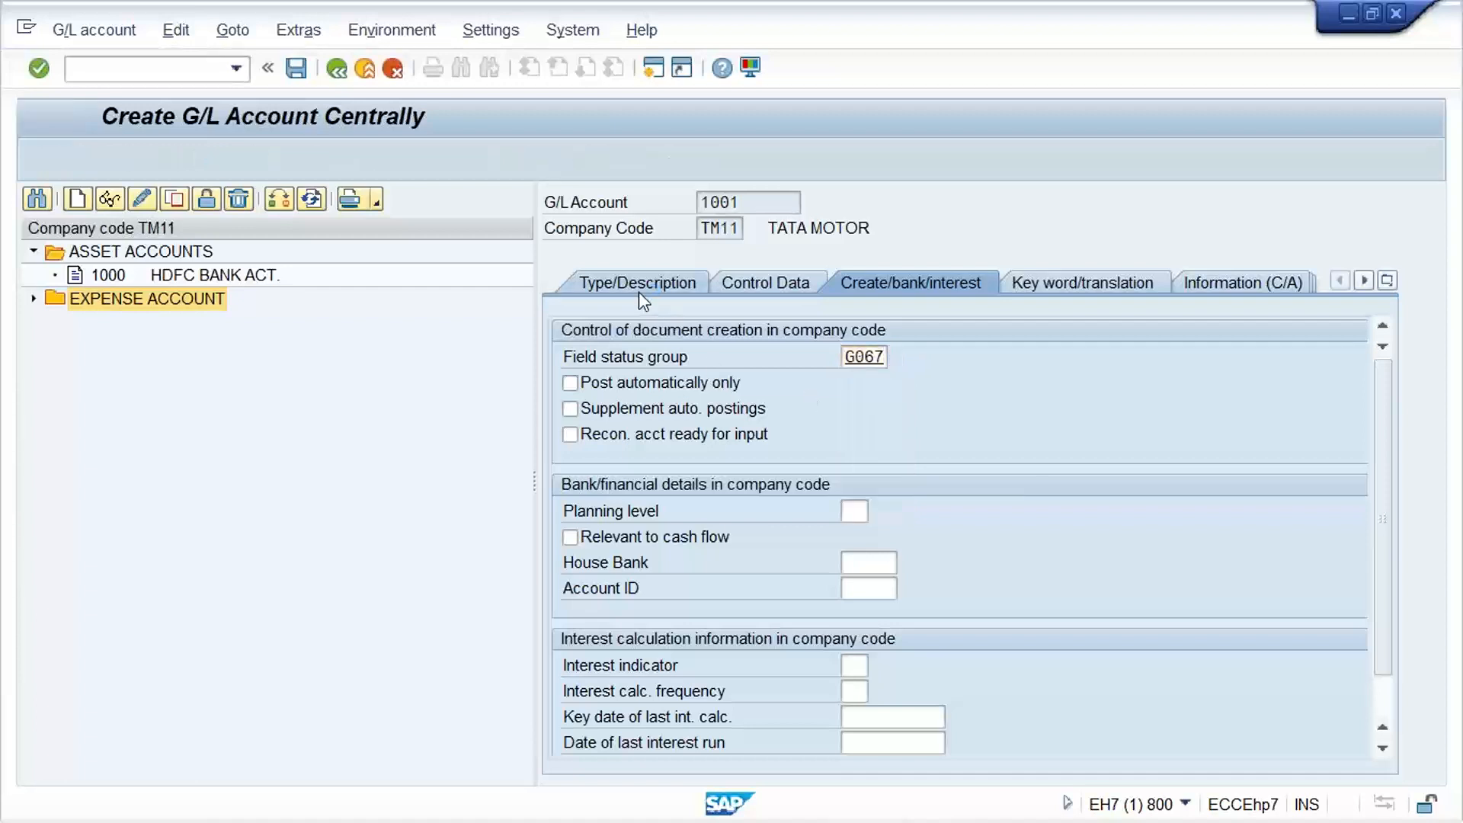
left_click(639, 287)
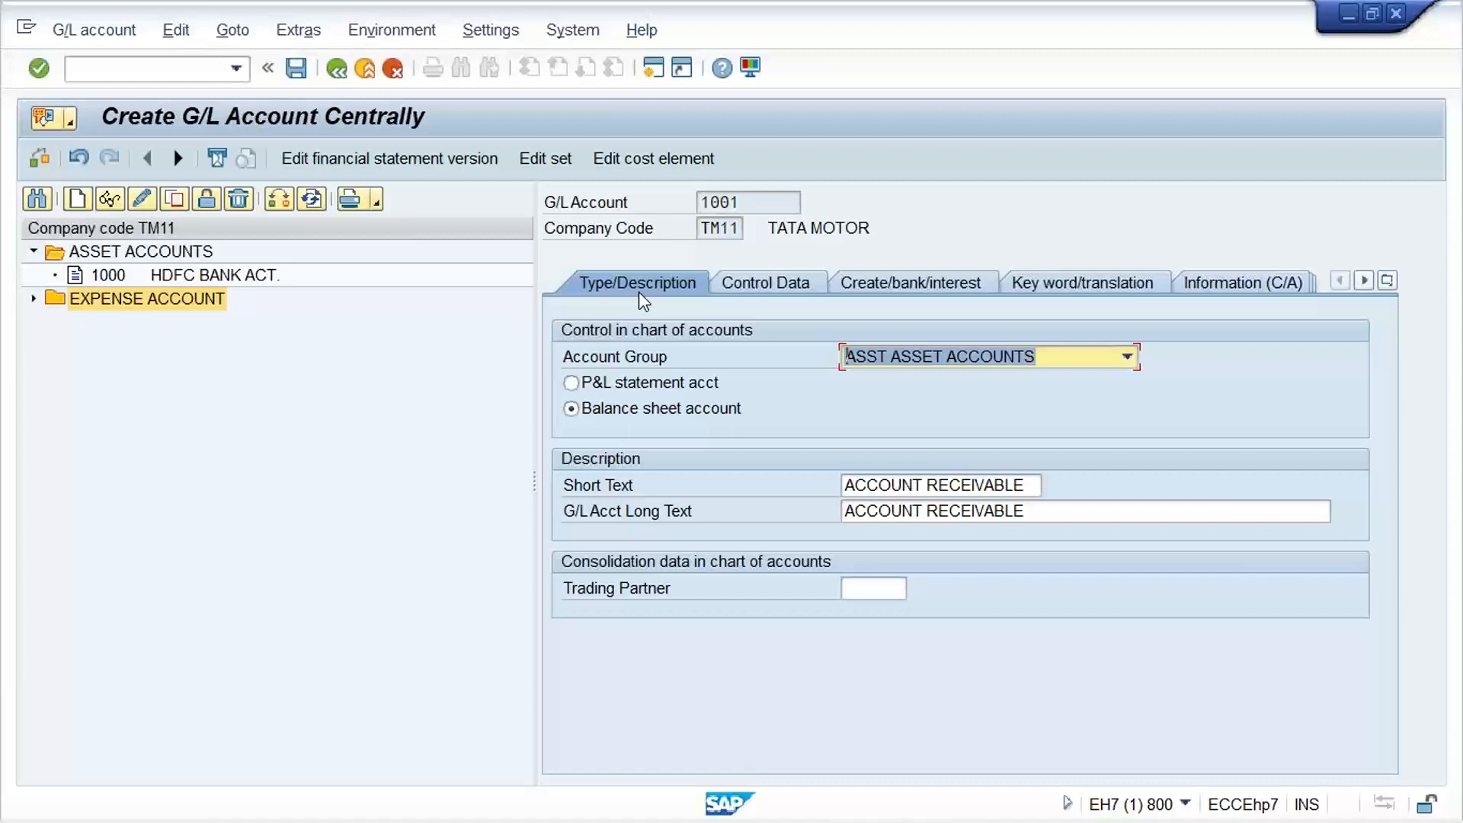
key("ctrl+s")
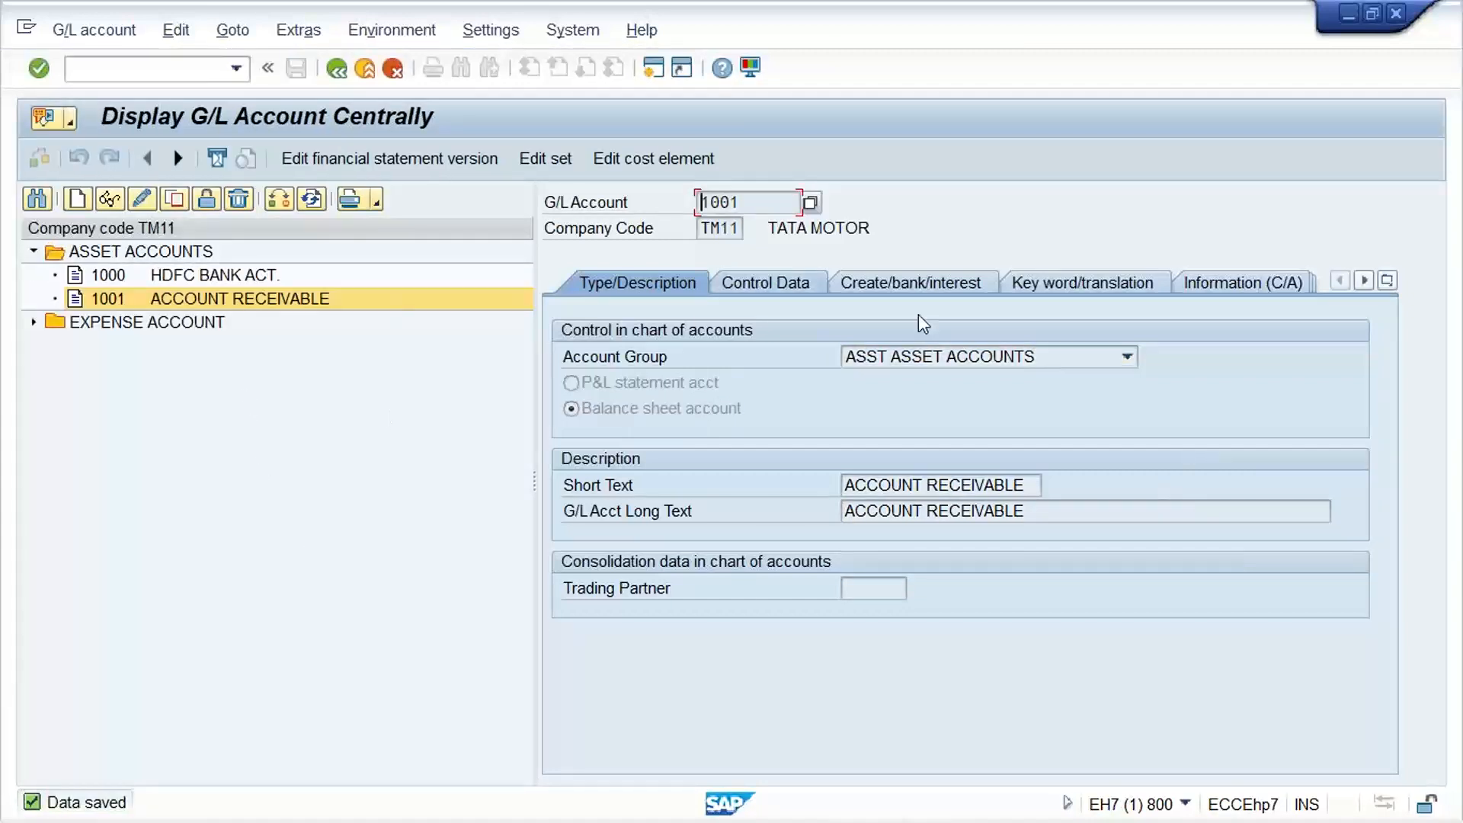
Switch to the Excel task list, check the items around 10. Creation of GL act., and return to the SAP session
mouse_move(884, 817)
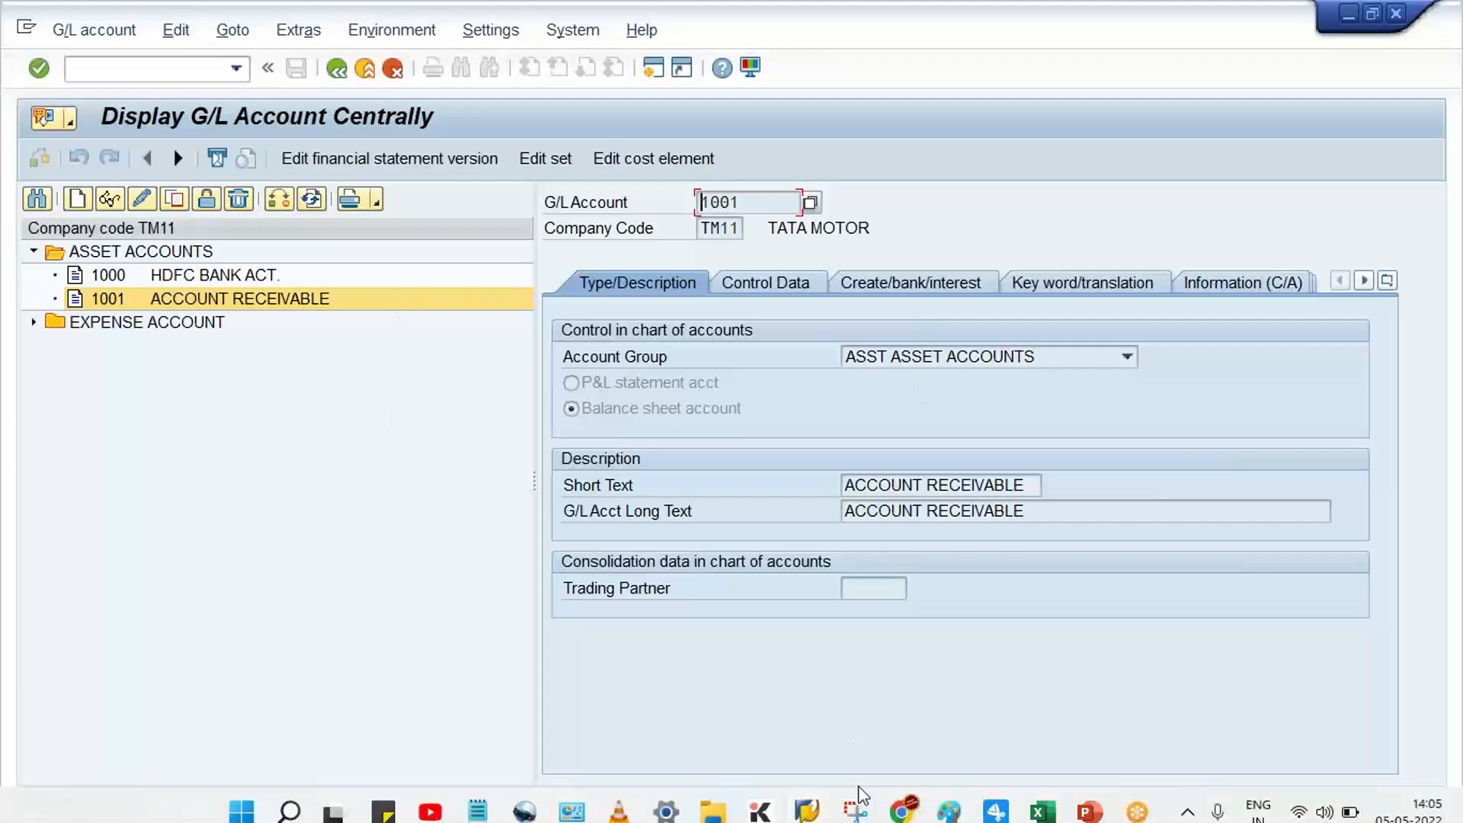
left_click(1038, 804)
left_click(339, 523)
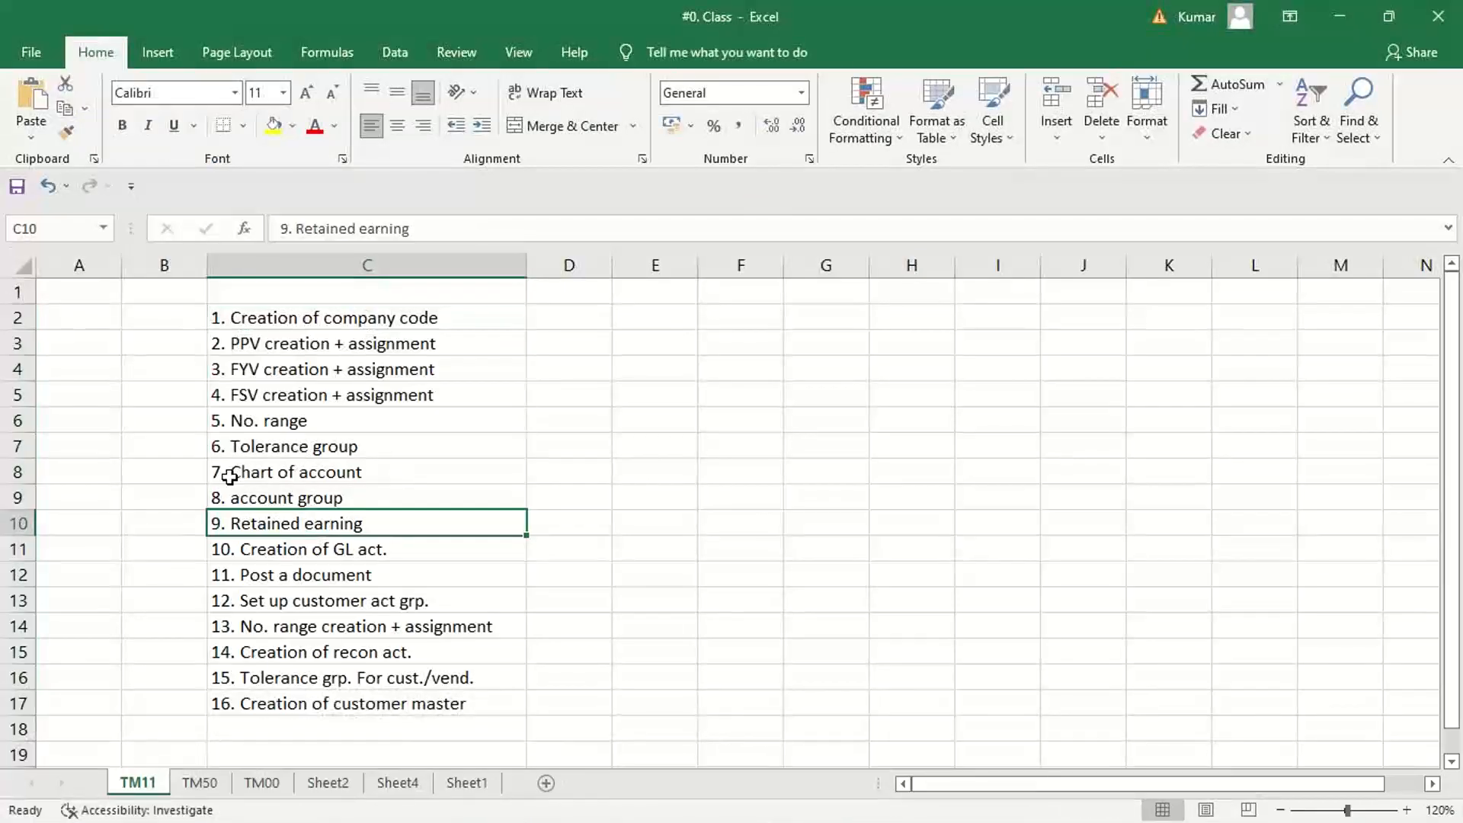
left_click(274, 551)
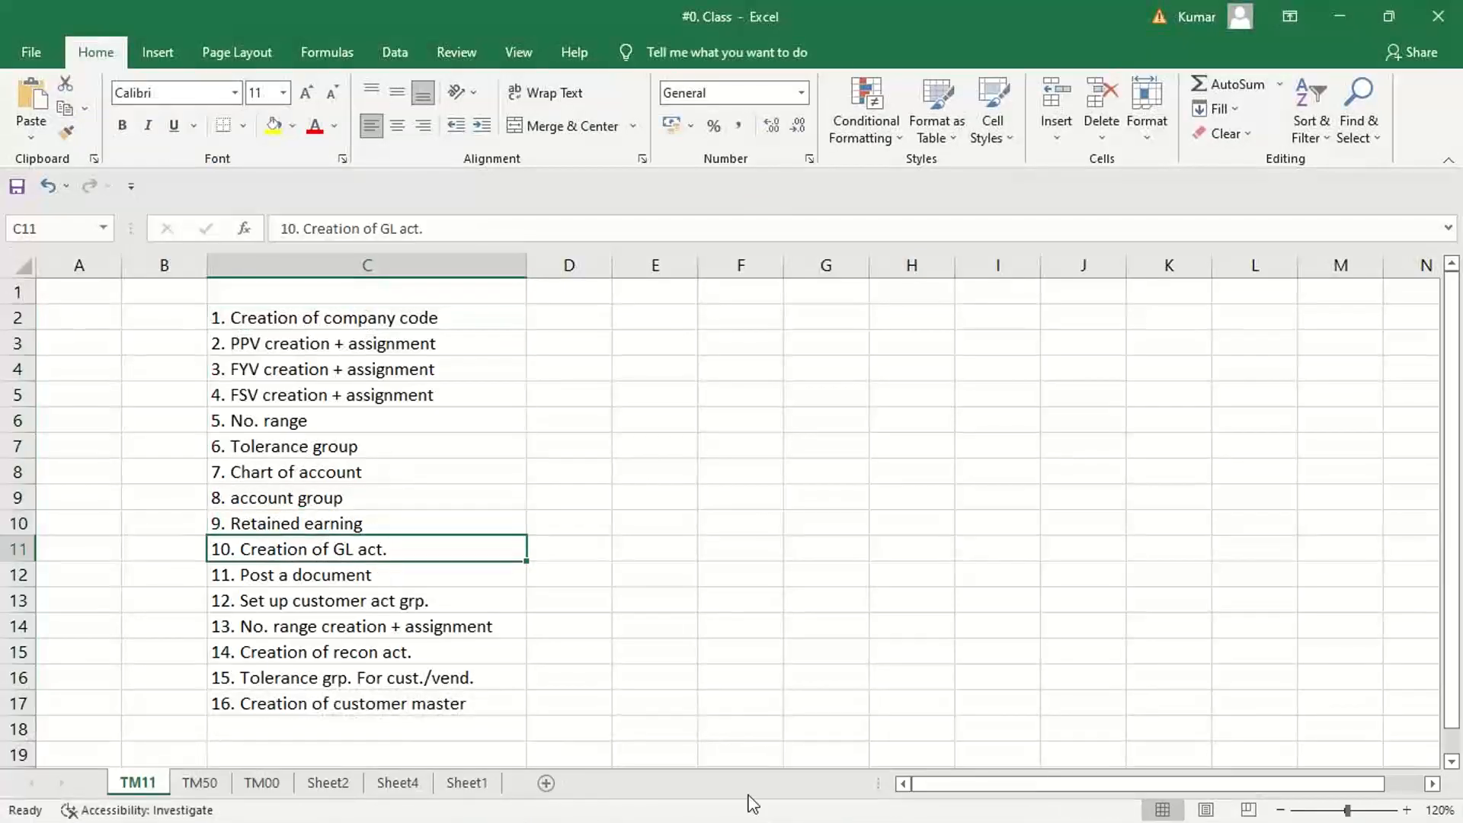
mouse_move(758, 819)
mouse_move(806, 806)
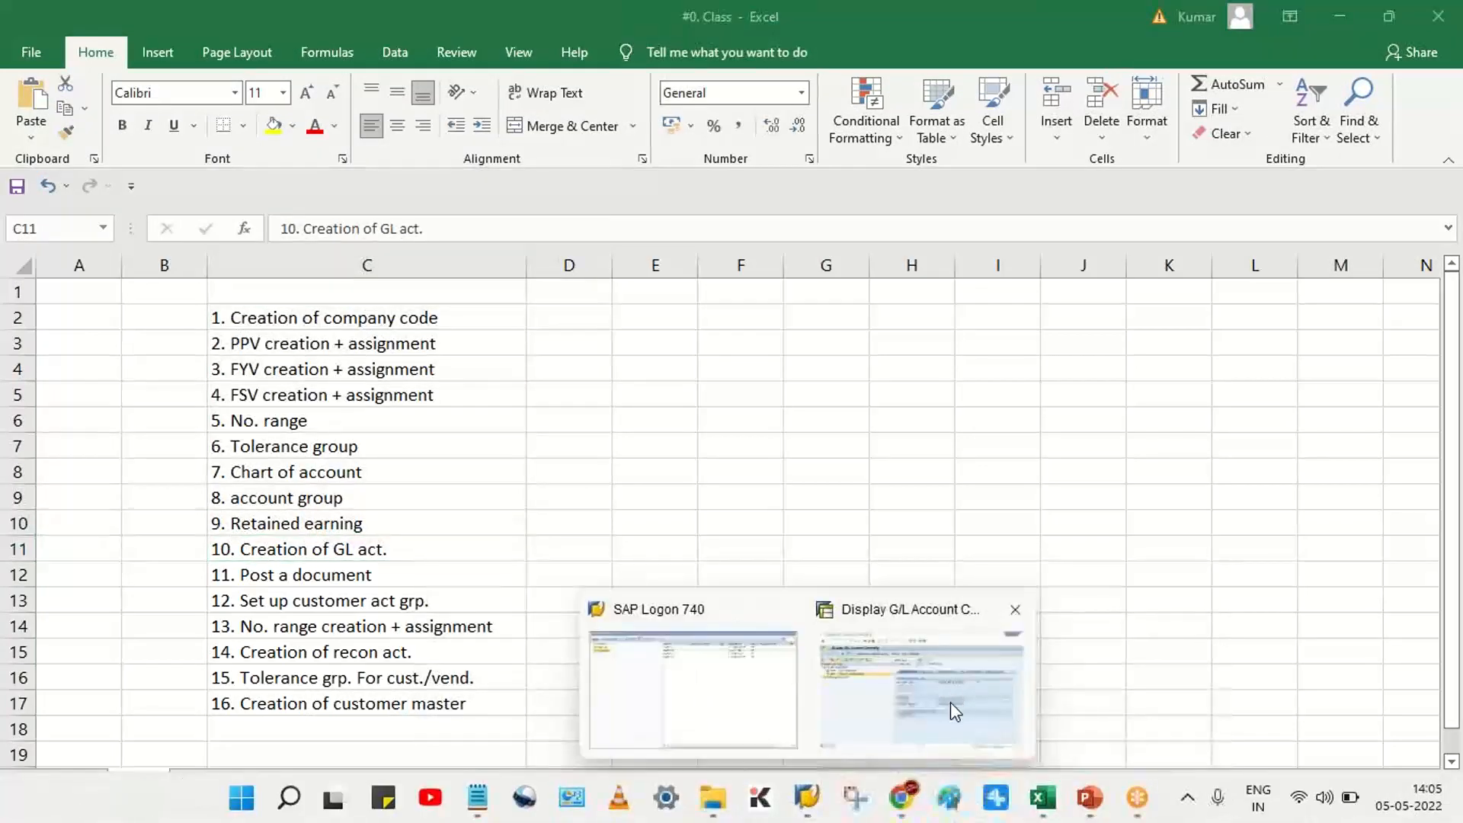
left_click(949, 701)
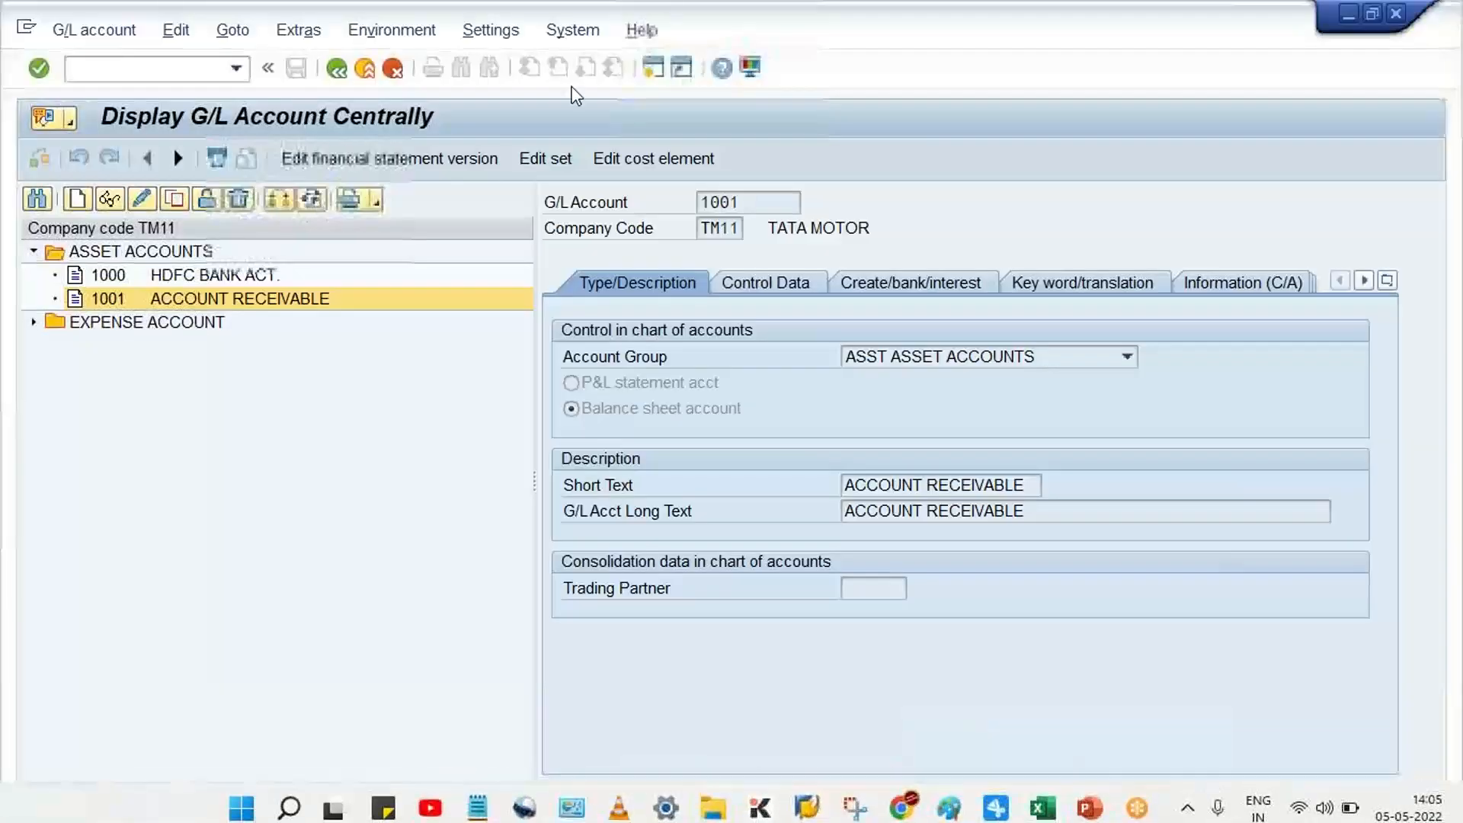
Open transaction FB50 in a new session and set the document date to 05.05.2022
left_click(653, 67)
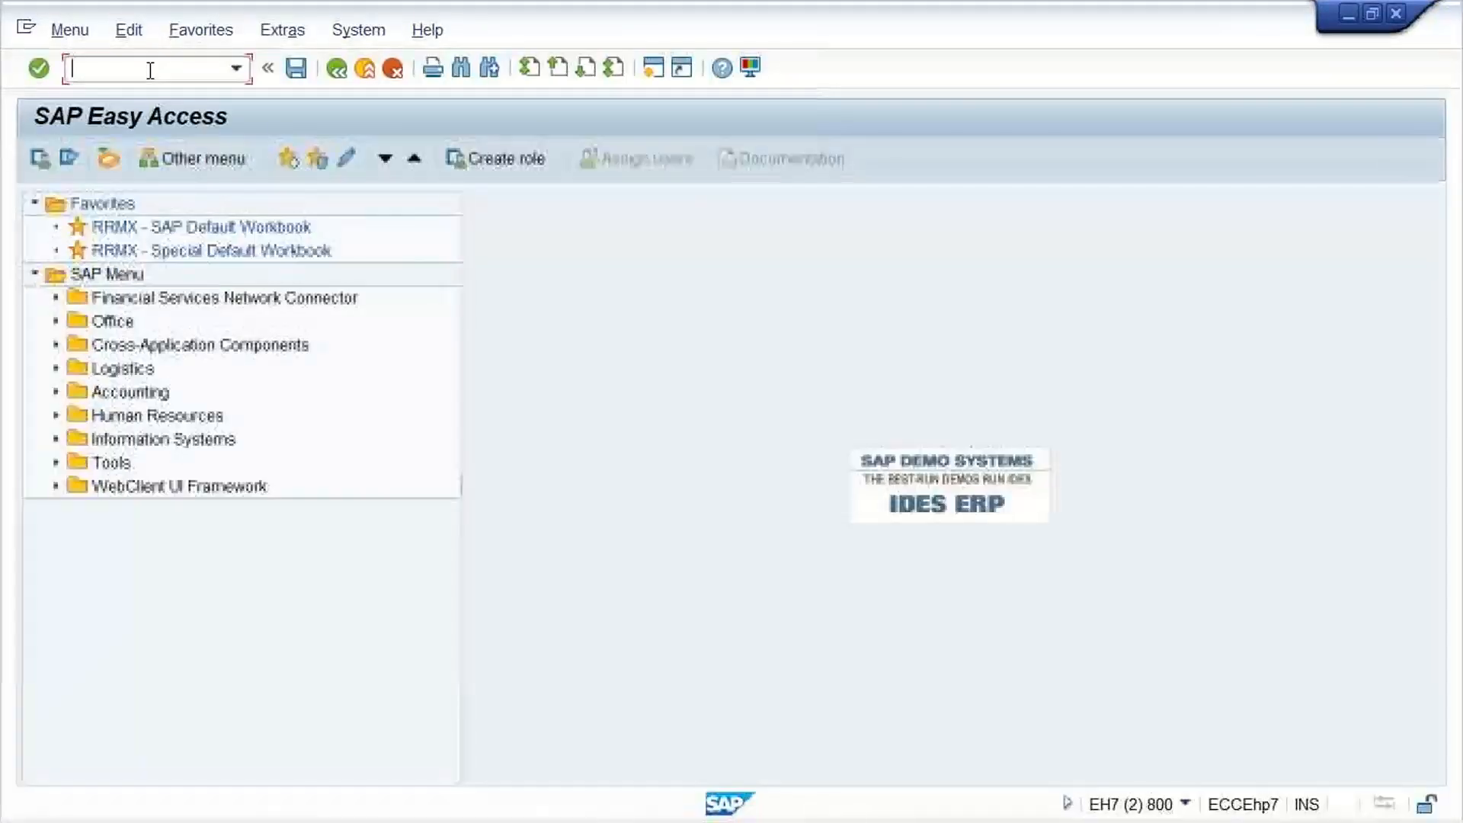
type("FB50")
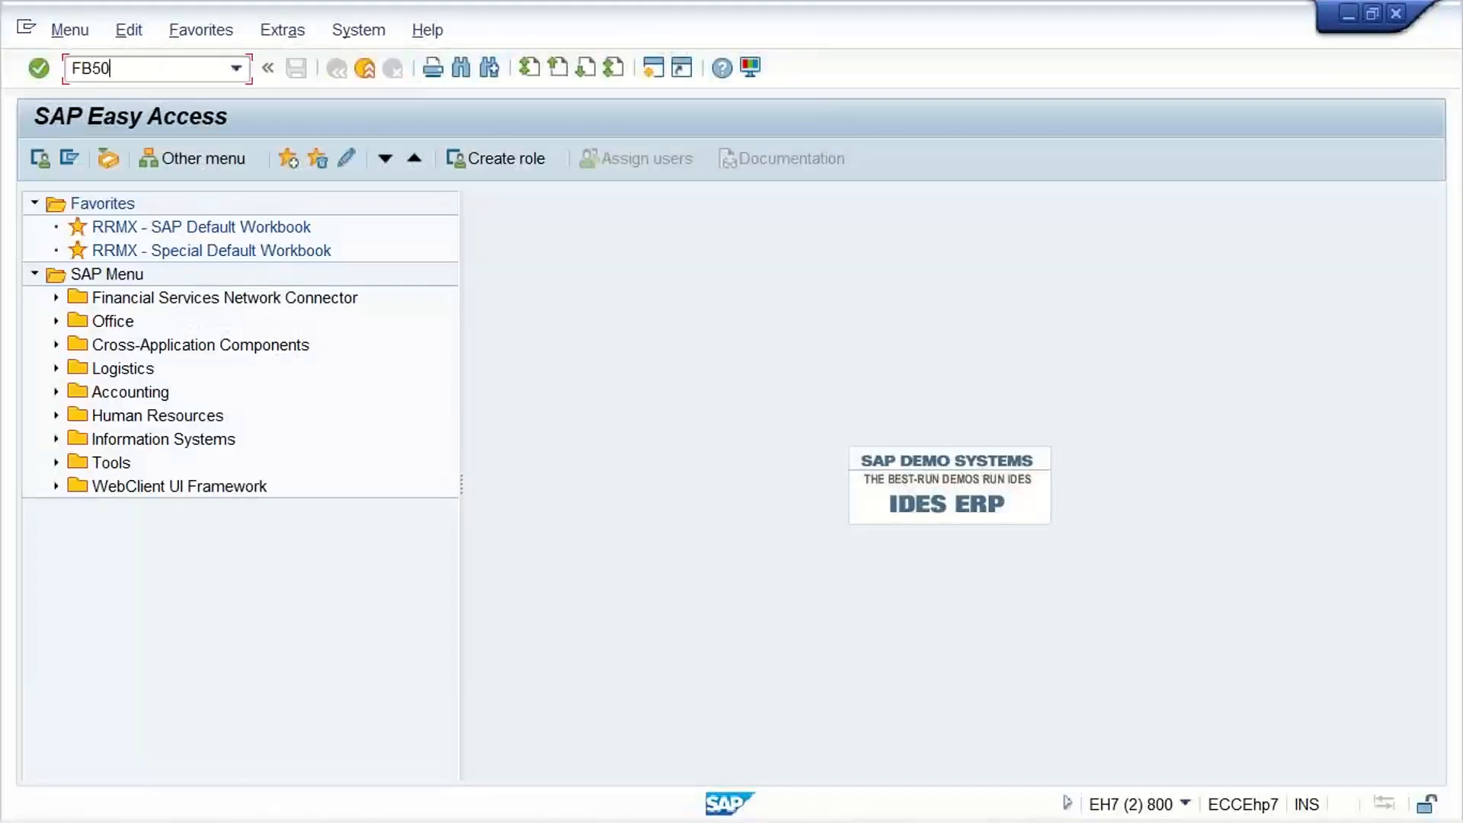
key("Return")
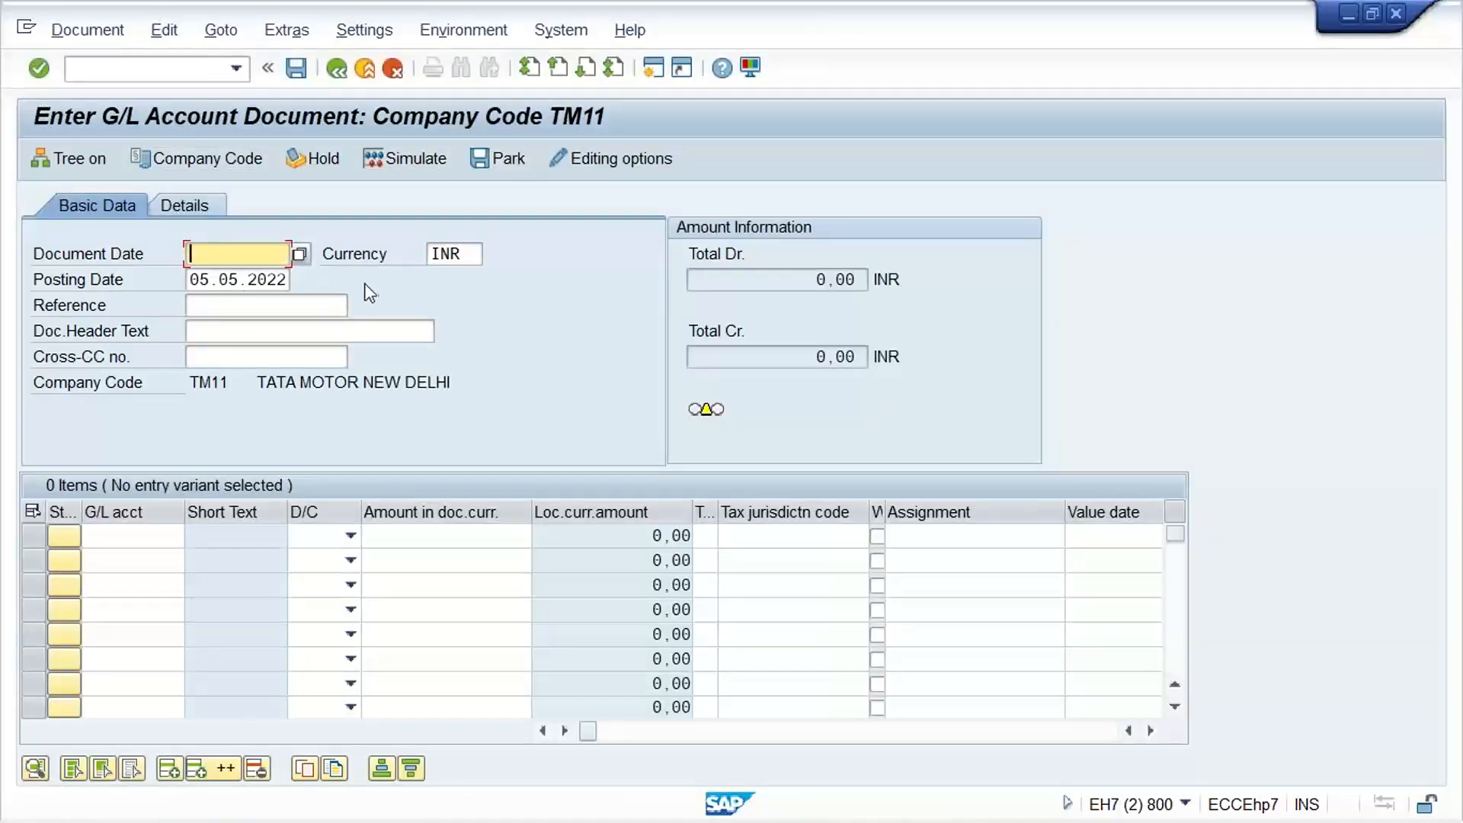
type("05.05.2022")
Enter a debit line of 1000 INR for G/L account 4000
left_click(114, 534)
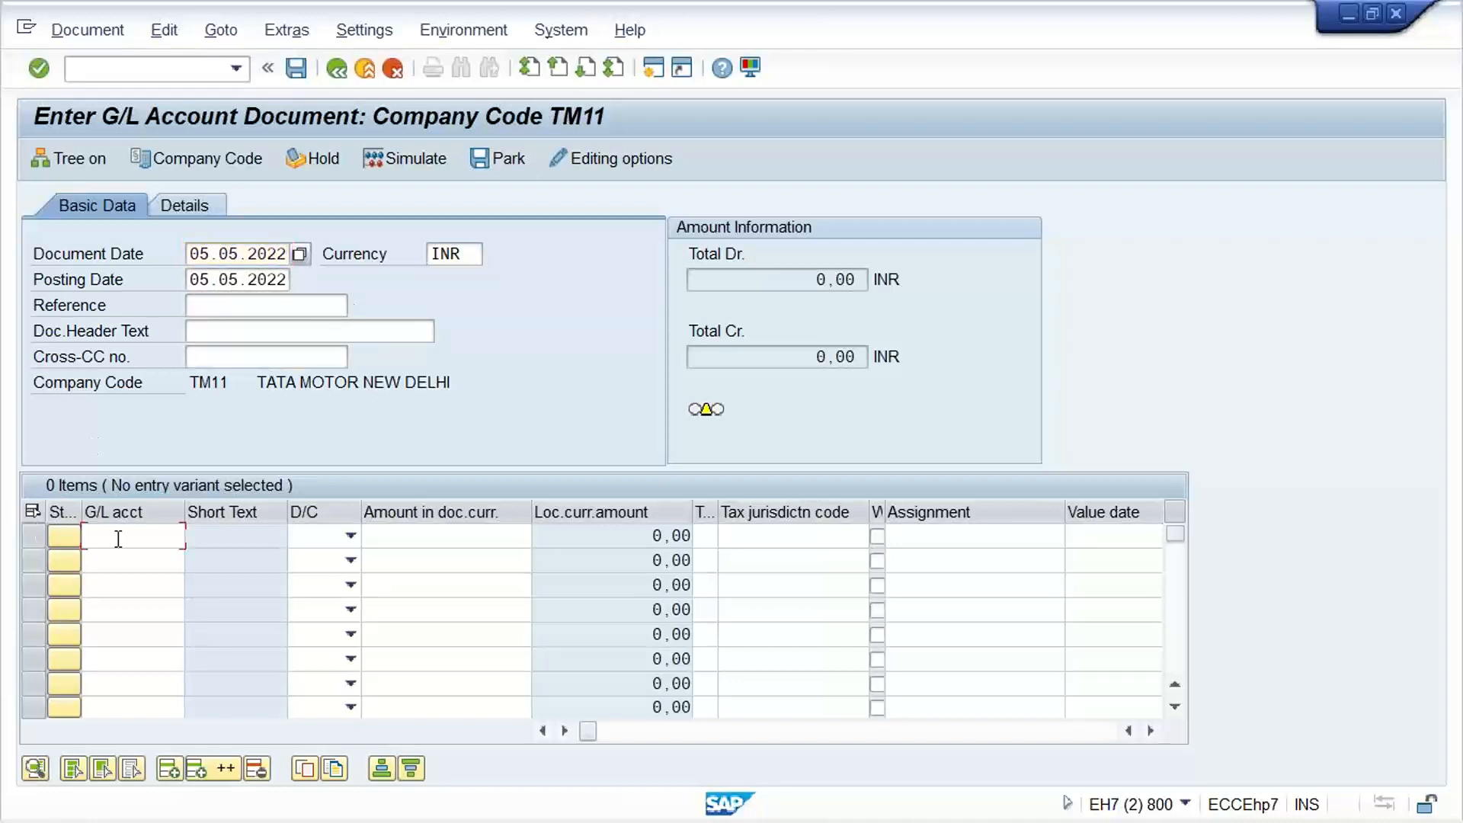
type("400")
key("Tab")
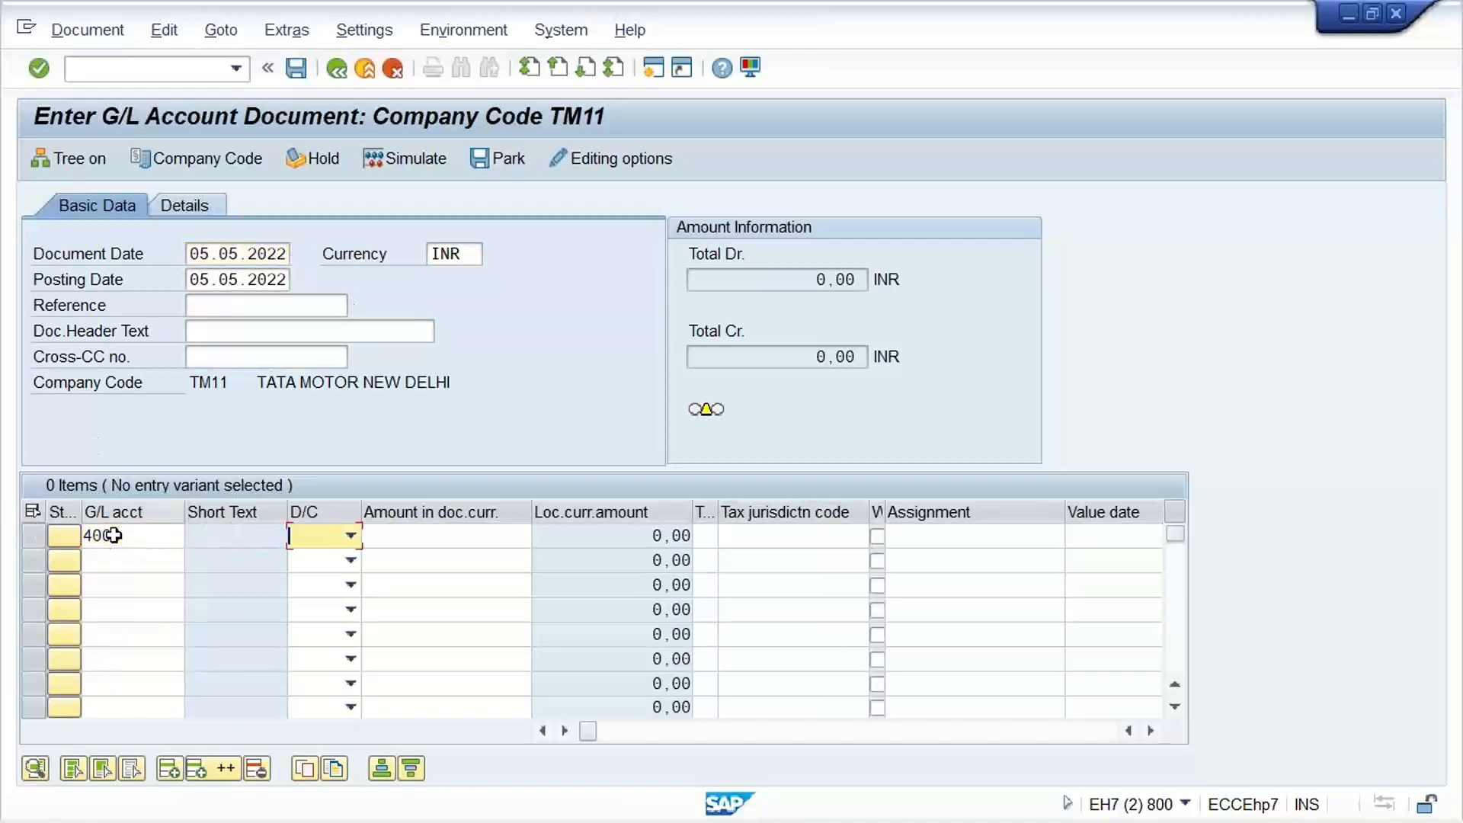
type("S De..")
key("Tab")
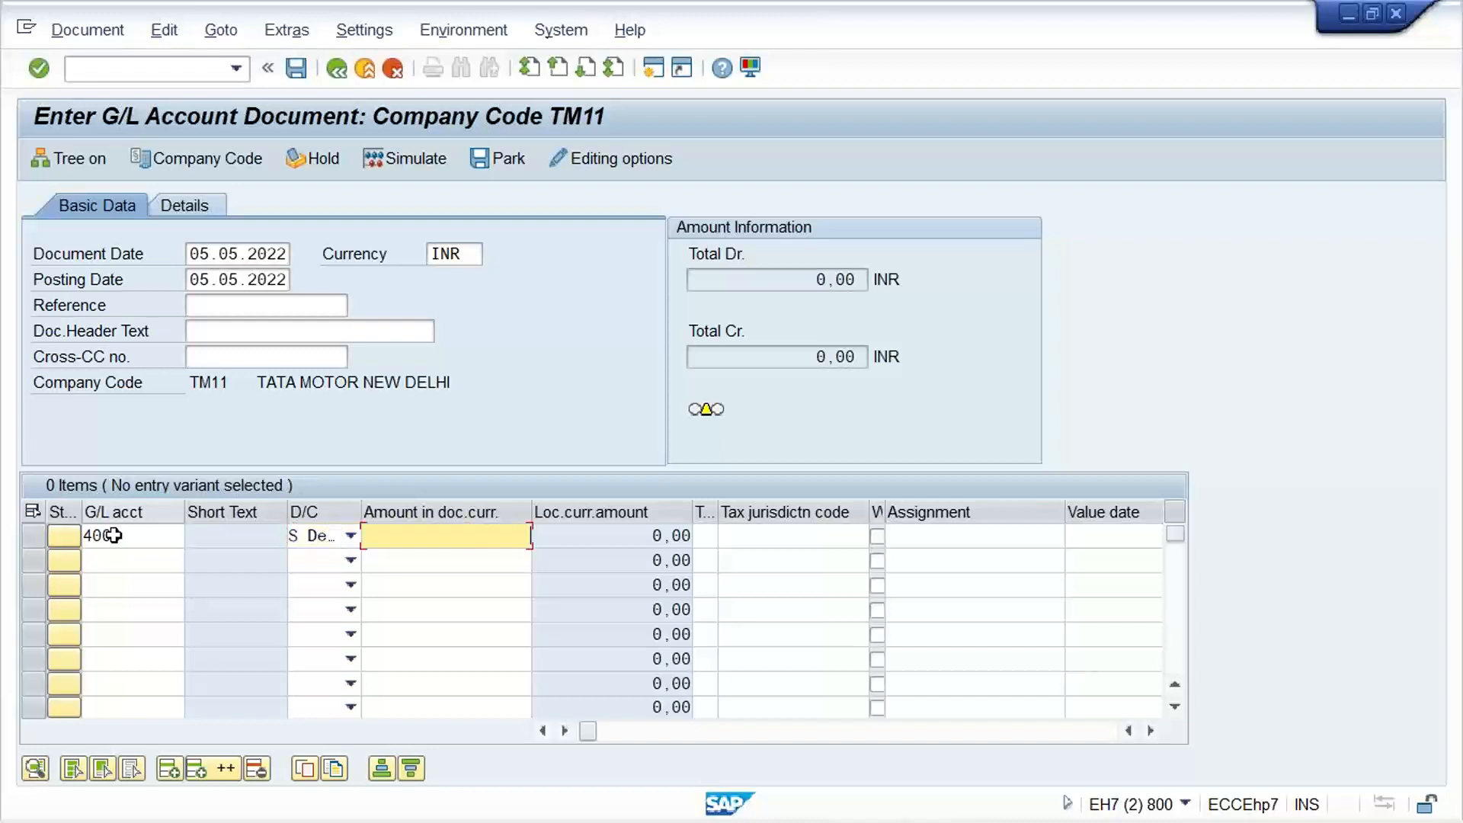
type("1000")
Enter a credit line of 1000 INR for G/L account 1000 and try to post the document
left_click(137, 565)
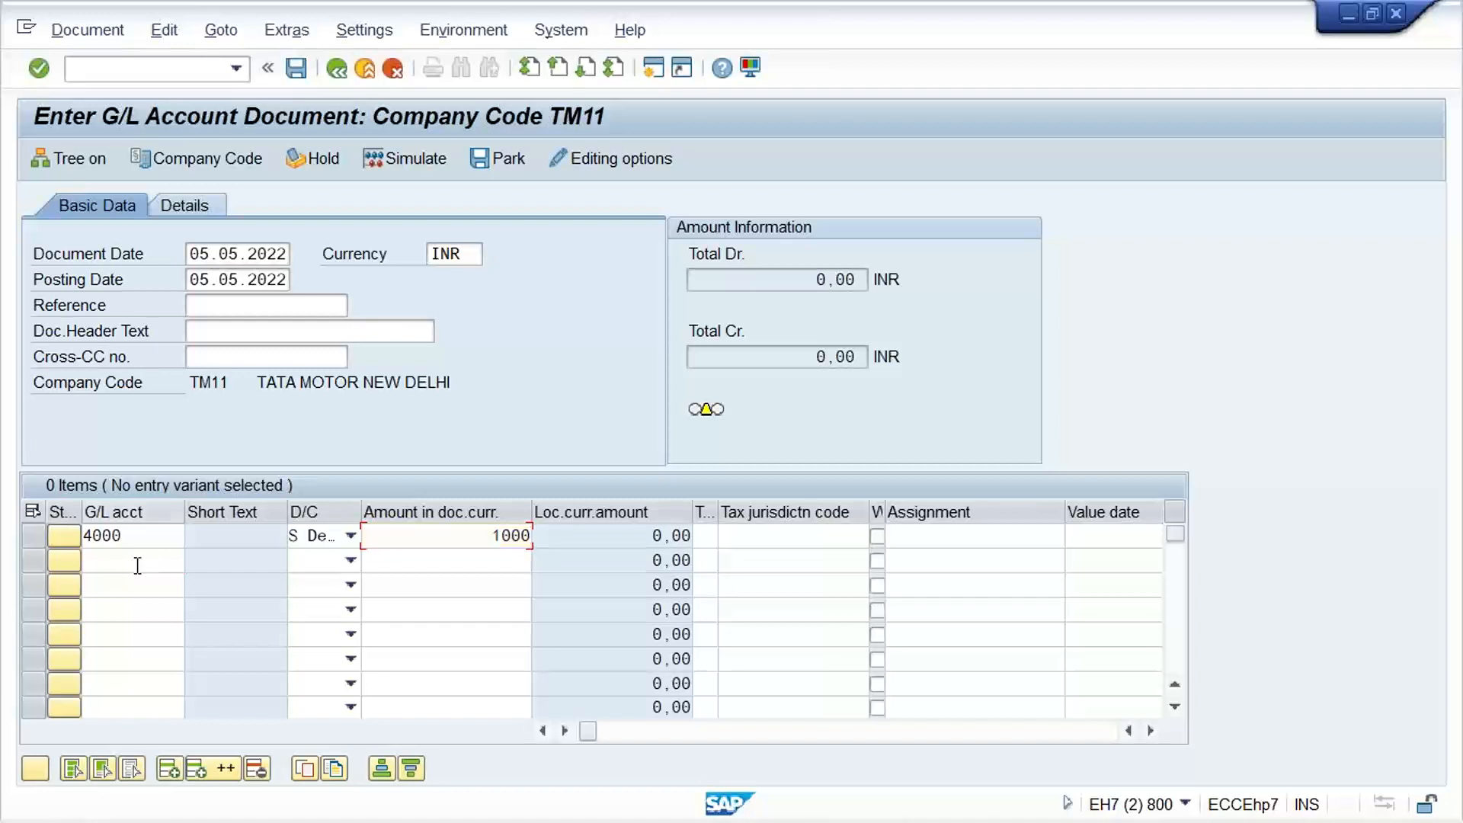
type("1000")
key("Tab")
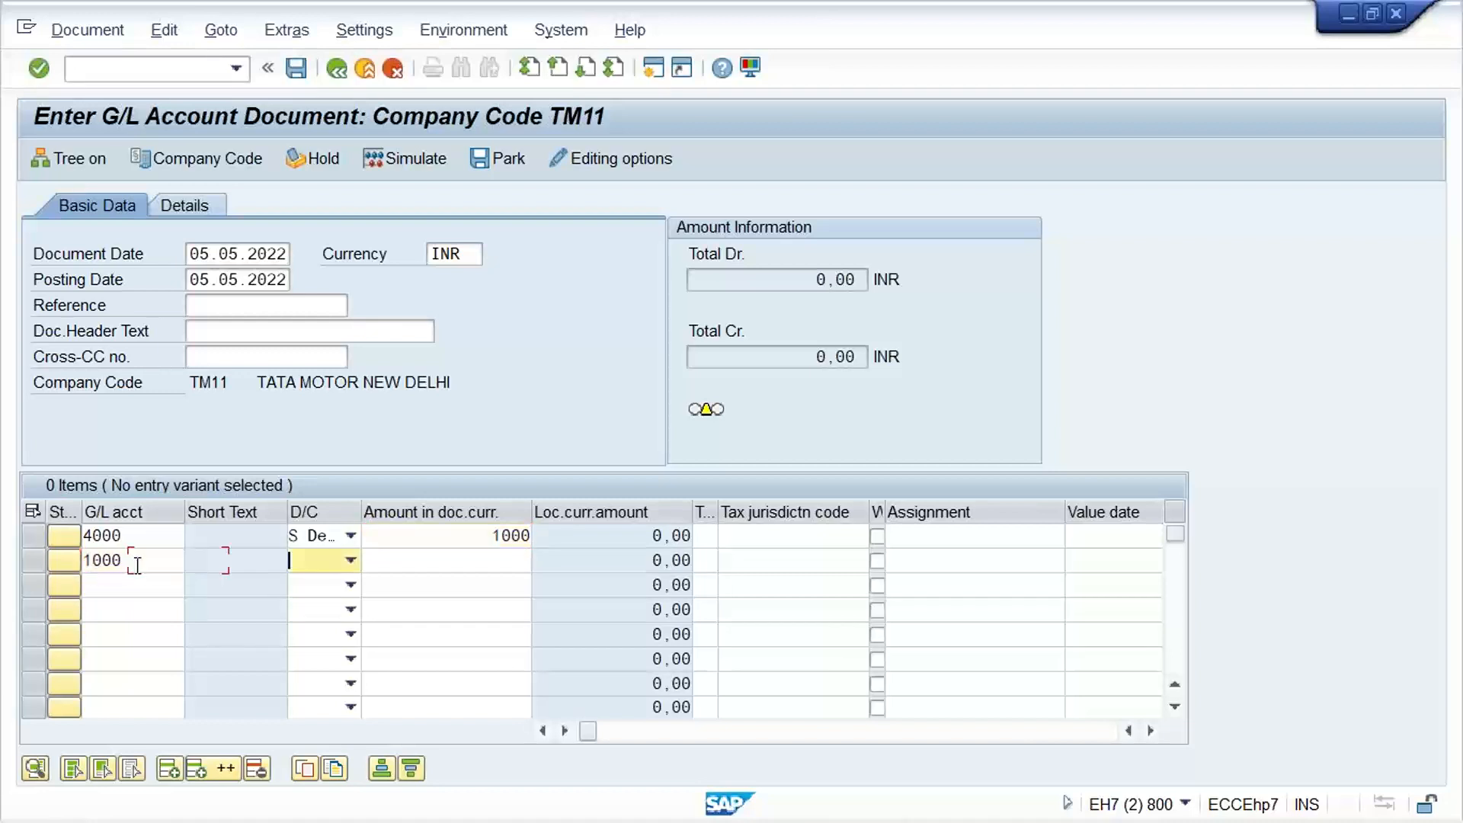
key("h")
key("Tab")
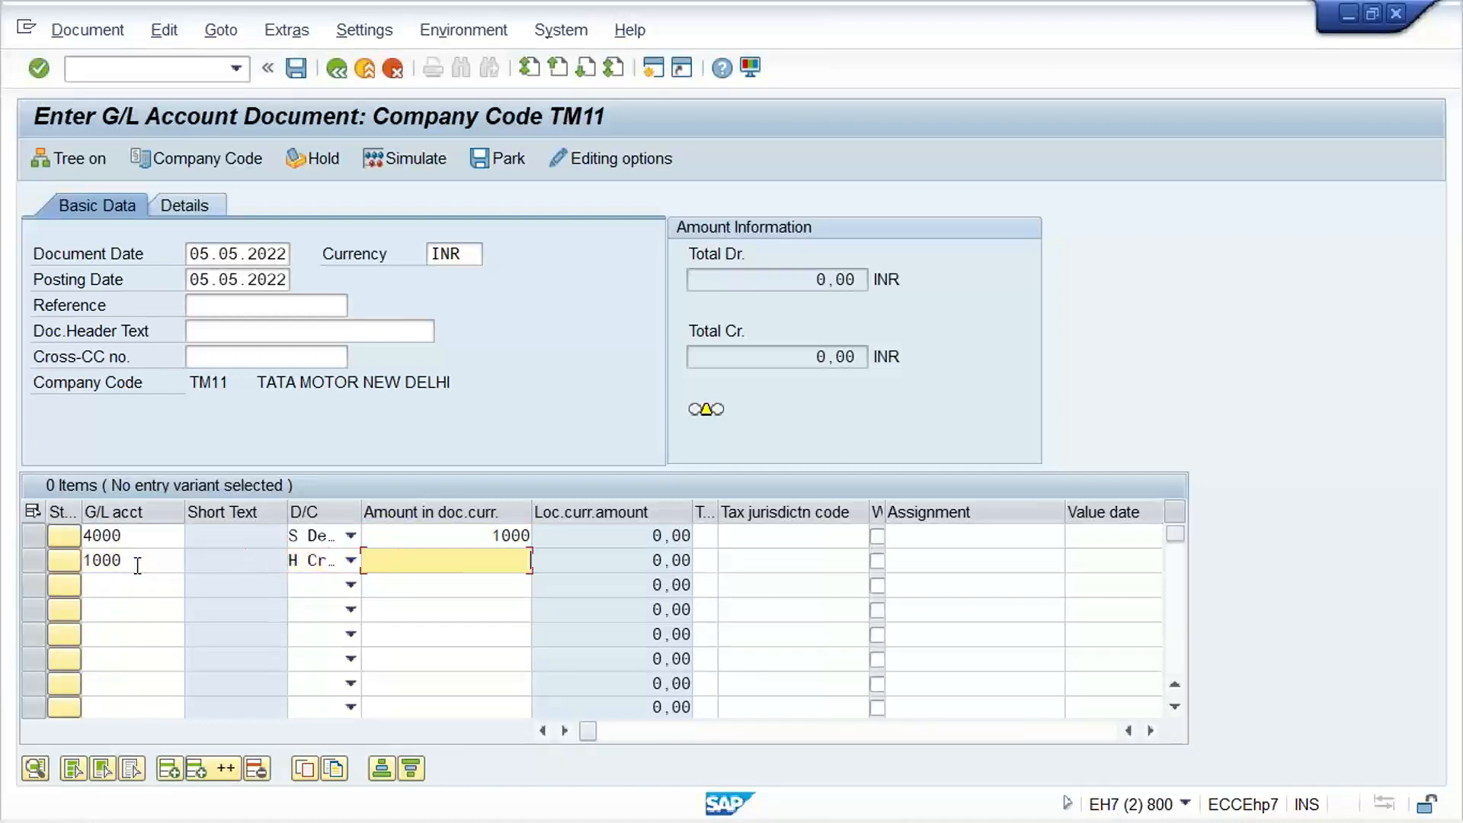
type("1000")
key("Return")
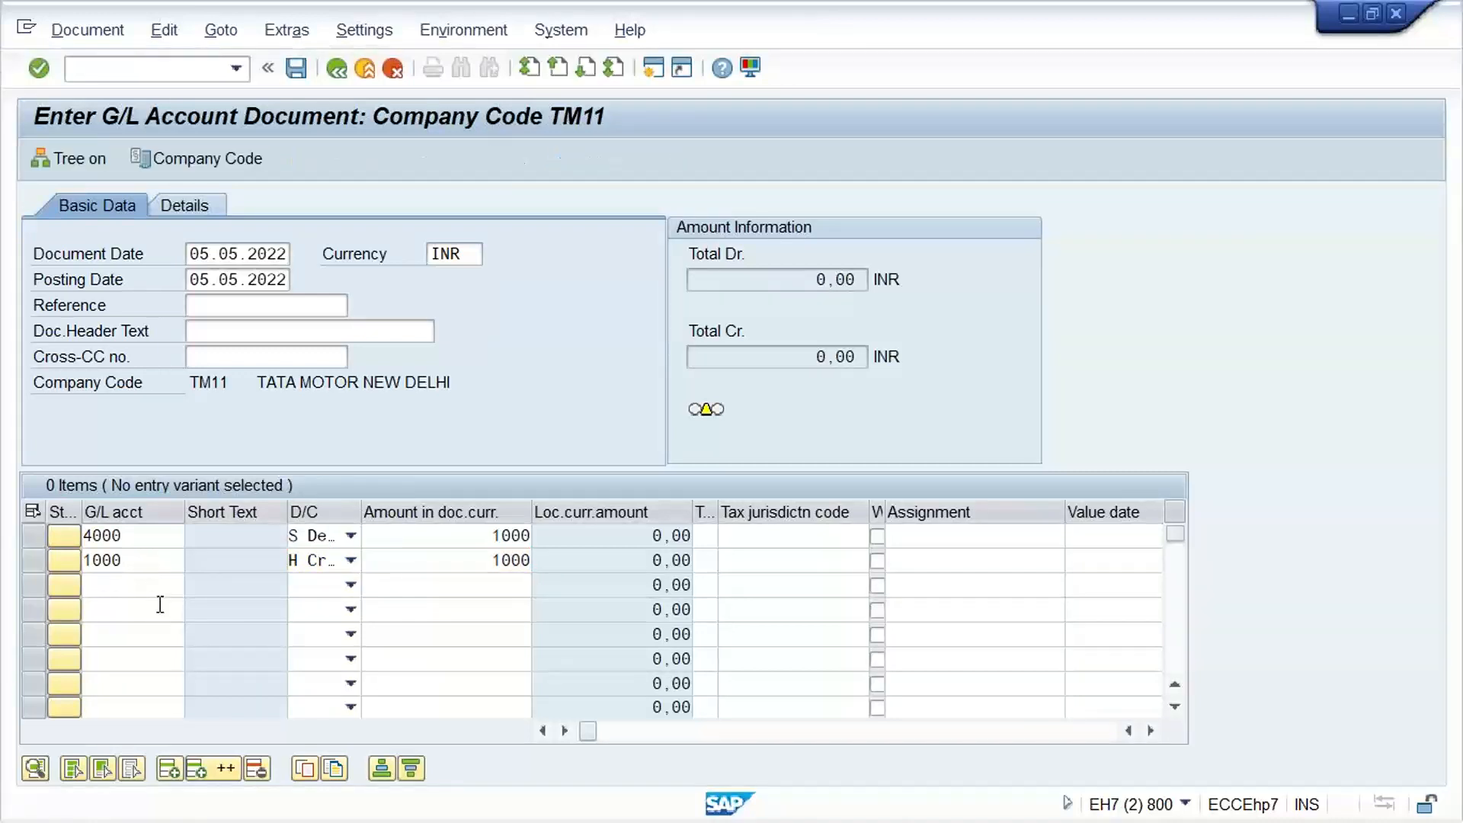
key("ctrl+s")
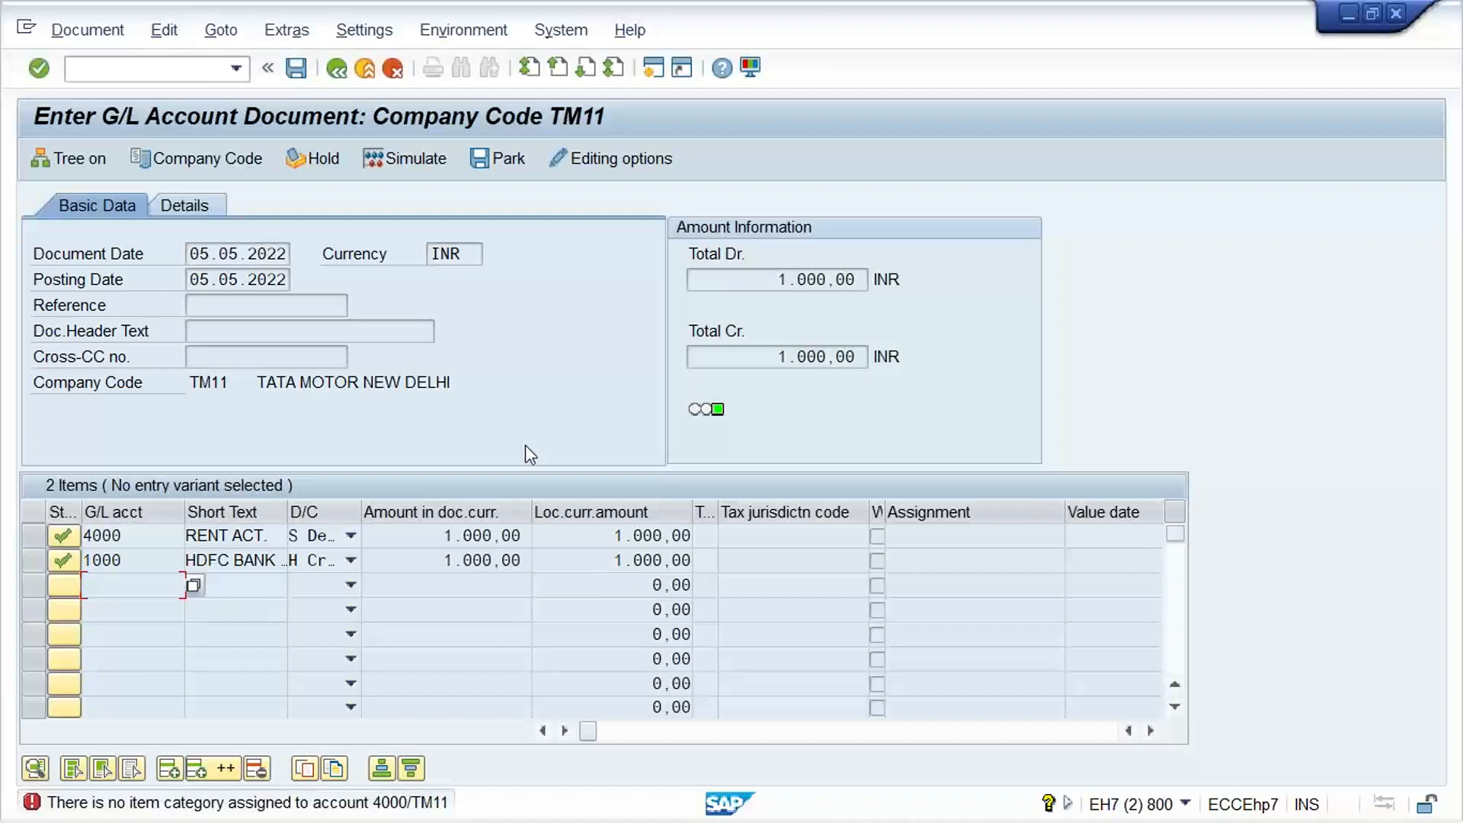
Open transaction SPRO in a new session and display the SAP Reference IMG
left_click(657, 70)
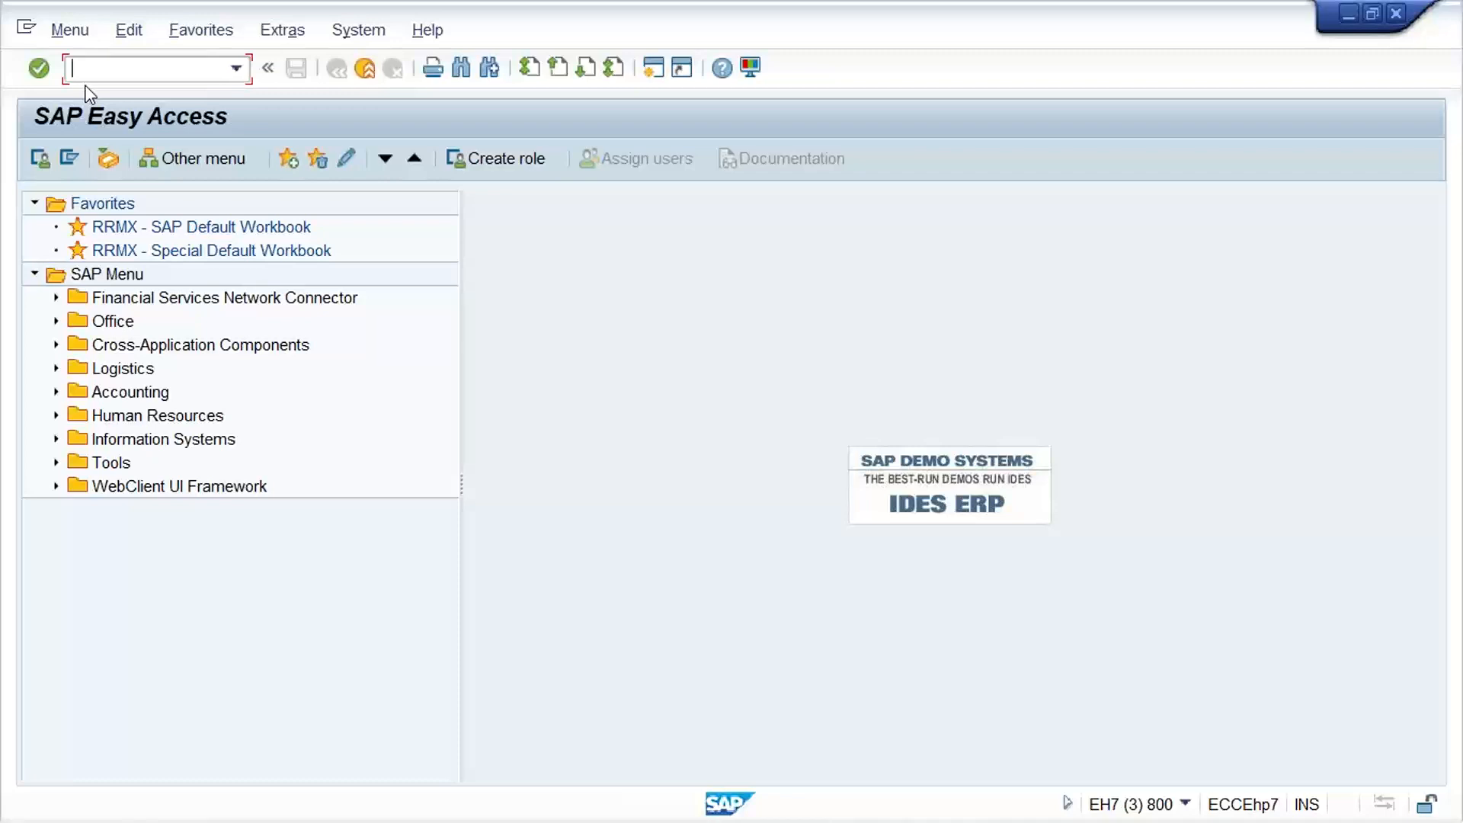
type("SPRO")
key("Return")
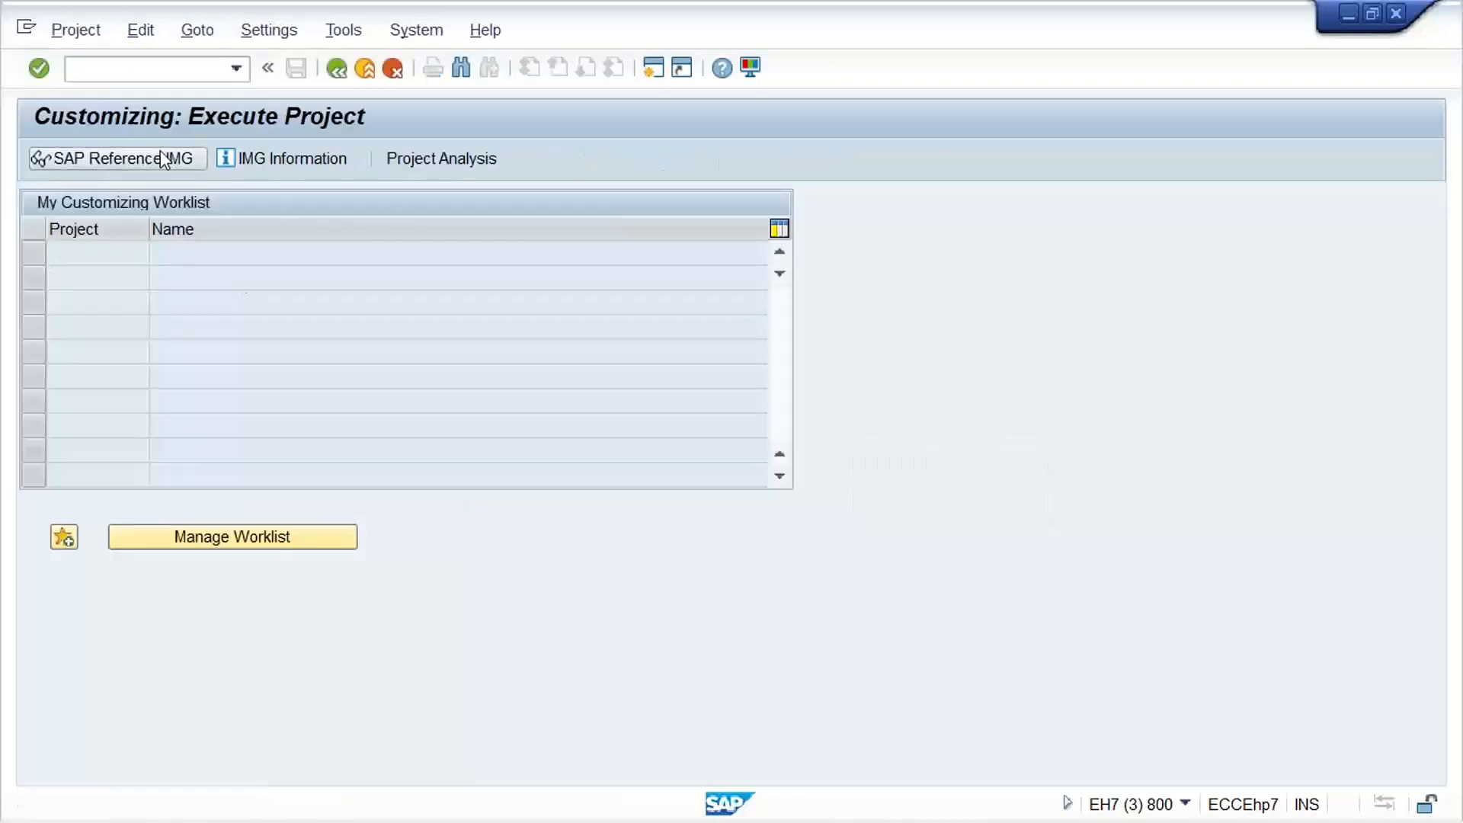
left_click(161, 158)
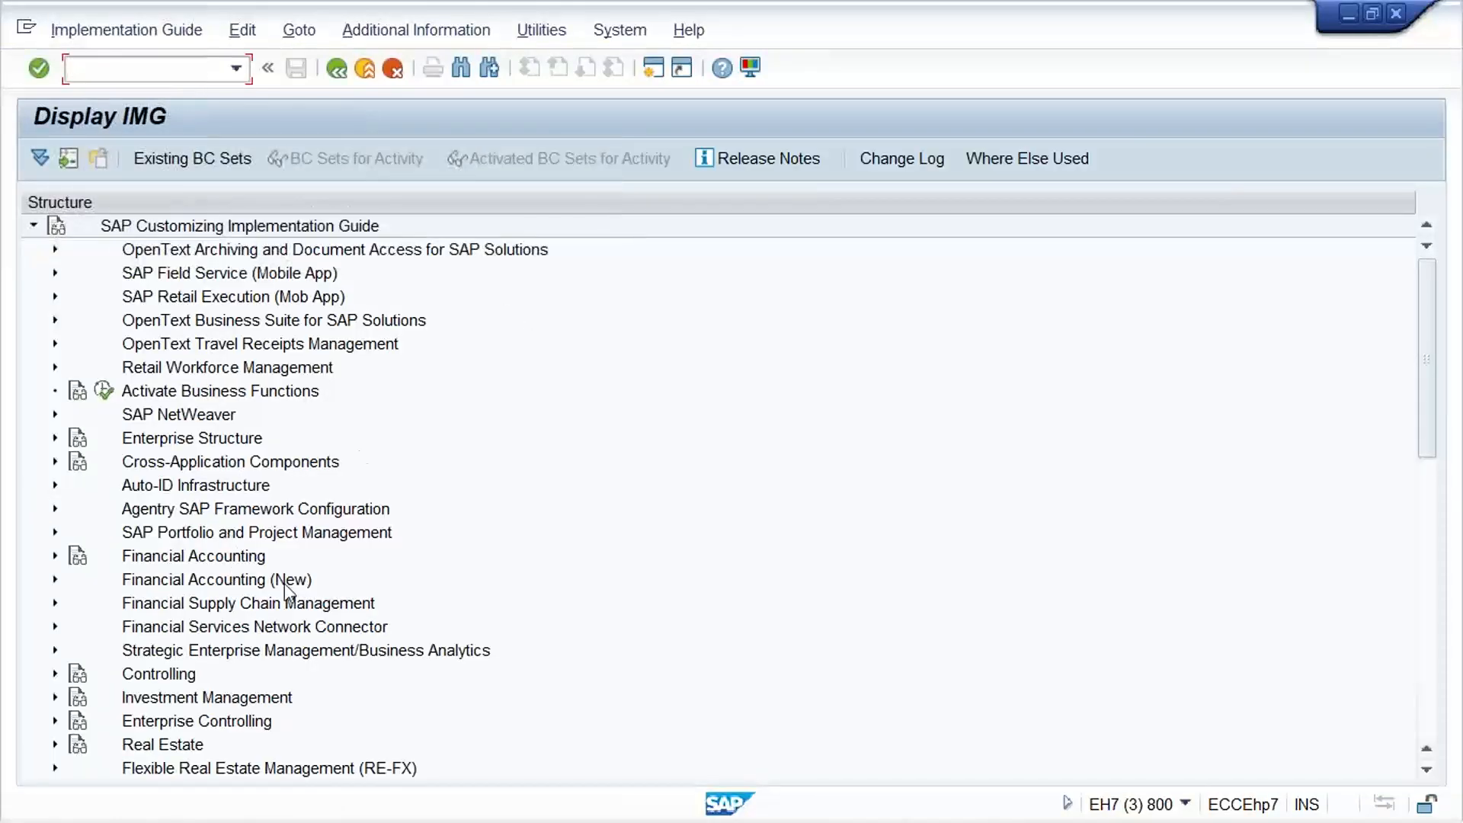
Open Activate Document Splitting in the IMG under Financial Accounting (New), General Ledger Accounting (New), Business Transactions, Document Splitting
left_click(288, 590)
double_click(289, 593)
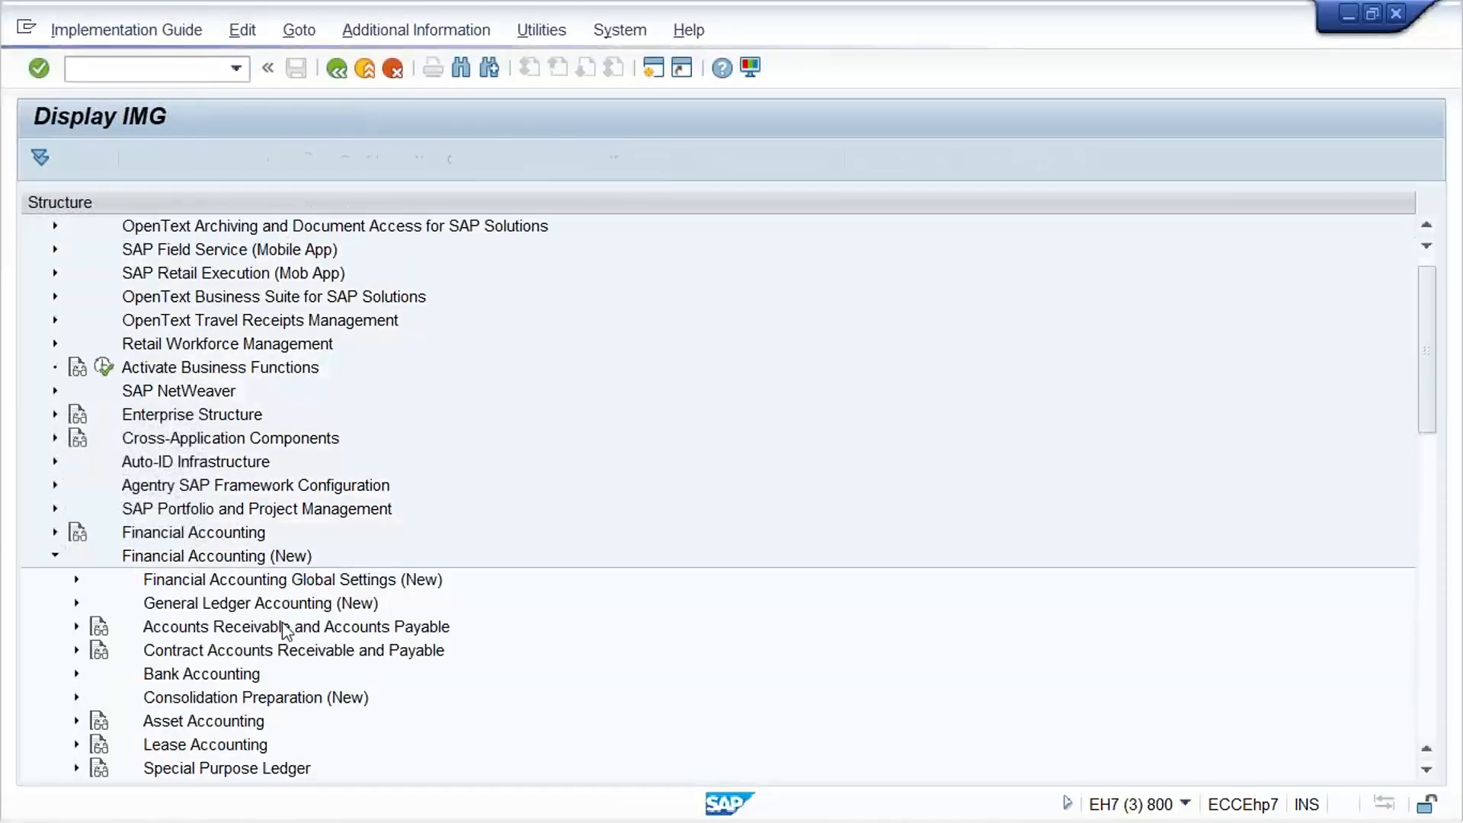
double_click(263, 606)
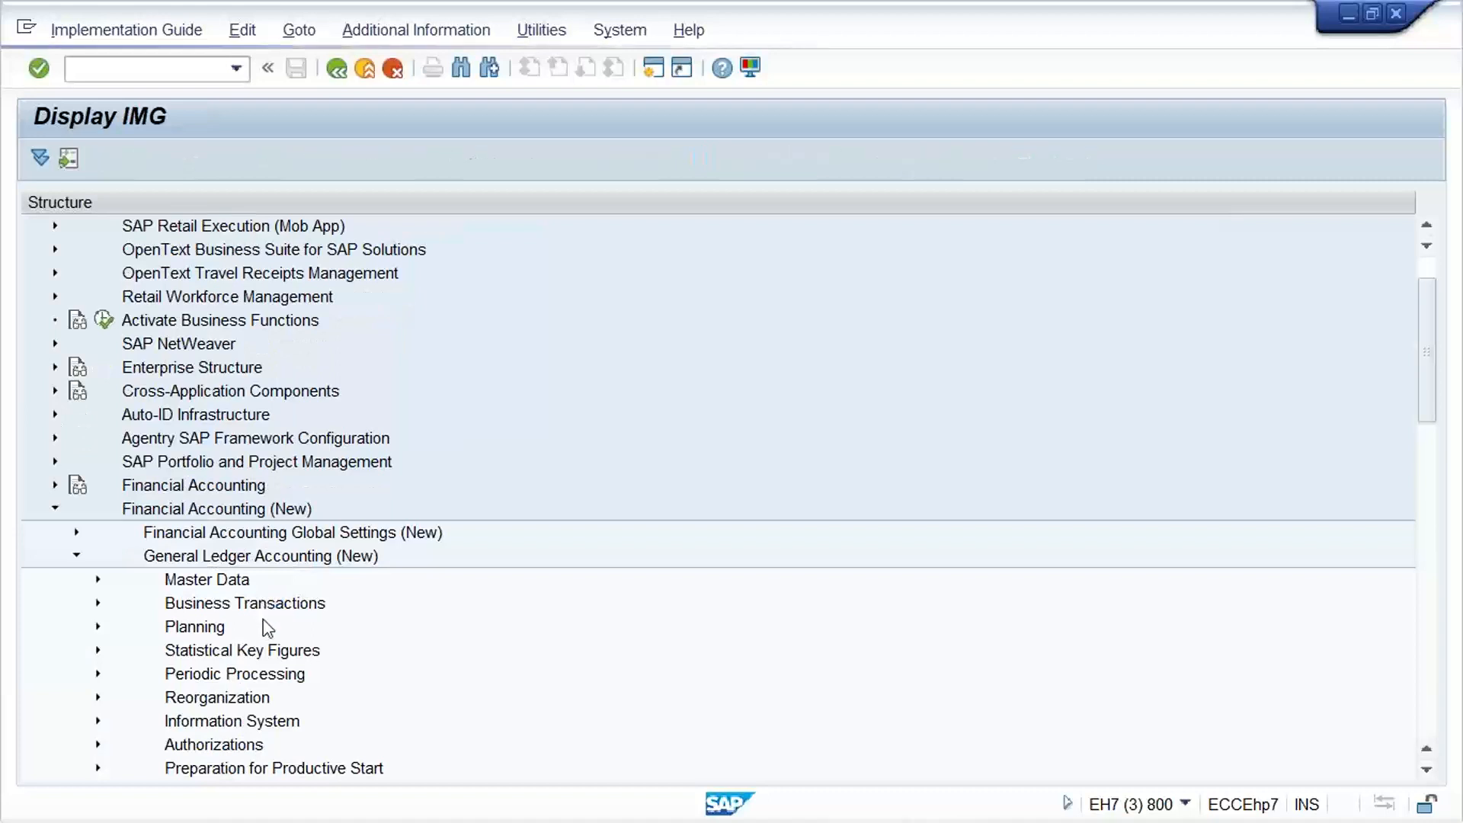
left_click(214, 607)
double_click(214, 607)
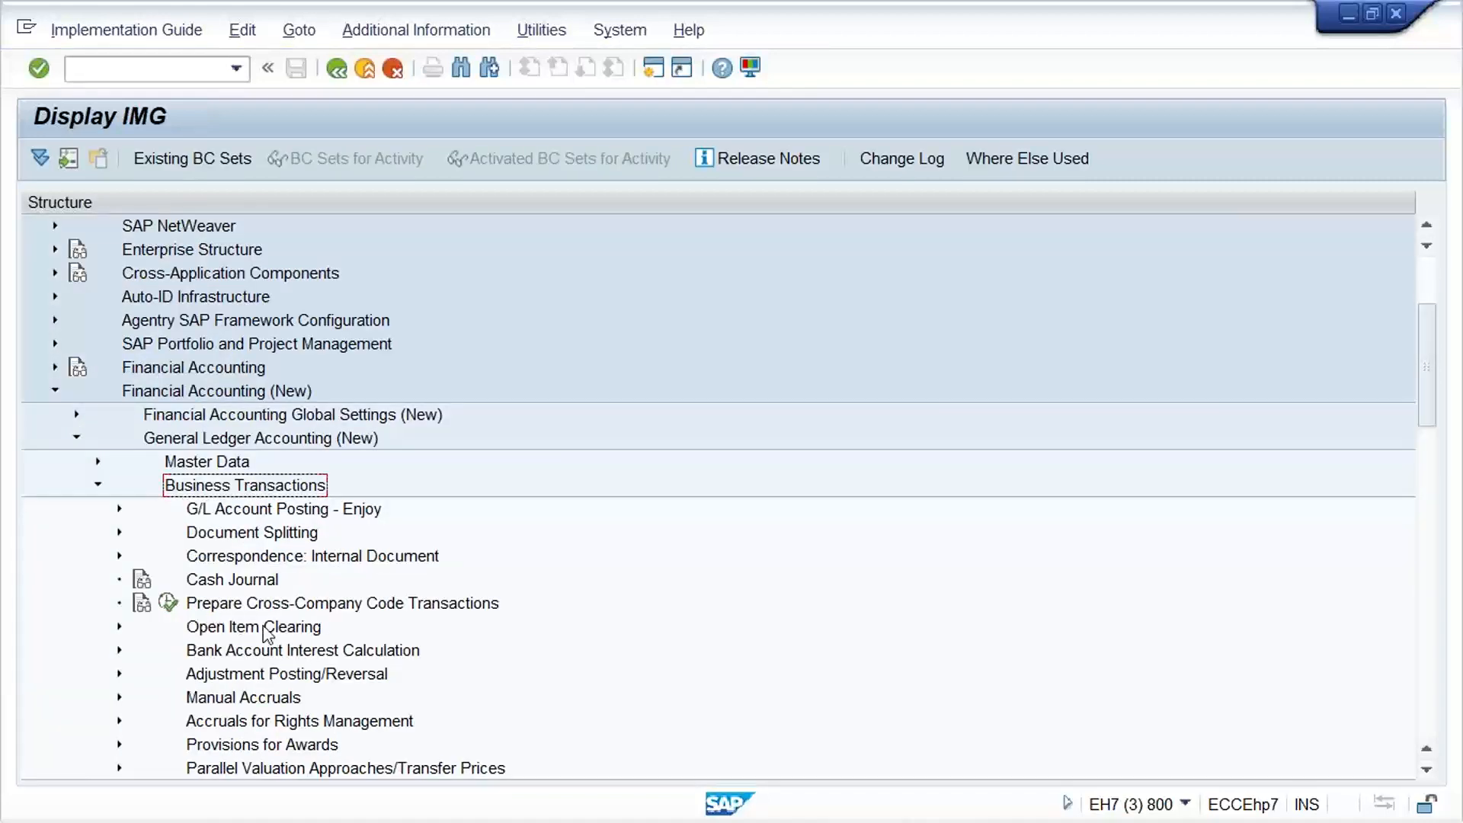
double_click(251, 534)
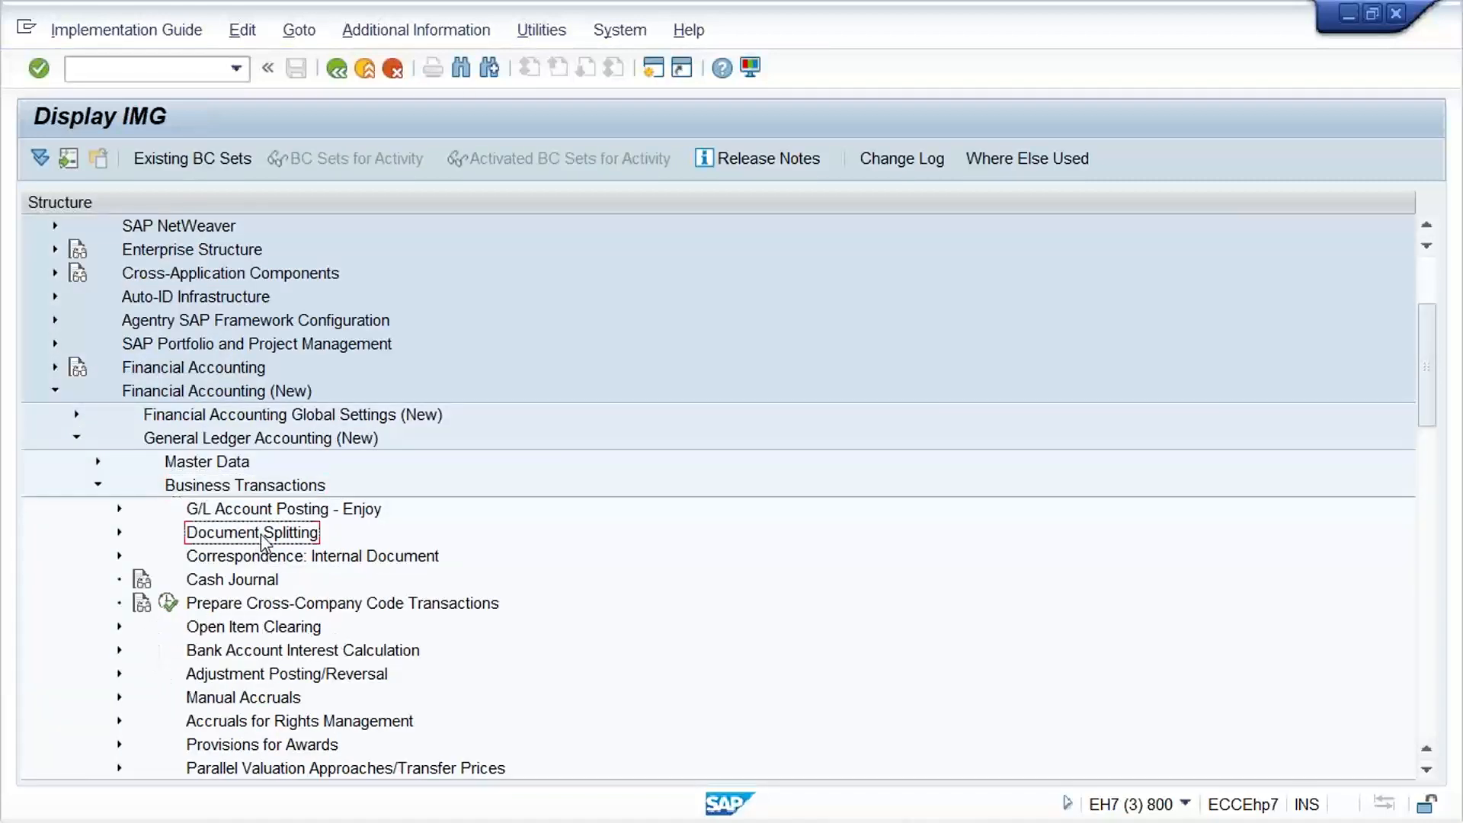
left_click(189, 745)
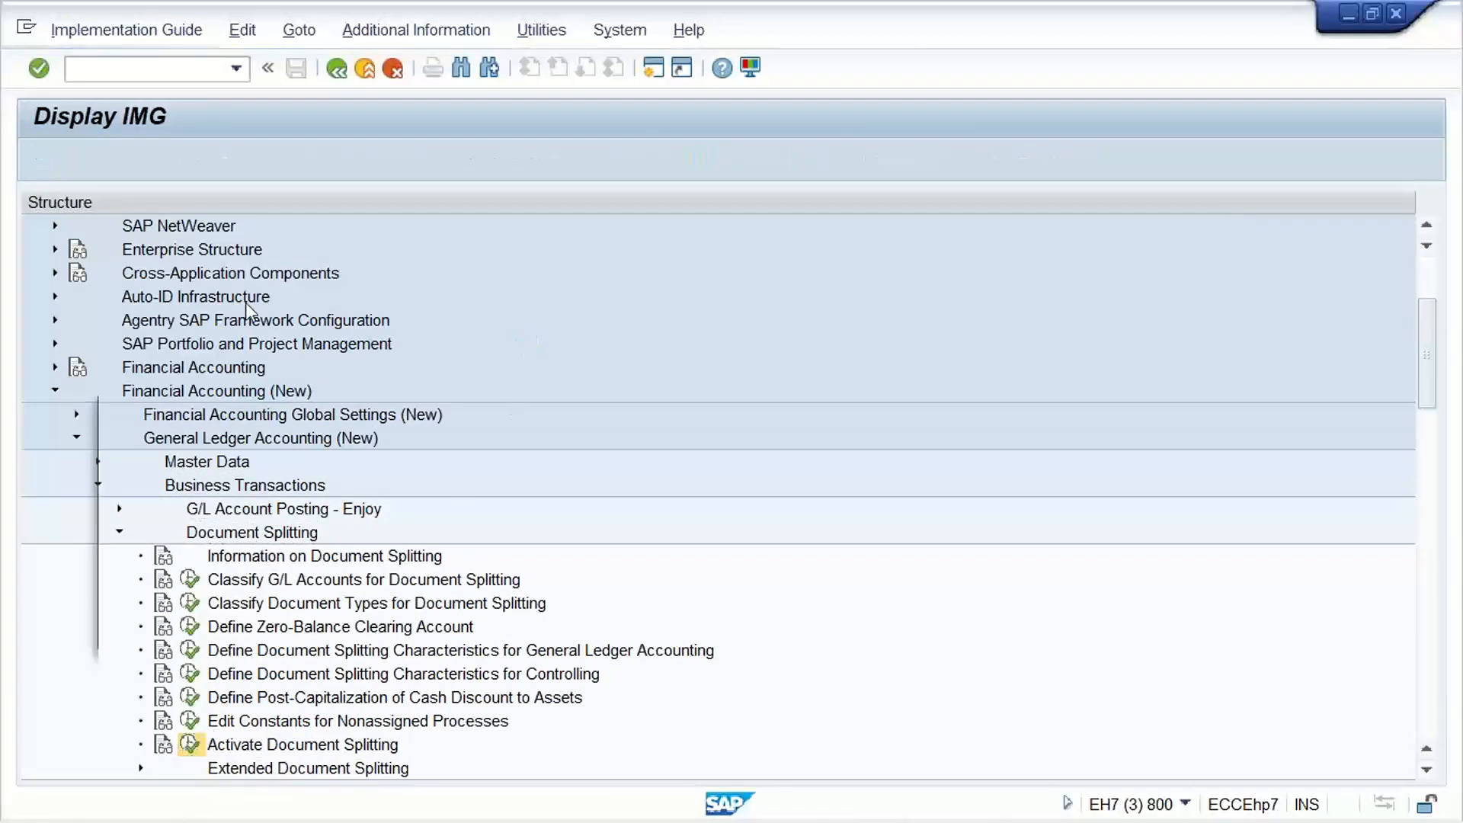
Start transaction SM12 in a new session and list the lock entries of client 800 for all users
left_click(388, 629)
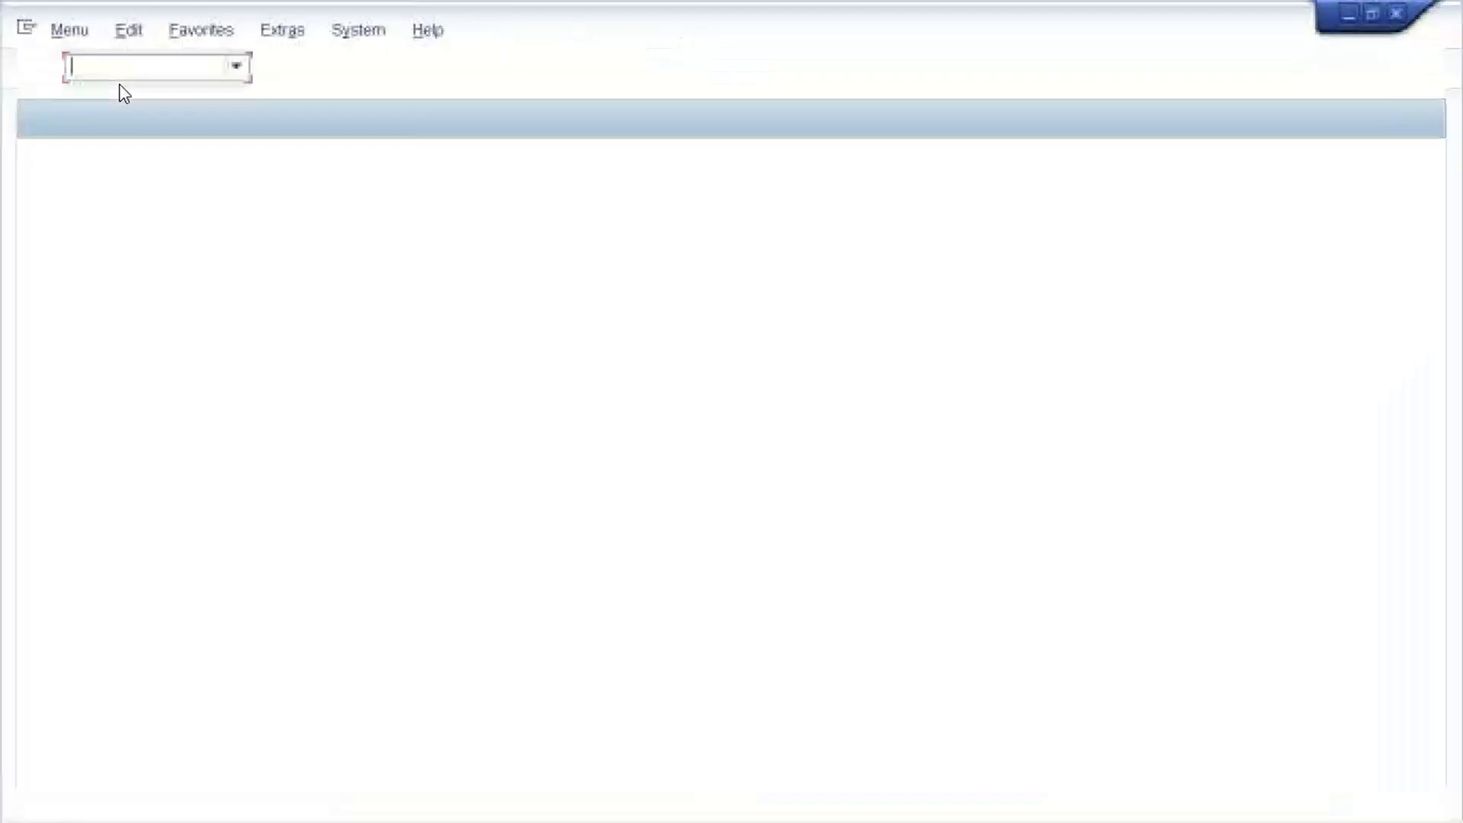
type("SM12")
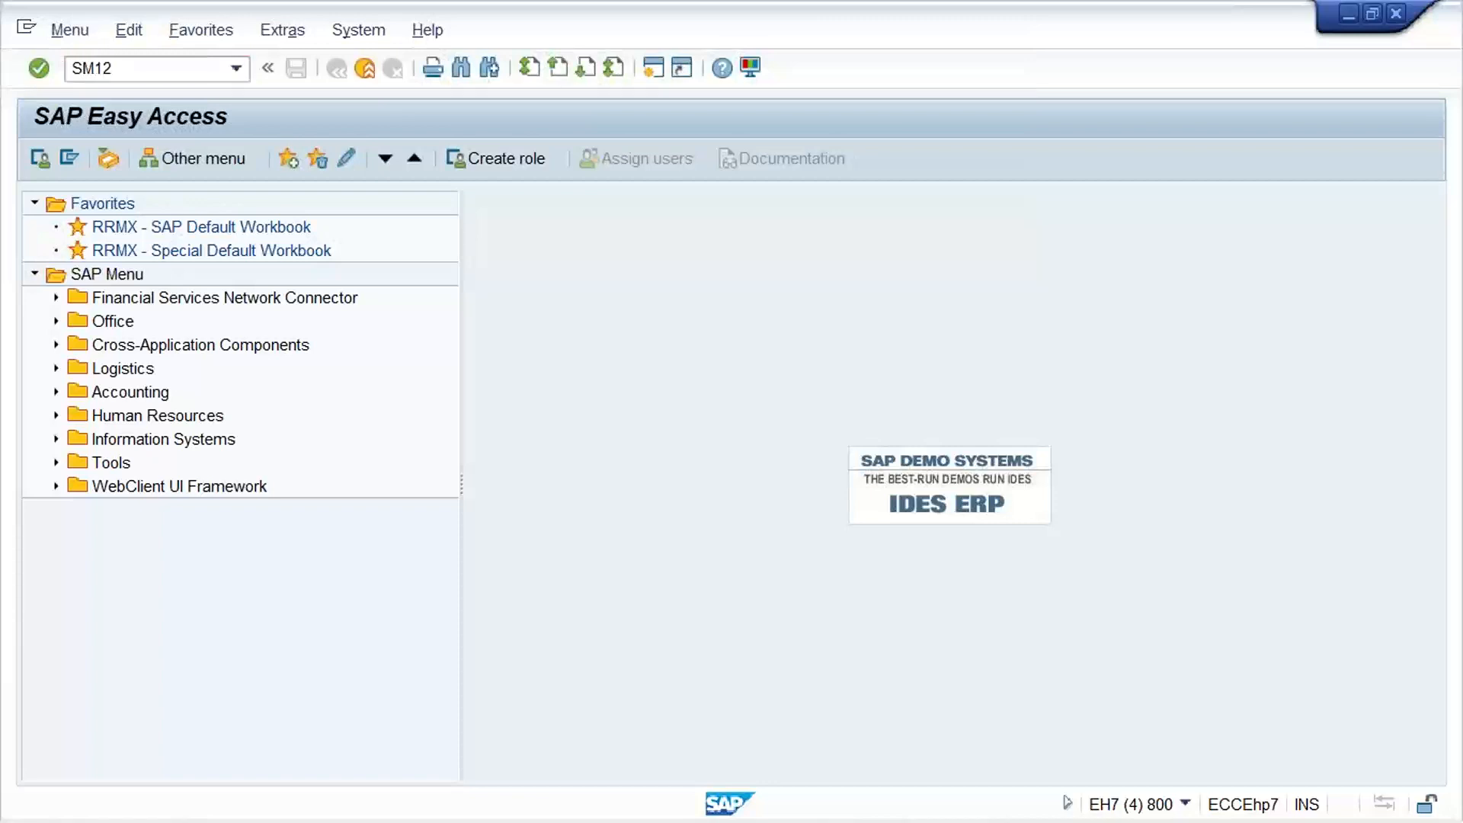
key("Return")
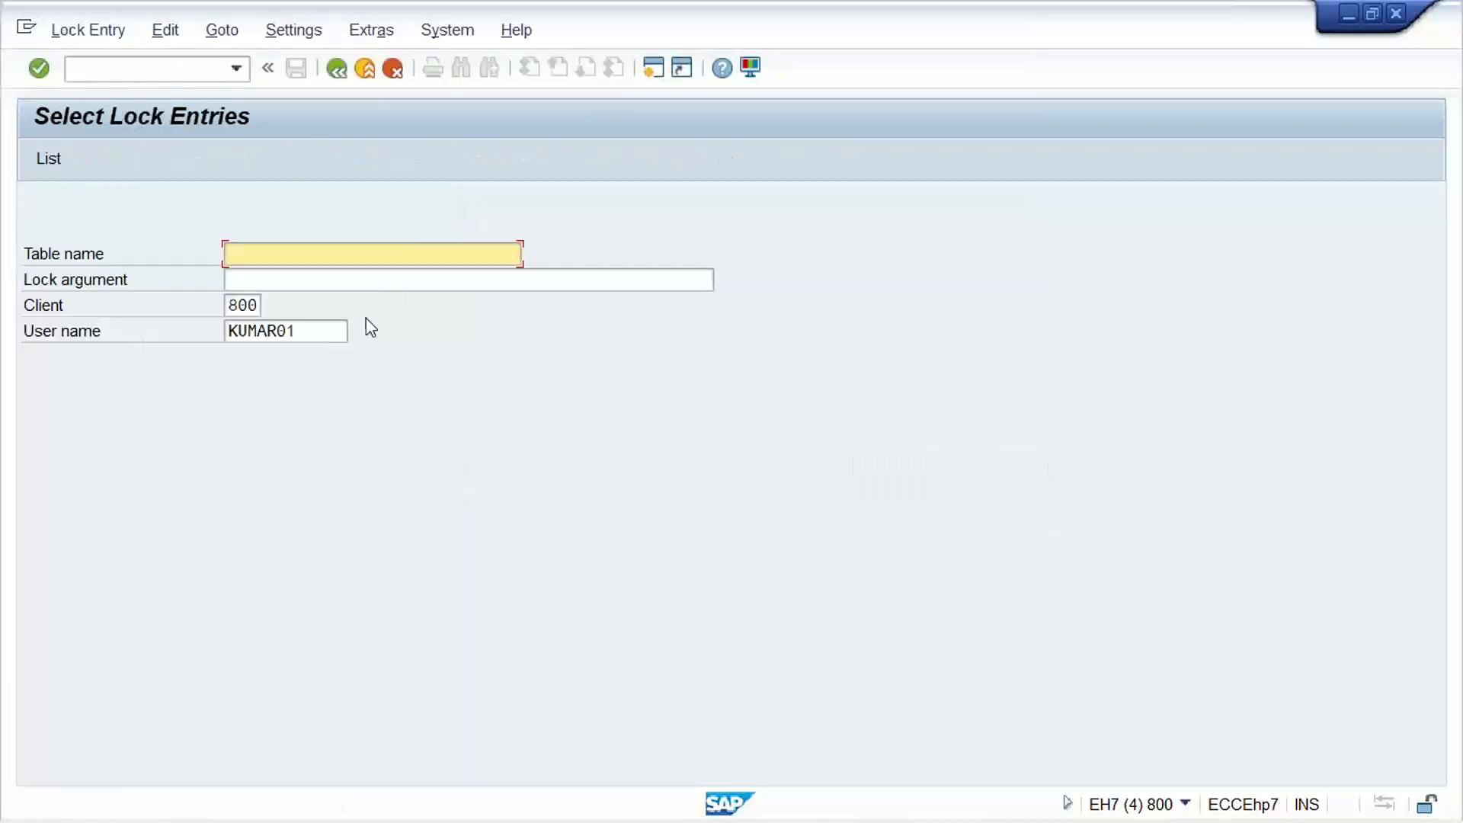
left_click_drag(326, 331, 1, 371)
key("Delete")
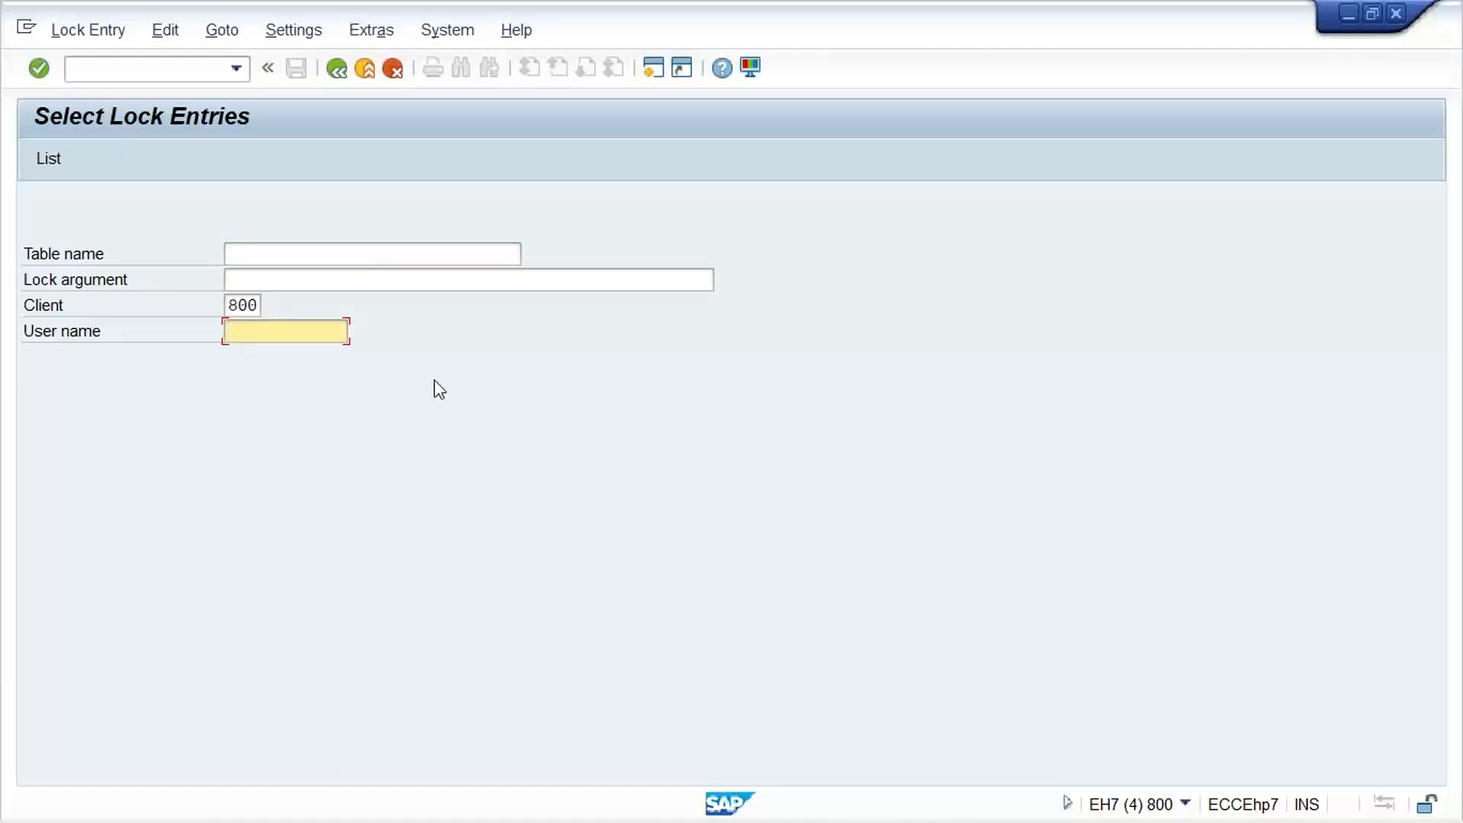
key("Return")
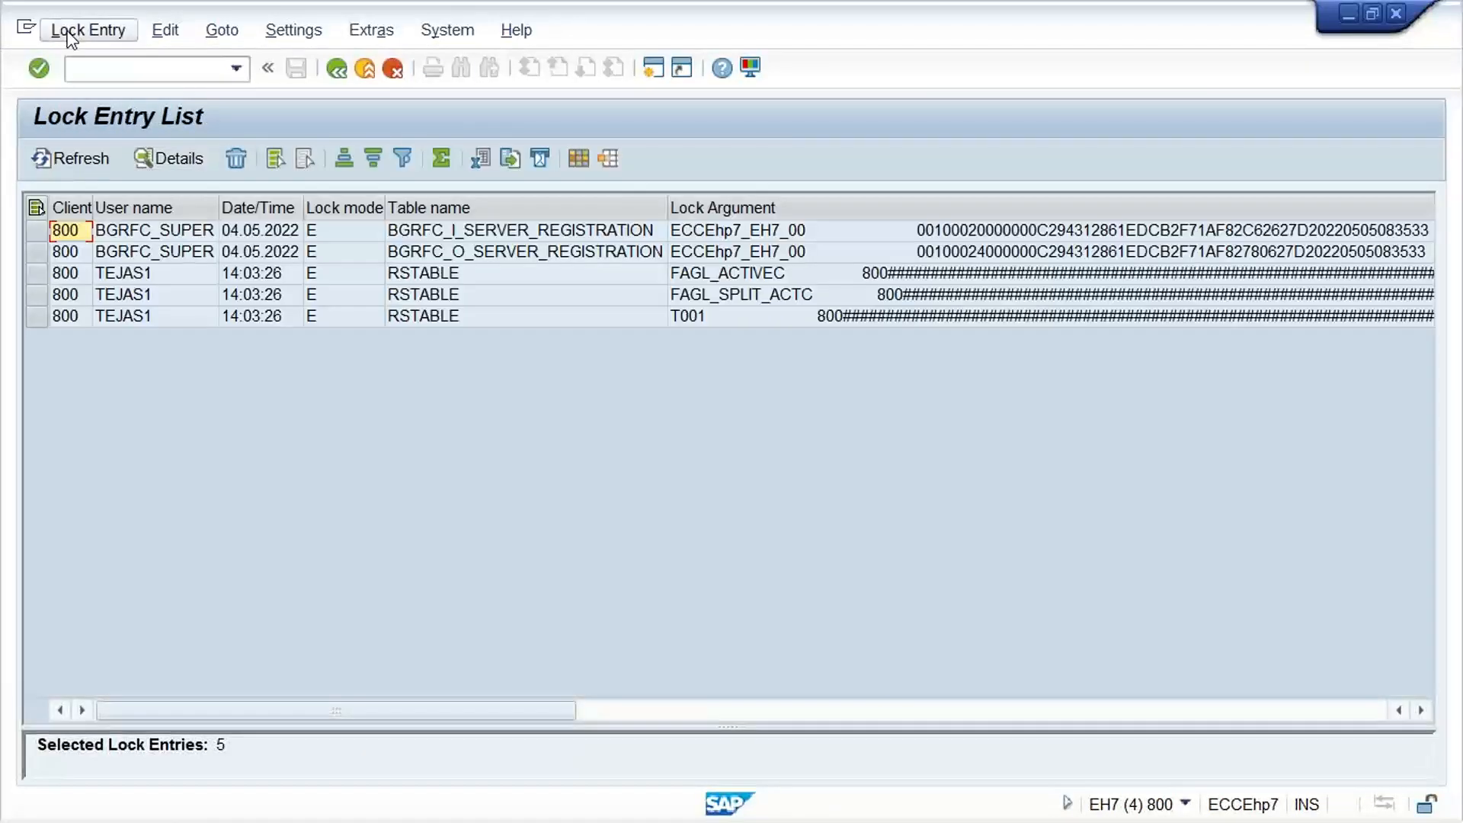
Delete all lock entries and return to the Activate Document Splitting session
left_click(75, 33)
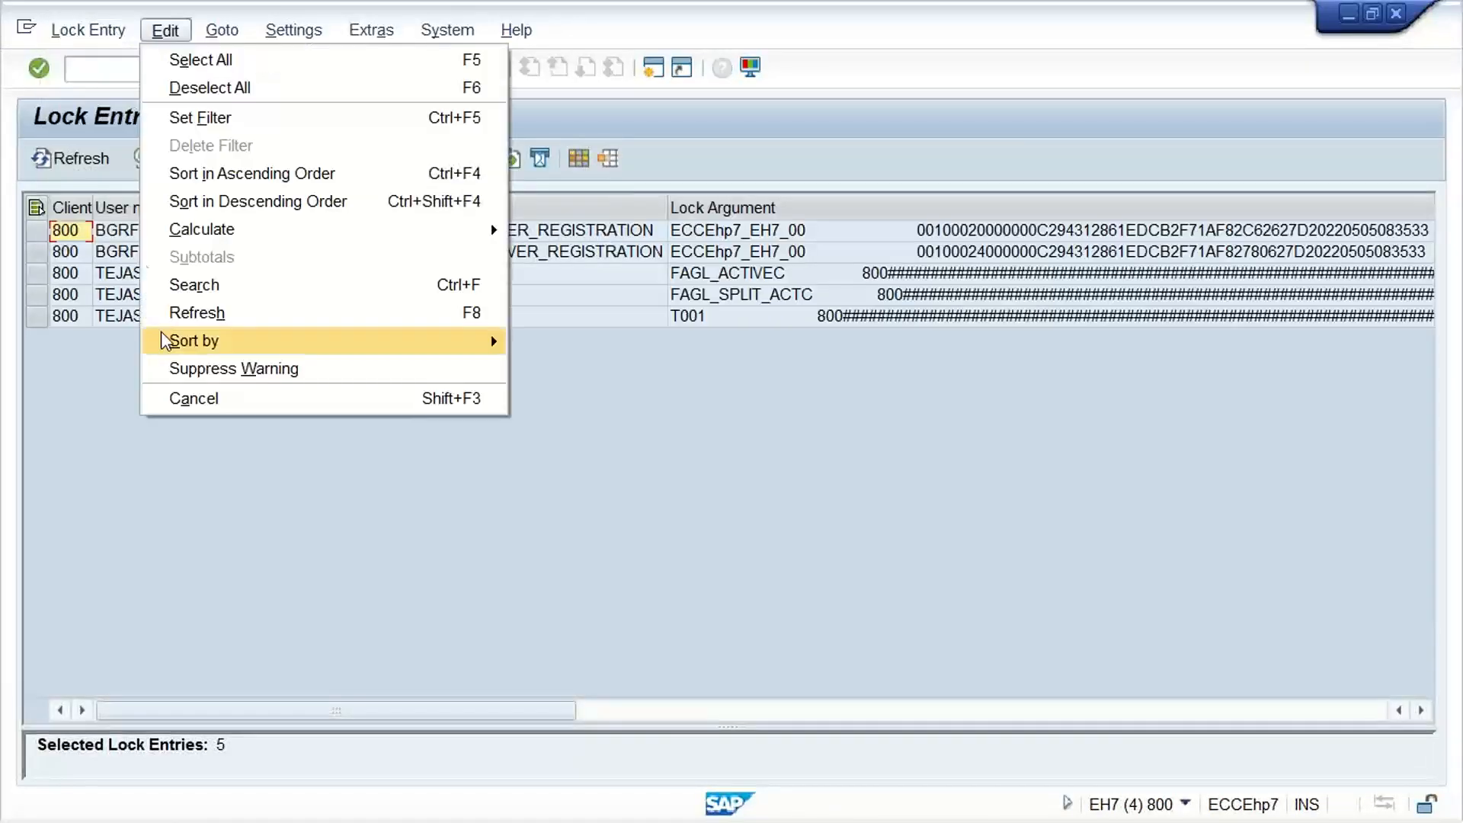
left_click(80, 32)
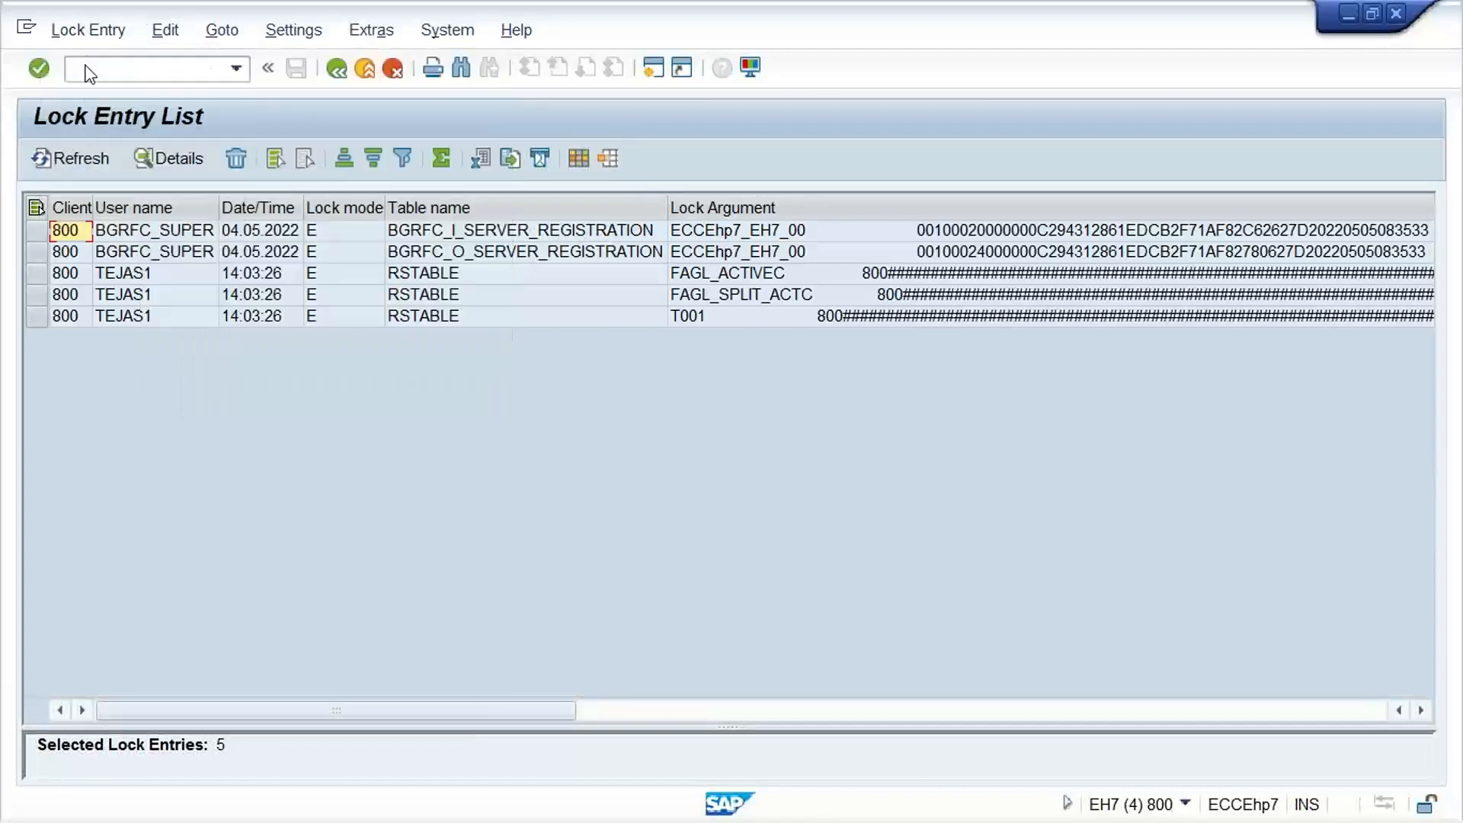
left_click(86, 32)
left_click(103, 202)
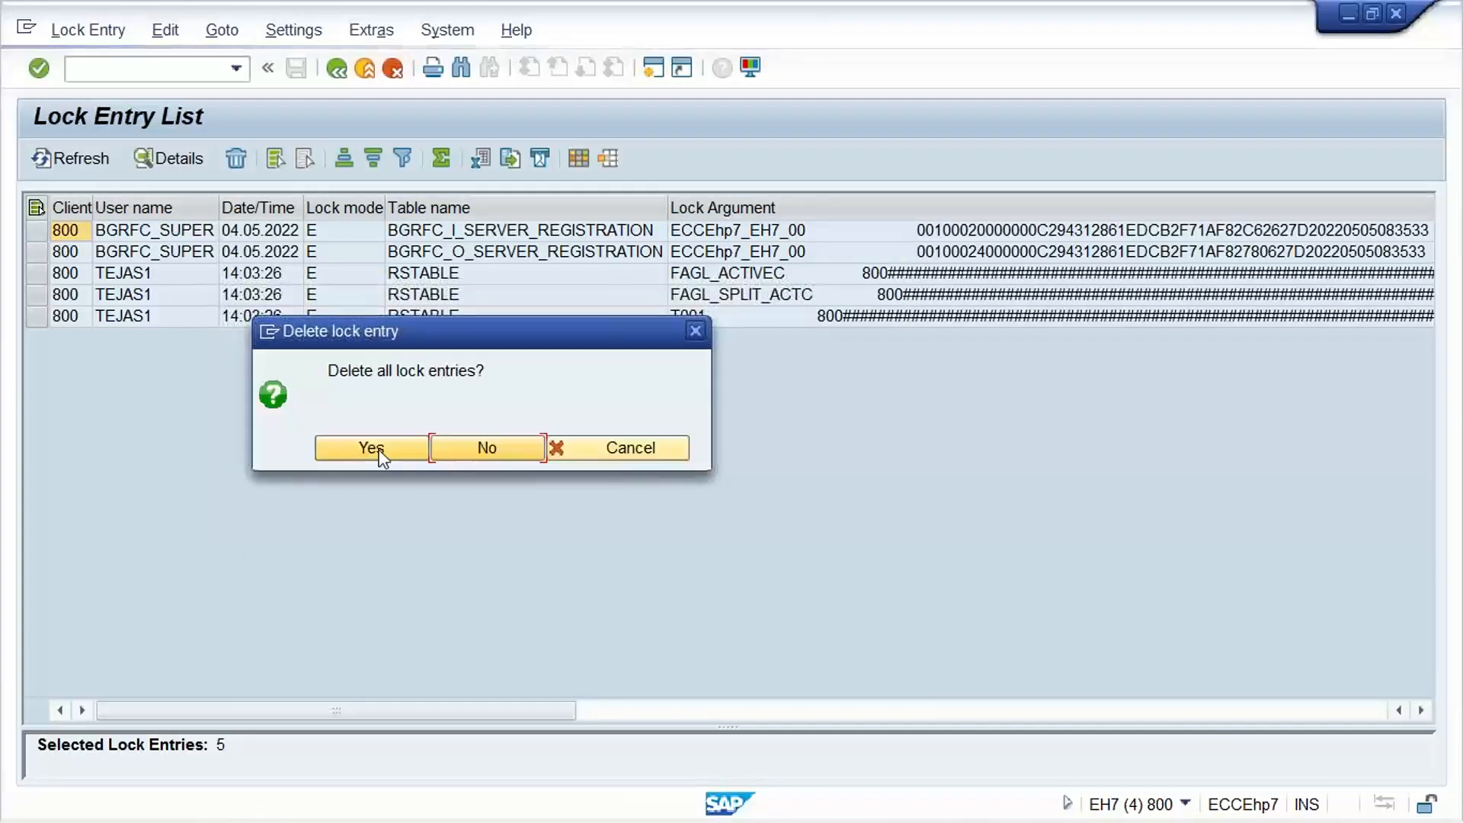
left_click(374, 448)
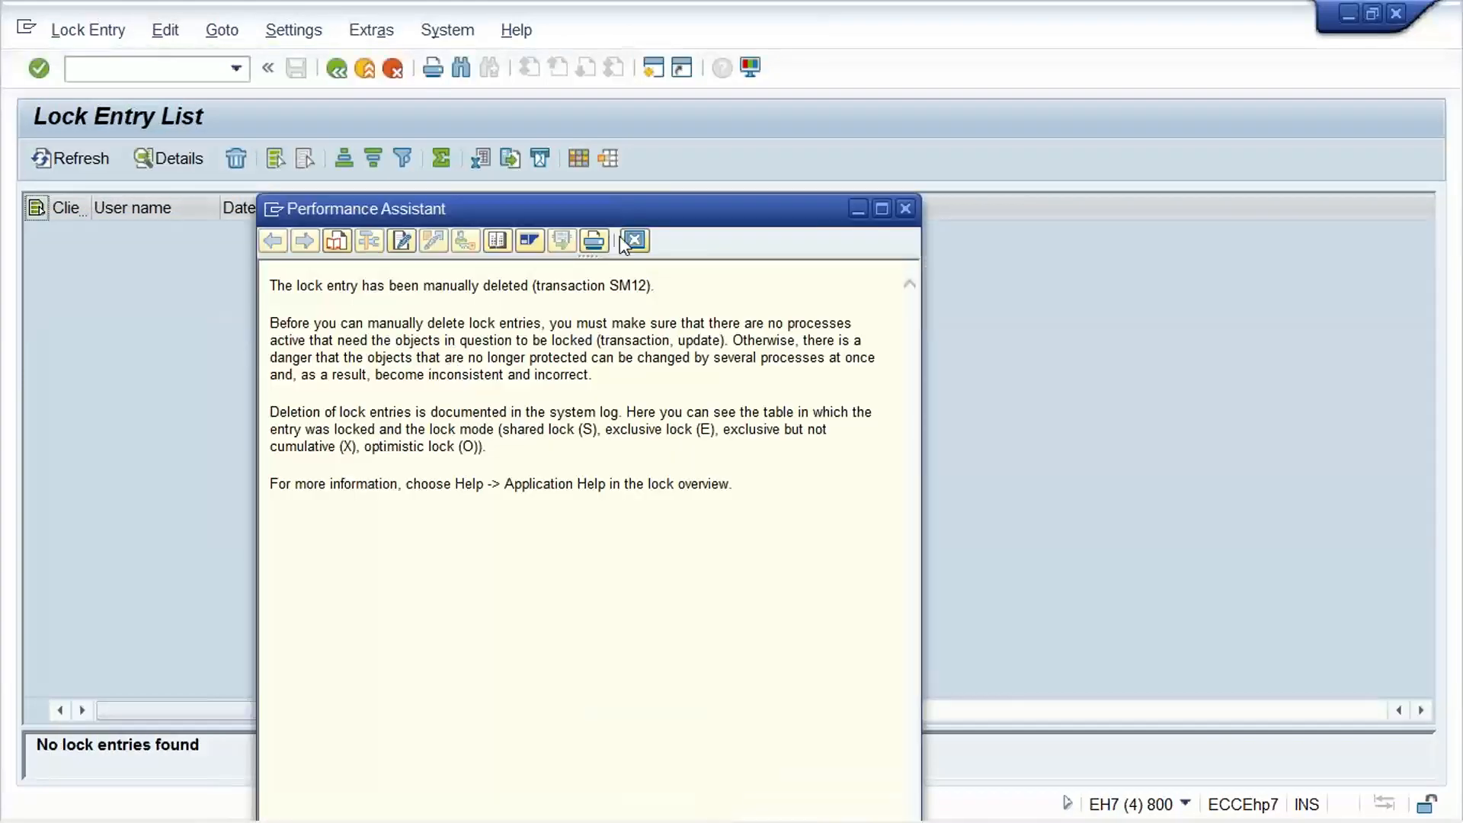
left_click(634, 240)
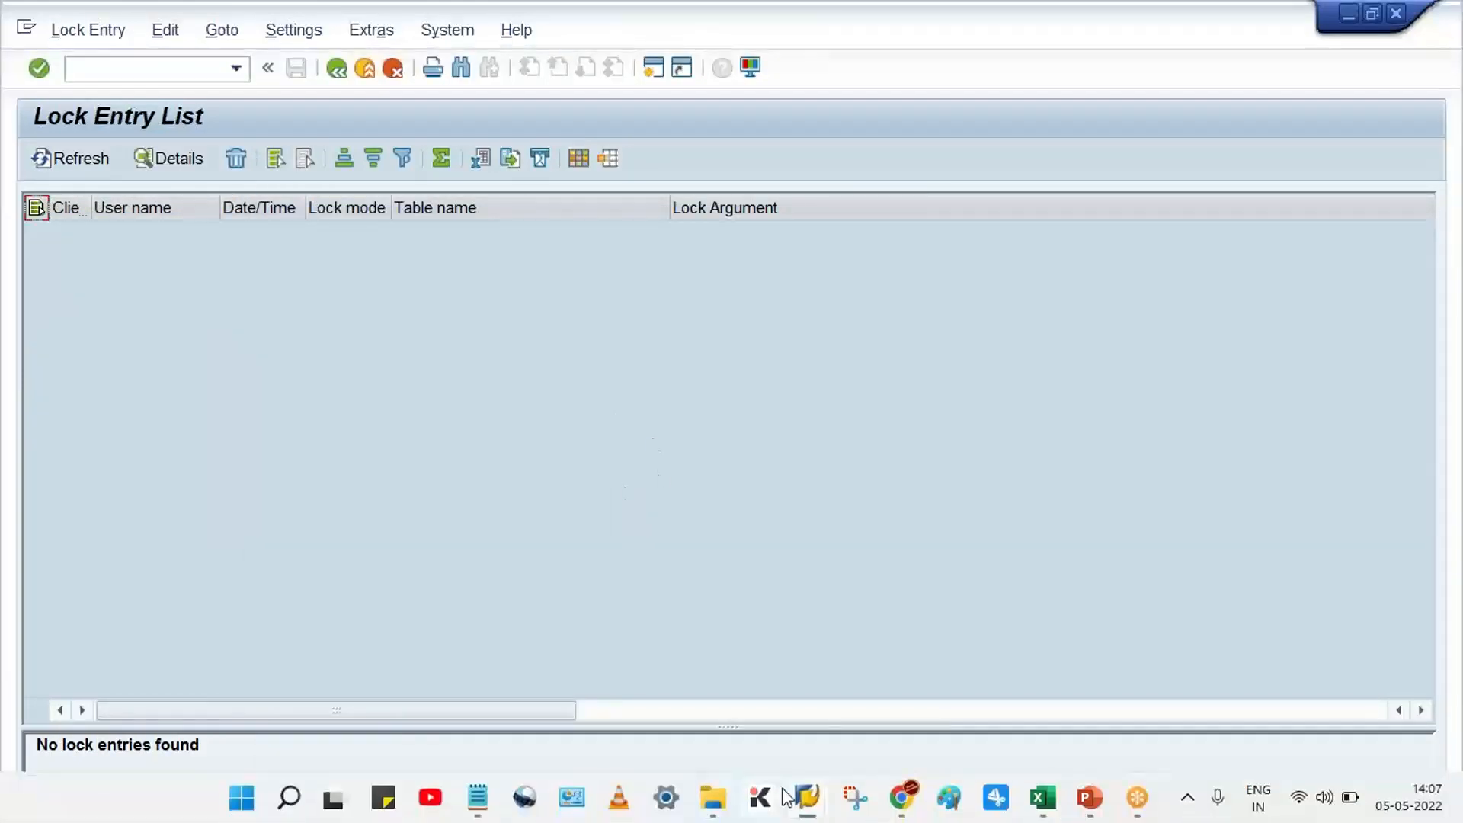
mouse_move(807, 796)
left_click(1043, 736)
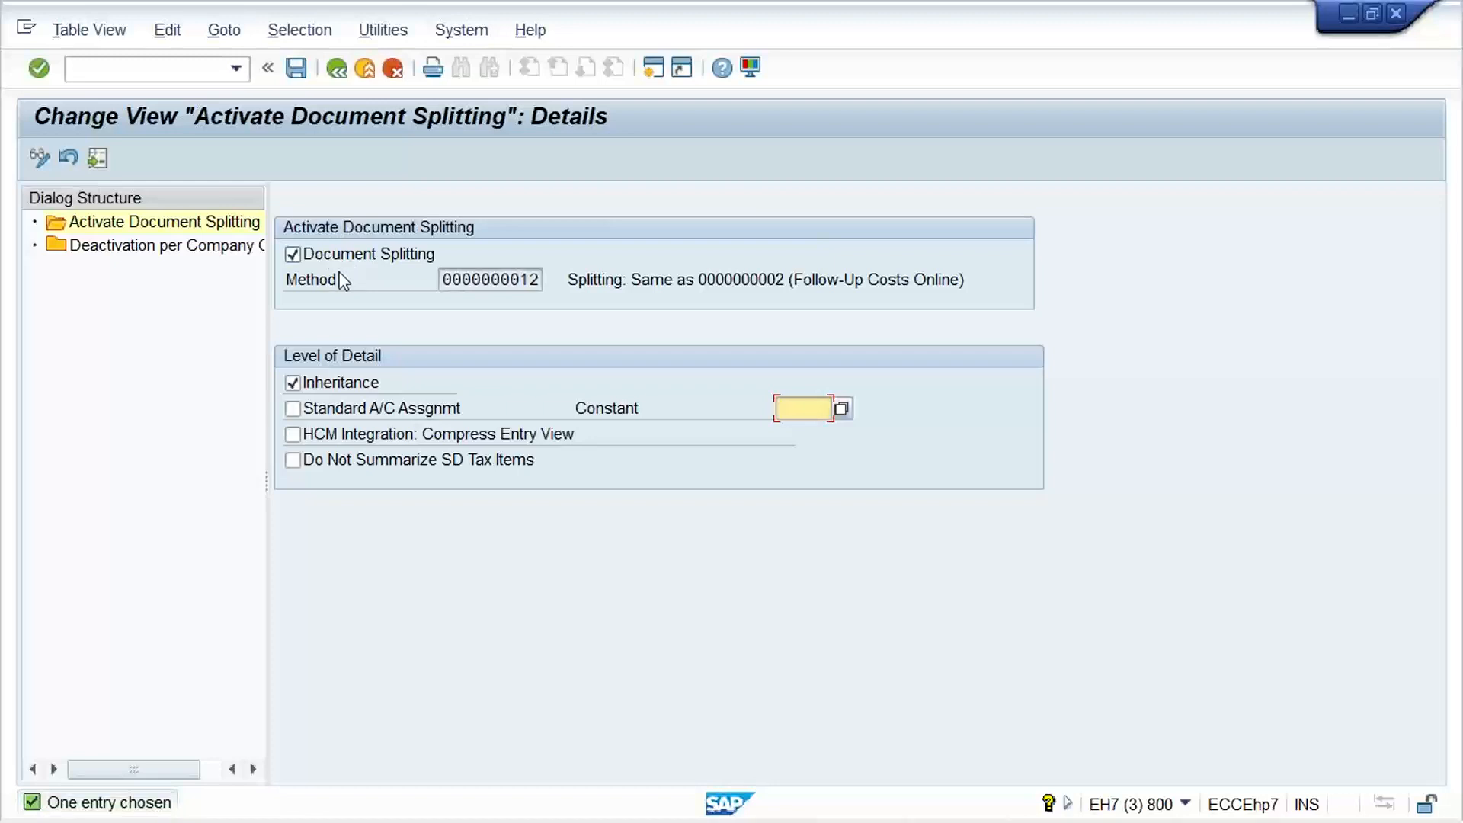
Try to flag company code TM11 as inactive in Deactivation per Company Code and save the setting
double_click(123, 250)
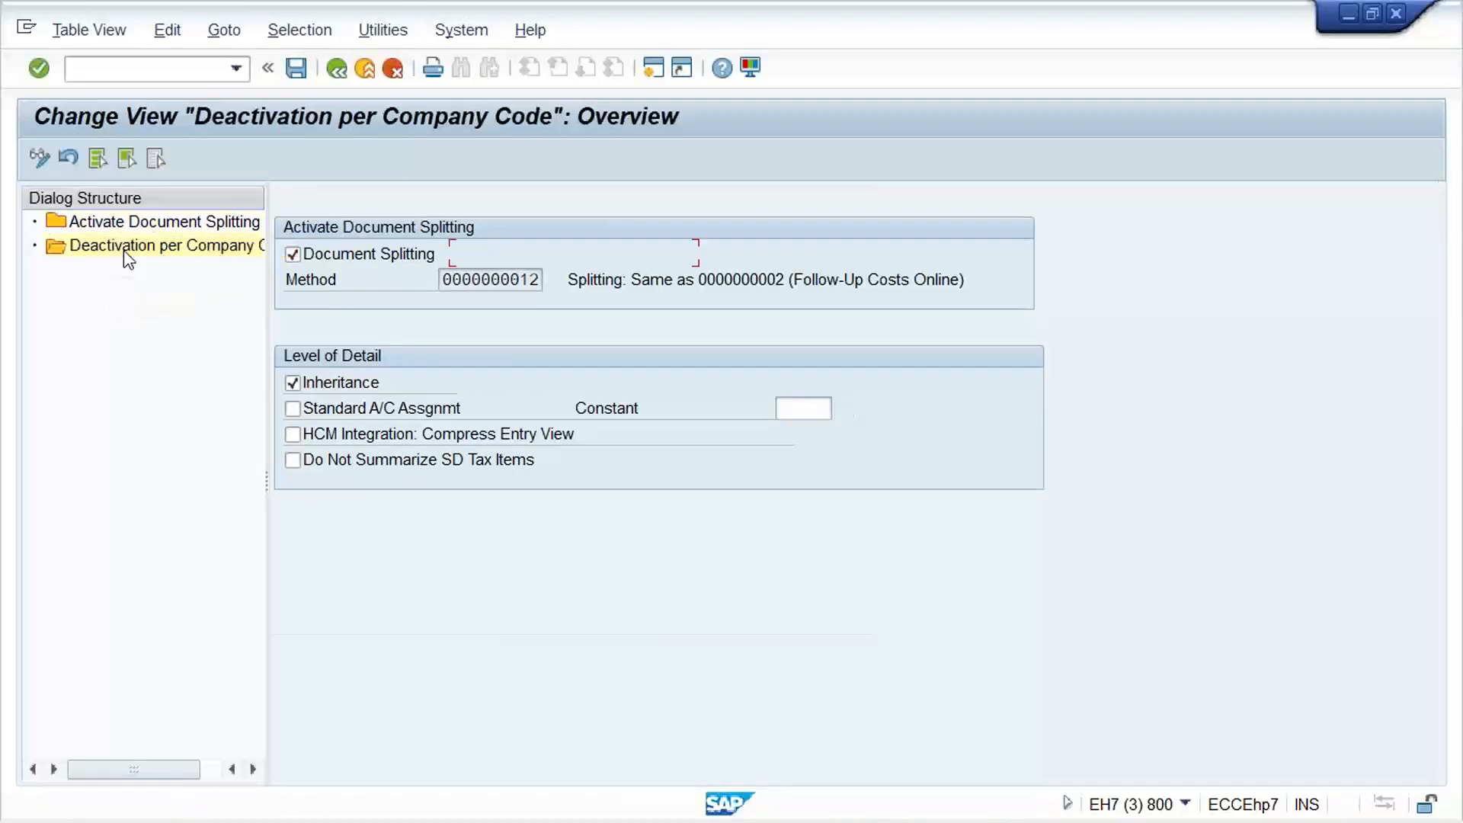
left_click(644, 690)
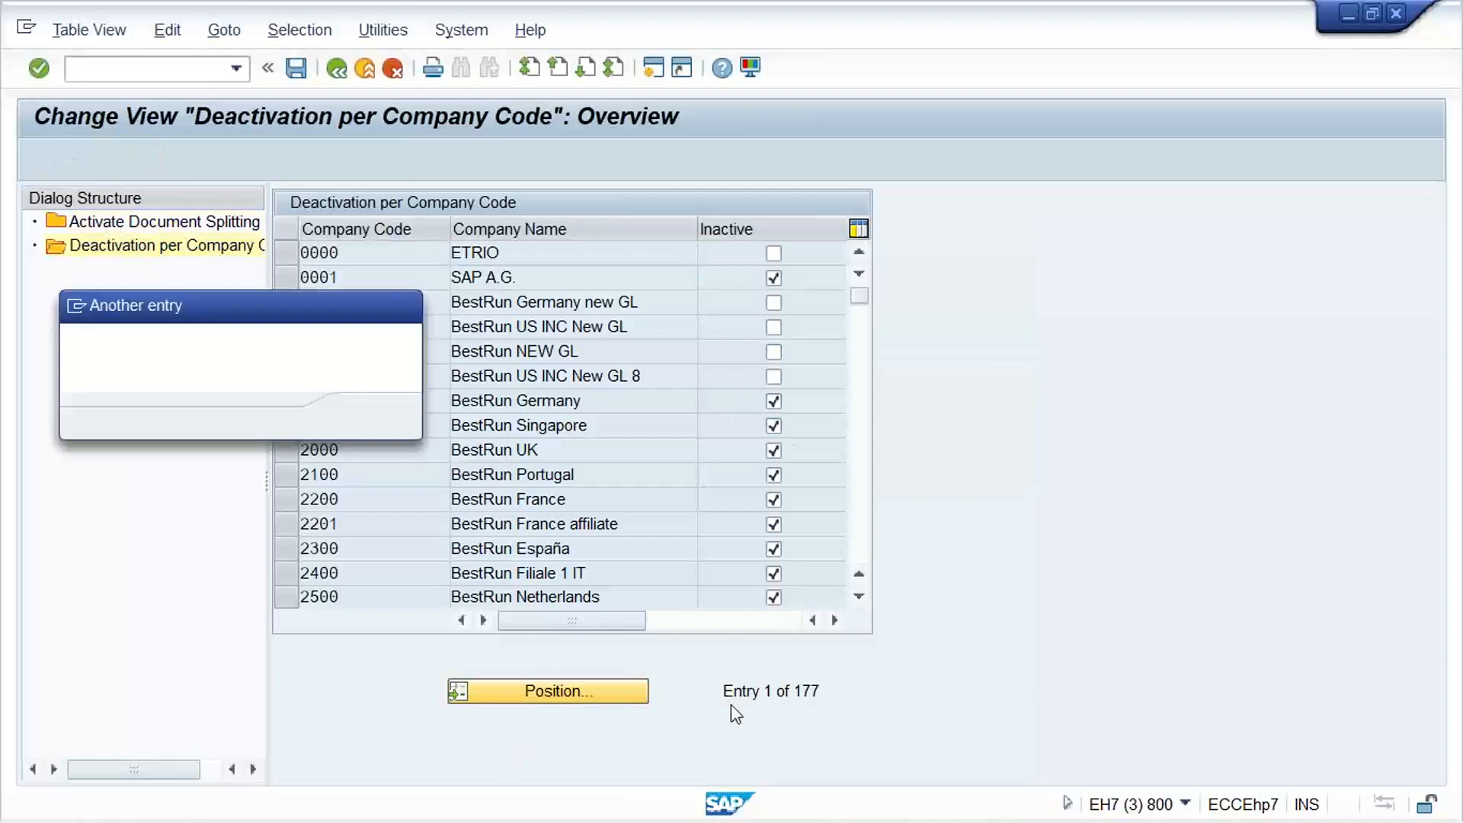
type("TM11")
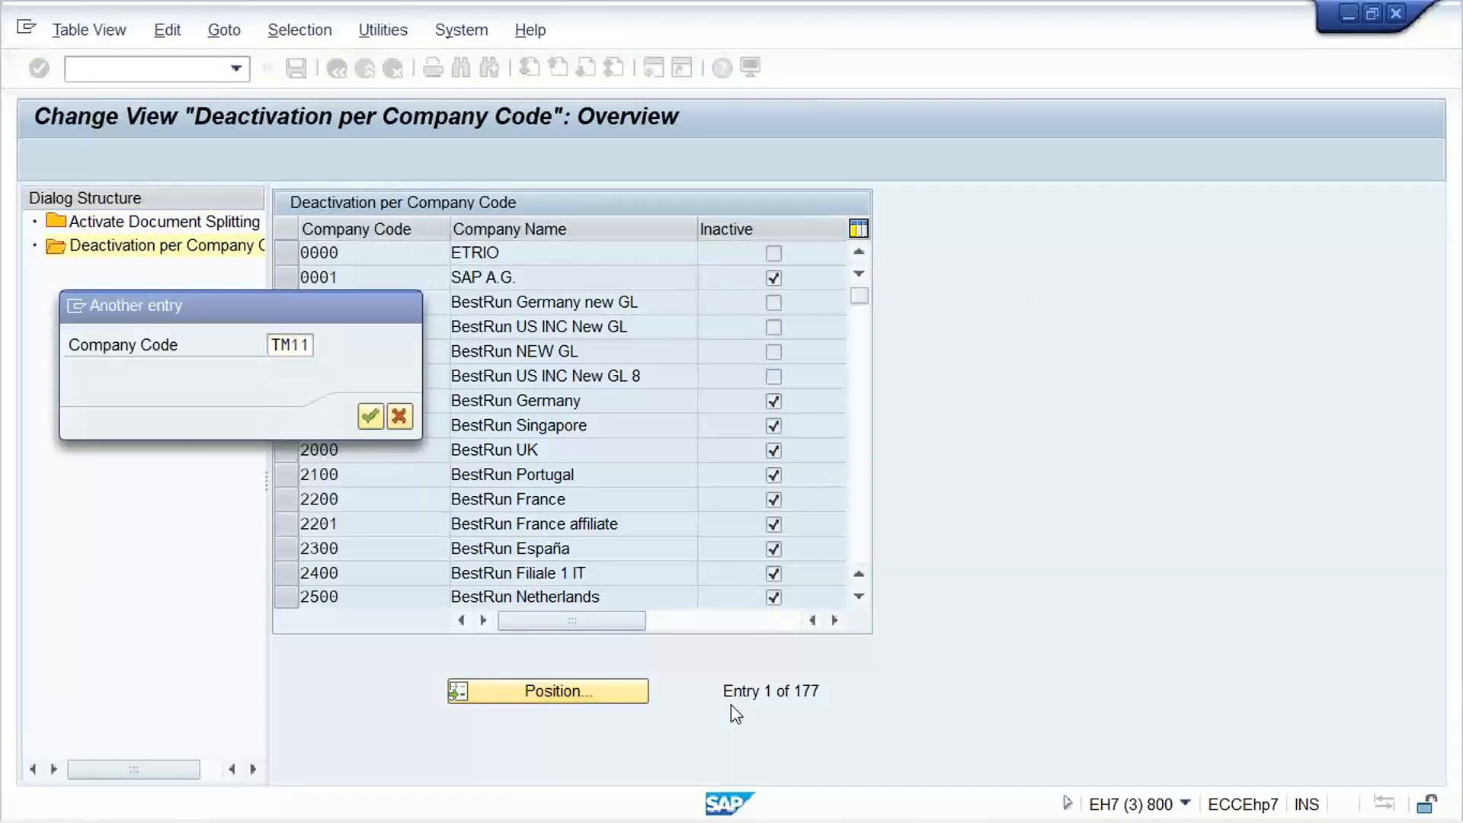
key("Return")
left_click(777, 254)
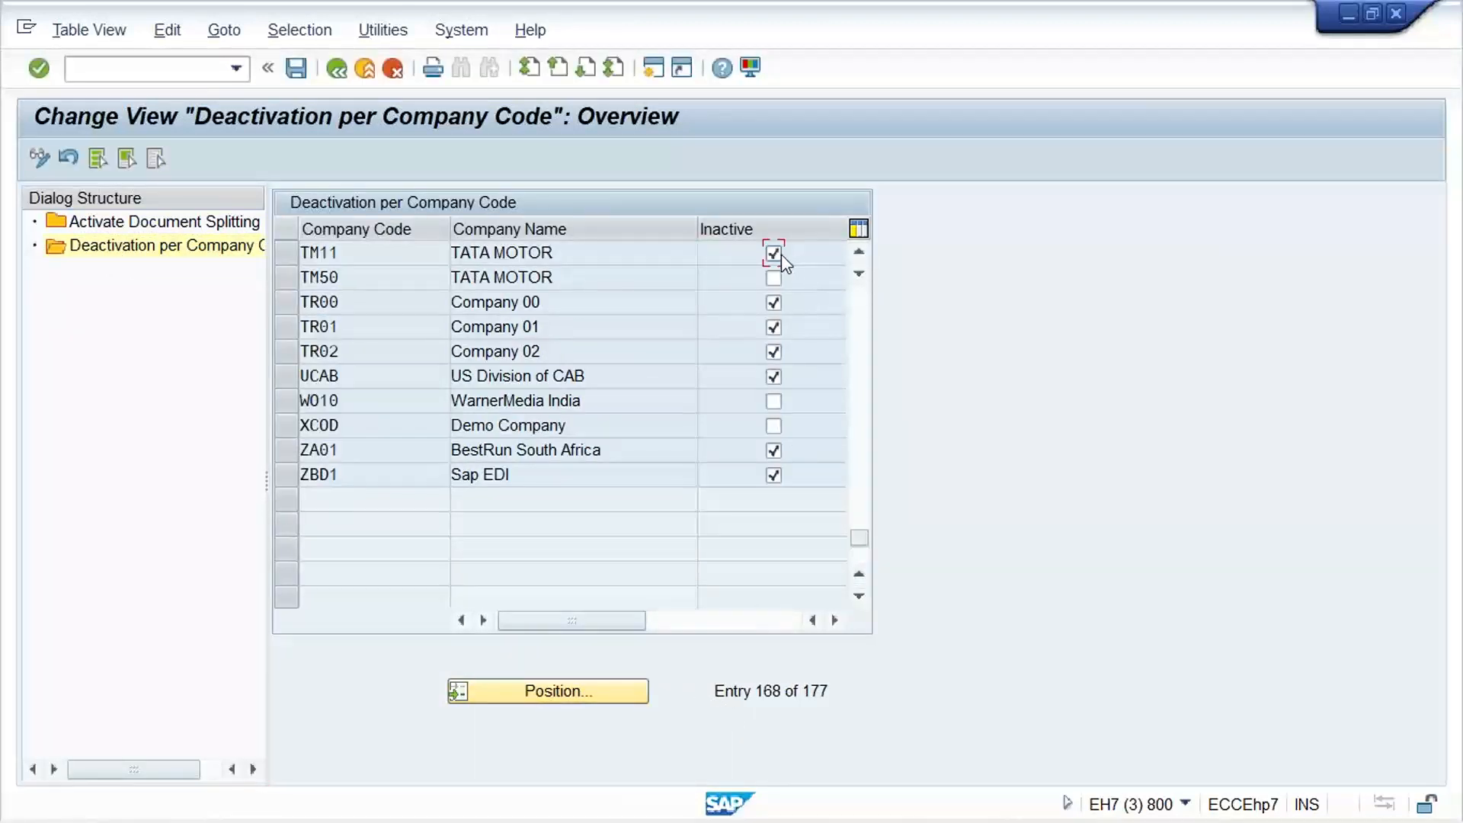
key("ctrl+s")
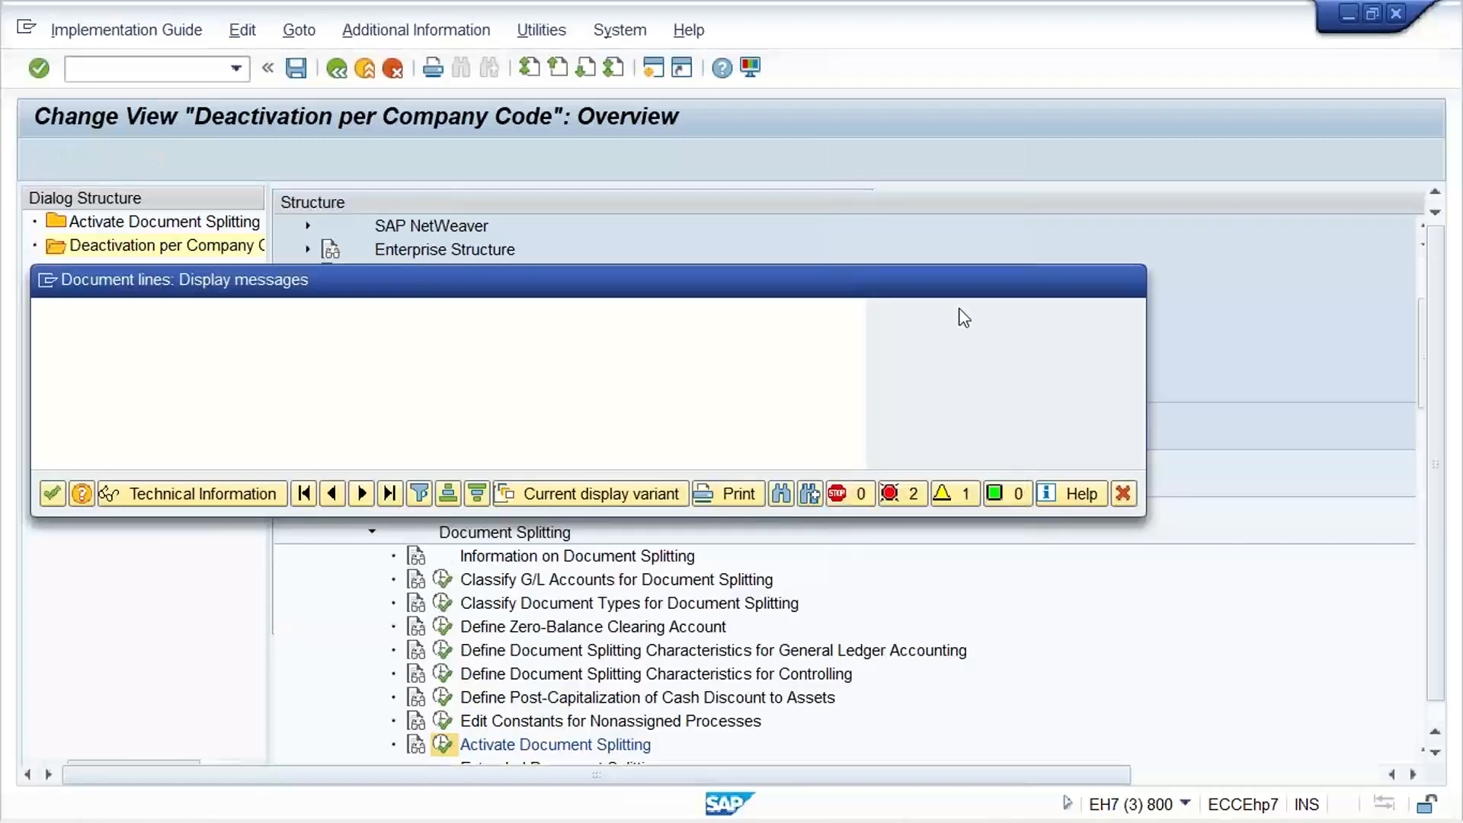
left_click(47, 492)
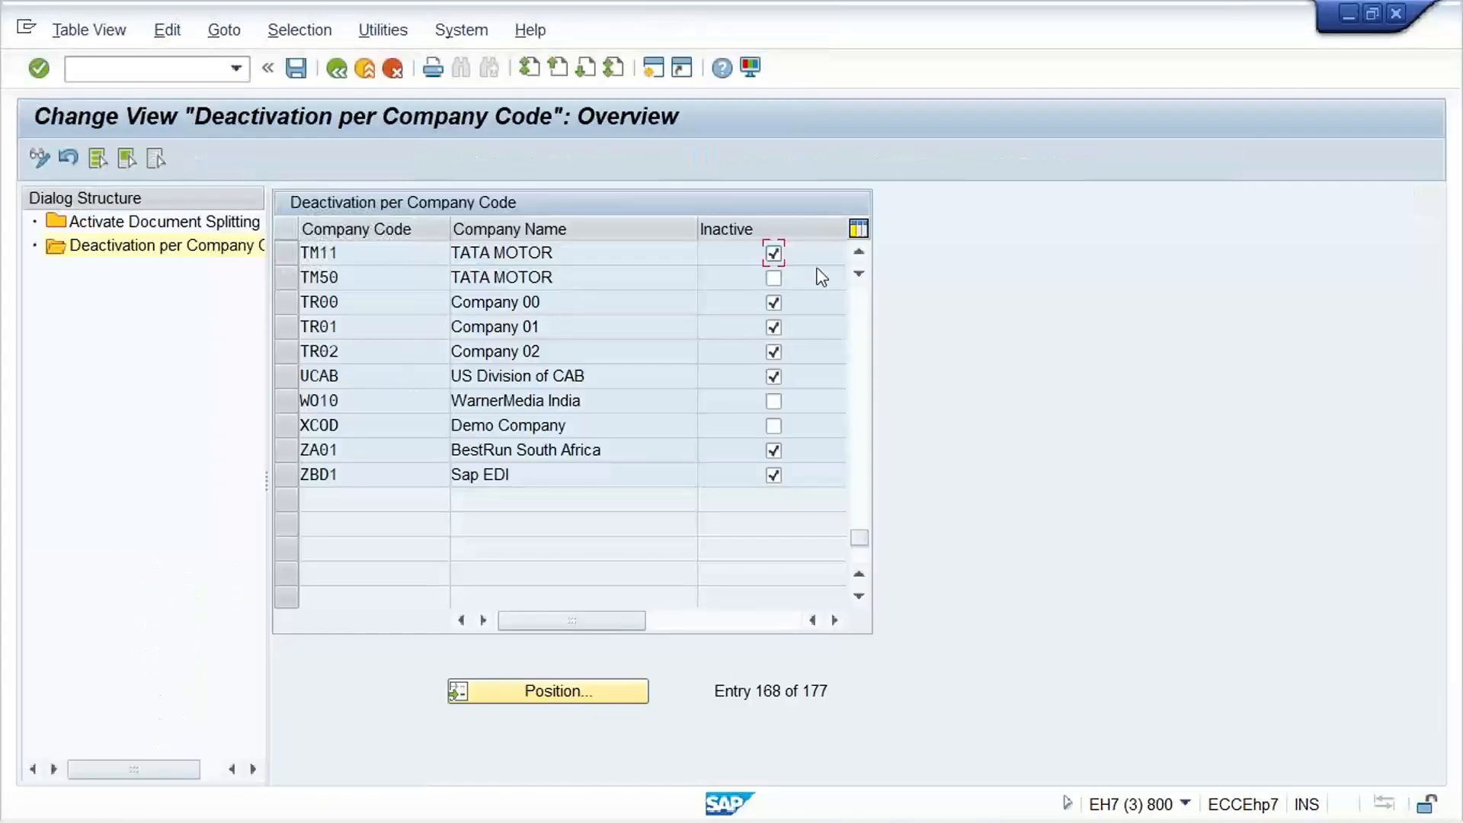
key("F3")
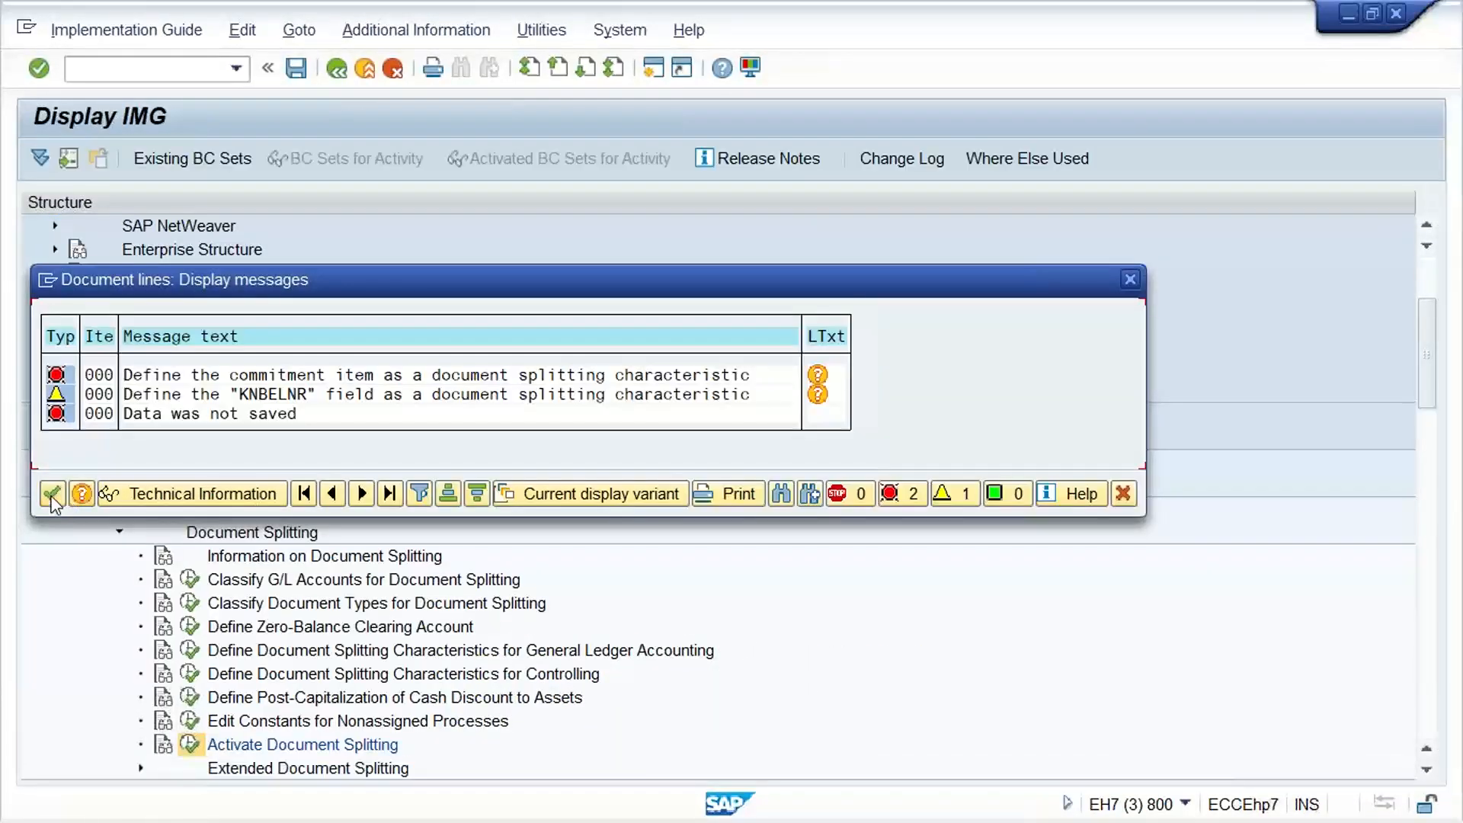
left_click(53, 495)
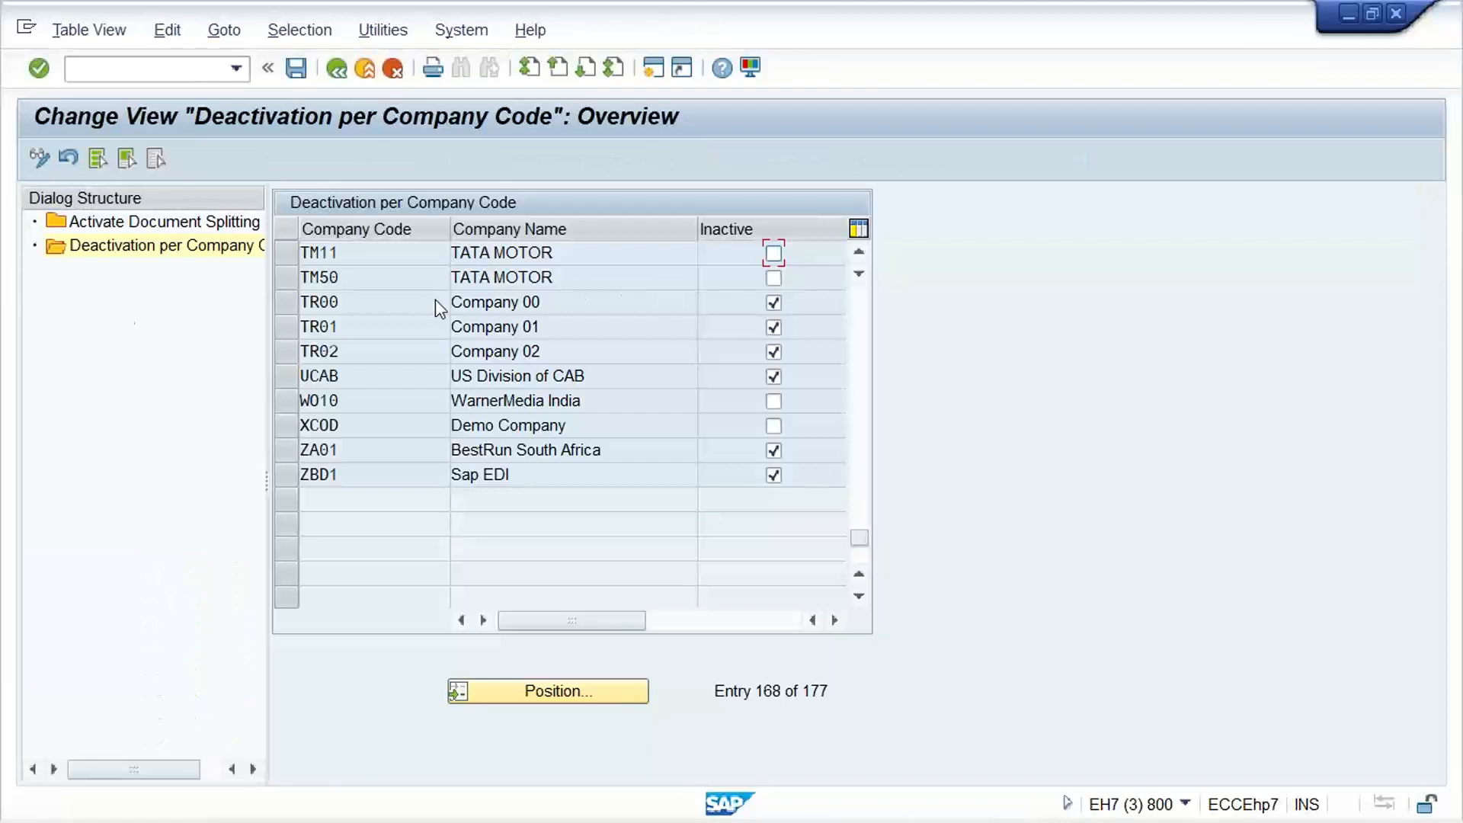
Turn off Document Splitting in the Activate Document Splitting details and save it with the proposed Customizing request
left_click(206, 221)
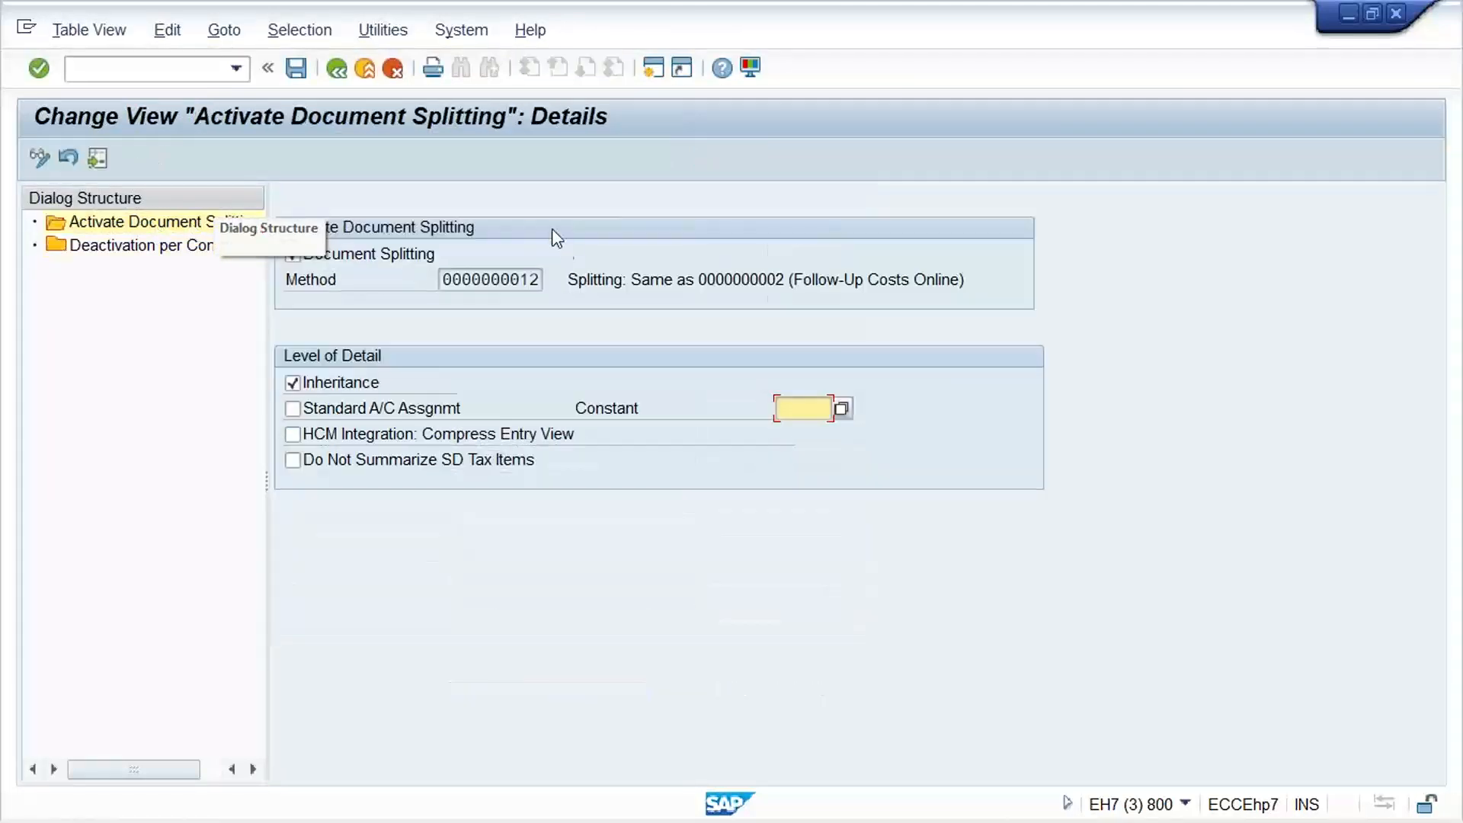
left_click(361, 260)
key("ctrl+s")
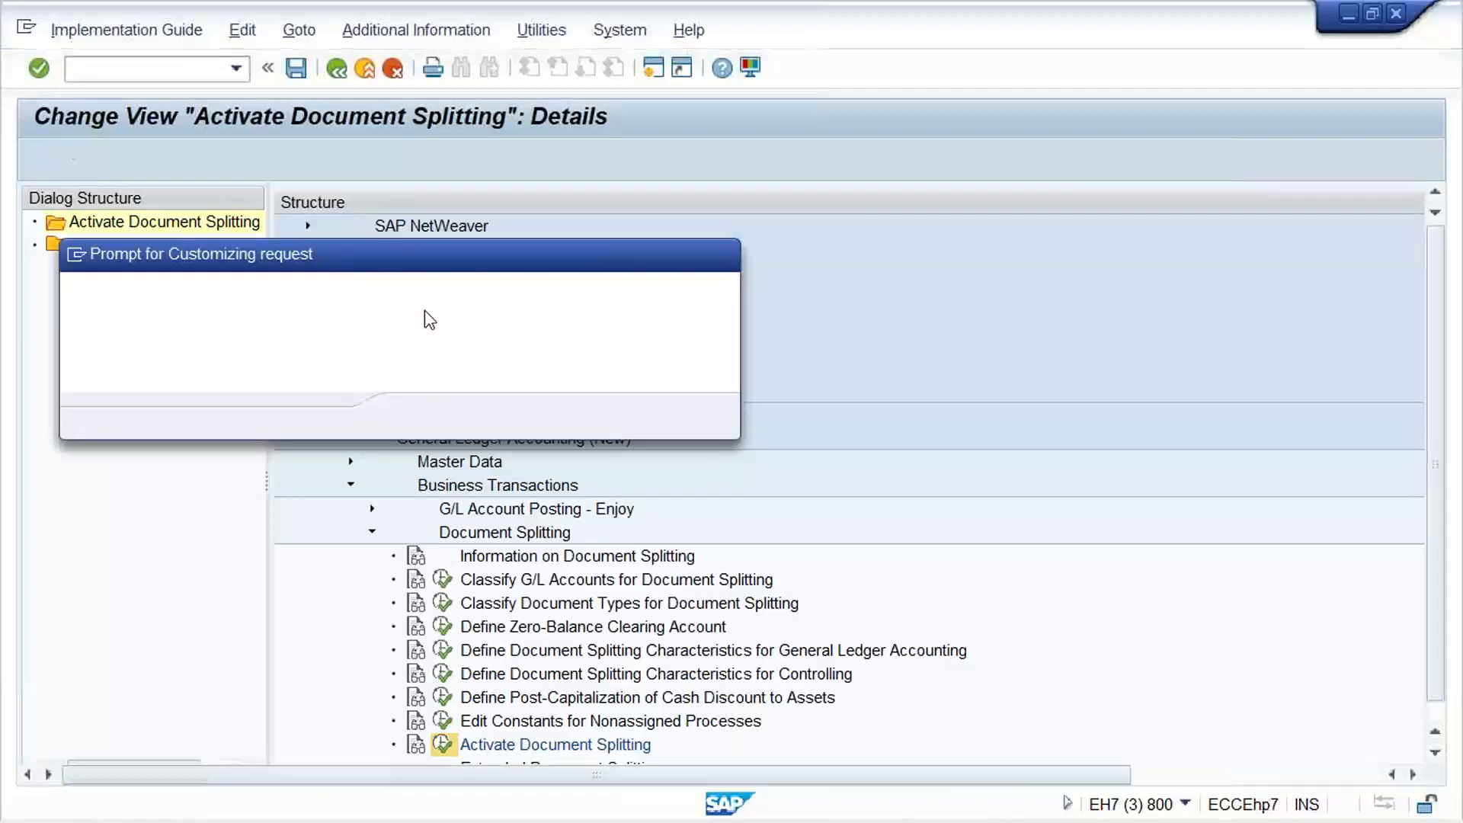
key("Return")
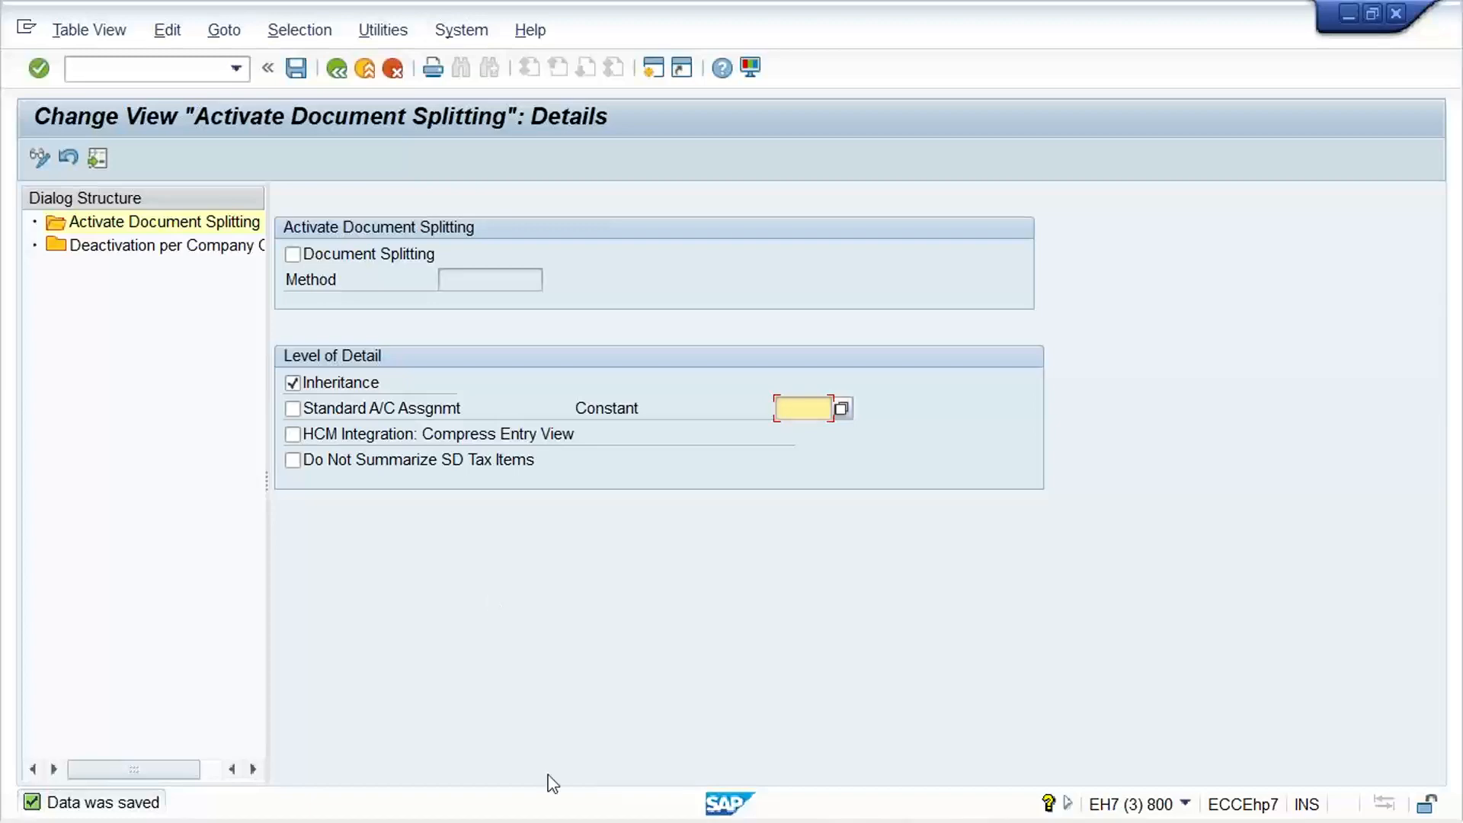
Return to the G/L document session for TM11 and restart transaction FB50 with /NFB50
mouse_move(756, 762)
mouse_move(807, 796)
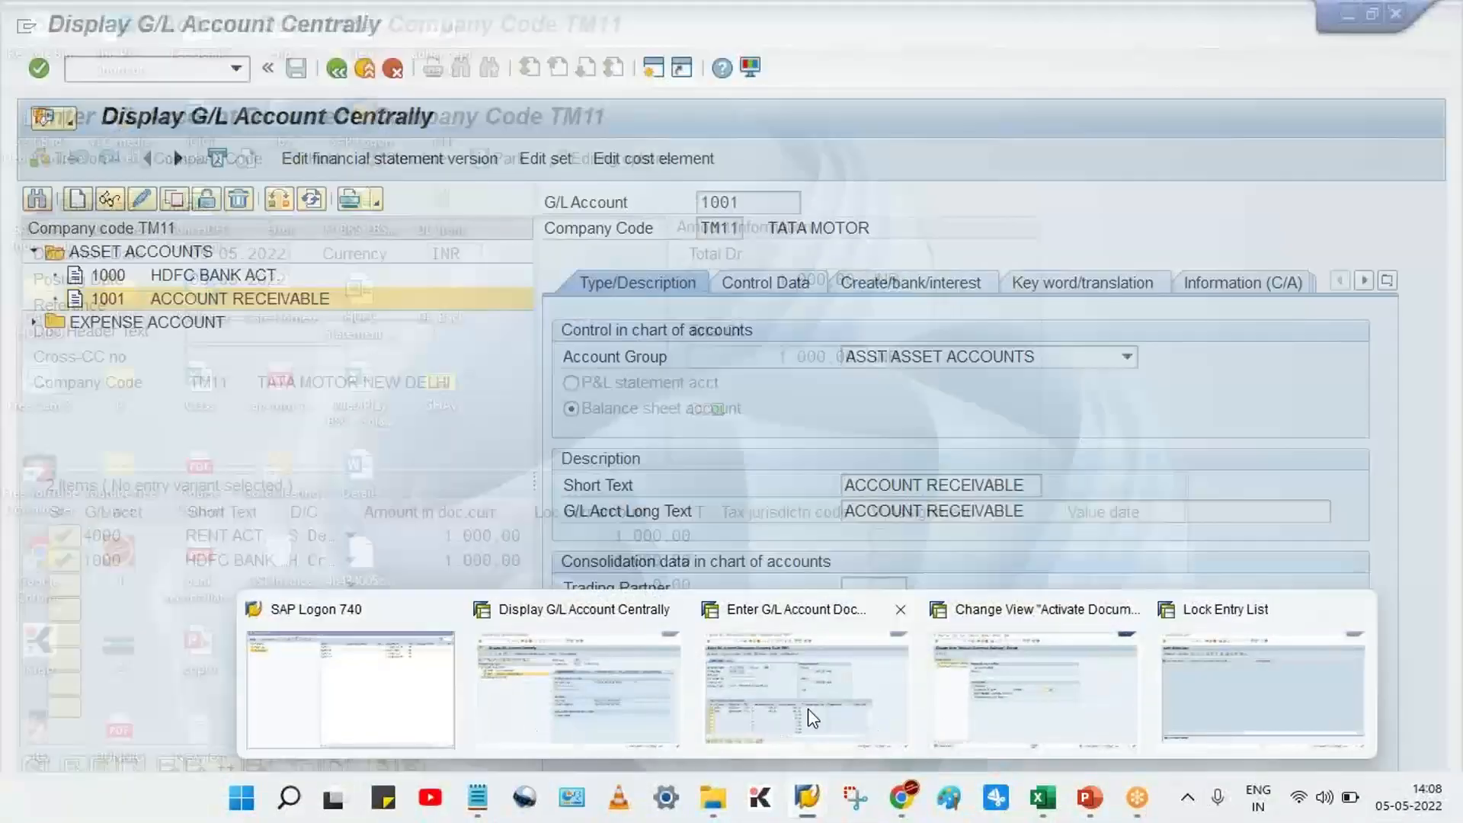
left_click(838, 731)
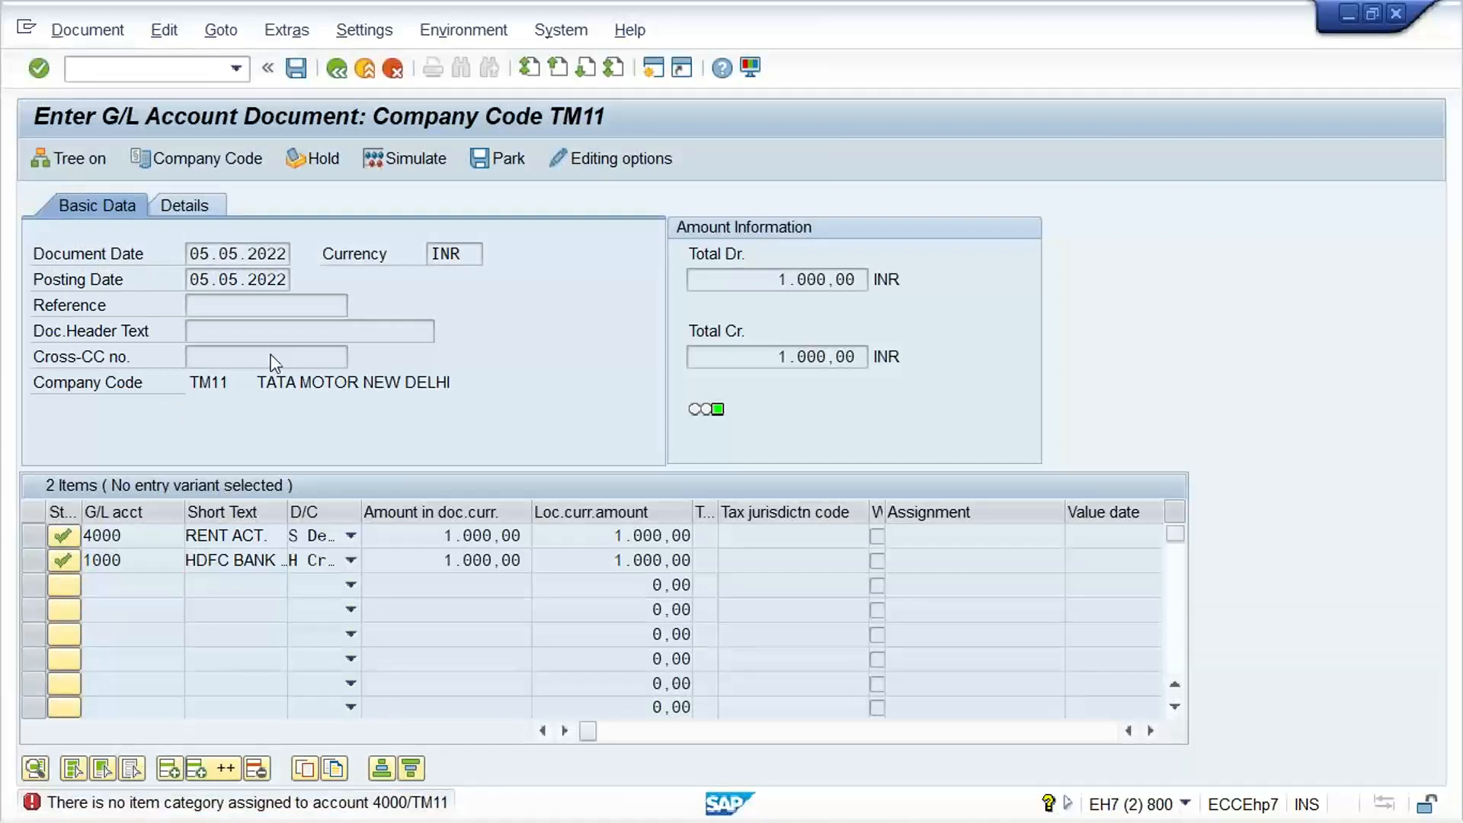
left_click(235, 69)
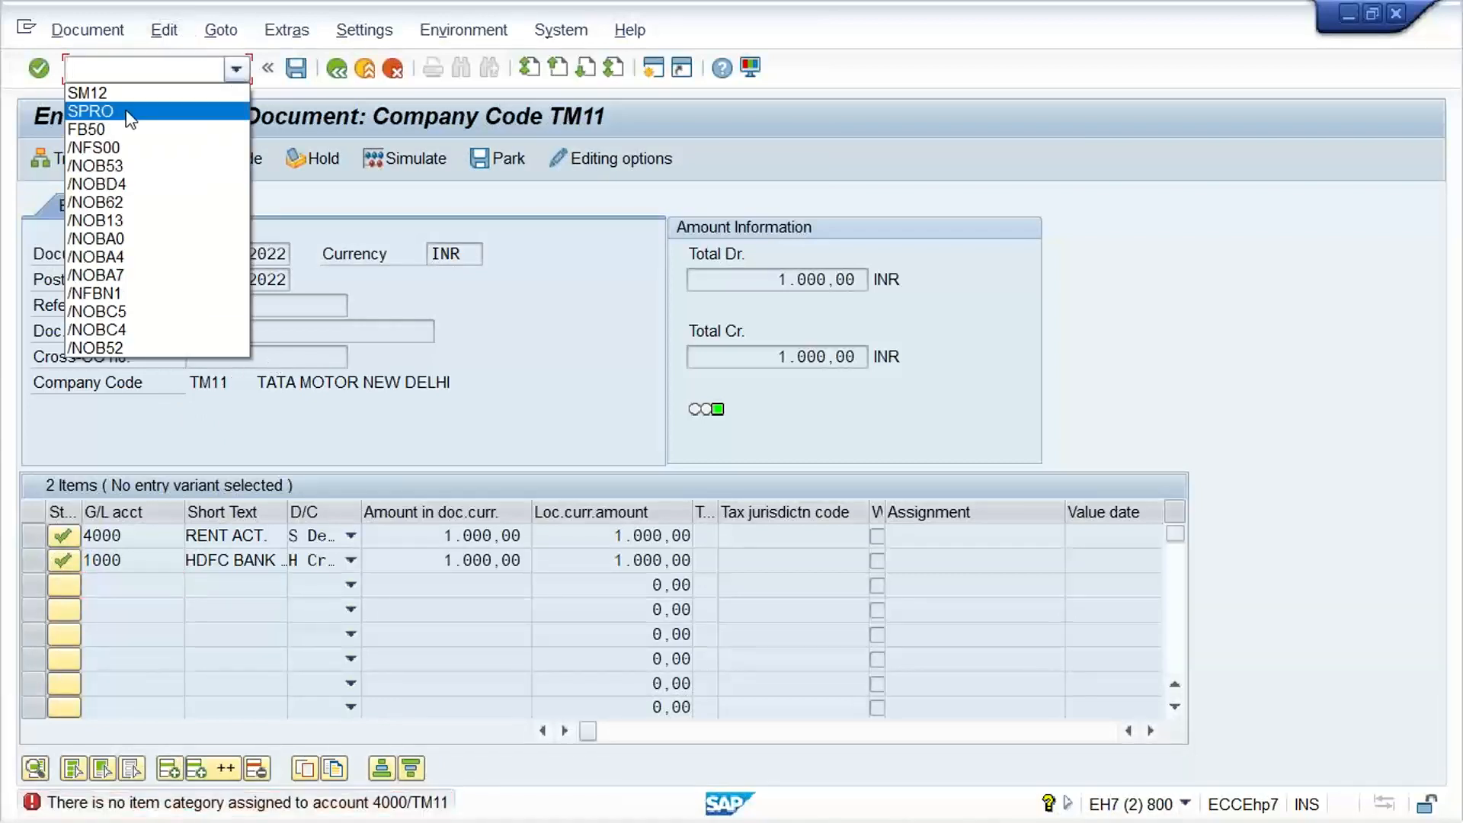
left_click(118, 133)
key("Home")
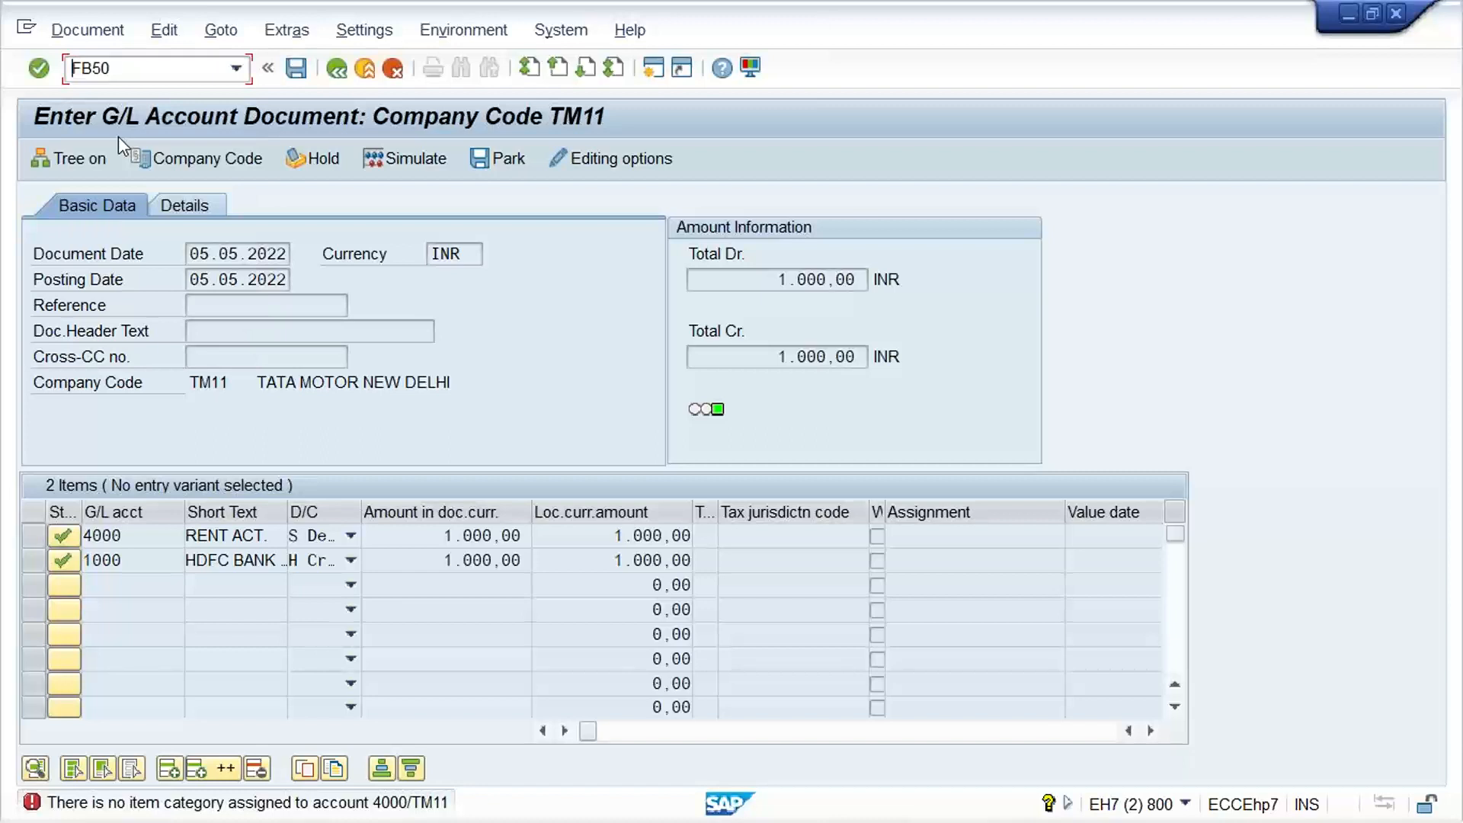
type("/N")
key("Return")
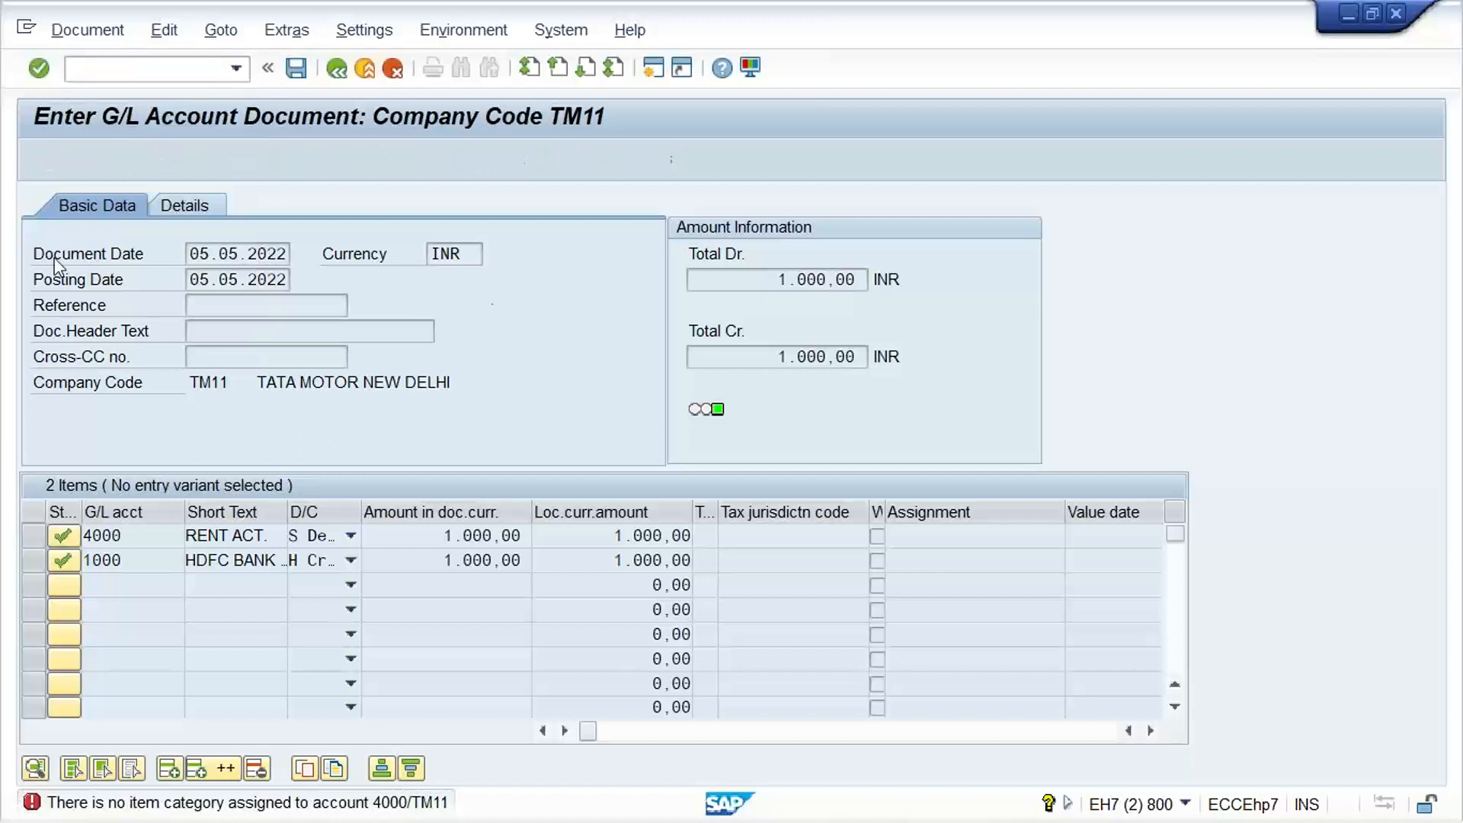
Date the G/L document 05.05.2022 and enter G/L accounts 4000 and 1000 in the first two item lines
left_click(256, 264)
left_click(236, 277)
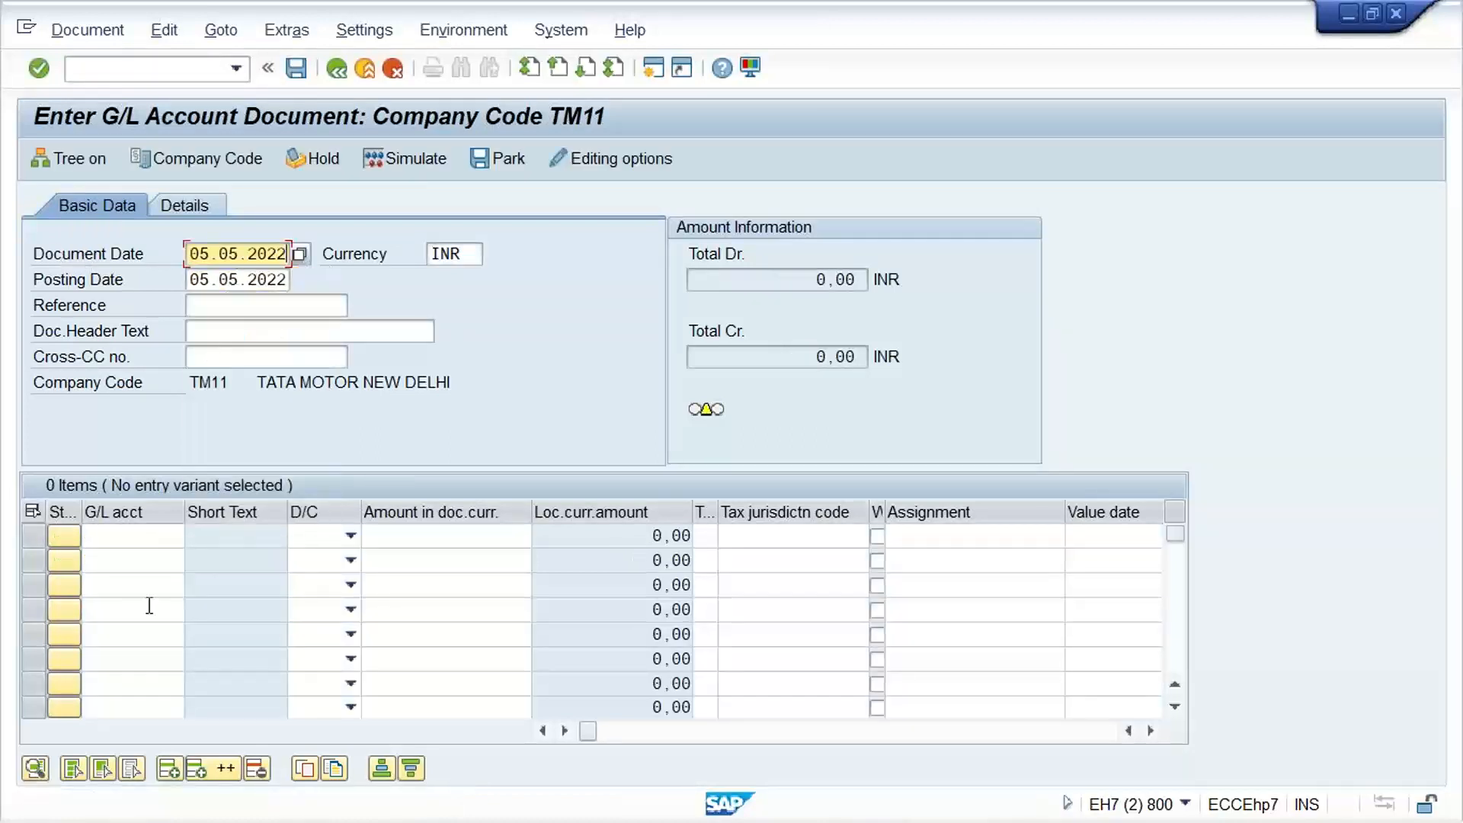
left_click(113, 522)
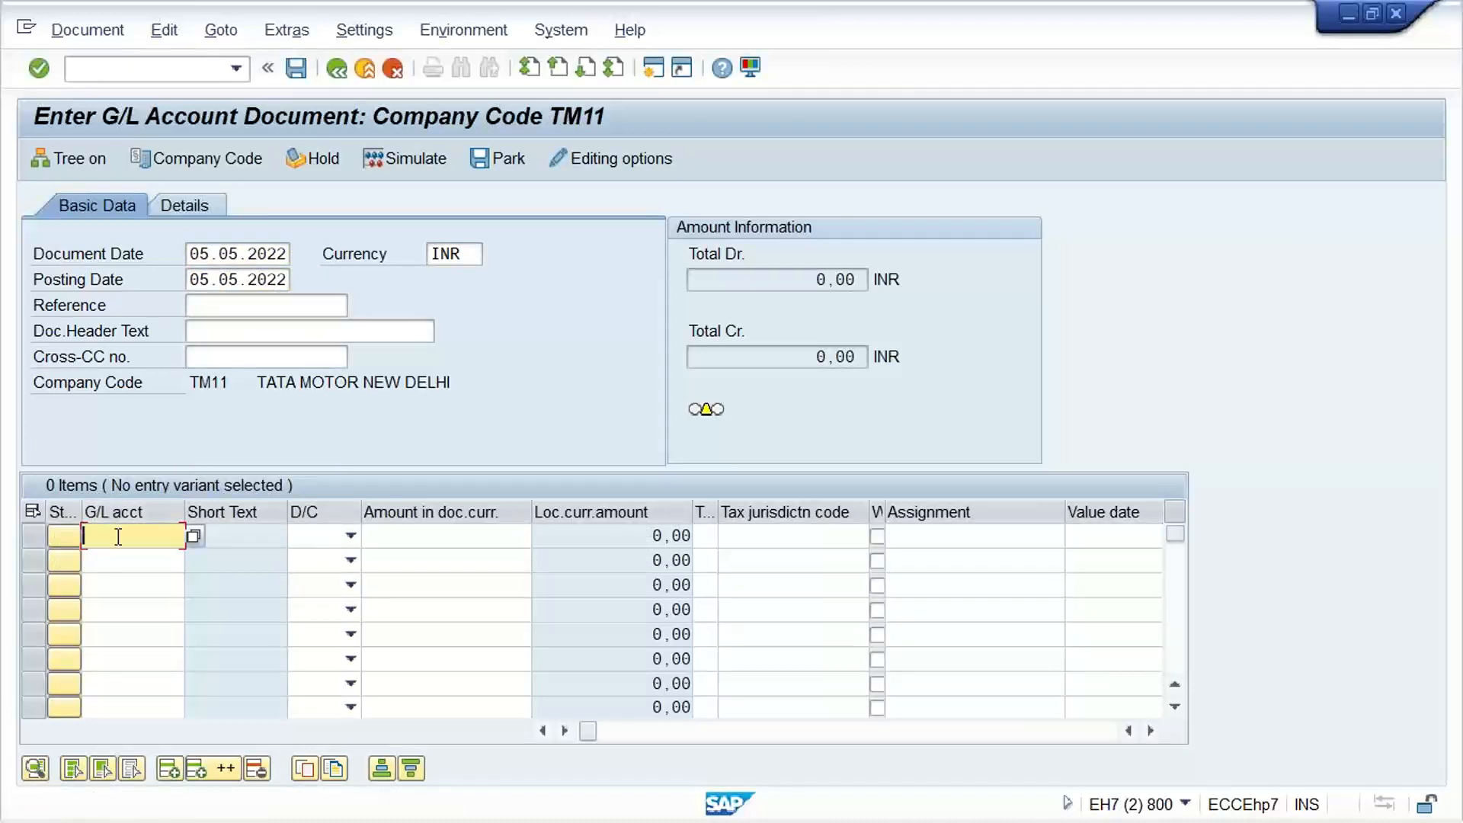
left_click(116, 536)
left_click(131, 577)
left_click(117, 560)
left_click(105, 293)
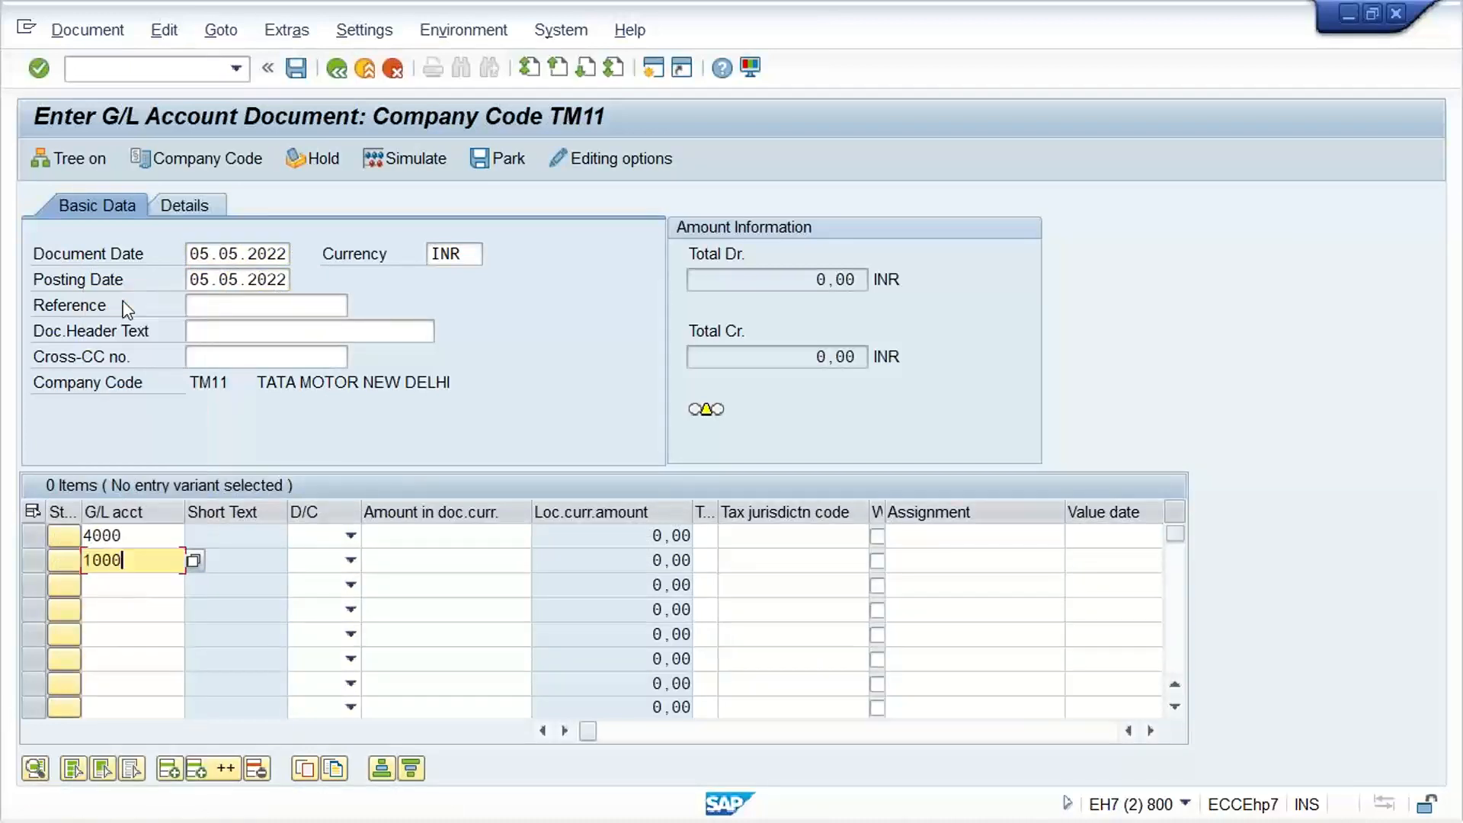
Mark the account 4000 line as S Debit and the account 1000 line as H Credit
left_click(299, 538)
left_click(301, 541)
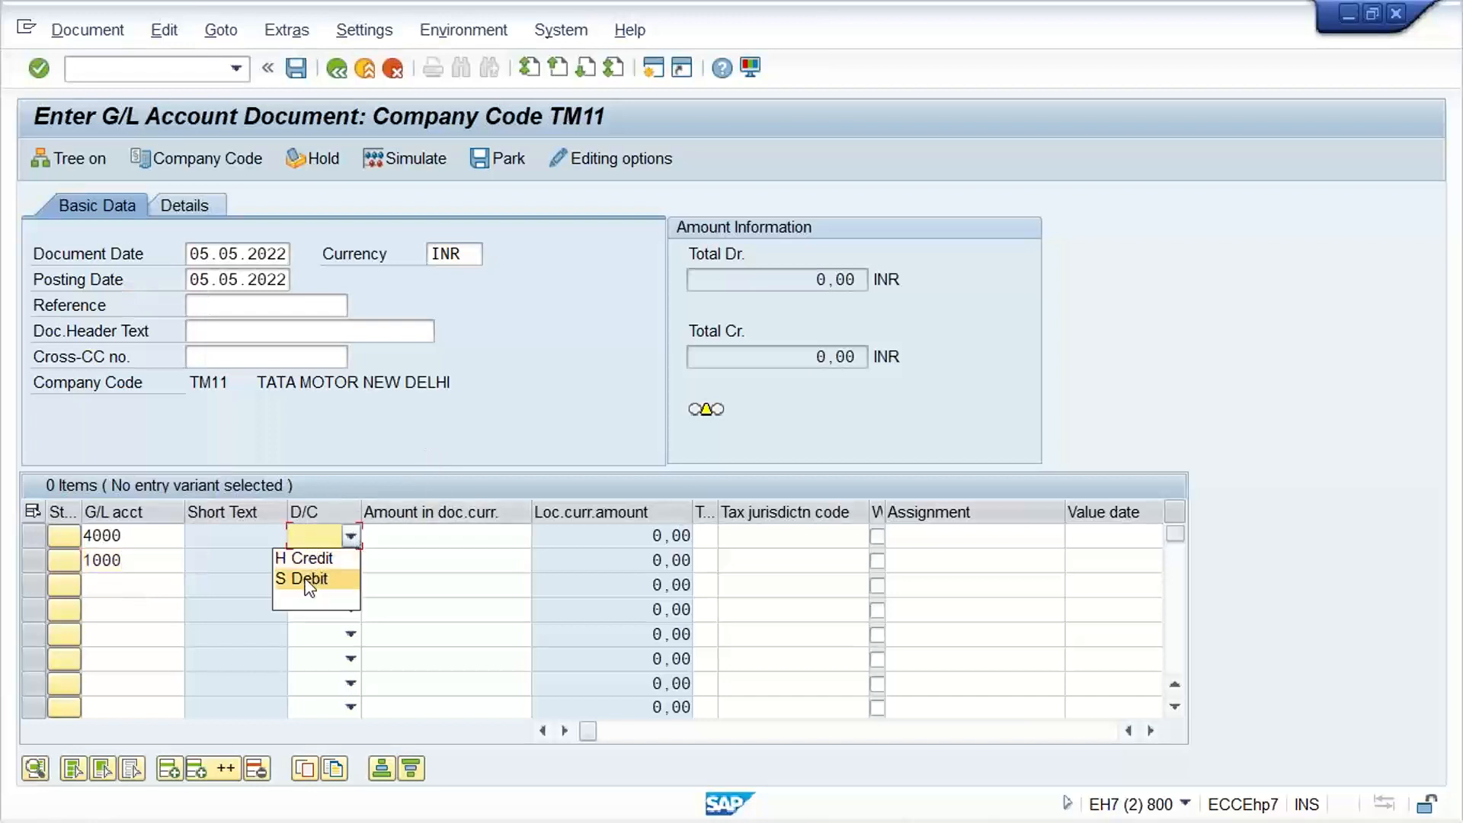
left_click(308, 585)
left_click(308, 561)
left_click(323, 583)
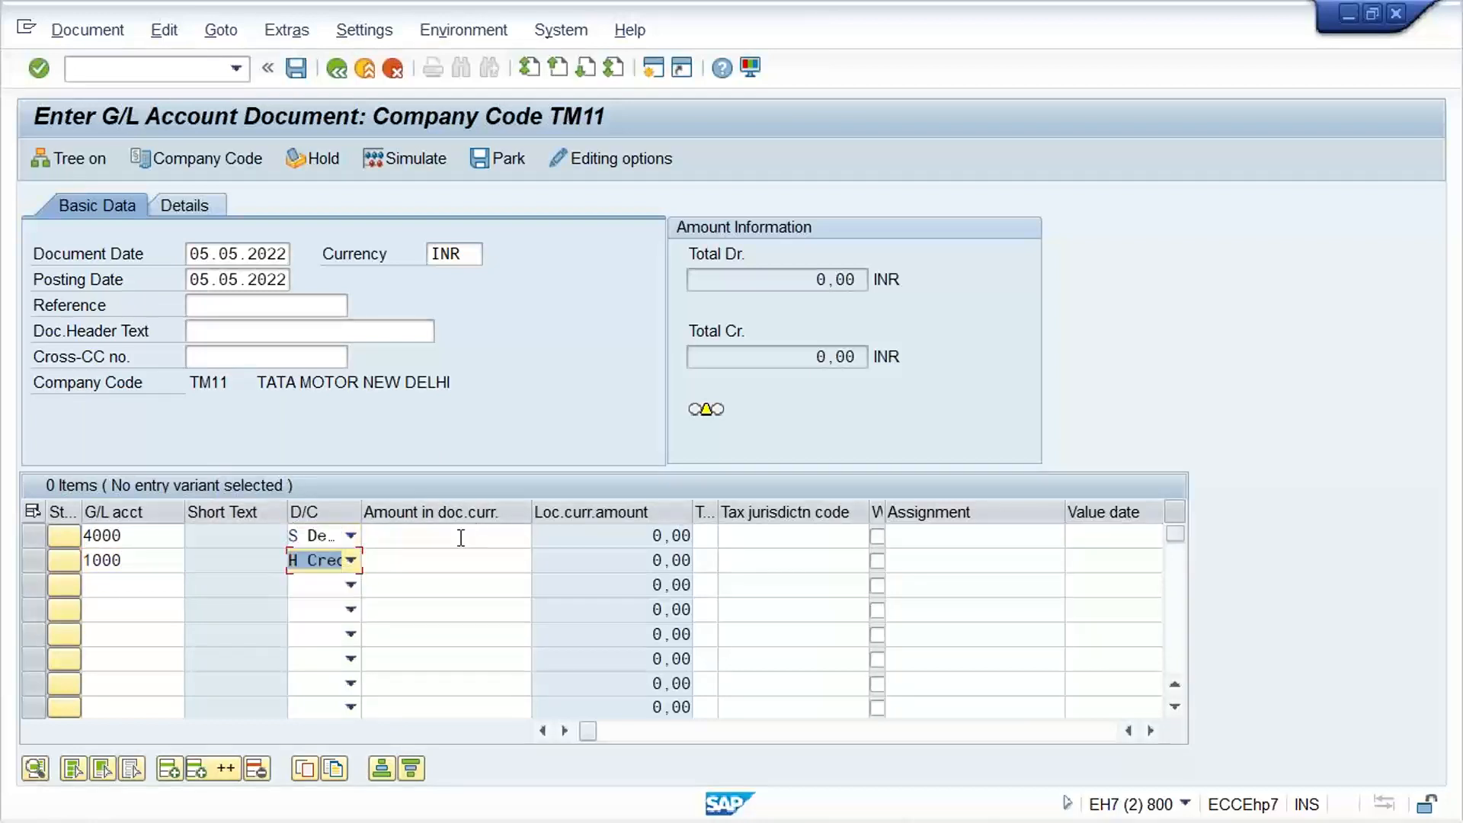
Enter an amount of 1000 on both the debit and credit lines and post the G/L document
left_click(461, 538)
type("1000")
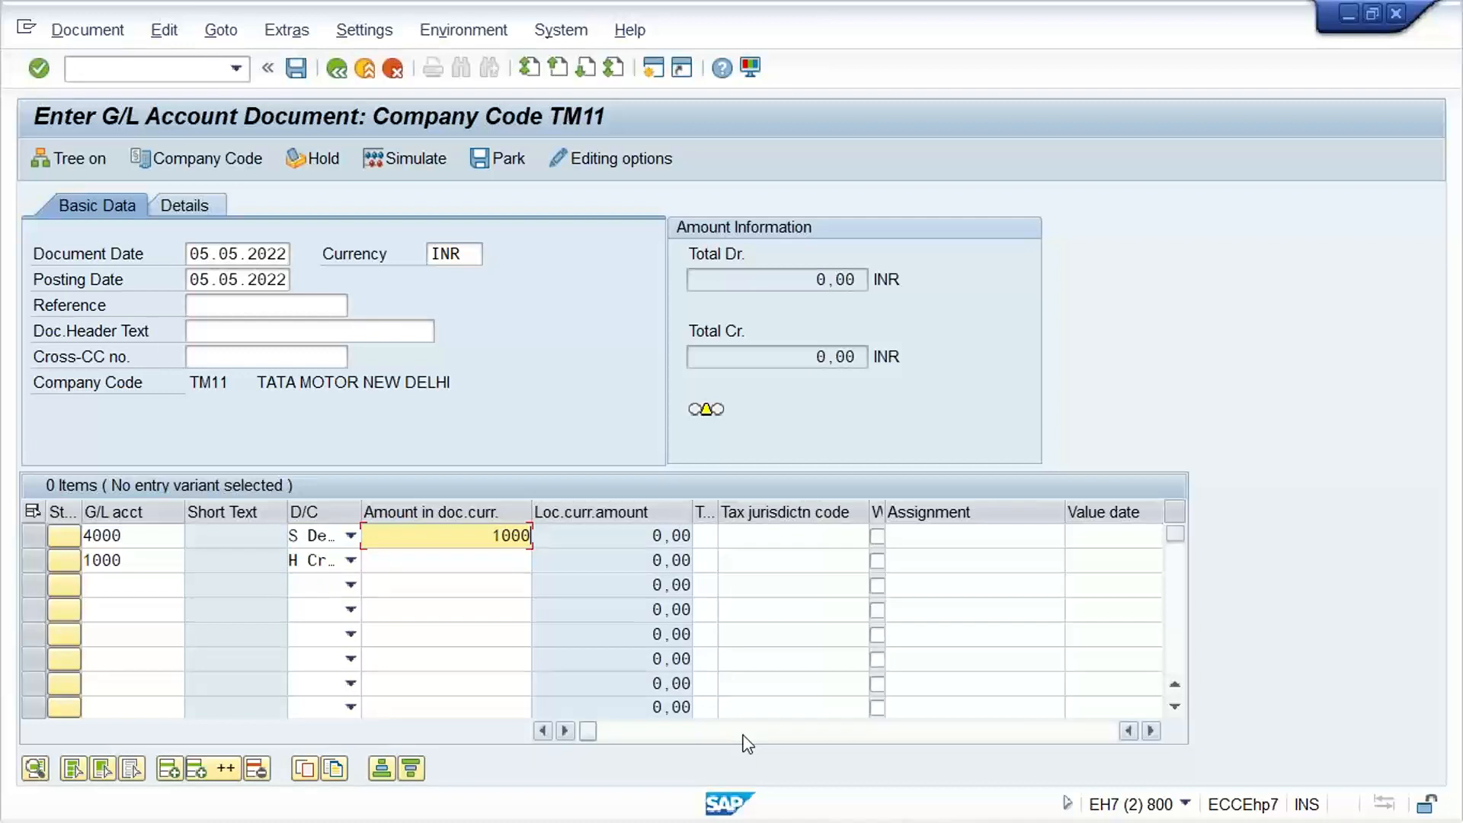
key("Down")
type("1000")
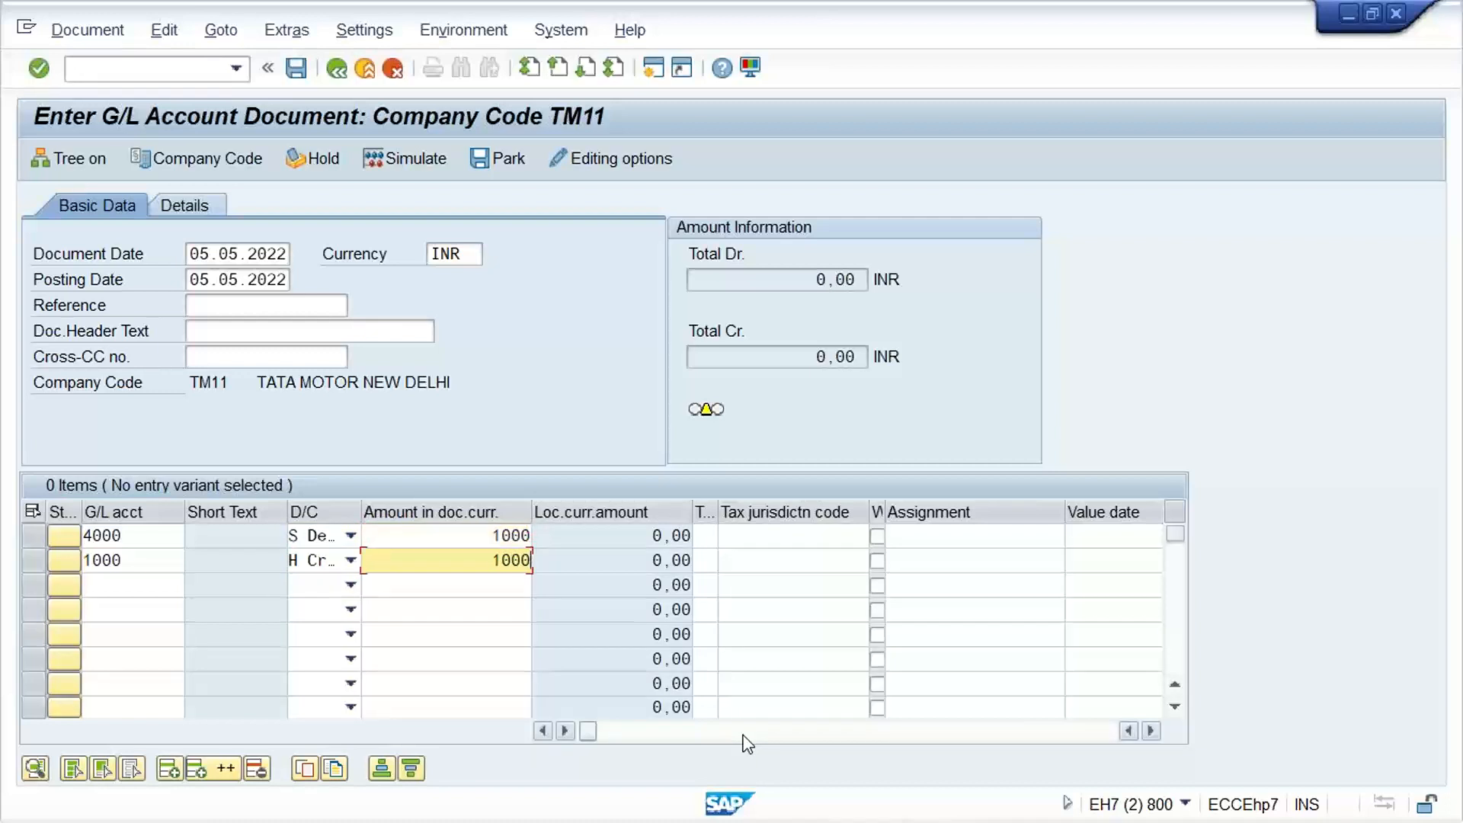
key("ctrl+s")
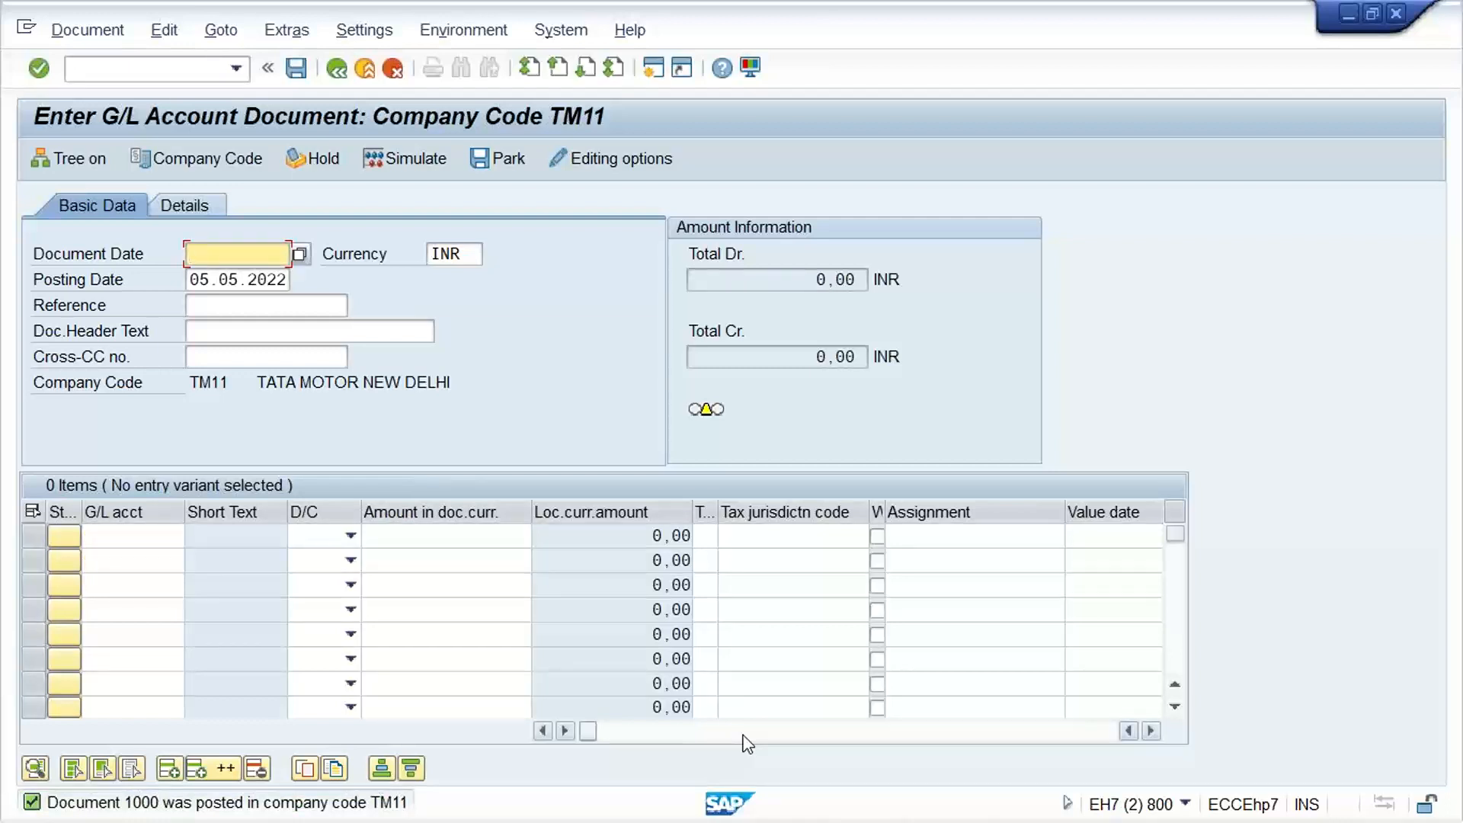
Open the Customer Account Groups overview with transaction /NOBD2
left_click(87, 70)
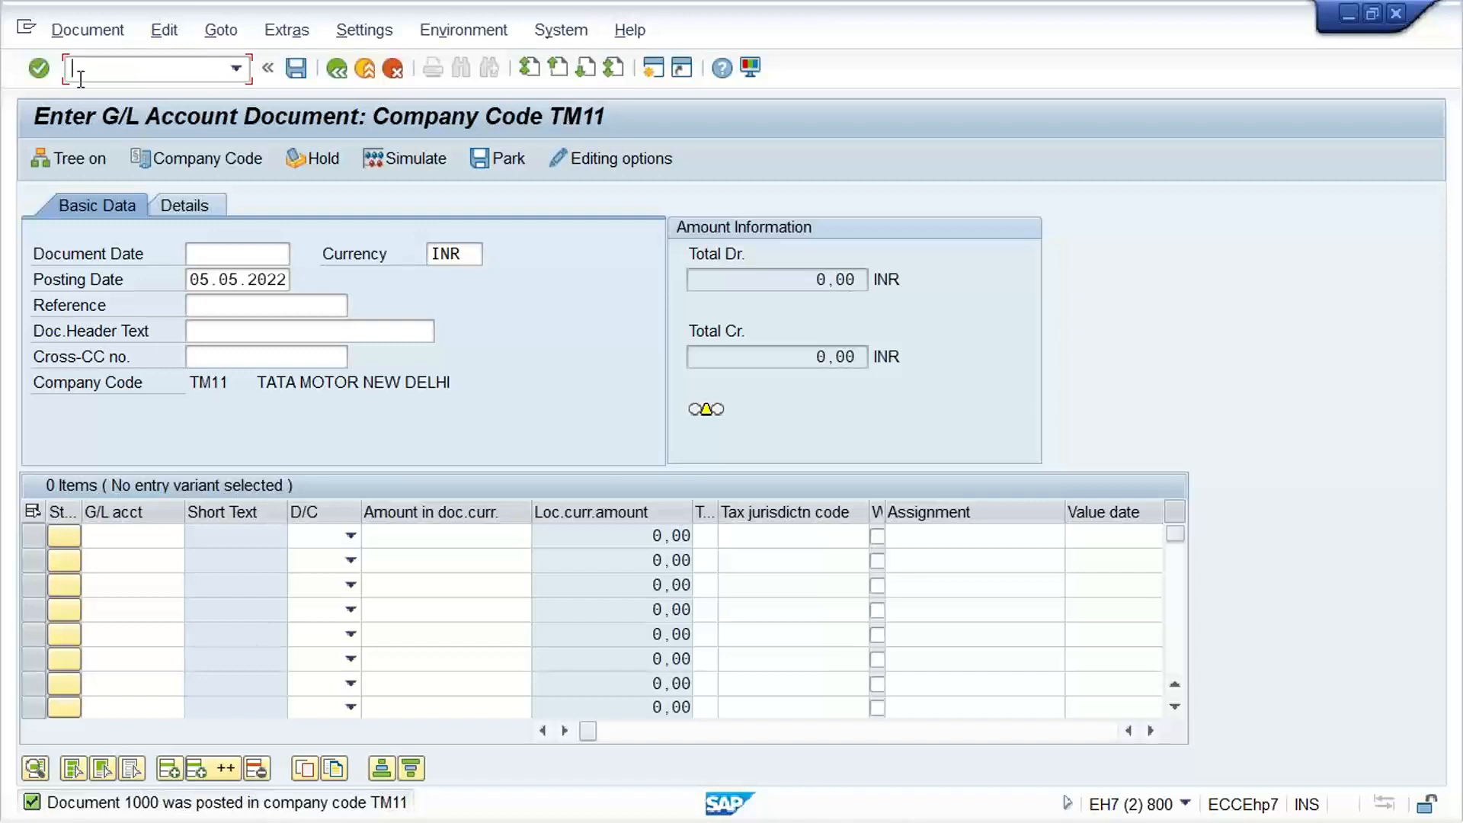
type("NOBD2")
key("Return")
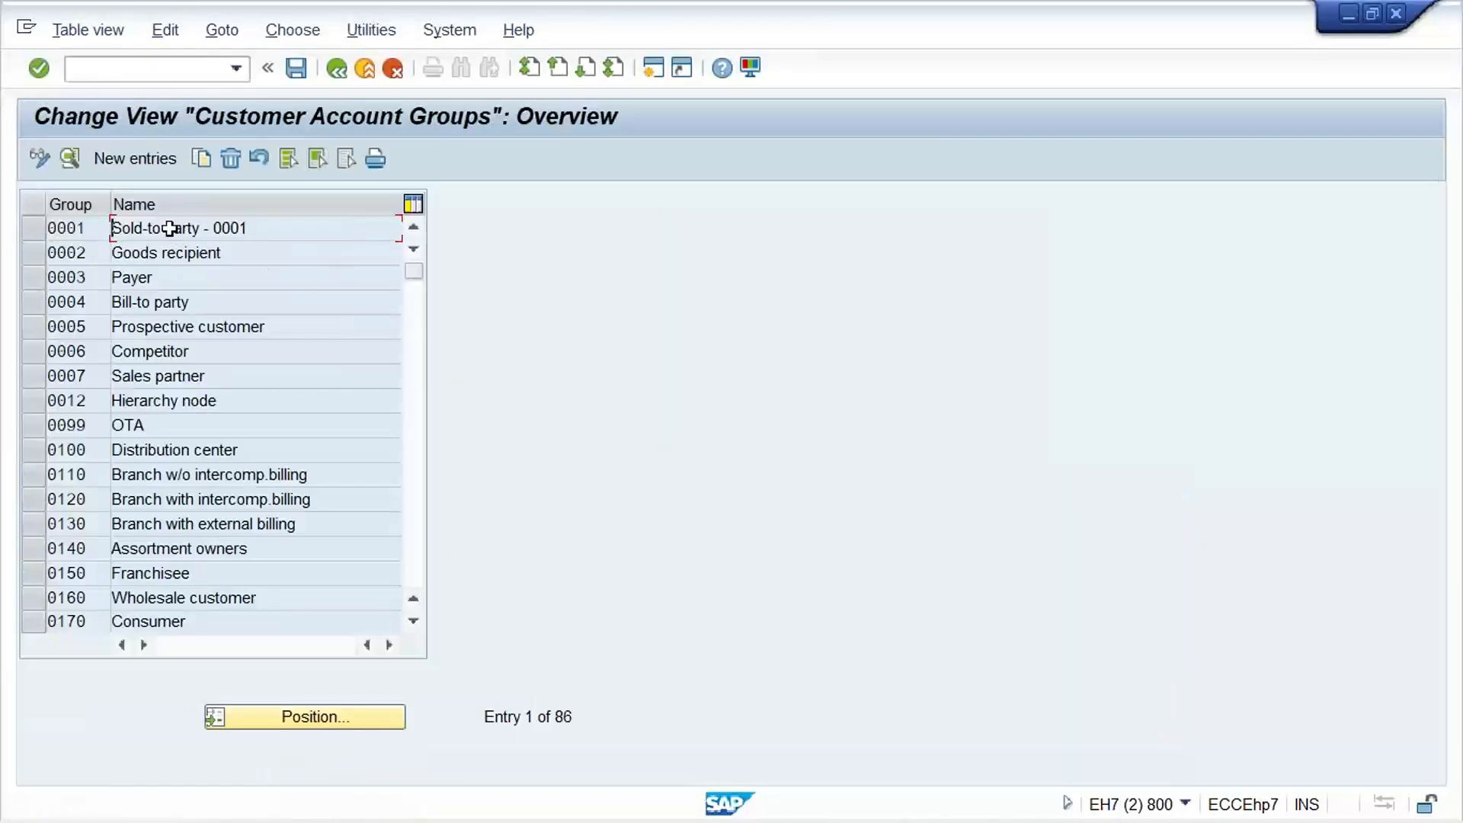
Create customer account group TM11 with the meaning TATA MOTOR and save it with the proposed Customizing request
left_click(151, 171)
type("TM")
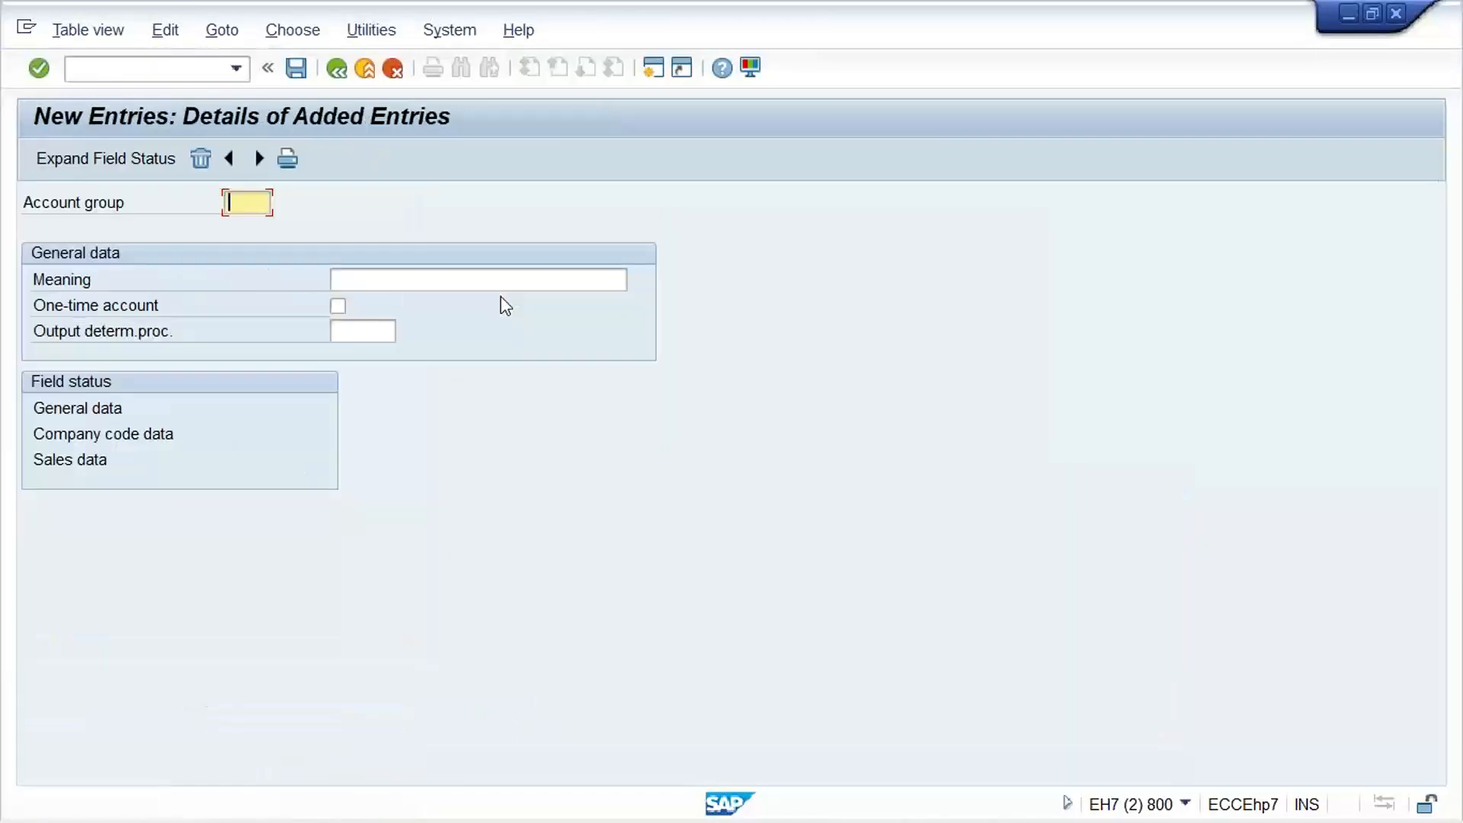
type("11")
key("Tab")
type("TATA MOTOR")
key("Down")
key("Return")
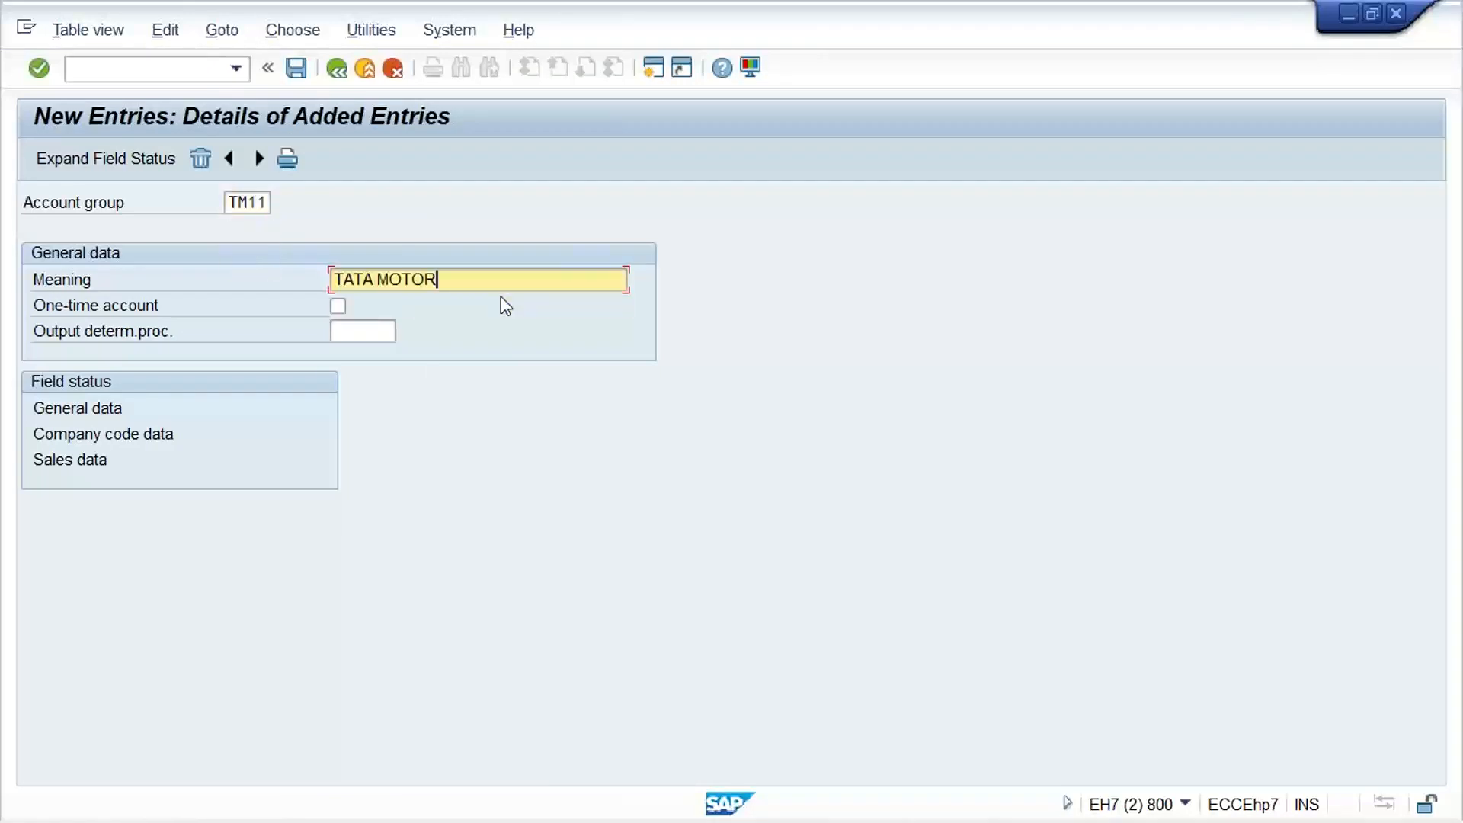
key("ctrl+s")
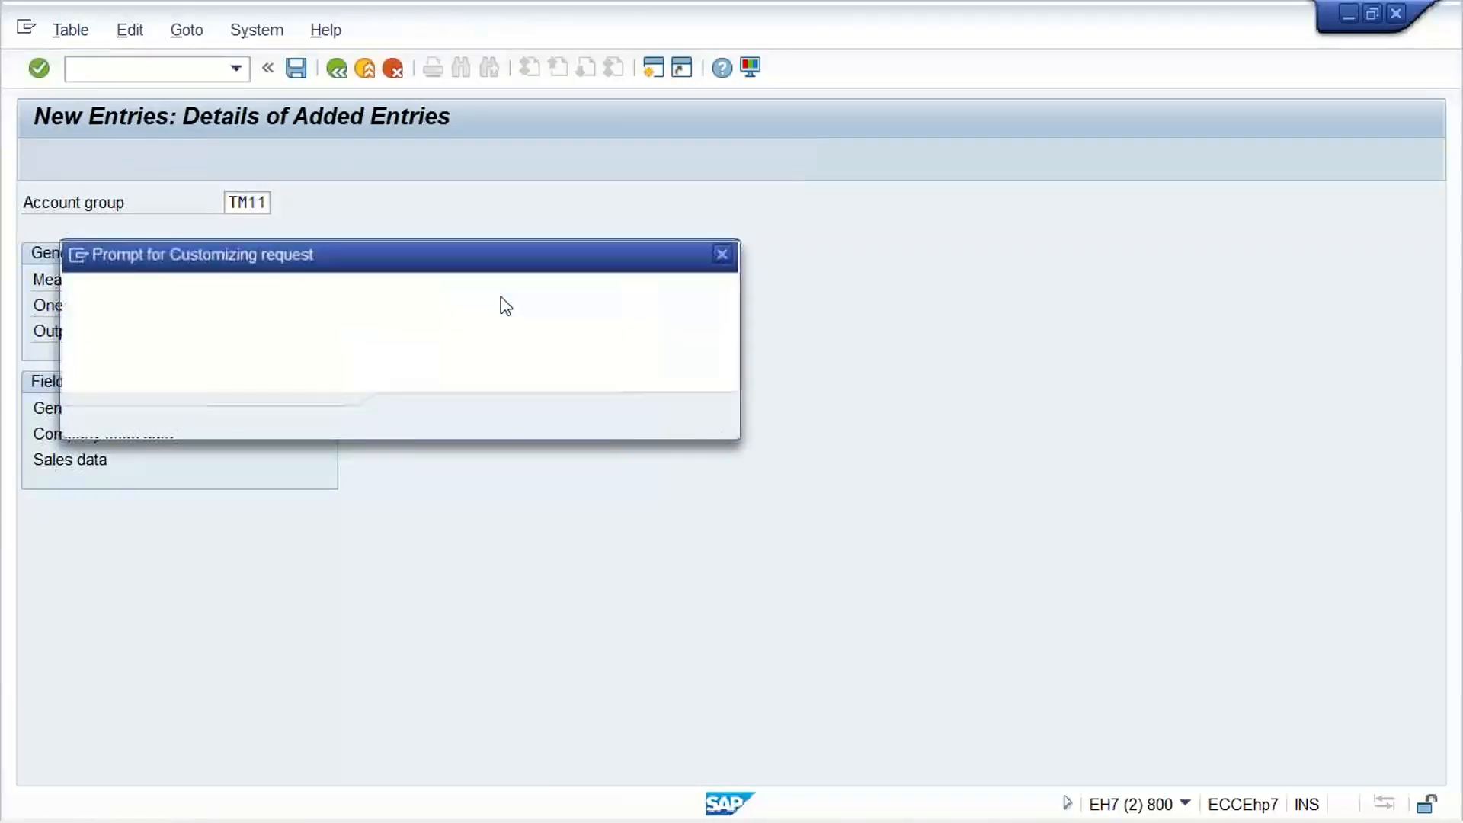
key("Return")
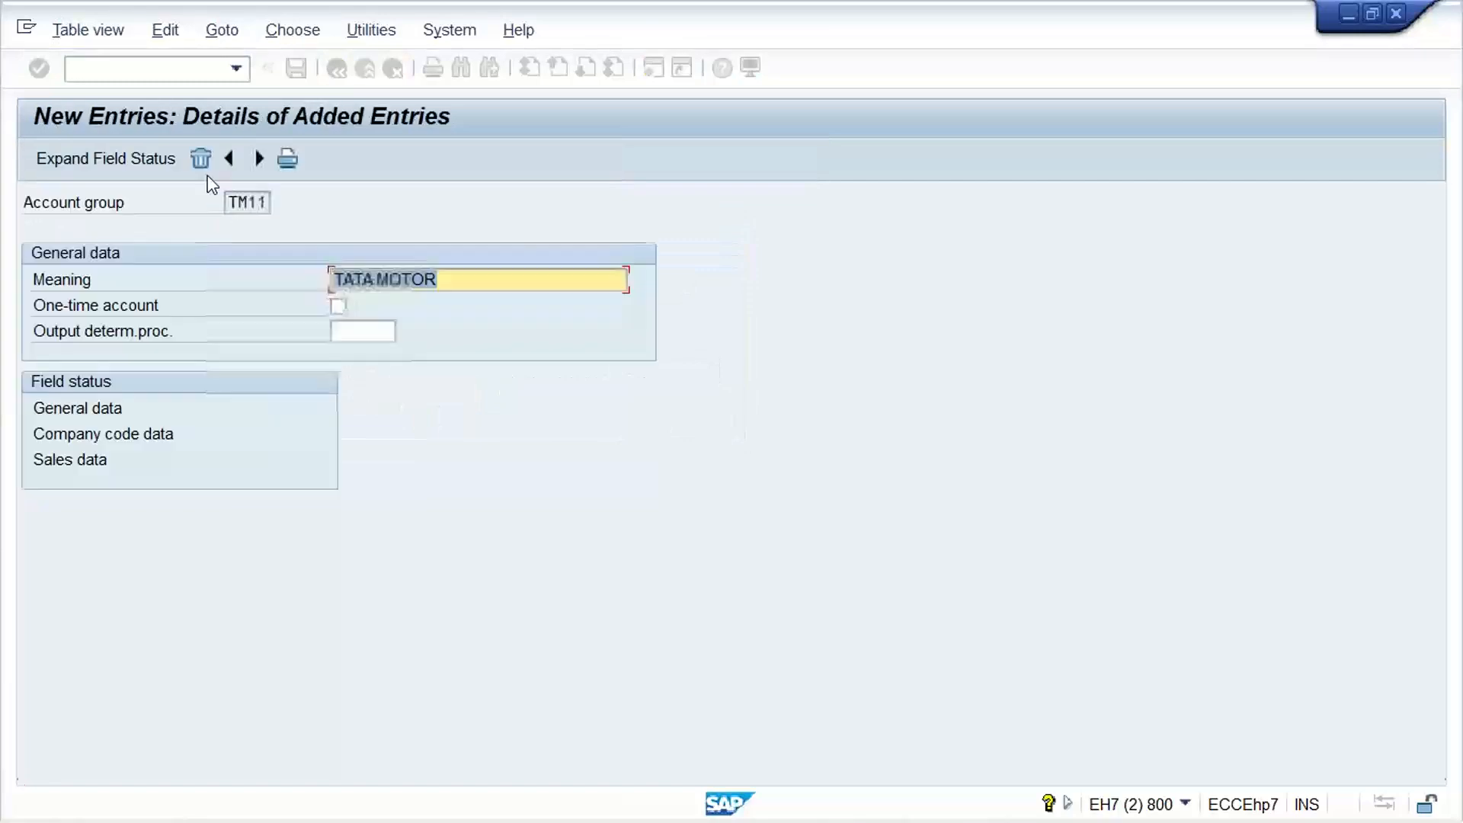
Go to the customer number range maintenance transaction and open its intervals for changing
left_click(161, 69)
type("/N")
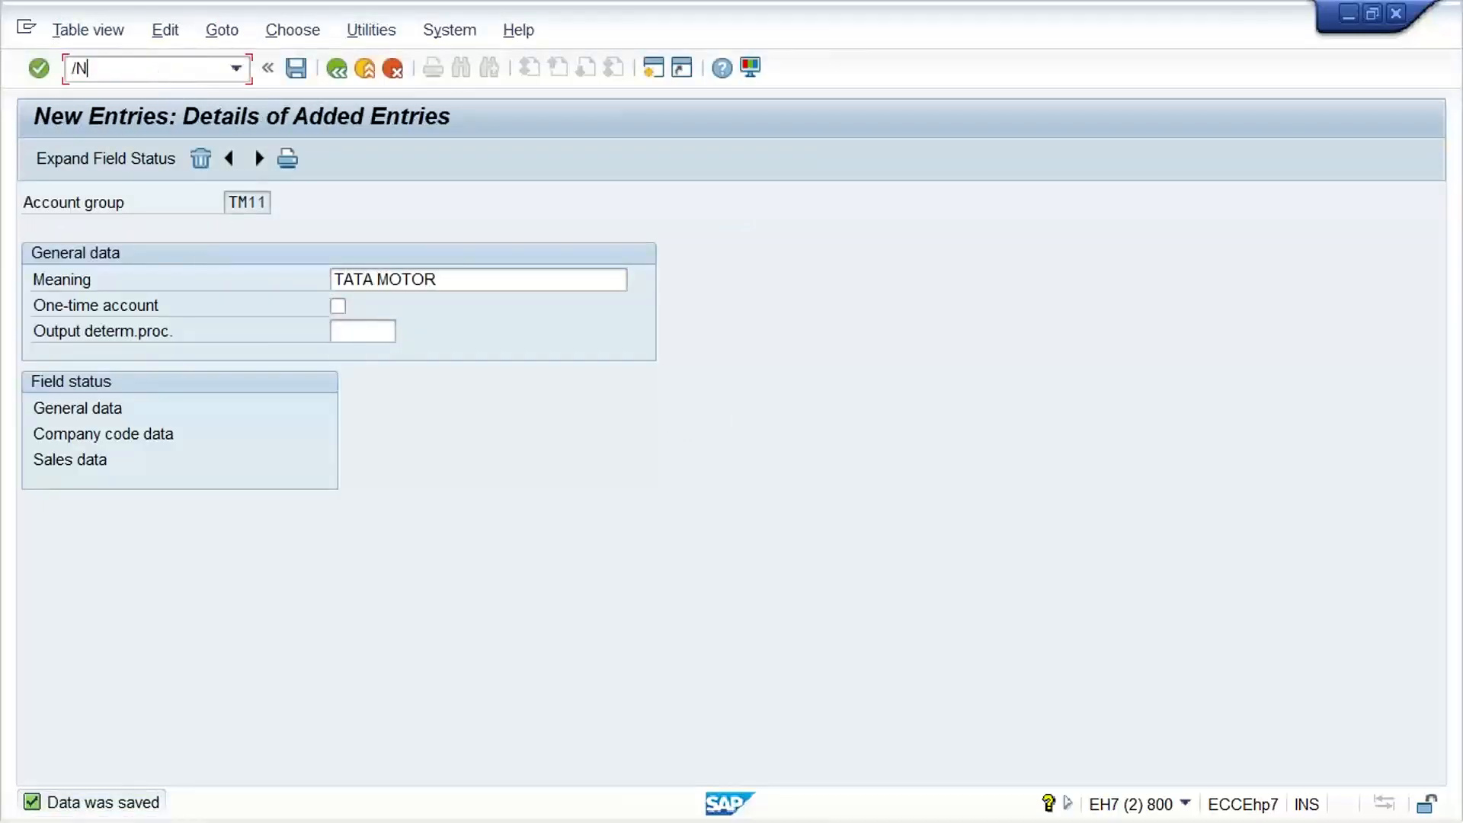
type("FB")
key("BackSpace")
key("BackSpace")
key("Return")
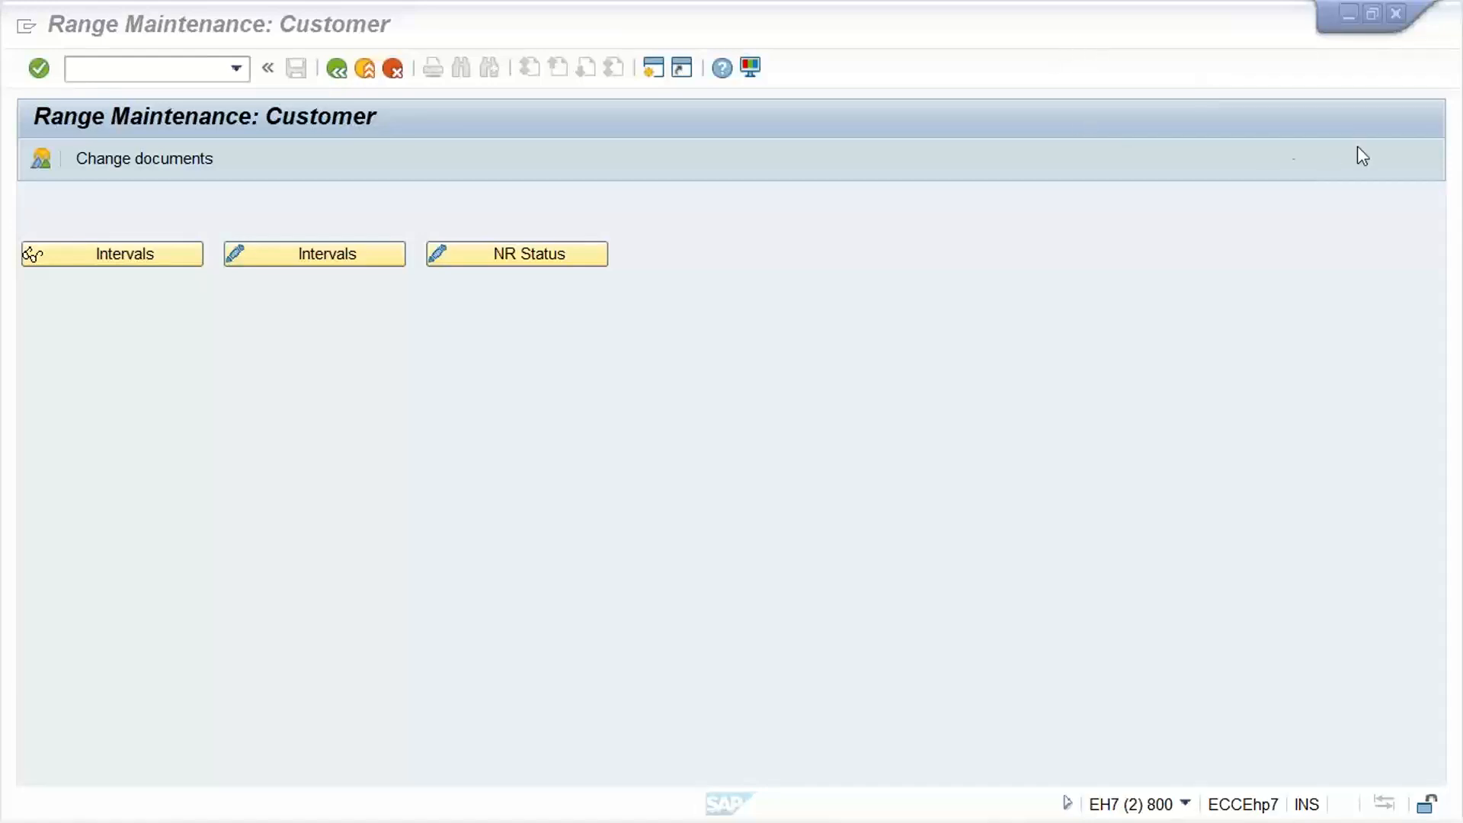
left_click(1006, 296)
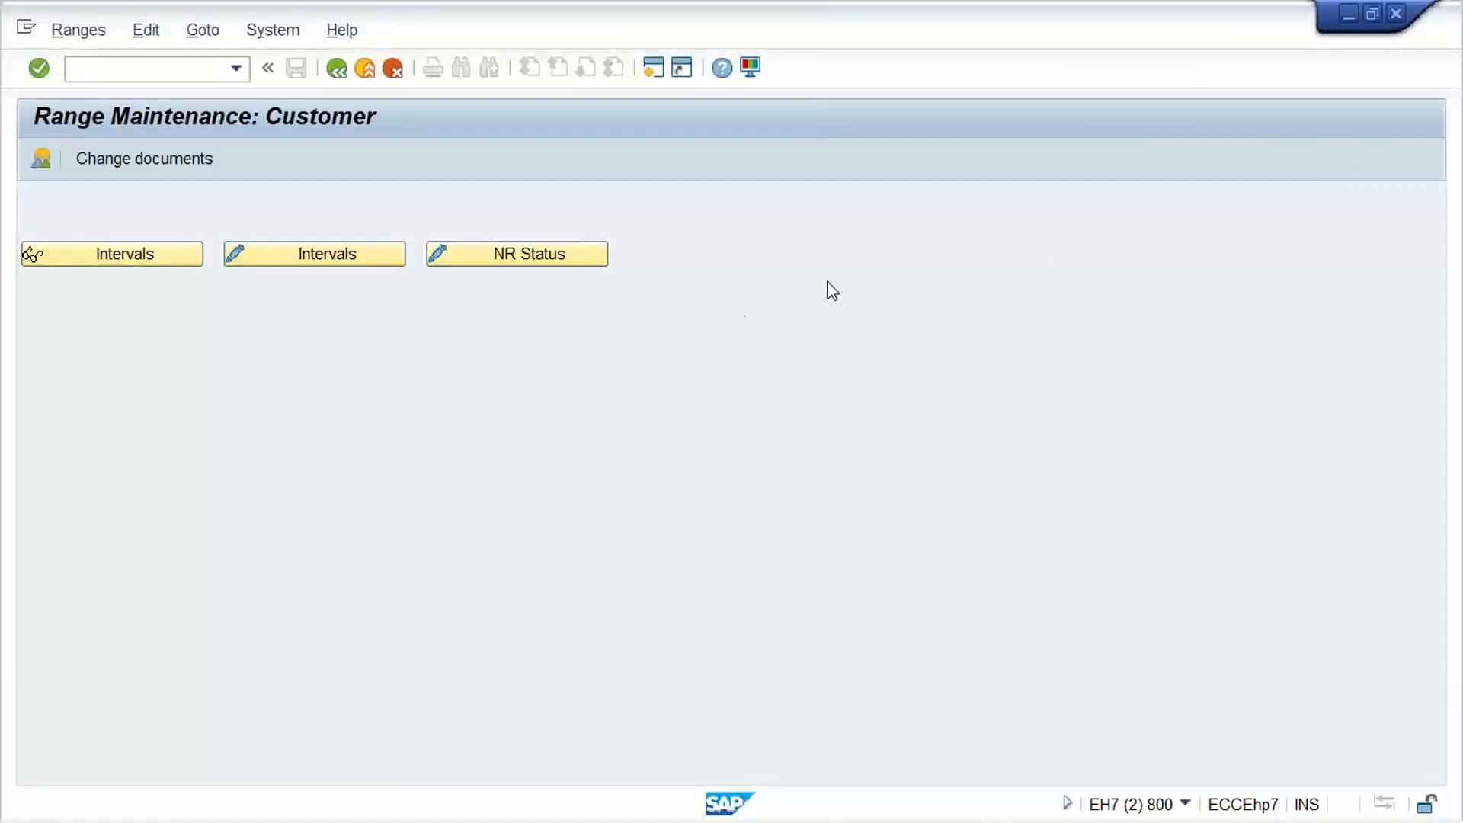
left_click(245, 259)
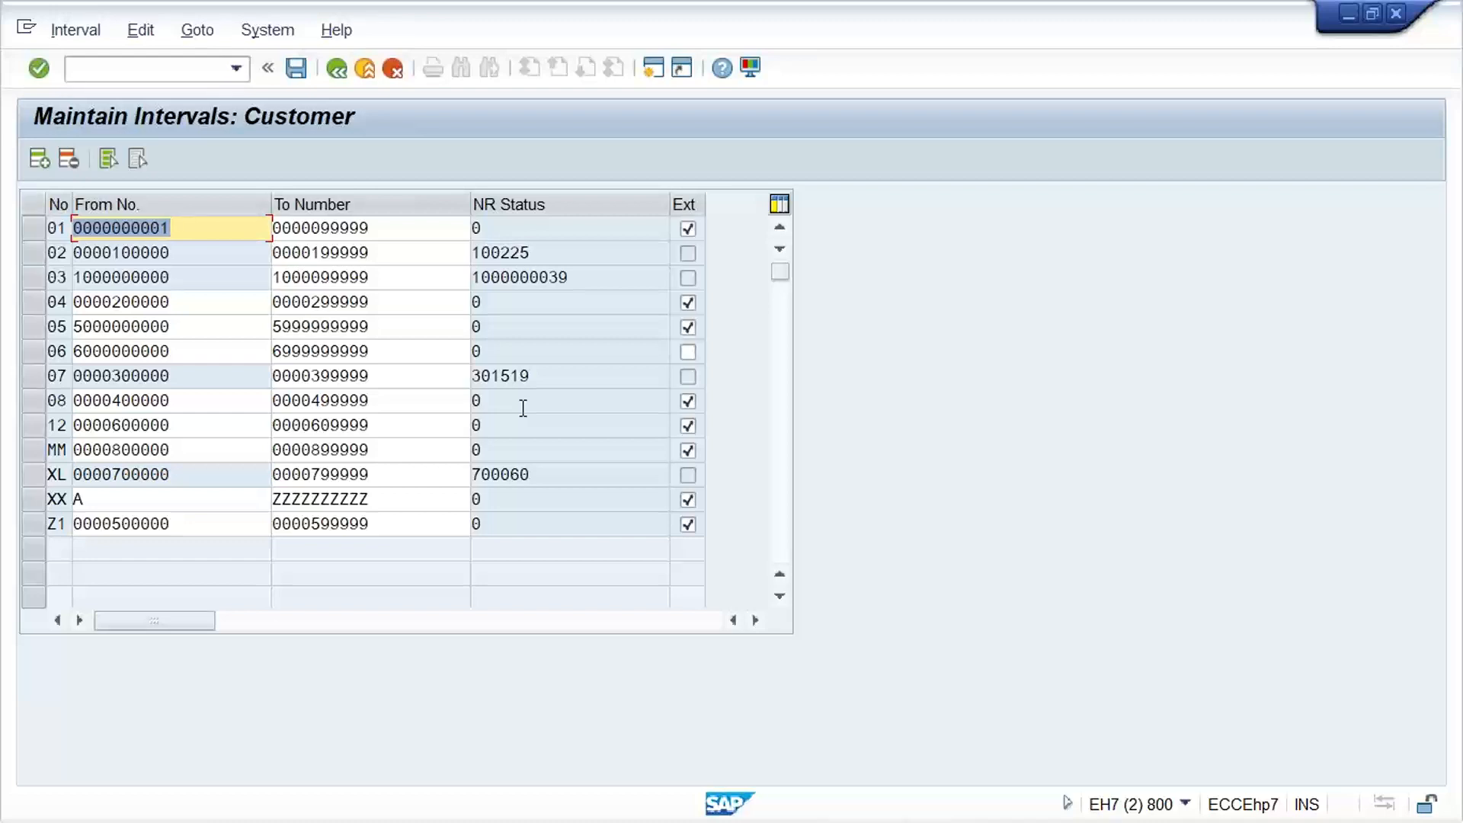
left_click(221, 229)
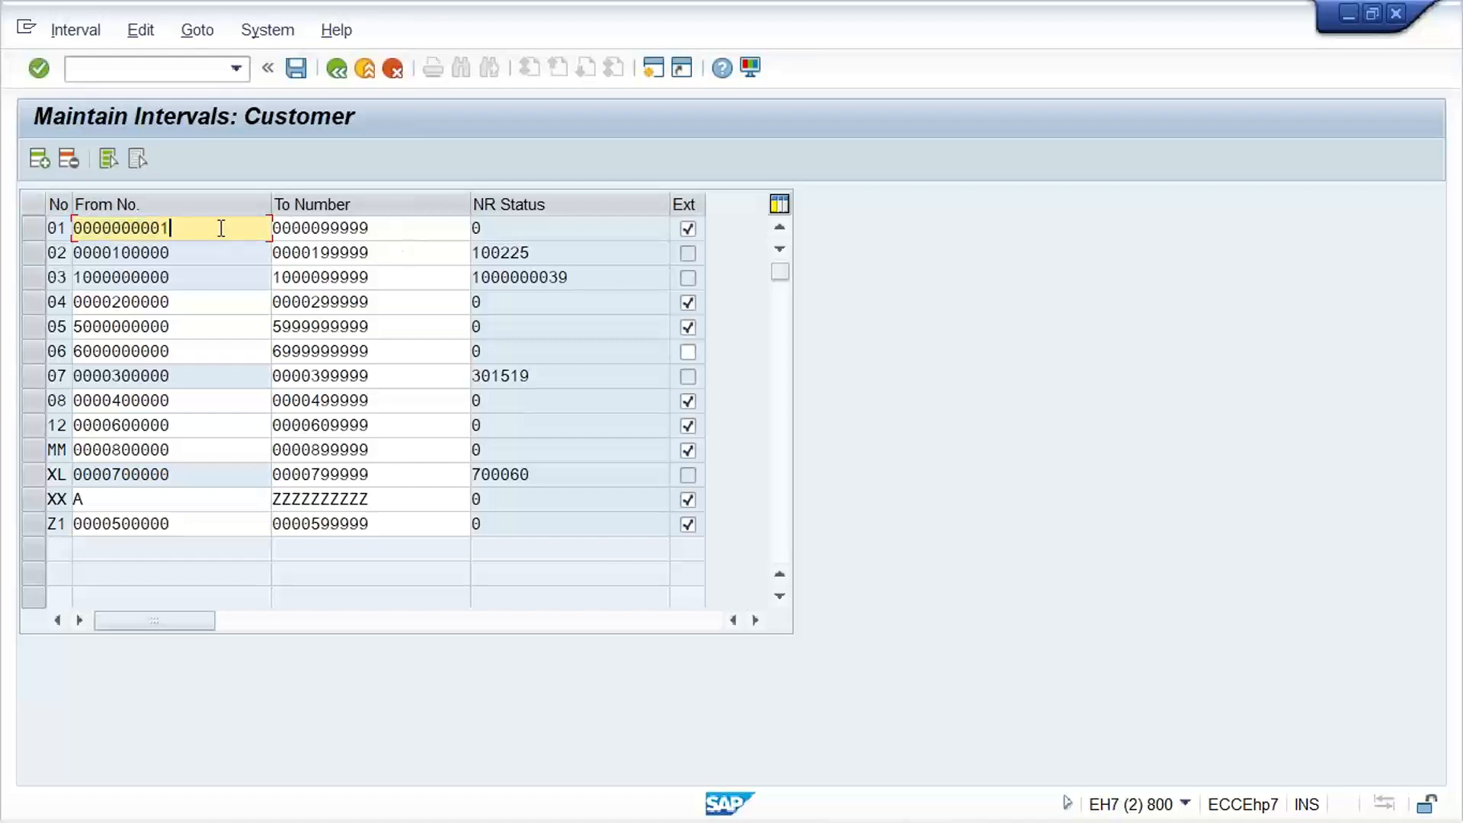
left_click(393, 221)
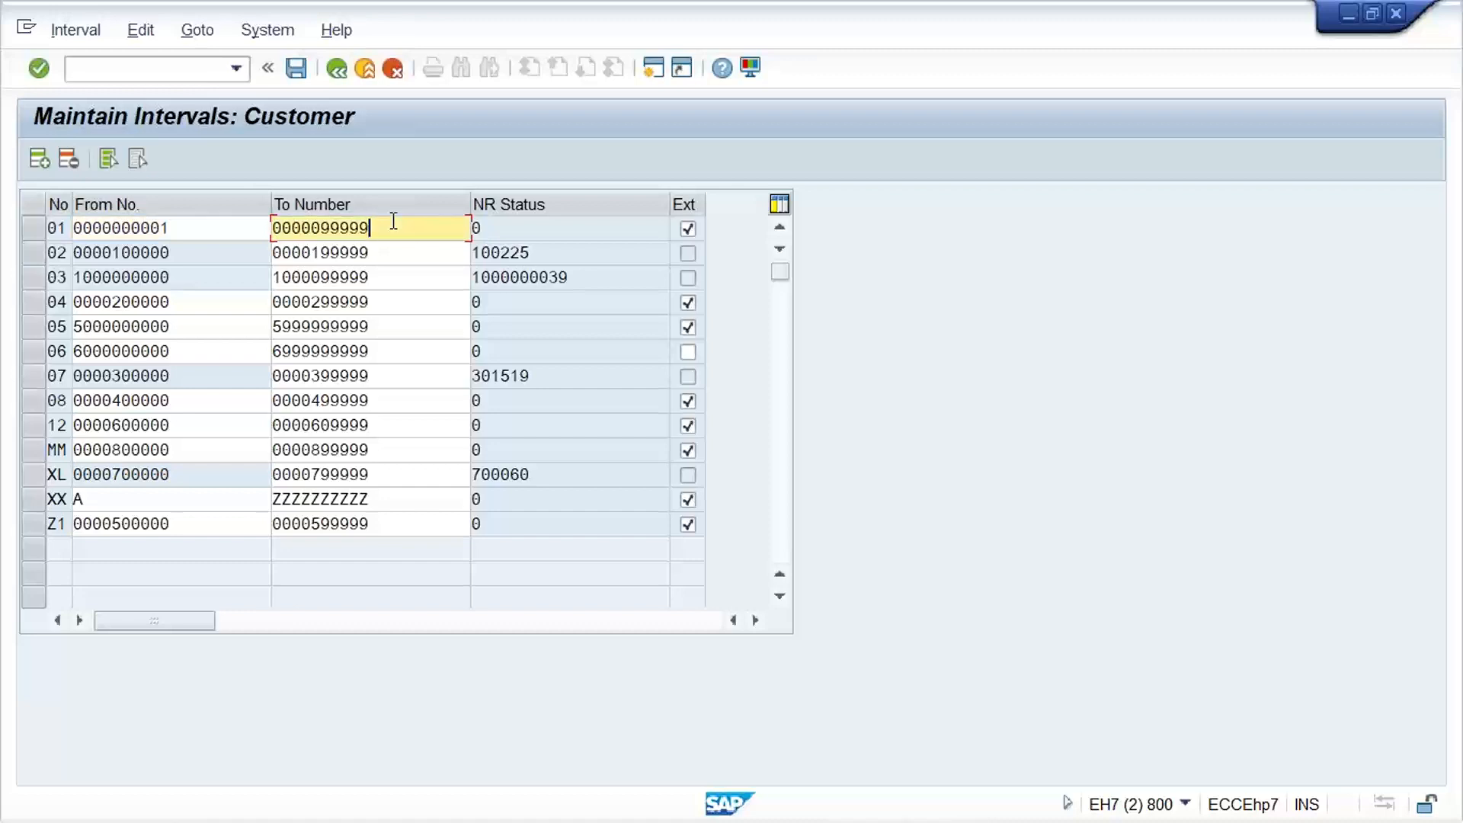
key("BackSpace")
key("Return")
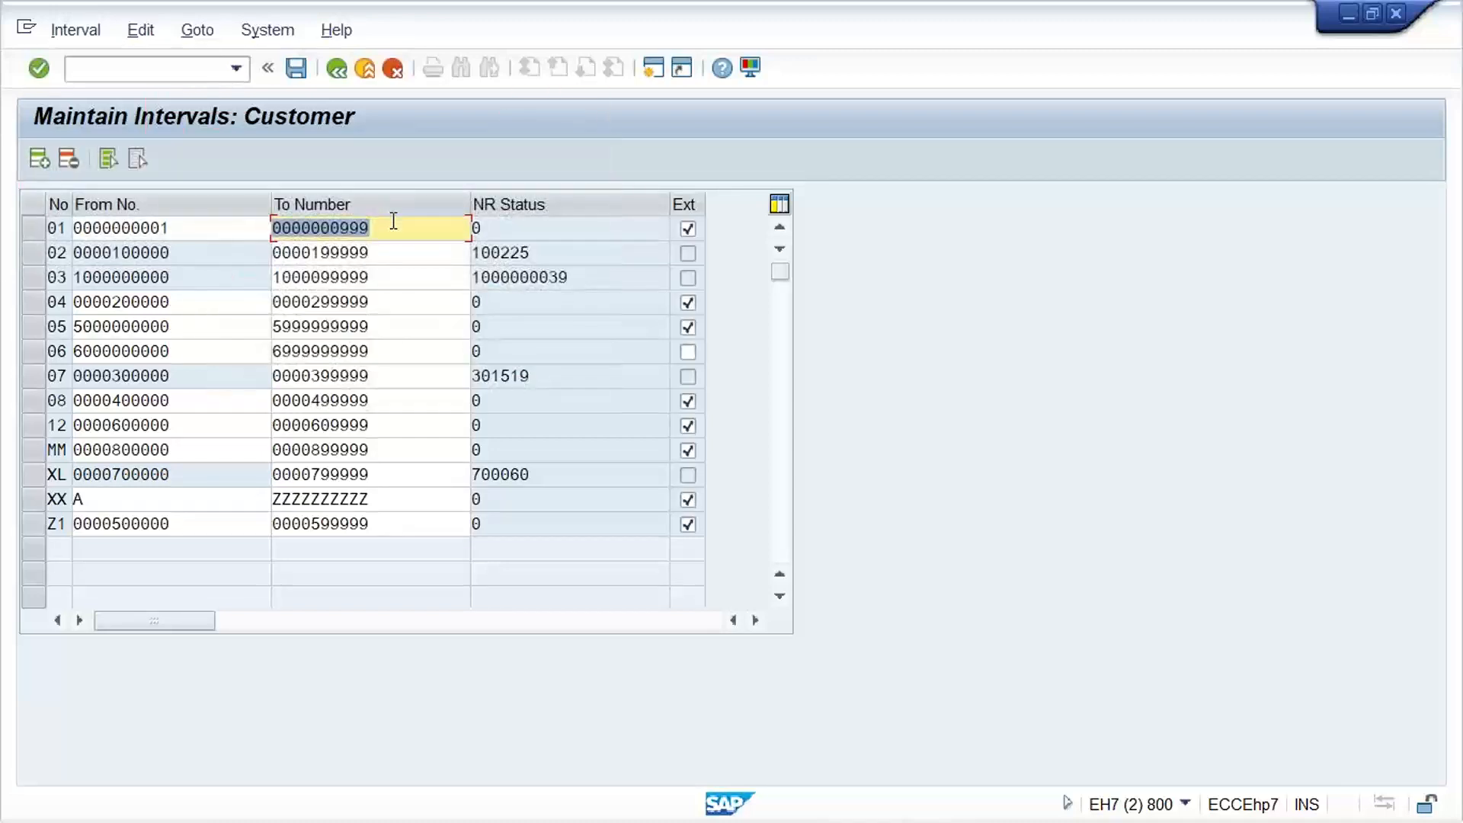
key("ctrl+s")
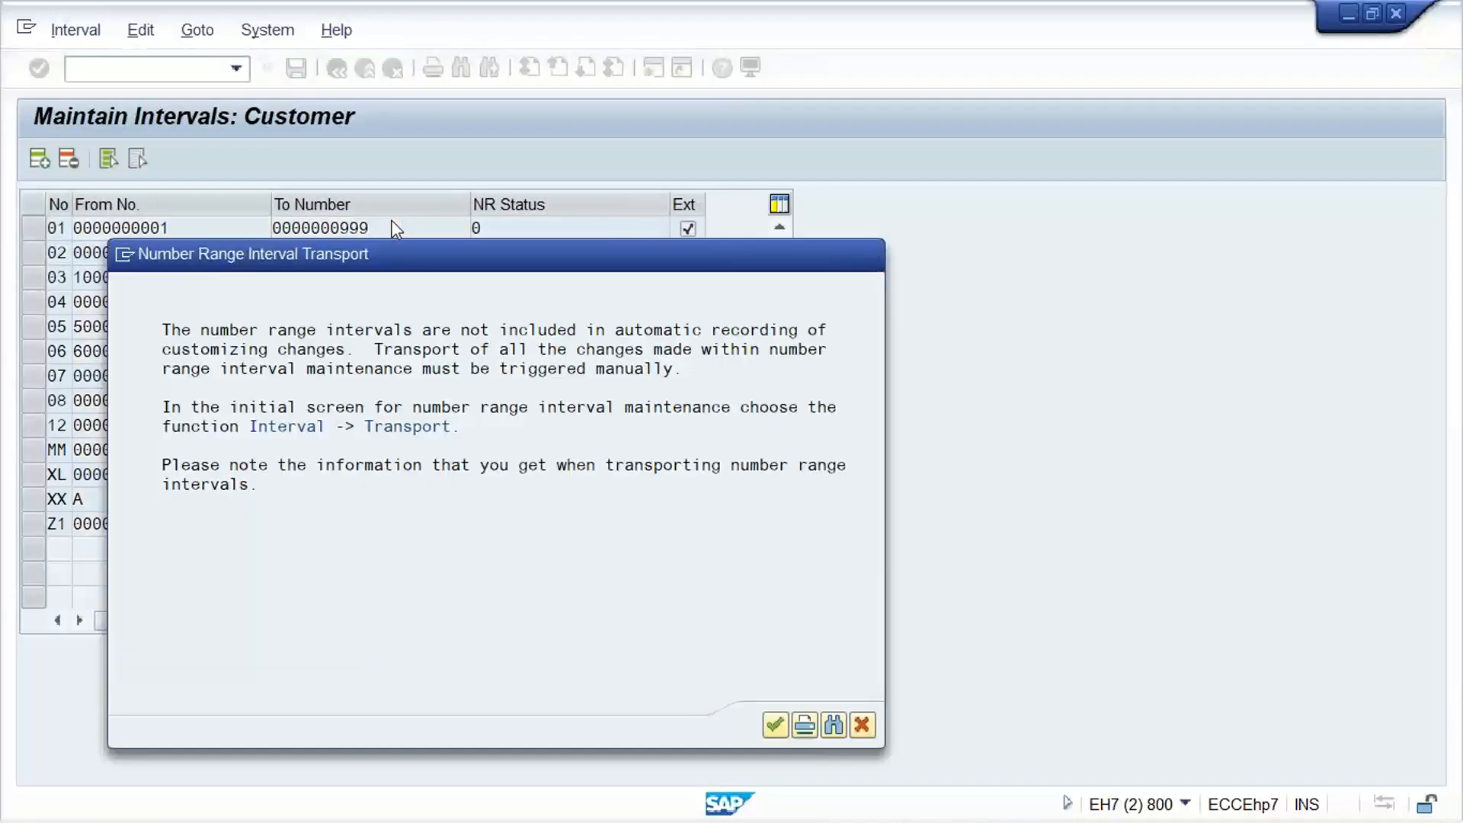
key("Return")
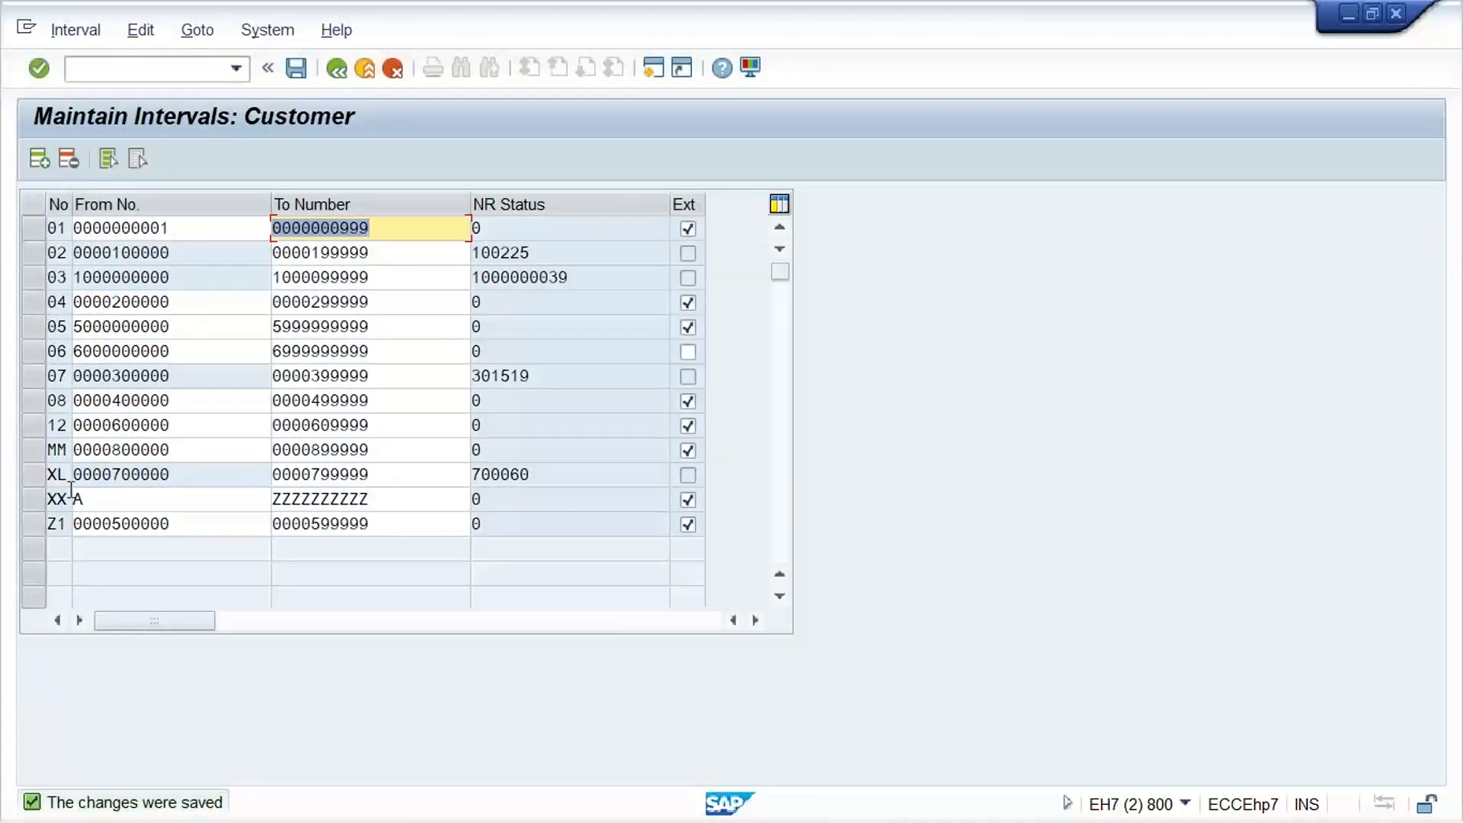
Add customer number range interval 09 running from 1000 to 1999 with internal numbering
left_click(39, 159)
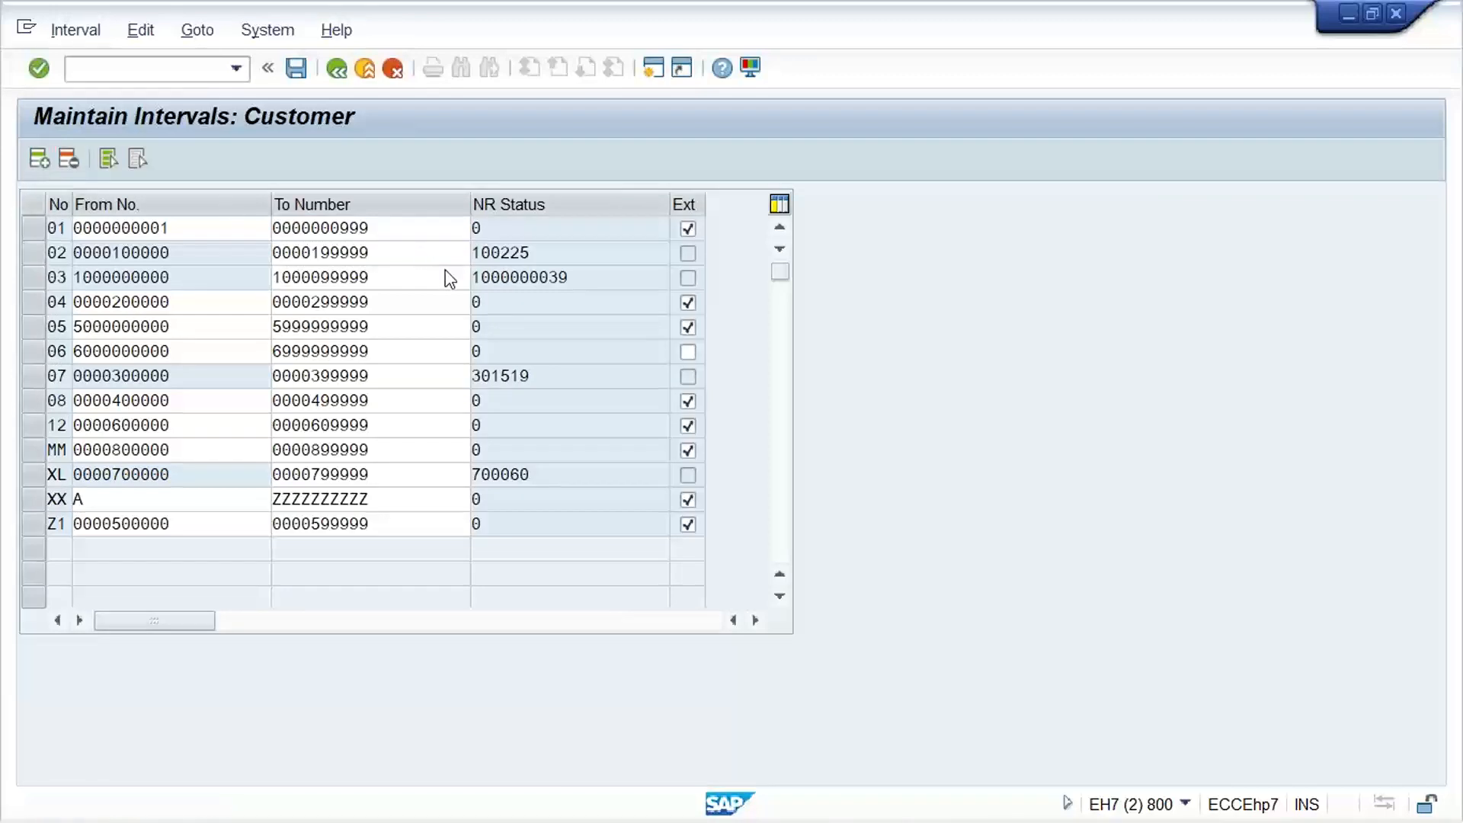
type("09")
key("Tab")
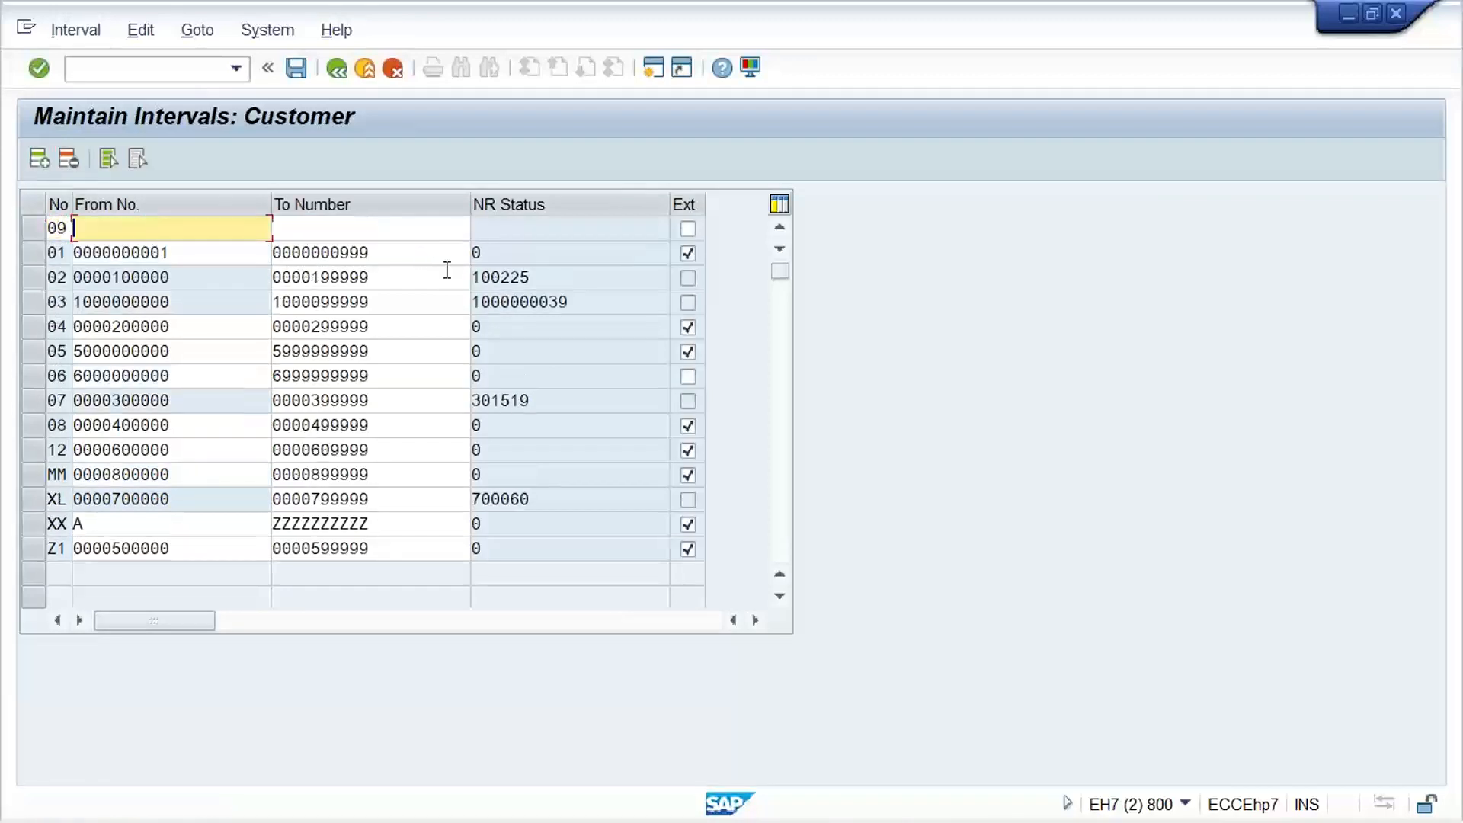
type("1000")
key("Tab")
type("1999")
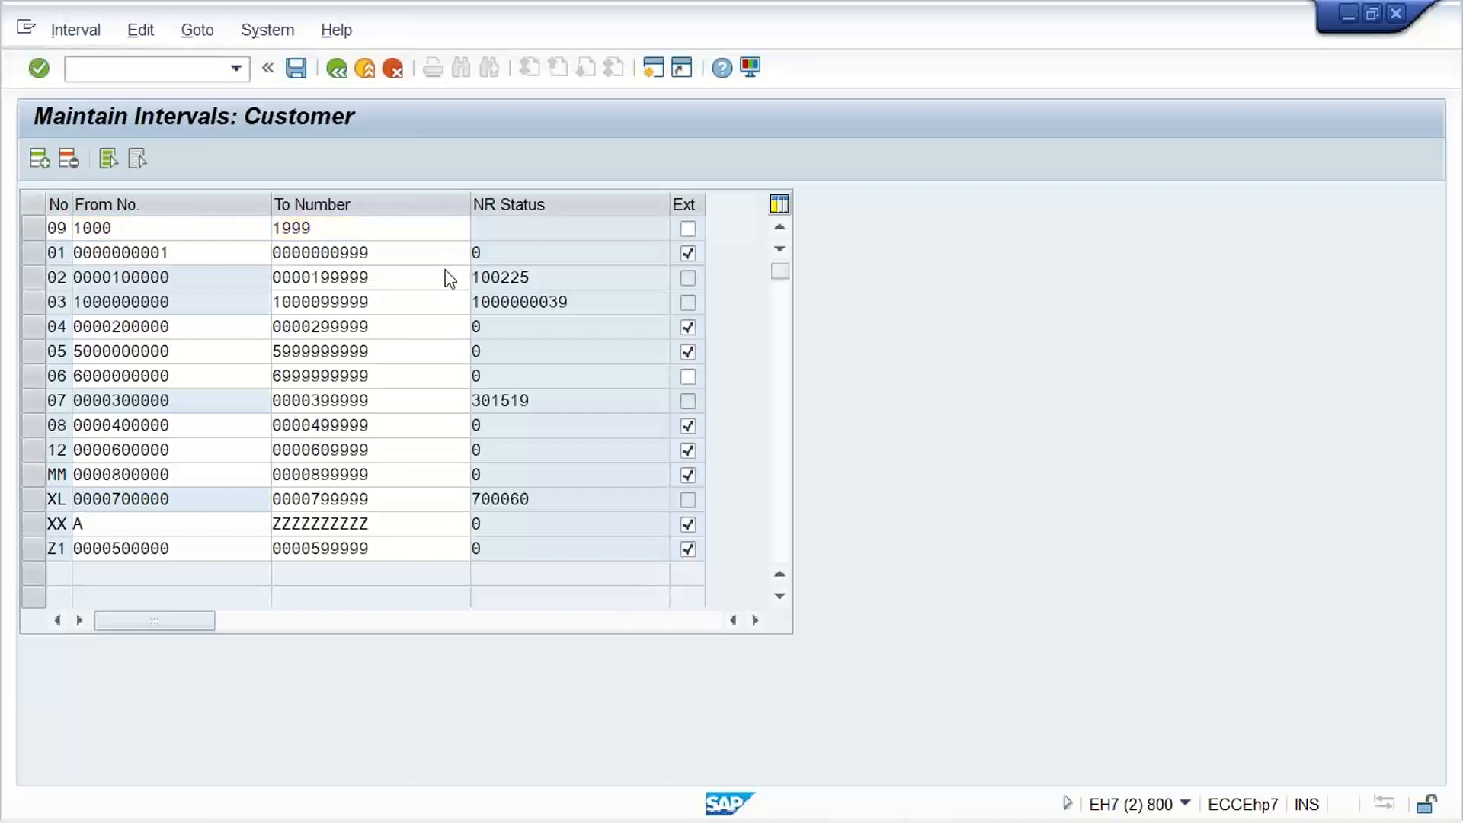
key("Return")
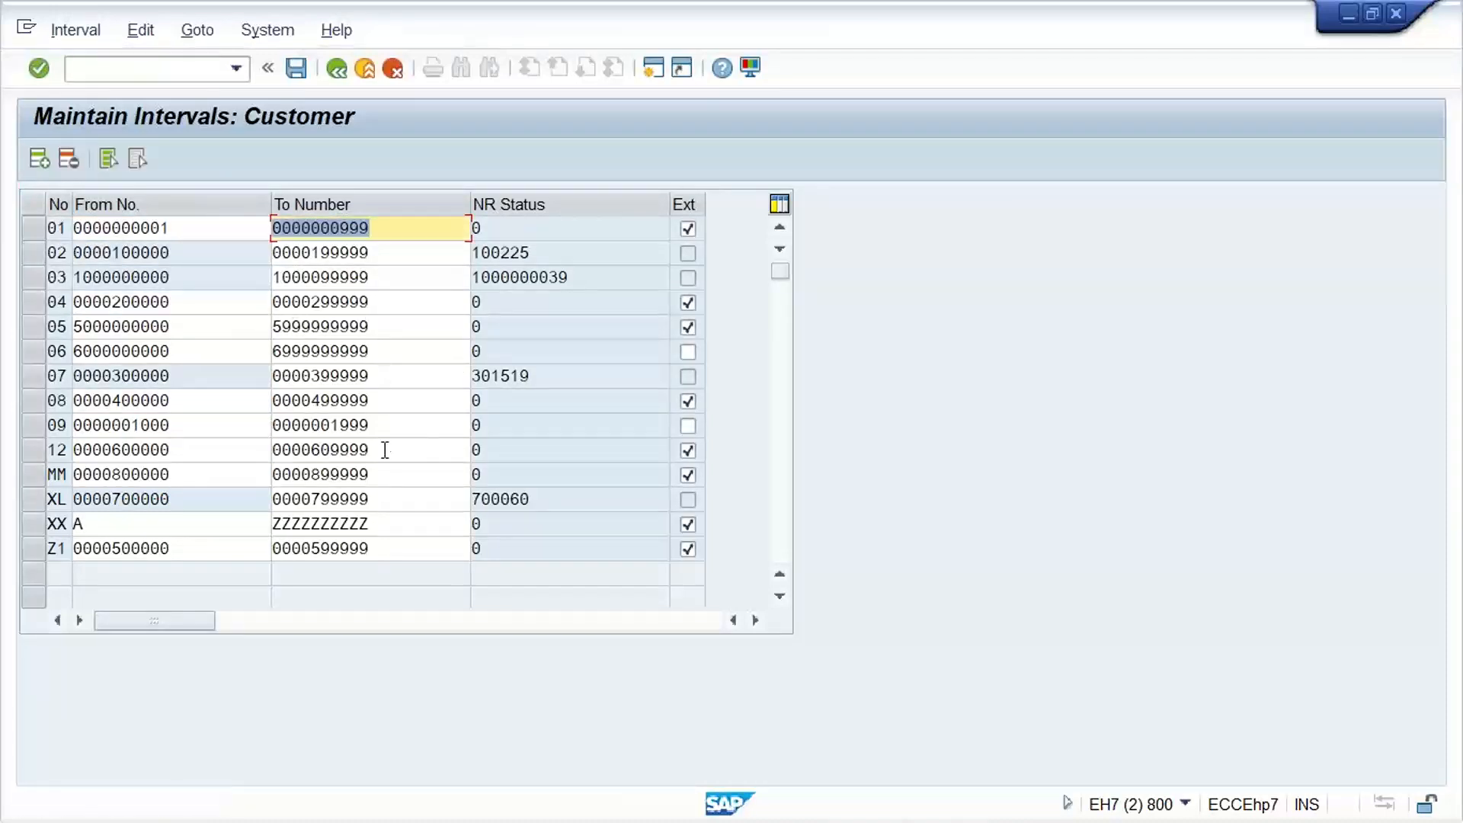
Open the assignment of customer account groups to number ranges with transaction /NOBAR
left_click(111, 76)
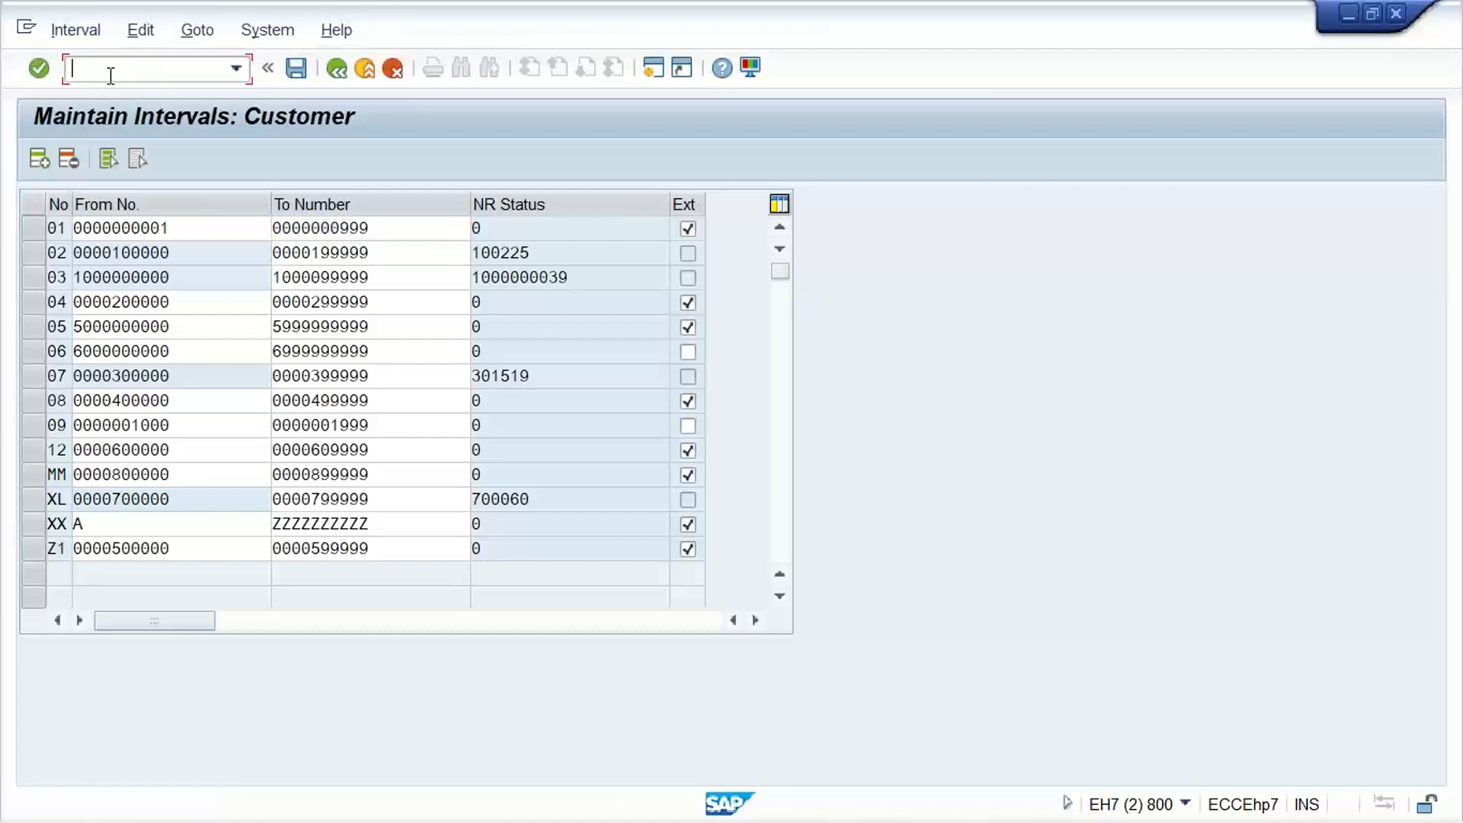
type("/NOBAR")
key("Return")
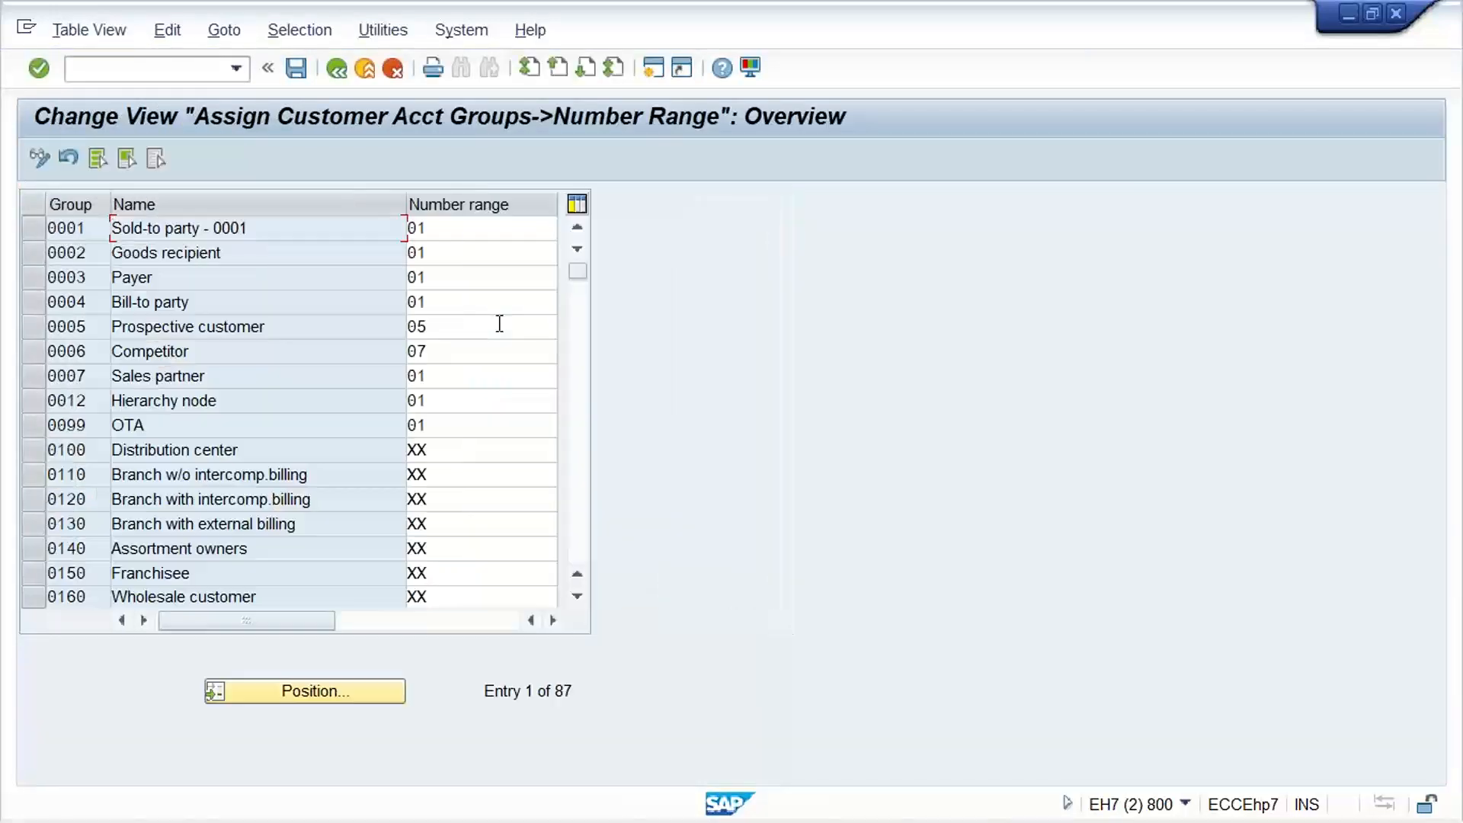
Locate account group TM11, assign number range 09 to it and save with the proposed Customizing request
left_click(312, 695)
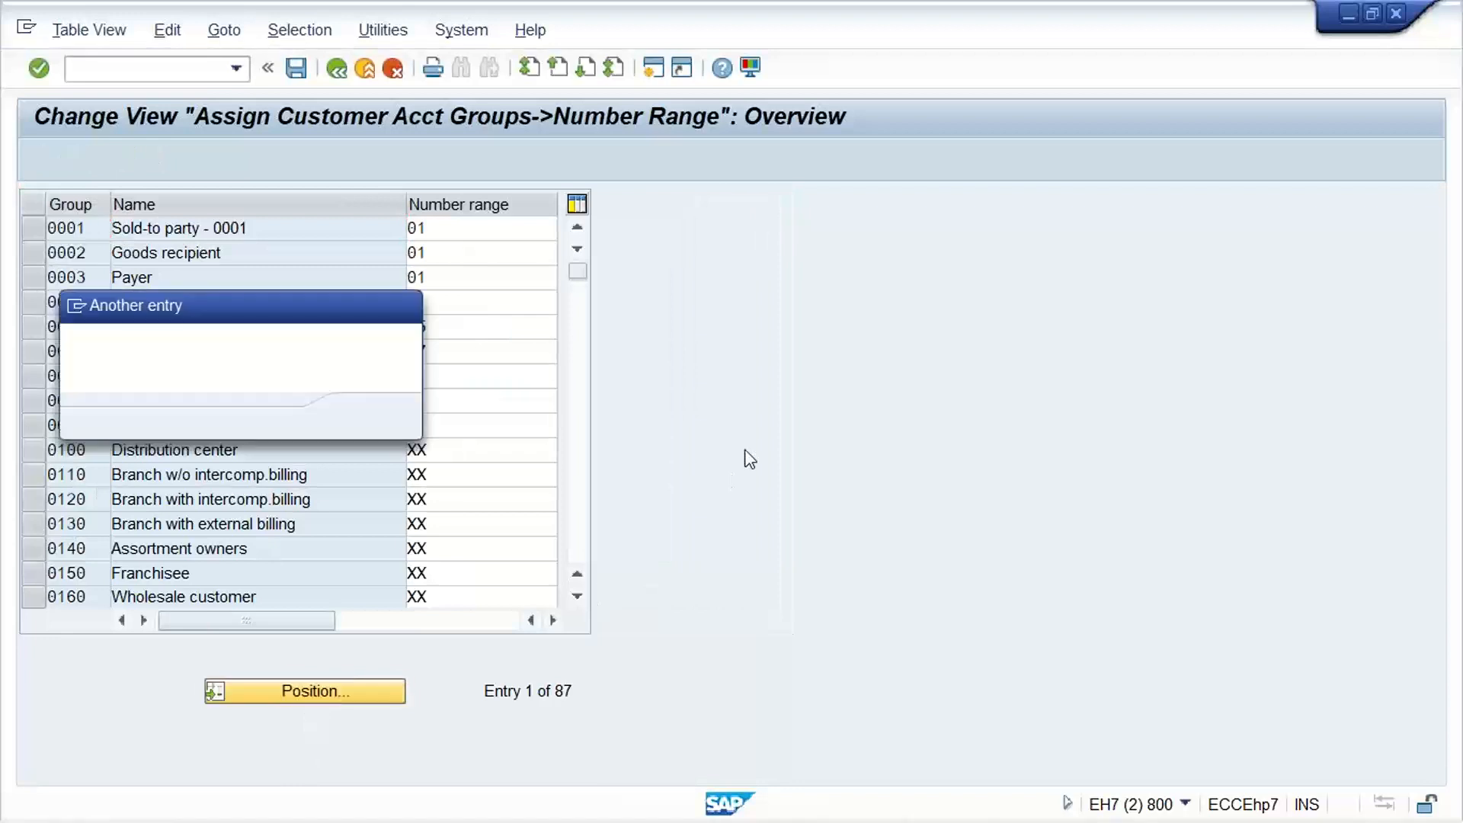
type("TR11")
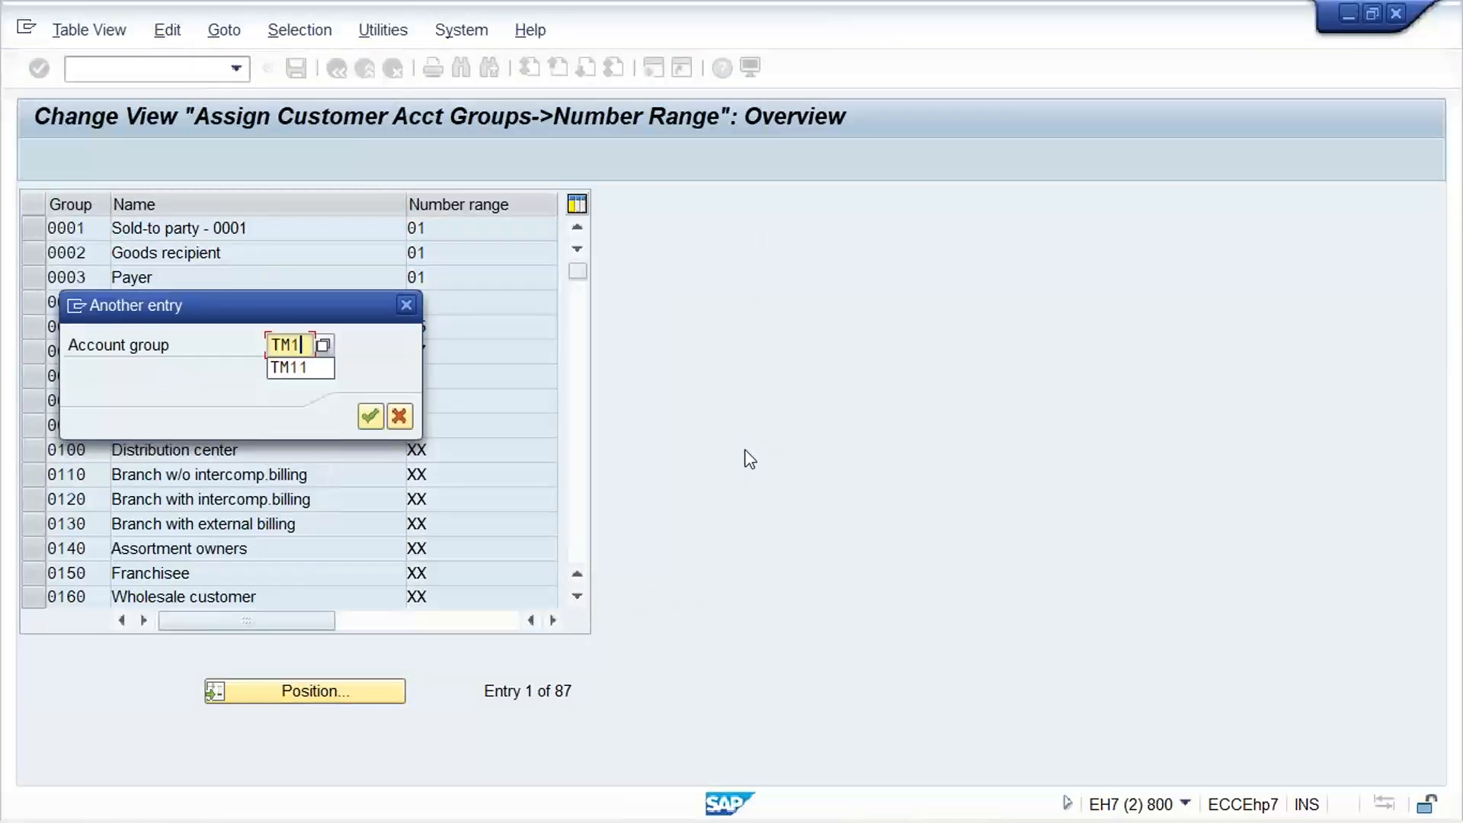
key("Return")
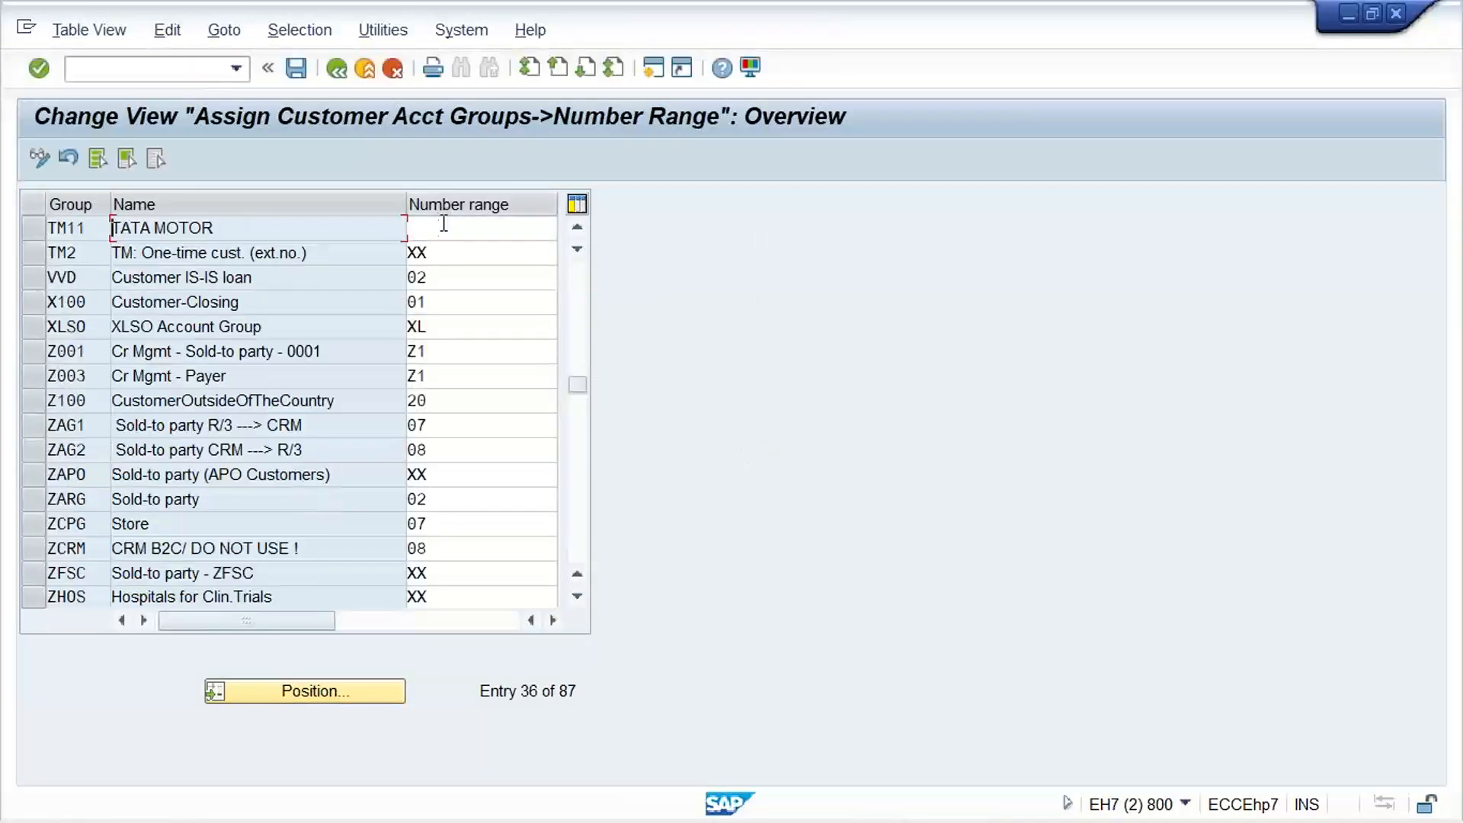
left_click(446, 229)
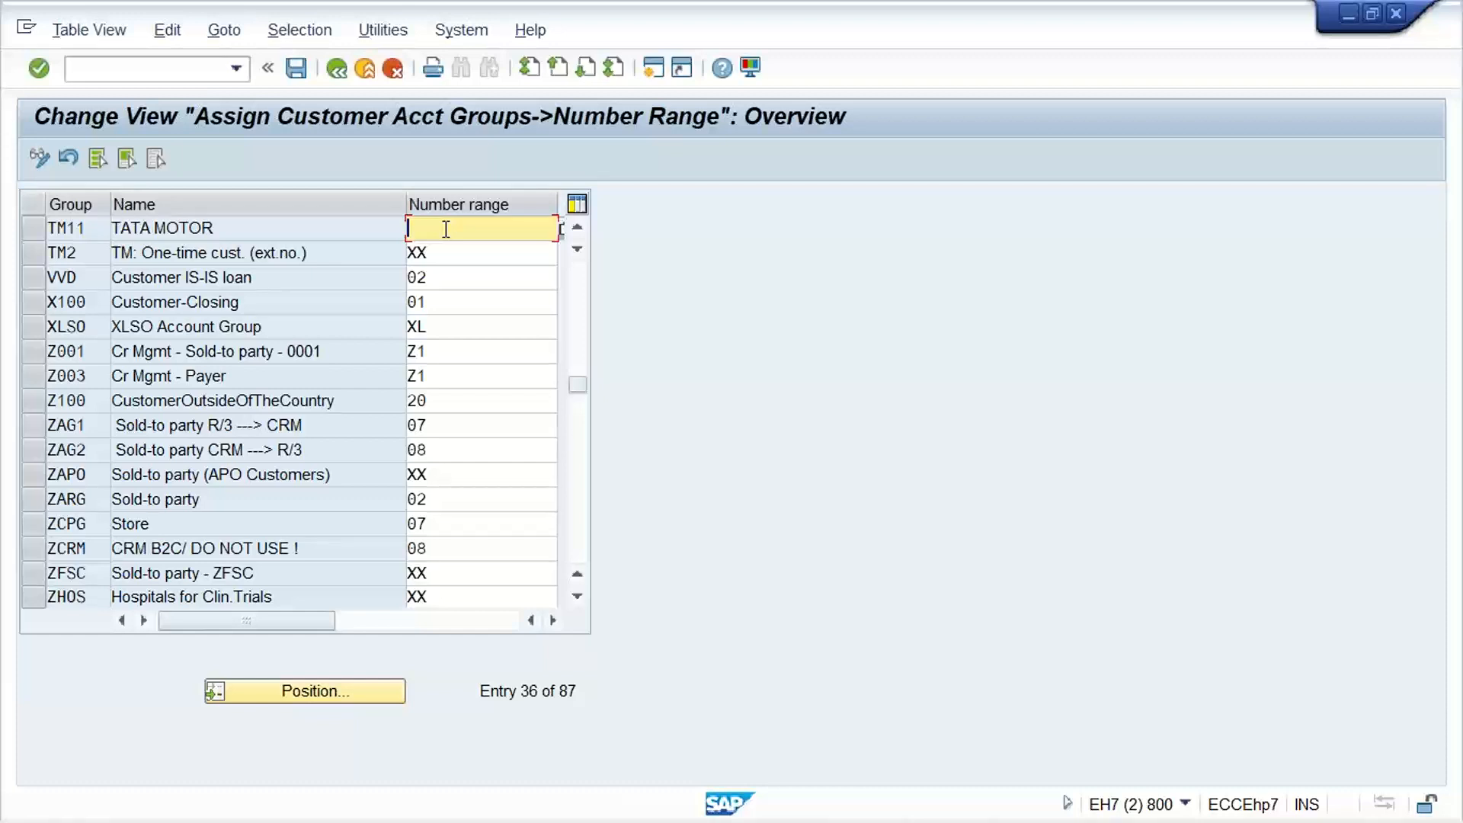
type("09")
key("Return")
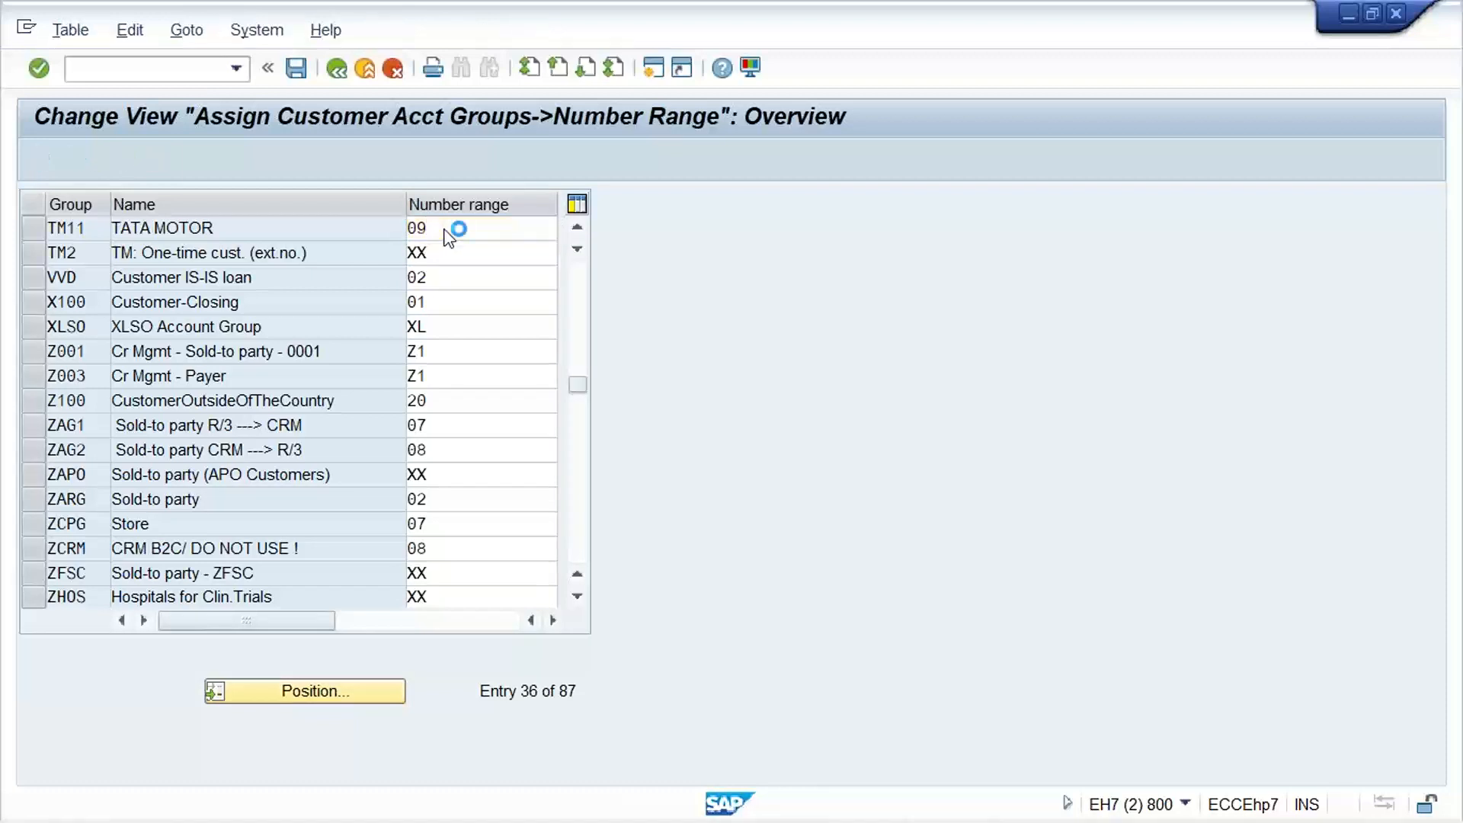
key("Return")
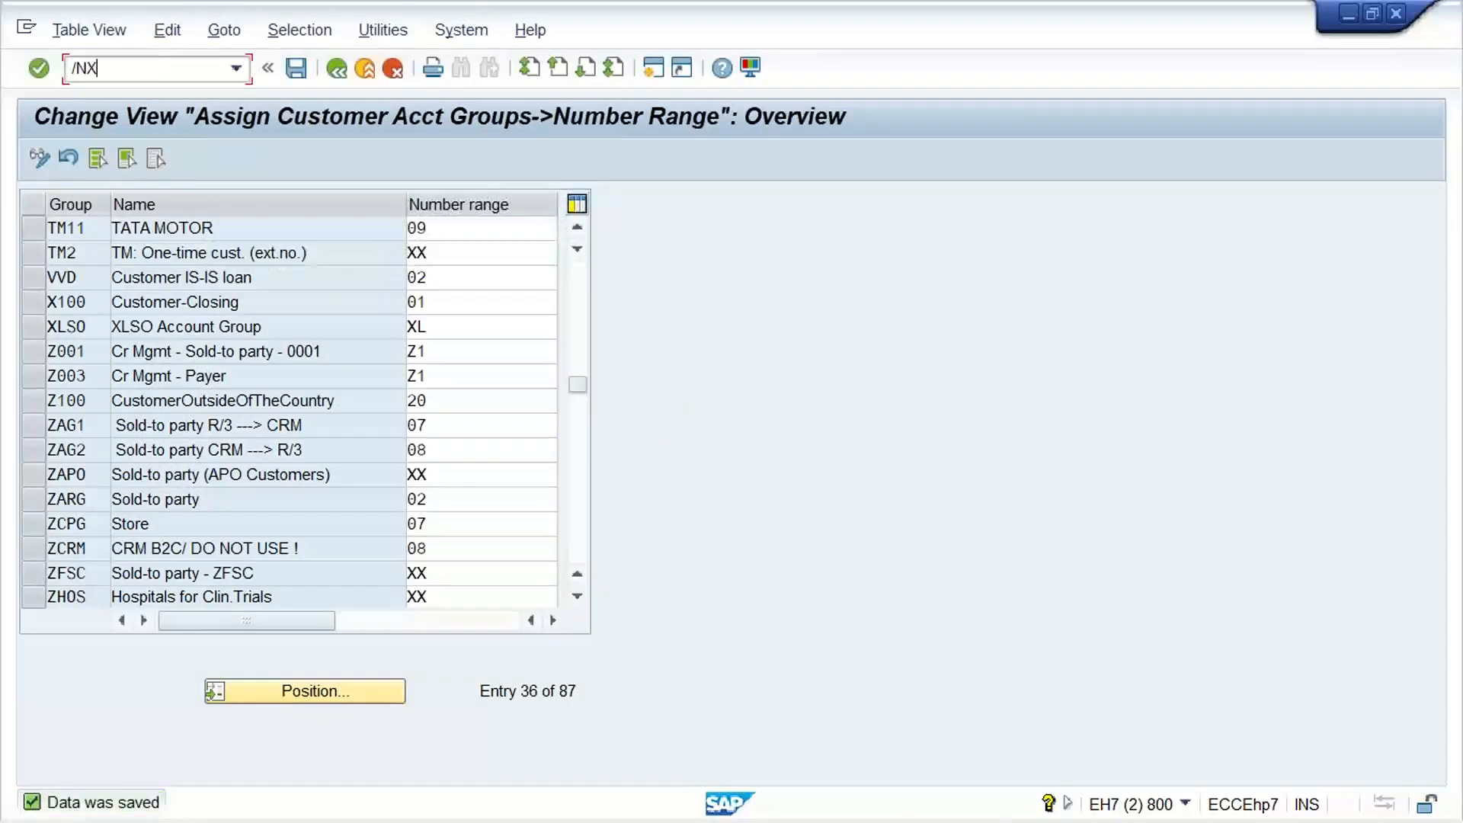
Start creating a customer with transaction /NXD01, using account group TM11 and company code TM11, and proceed to the general data
key("Return")
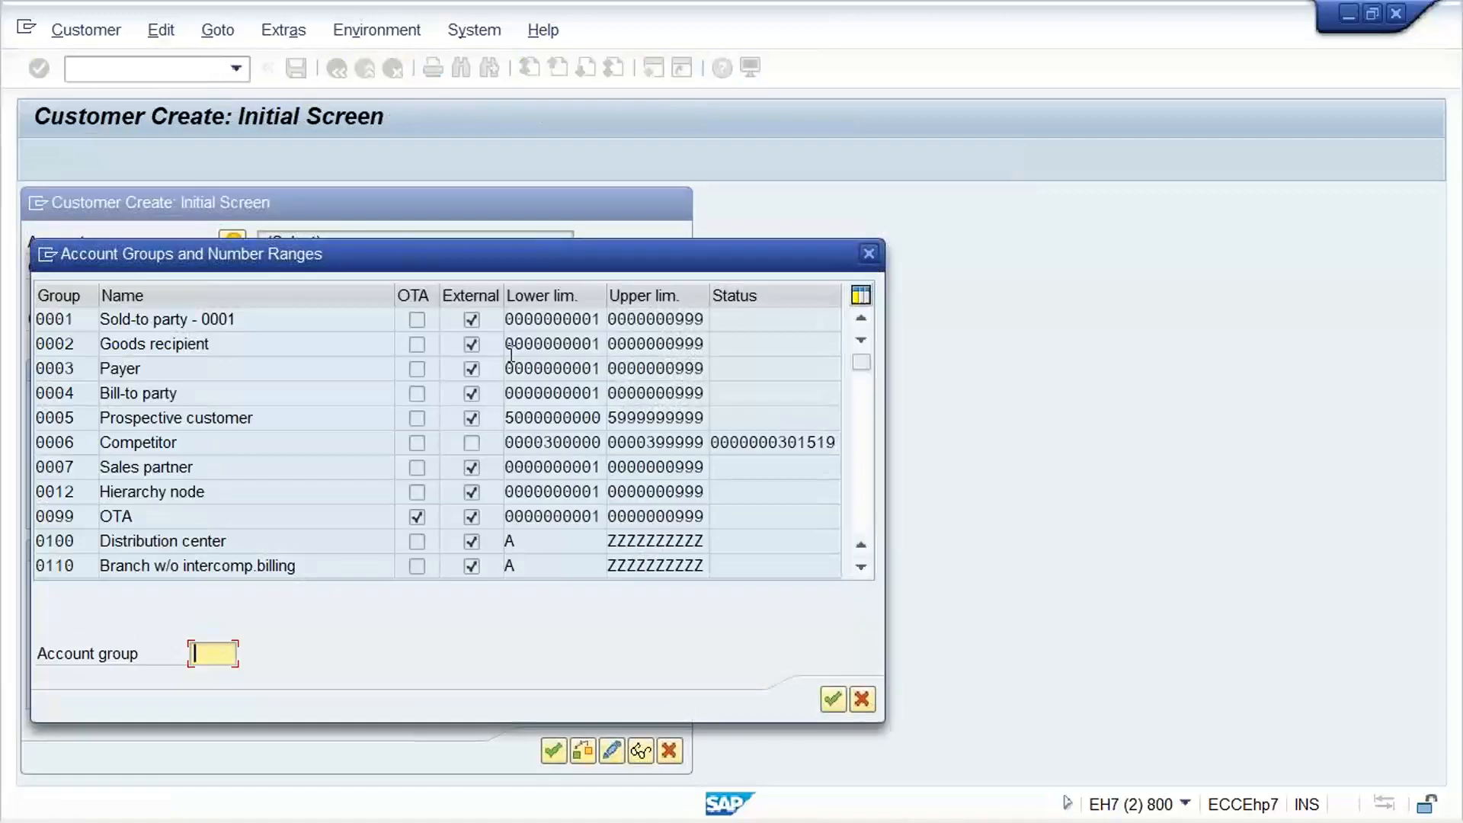
type("TM11")
key("Return")
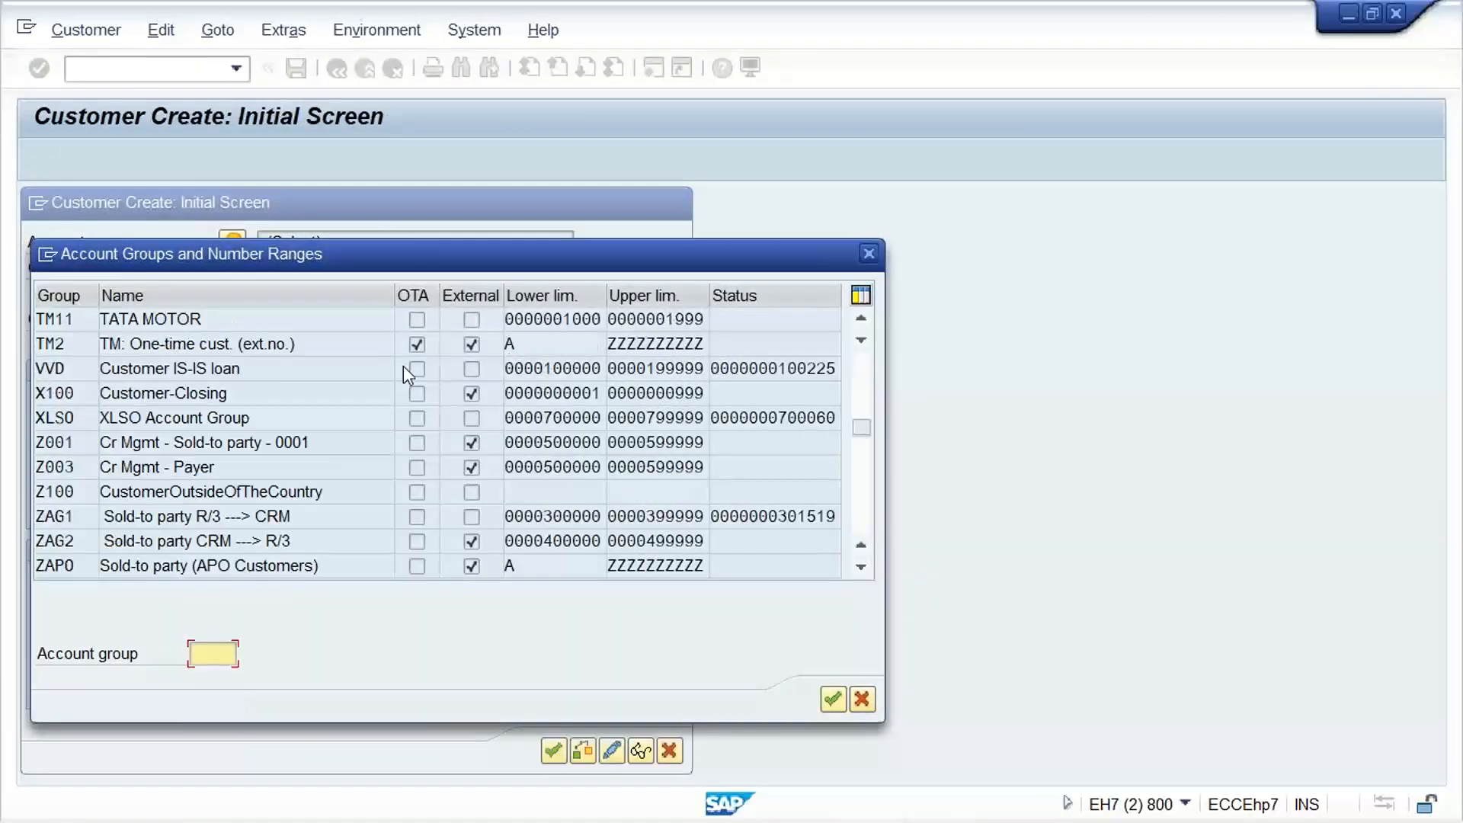
double_click(207, 318)
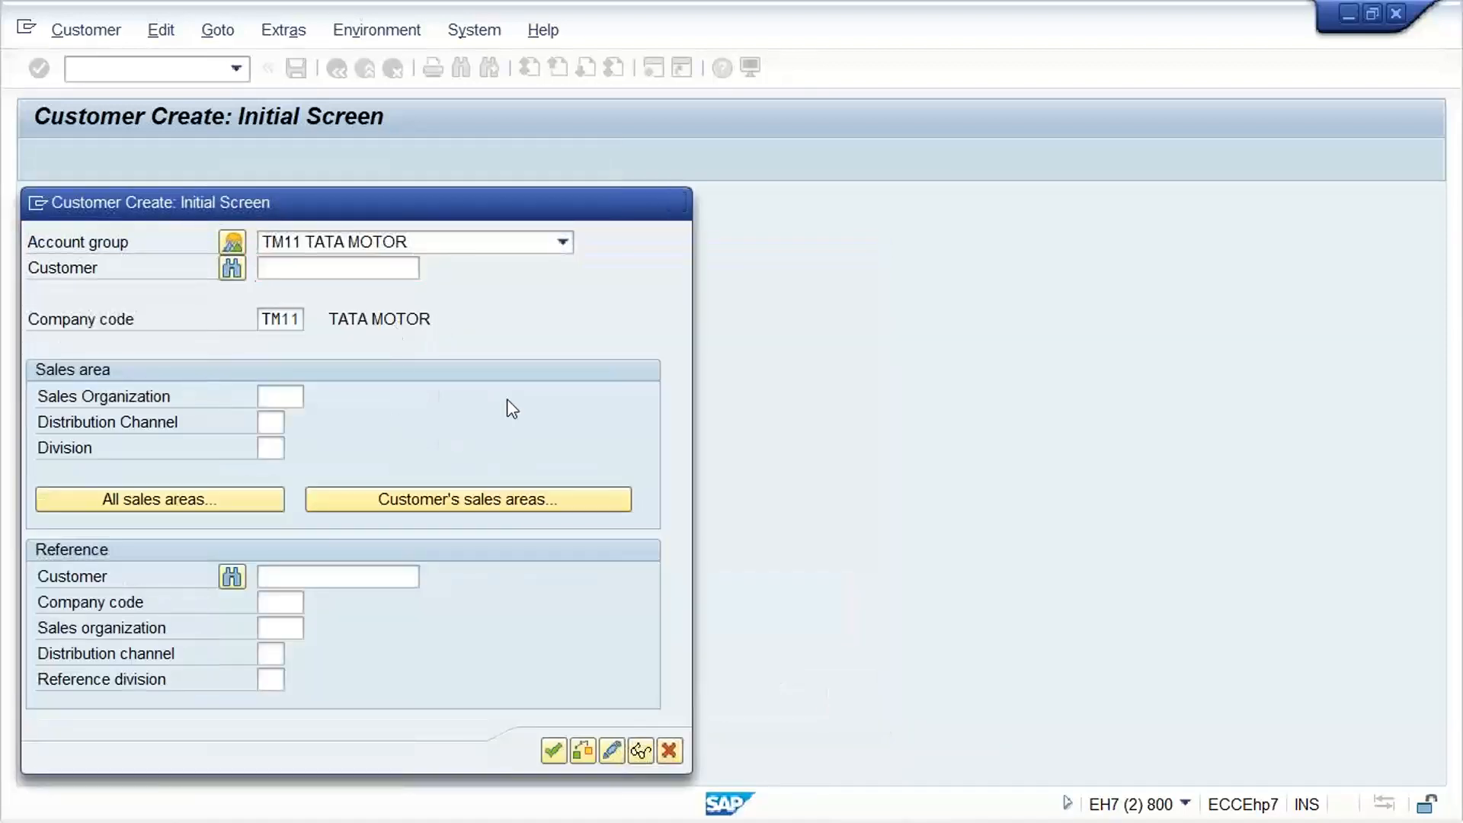
key("Return")
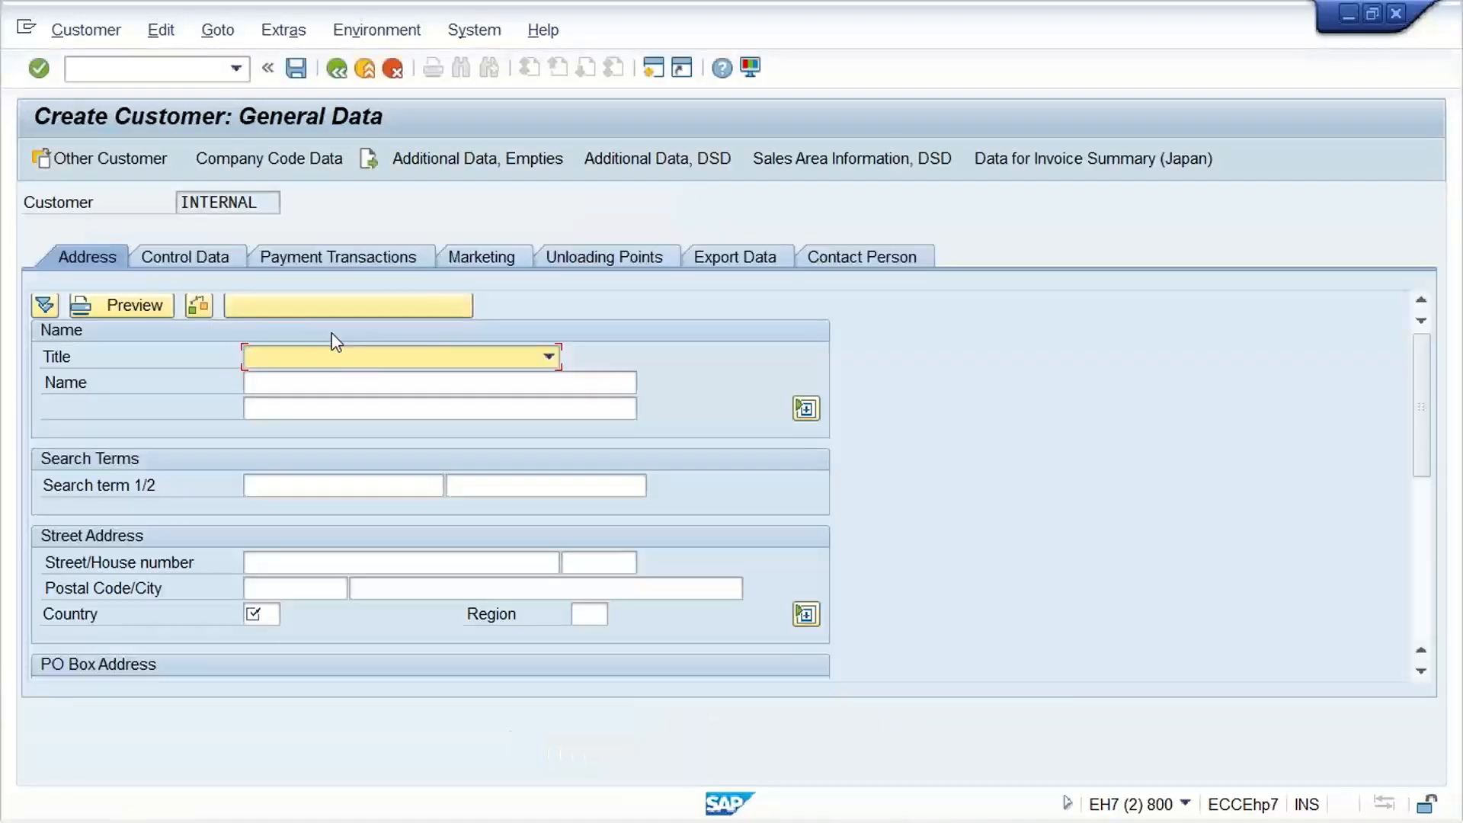
Enter the name TEST CUSTOMER_TM11 and country IN in the new customer's general data
left_click(333, 381)
type("TEST")
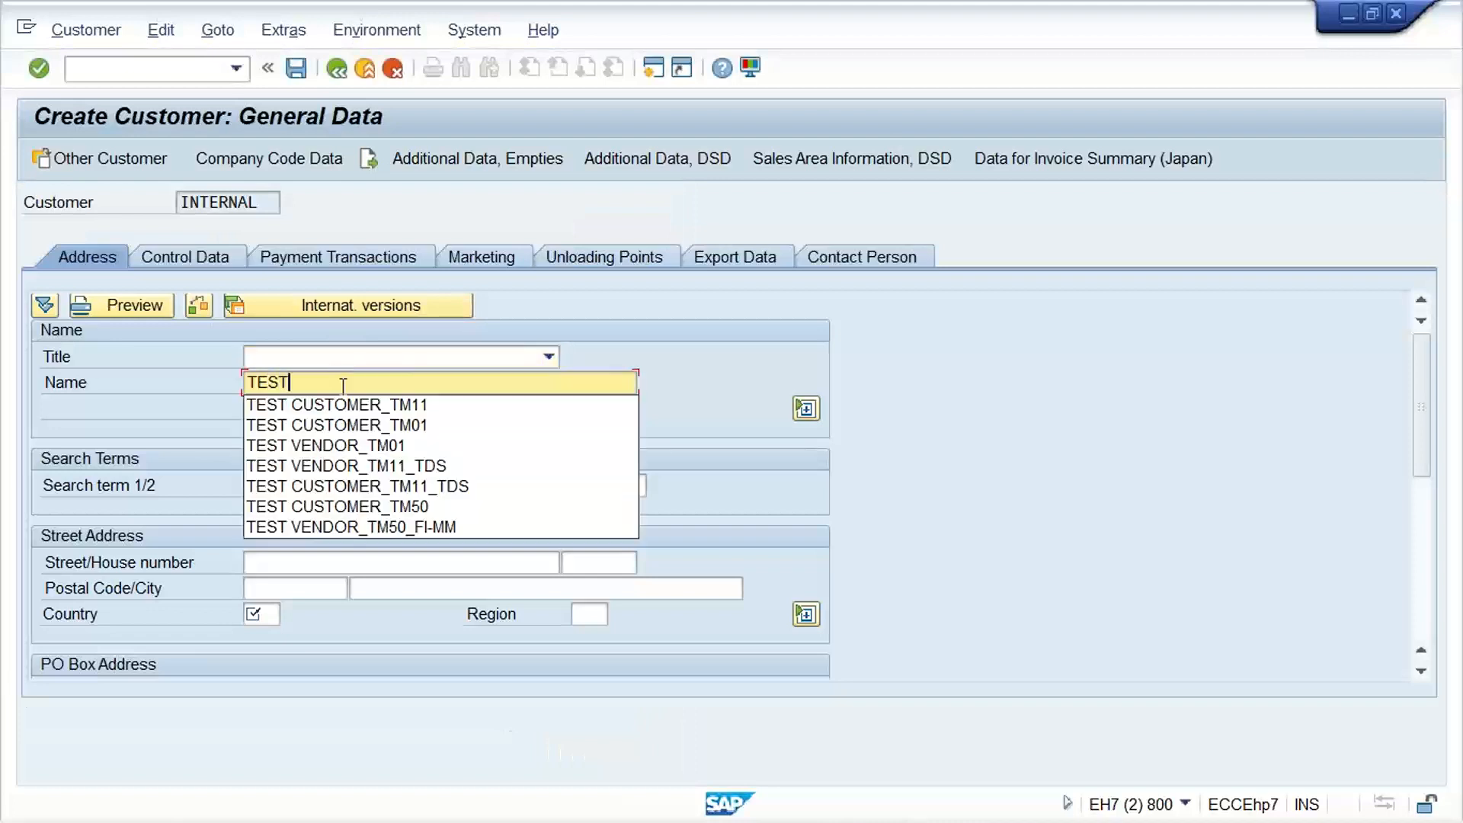
key("Down")
key("Return")
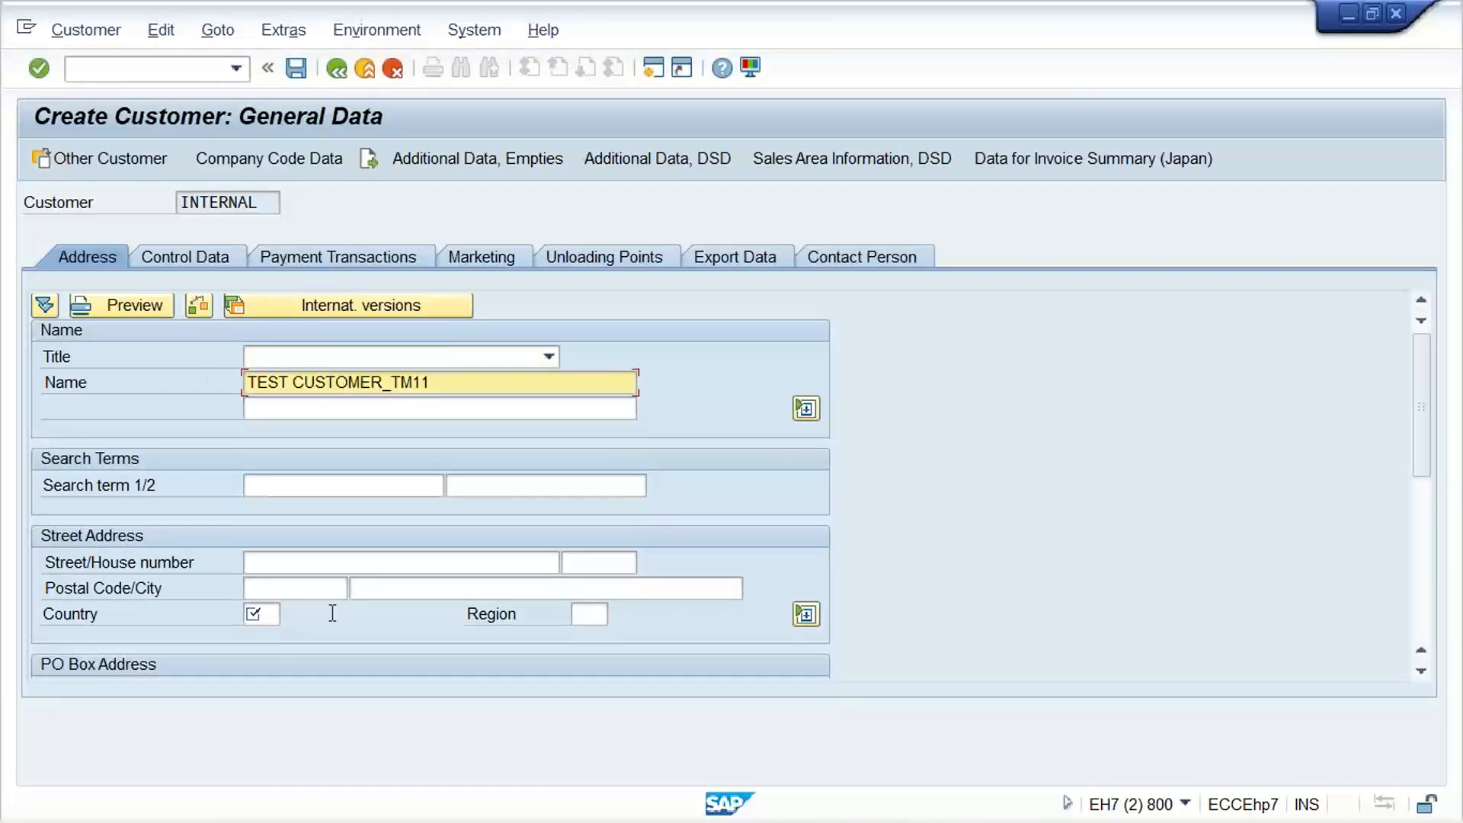
left_click(266, 616)
type("IN")
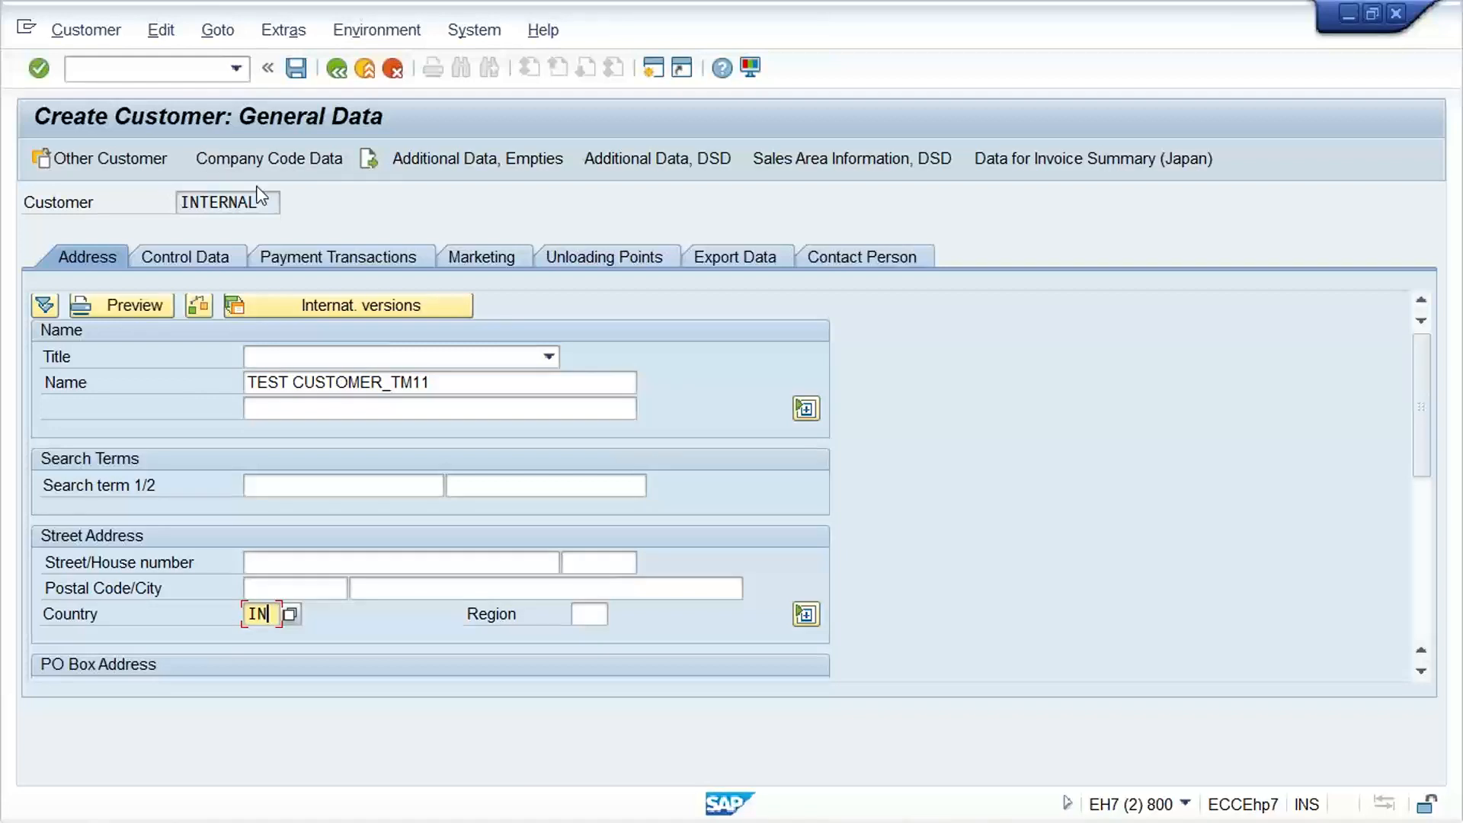
Enter reconciliation account 1001 and terms of payment 0001 in the company code data, and try to save the customer
left_click(253, 167)
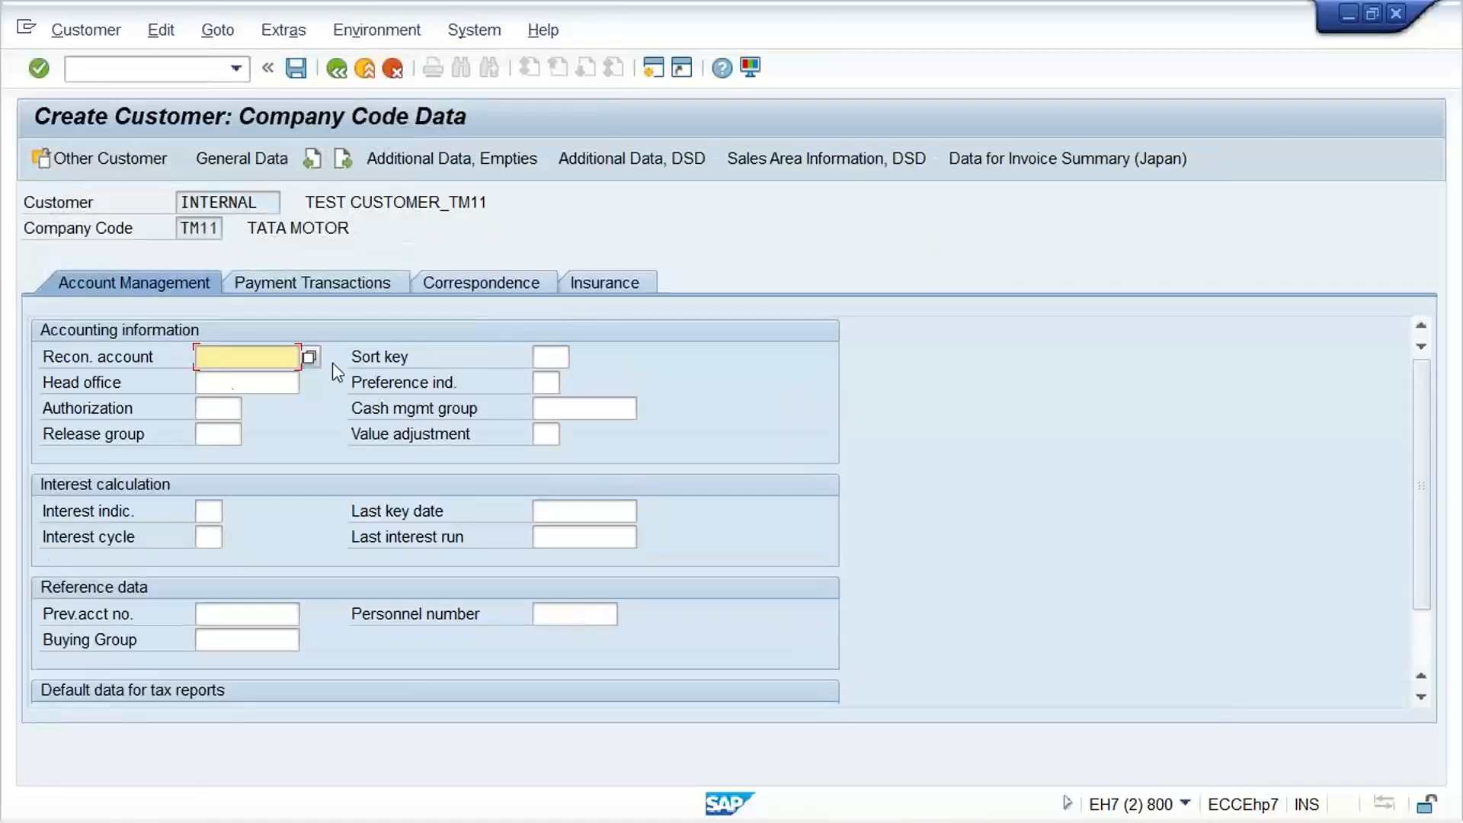
left_click(248, 379)
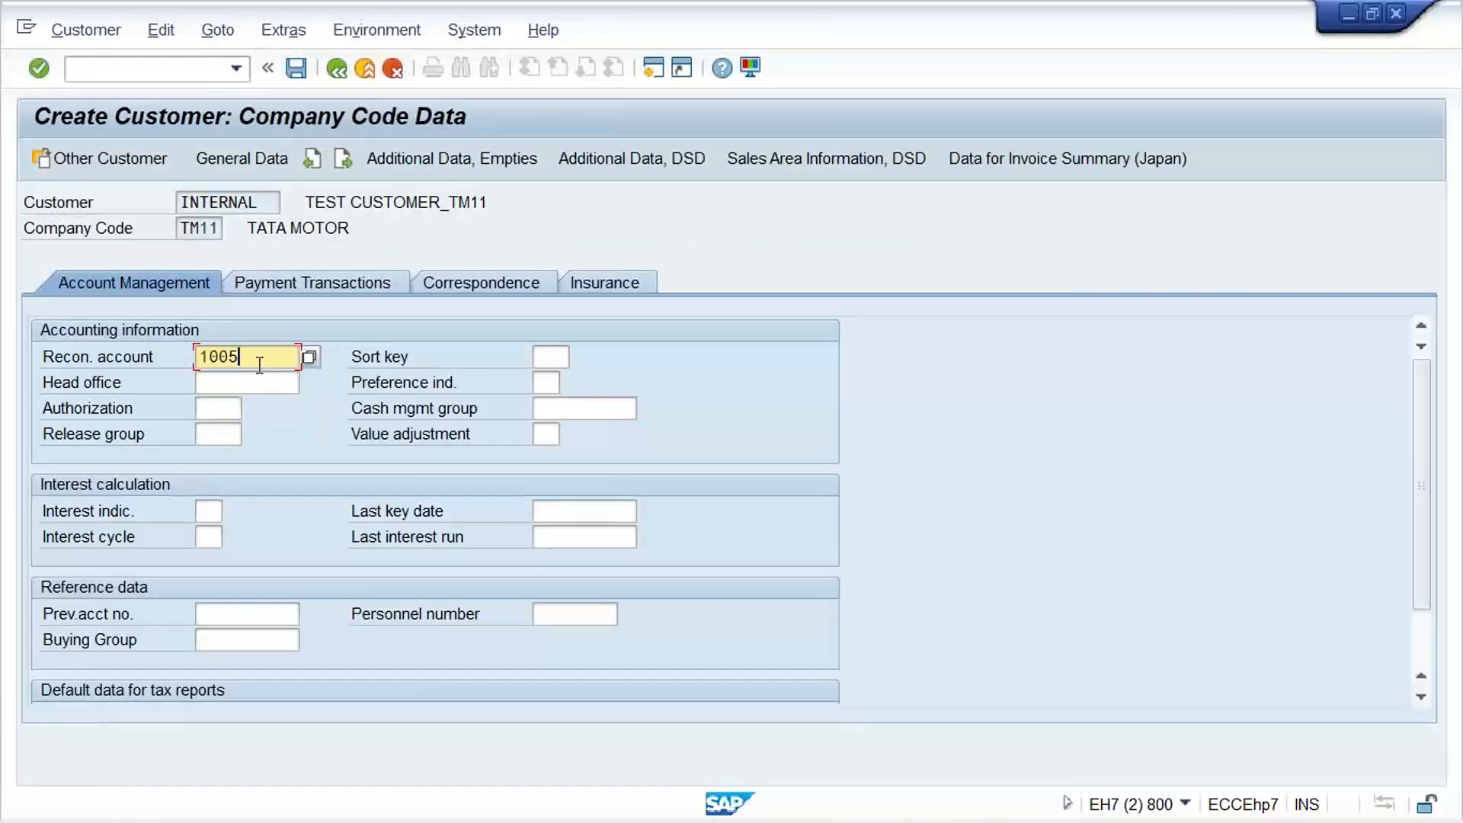
key("BackSpace")
type("1")
left_click(329, 289)
type("0")
left_click(314, 380)
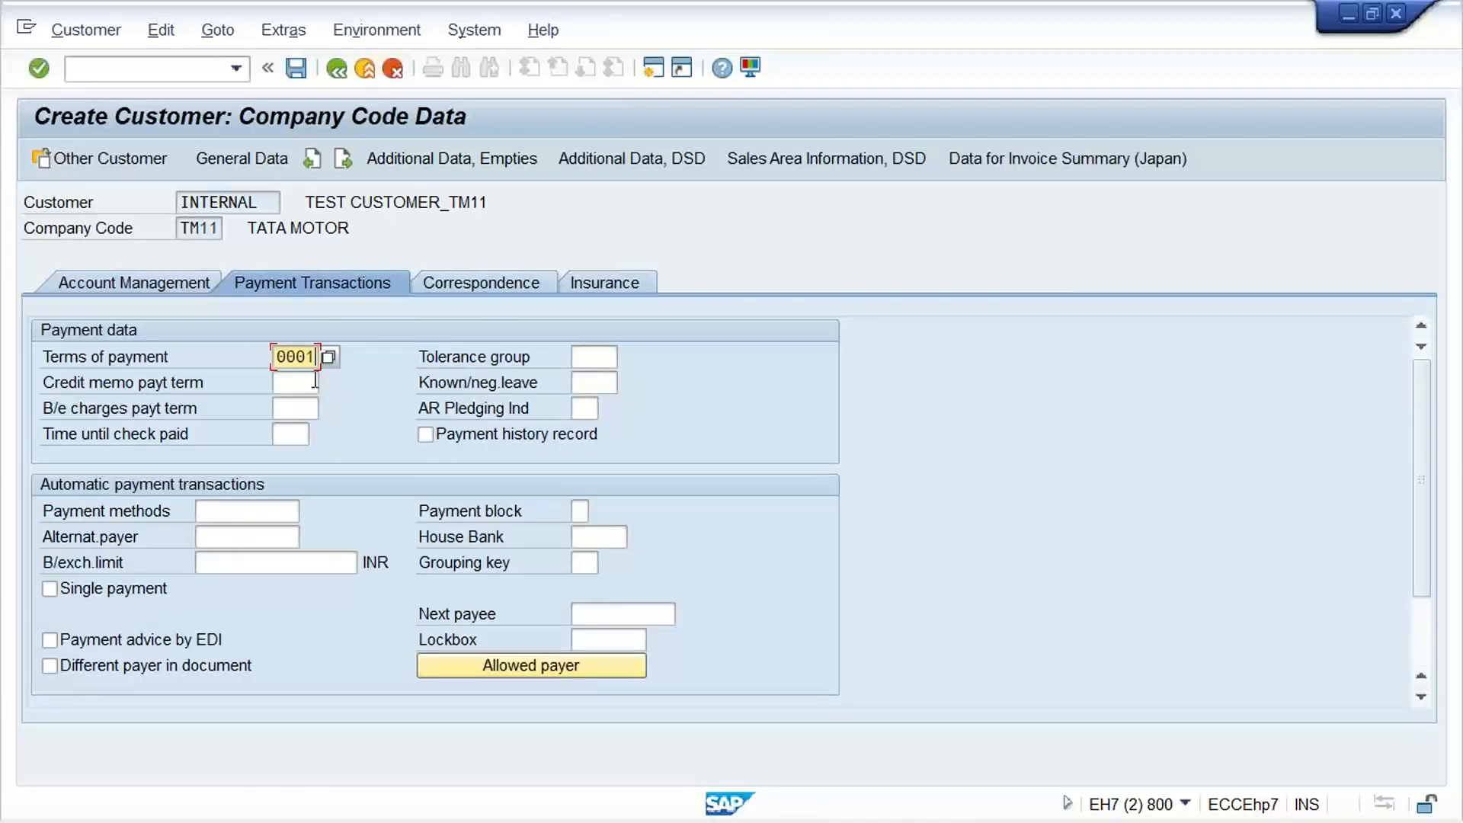
key("F12")
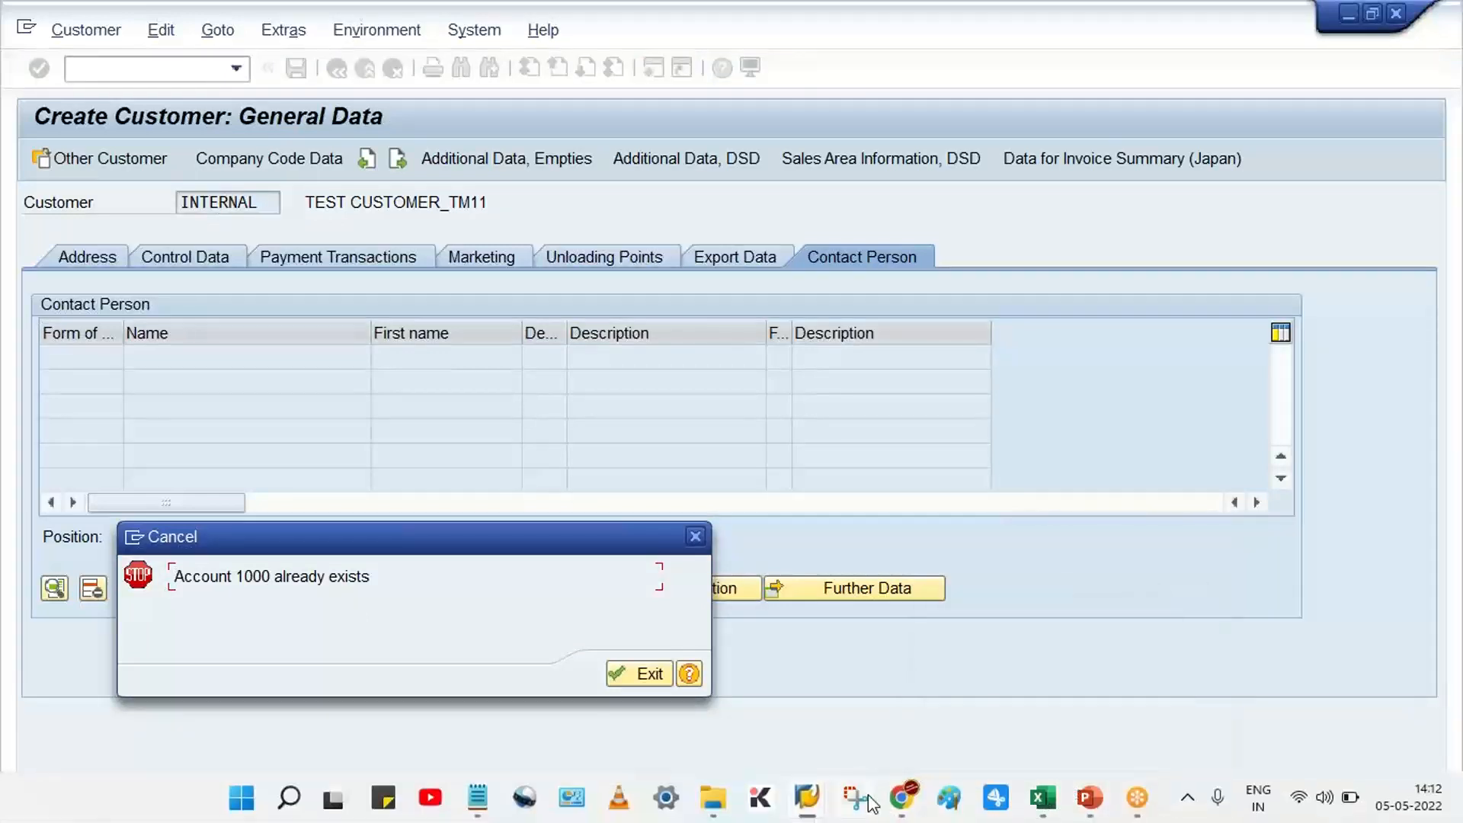
Switch to the document splitting session and open the customer account group number range assignment with transaction /NOBAR
mouse_move(808, 802)
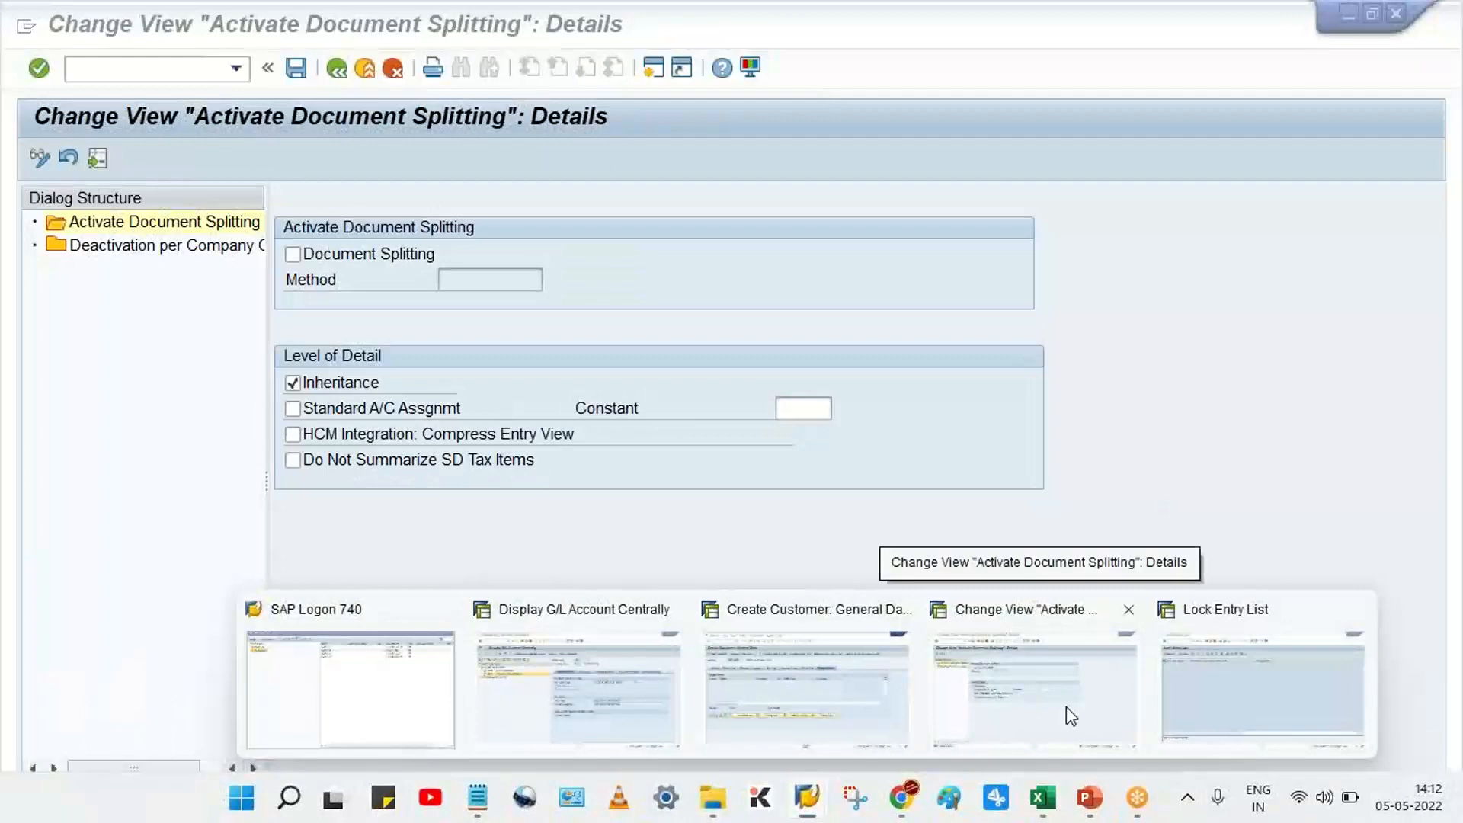
left_click(1067, 706)
left_click(158, 76)
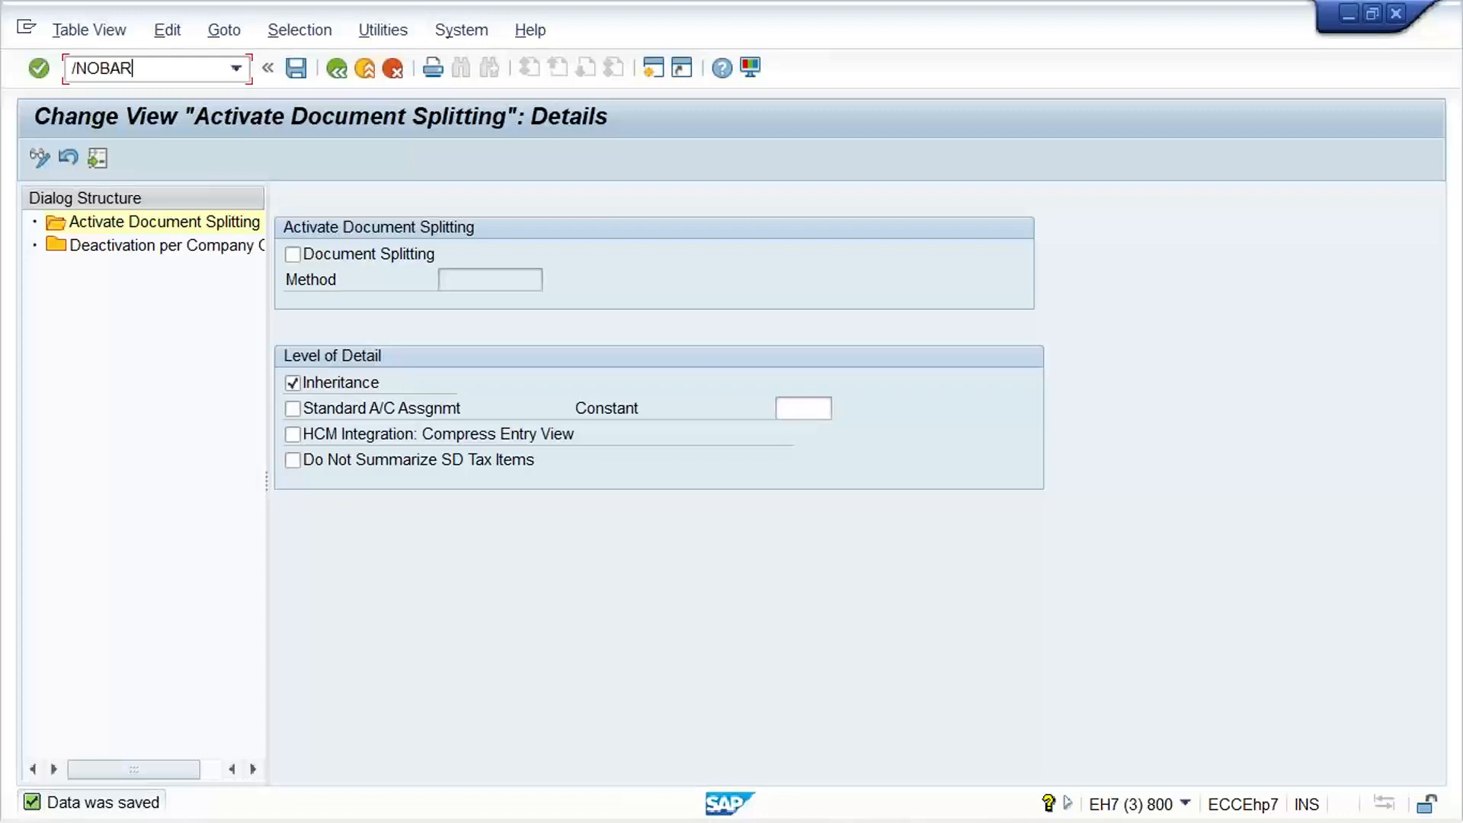
key("Return")
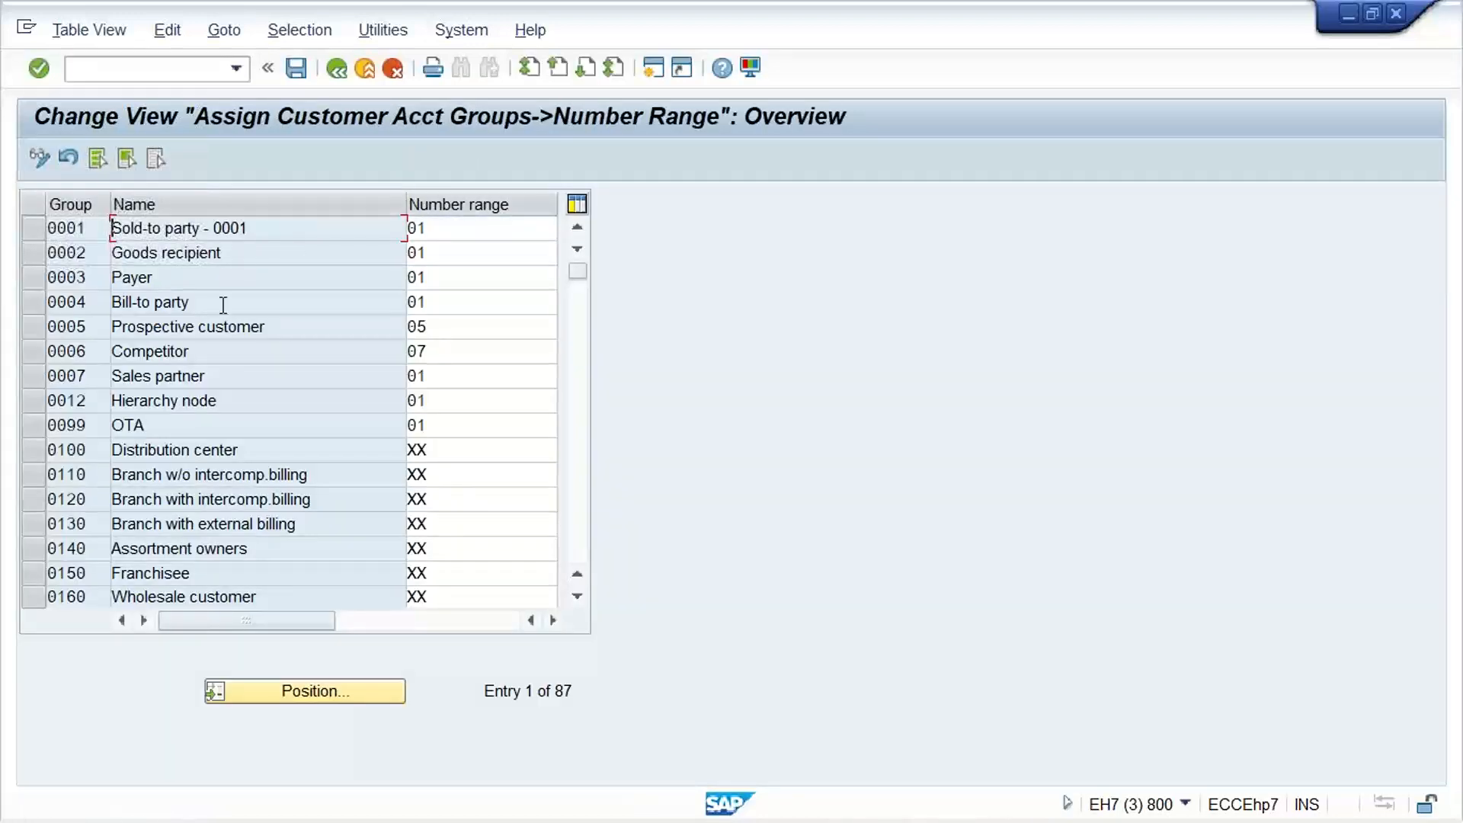
Locate account group TM11, change its number range to 02 and save with the proposed Customizing request
left_click(326, 695)
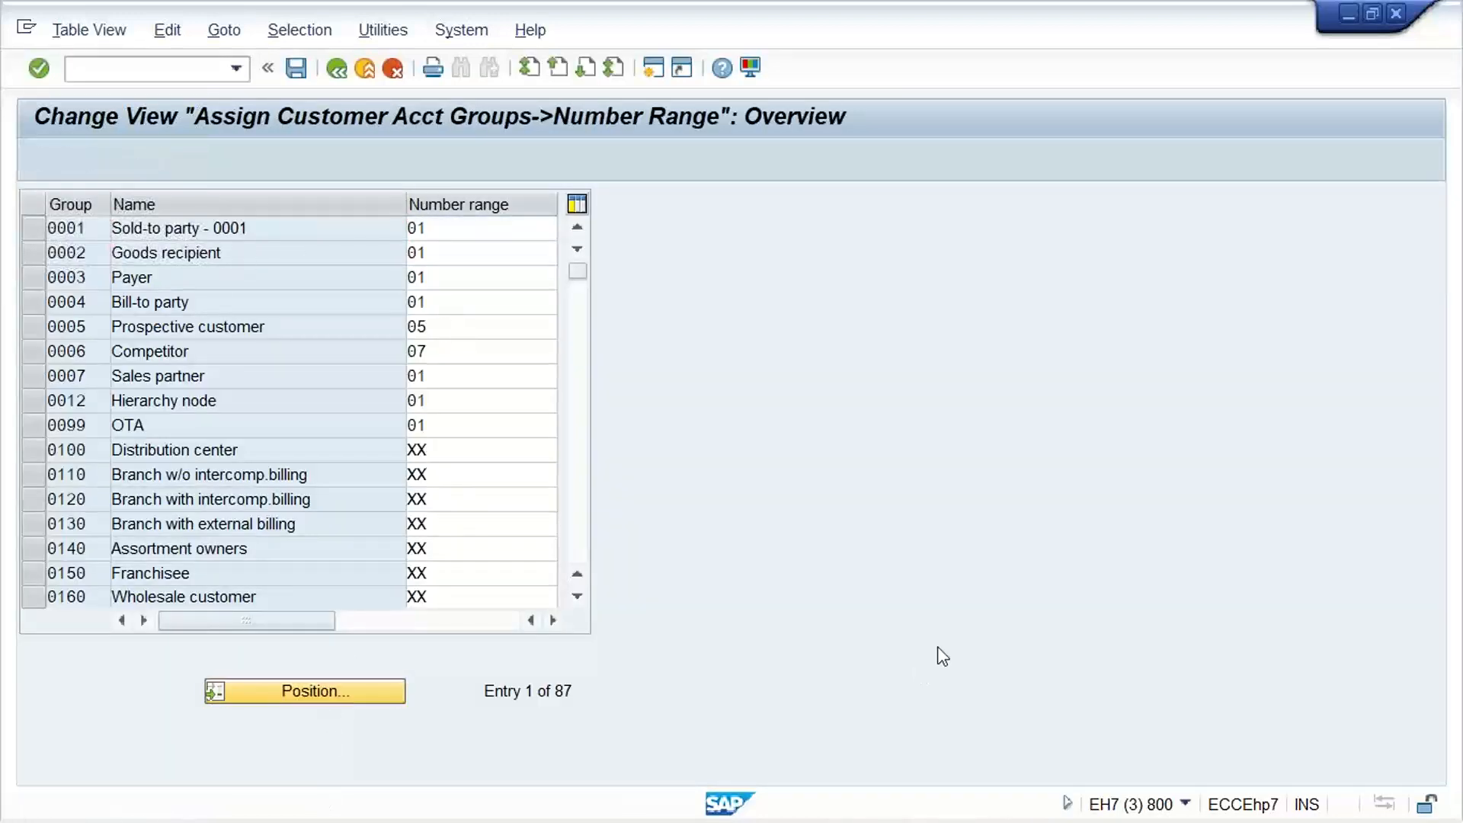
type("TM11")
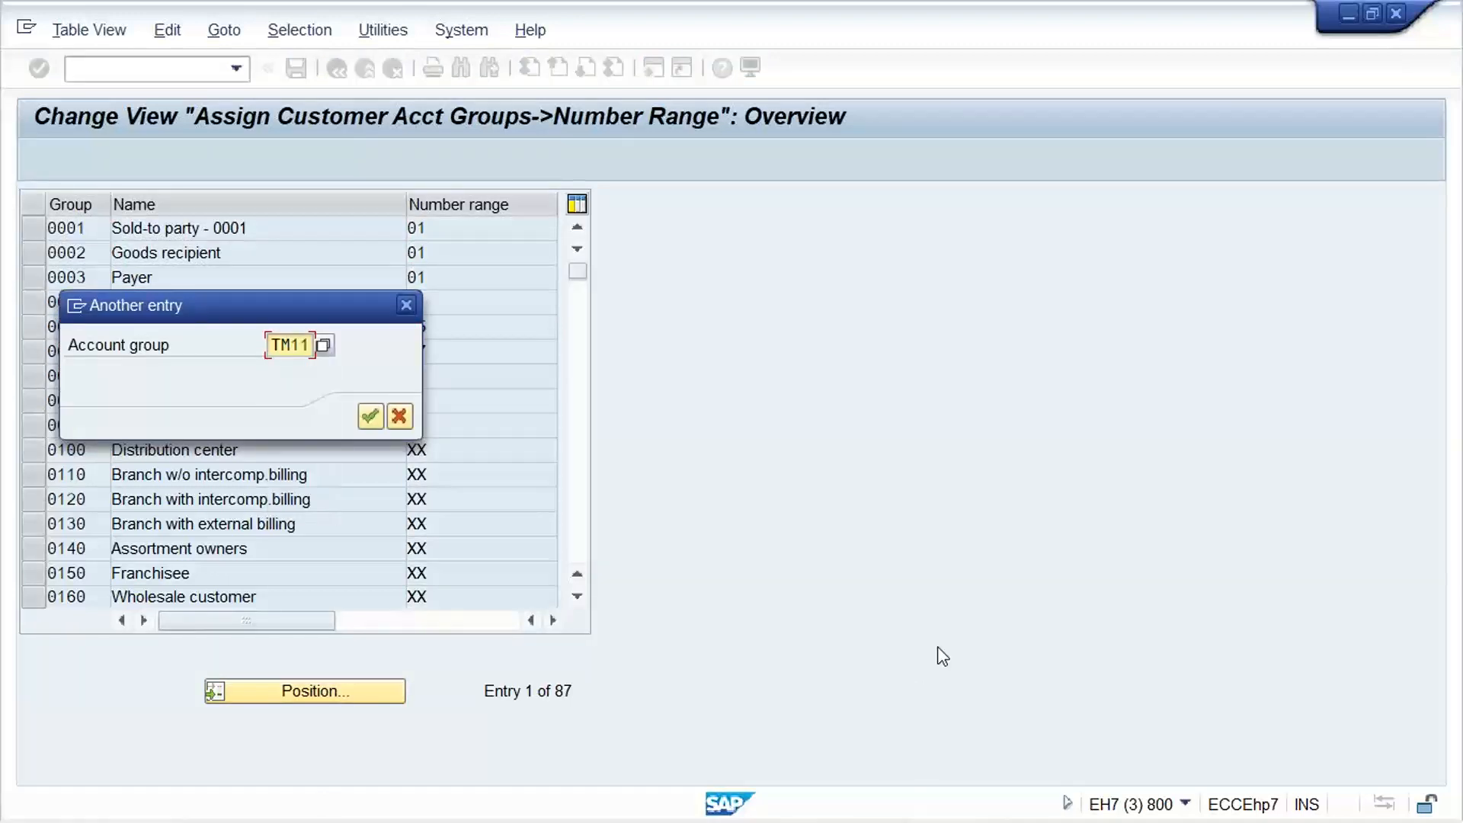
key("Return")
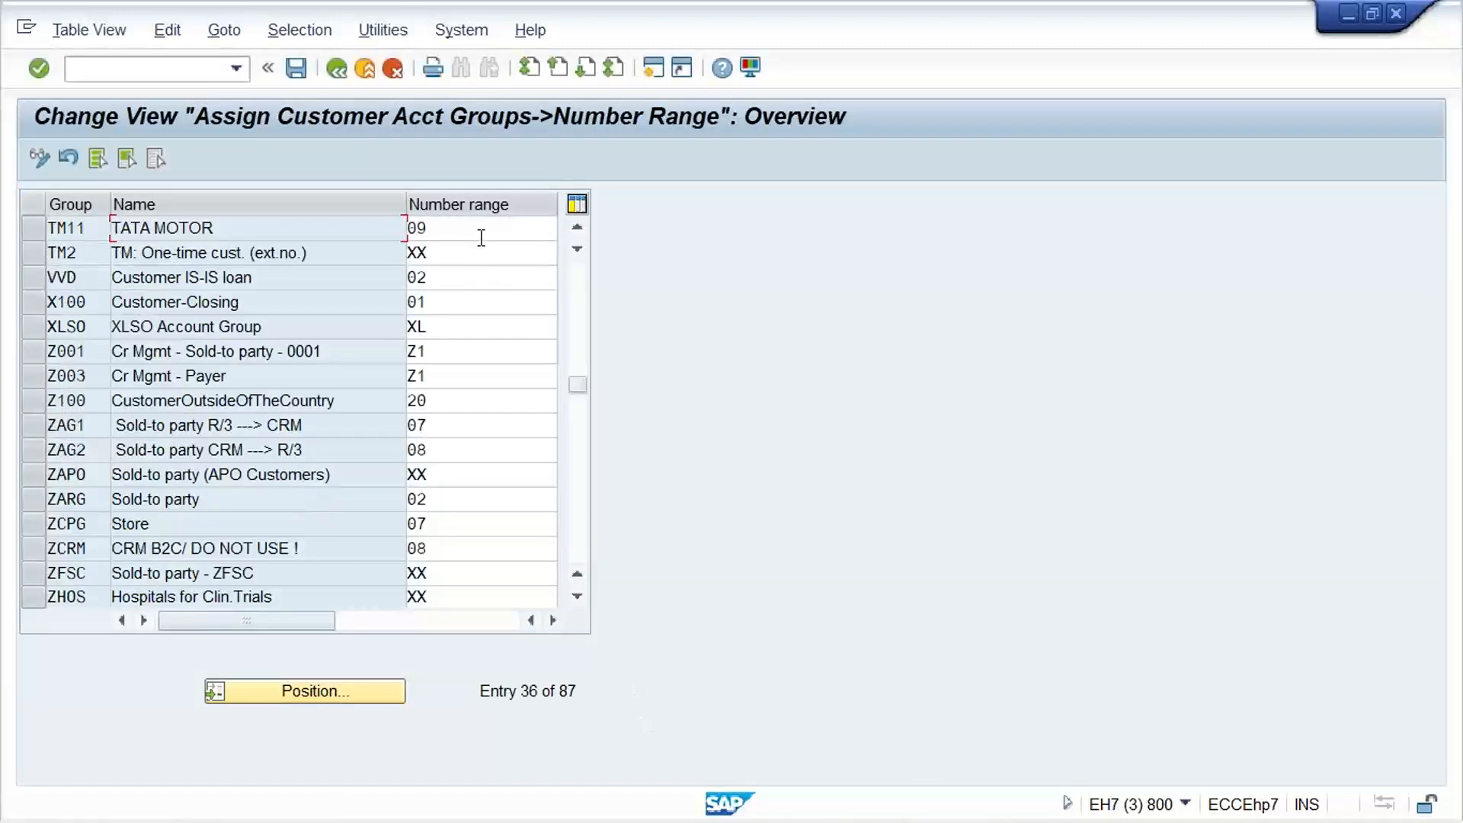
left_click(479, 231)
type("2")
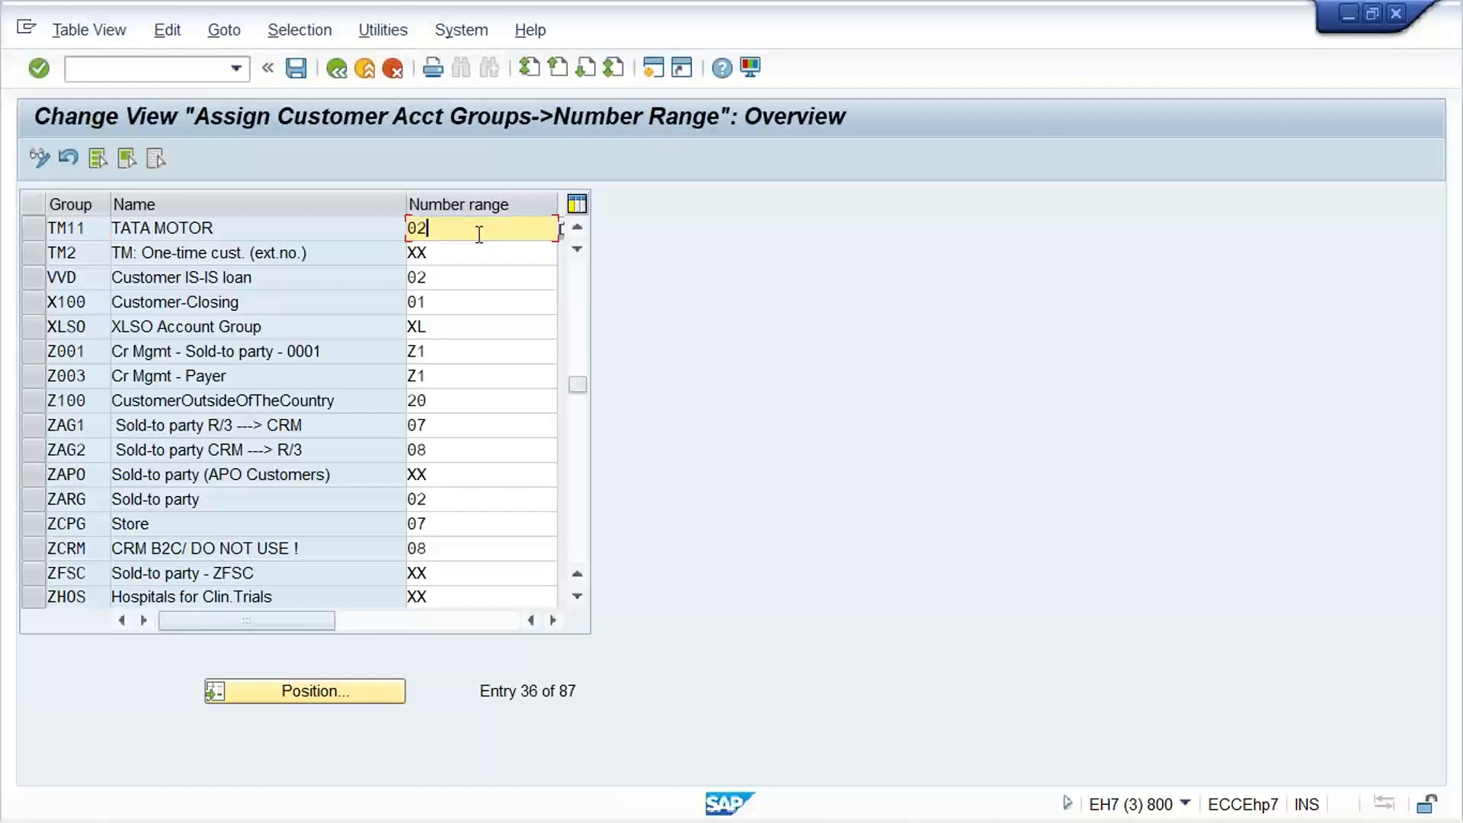
key("Return")
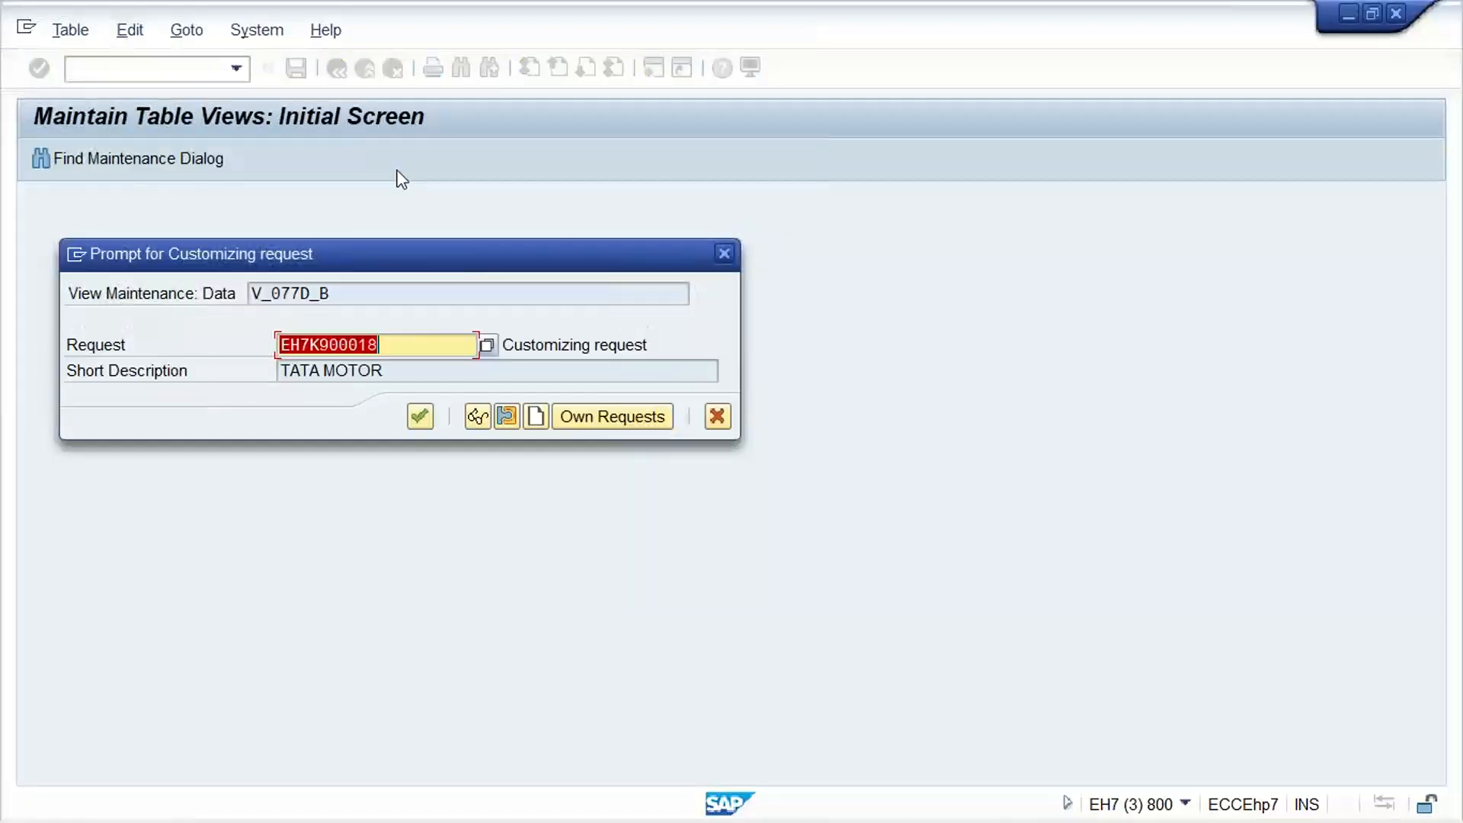
key("Return")
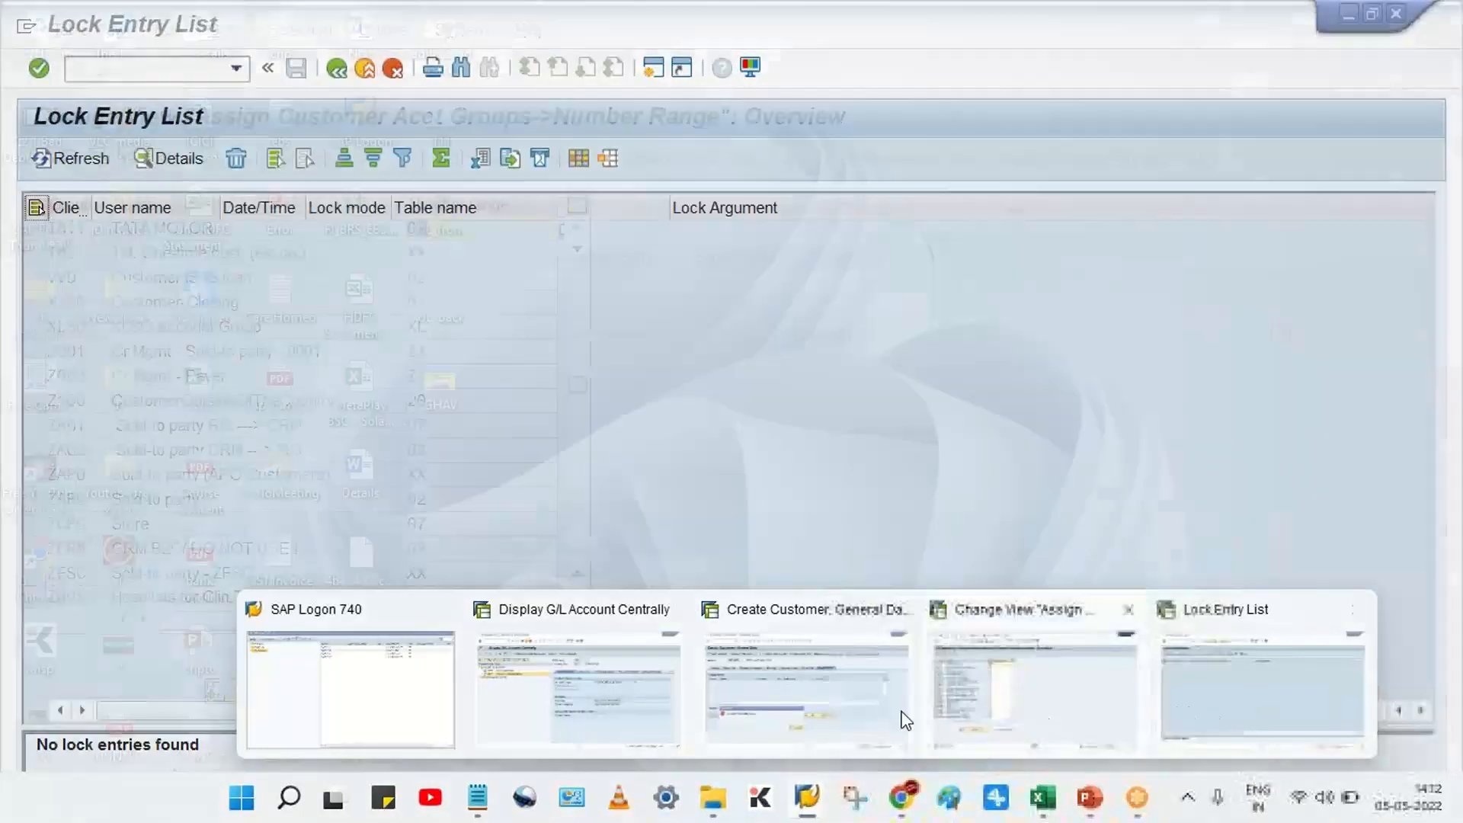
Return to the Create Customer session, dismiss the error and restart /NXD01 for account group TM11 in company code TM11
left_click(888, 713)
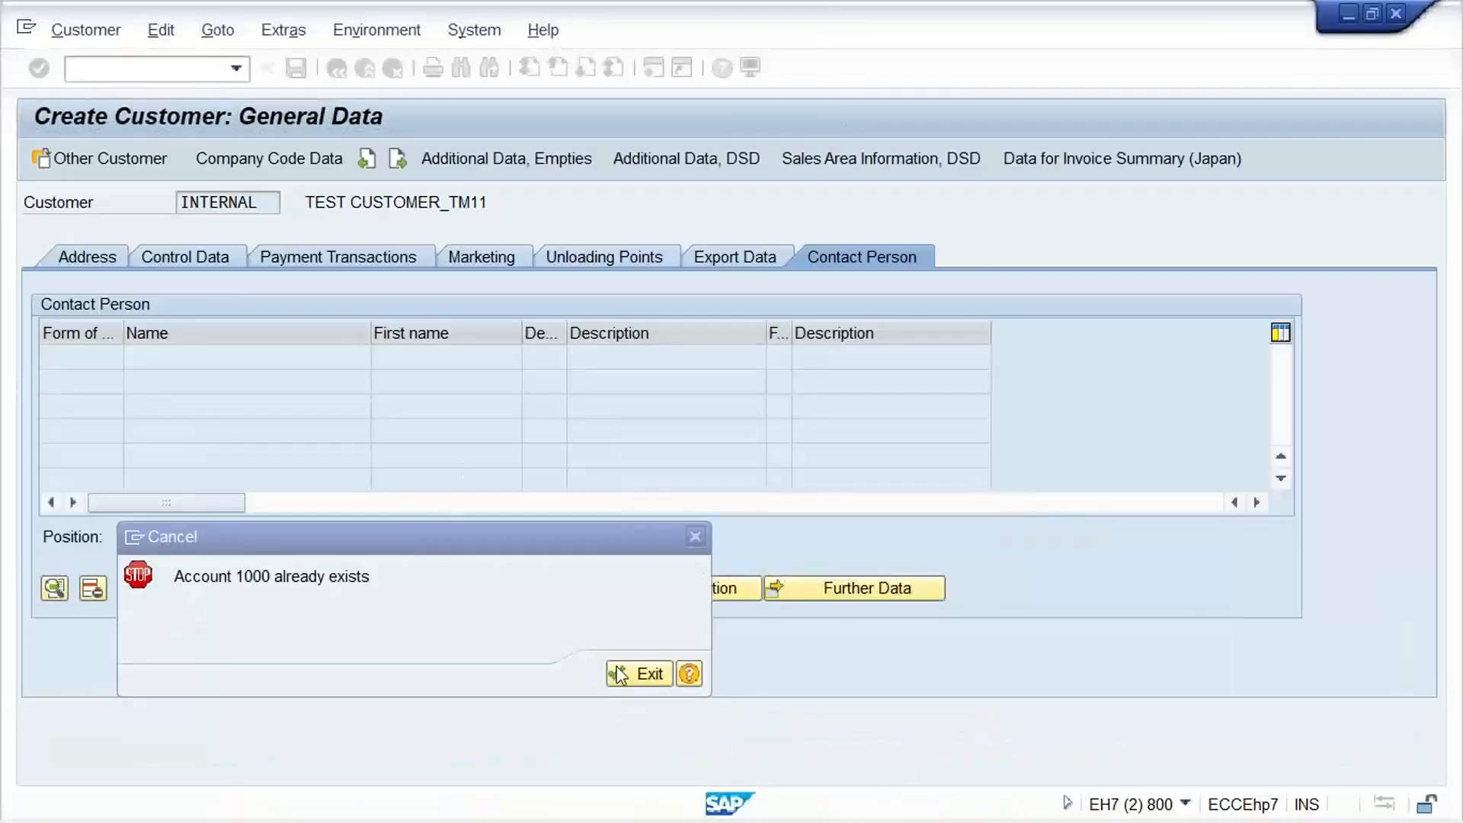
key("Return")
left_click(236, 69)
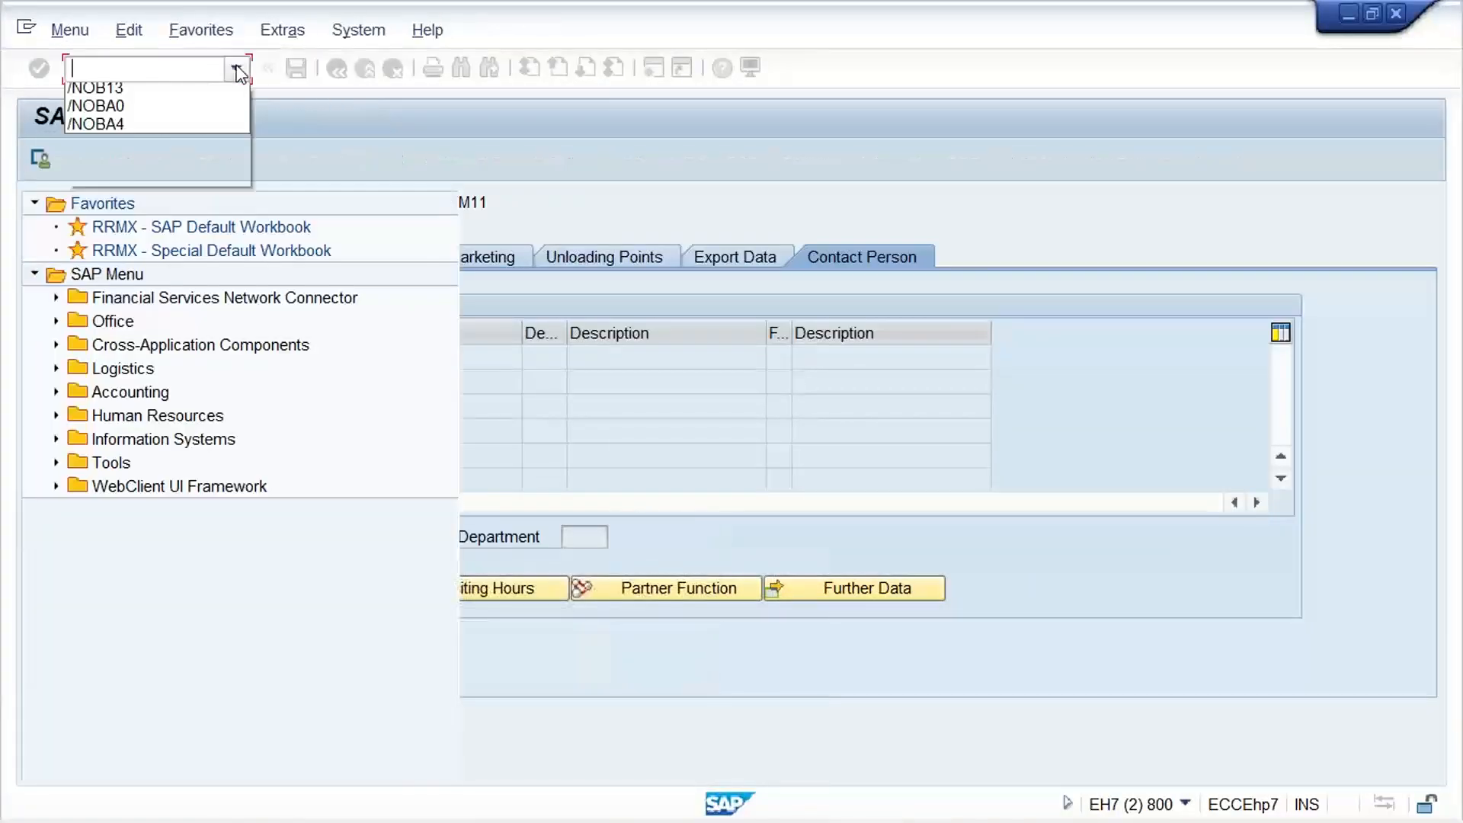
left_click(183, 115)
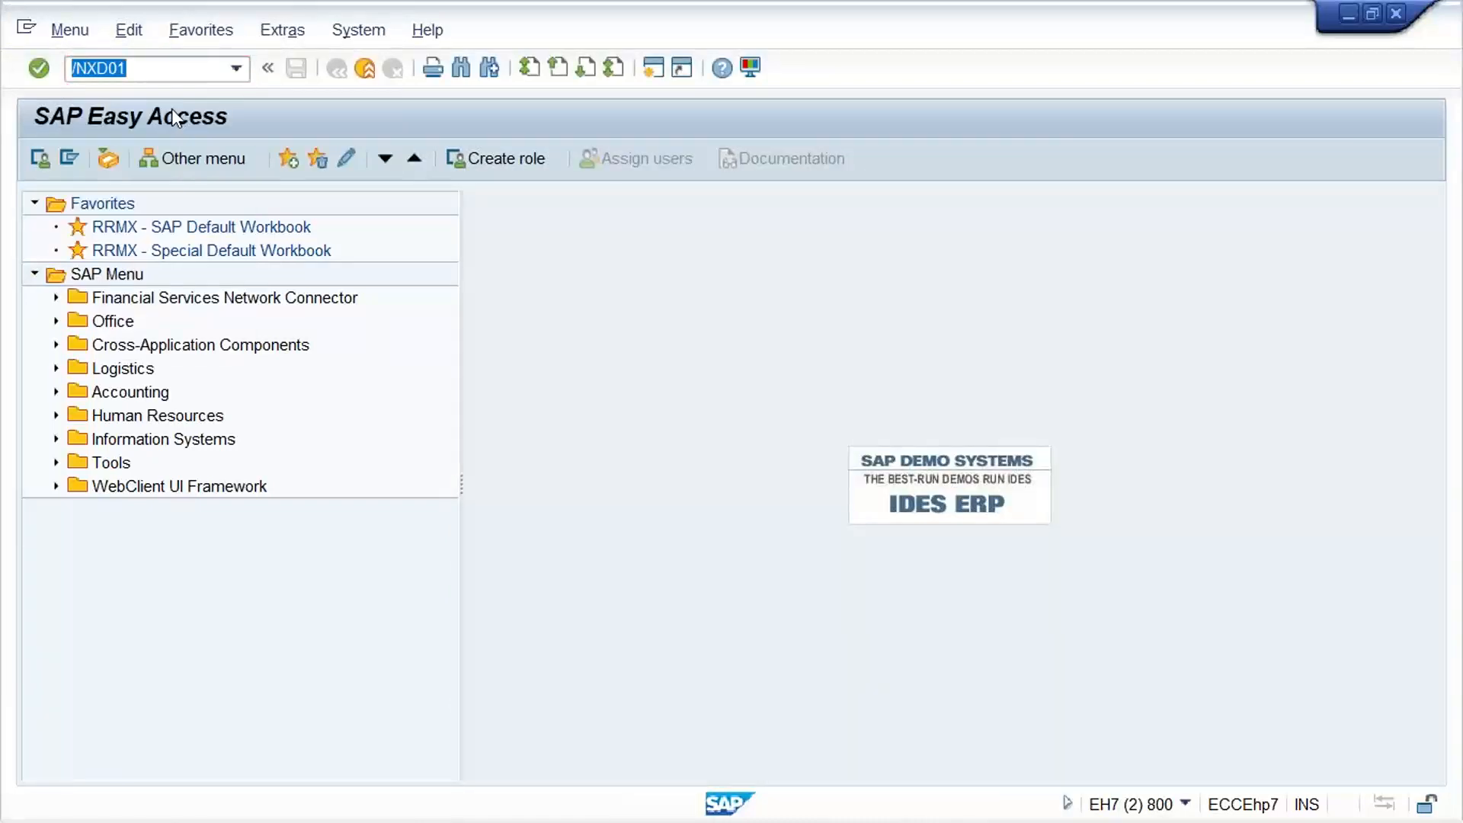
key("Return")
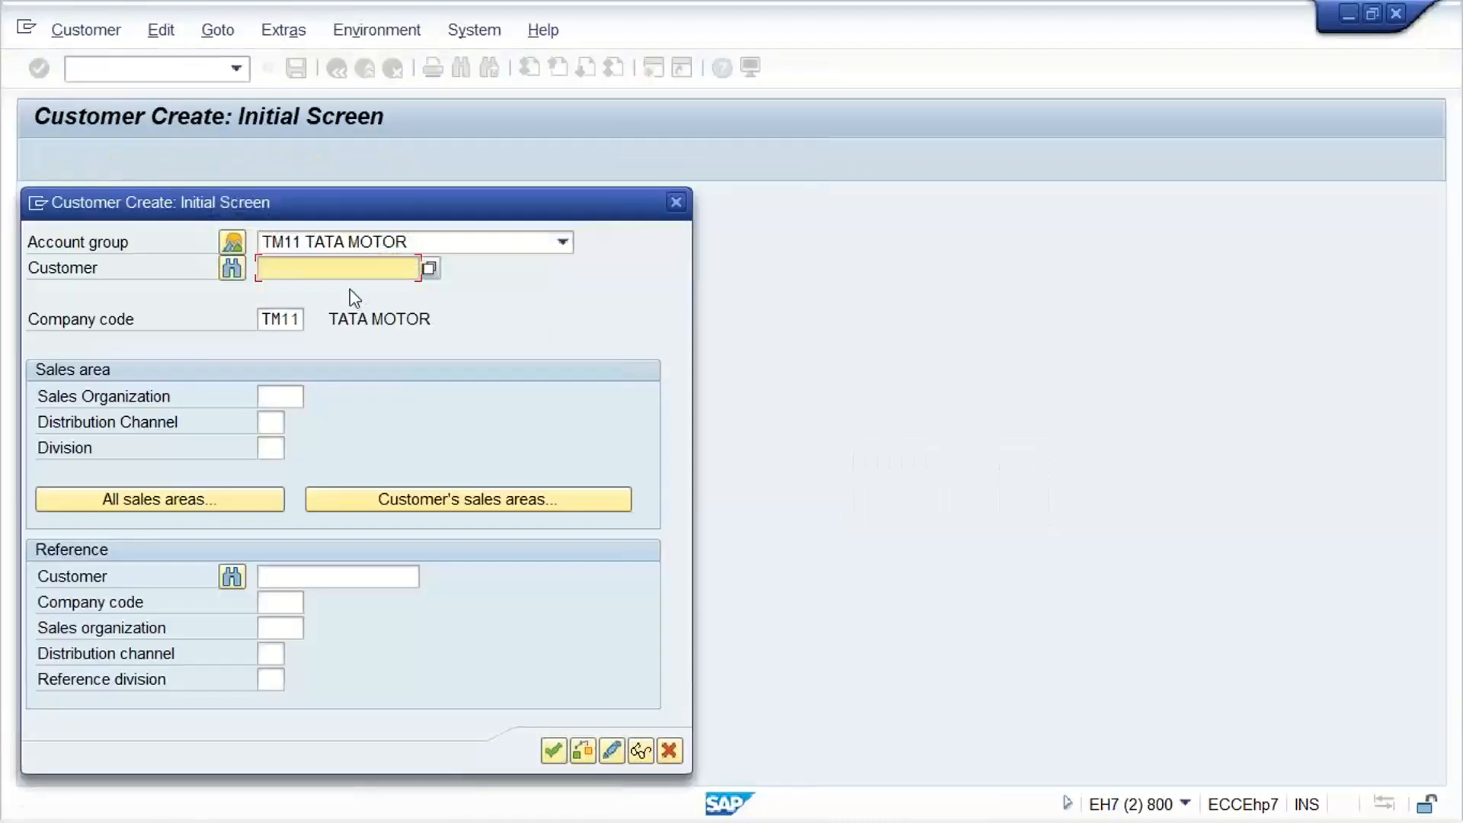
key("Return")
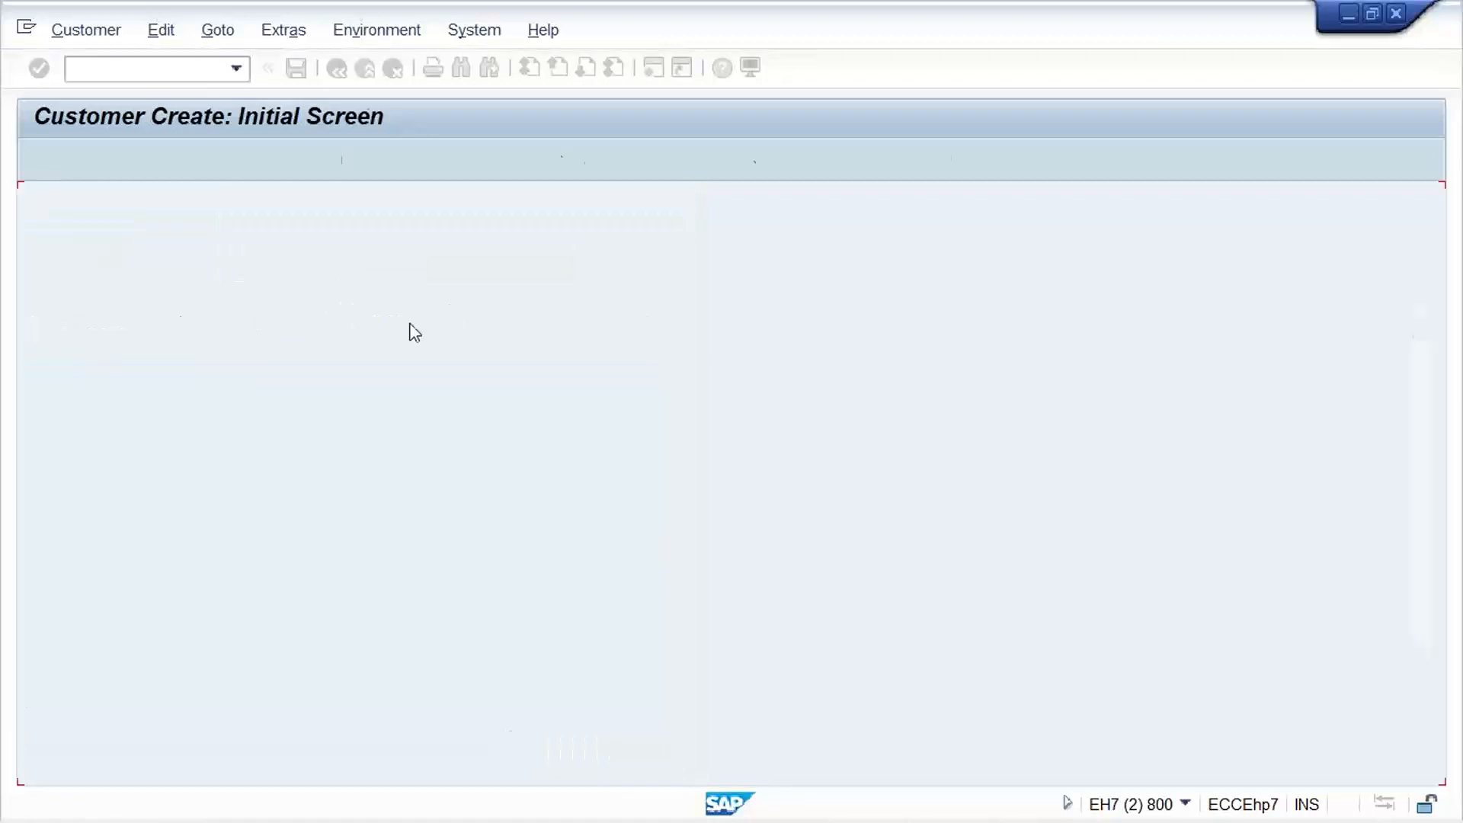
Fill the customer's general data with the name TEST CUSTOMER_TM11 and country IN
left_click(329, 379)
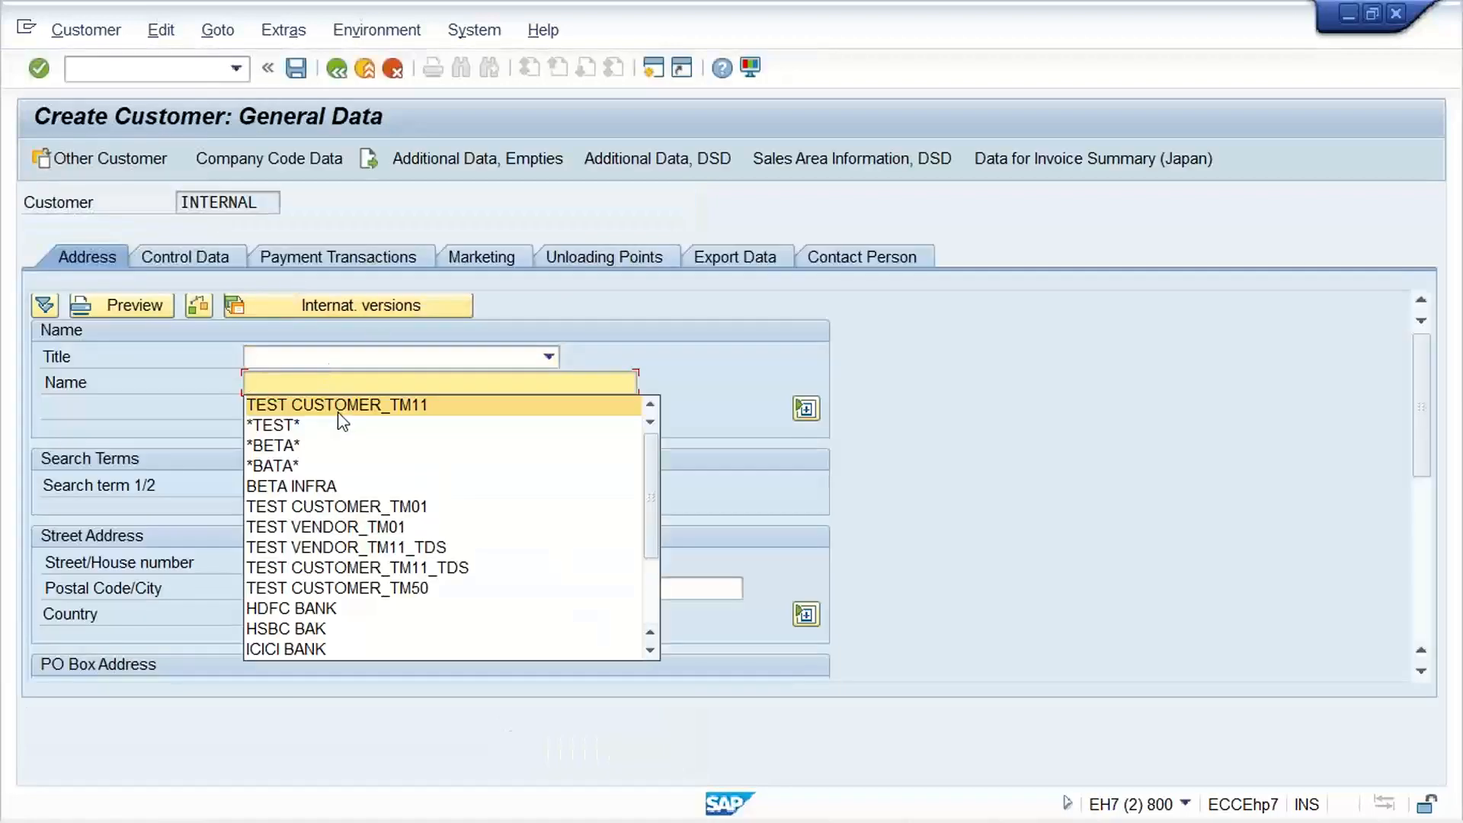
left_click(339, 405)
left_click(272, 613)
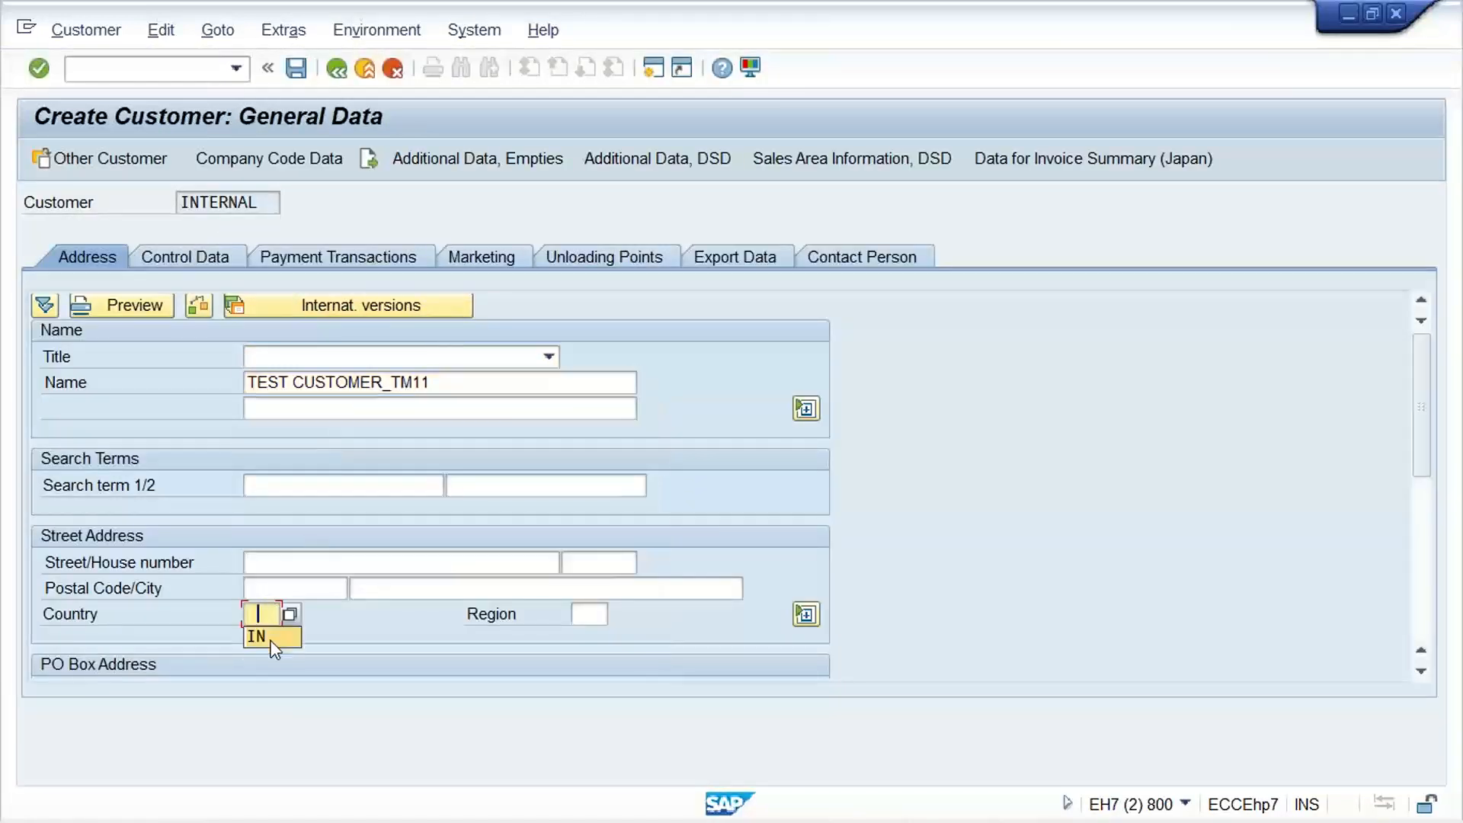
left_click(271, 638)
Set reconciliation account 1001 and terms of payment 0001 in the company code data, save the customer and leave customer creation
left_click(296, 159)
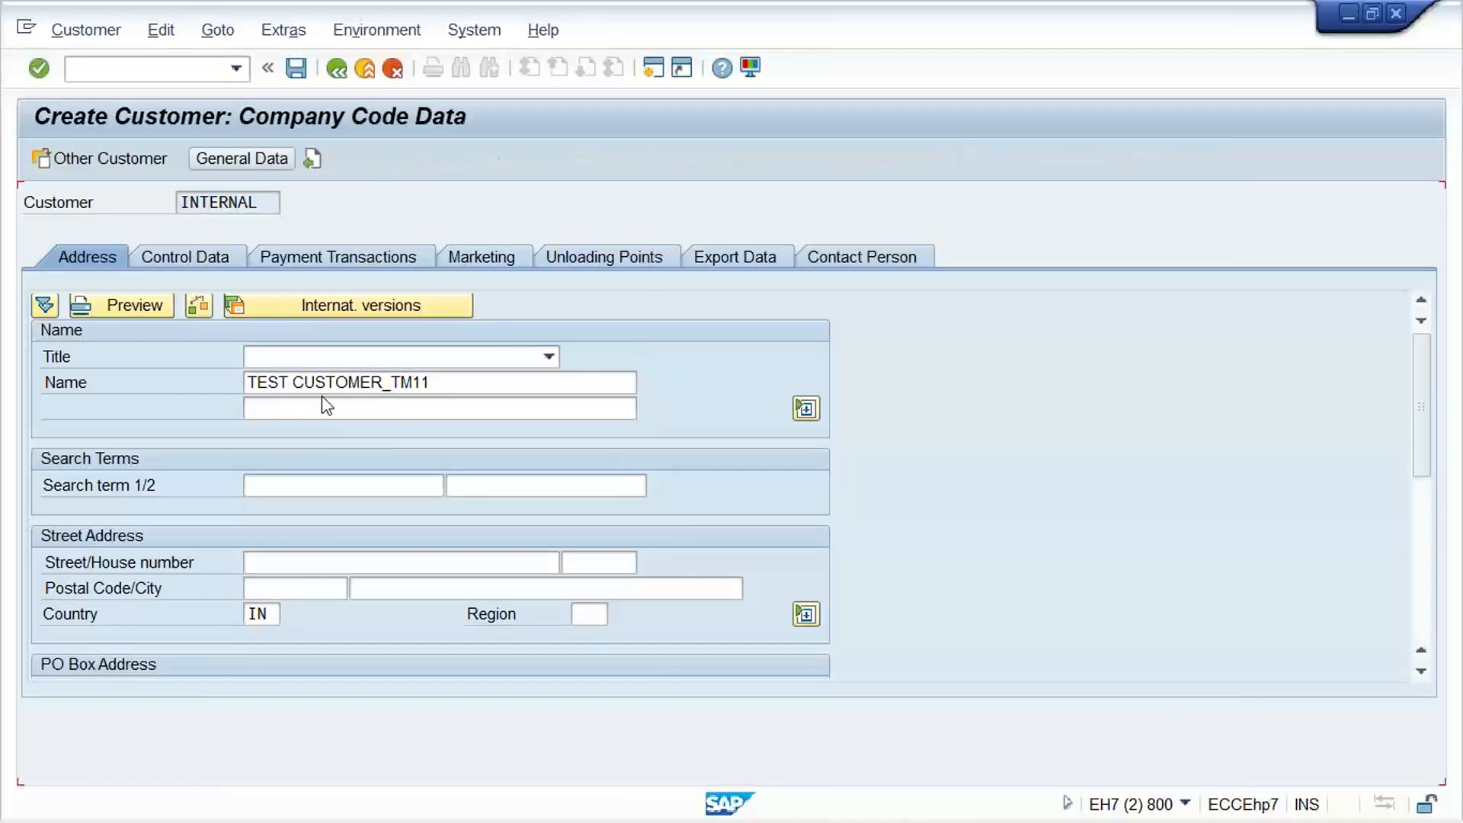
left_click(249, 357)
left_click(229, 378)
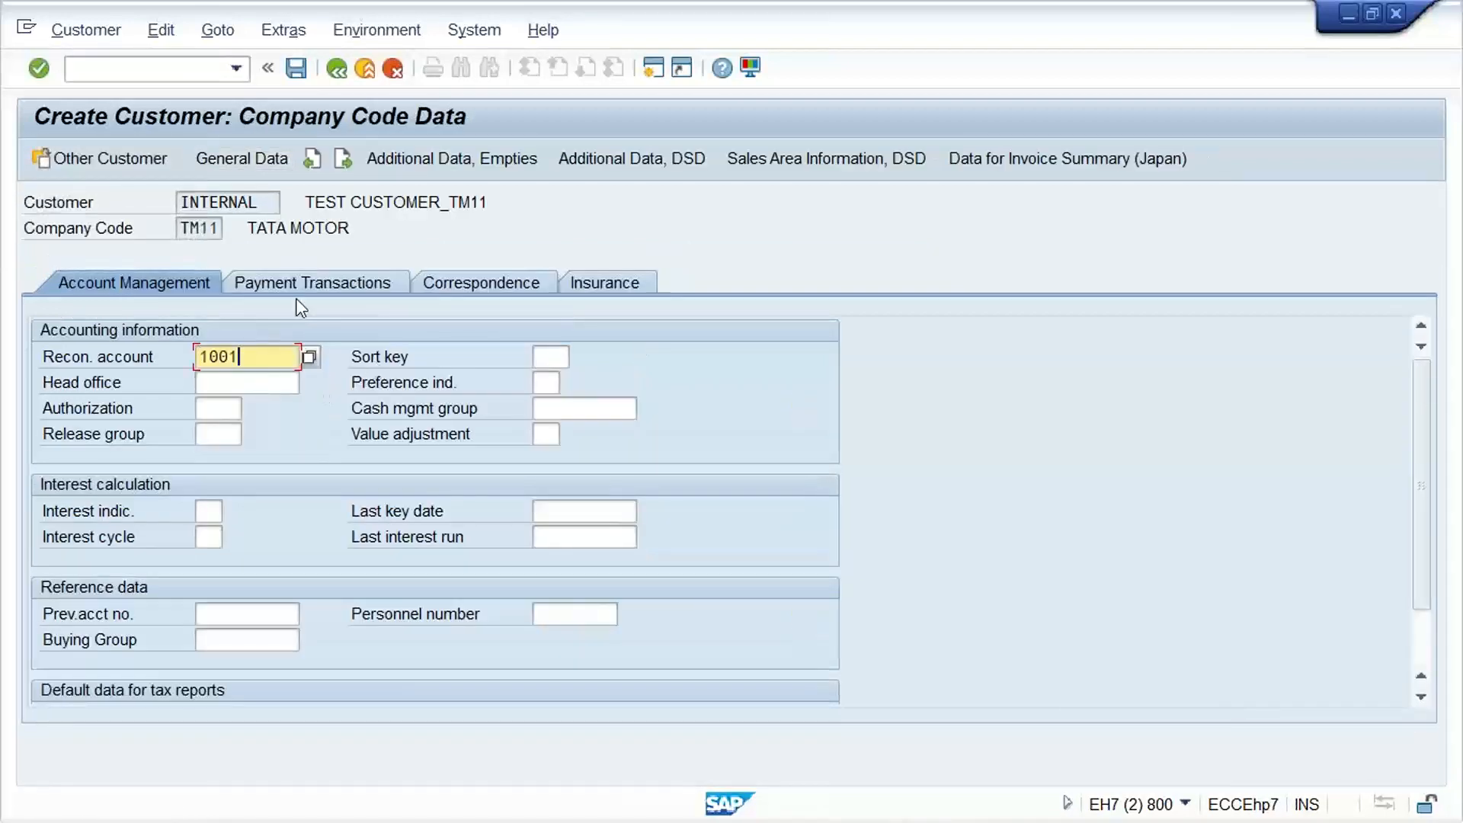
left_click(301, 299)
left_click(312, 282)
left_click(301, 357)
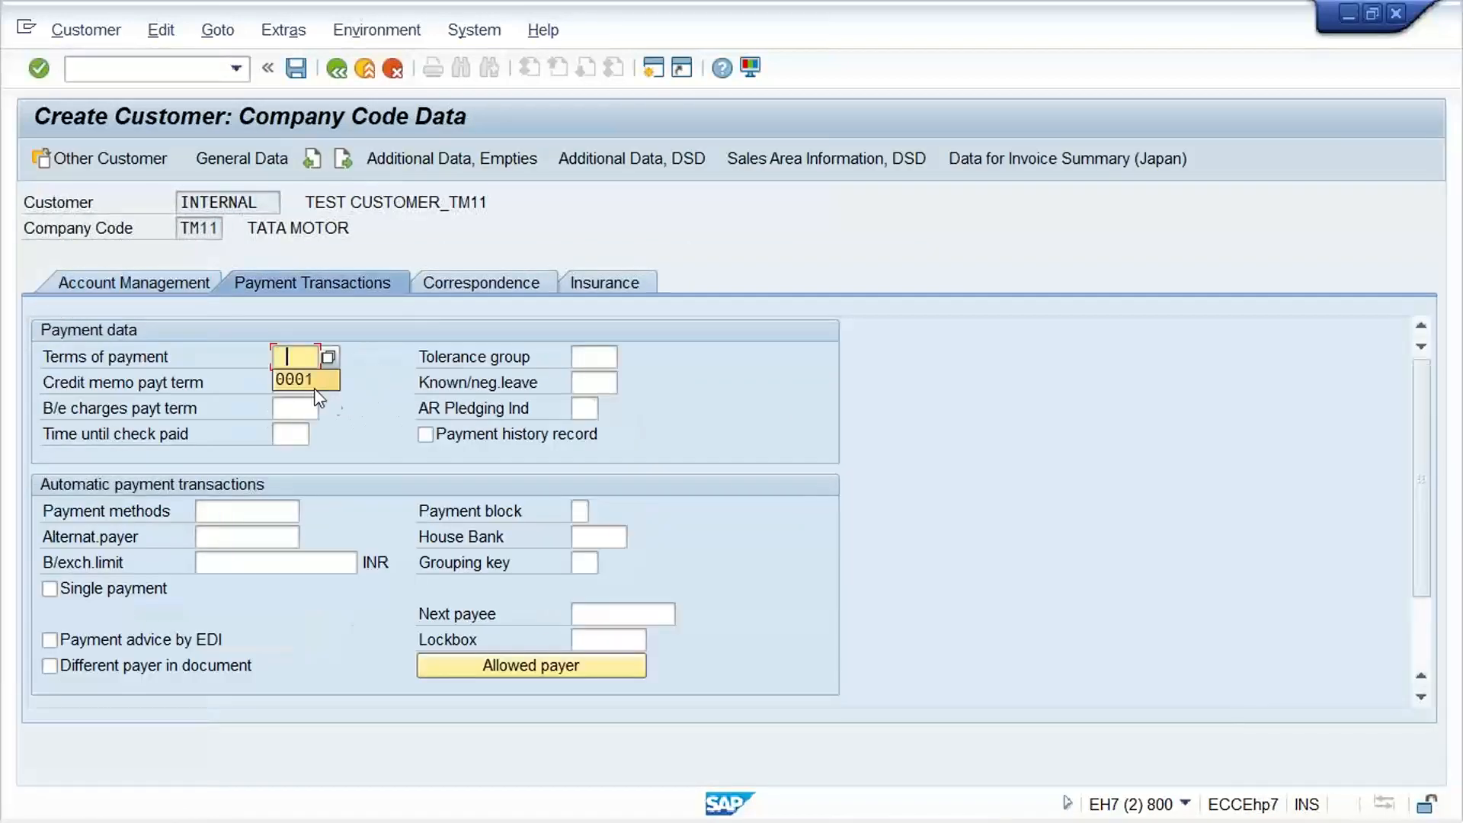
key("ctrl+s")
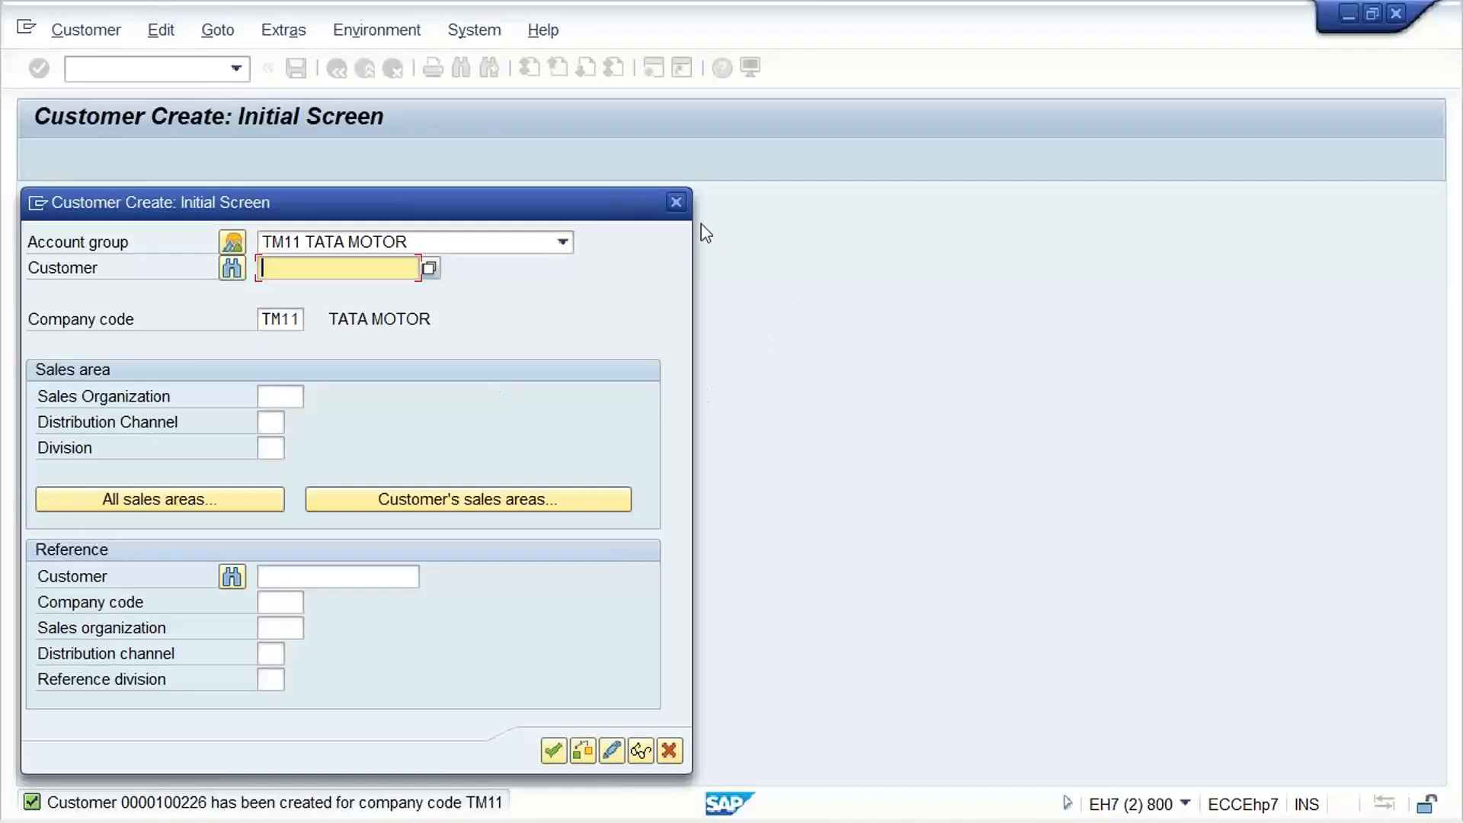
left_click(675, 203)
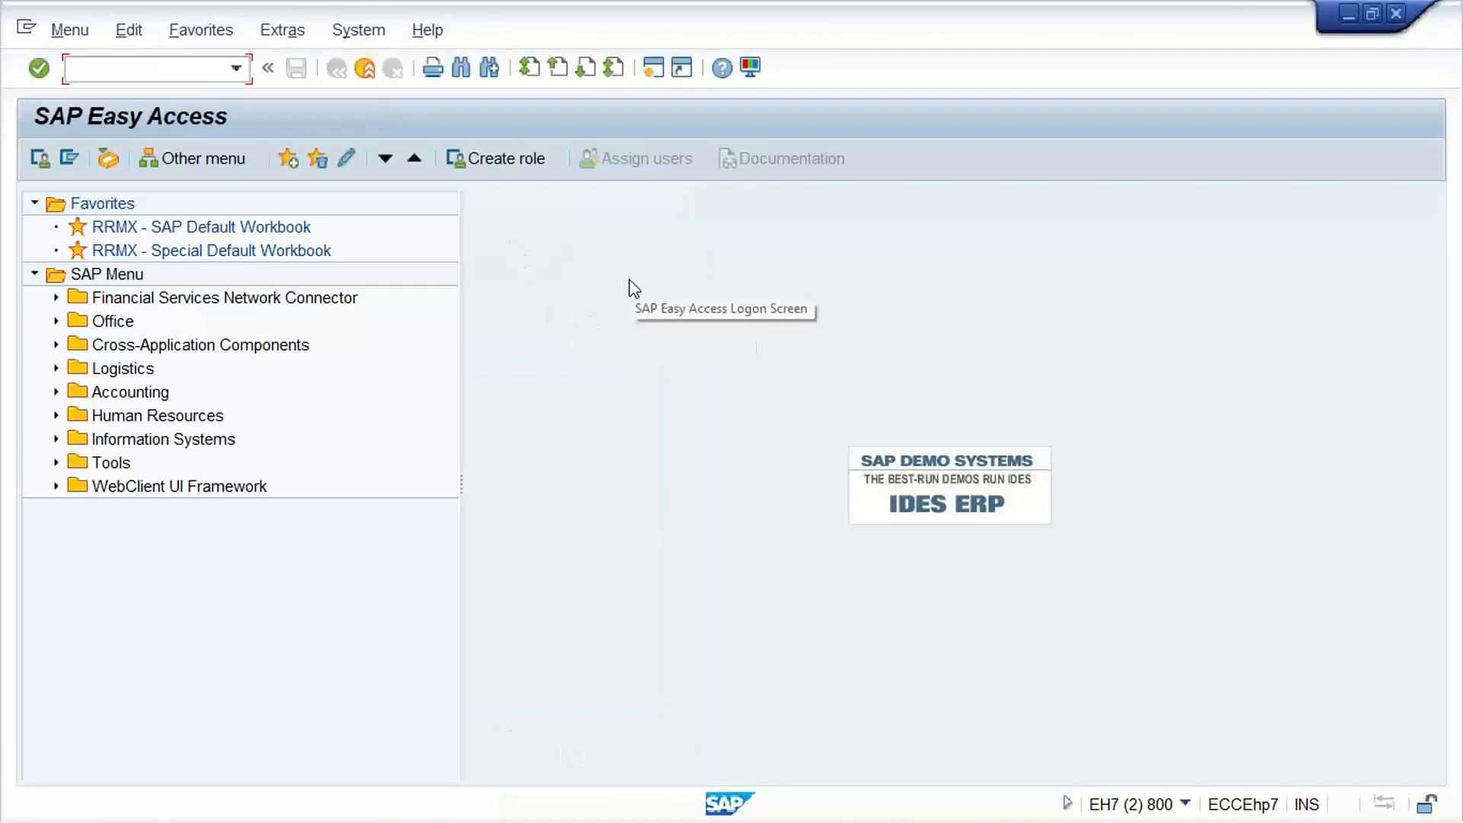
Switch to the Excel class workbook and record the new customer's number in cell D2 of sheet TM11
mouse_move(999, 797)
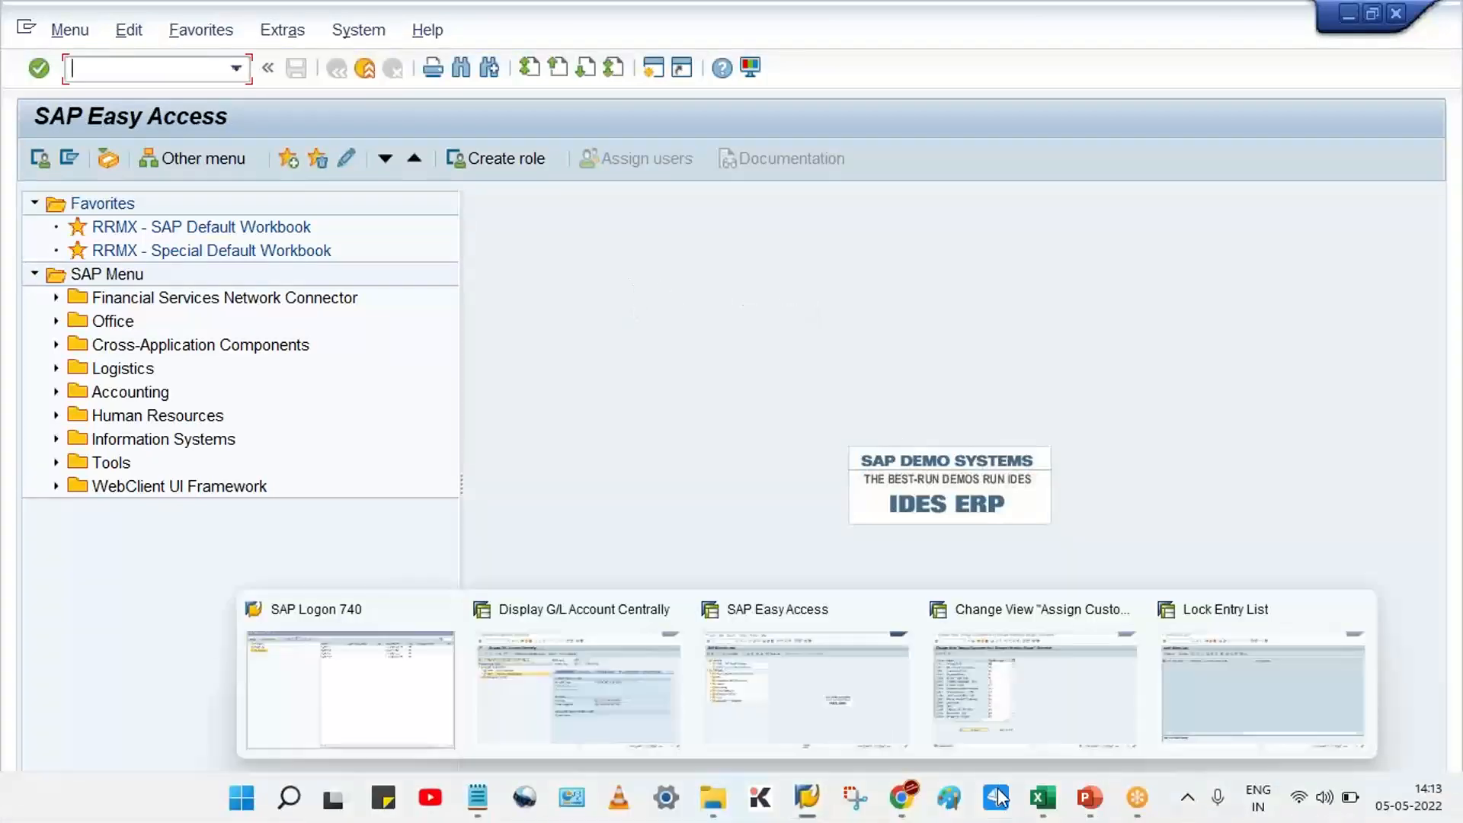
left_click(1044, 800)
left_click(601, 314)
type("1")
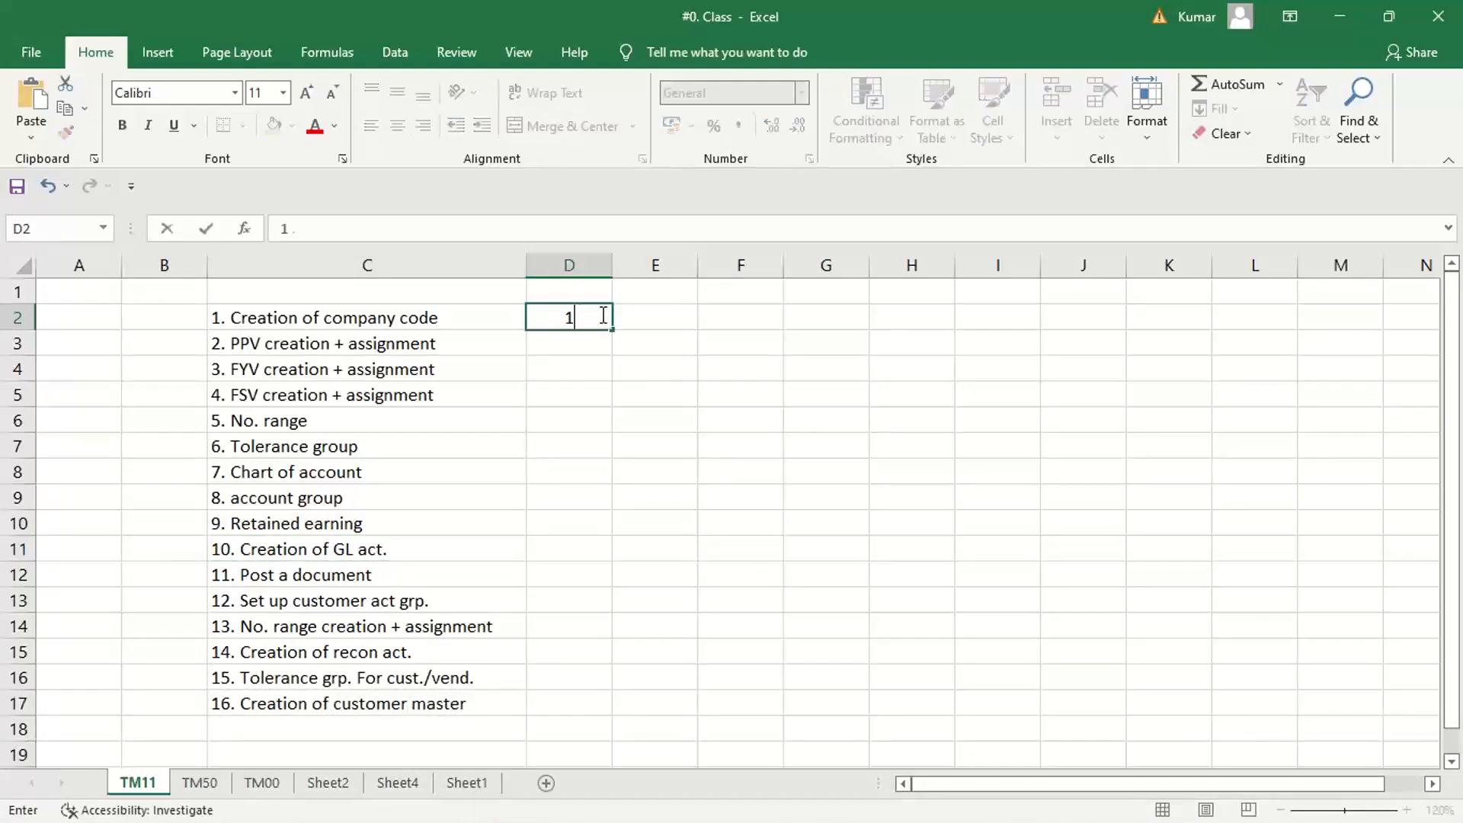
type("00226")
key("Return")
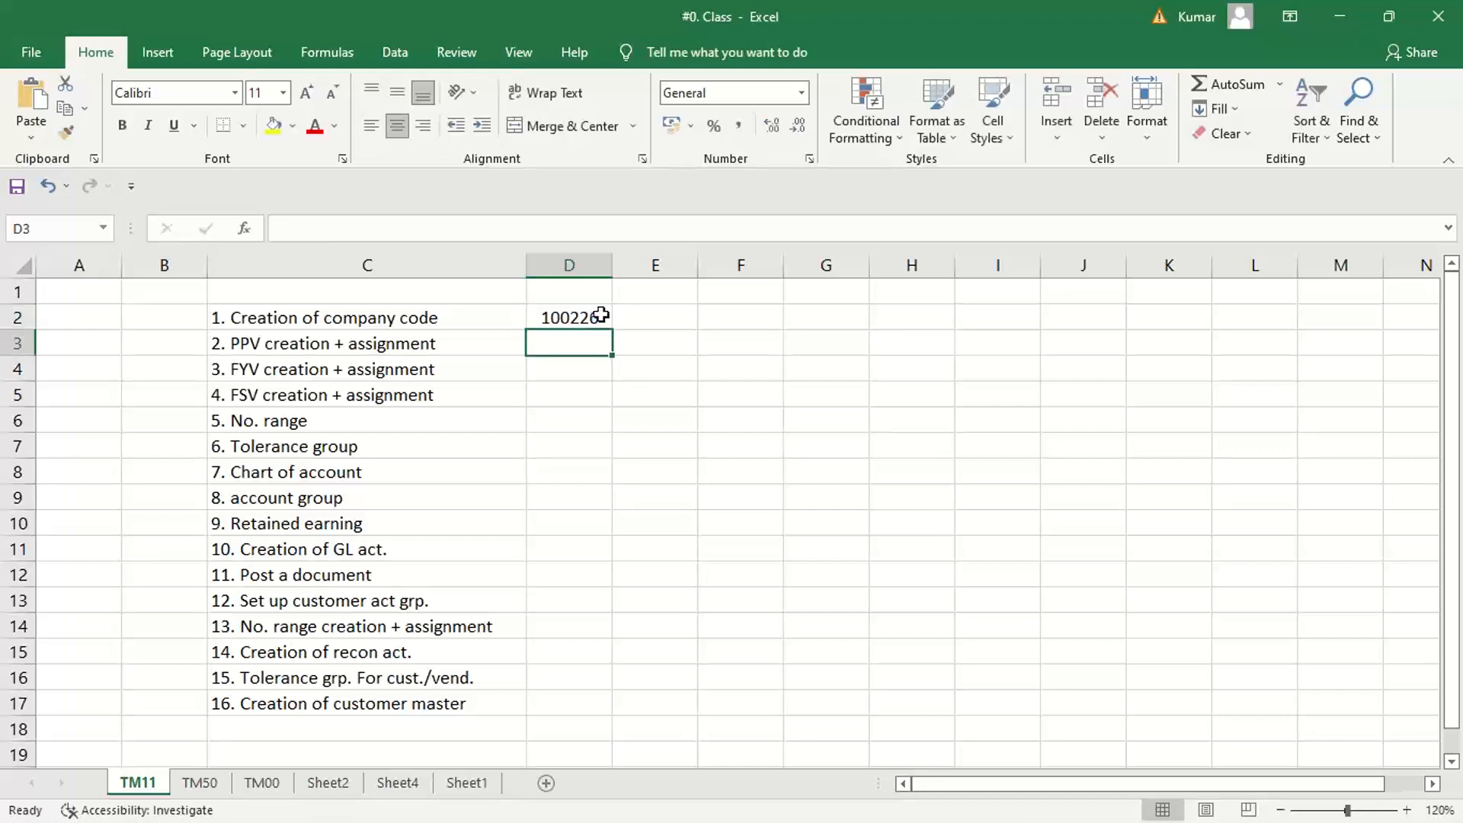
Move the customer number from cell D2 to D17, beside item 16, Creation of customer master
left_click(577, 320)
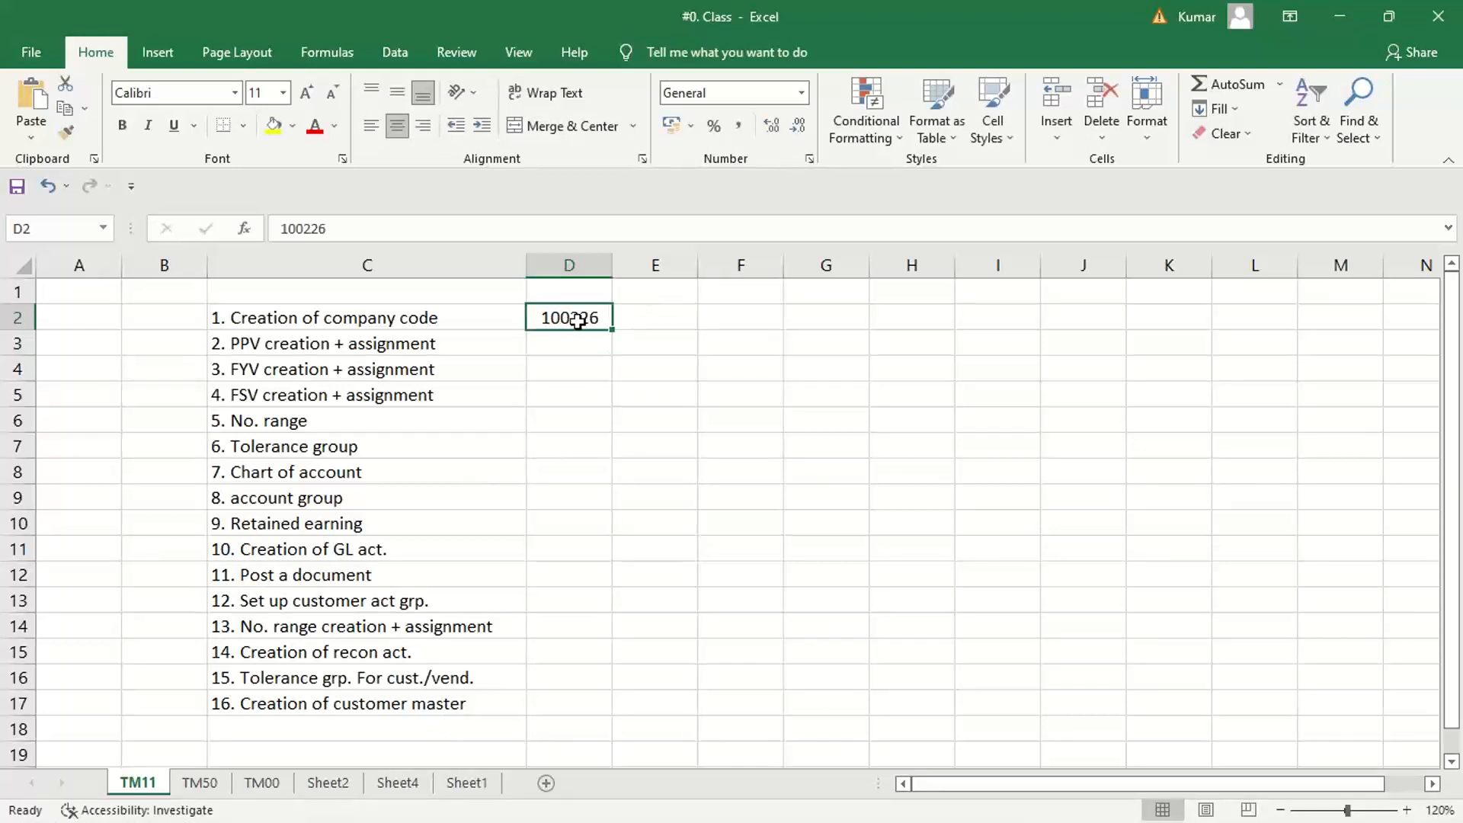
key("ctrl+c")
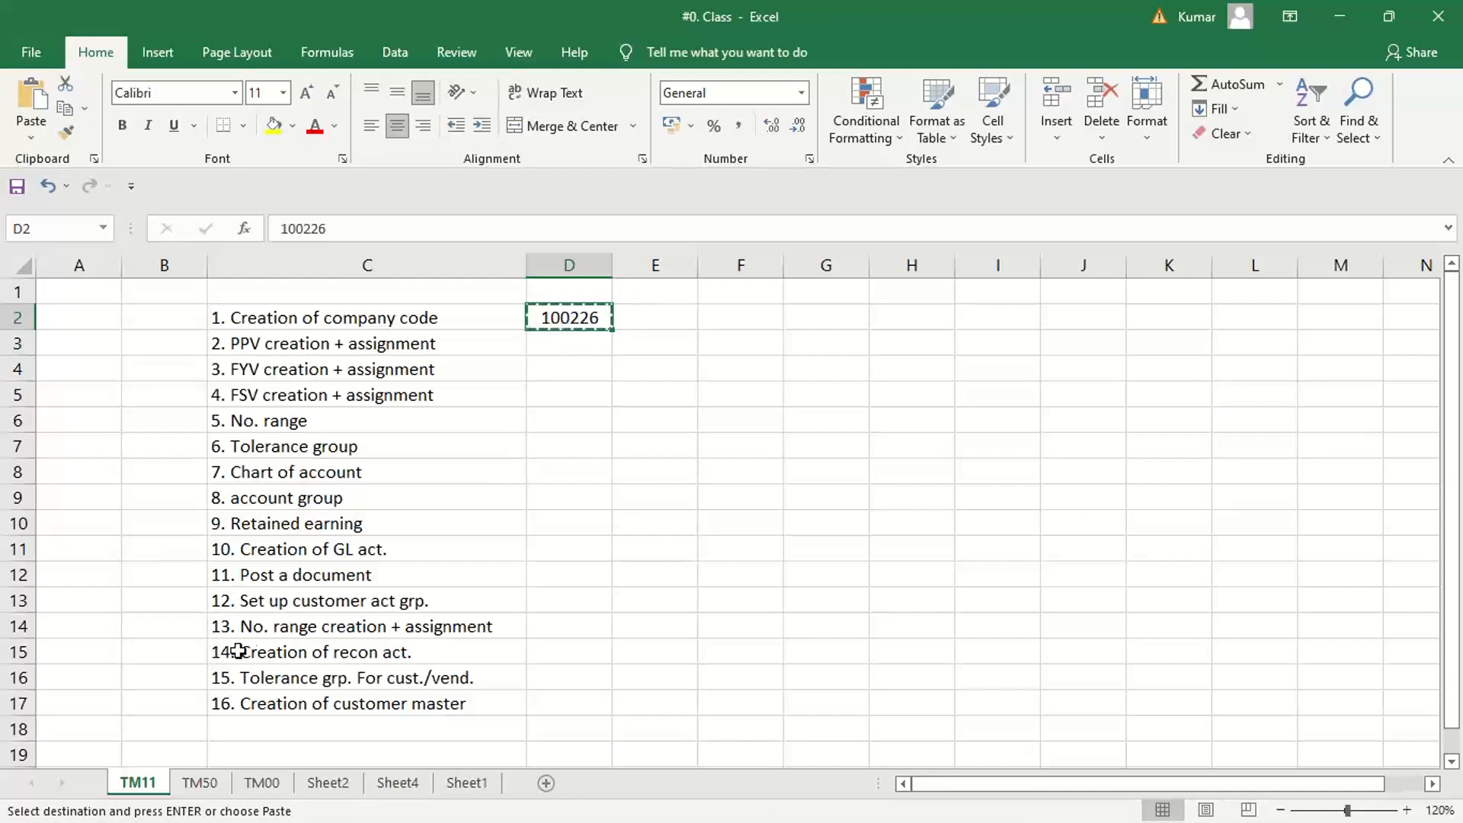
left_click(565, 701)
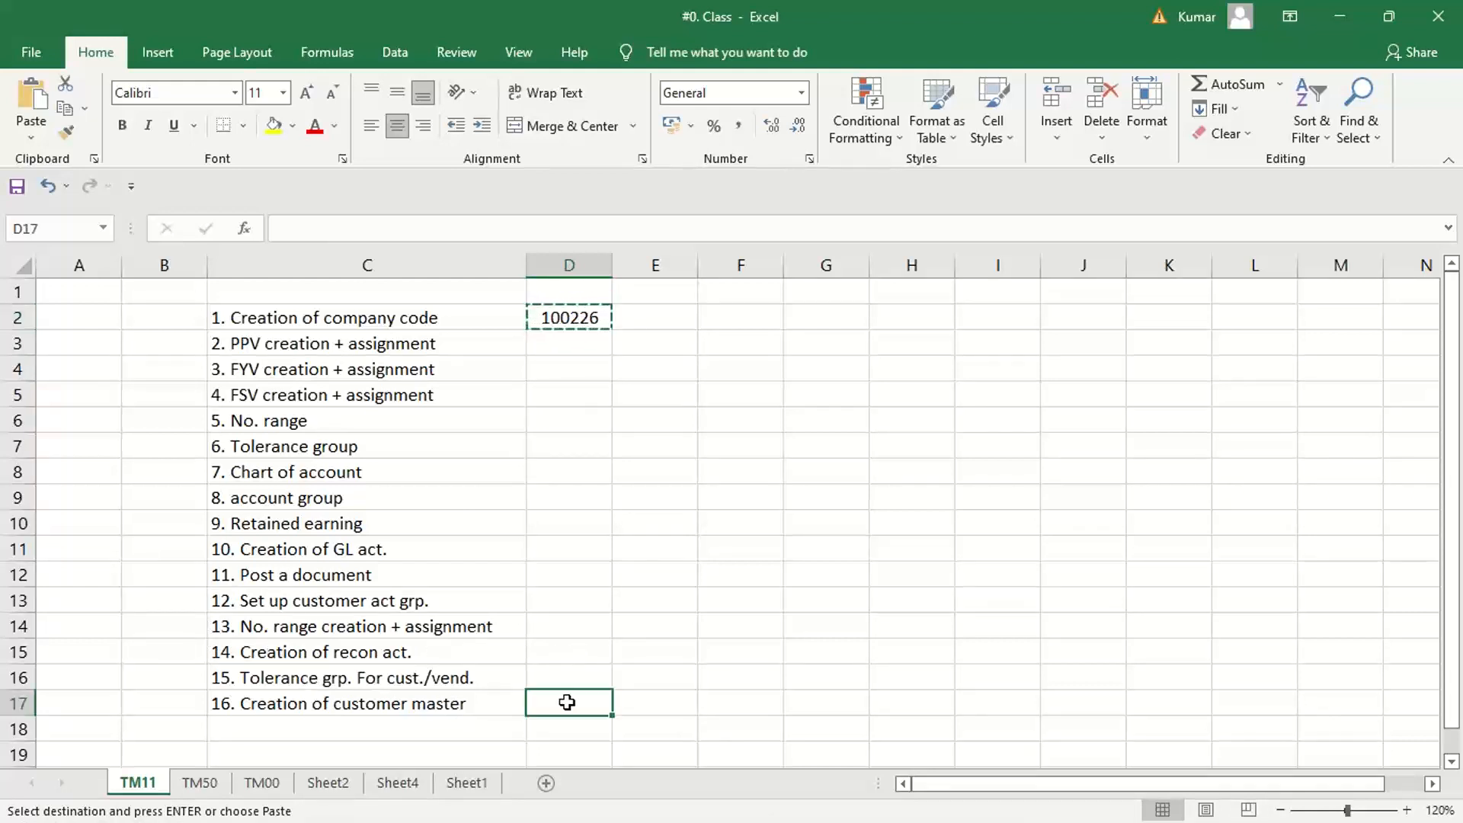
key("ctrl+v")
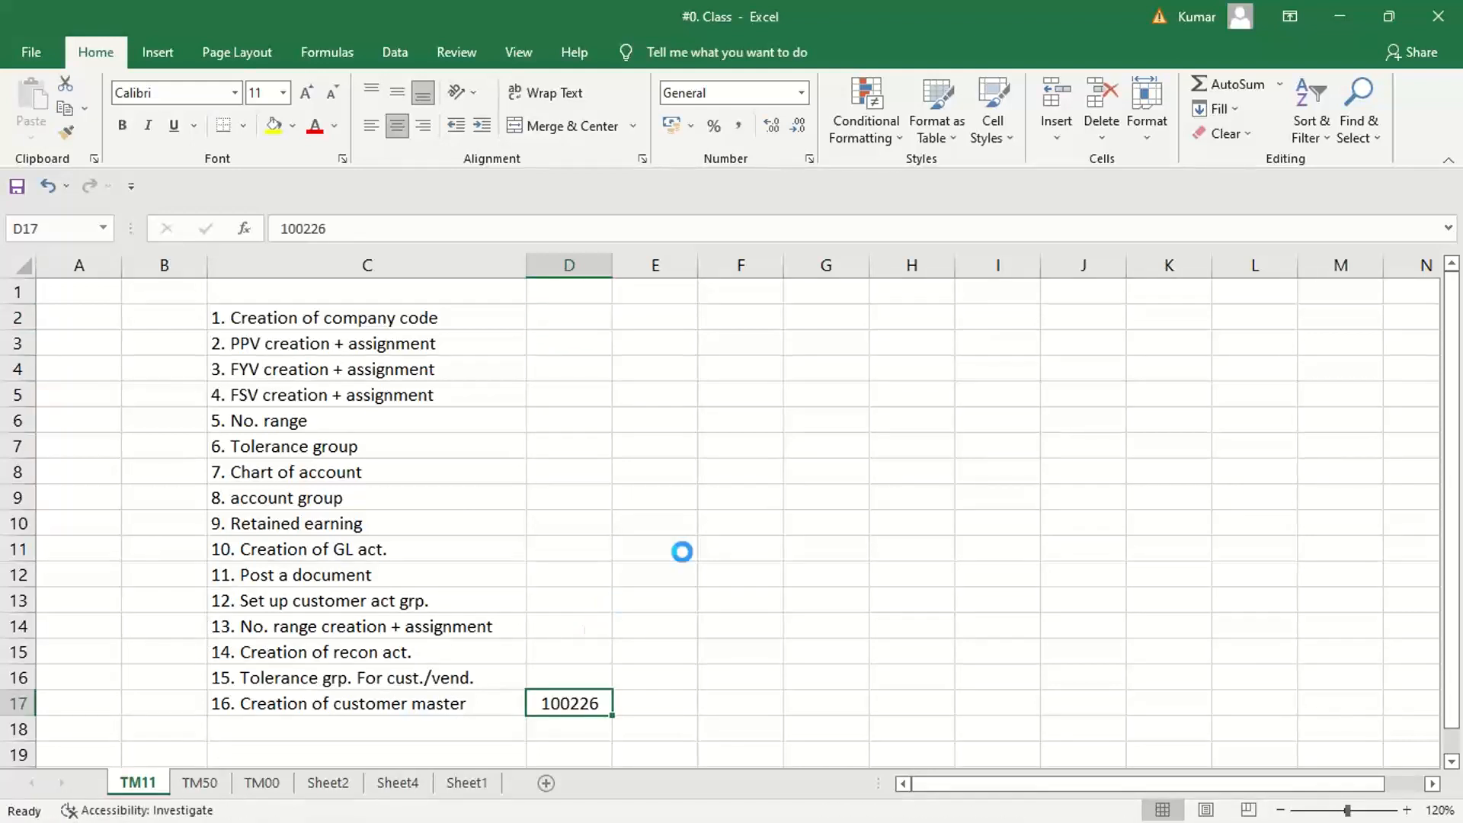
left_click(240, 712)
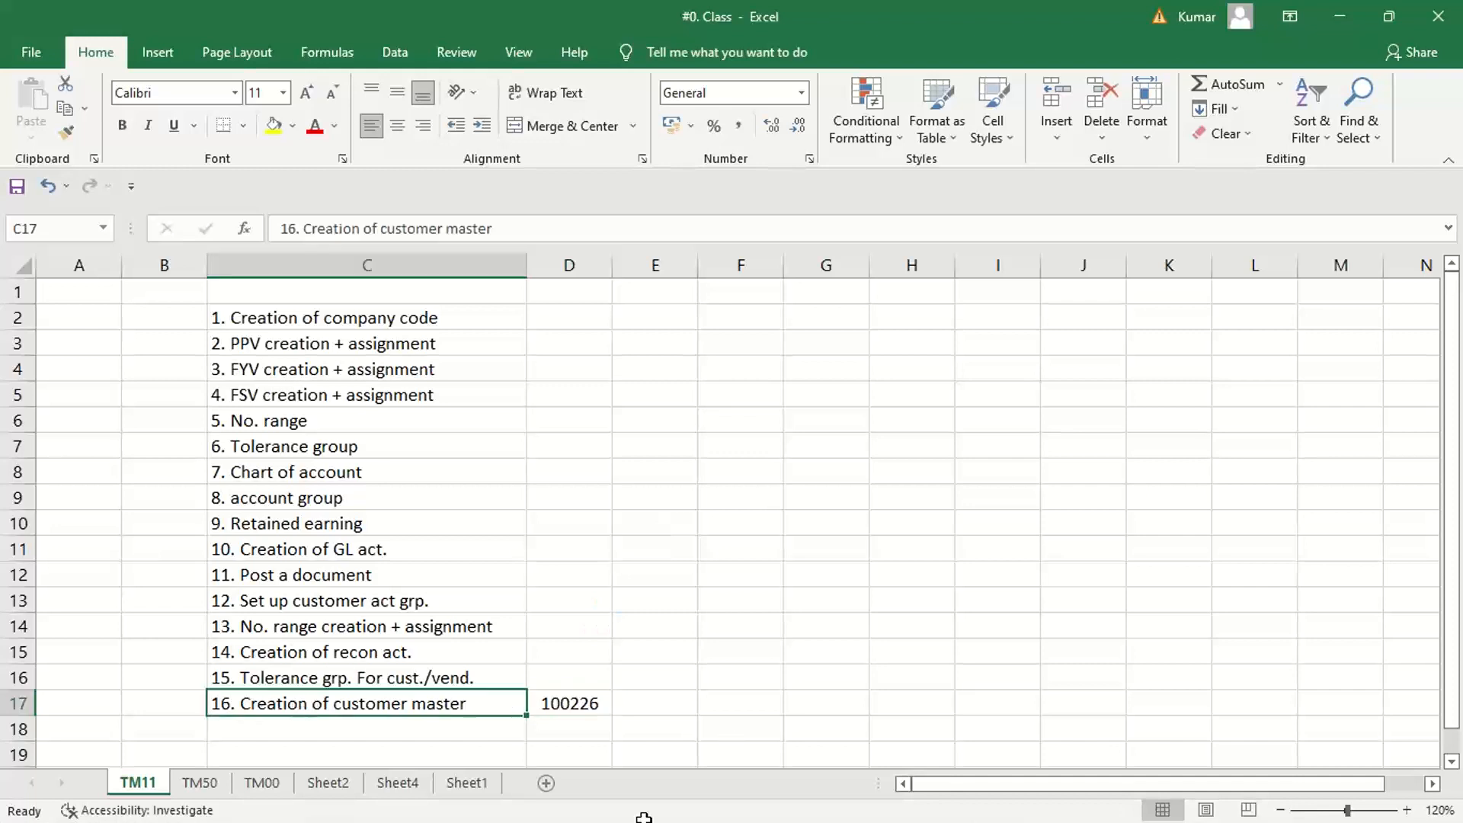
Switch to the SAP session displaying G/L accounts centrally and start creating G/L account 3000 in company code TM11
mouse_move(866, 798)
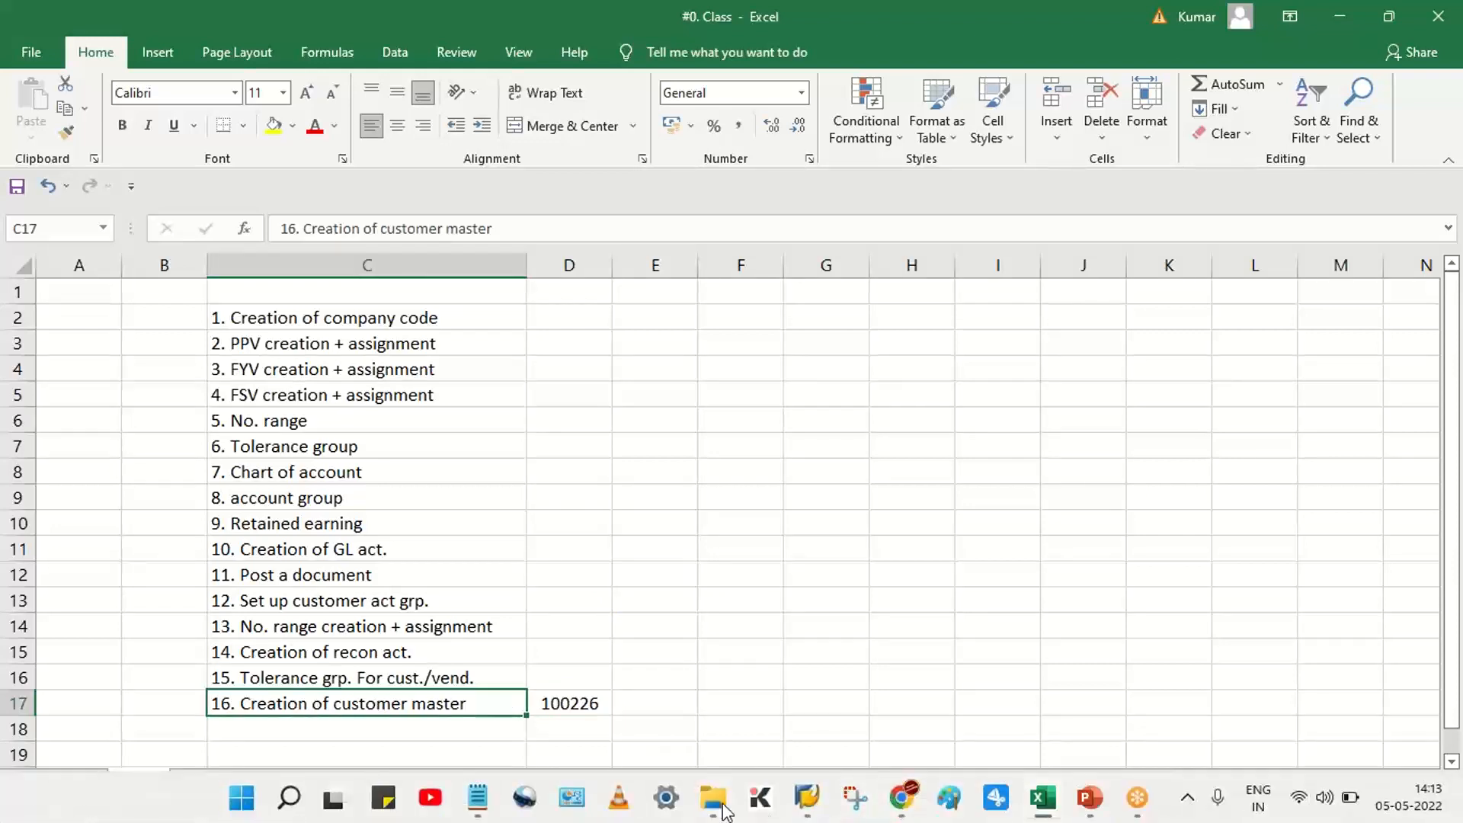
mouse_move(806, 797)
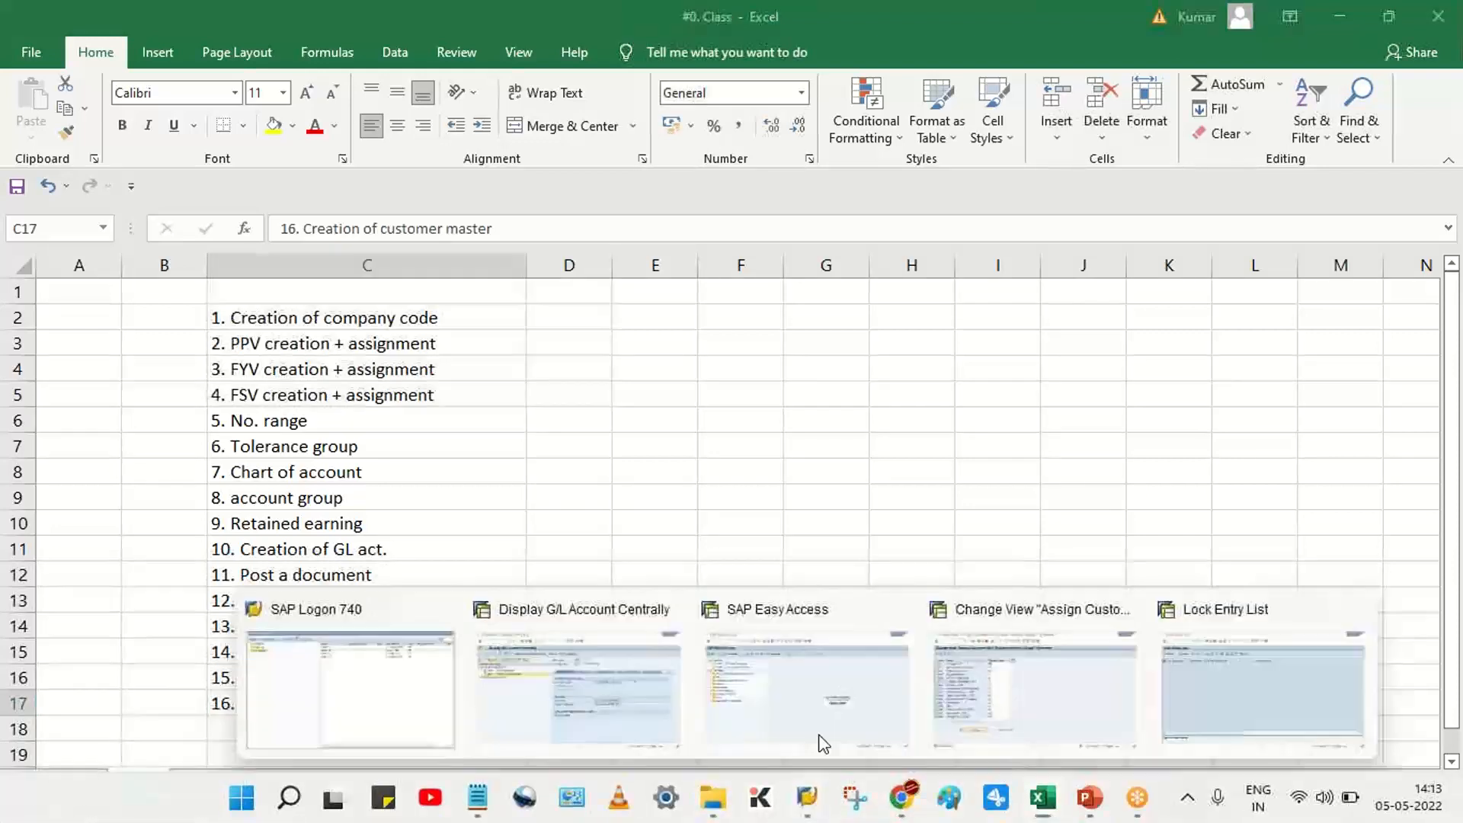
left_click(568, 713)
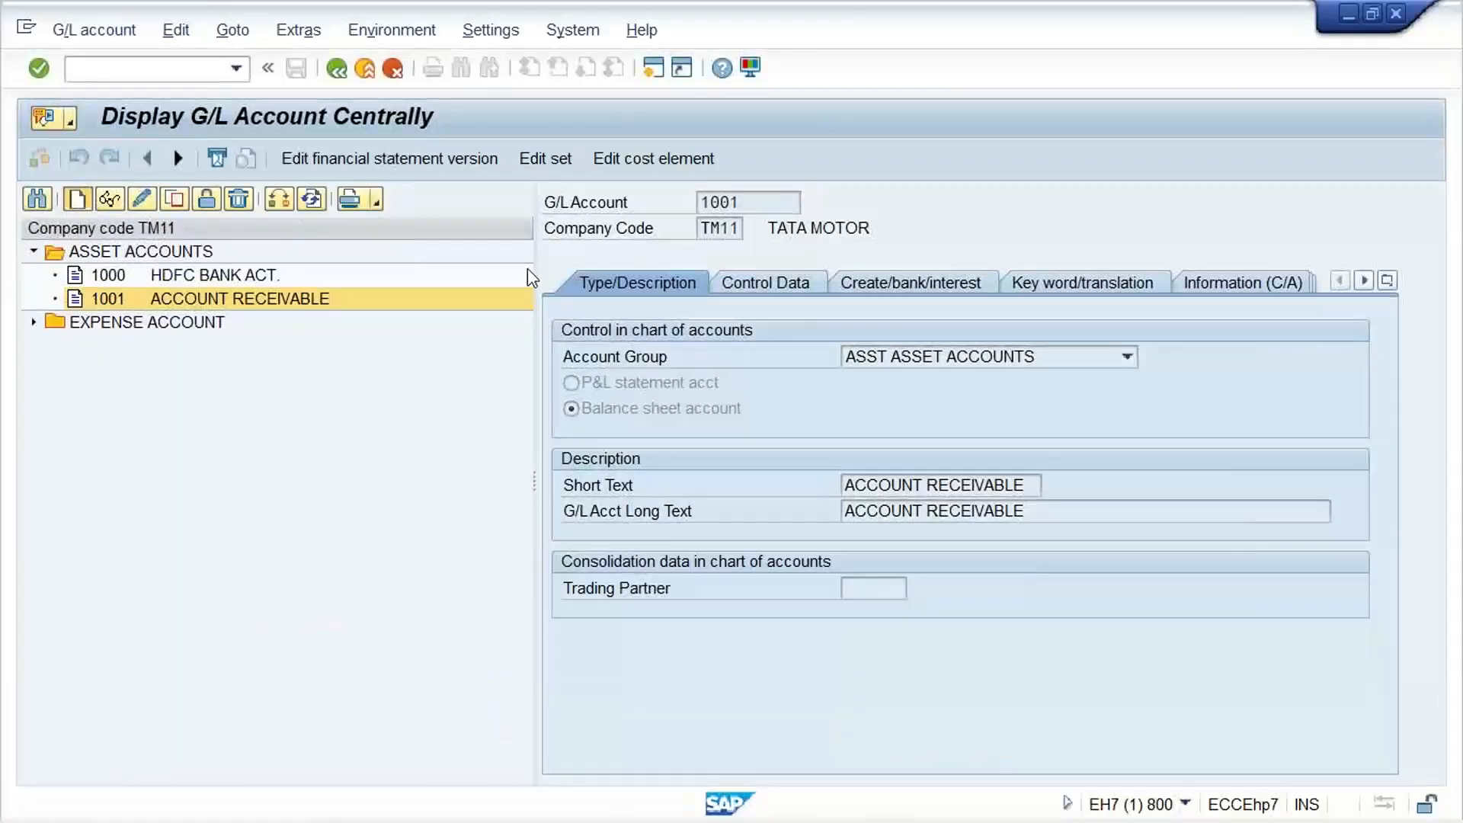
type("3000")
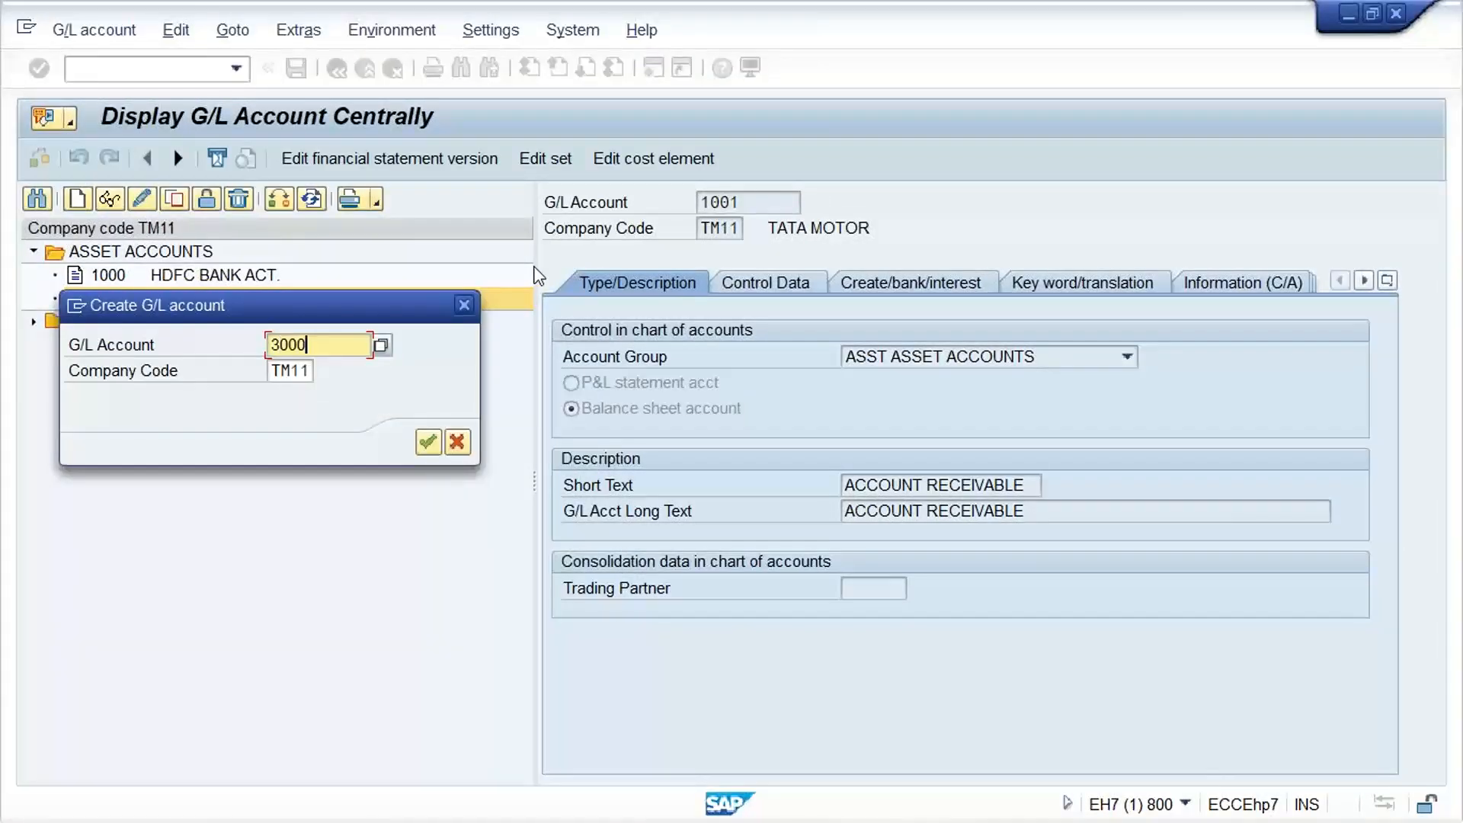
key("Return")
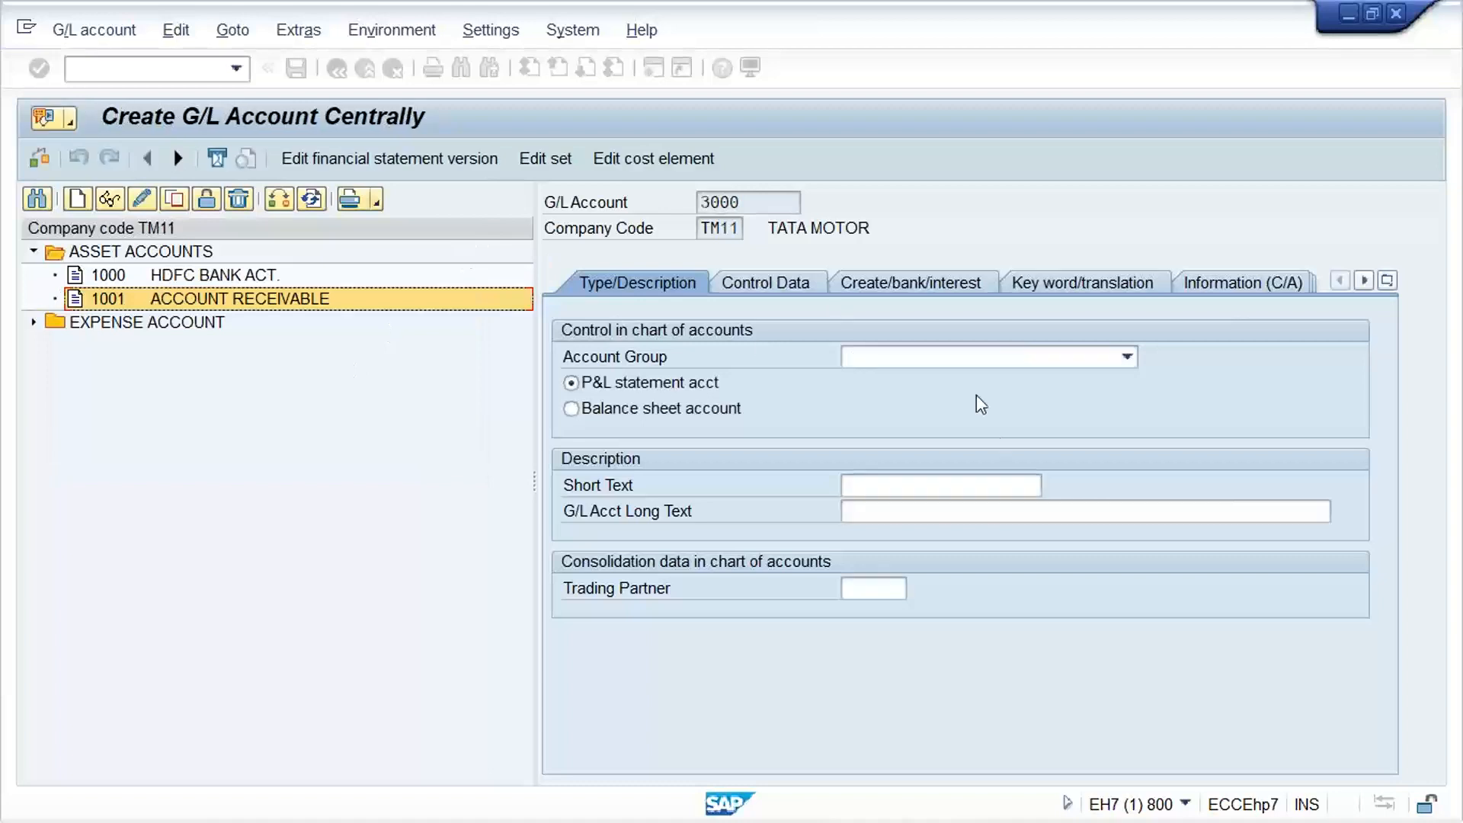
Assign account group REVN REVENUE ACCOUNT and enter SALES REVENUE ACT. as both the short text and the G/L account long text
left_click(935, 366)
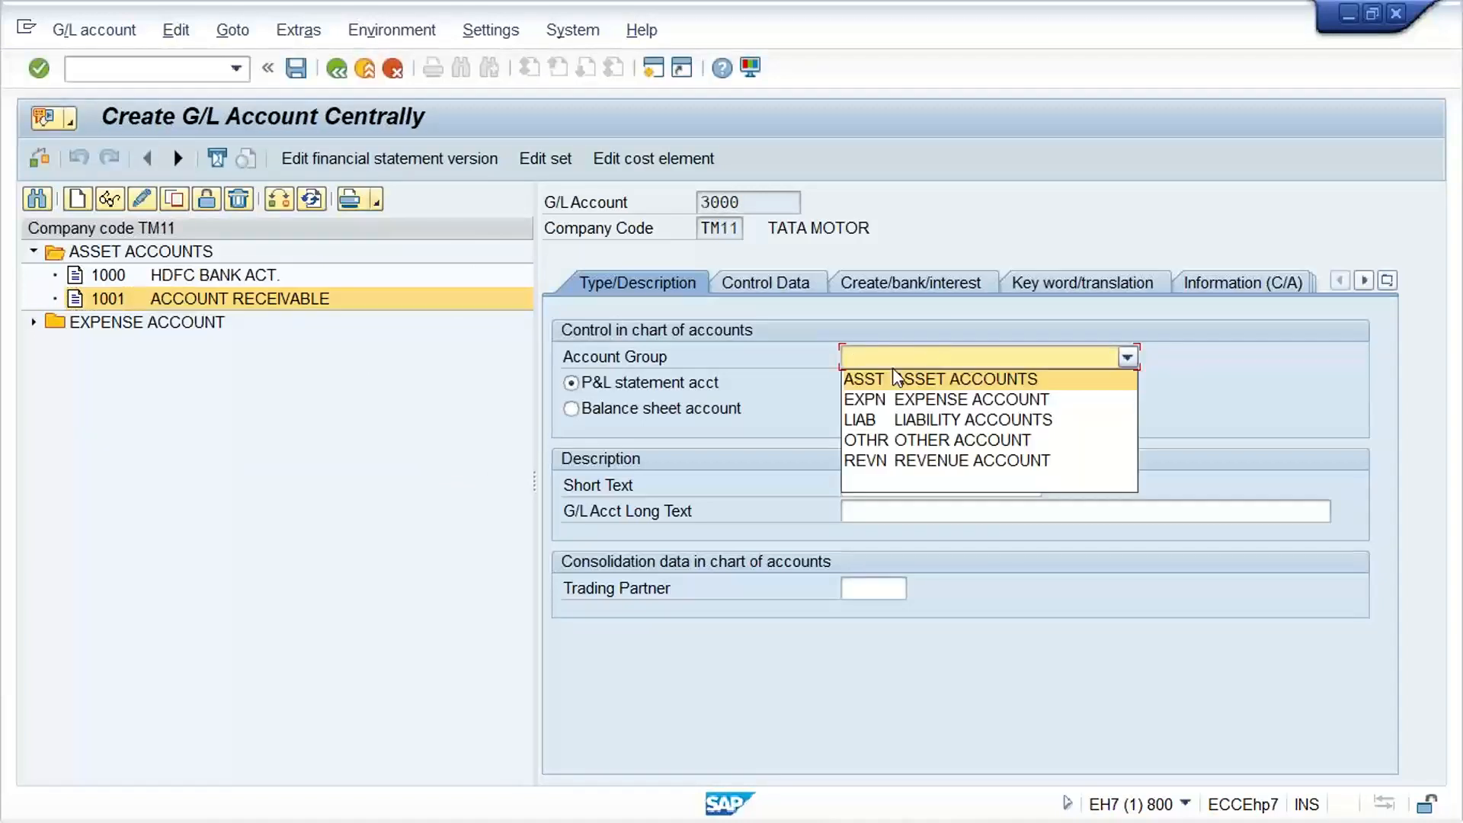
left_click(896, 457)
left_click(909, 486)
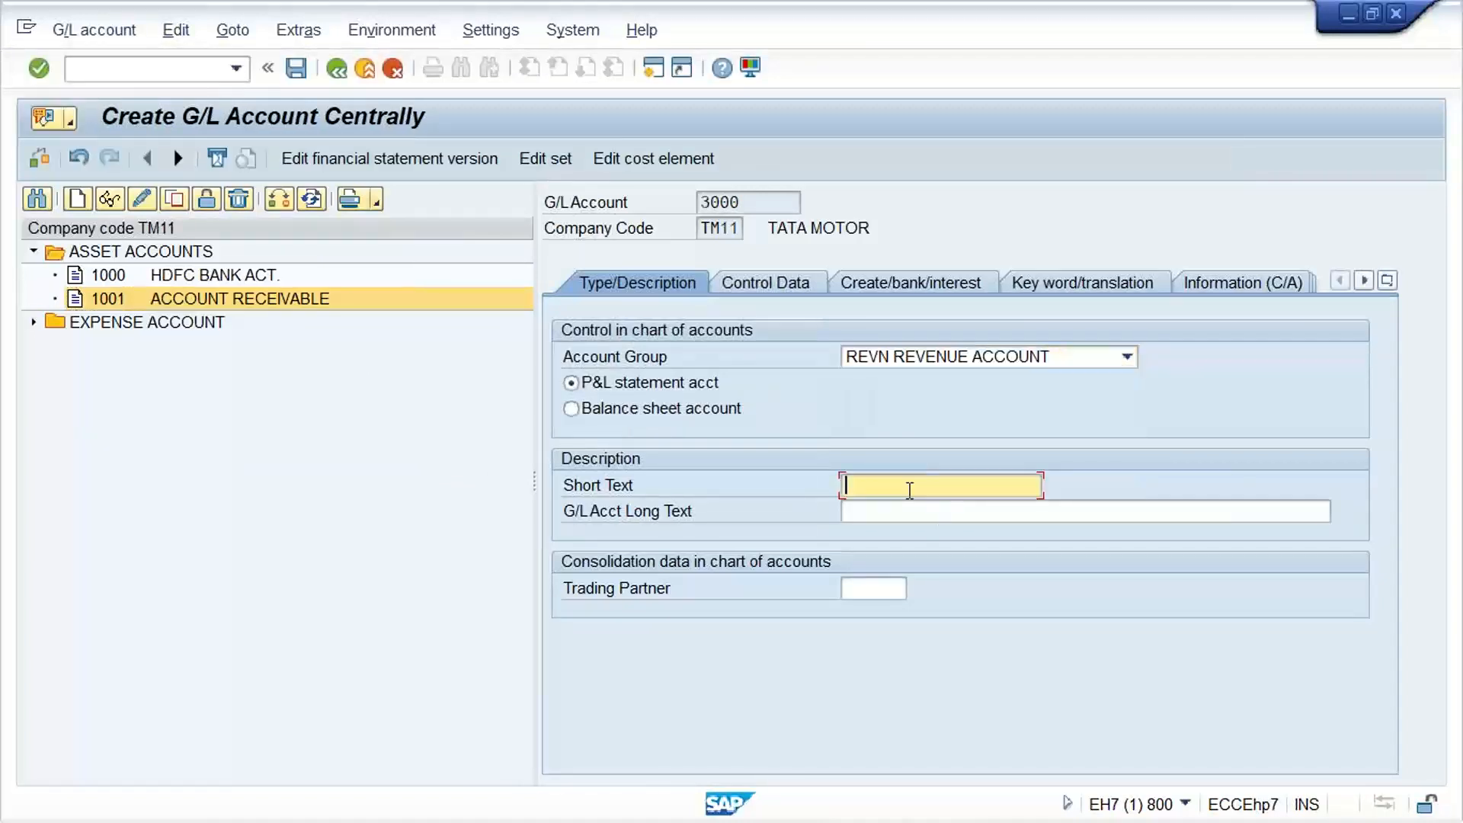
type("SA")
key("Down")
key("Return")
key("ctrl+a")
key("ctrl+c")
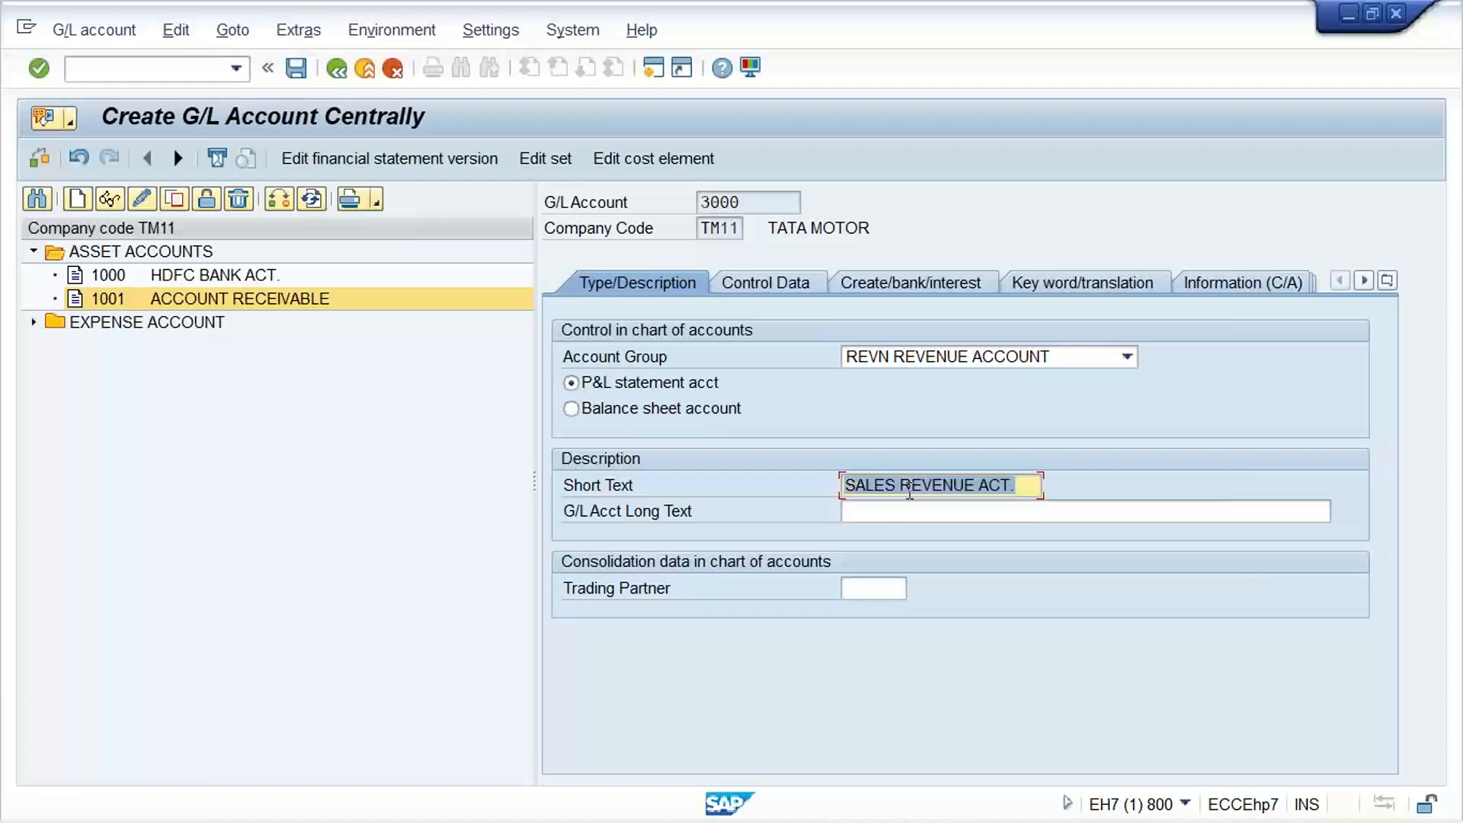
key("Tab")
key("ctrl+v")
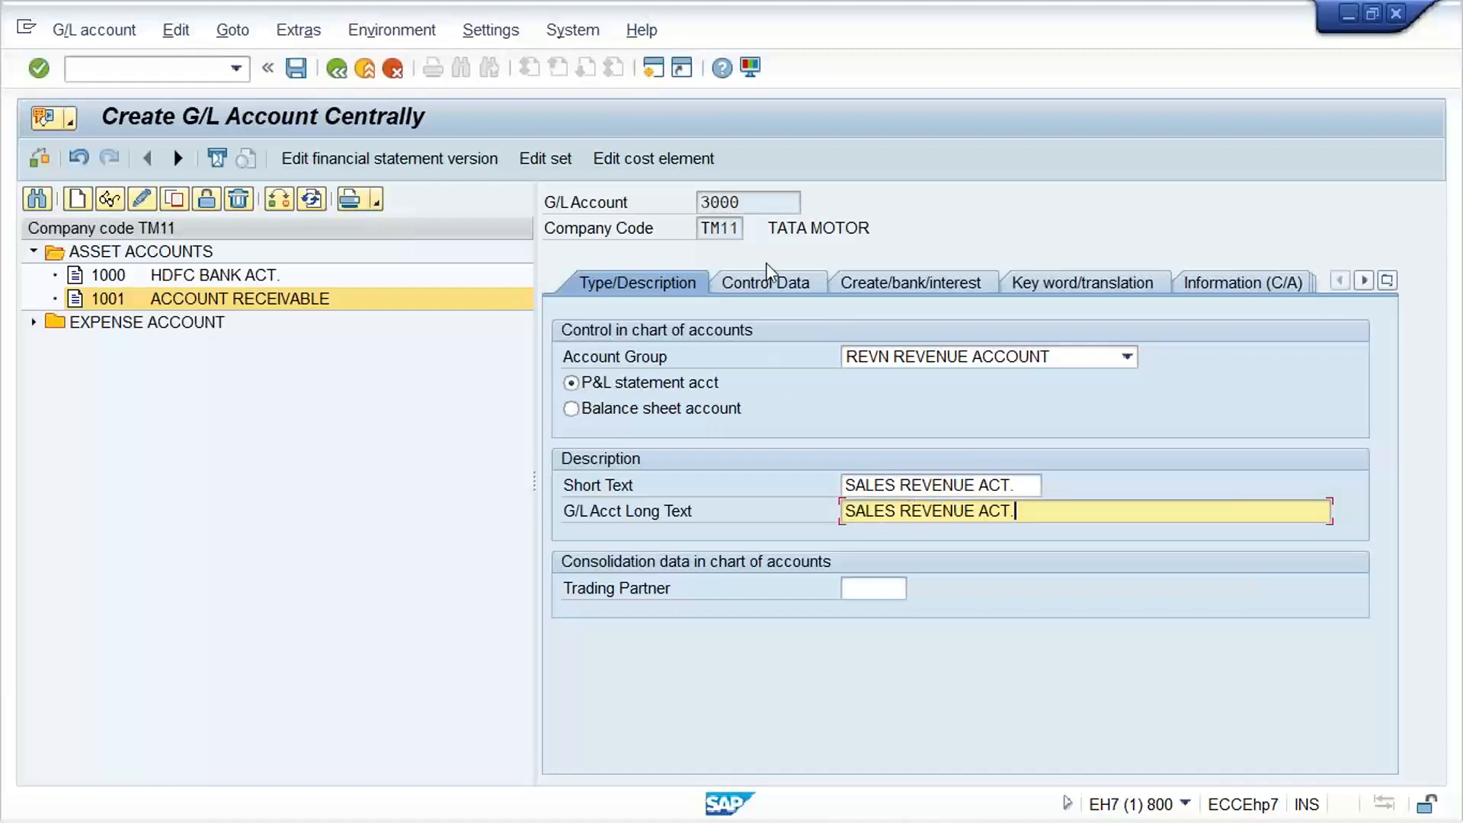
In the account's control data, enable only balances in local currency and line item display, and set sort key 001
left_click(762, 286)
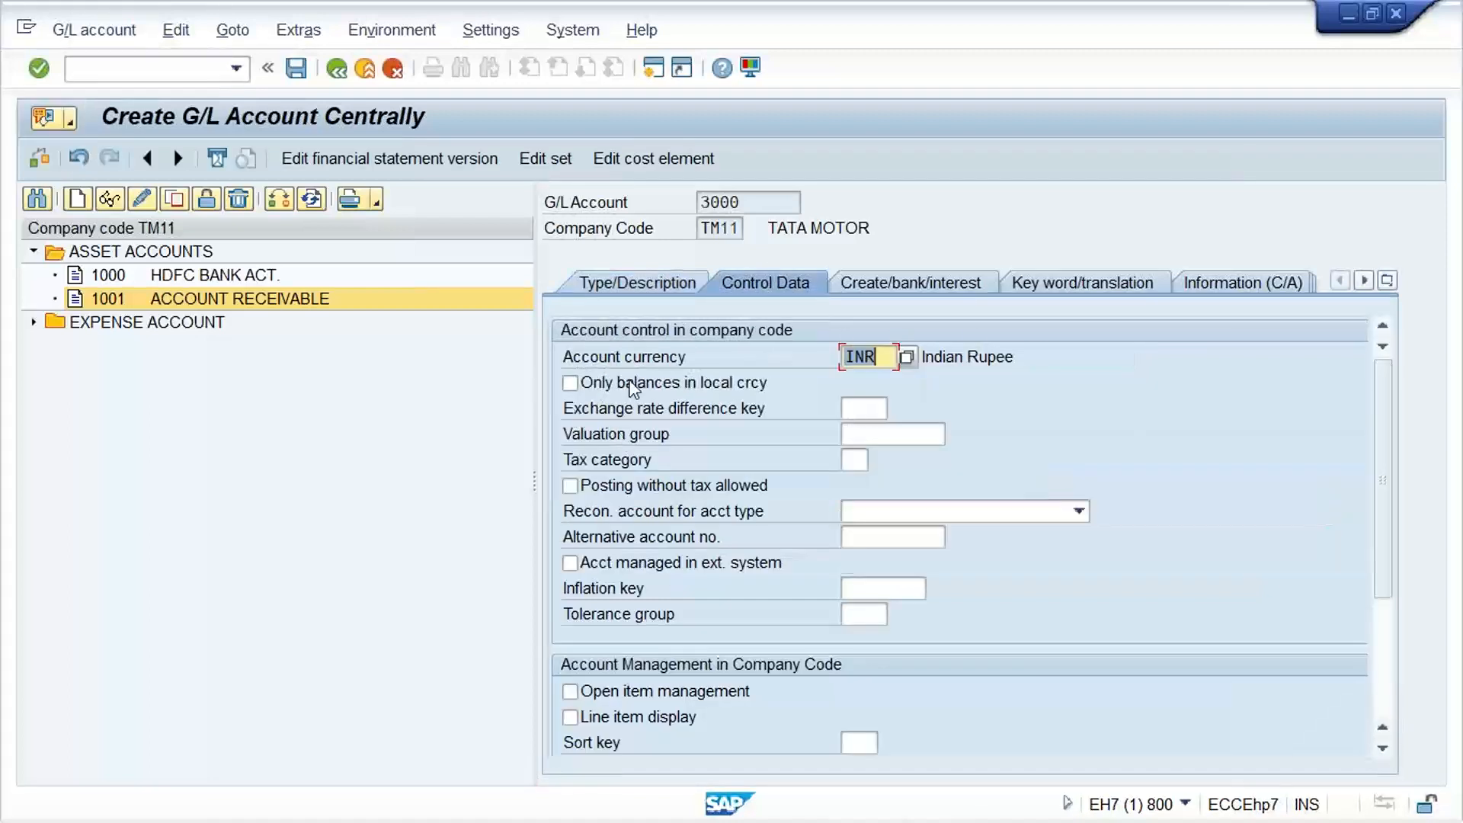
left_click(734, 384)
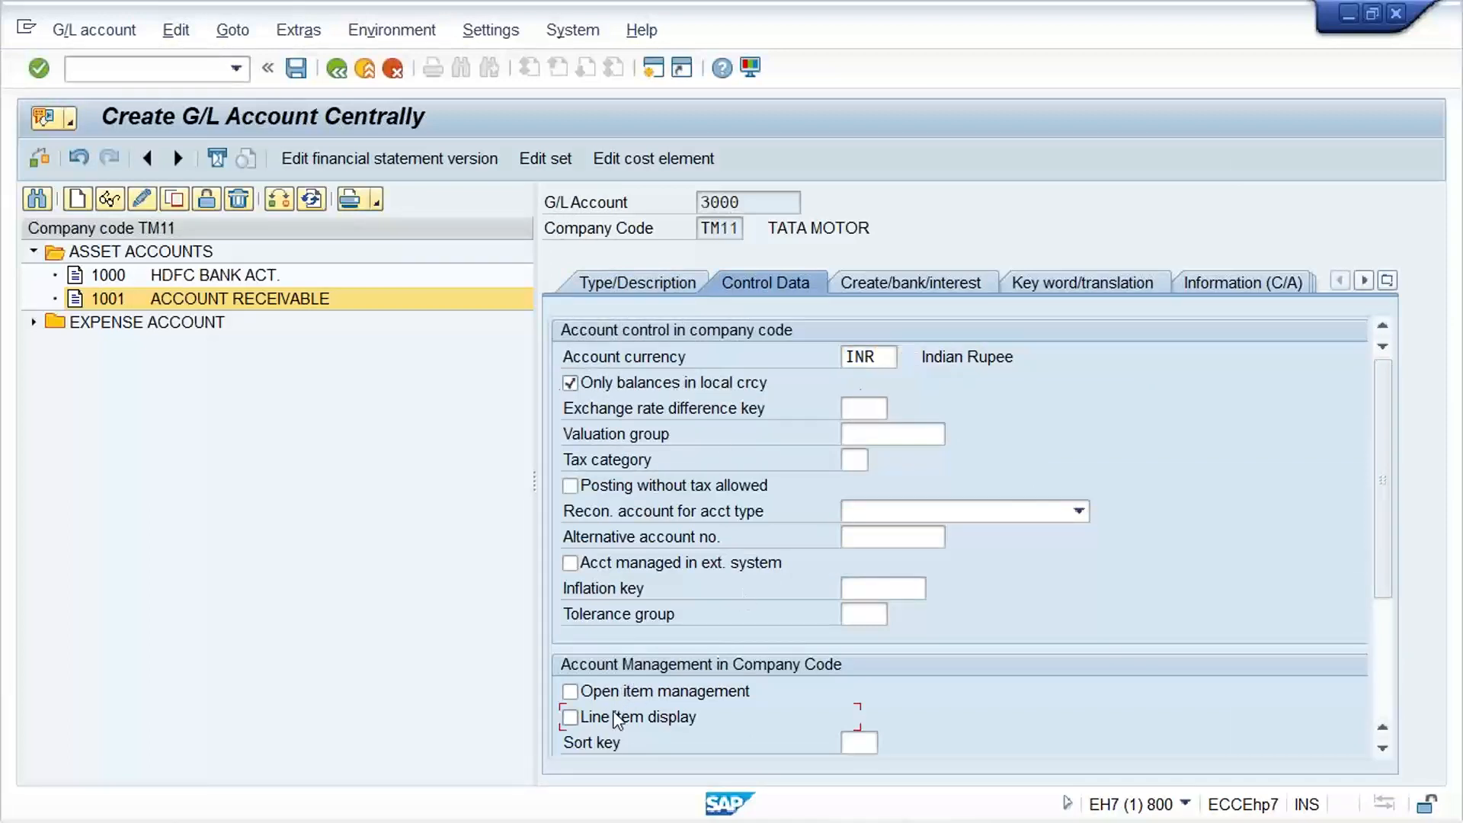
left_click(869, 744)
type("001")
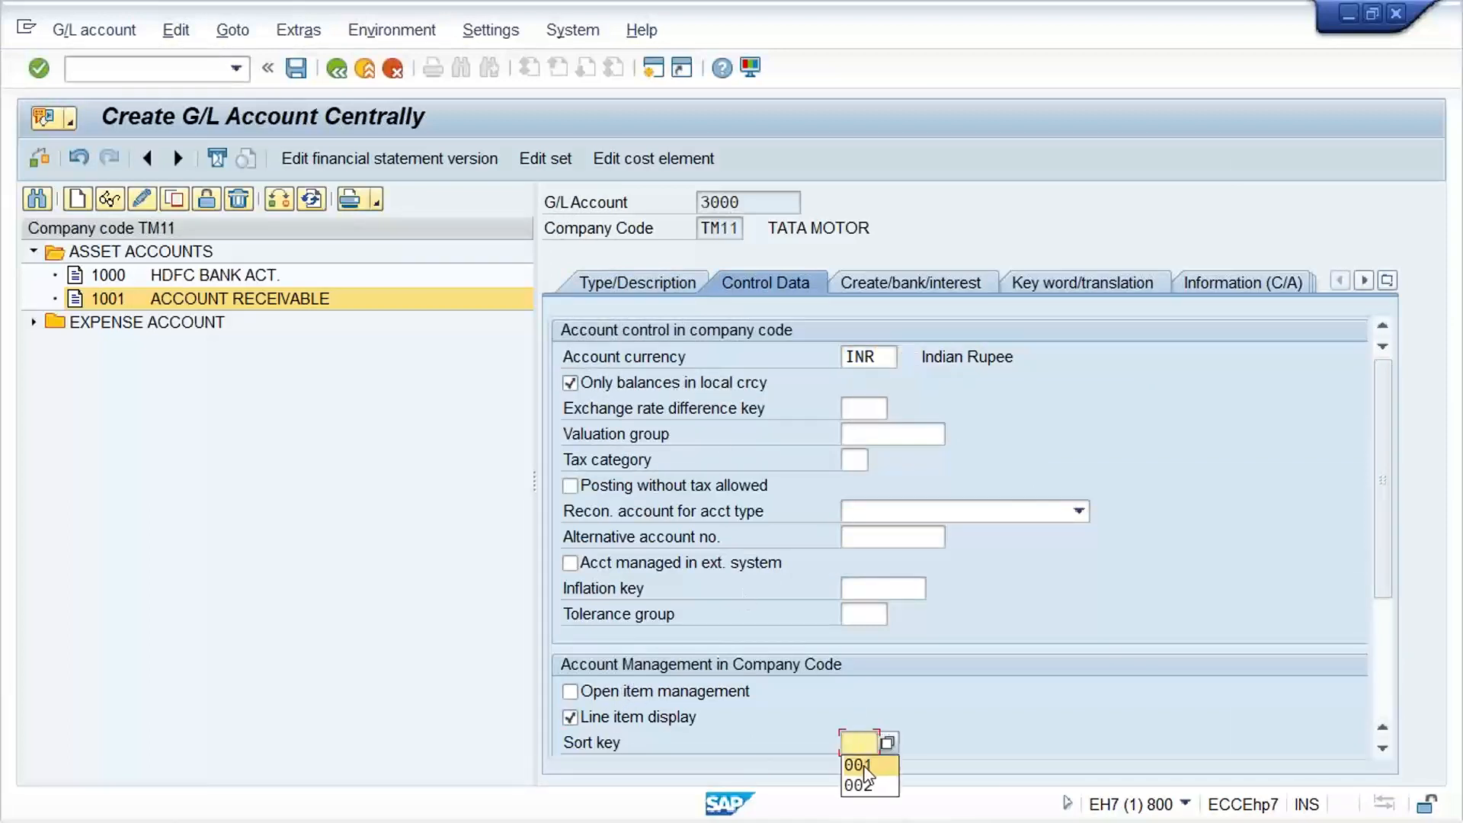
Set field status group G001 for document creation and save G/L account 3000
left_click(913, 289)
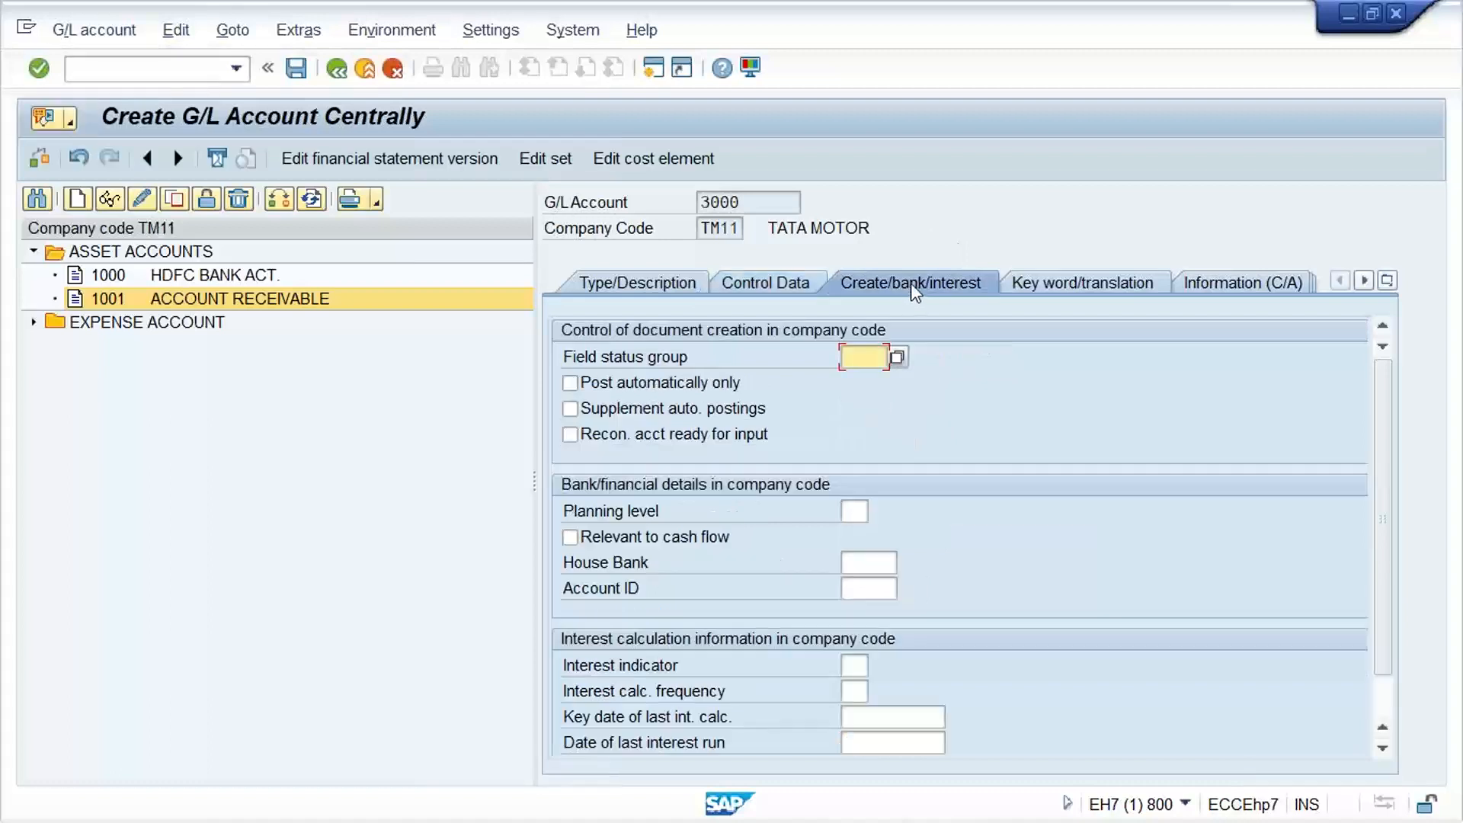
left_click(860, 358)
left_click(866, 380)
left_click(902, 357)
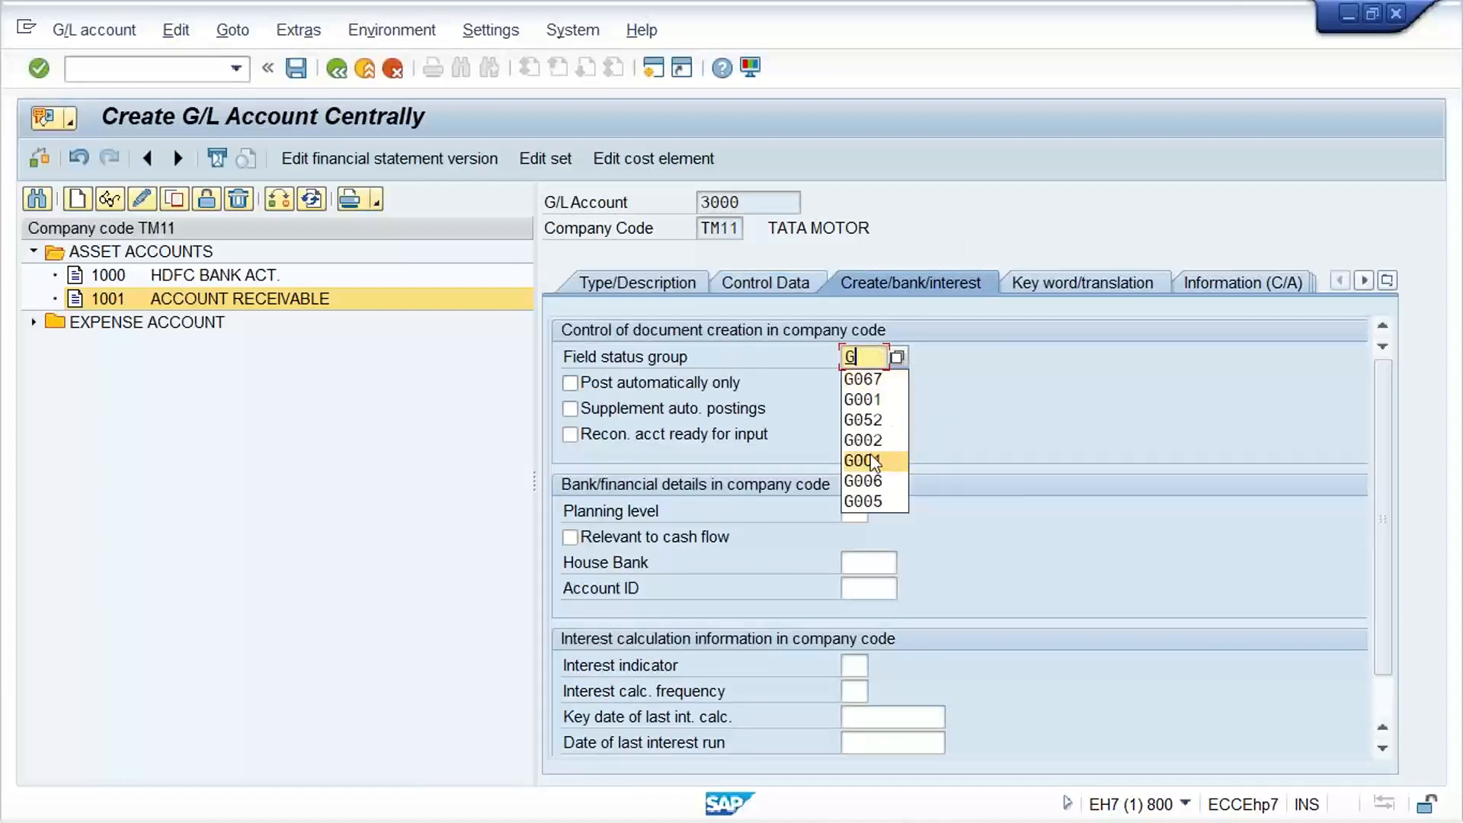
left_click(883, 417)
key("ctrl+s")
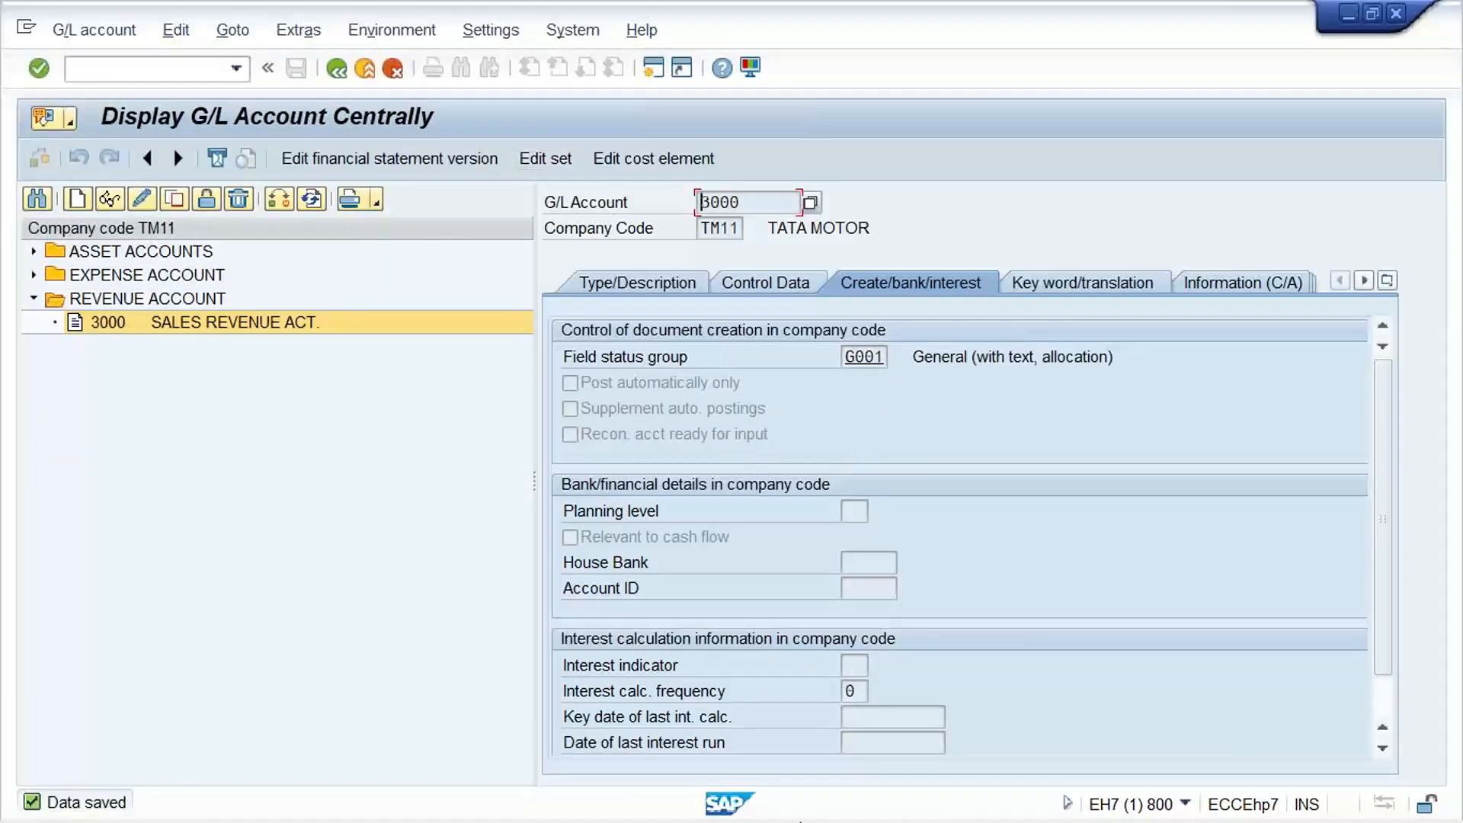
Switch to the SAP Easy Access session, start transaction FB70 and enter the new customer's number in the invoice
mouse_move(808, 798)
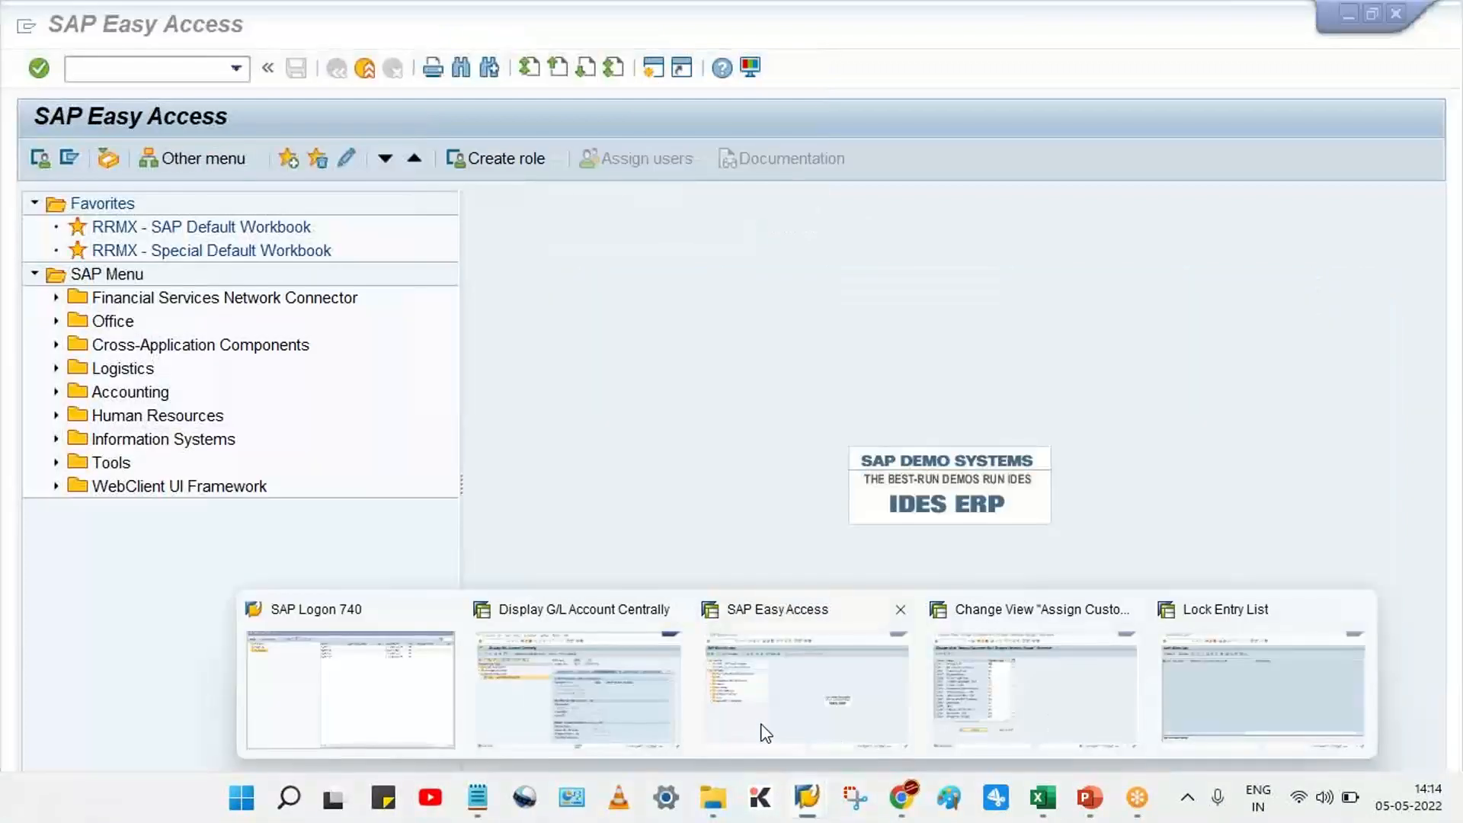
left_click(764, 733)
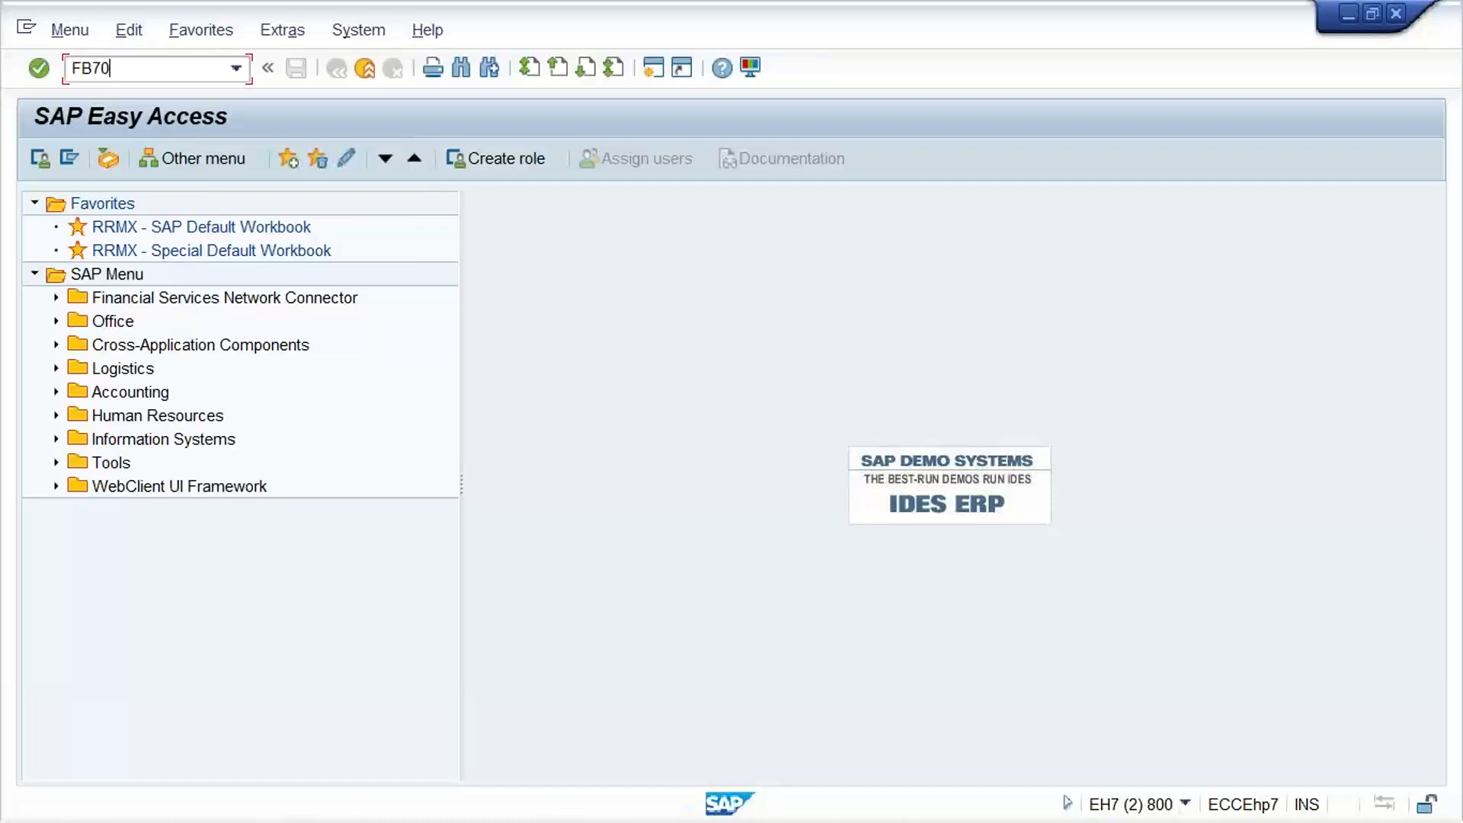
key("Return")
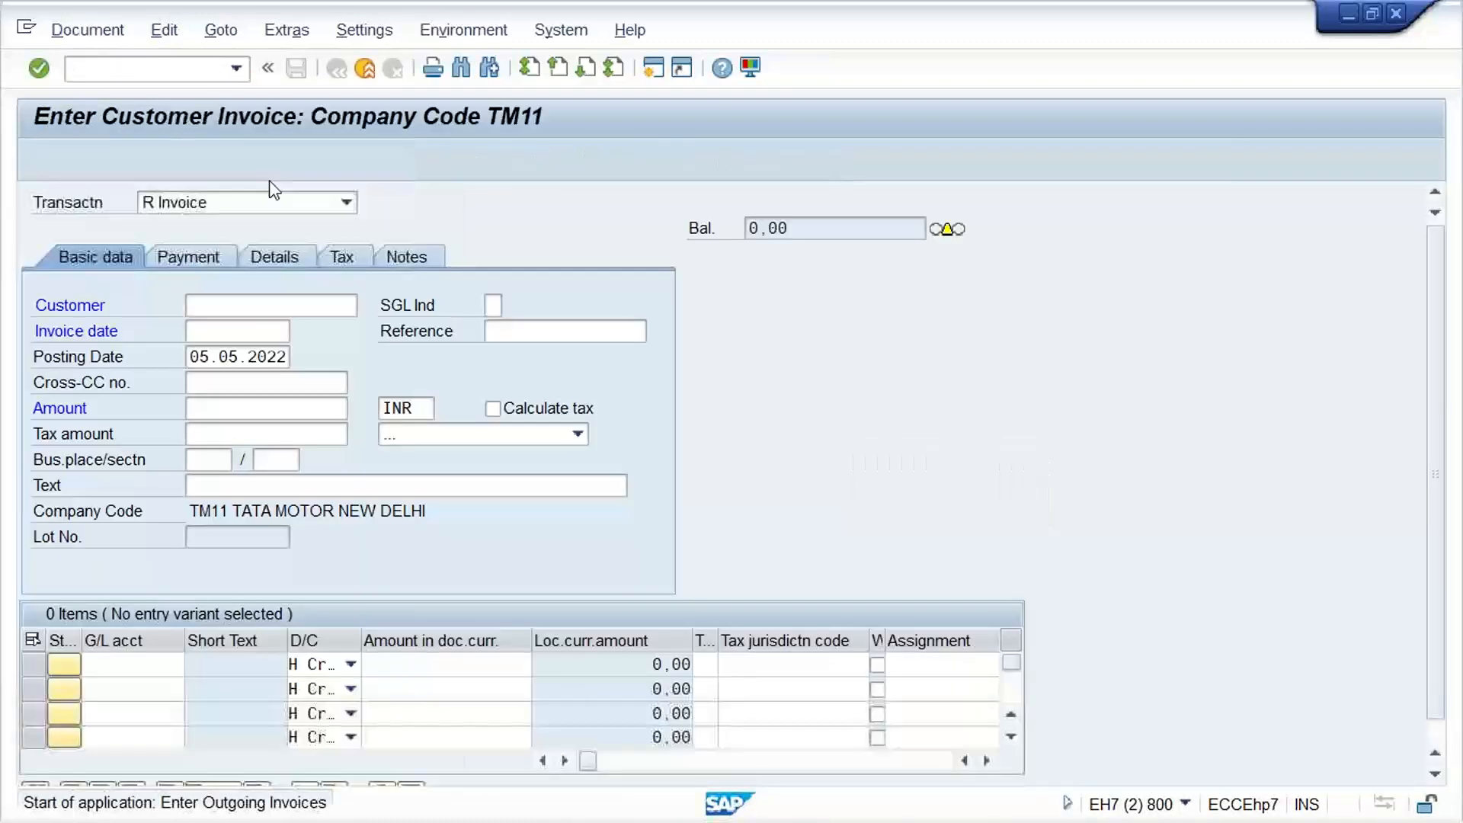
left_click(255, 294)
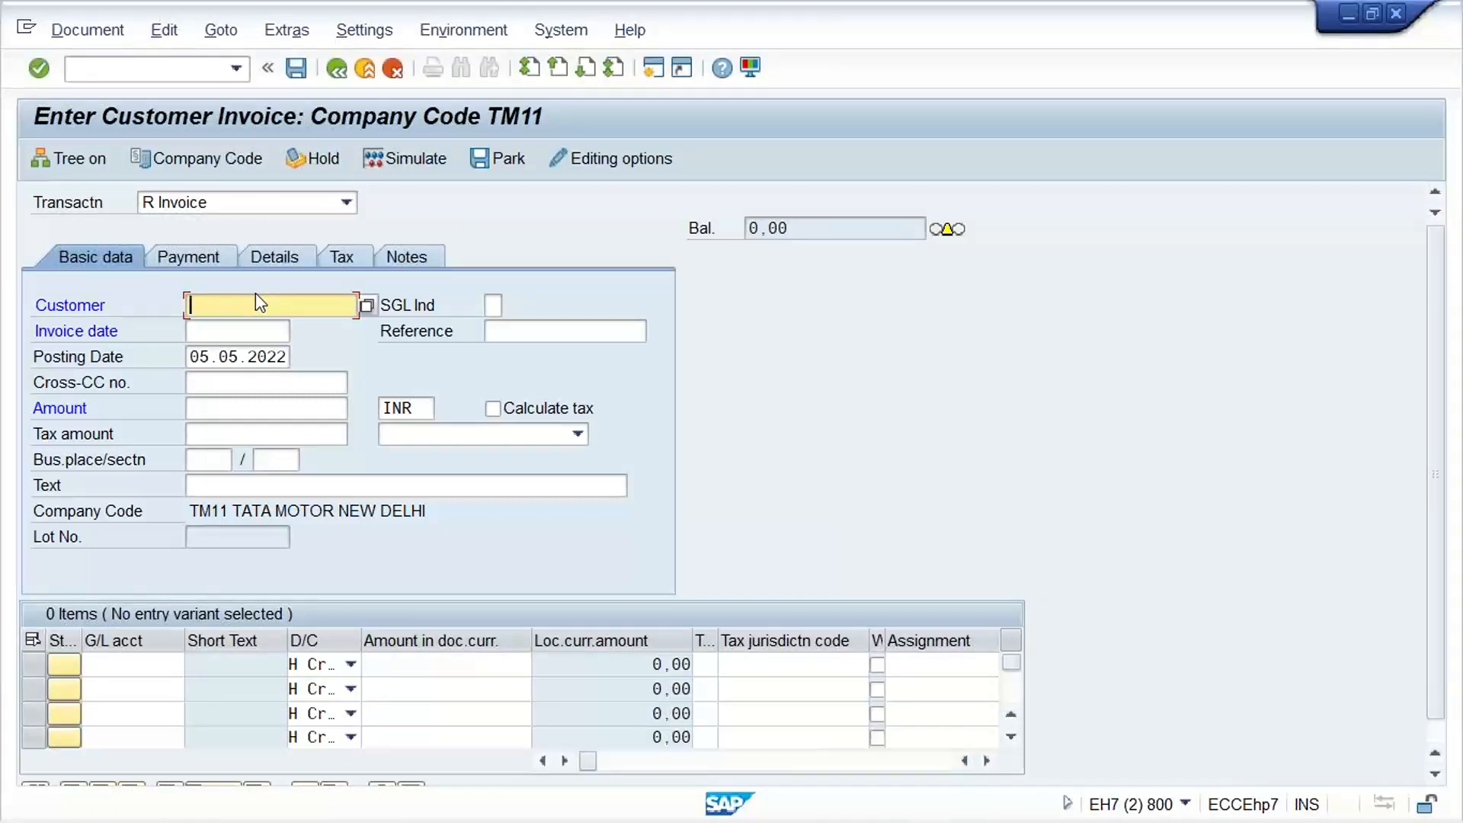
type("100226")
key("Tab")
key("Tab")
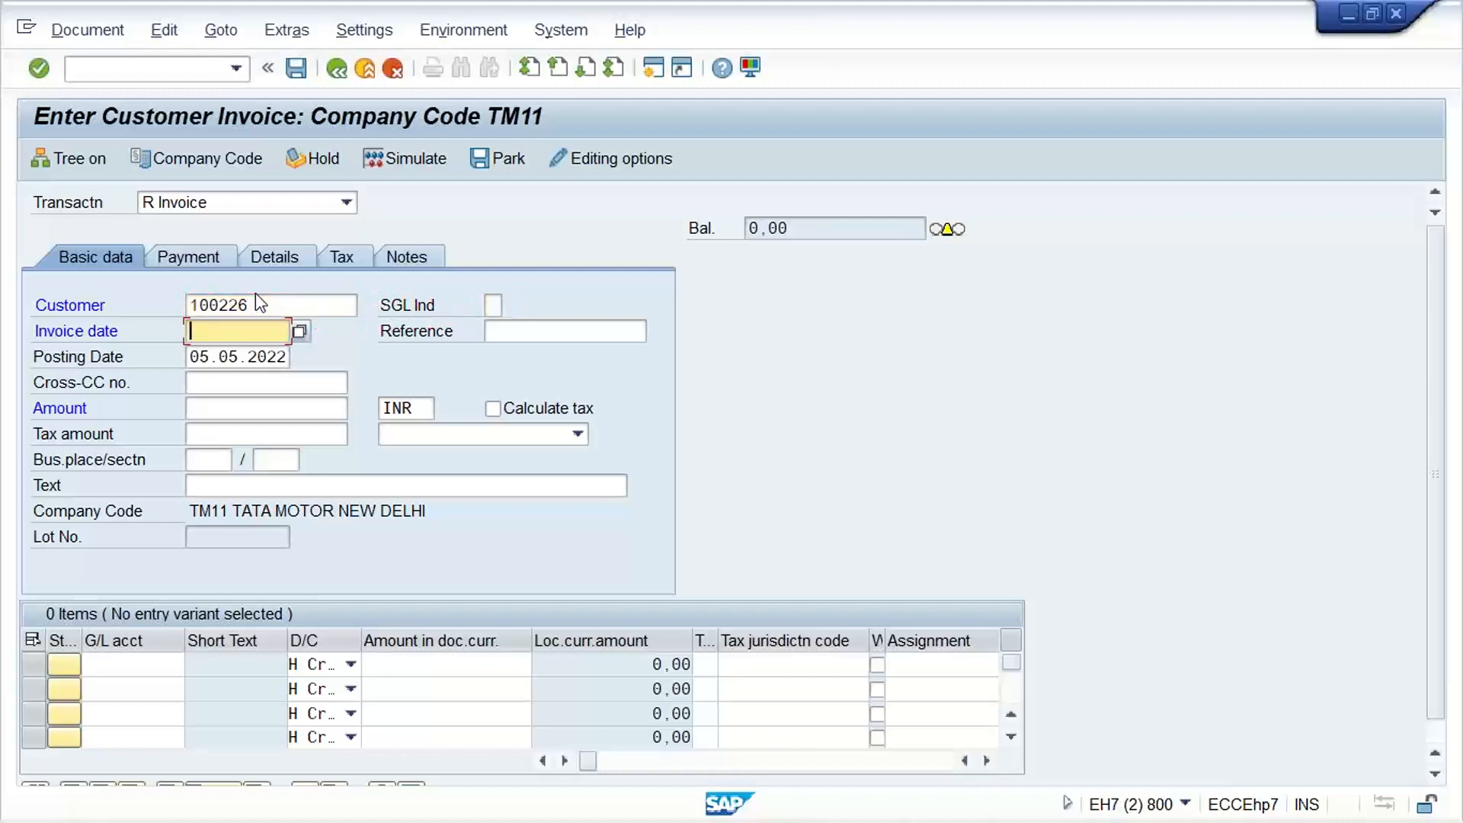
Set the customer invoice's invoice date to 15.05.2022
key("Down")
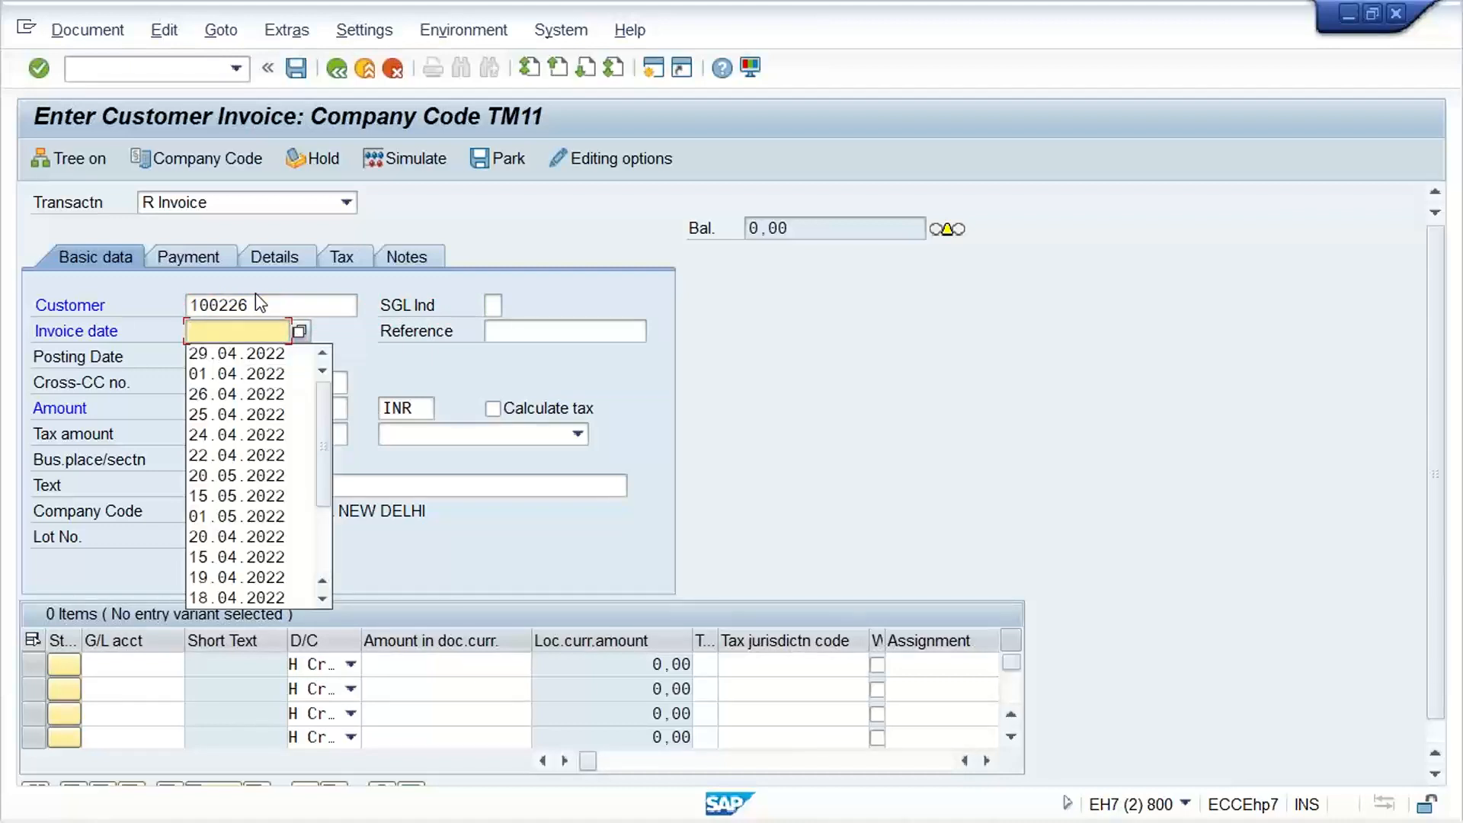
type("15.05.")
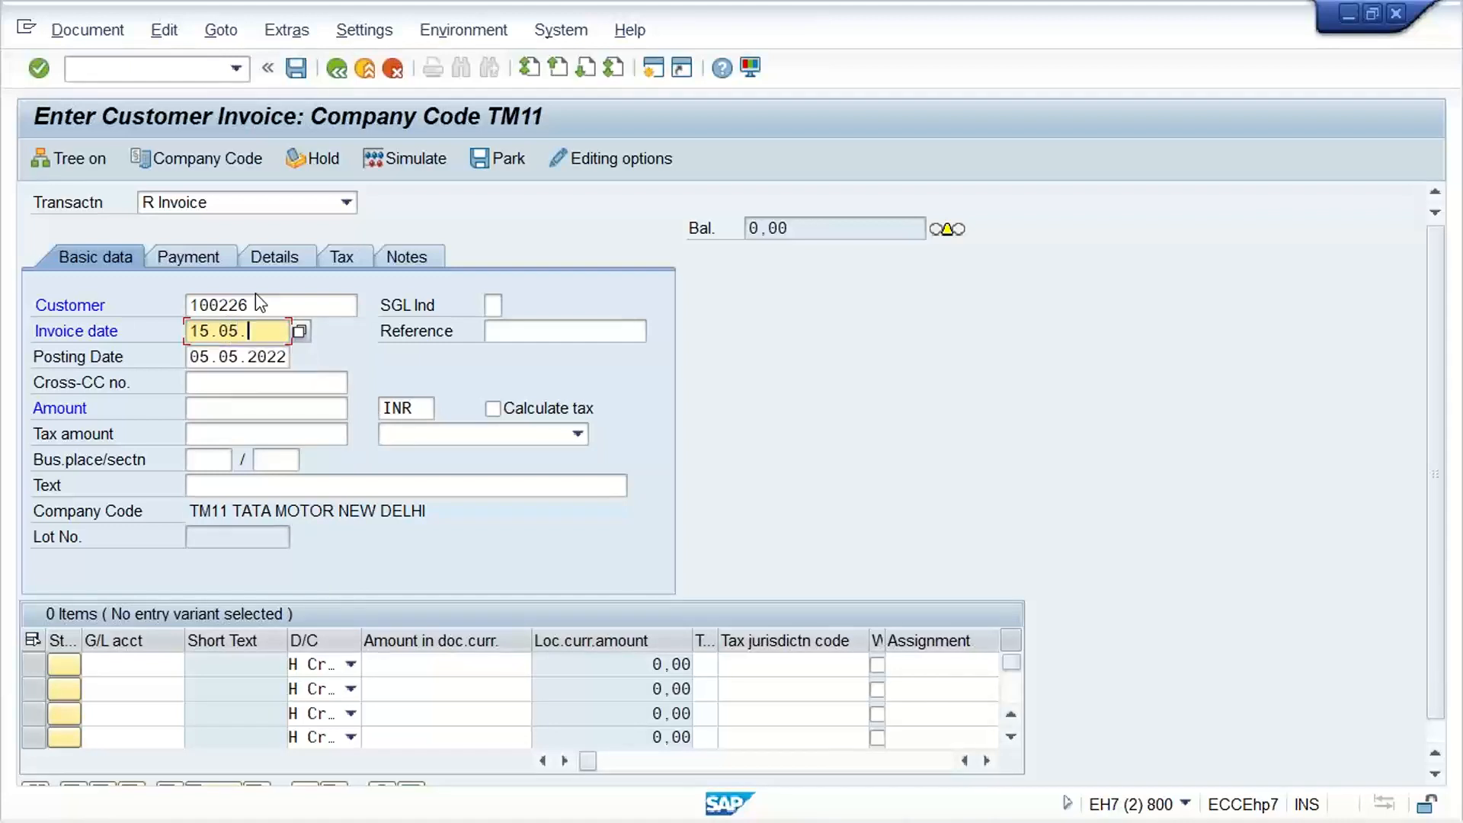
type("2022")
key("Tab")
key("Tab")
key("Tab")
key("shift+Tab")
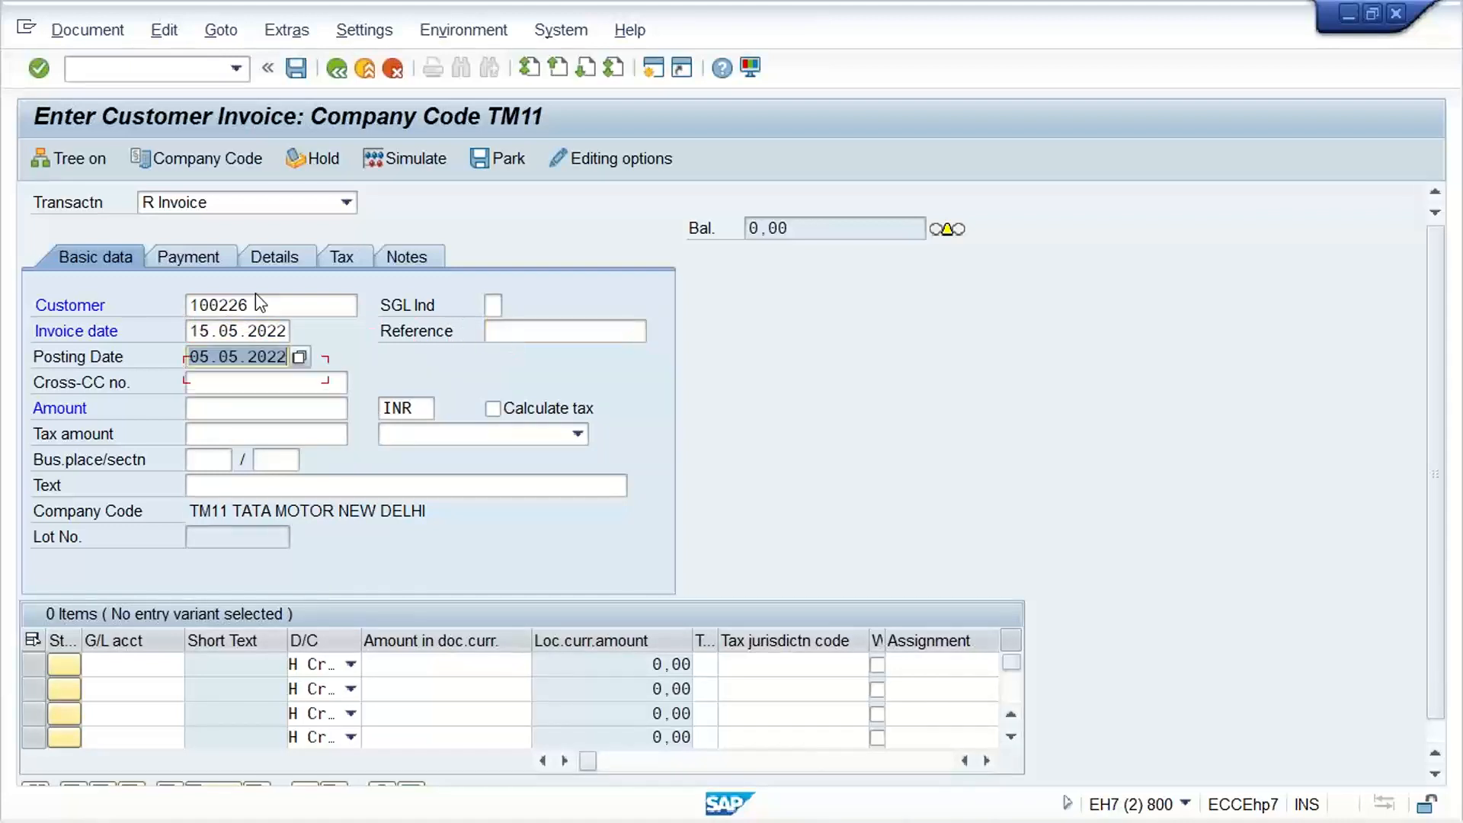
Correct the invoice date to 15.04.2022 and set the posting date to 15.04.2022 as well
left_click(235, 333)
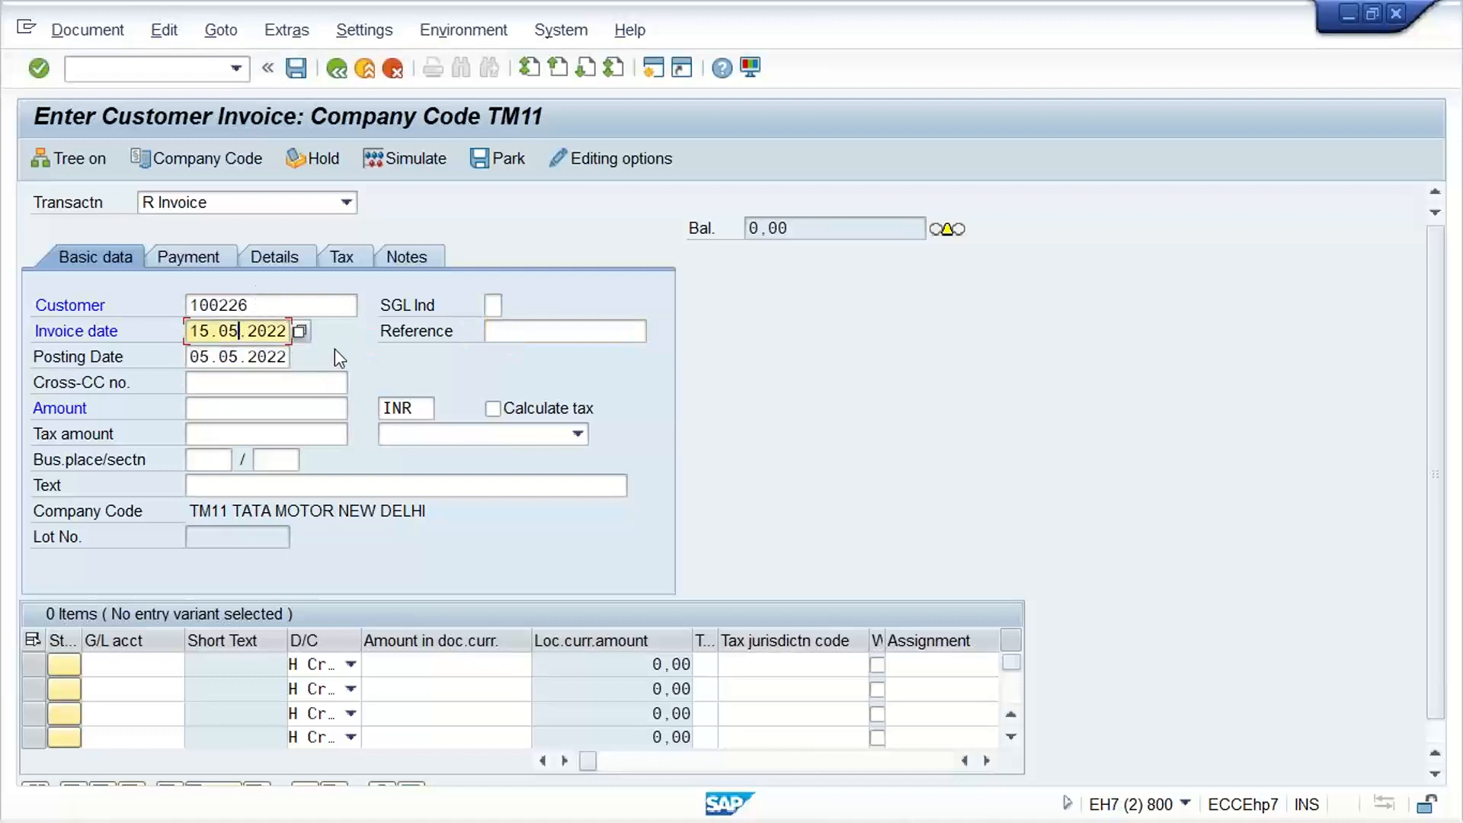
key("BackSpace")
type("4")
key("Tab")
key("Tab")
type("15.04.2022")
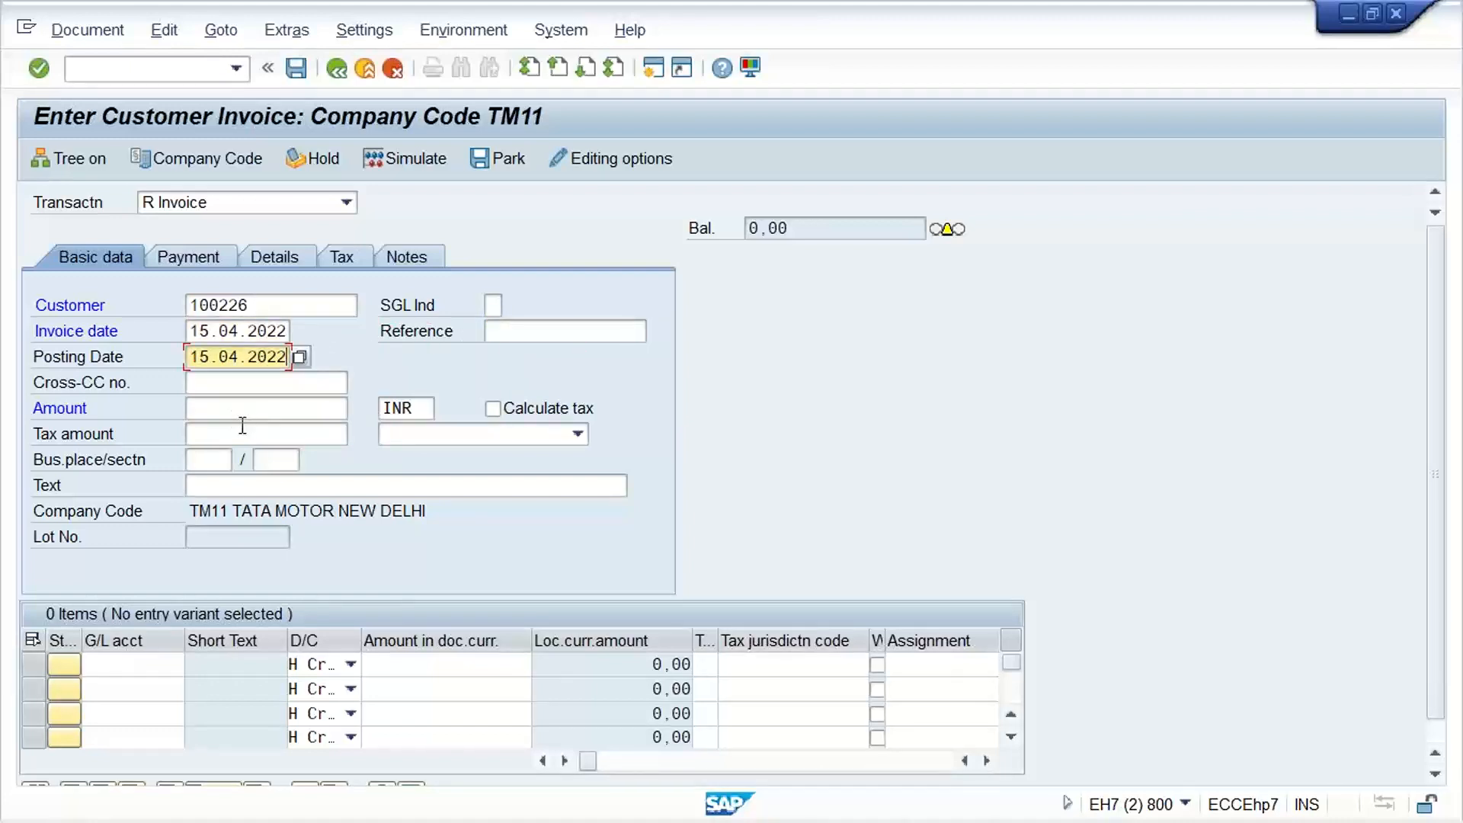
Set the customer invoice's header amount to 4000 INR
left_click(280, 408)
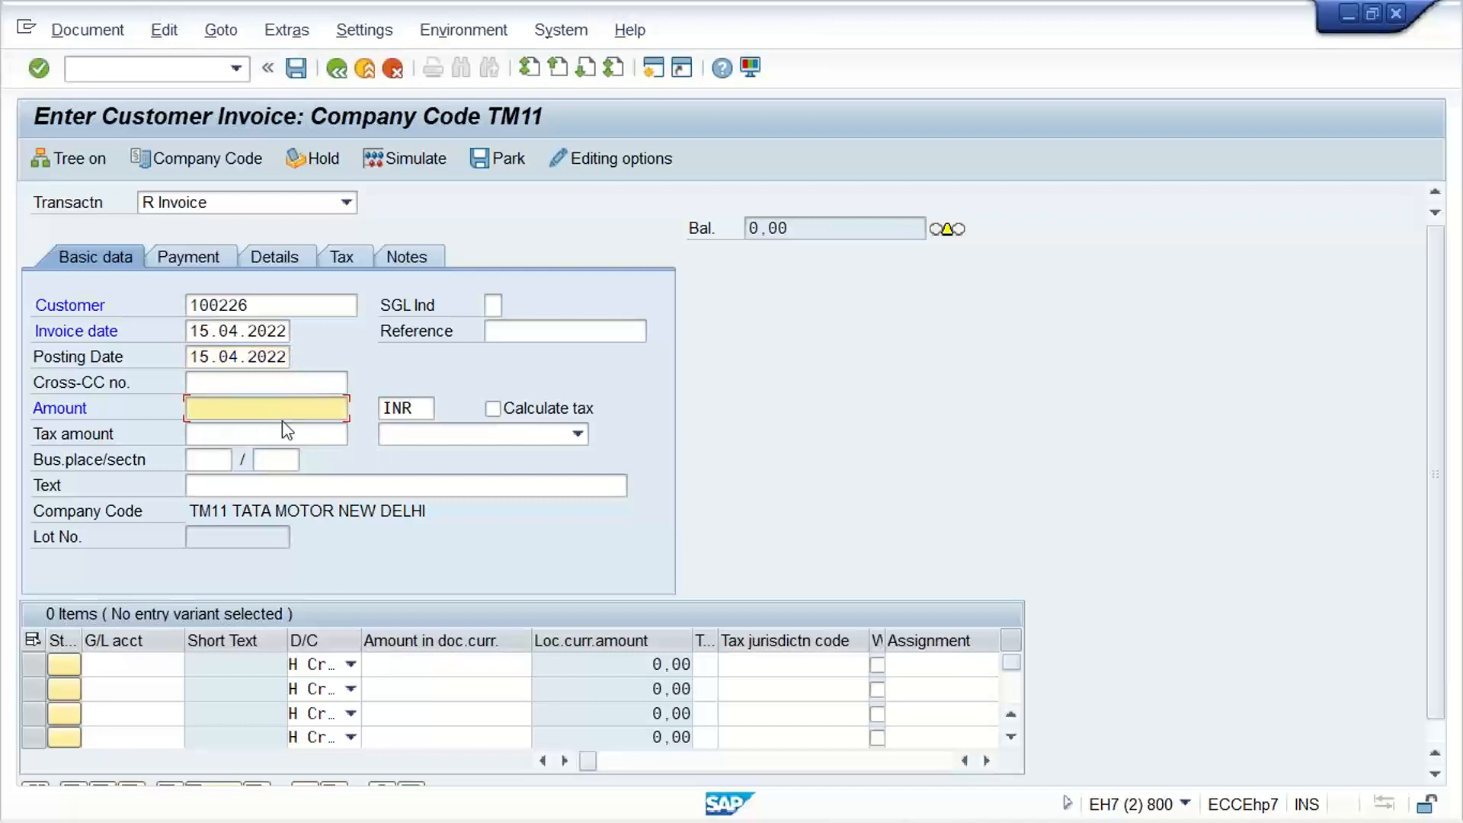
type("4000")
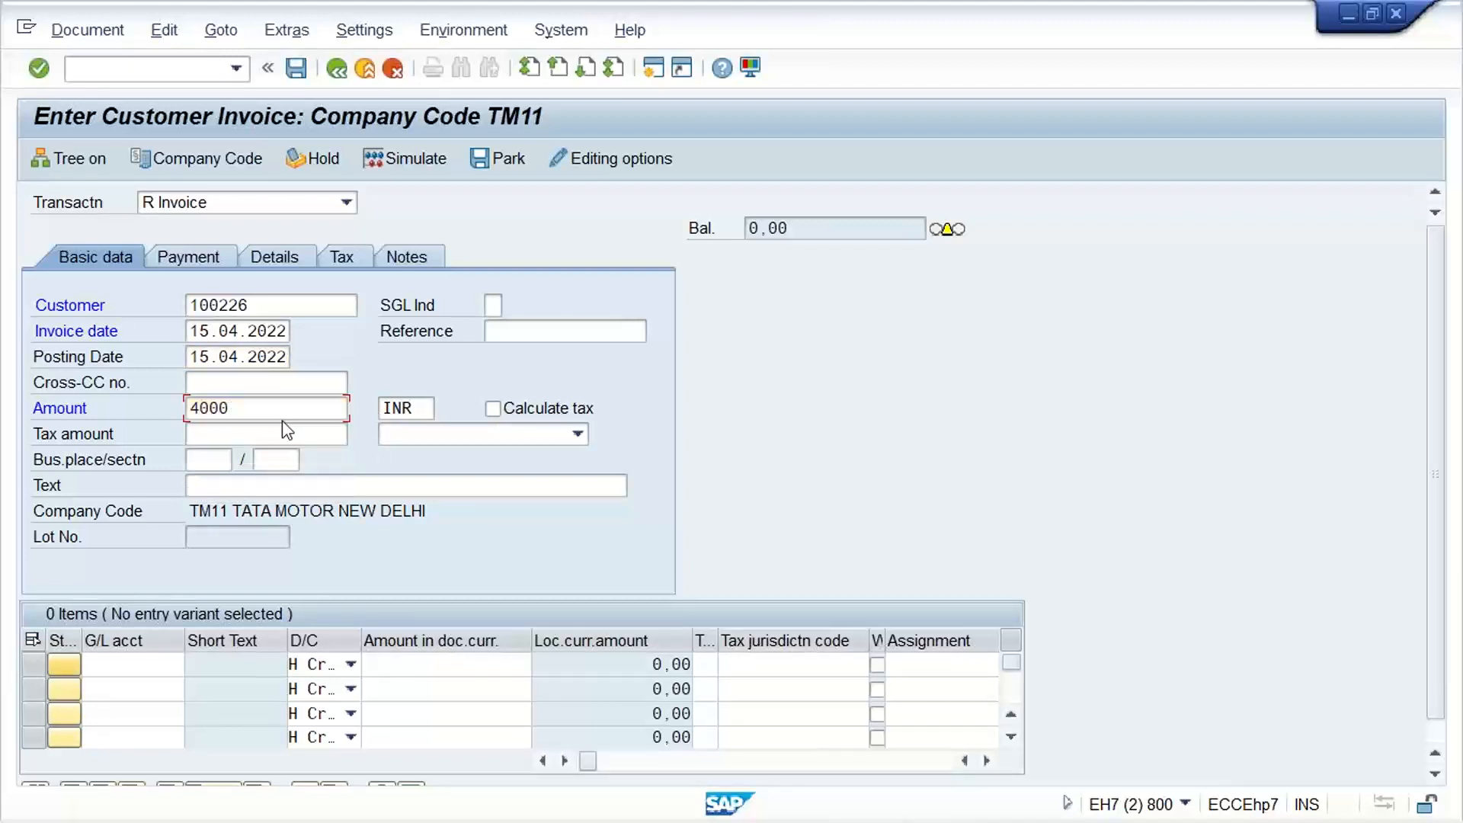
key("Return")
Fill the first line item with G/L account 3000 as a credit of 4000 and have the entries checked
key("Tab")
key("shift+Tab")
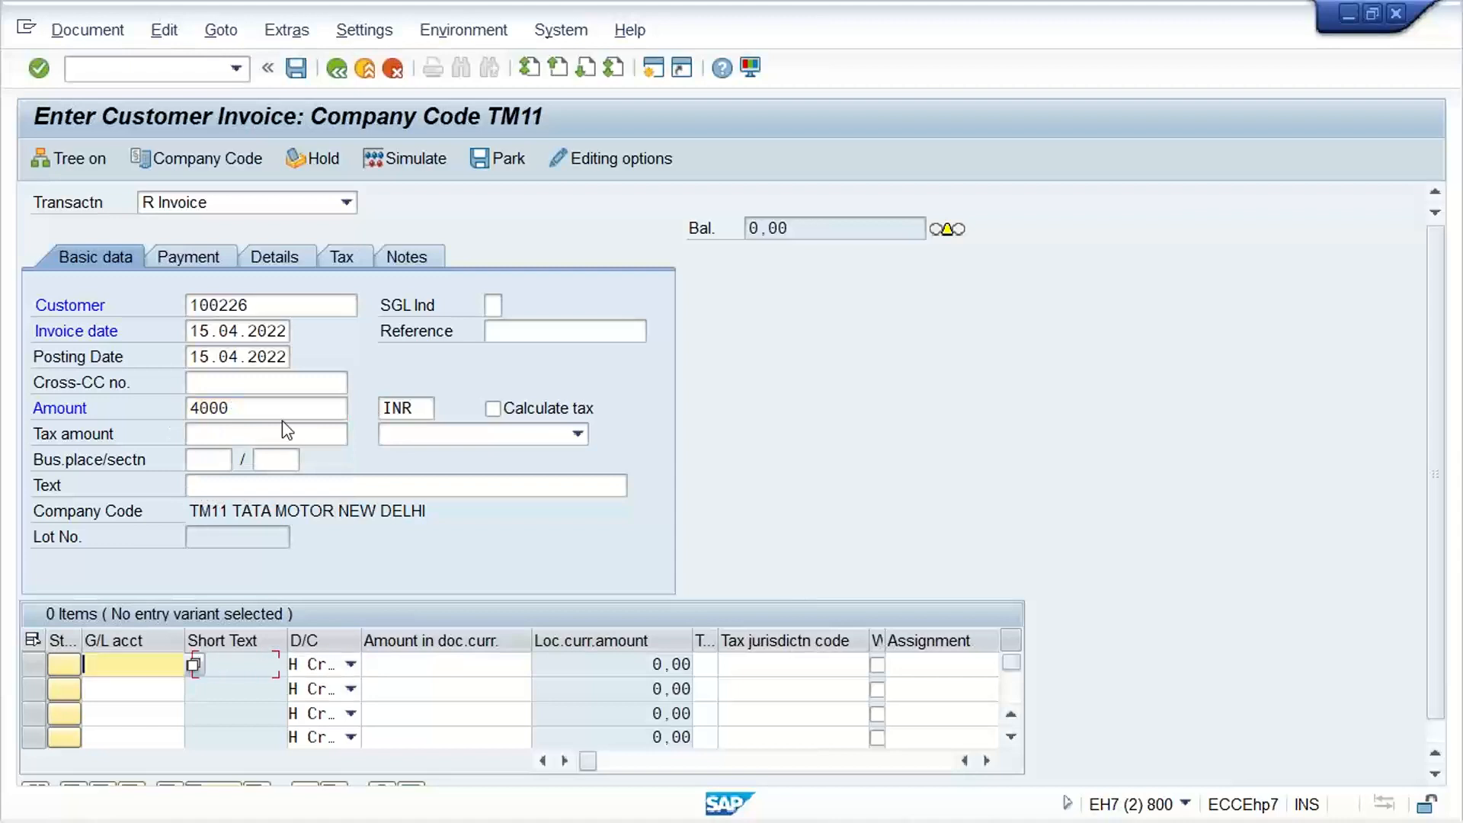
type("3000")
key("Tab")
key("Tab")
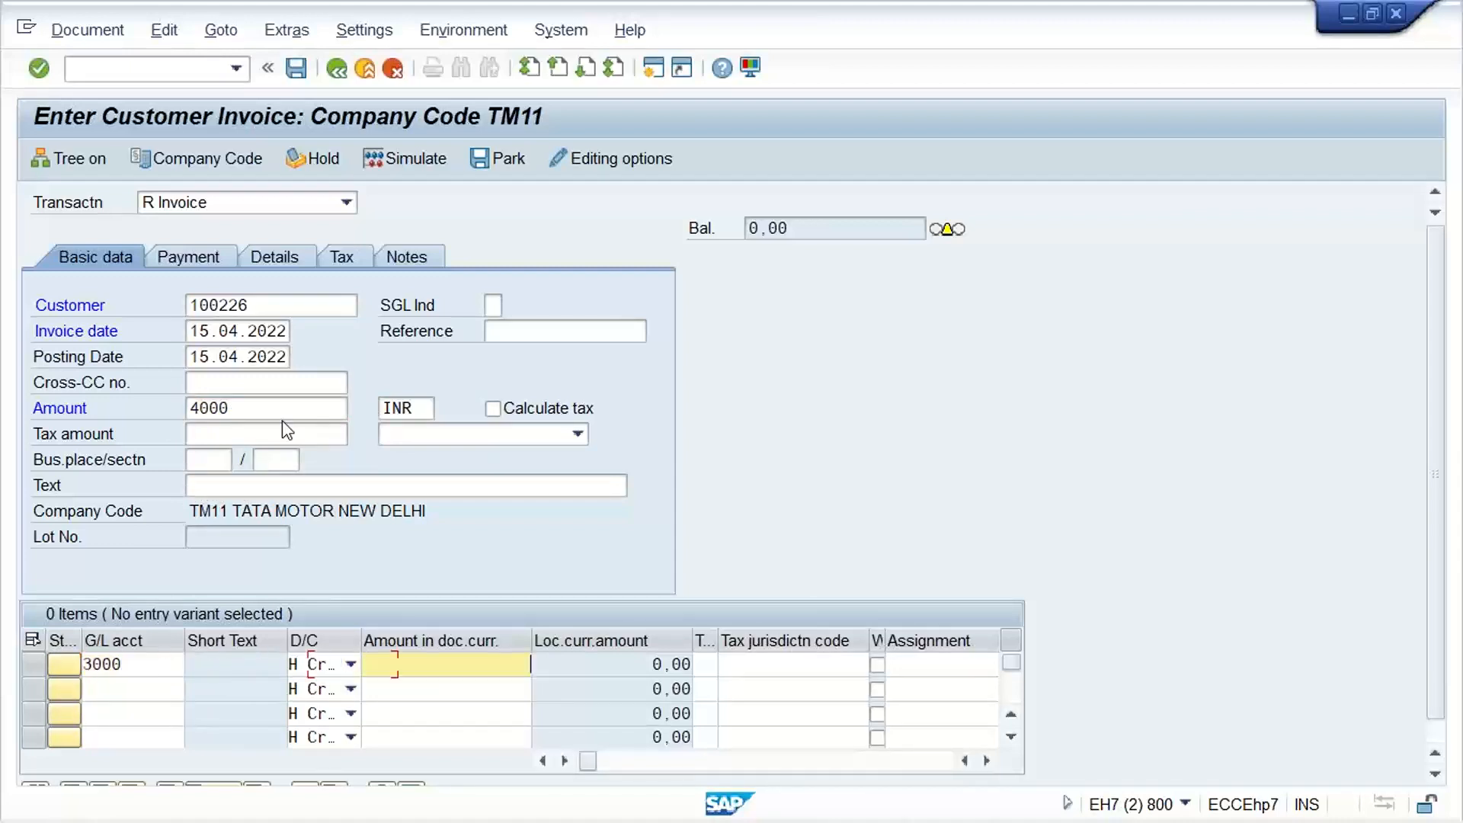
type("4000")
key("Return")
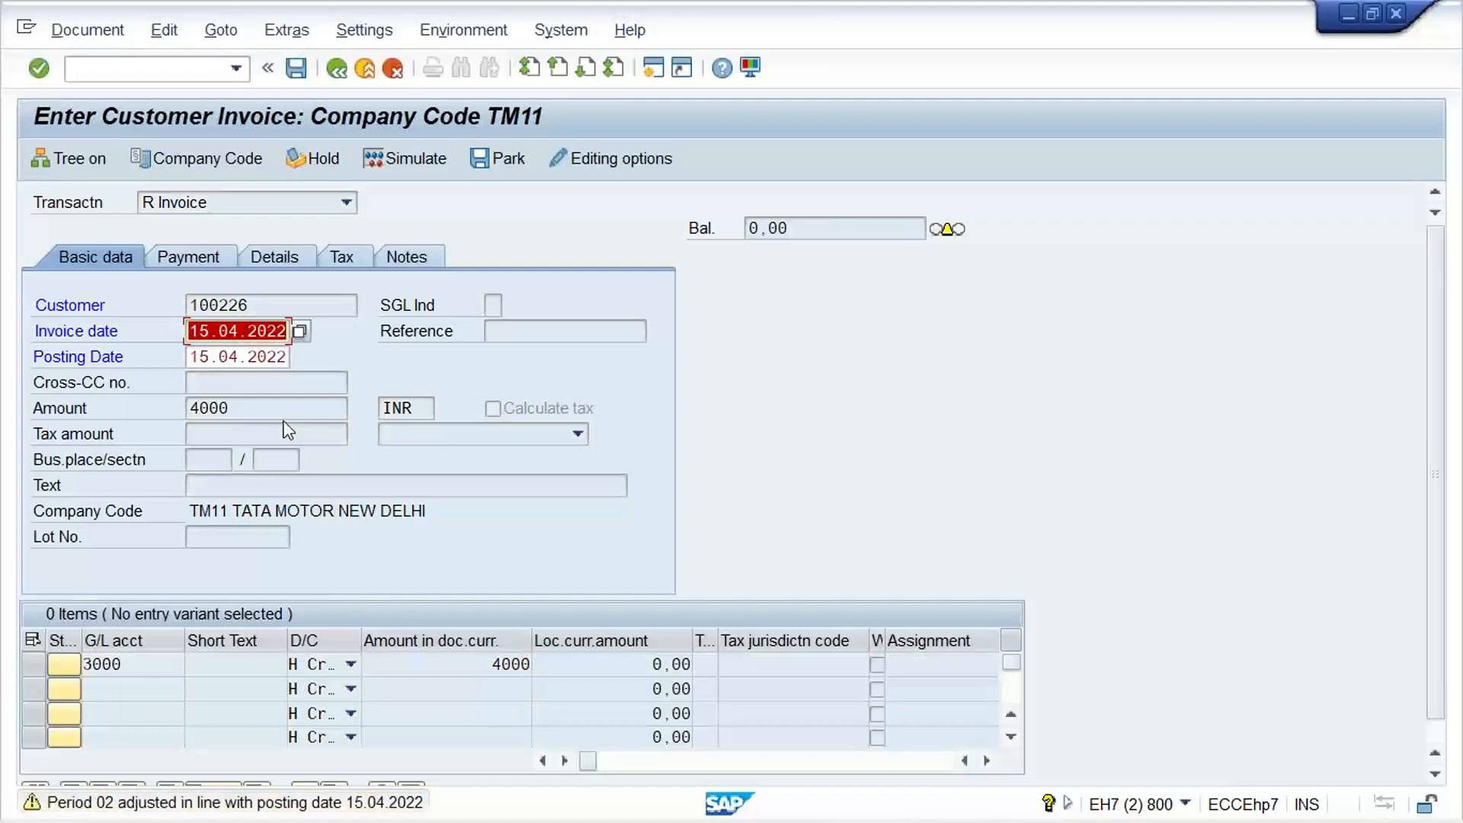
Accept the period adjustment for posting date 15.04.2022 and have the customer invoice's entries checked again
key("Return")
key("Return")
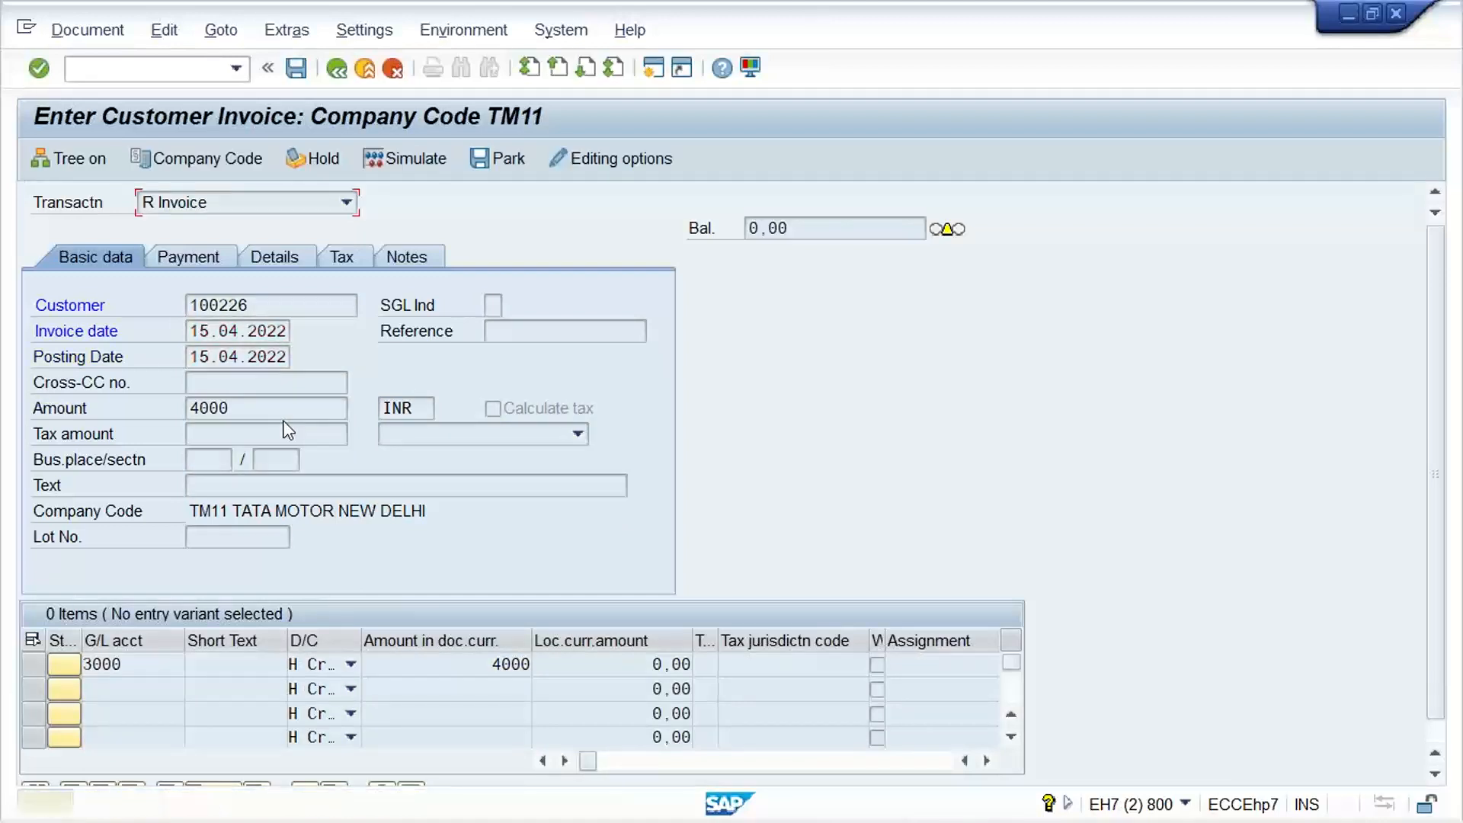
key("Return")
key("Return")
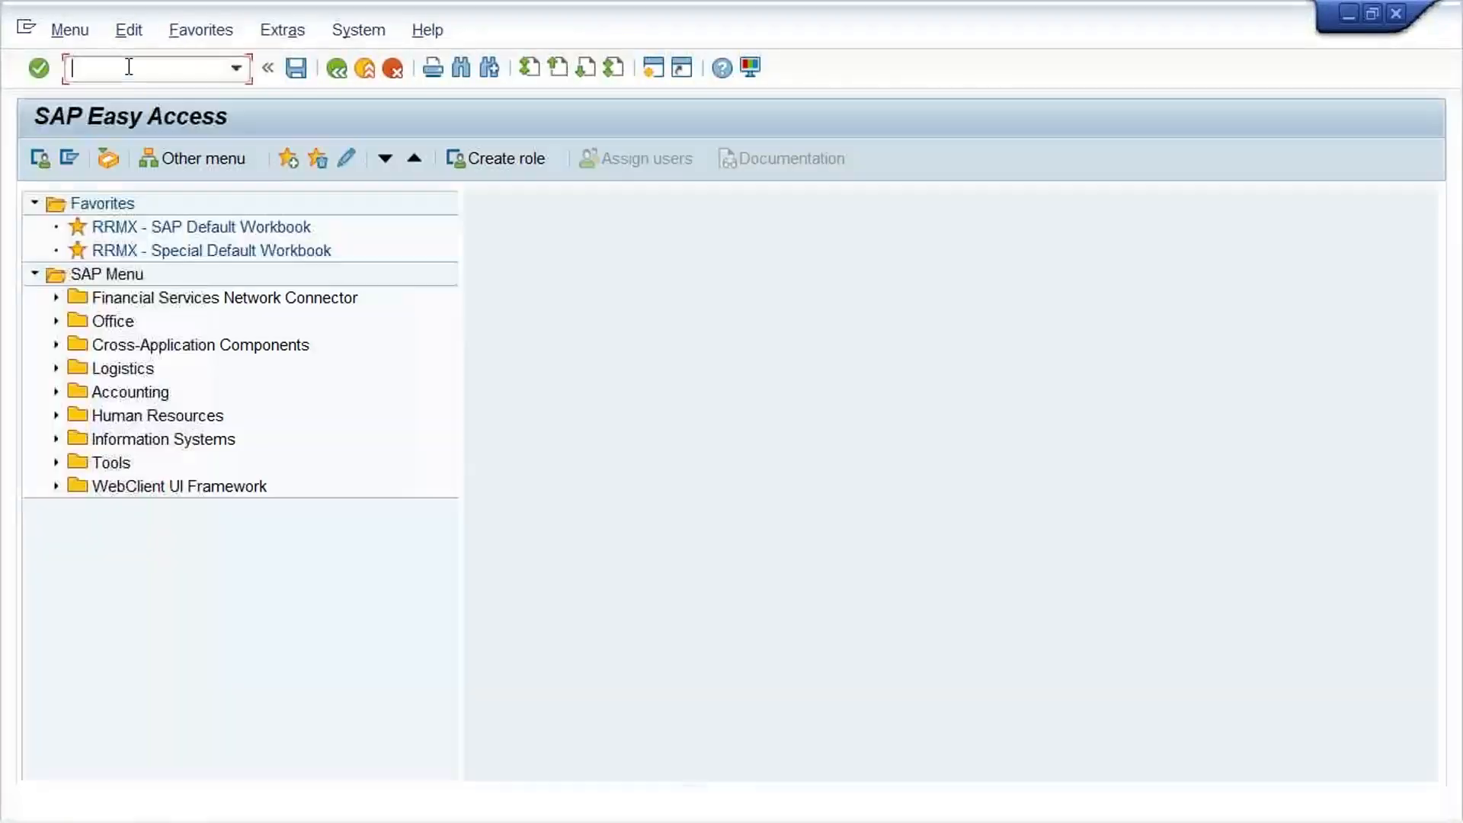
Open the customer/vendor tolerance configuration with transaction OBA3 from the SAP Easy Access screen
type("OBA")
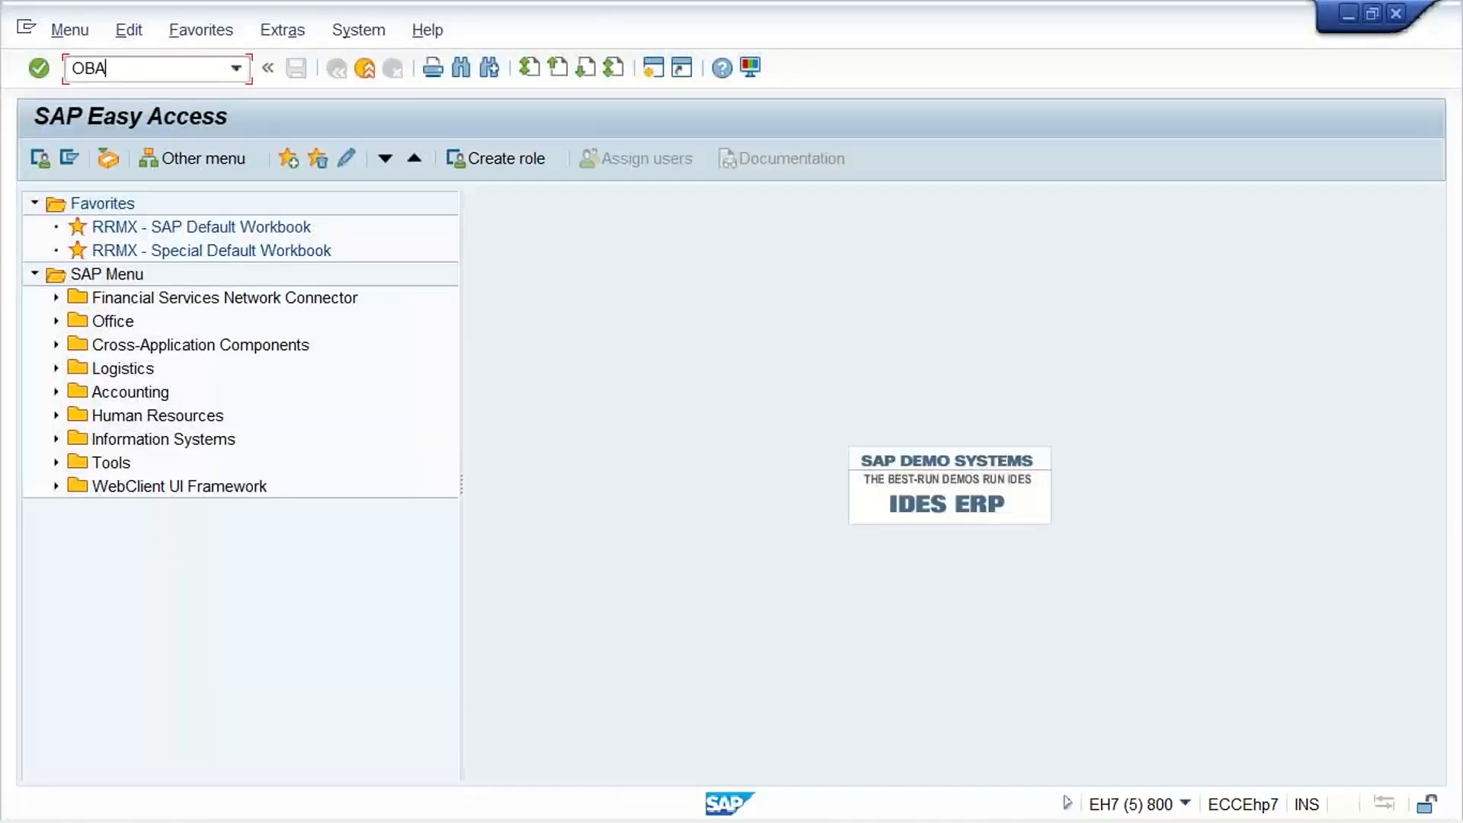
type("3")
key("Return")
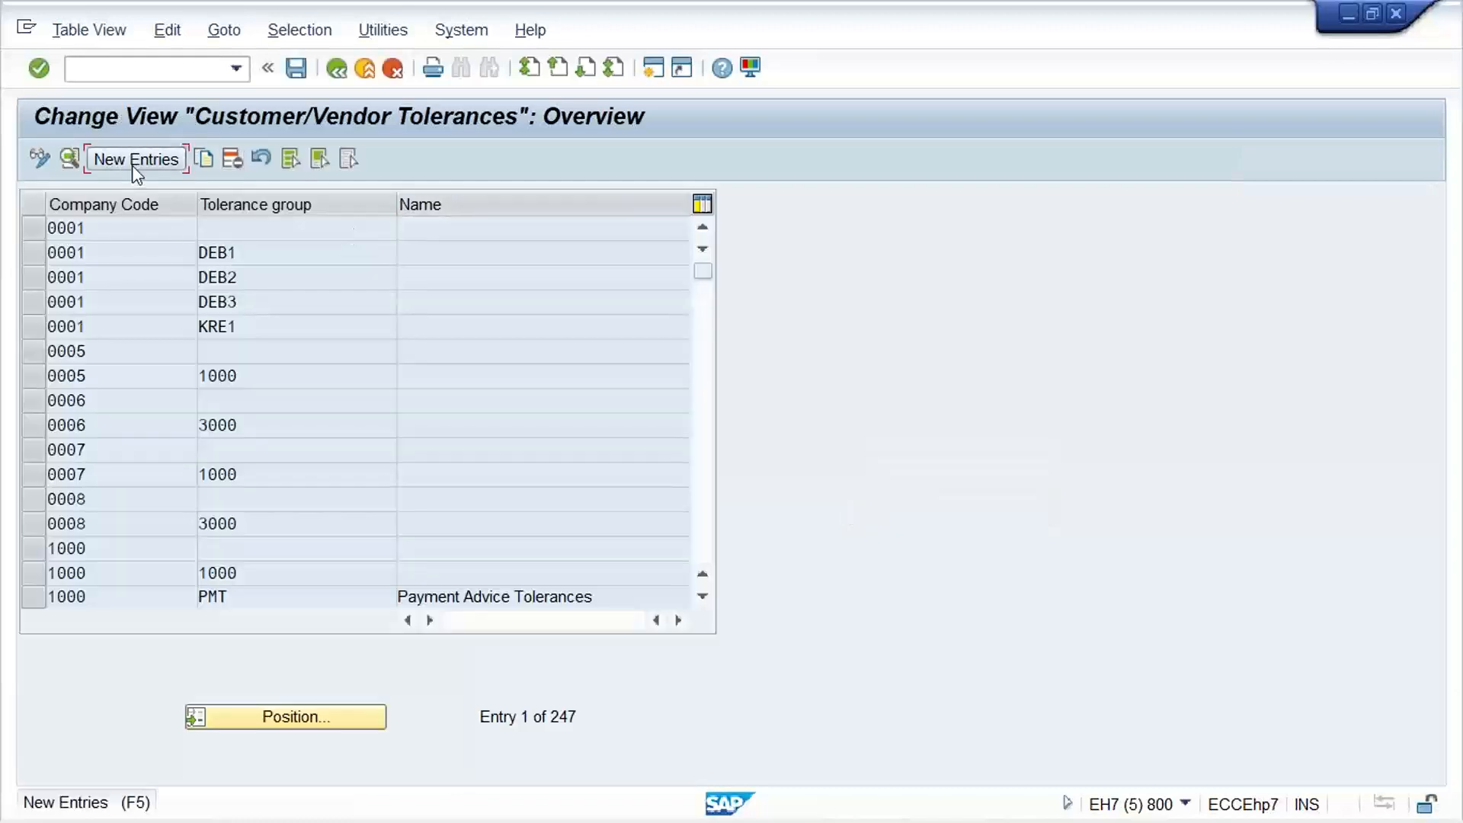
Create a new tolerance entry for company code TM11 with a blank tolerance group and the name TATA MOTOR
key("F5")
type("TM")
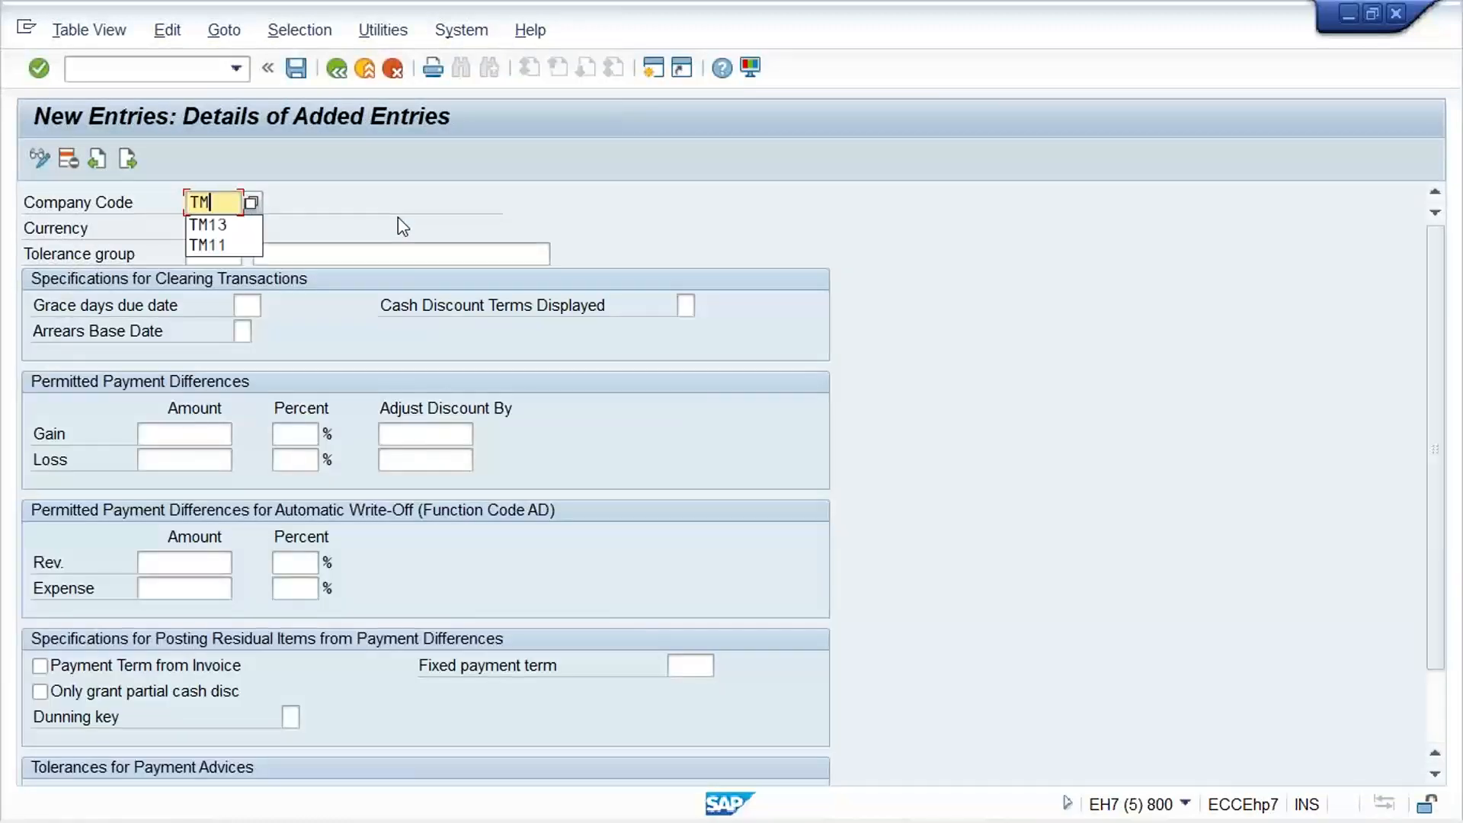
type("11")
key("Tab")
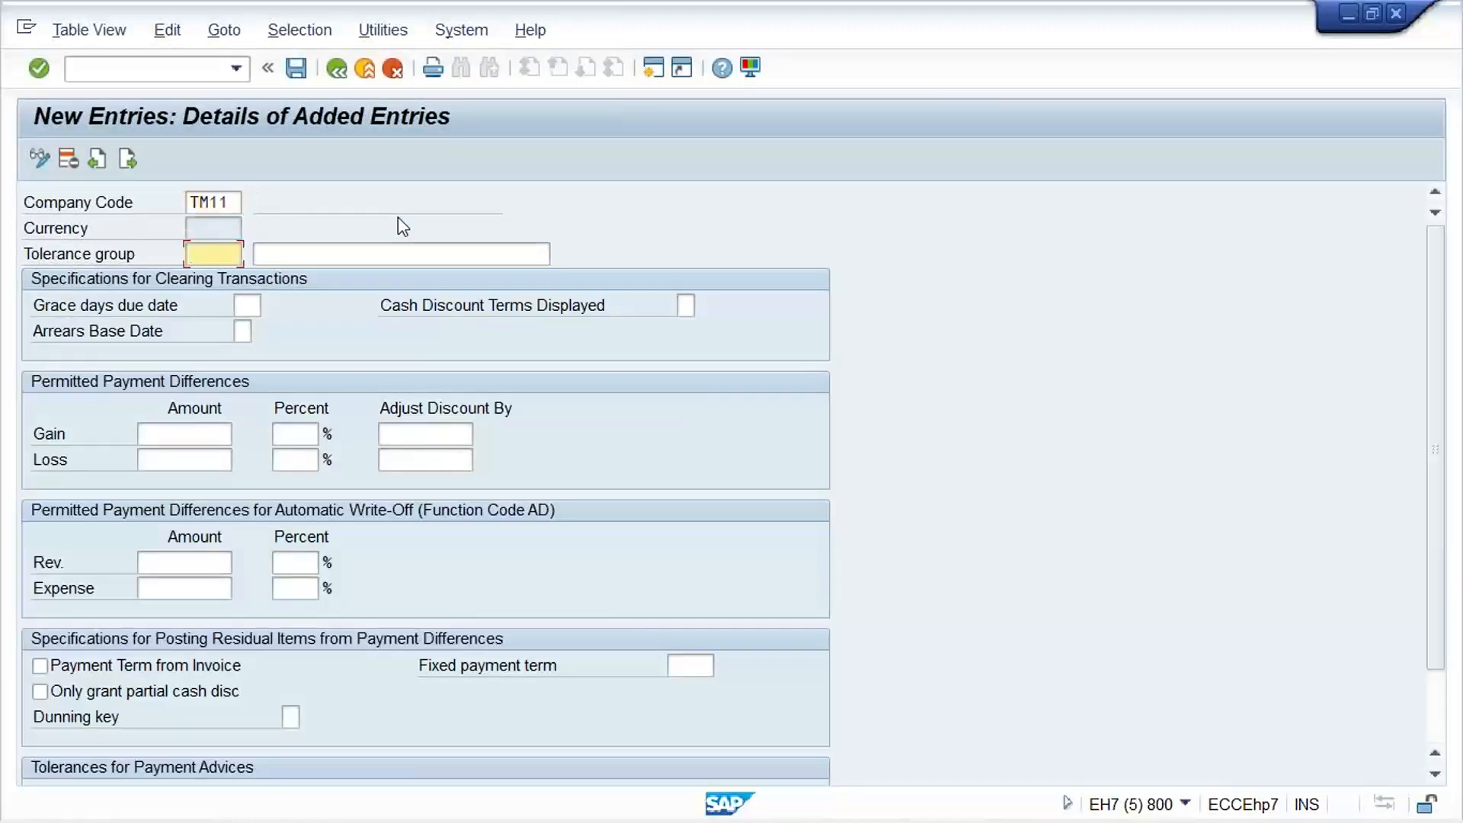
key("Tab")
key("space")
key("Down")
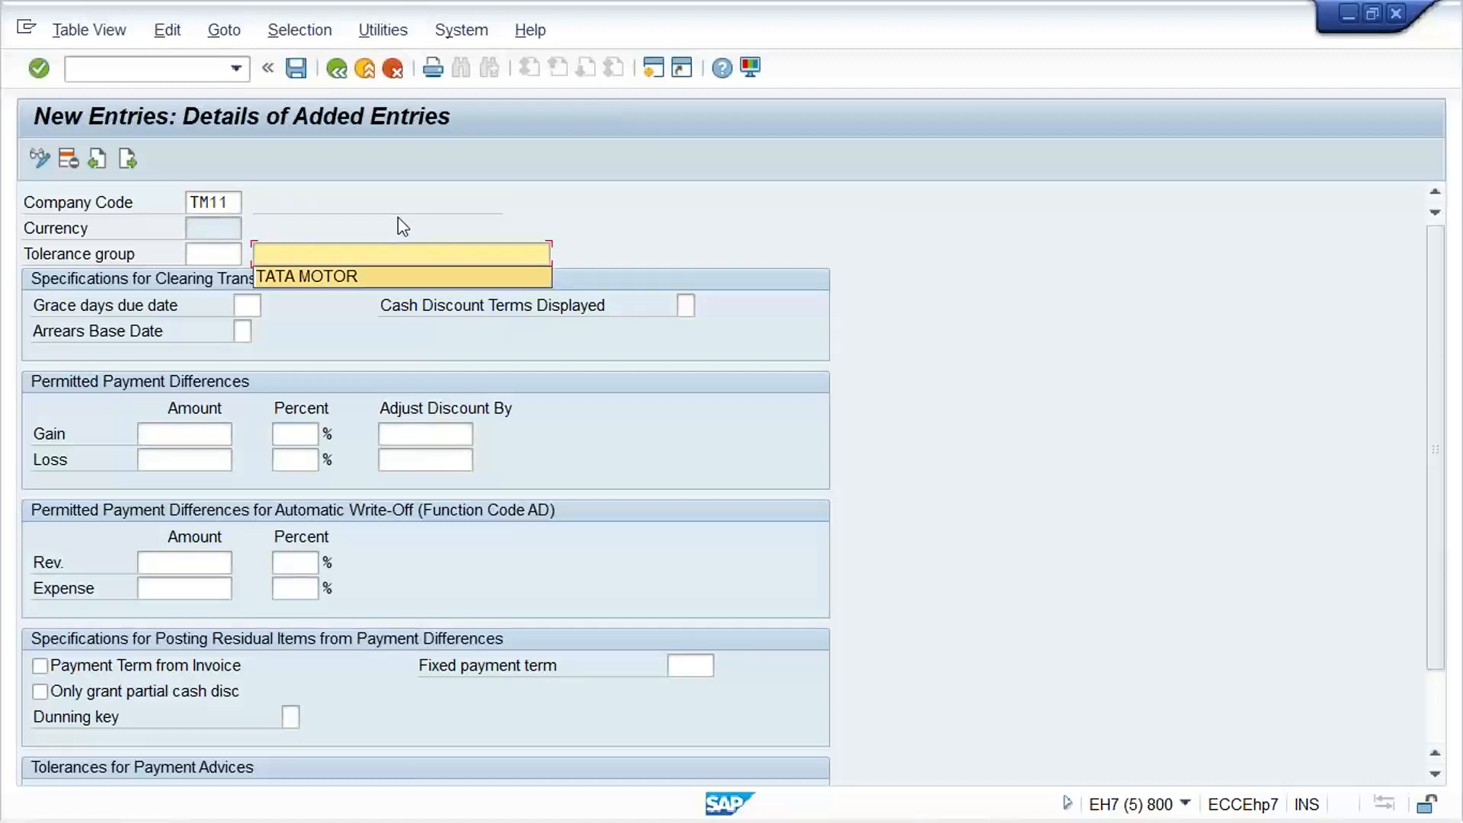
key("Return")
Set the permitted payment difference amounts to 10 for both gain and loss, and save the entry in the customizing request
left_click(176, 429)
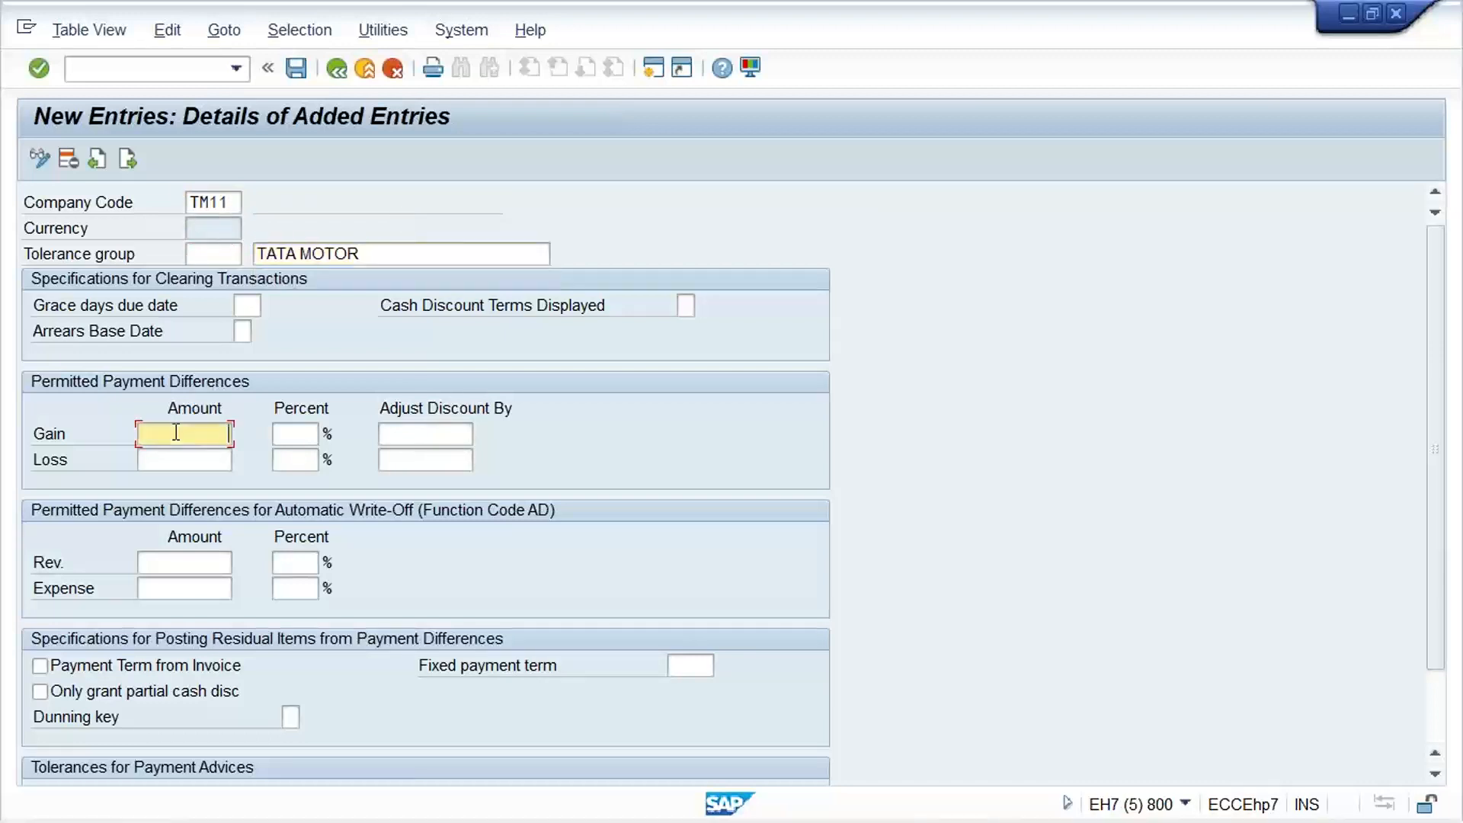
type("10")
key("Tab")
type("10")
key("Return")
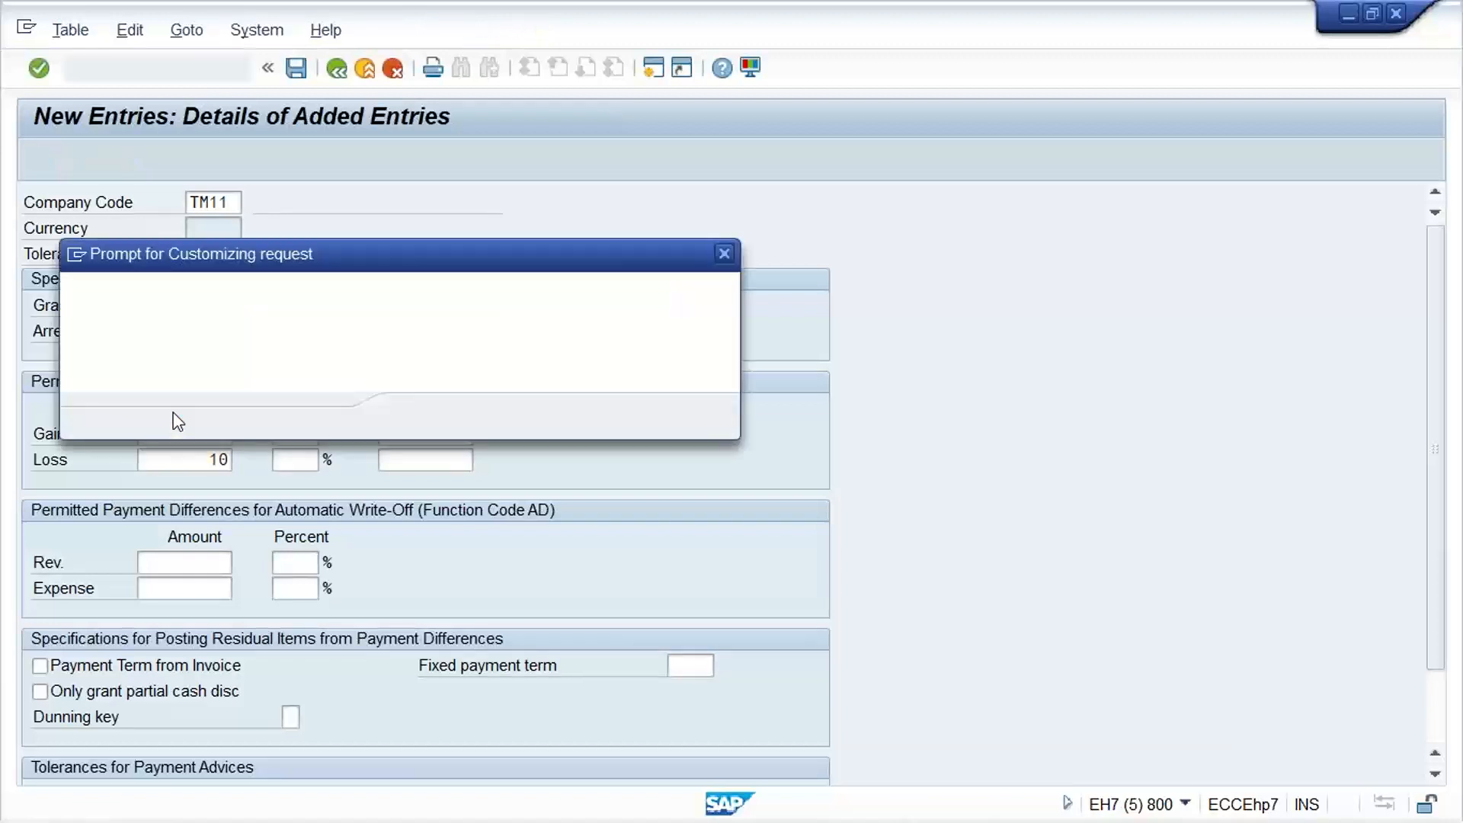
key("Return")
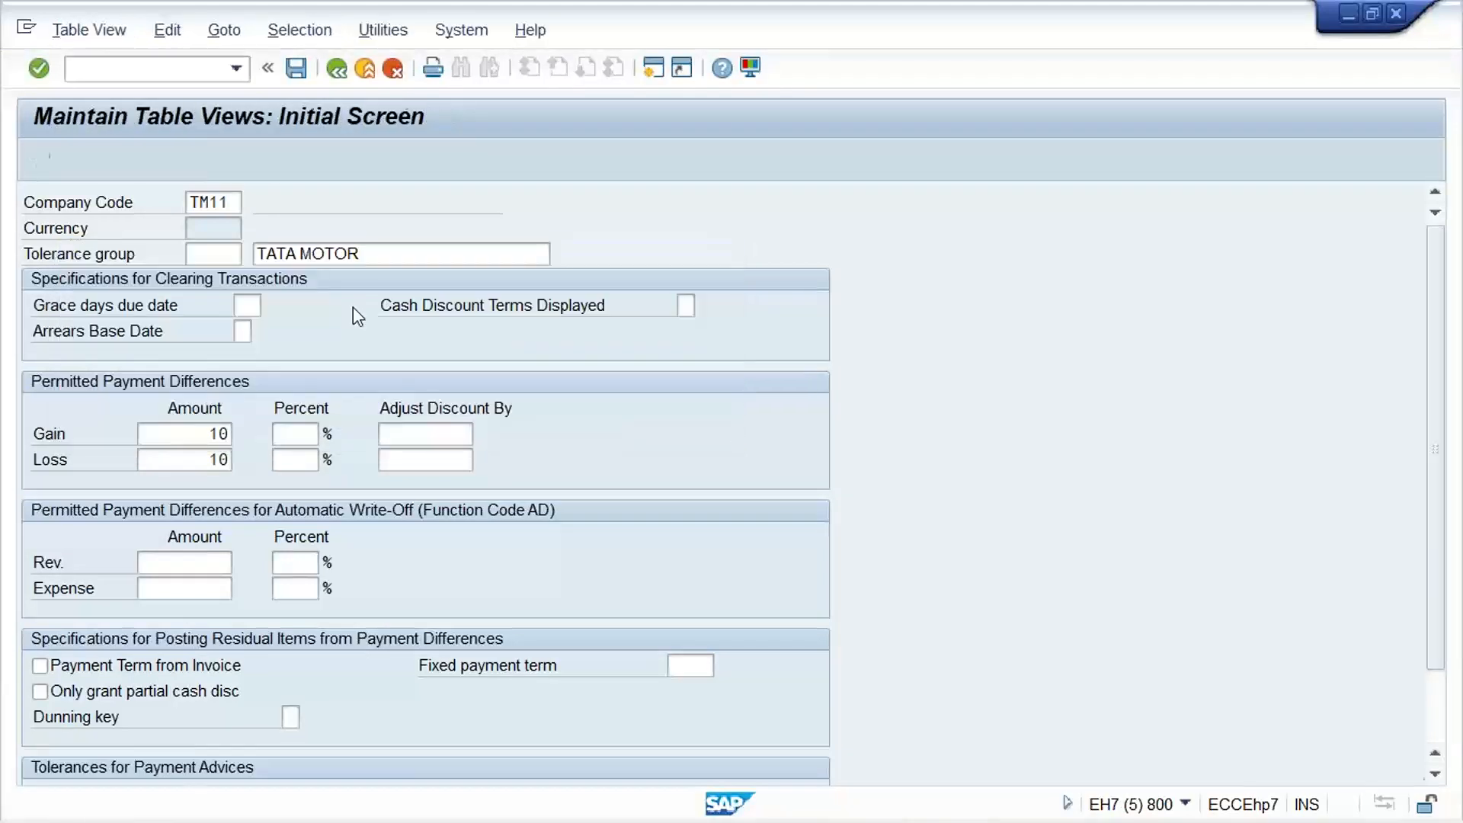
Return to the customer invoice session, simulate the invoice and post it
mouse_move(811, 814)
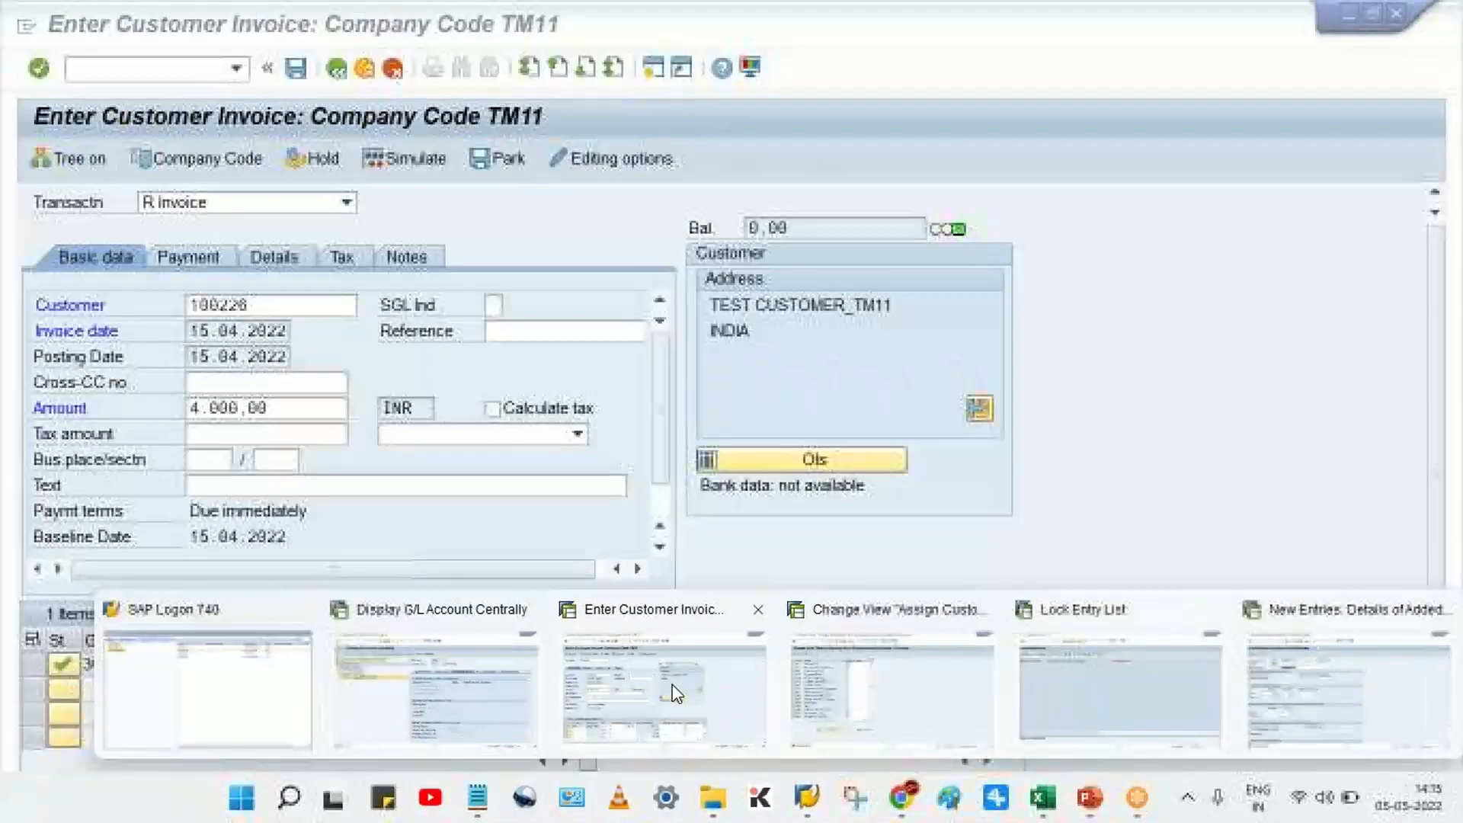
left_click(663, 690)
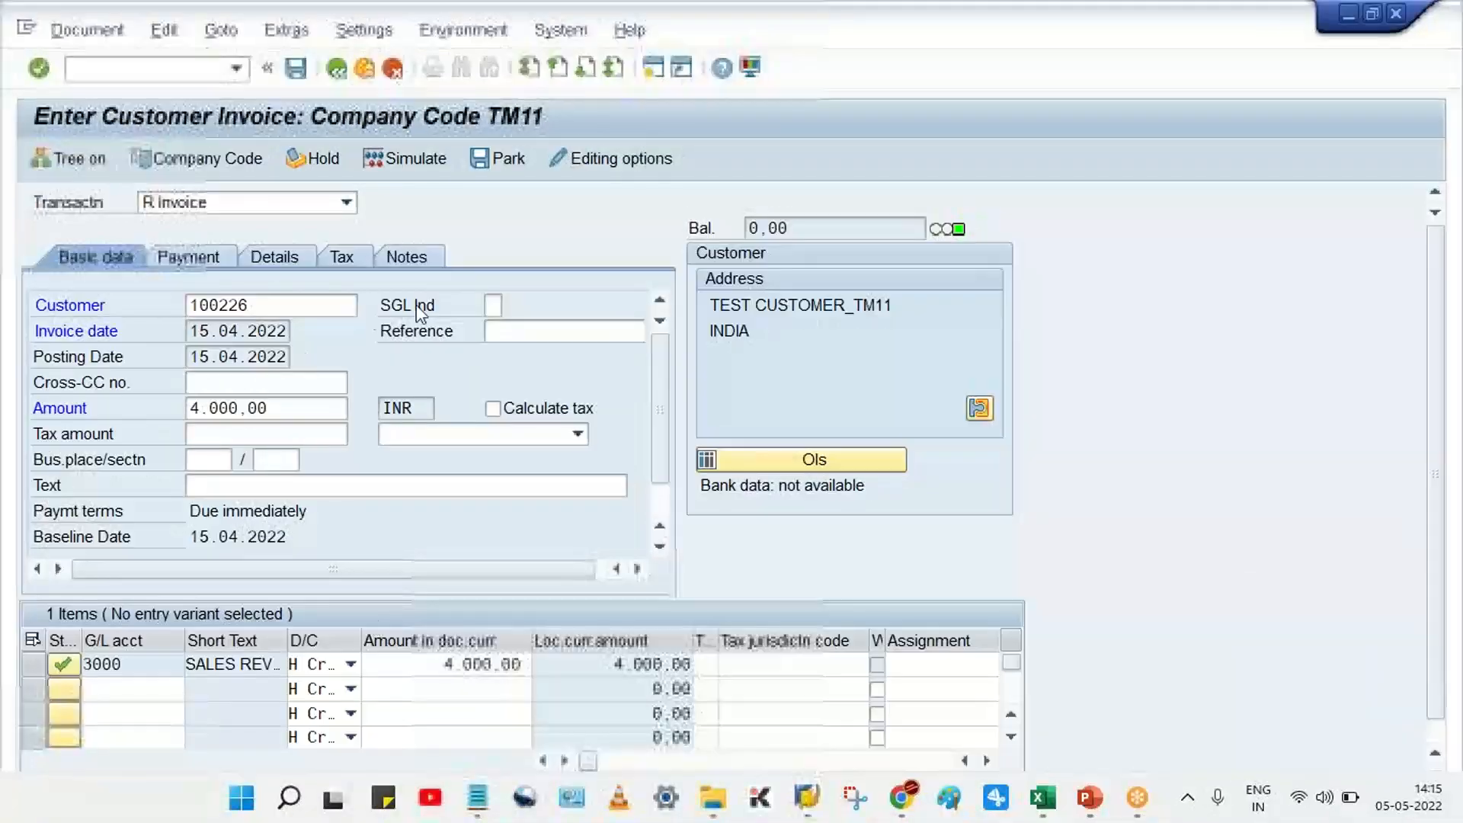
left_click(419, 162)
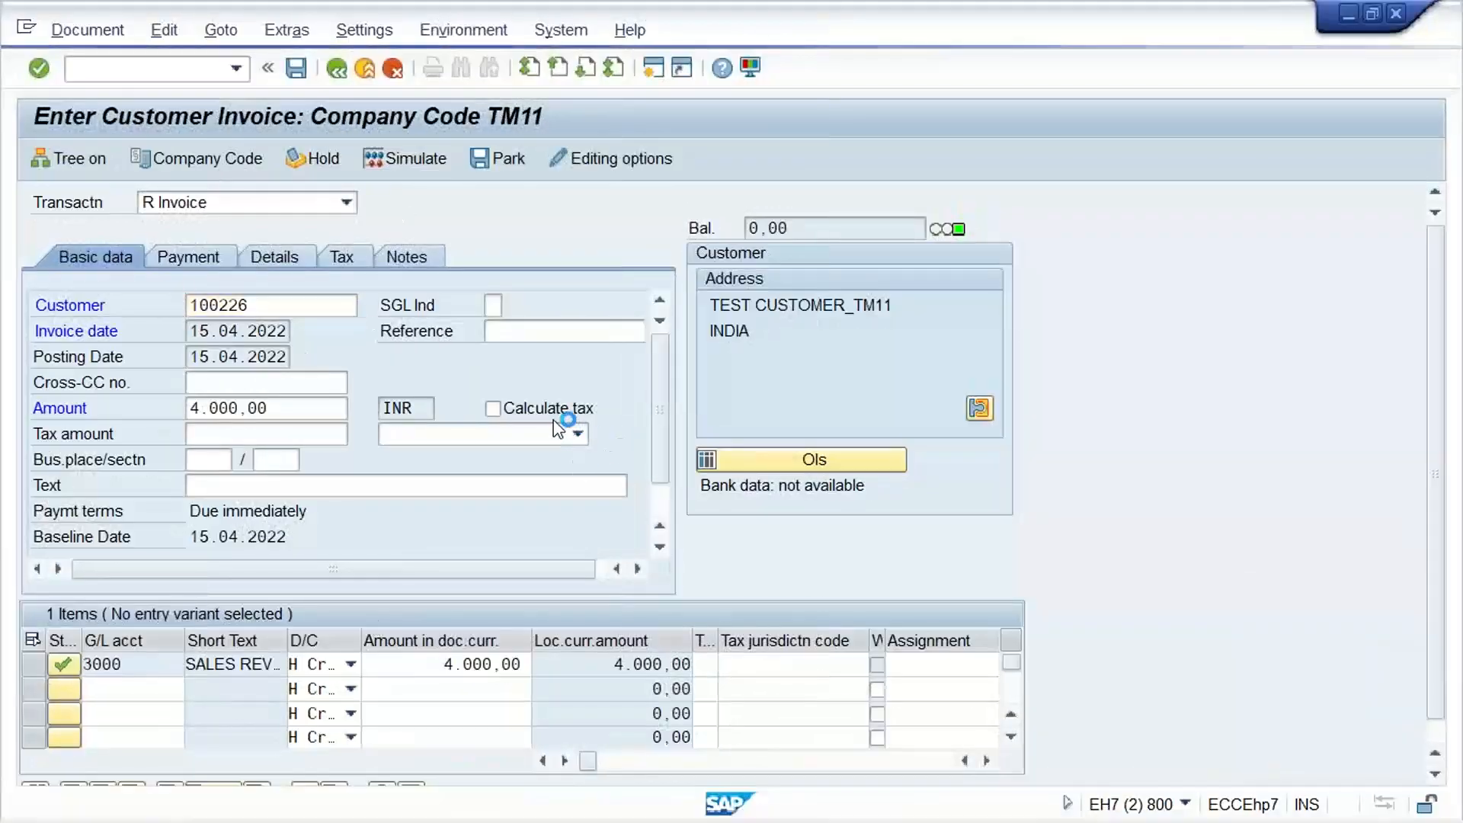
key("ctrl+s")
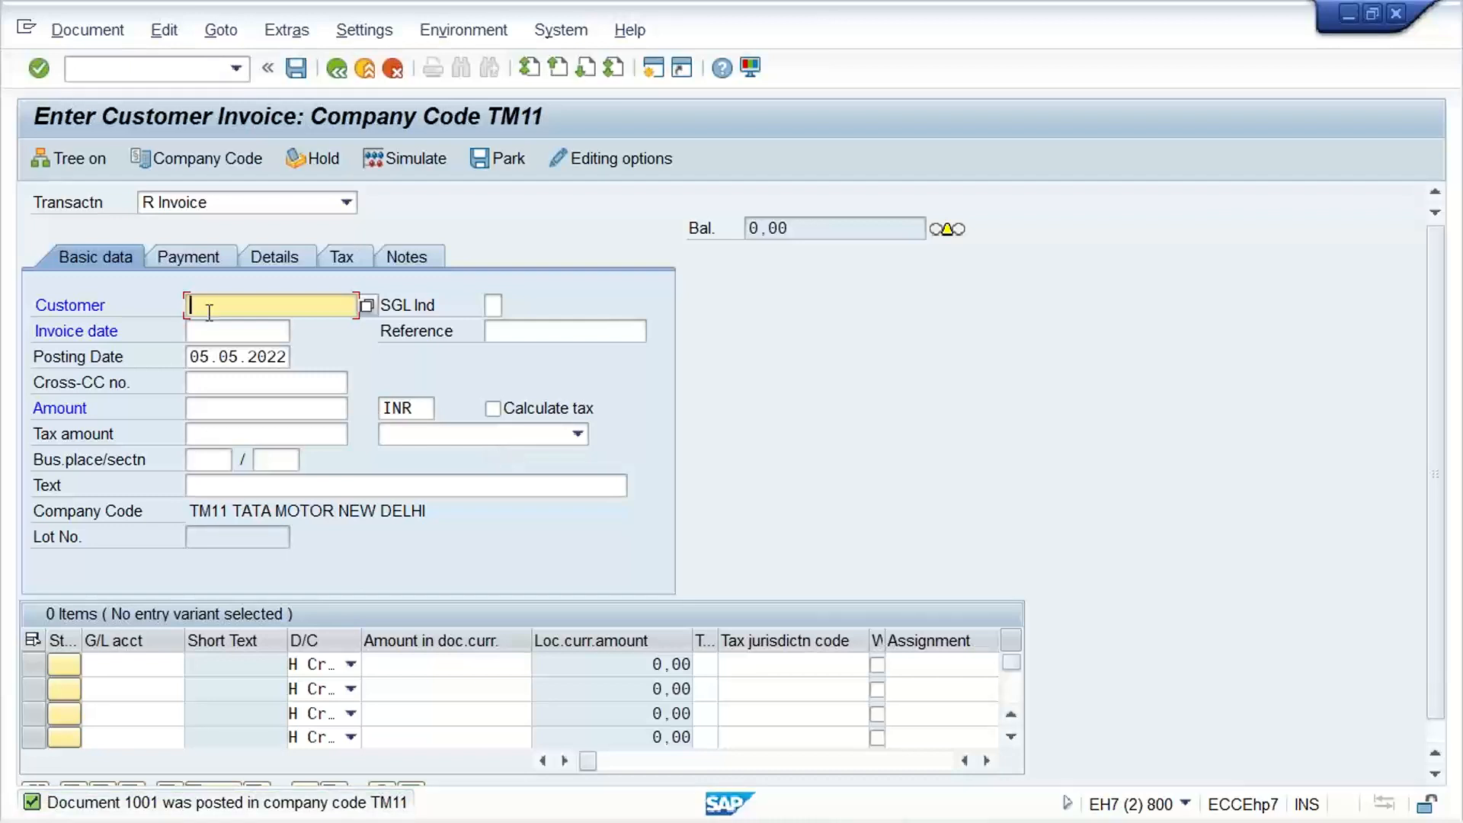
Open the dunning procedure list with transaction FBMP in place of the invoice entry
left_click(109, 69)
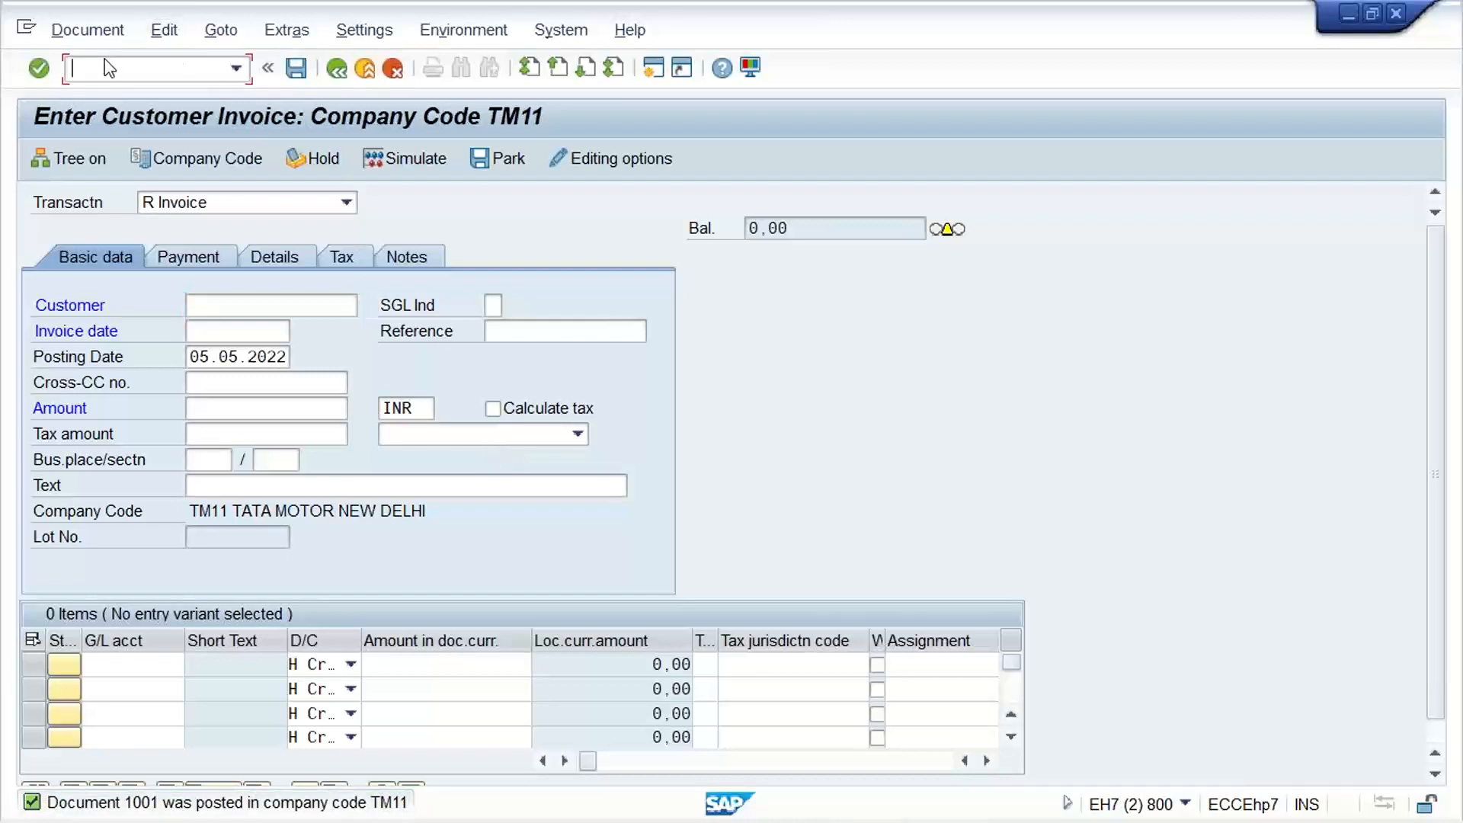
type("/N")
type("O")
key("BackSpace")
type("FBMP")
key("Return")
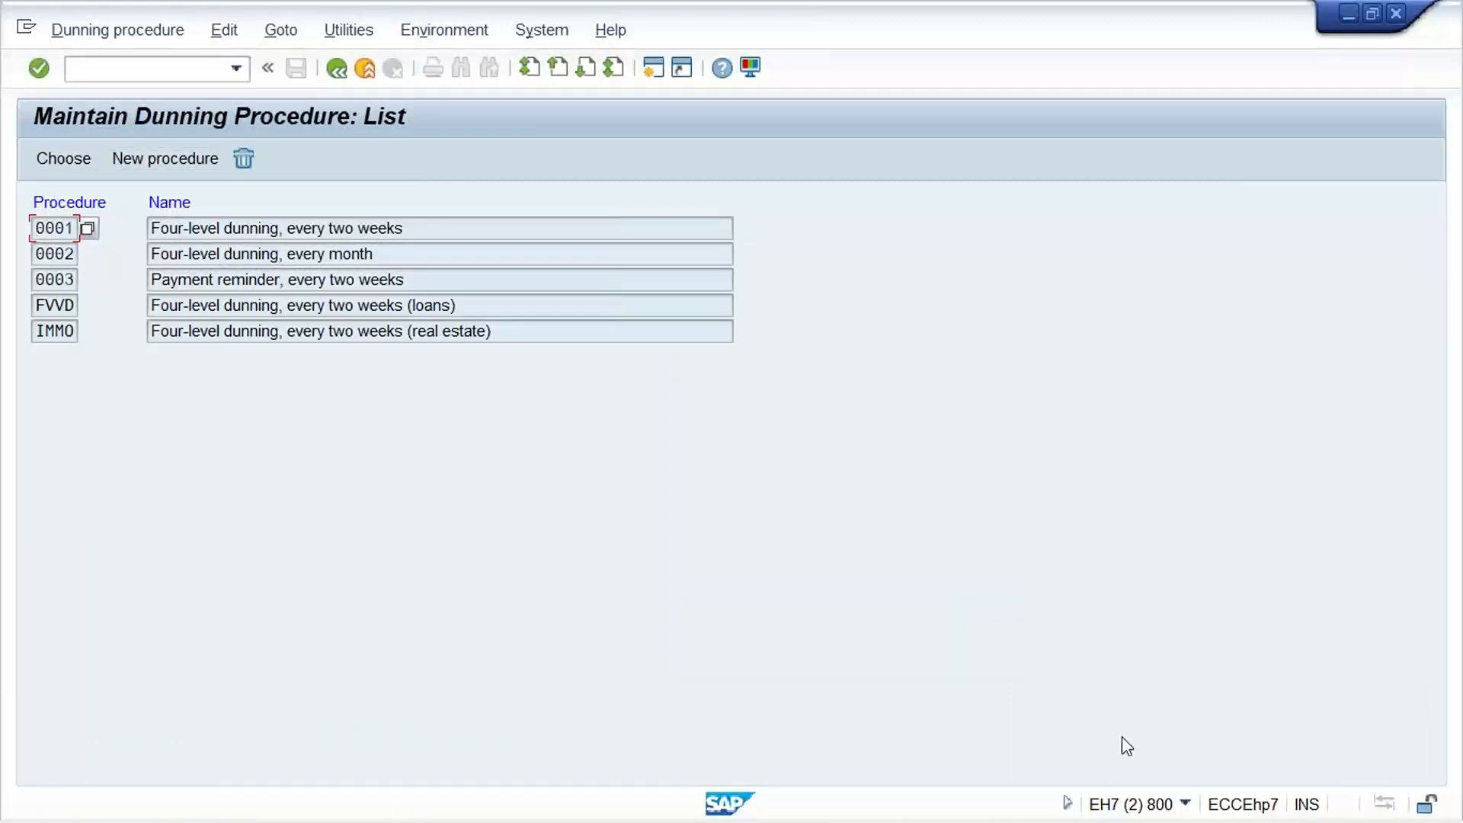
Switch to the Excel workbook and select the configuration checklist in C2:C17 on sheet TM11 for review
mouse_move(1042, 800)
left_click(1038, 717)
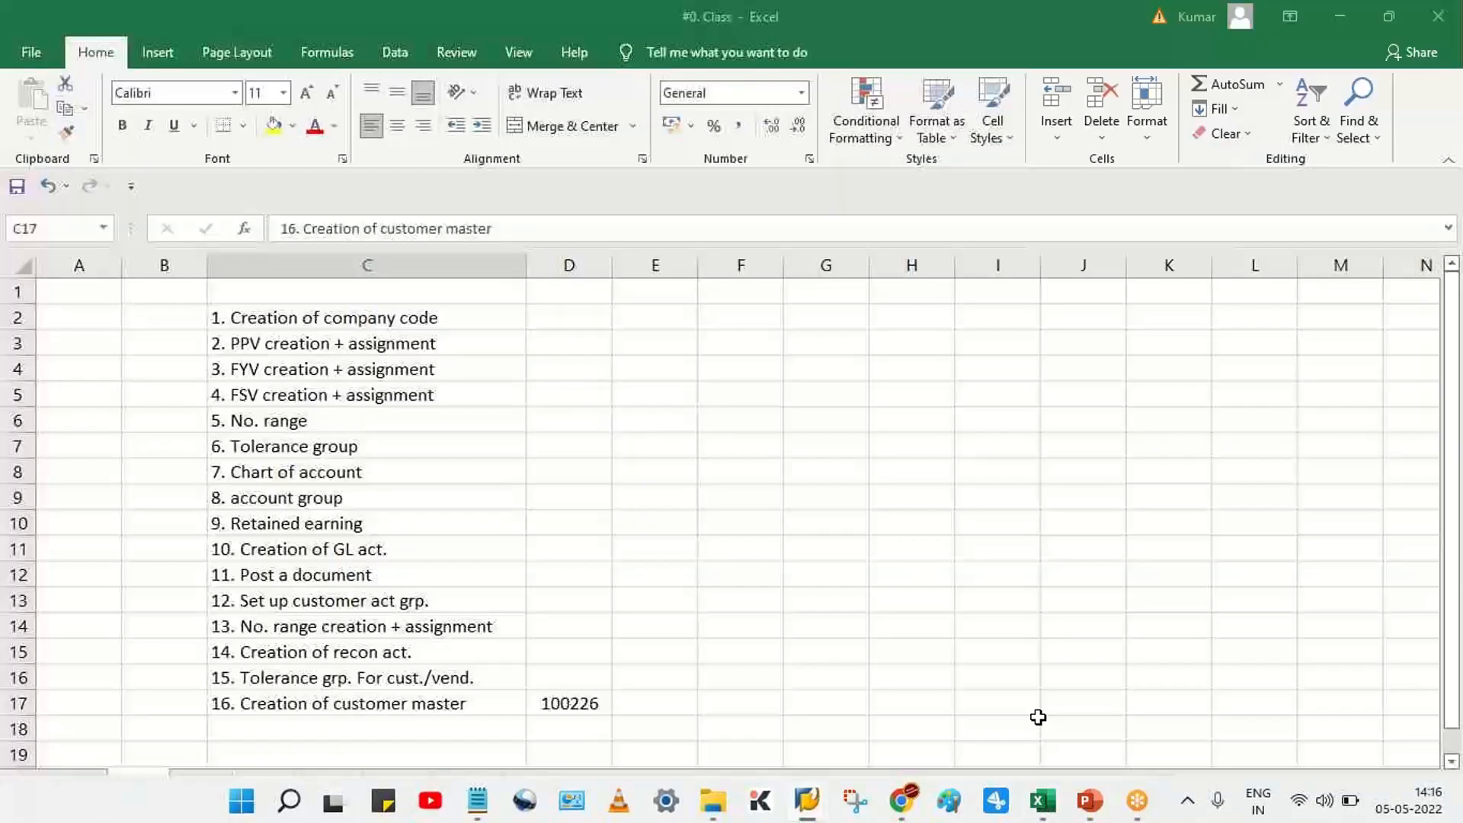
left_click_drag(419, 317, 406, 702)
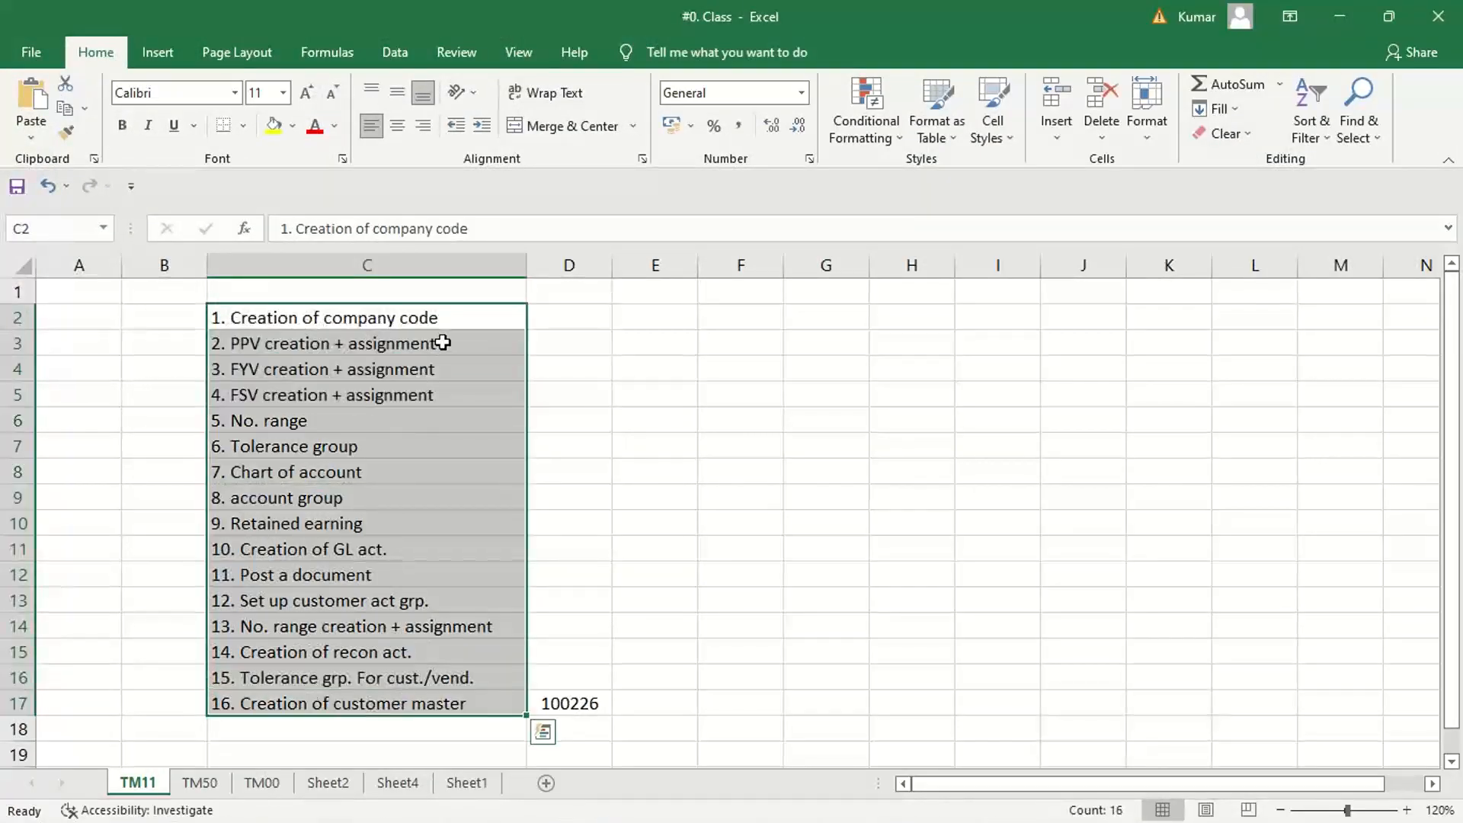
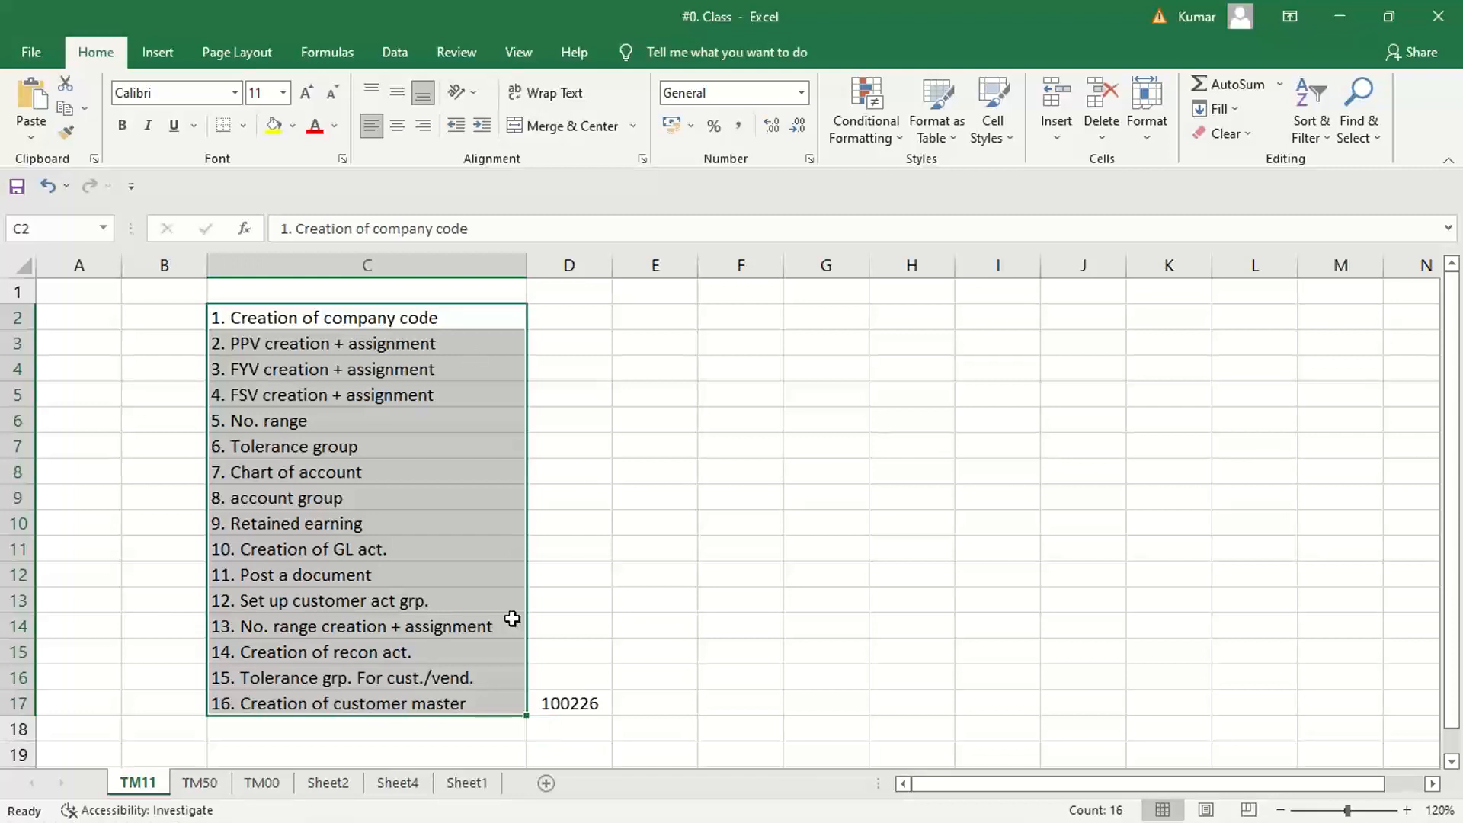
left_click(838, 502)
left_click(385, 335)
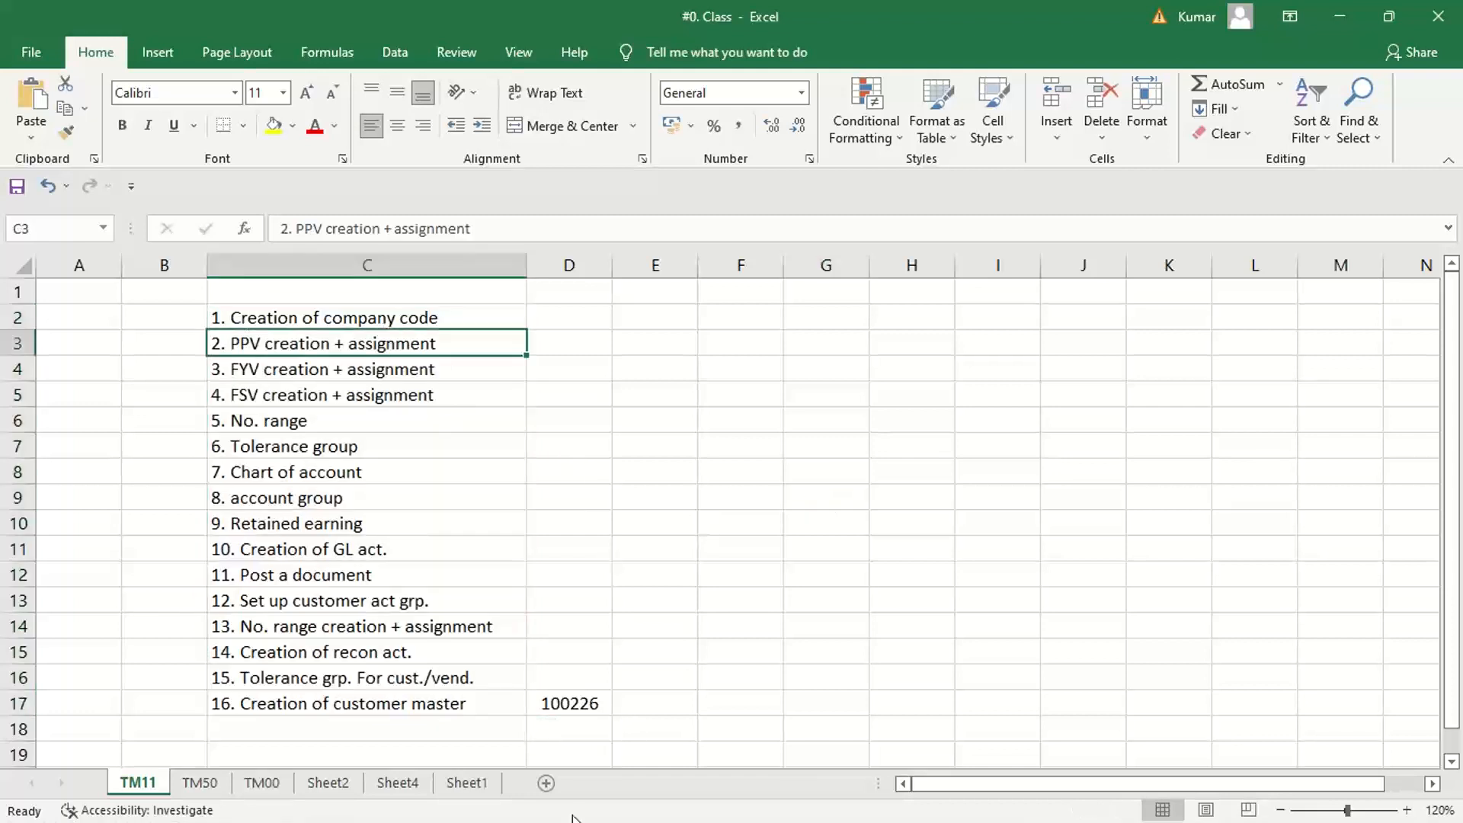
left_click_drag(387, 316, 405, 706)
left_click(567, 303)
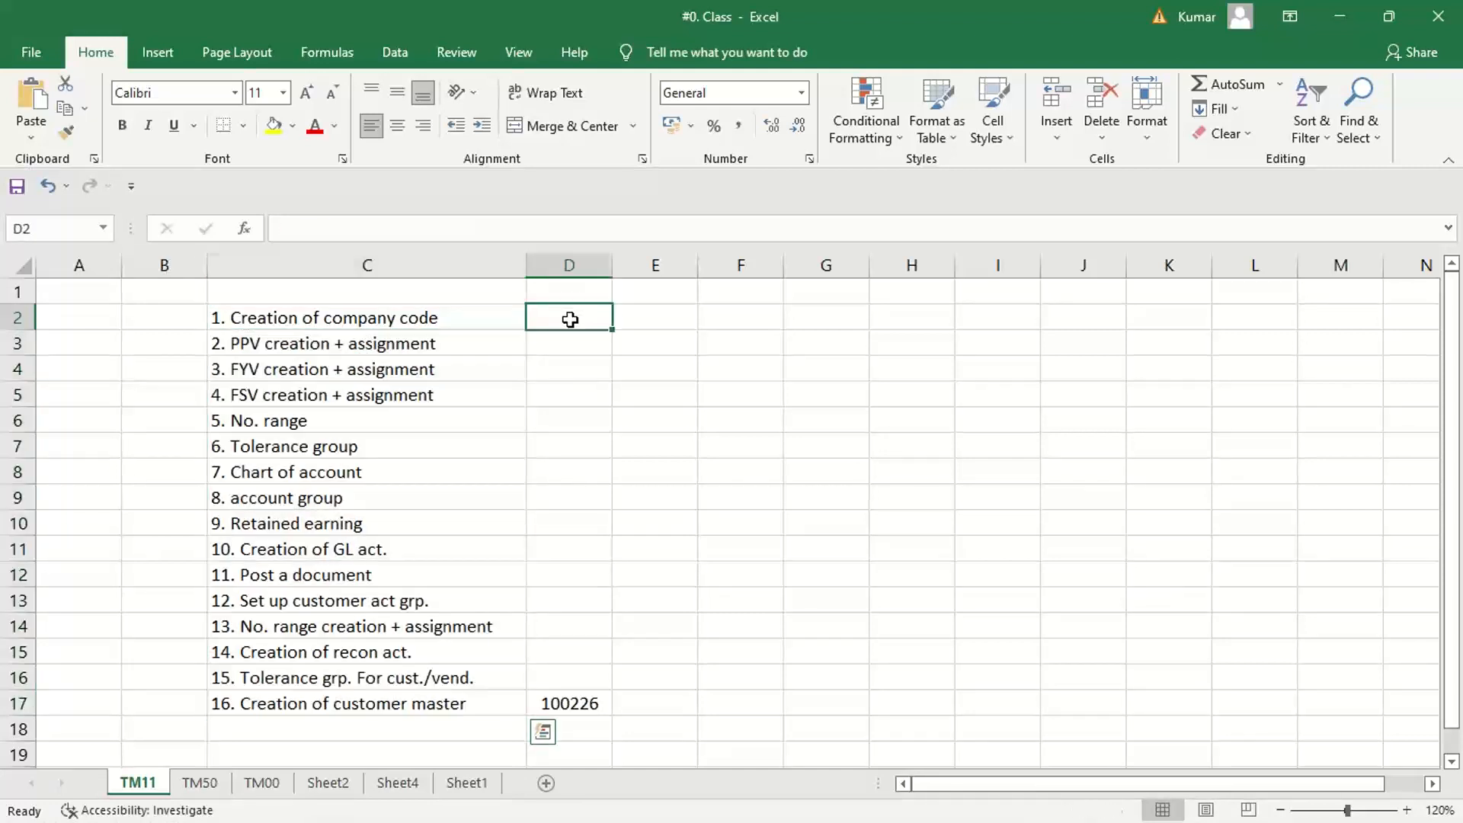
left_click(579, 349)
left_click(579, 388)
left_click(570, 450)
left_click(563, 360)
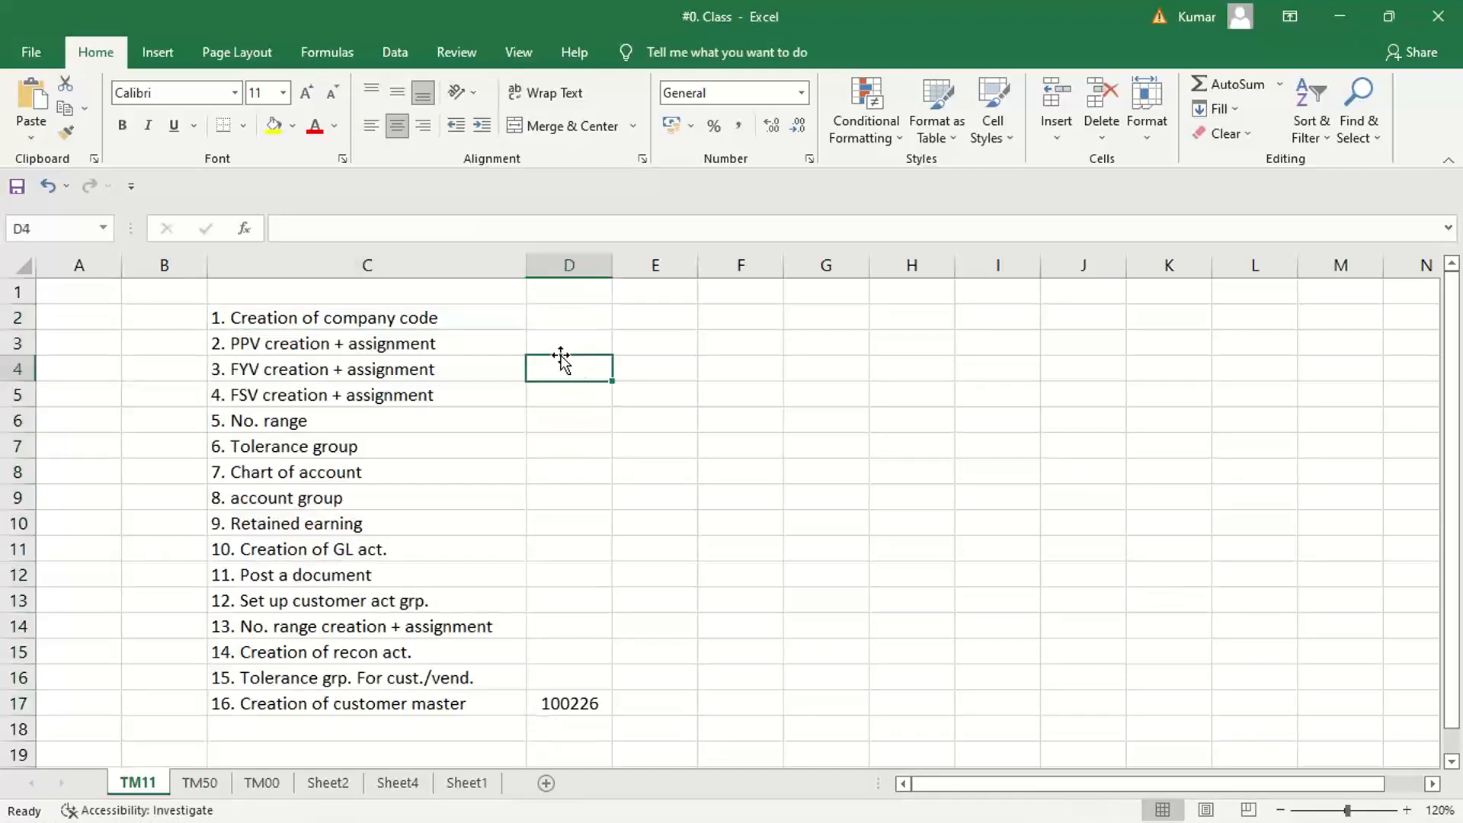
left_click(553, 320)
left_click(553, 341)
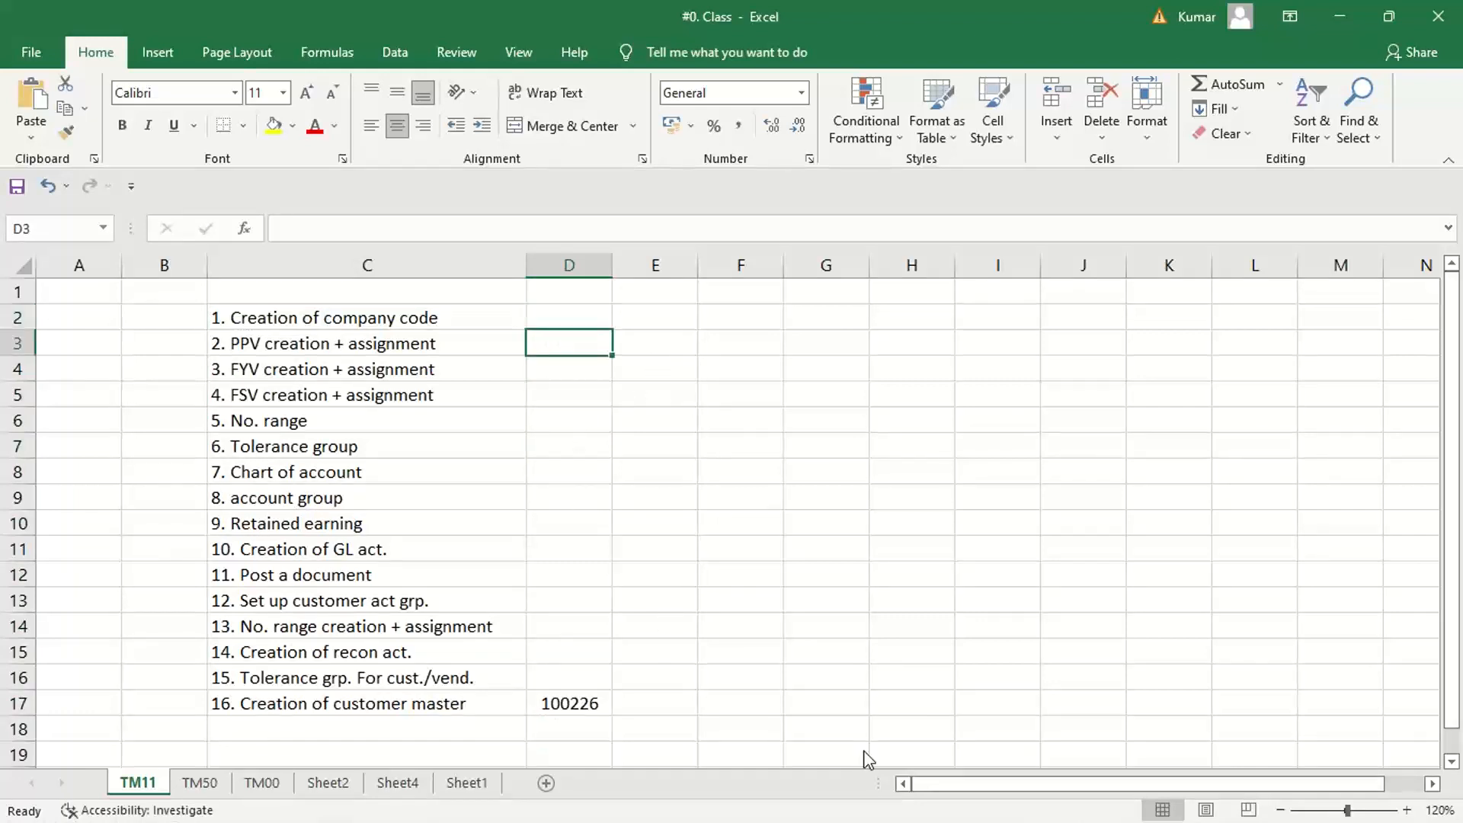
Switch to the SAP dunning procedure list and create a new procedure TM11 named TATA MOTOR
mouse_move(1018, 819)
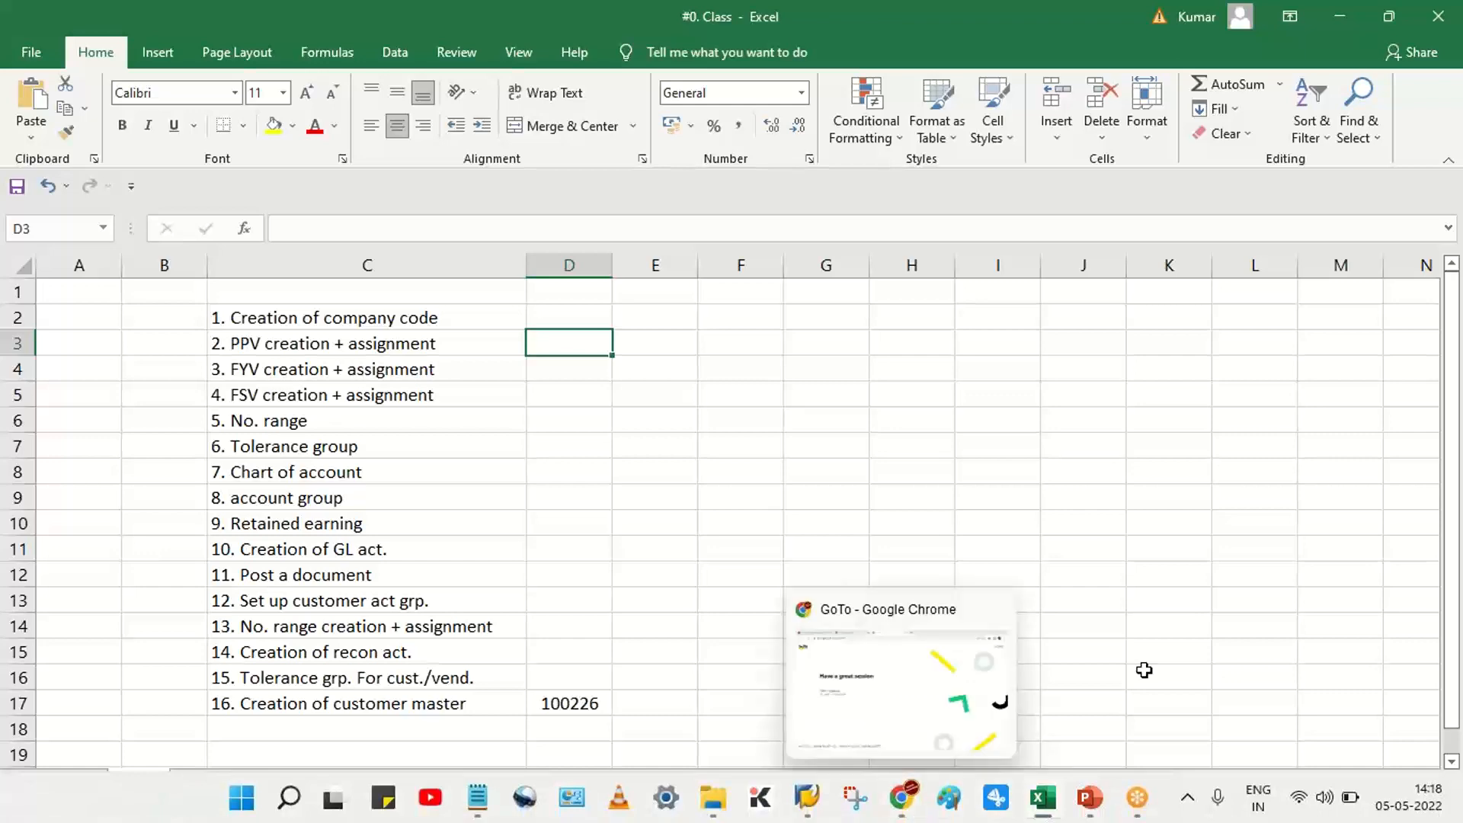
mouse_move(806, 809)
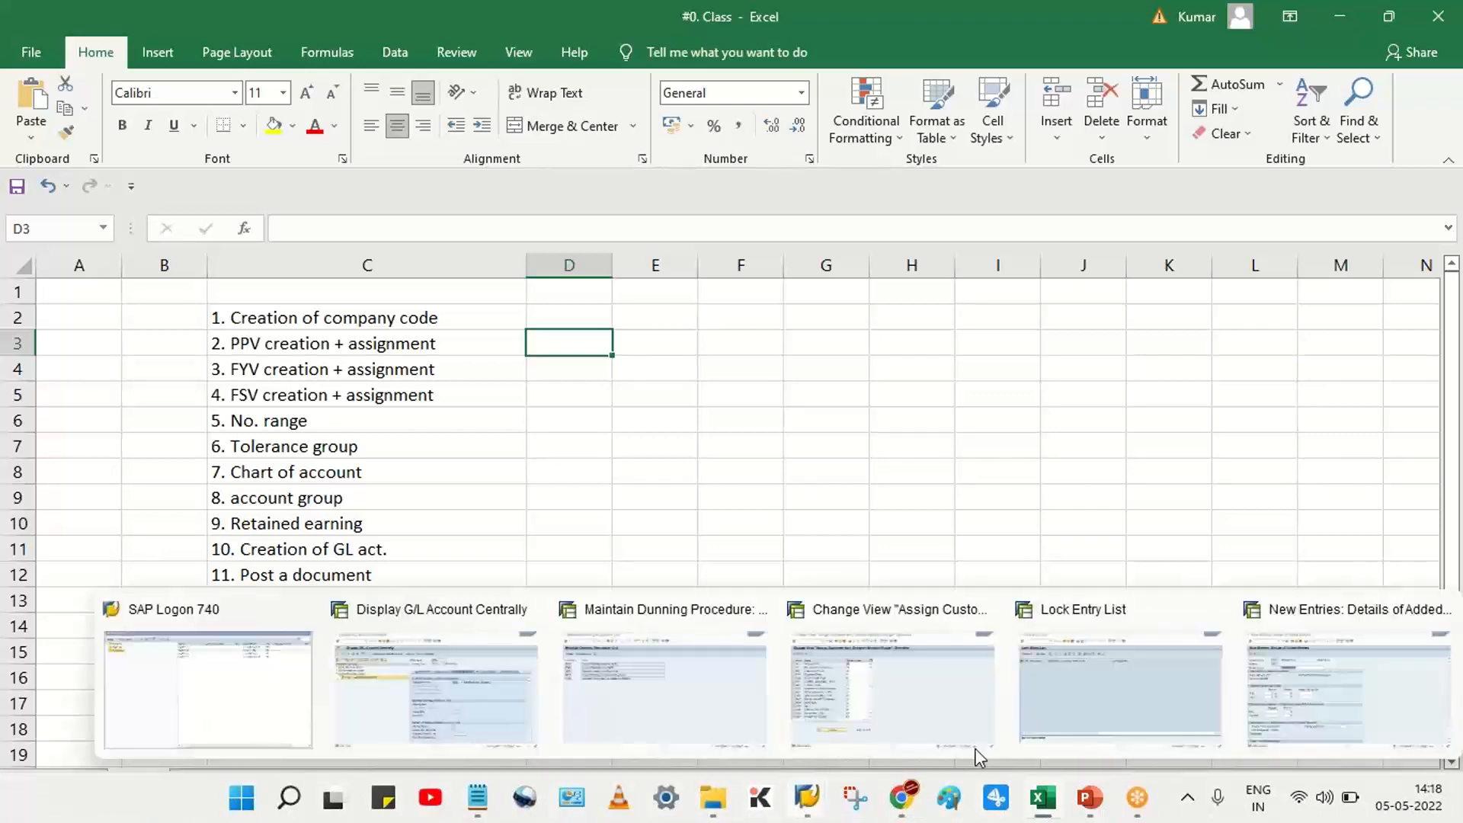
mouse_move(1155, 702)
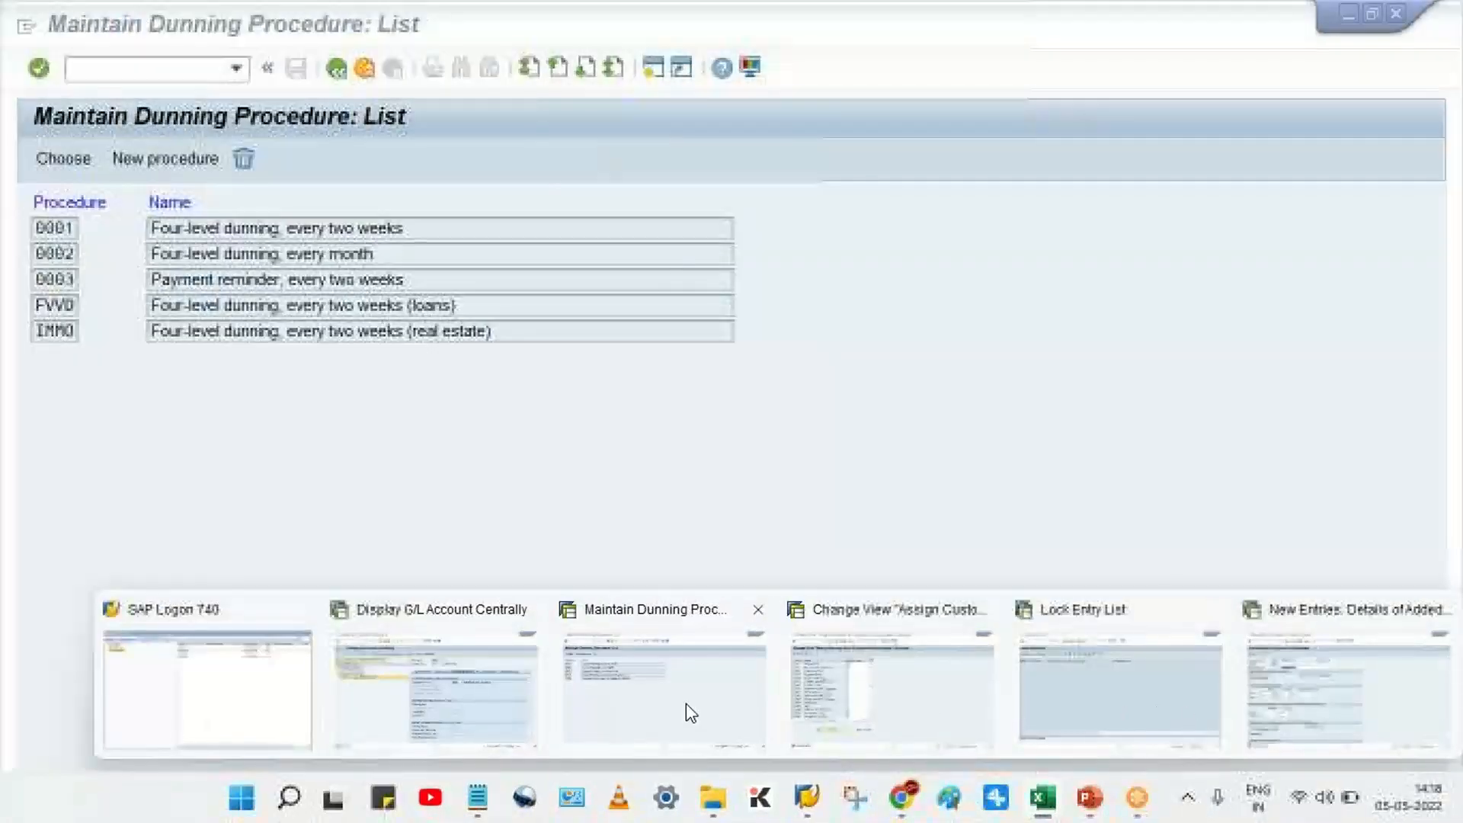
left_click(686, 702)
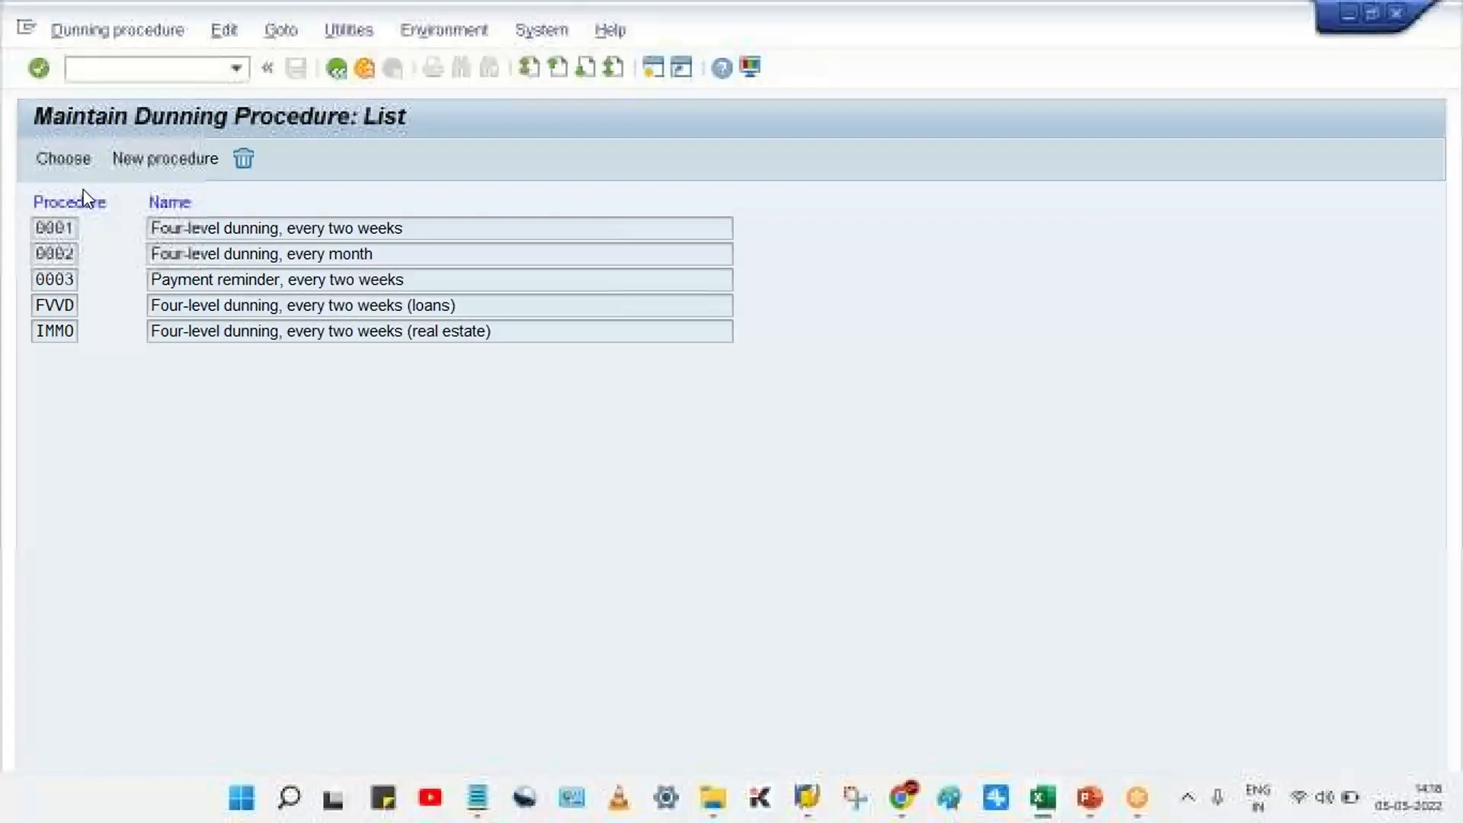
left_click(168, 160)
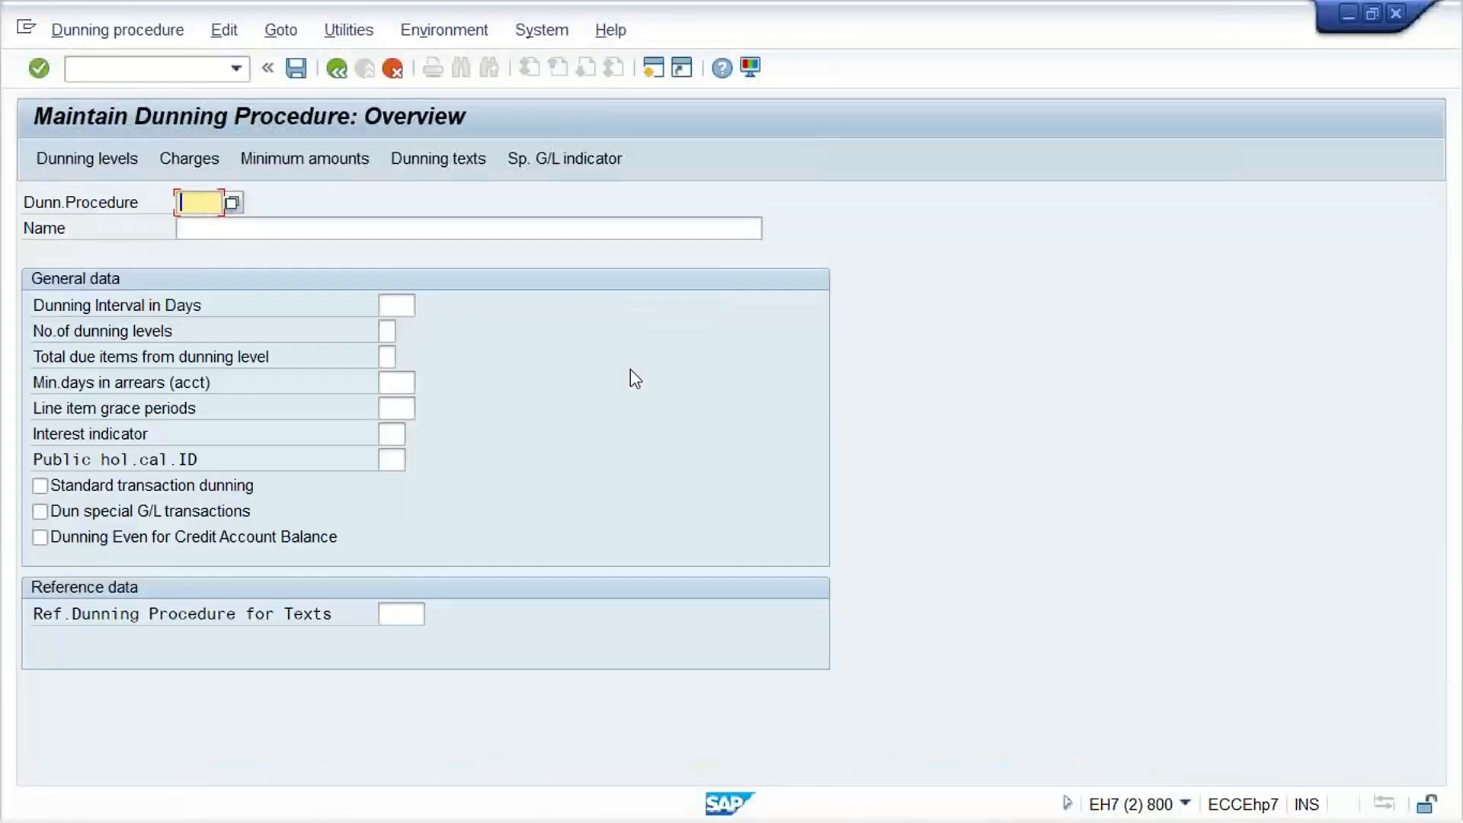
type("TM11")
key("Tab")
type("TATA")
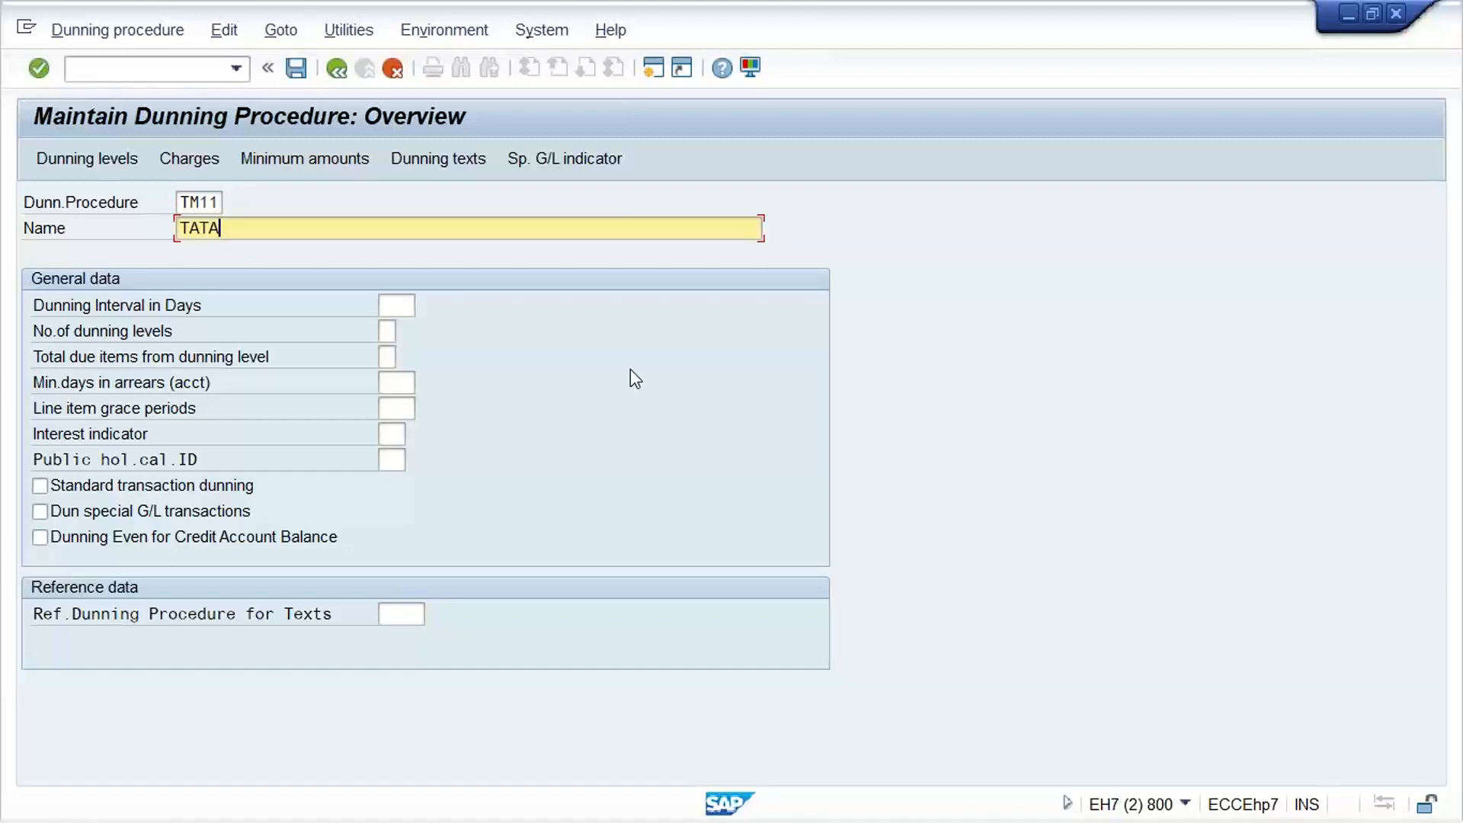
type(" MOTOR")
Set the procedure's dunning interval to 10 days, the number of dunning levels to 3 and the line item grace period to 5
left_click(391, 305)
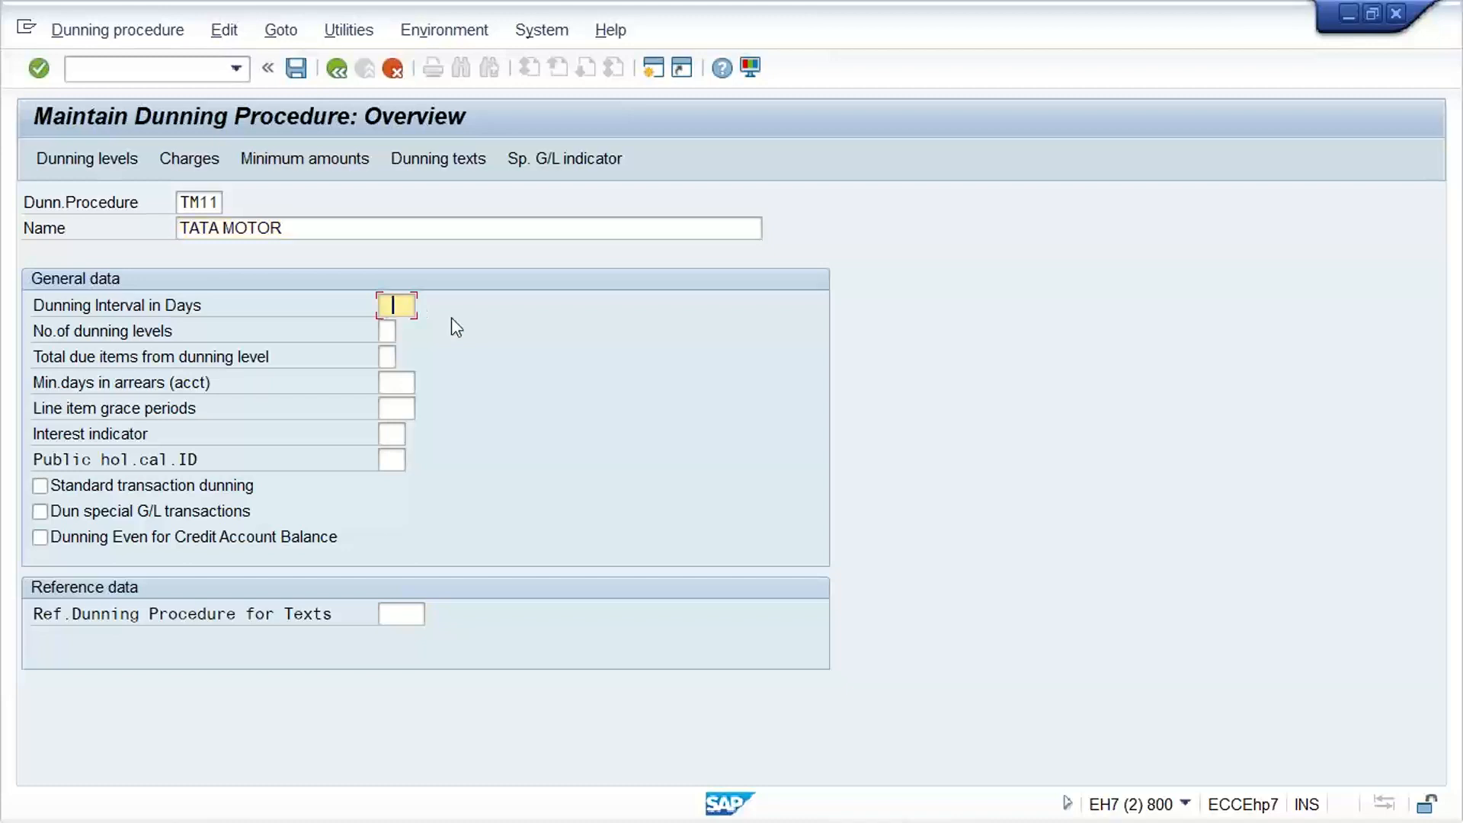
left_click(395, 328)
left_click(394, 332)
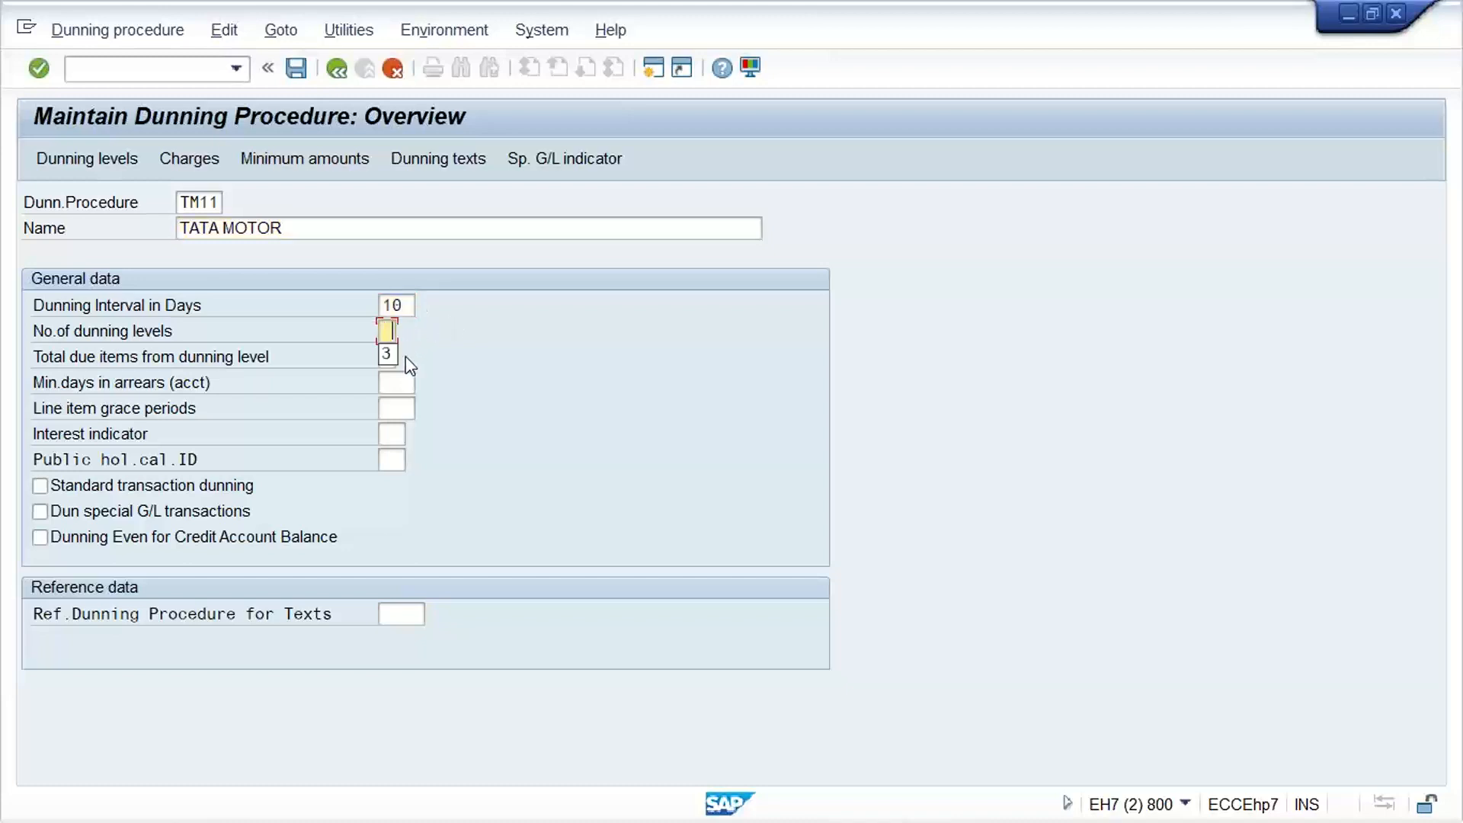
type("3")
left_click(393, 408)
left_click(396, 432)
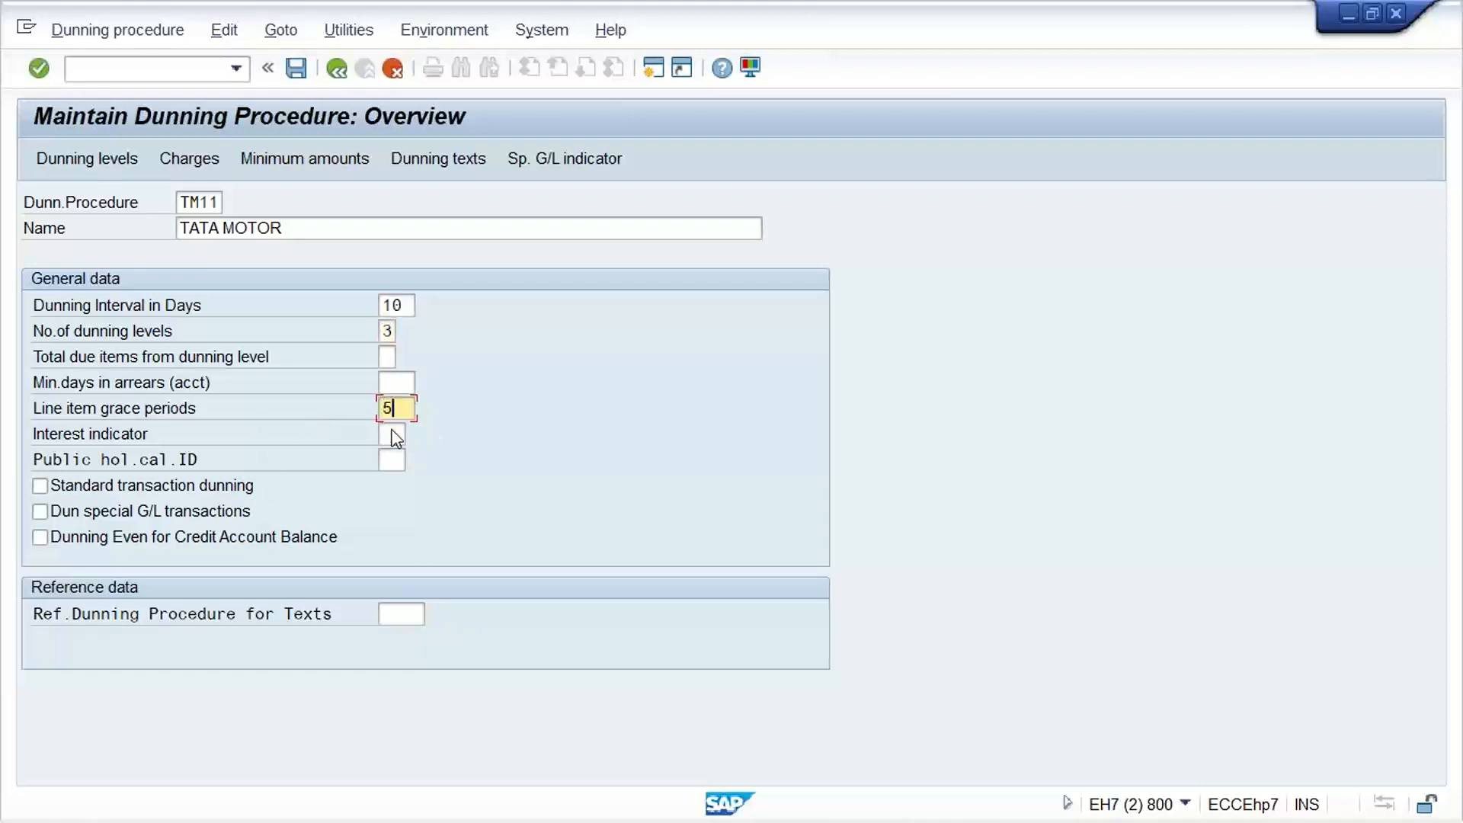
Assign public holiday calendar 01, enable standard transaction dunning and confirm the general data
left_click(391, 459)
left_click(393, 483)
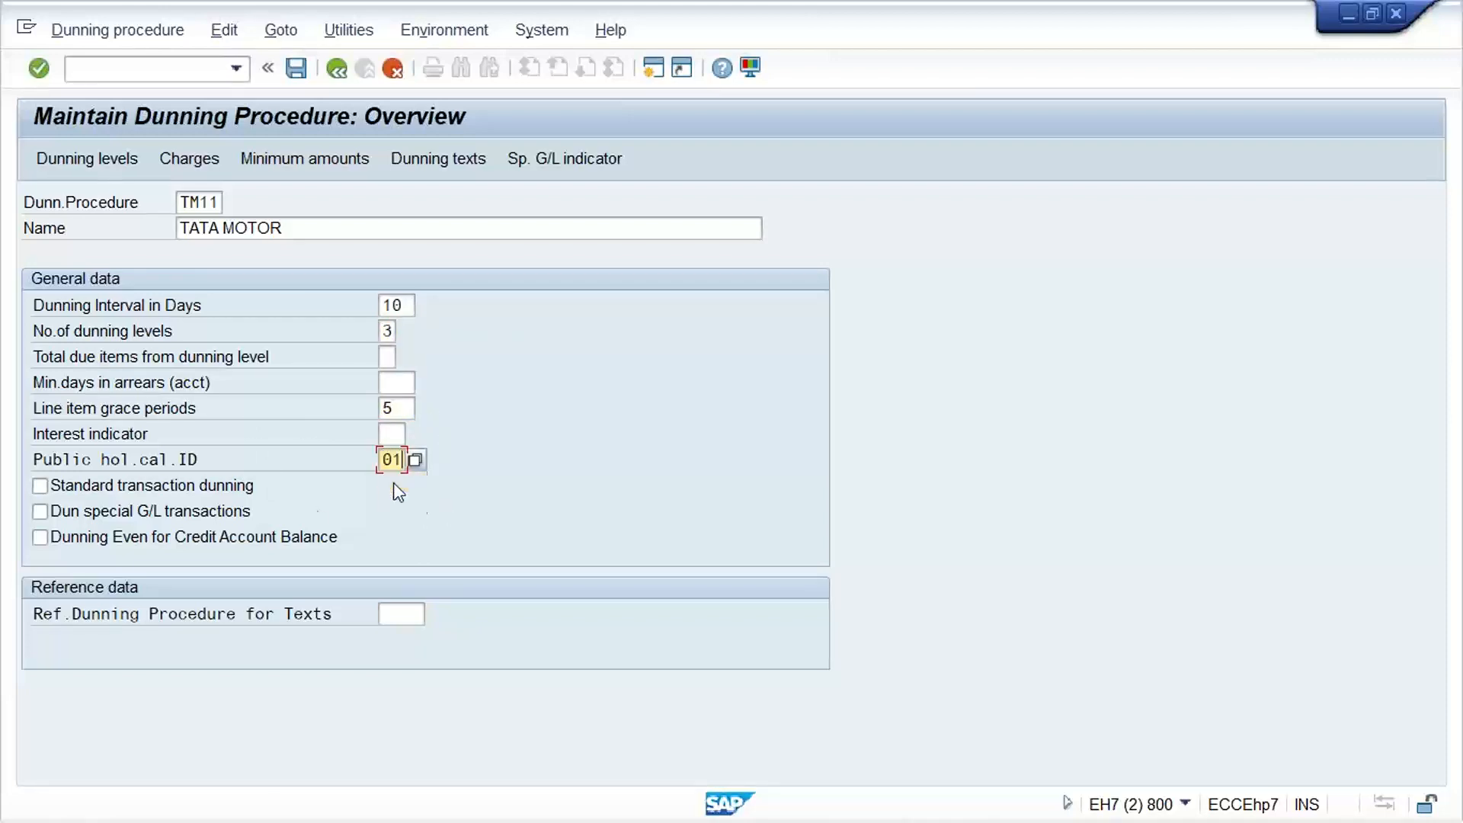
left_click(104, 490)
left_click(104, 491)
key("Return")
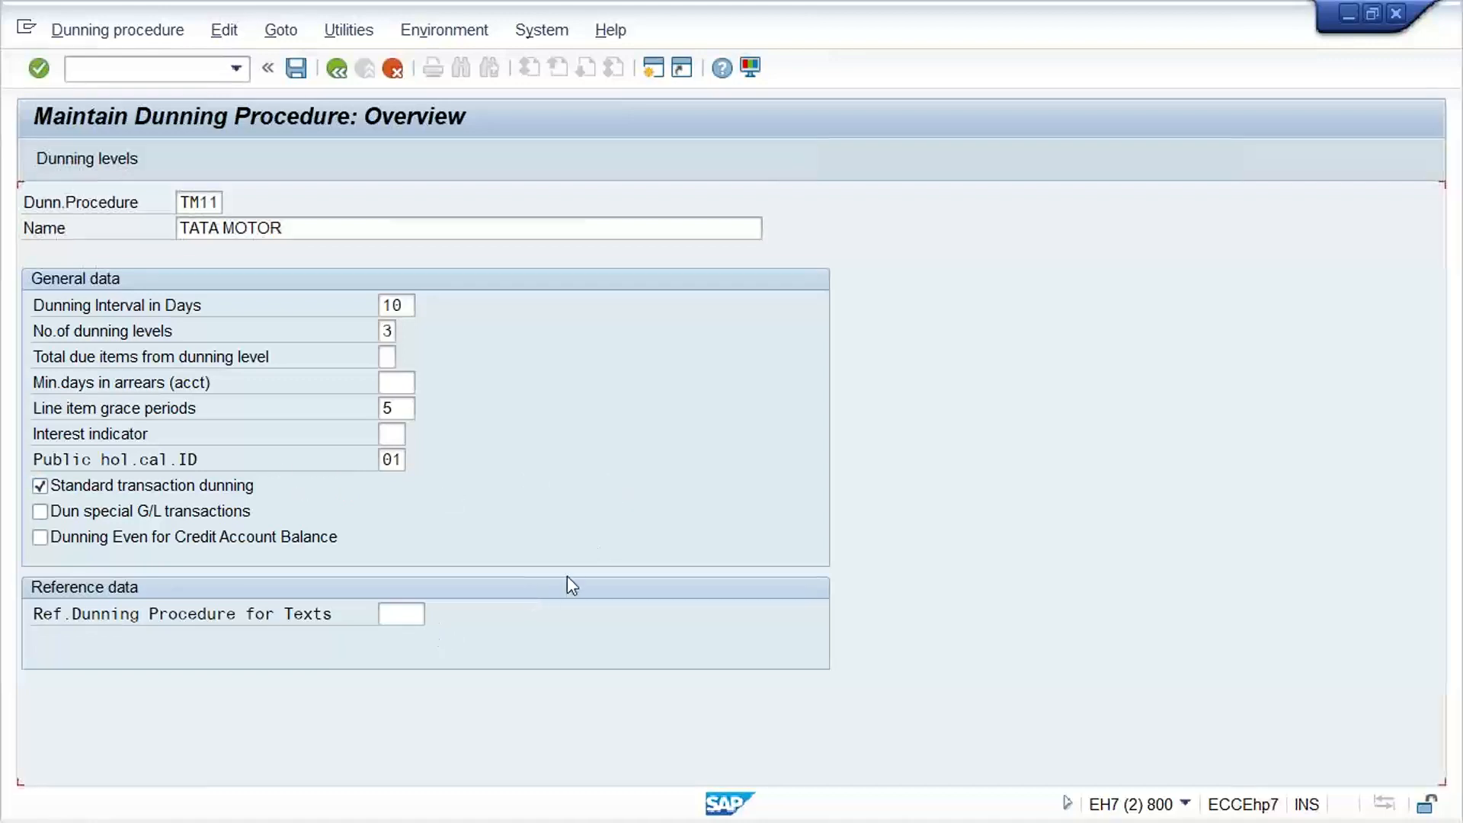
key("Return")
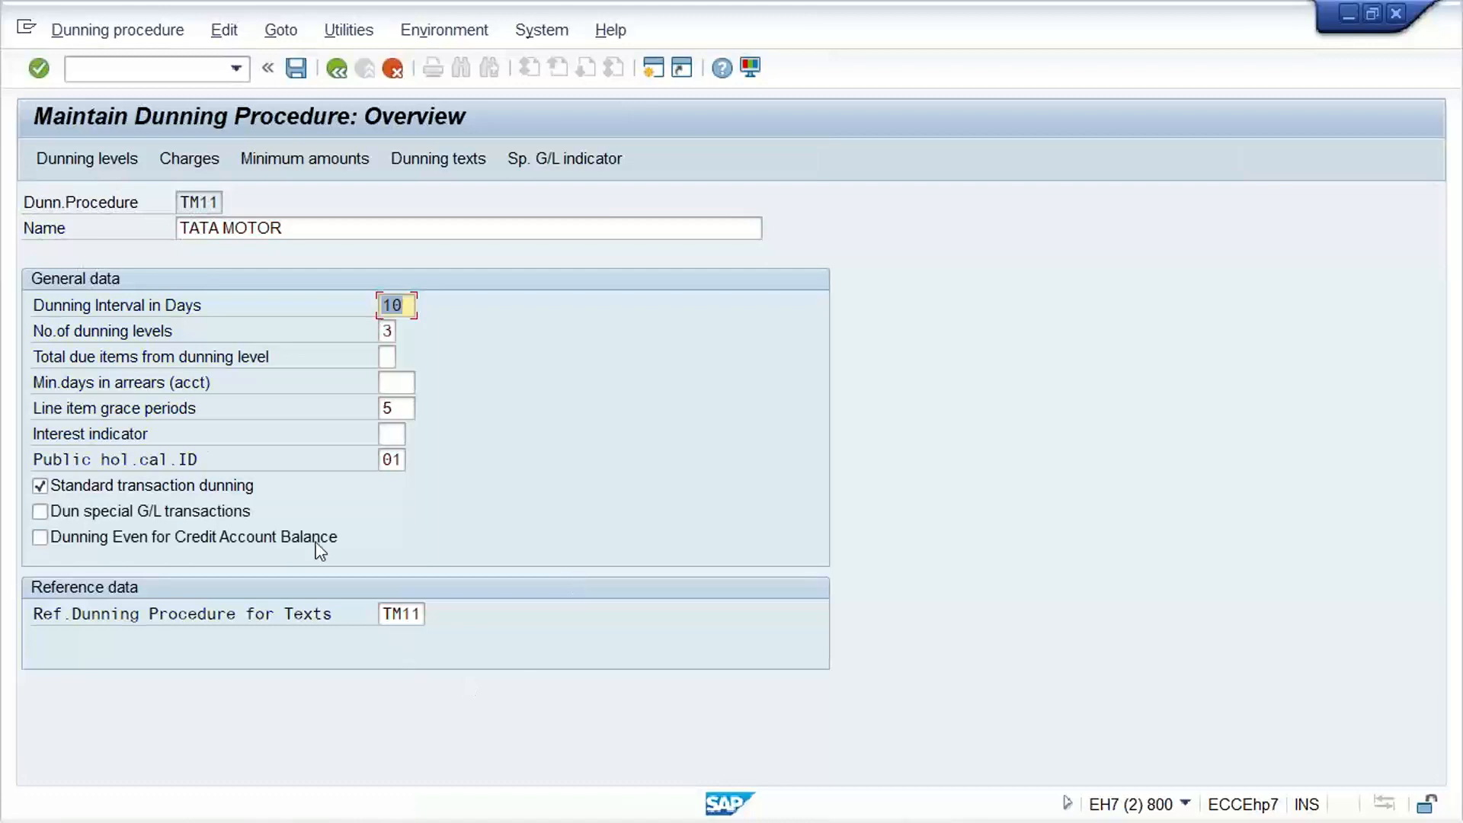
View the dunning levels of TM11, then open its dunning charges for currency INR
left_click(85, 166)
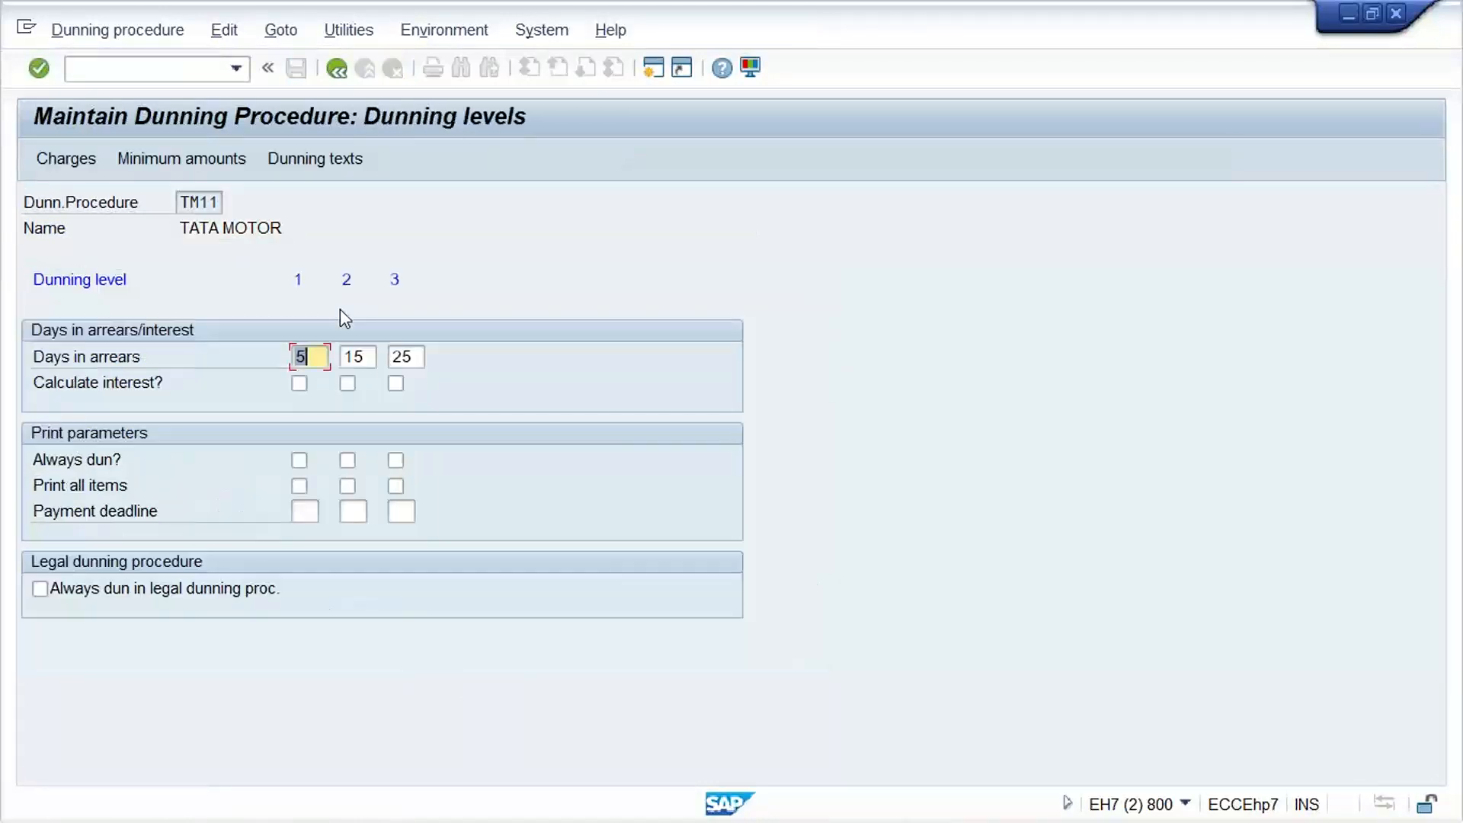
left_click(71, 158)
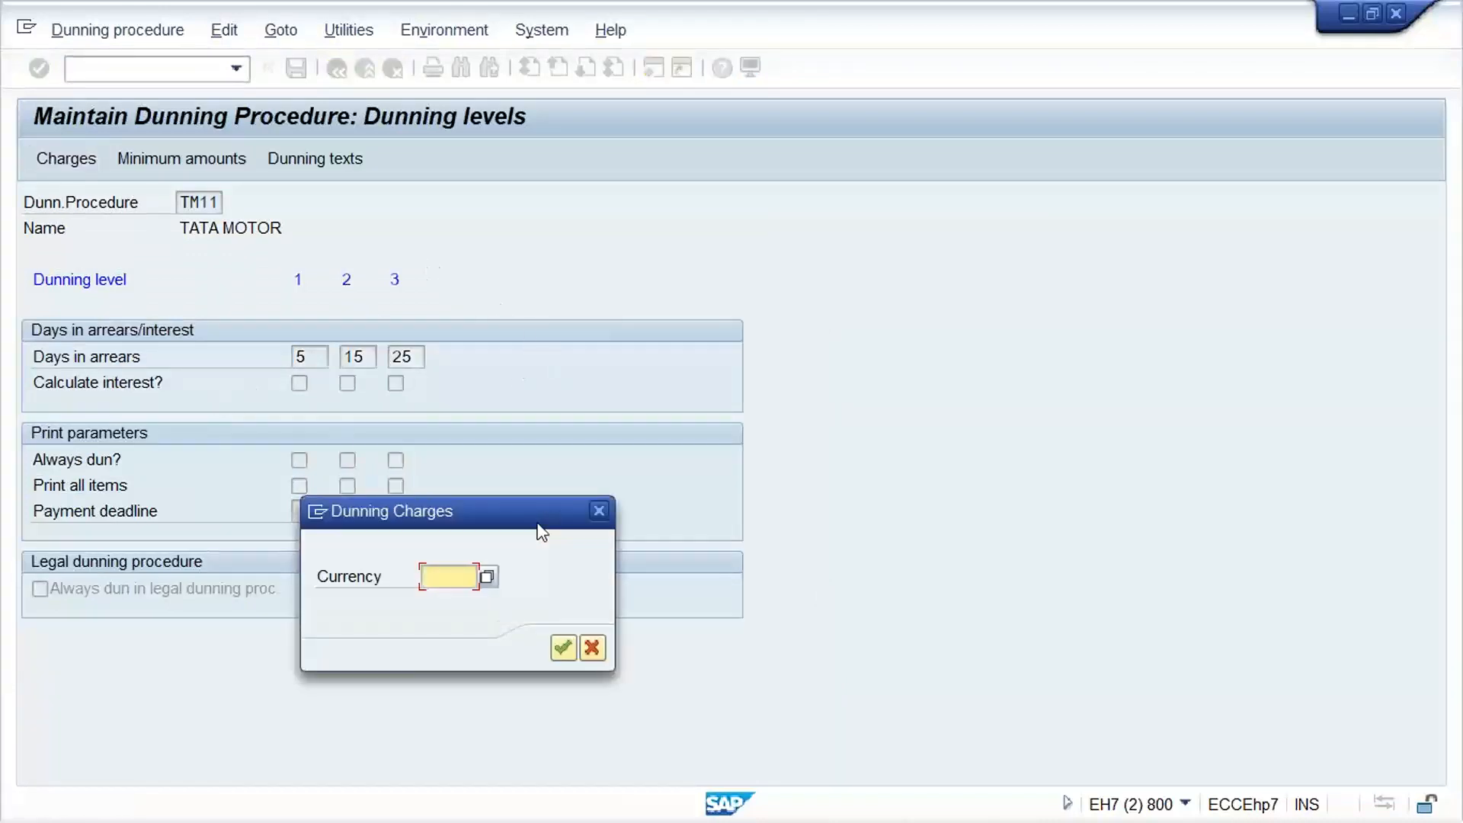
type("T")
key("BackSpace")
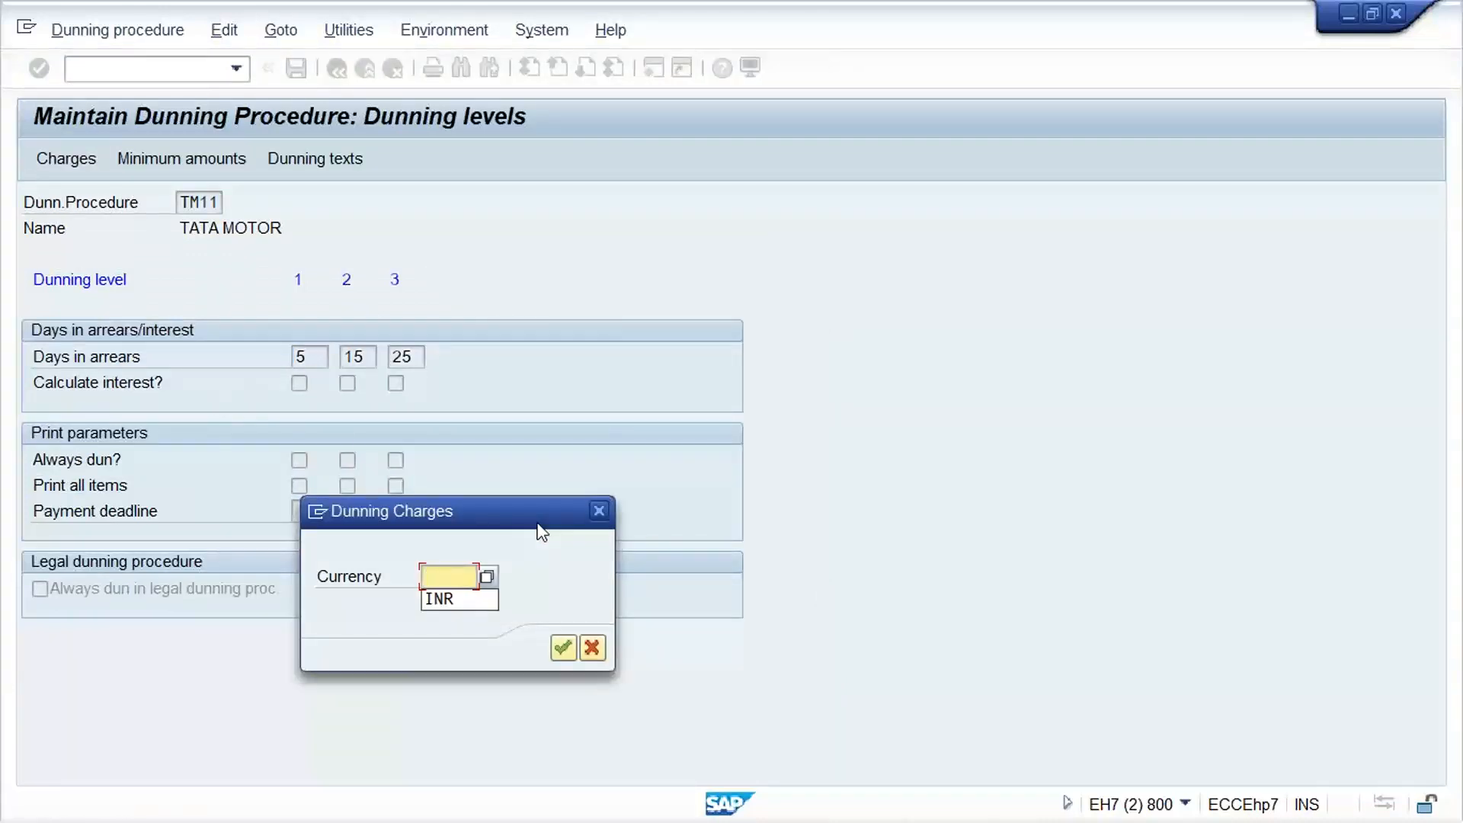
type("INR")
key("Return")
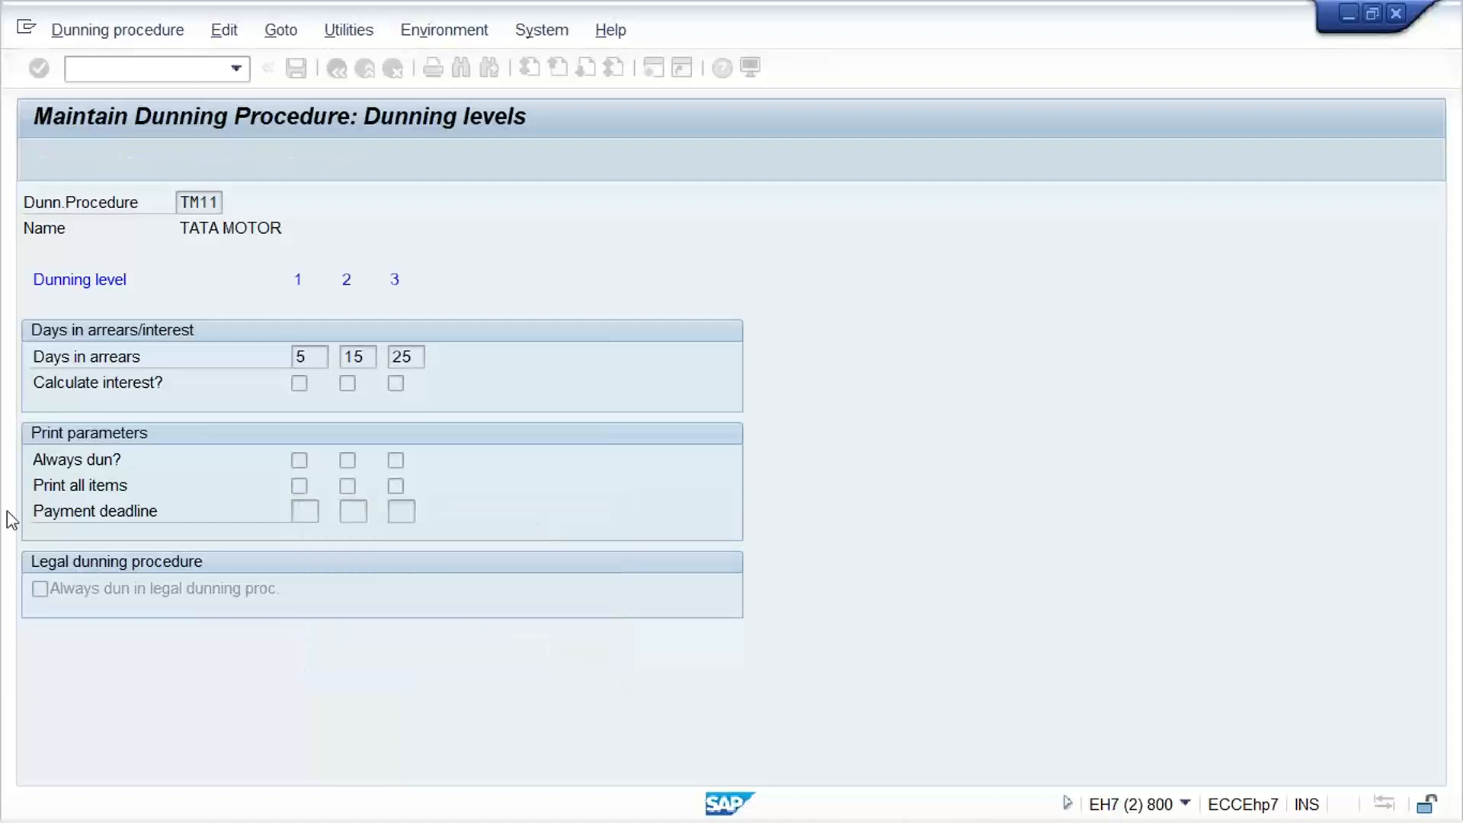
Enter dunning levels 1, 2 and 3 in the first three rows of the charges table
type("1")
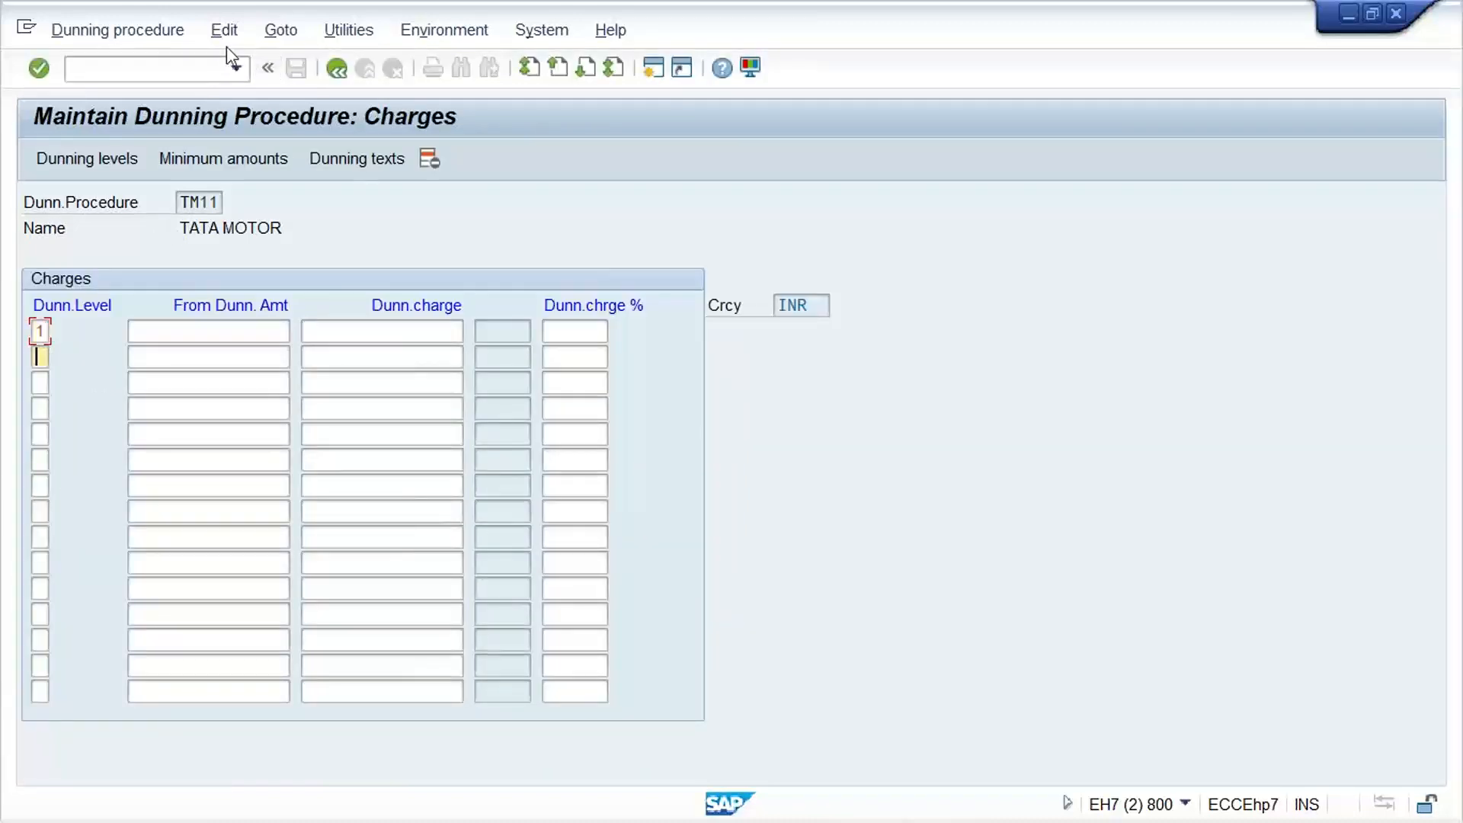
type("2")
key("Down")
type("3")
Set the dunning charges to 50 for level 1, 100 for level 2 and 150 for level 3
left_click(442, 328)
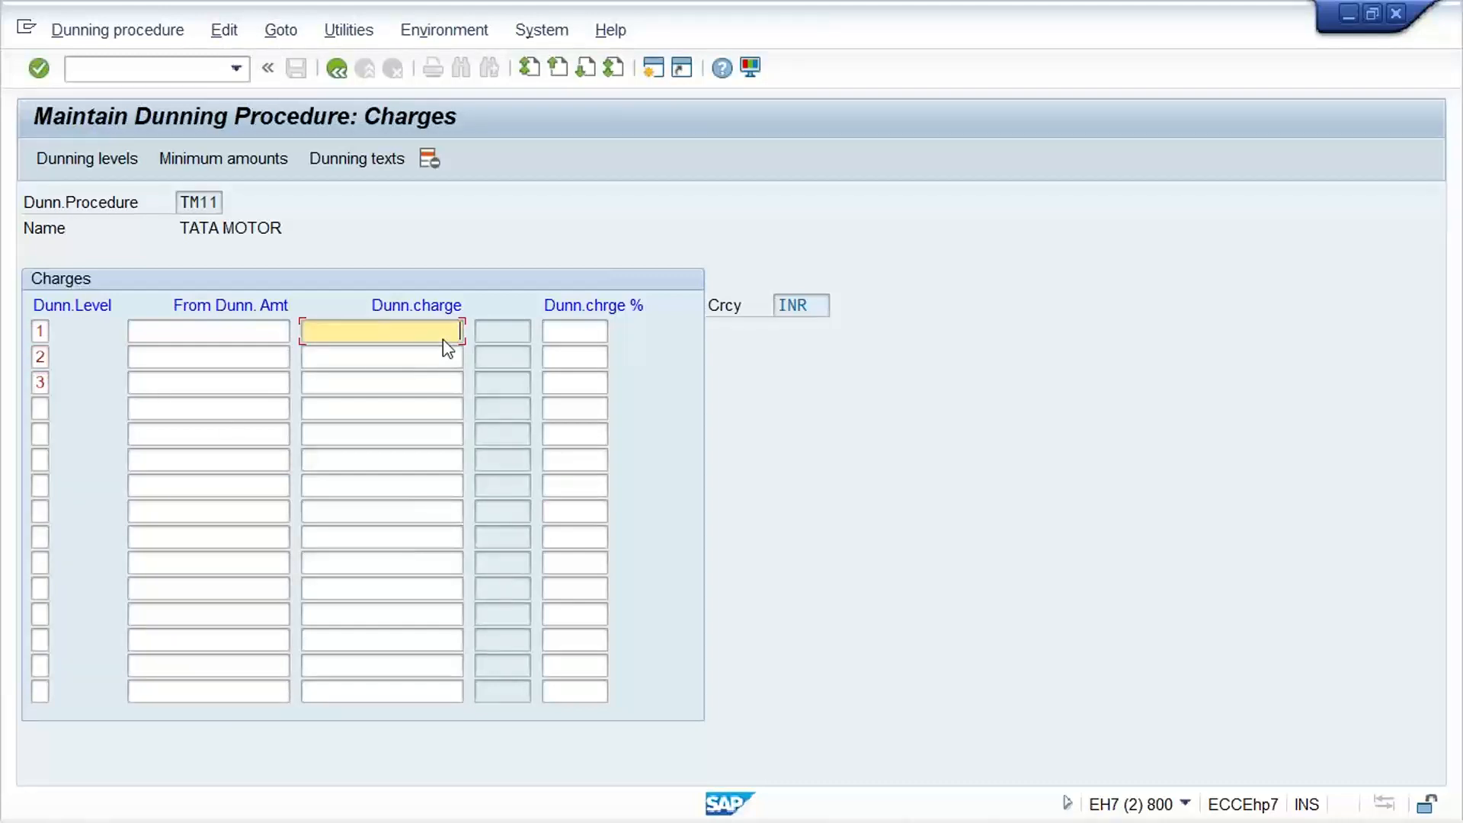
type("50")
key("Down")
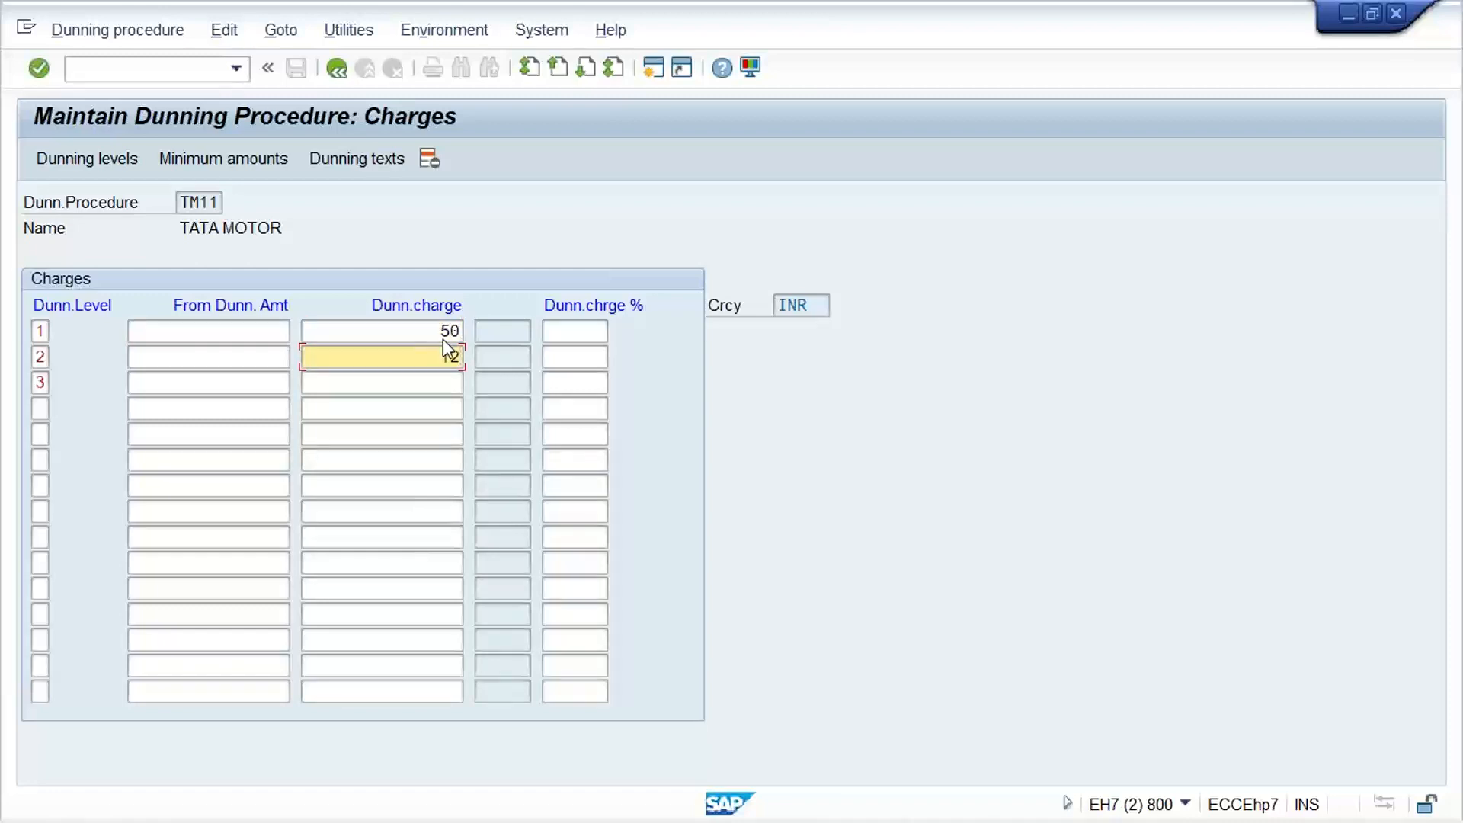
key("BackSpace")
key("BackSpace")
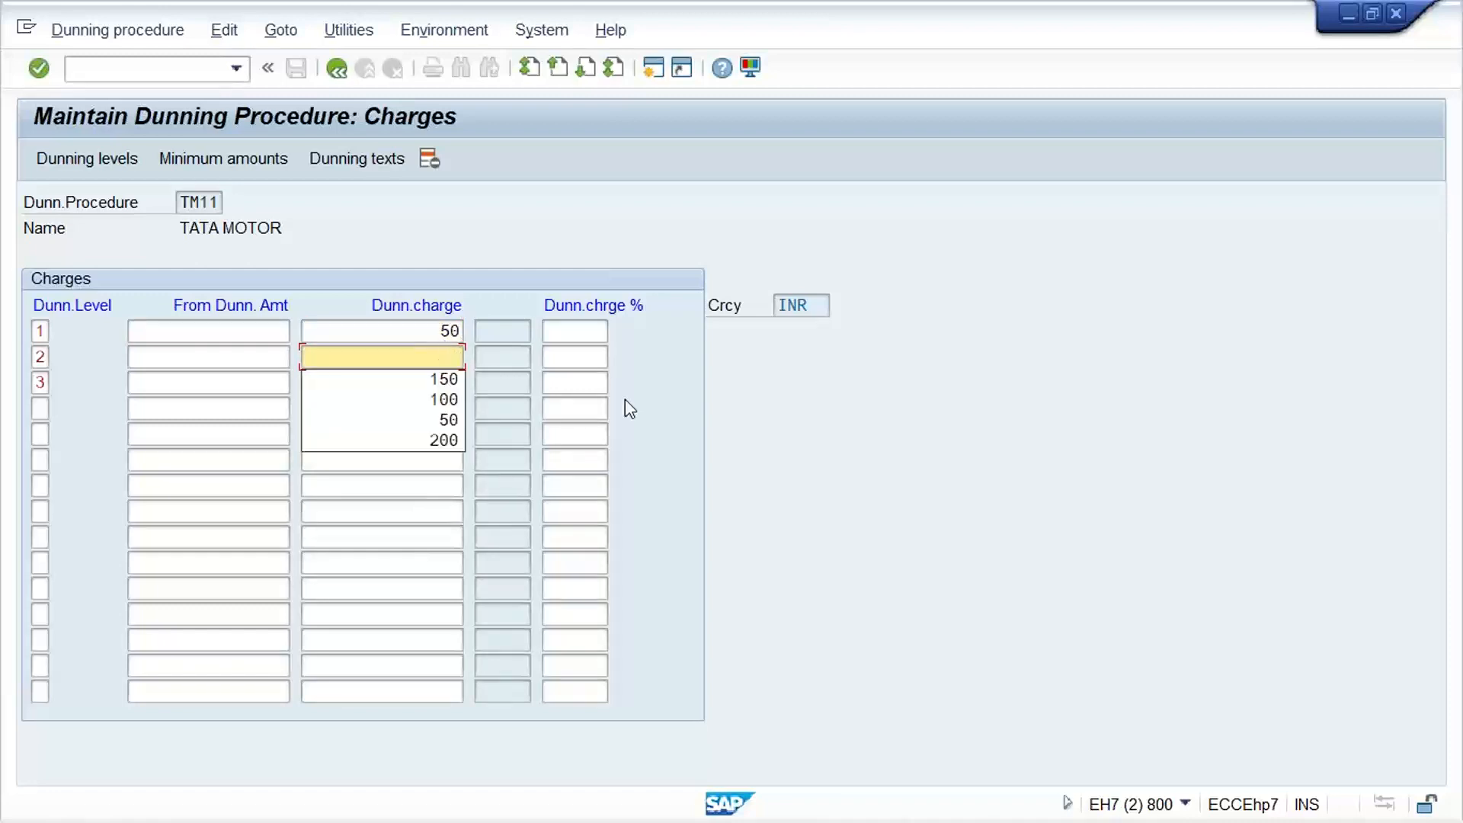
type("100")
key("Down")
type("1")
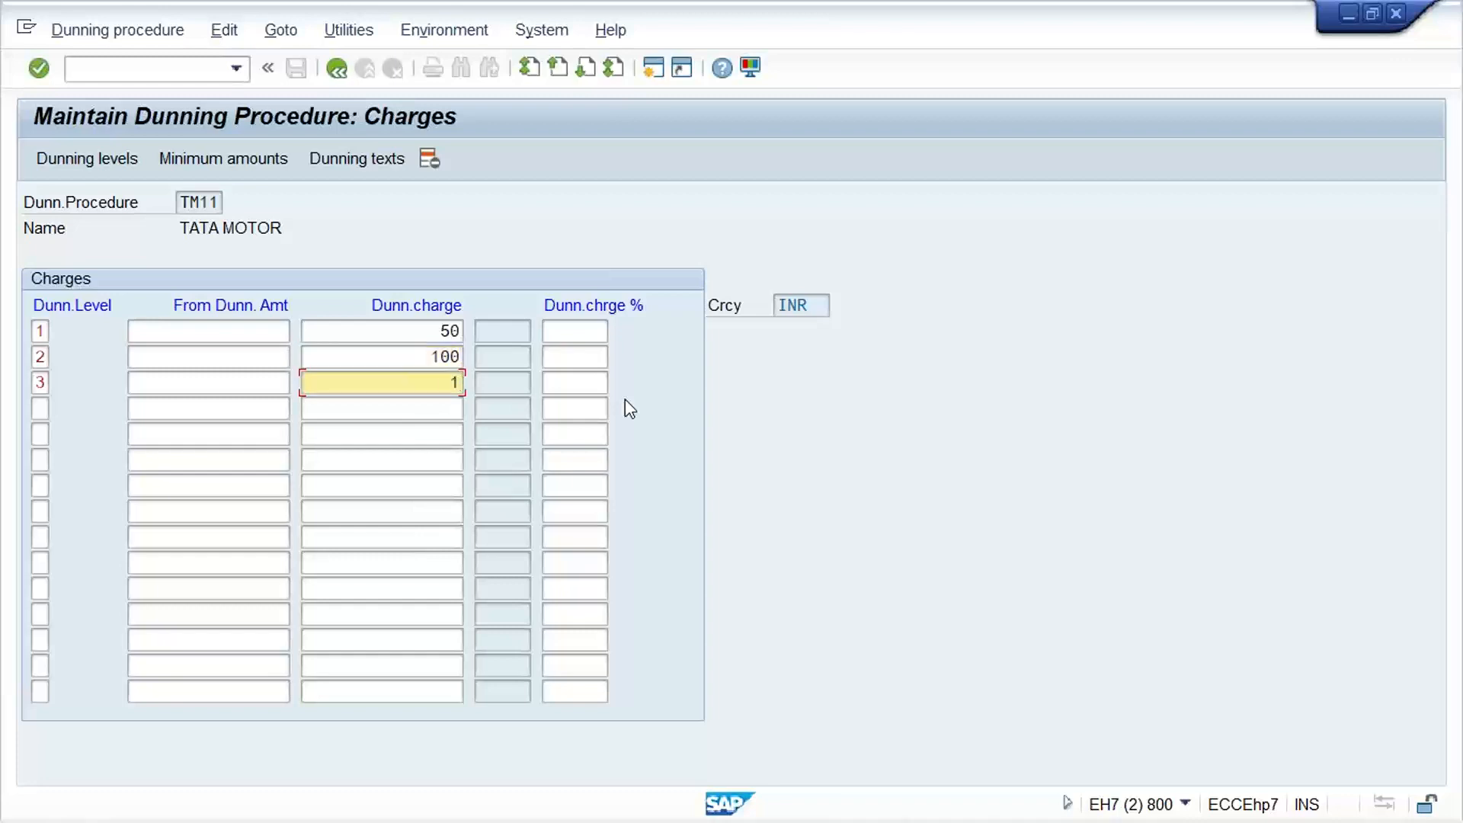
type("50")
Set the from dunning amount to 500 for each of the three dunning levels
left_click(247, 332)
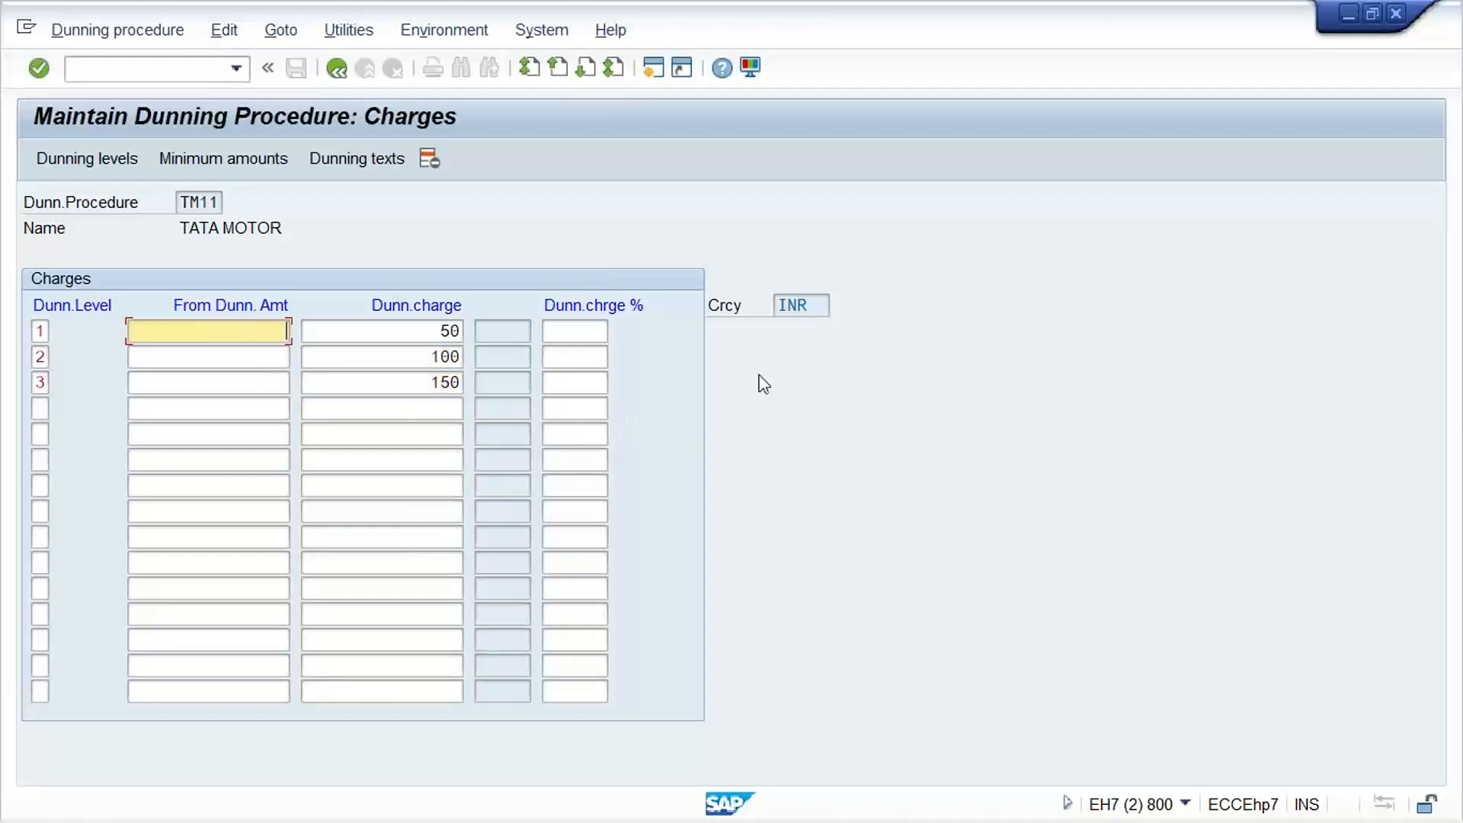
type("500")
key("Down")
type("500")
key("Down")
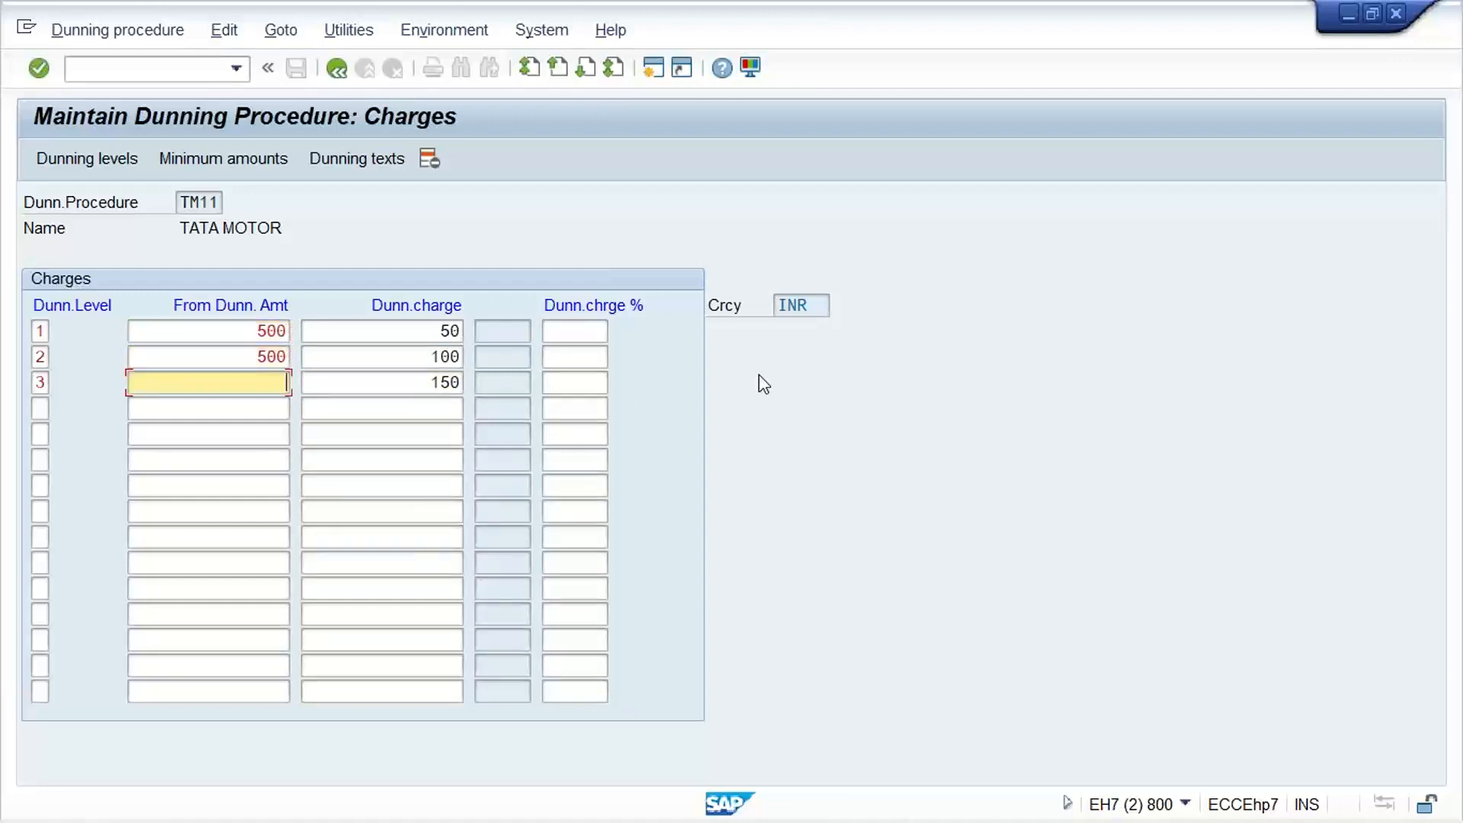
type("500")
left_click(214, 329)
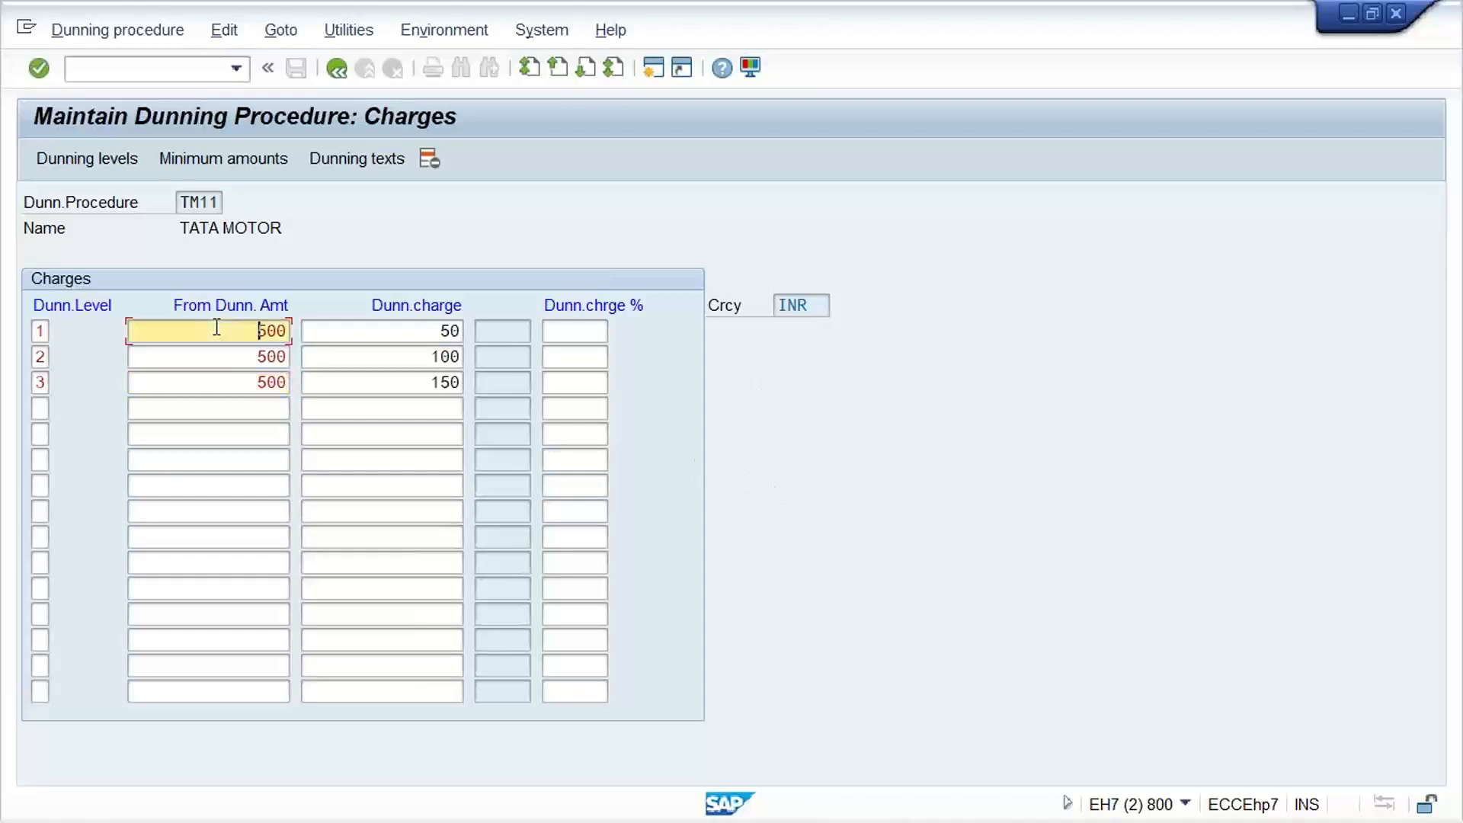
left_click(244, 358)
left_click(246, 384)
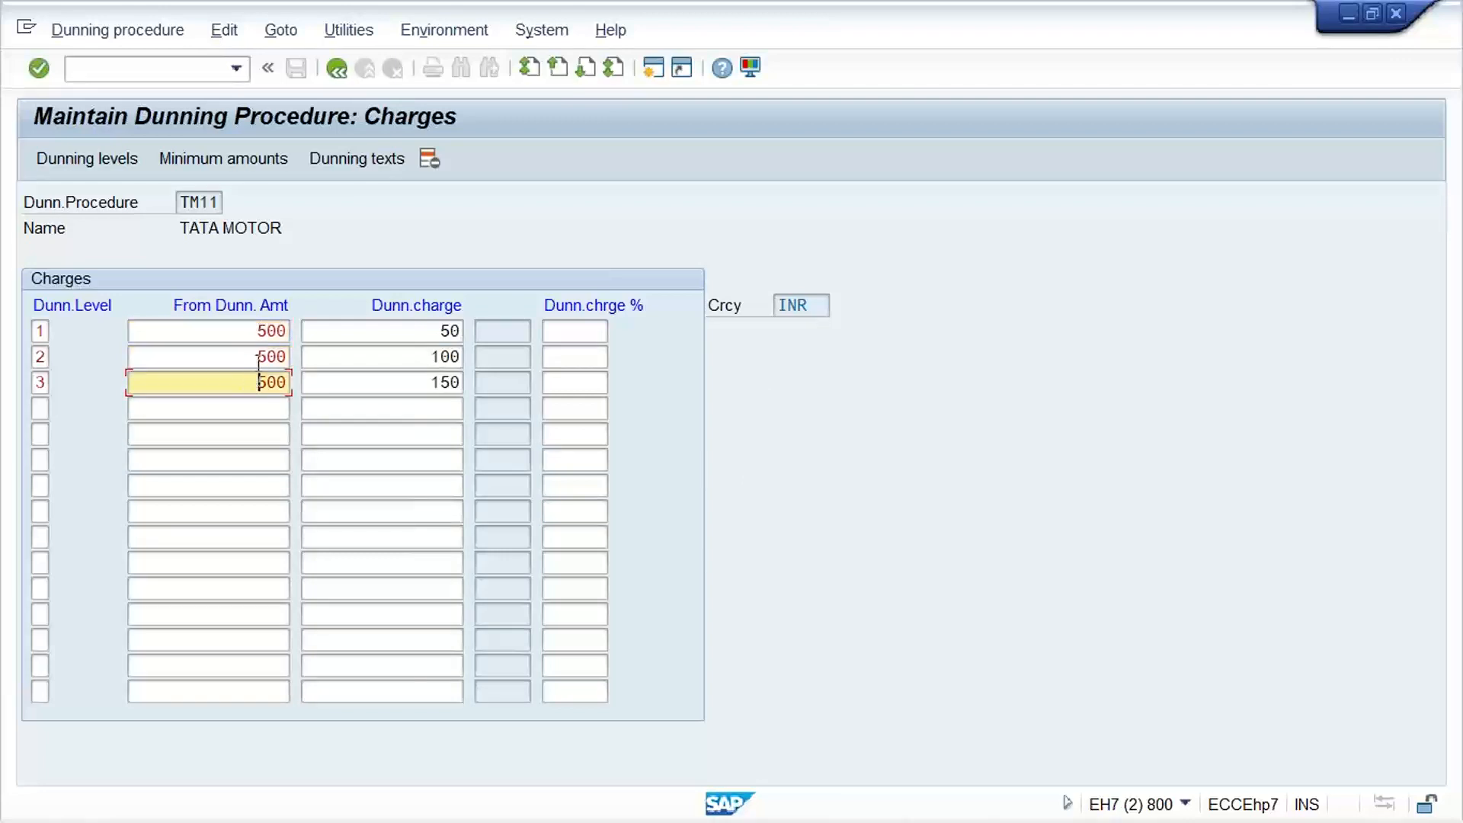
left_click(257, 358)
left_click(249, 331)
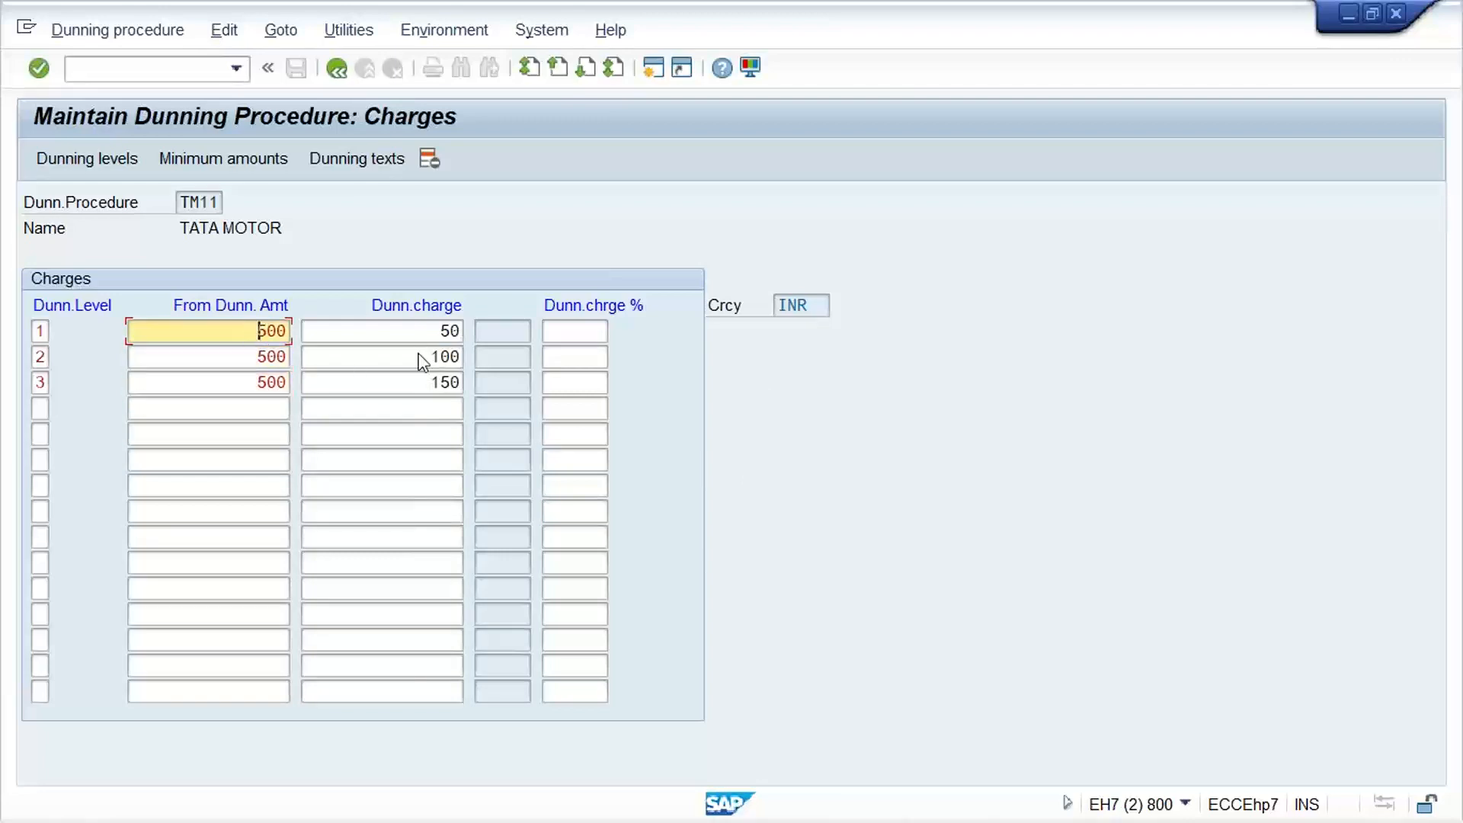
left_click(421, 332)
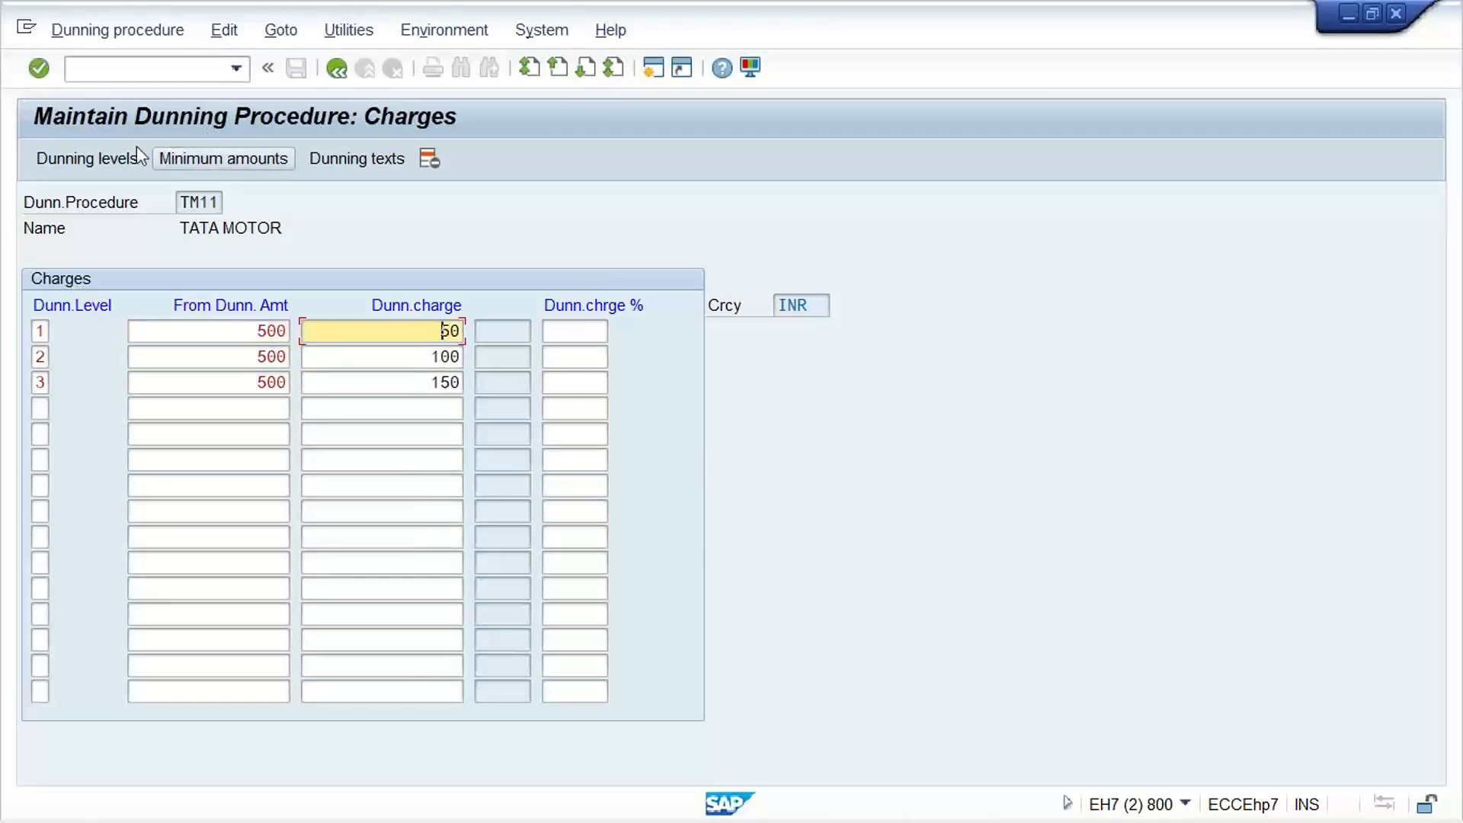
Open the minimum amounts of TM11 for currency INR and set the minimum amount to 500 for dunning levels 1, 2 and 3
left_click(224, 158)
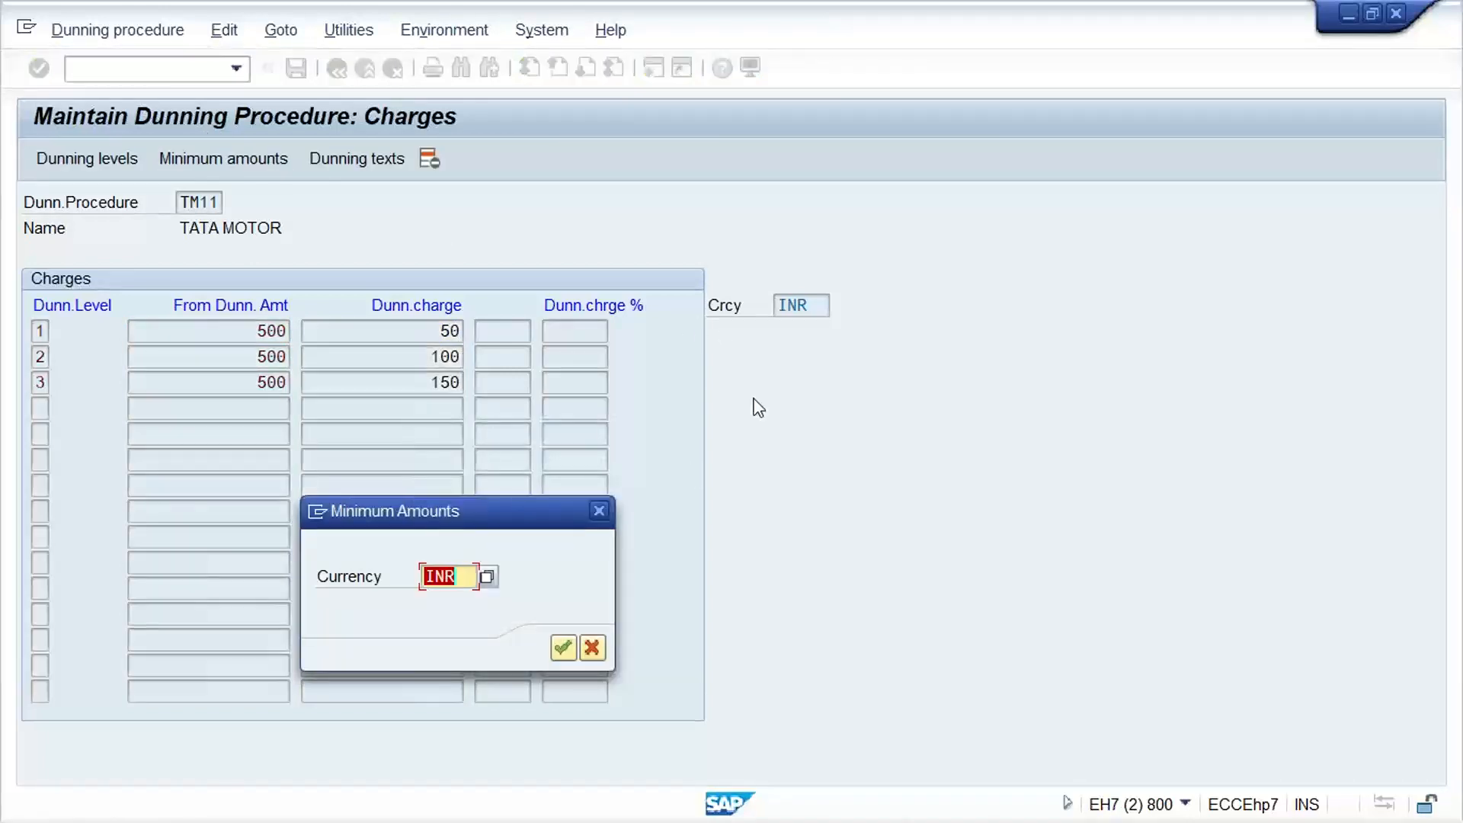
key("Return")
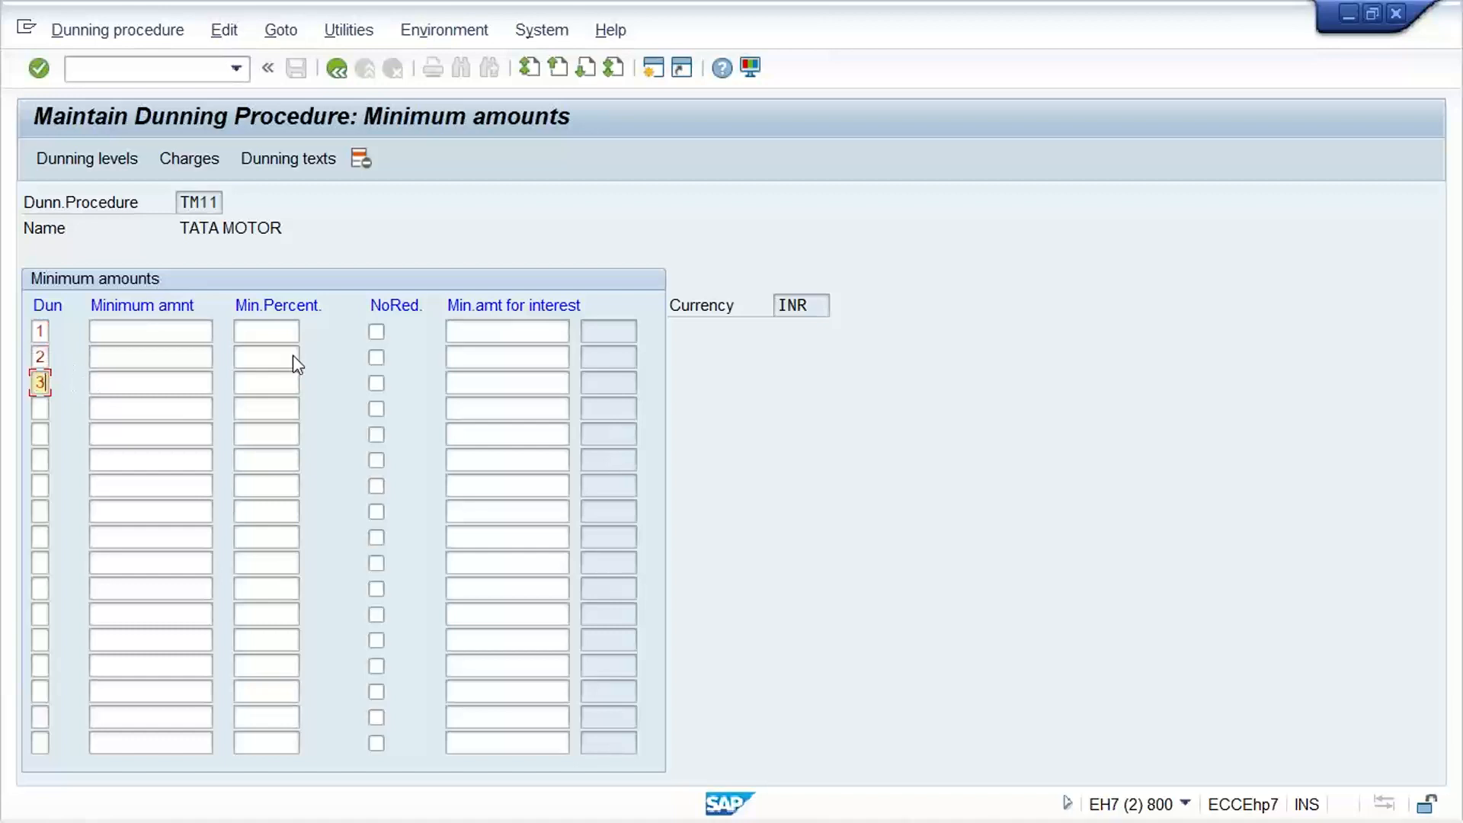
left_click(179, 330)
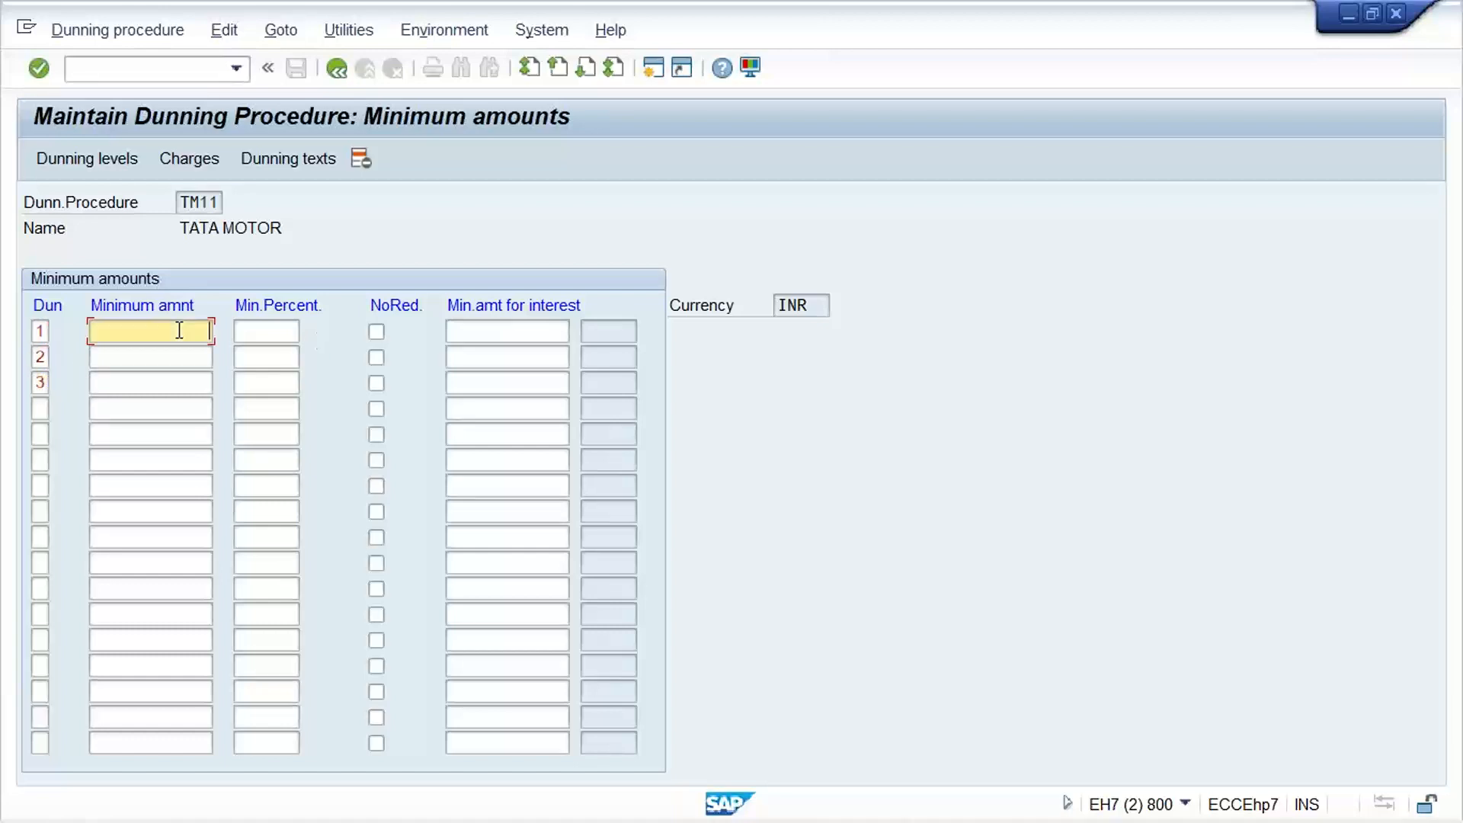
key("space")
key("Down")
key("Return")
key("Down")
key("space")
key("Down")
key("Return")
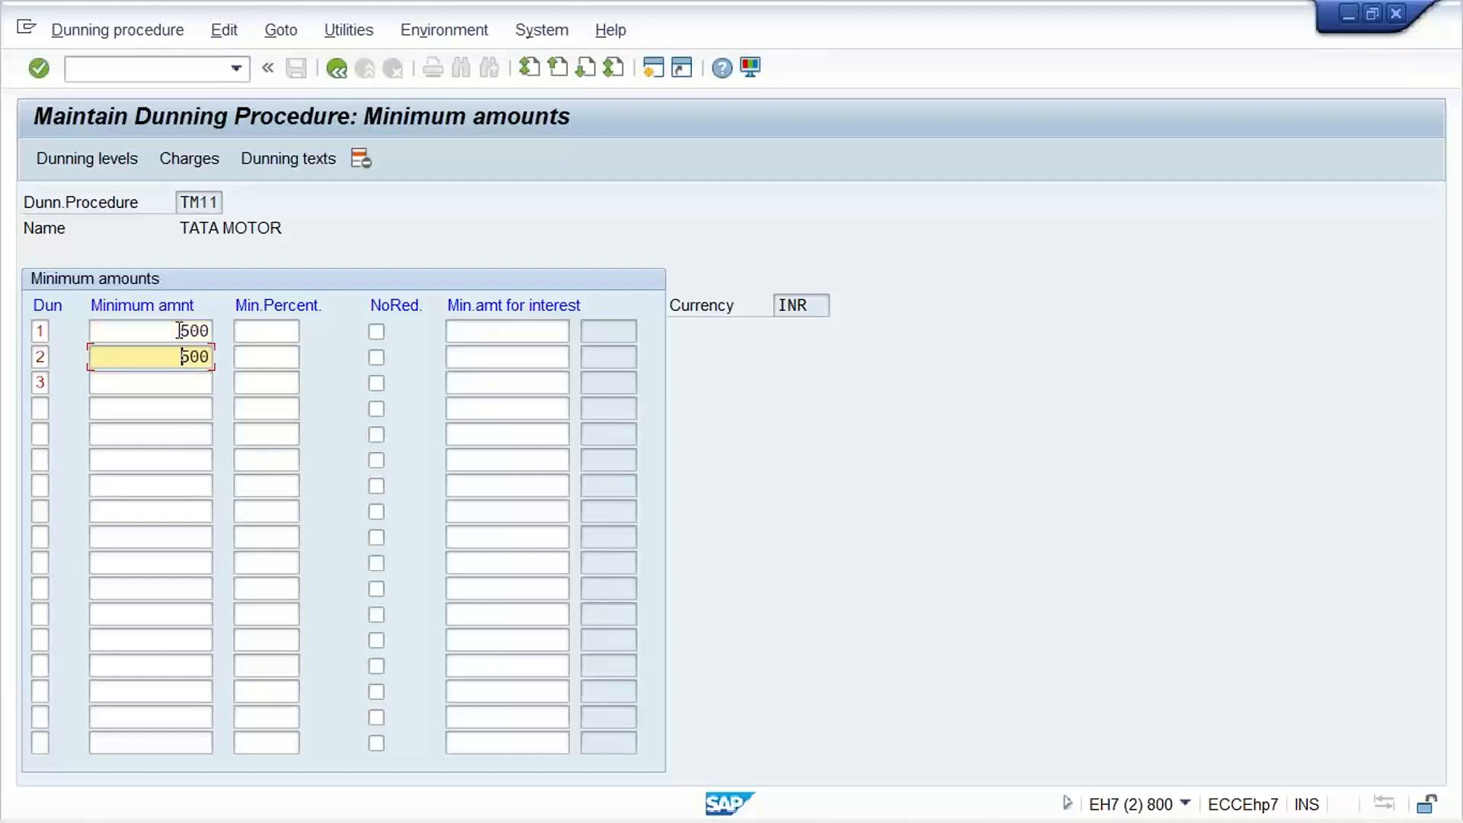
key("Down")
key("space")
key("Down")
key("Return")
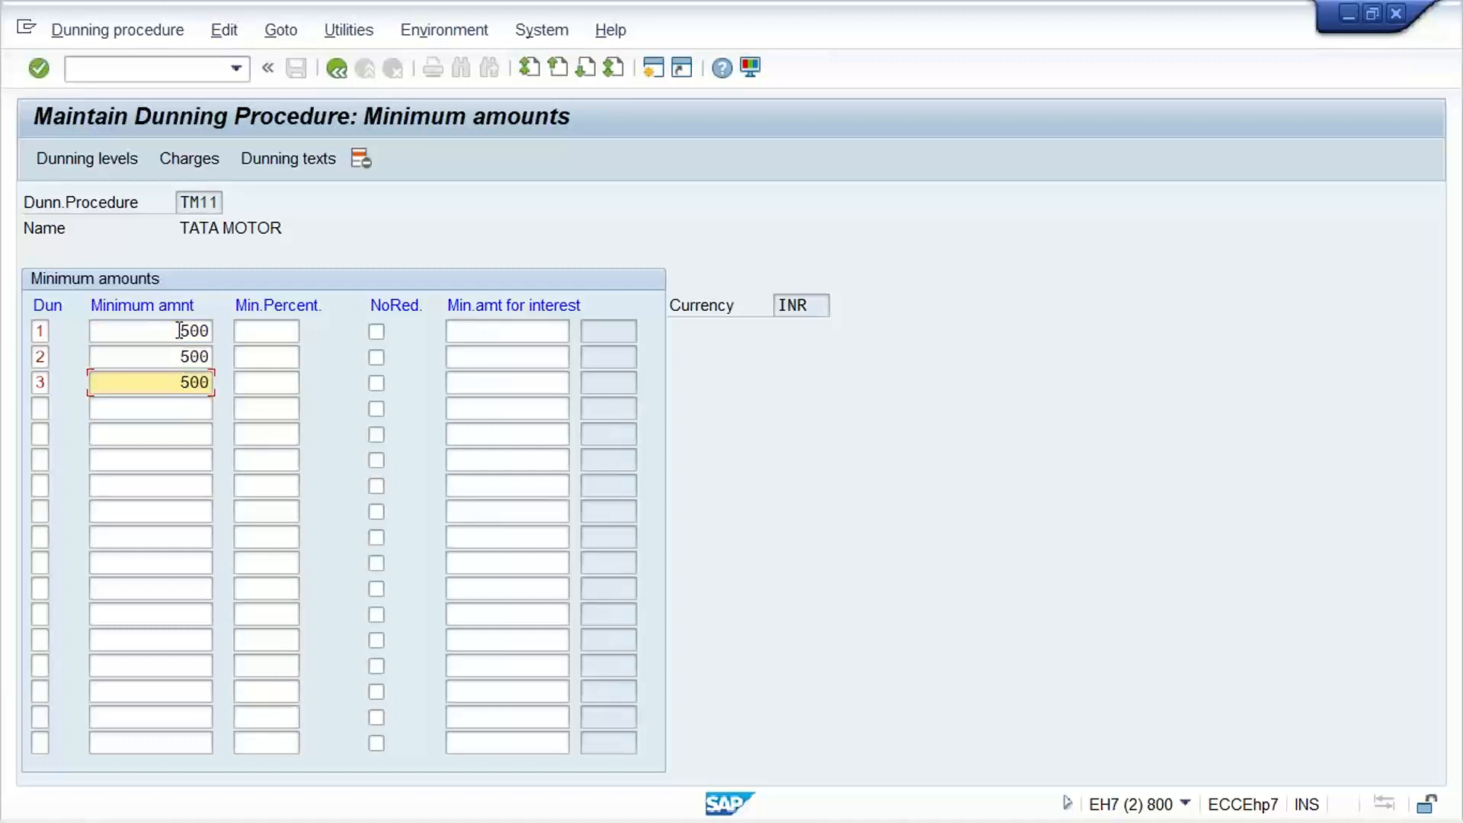
key("Return")
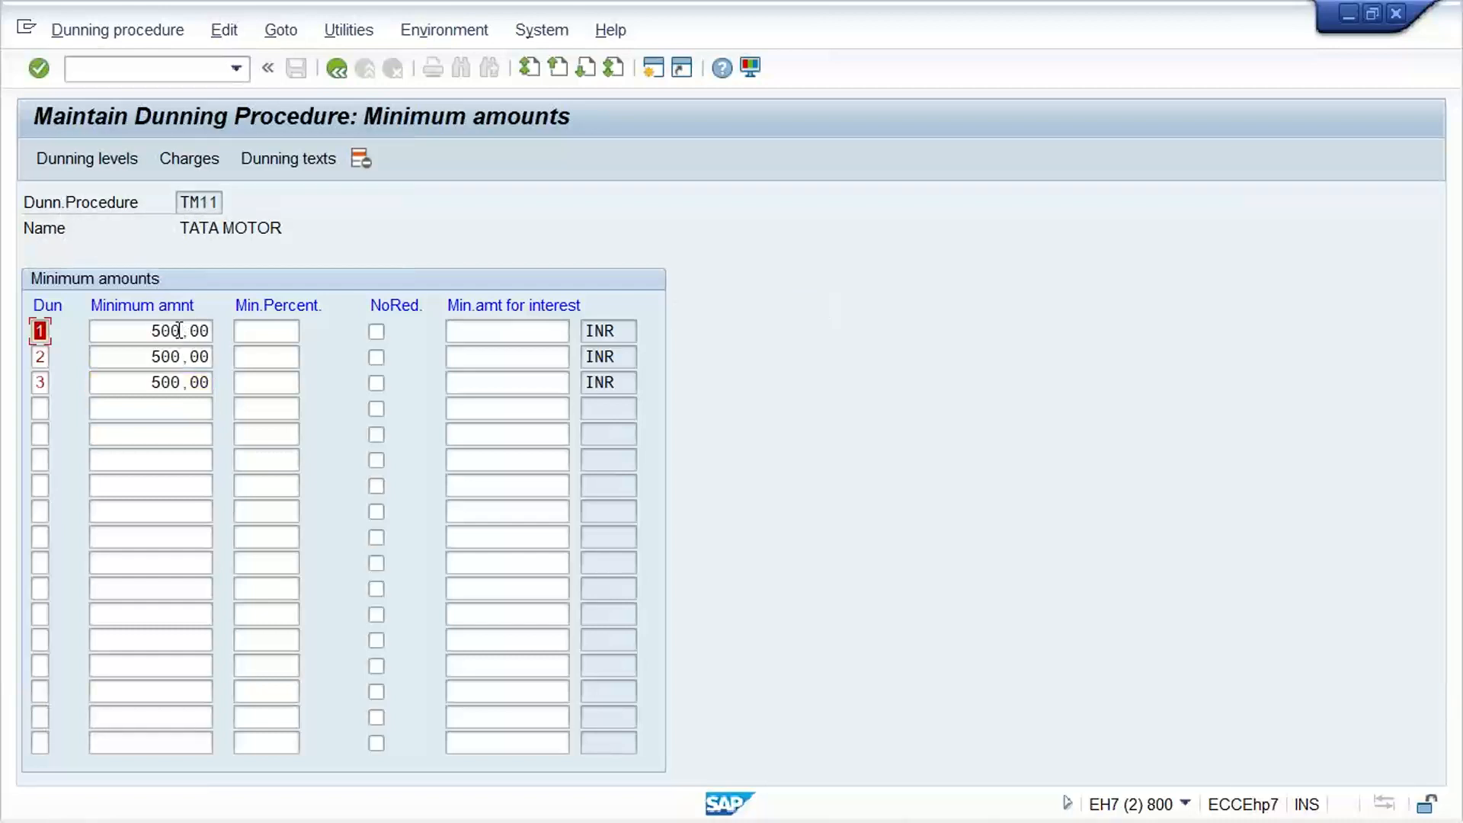
double_click(145, 331)
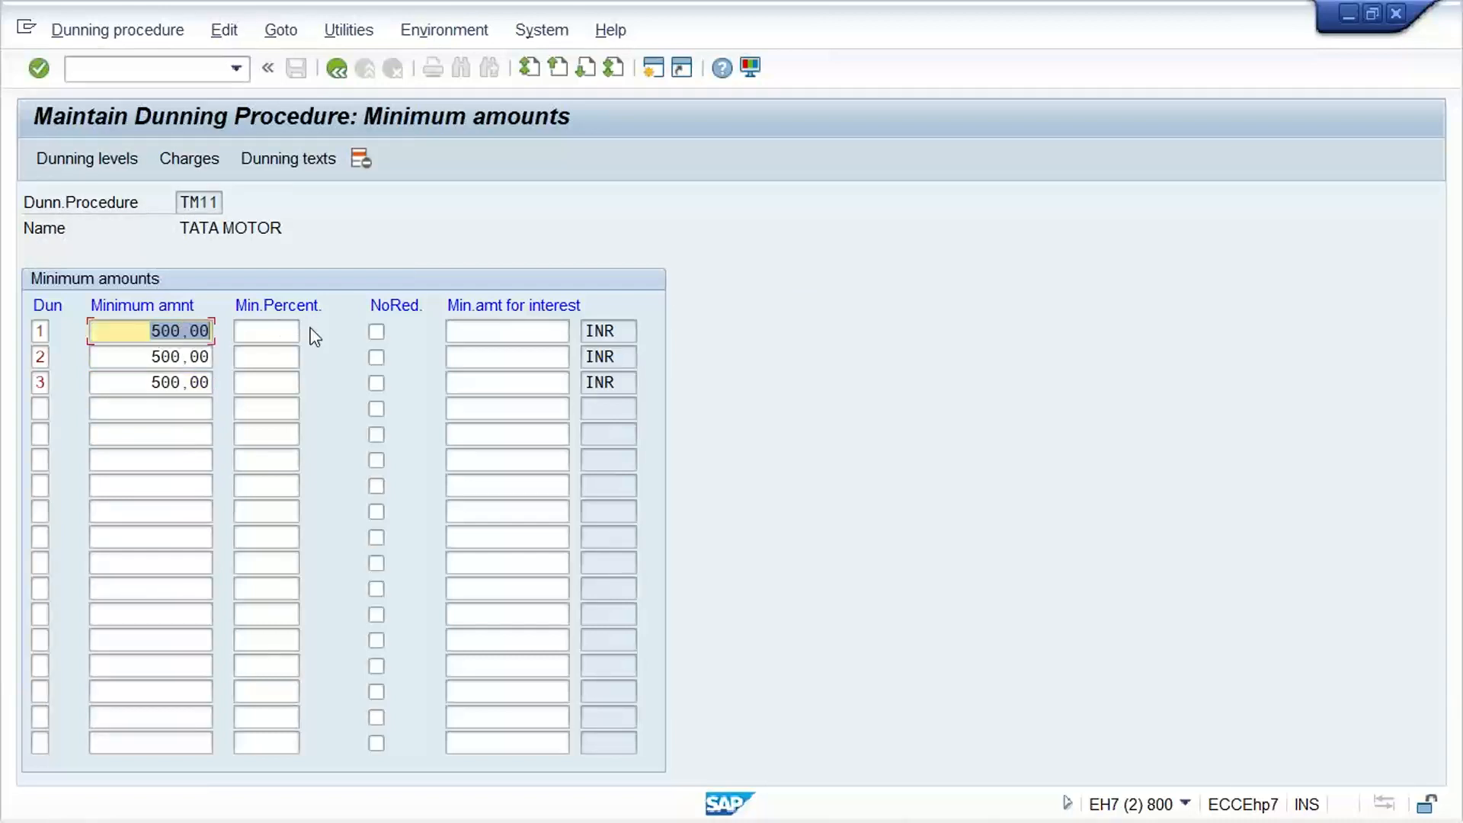
left_click(136, 329)
Try to open the customer dunning texts for company code TM11 and save the company code data in the TATA MOTOR customizing request
left_click(288, 159)
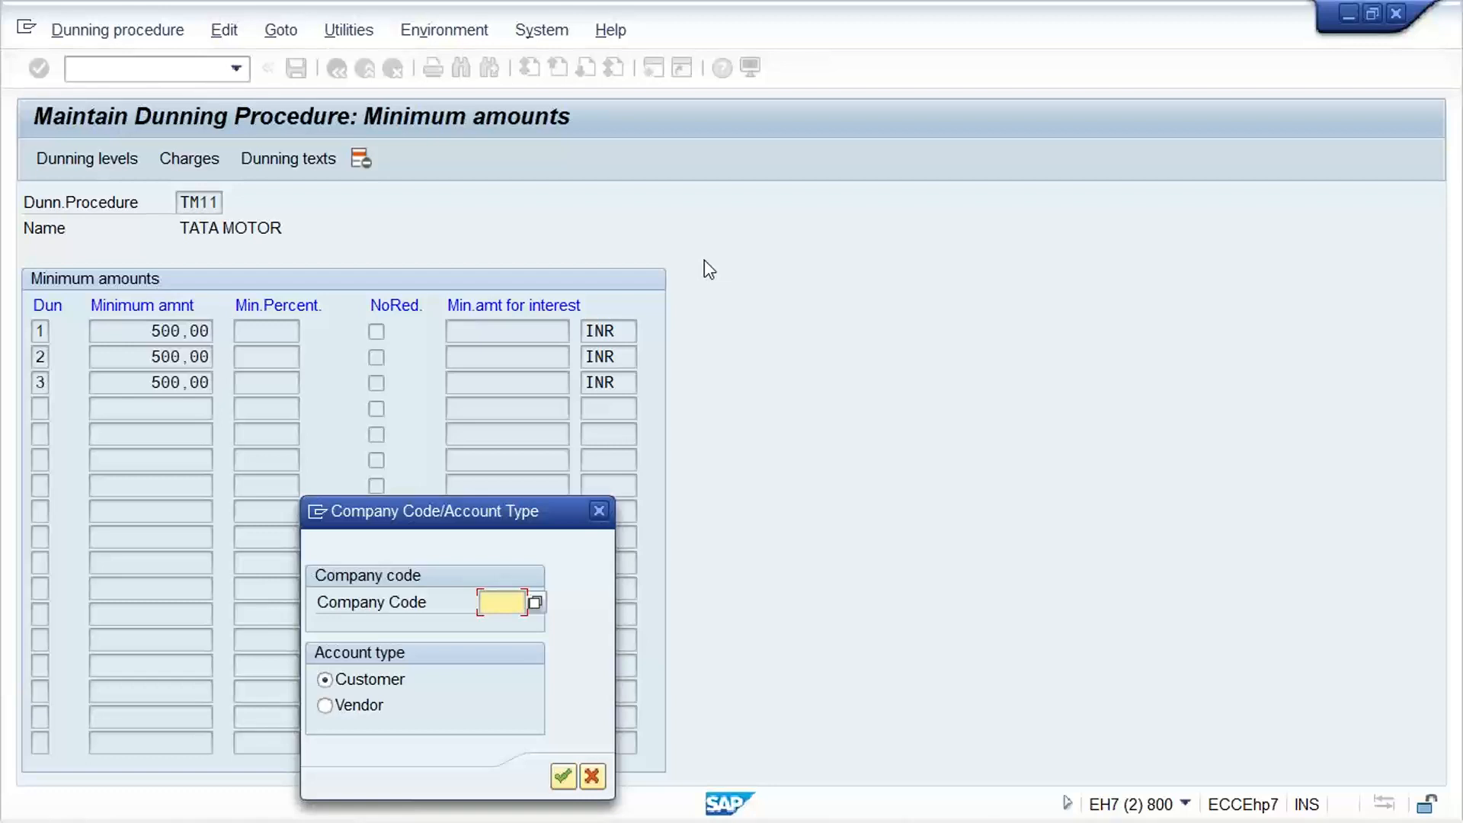
type("TM11")
key("Return")
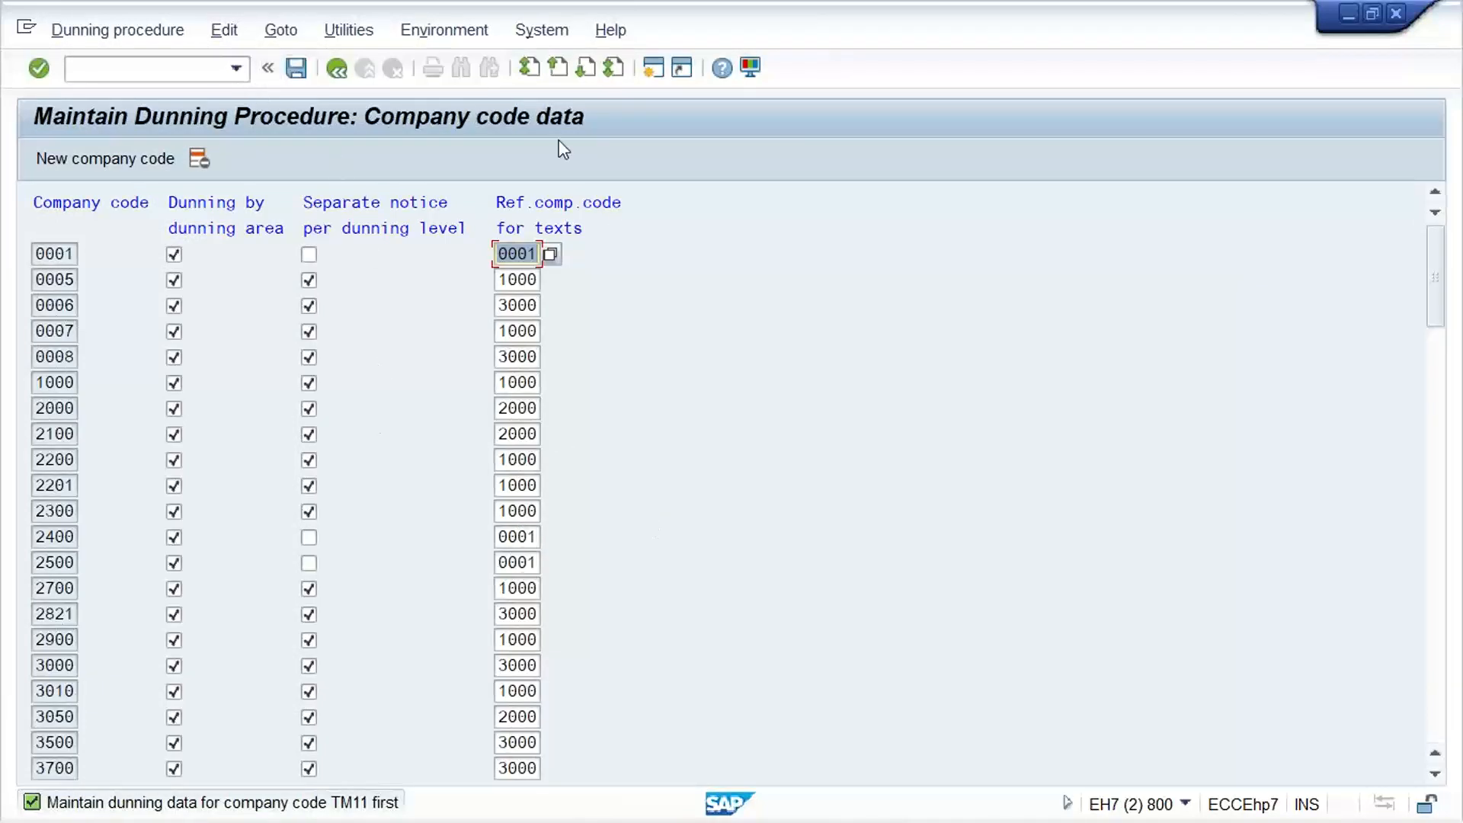
key("ctrl+s")
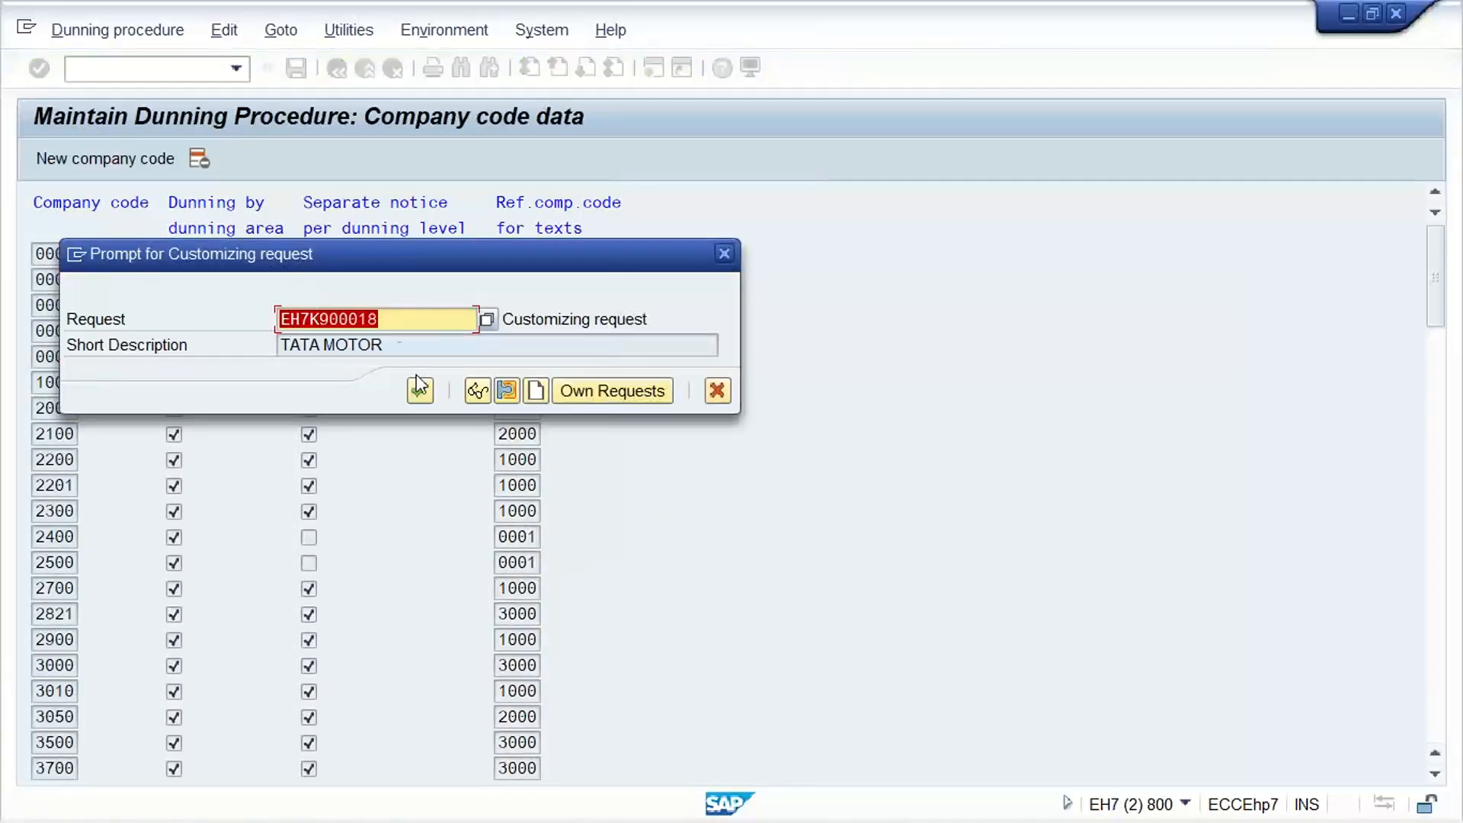
left_click(420, 390)
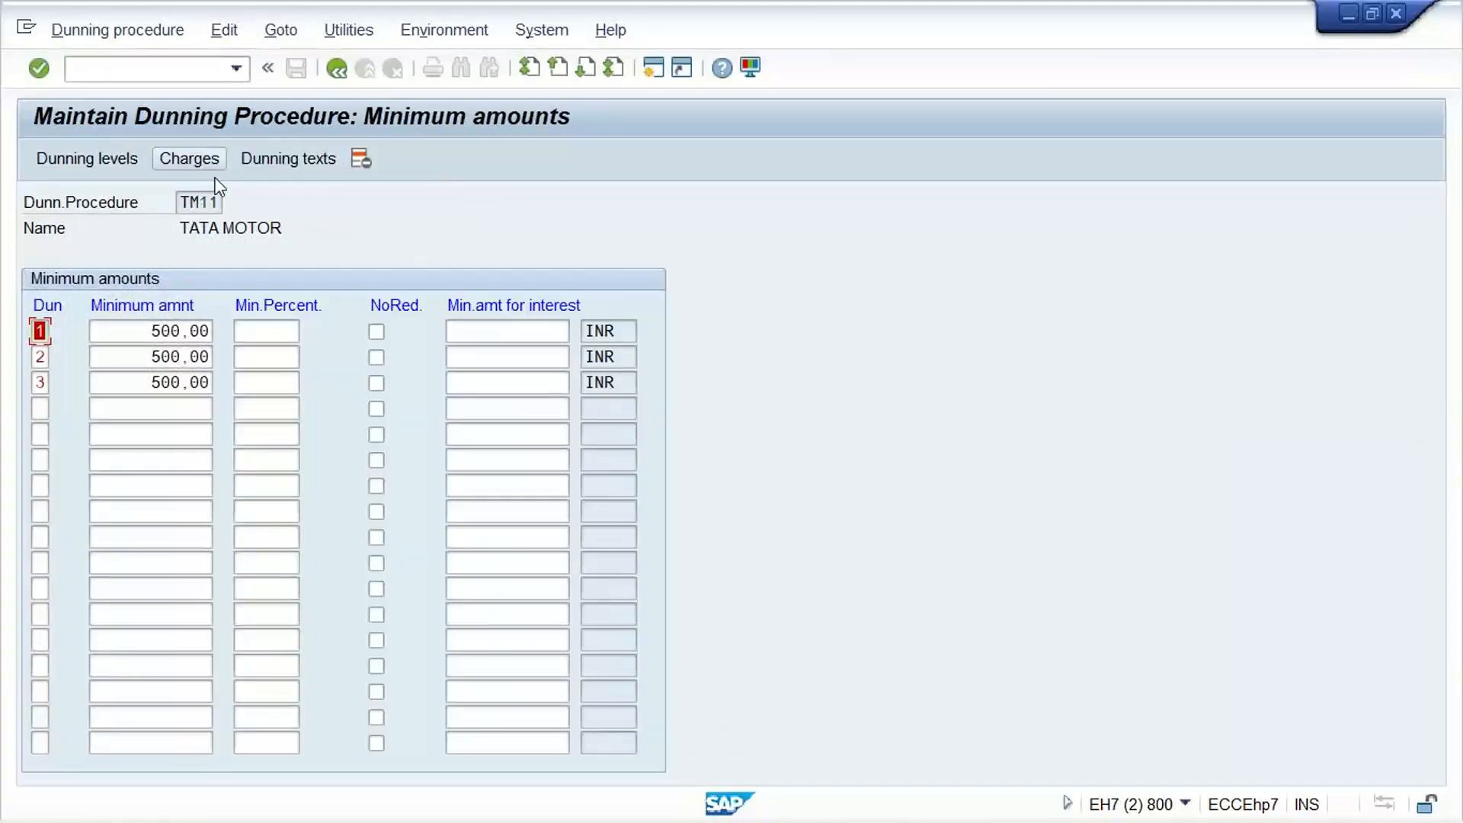
Add company code TM11 to the dunning company code data with dunning by dunning area and separate notice per dunning level enabled
left_click(304, 159)
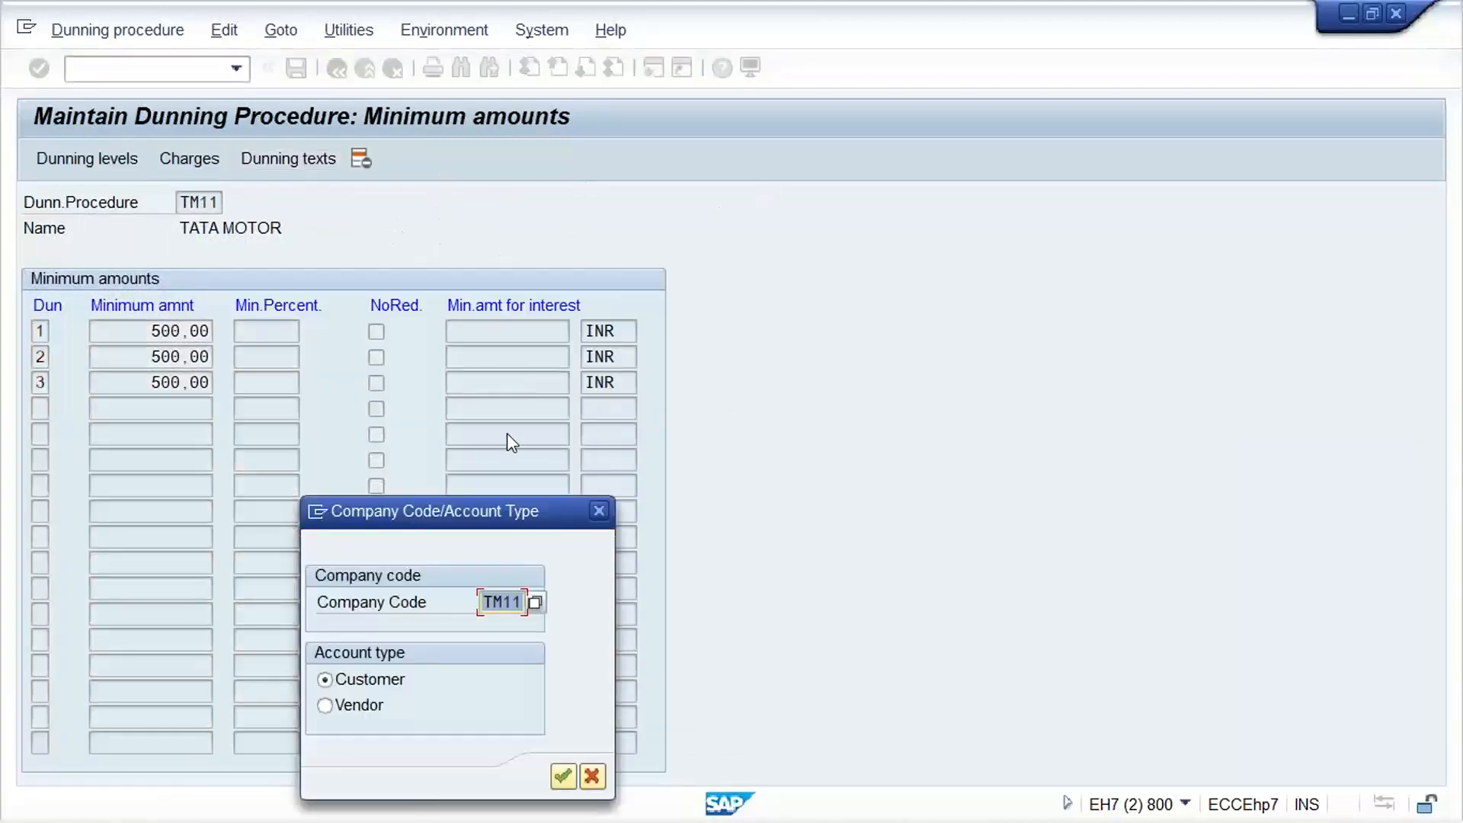
key("Return")
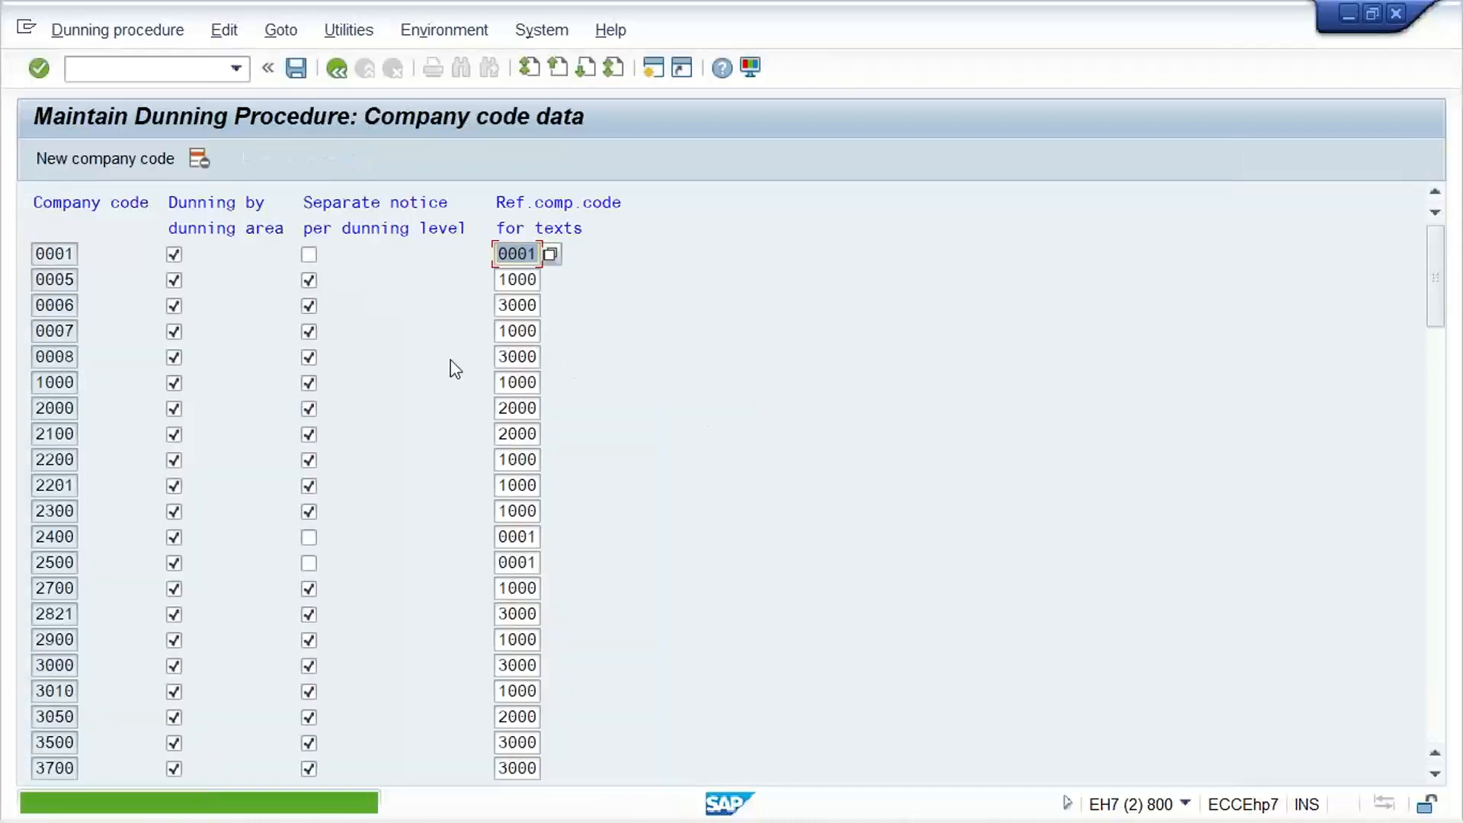
left_click(127, 163)
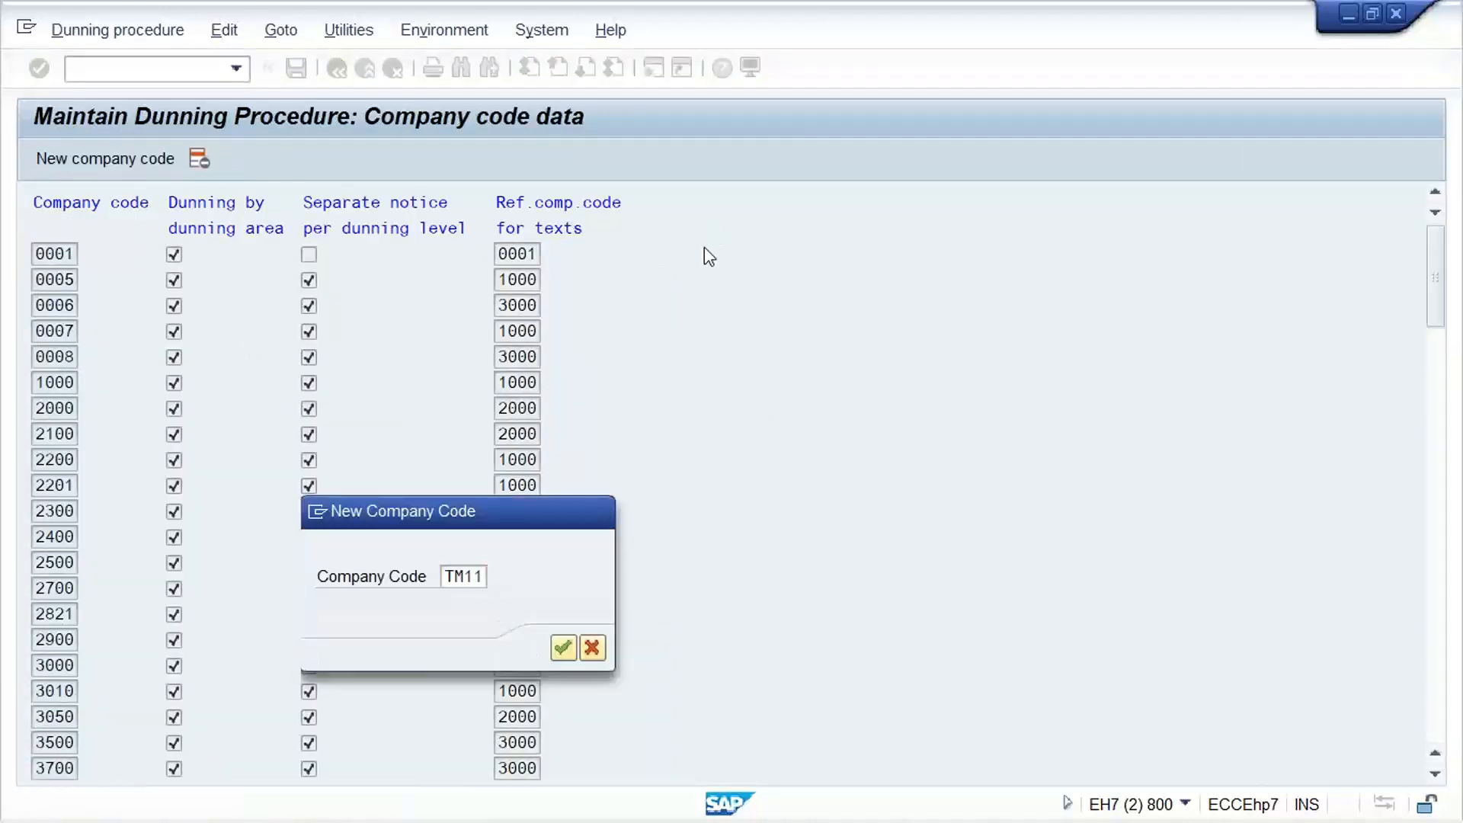
key("Return")
left_click(174, 254)
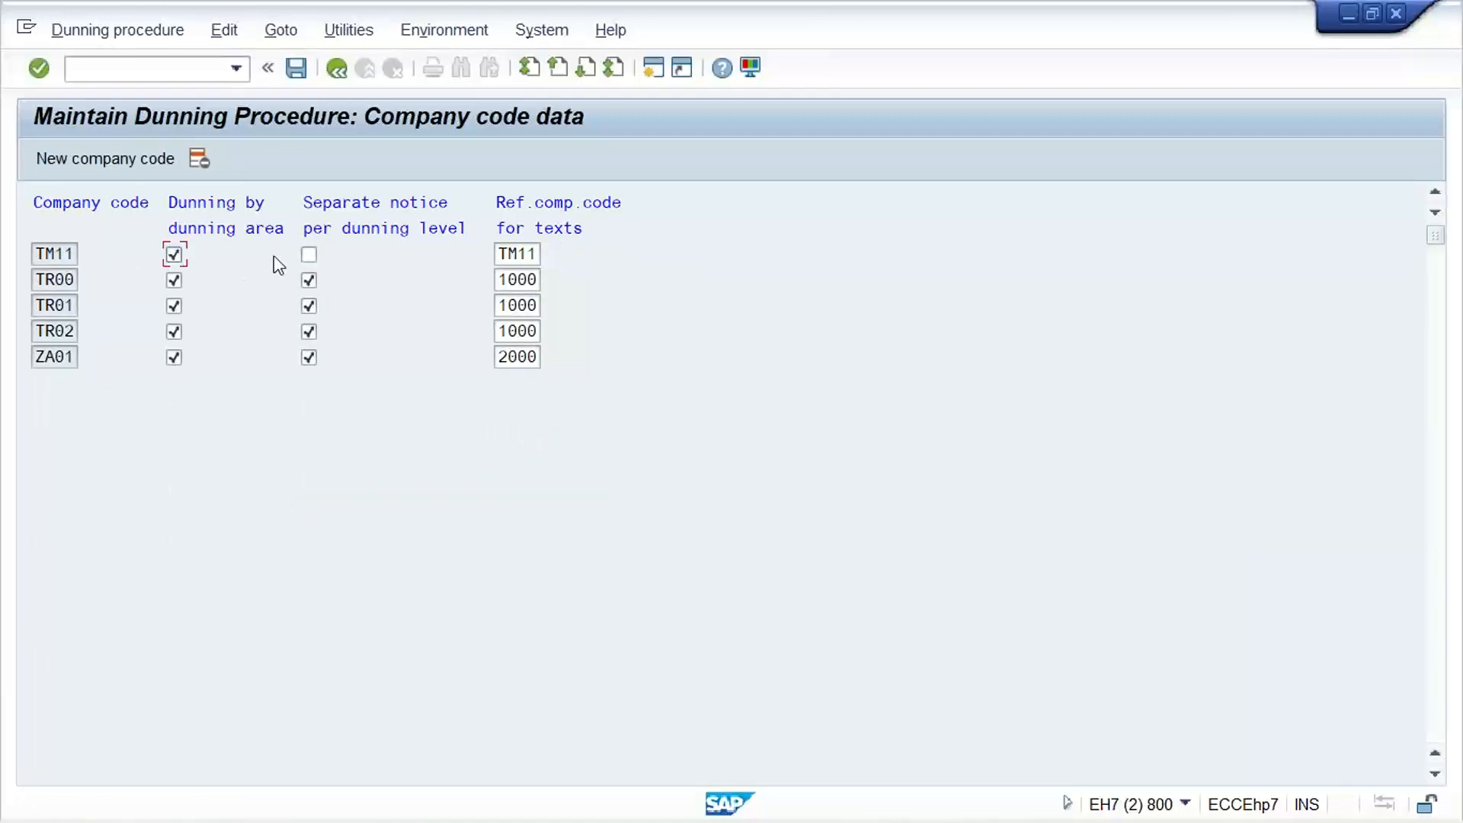
left_click(309, 254)
Save the TM11 company code data in the proposed customizing request and return to the minimum amounts
left_click(297, 67)
left_click(336, 69)
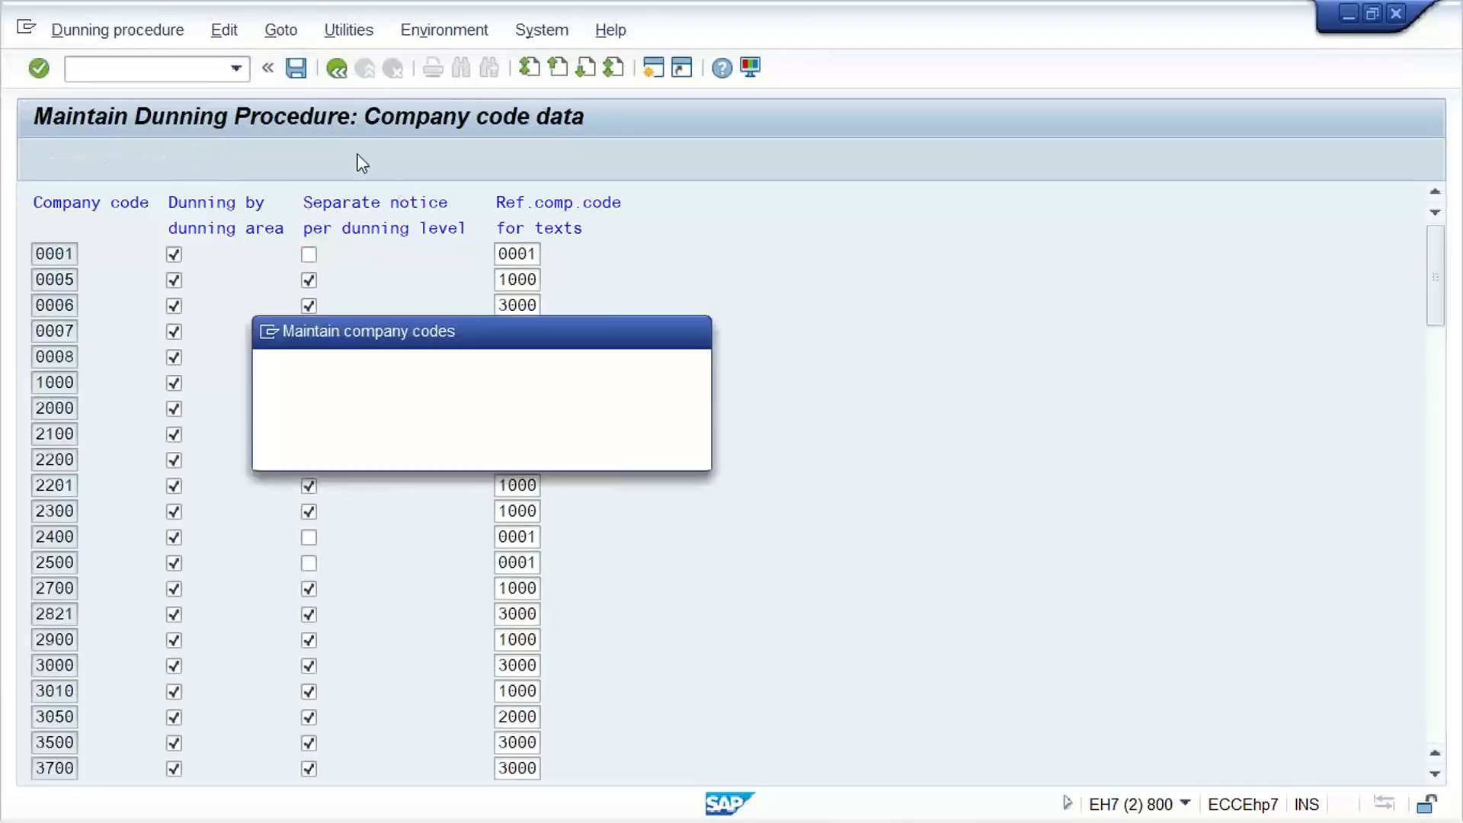
left_click(379, 451)
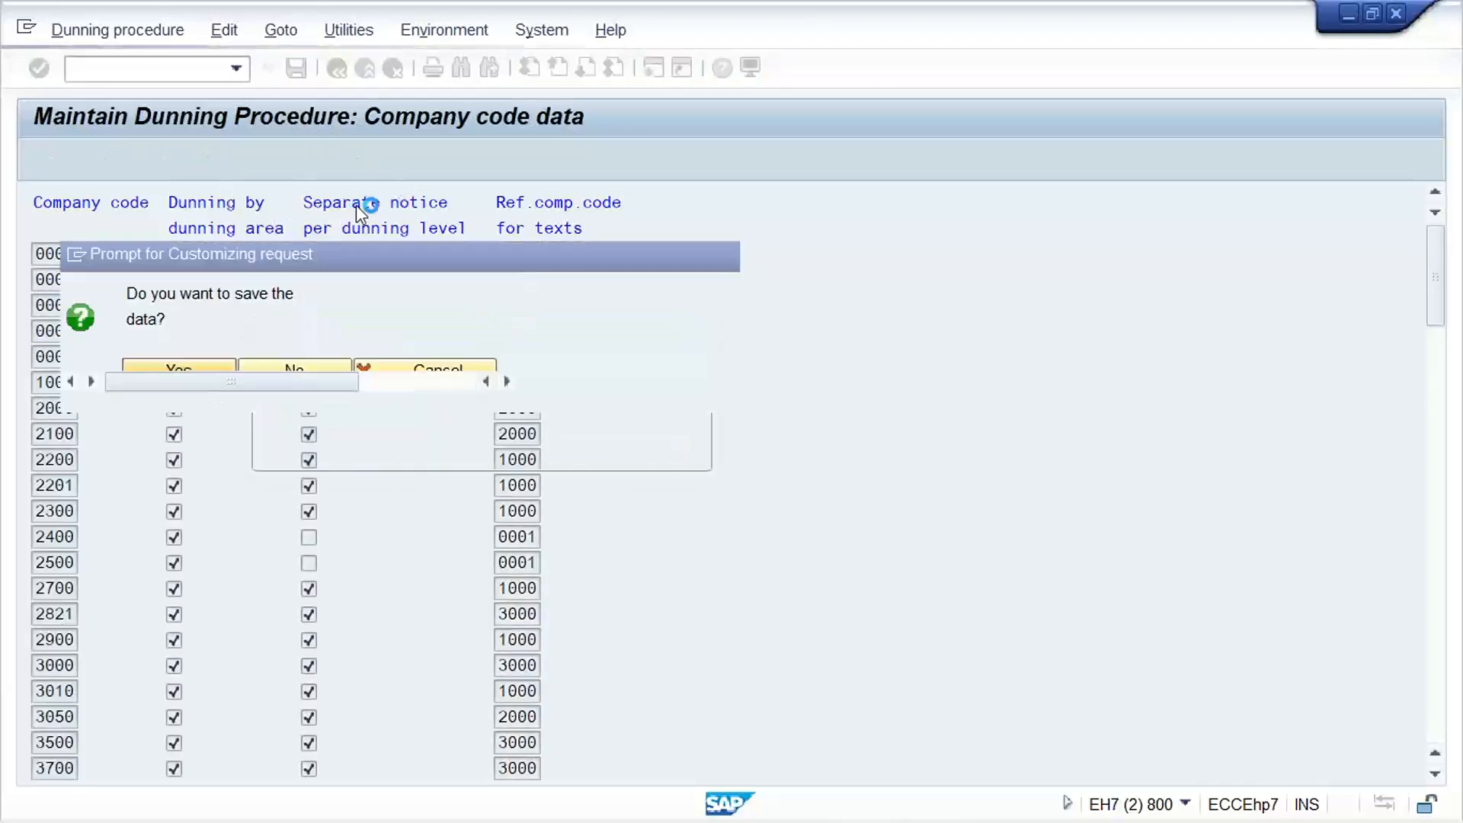
left_click(419, 390)
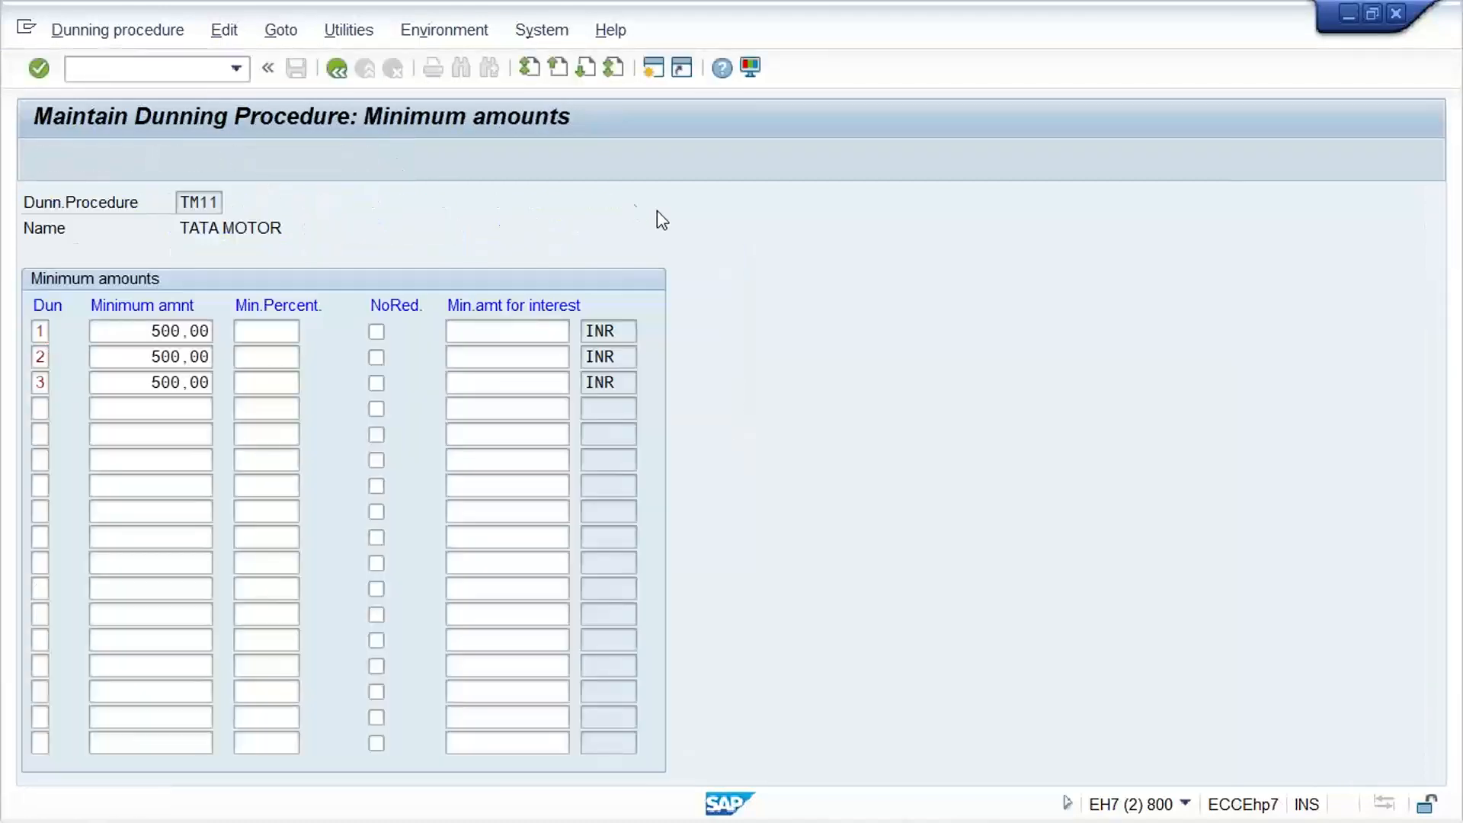
Open the customer dunning texts for company code TM11 and enter dunning levels 1, 2 and 3 for the normal dunning procedure
key("Return")
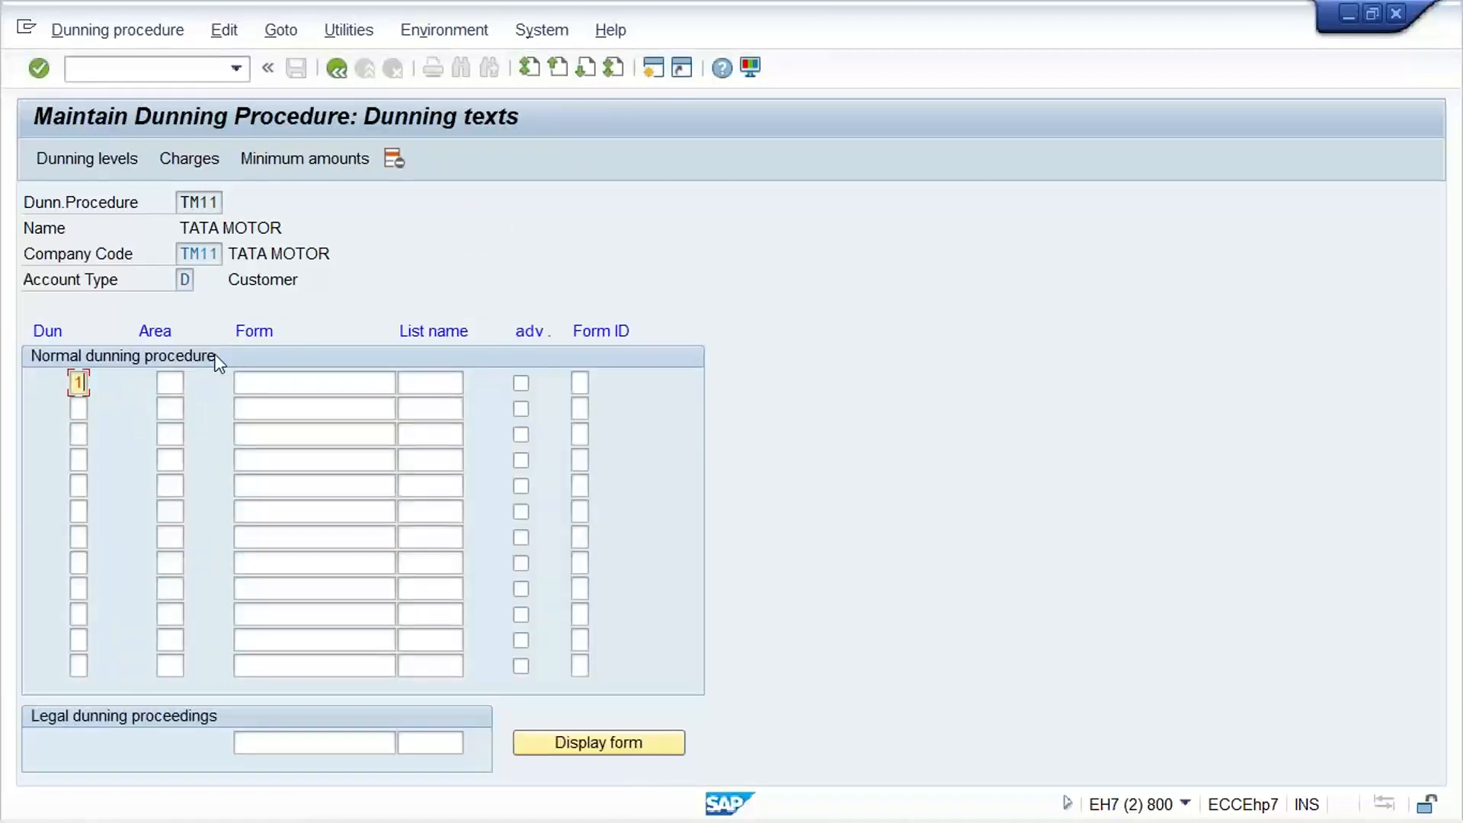
key("Down")
type("2")
key("Down")
type("3")
Assign form F150_DUNN_01 to dunning levels 1, 2 and 3
left_click(285, 379)
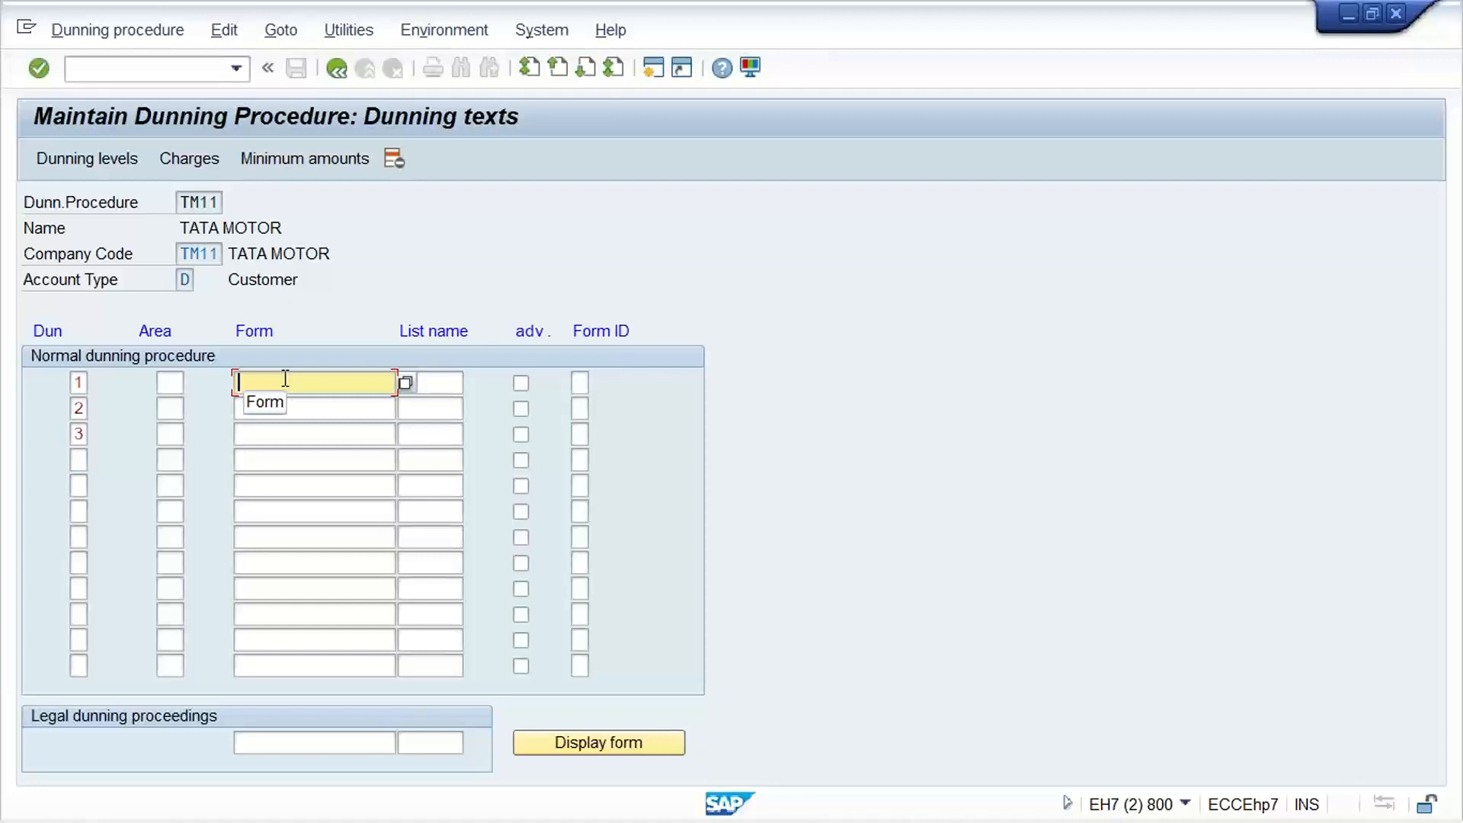
key("space")
key("Down")
key("Return")
key("Down")
key("space")
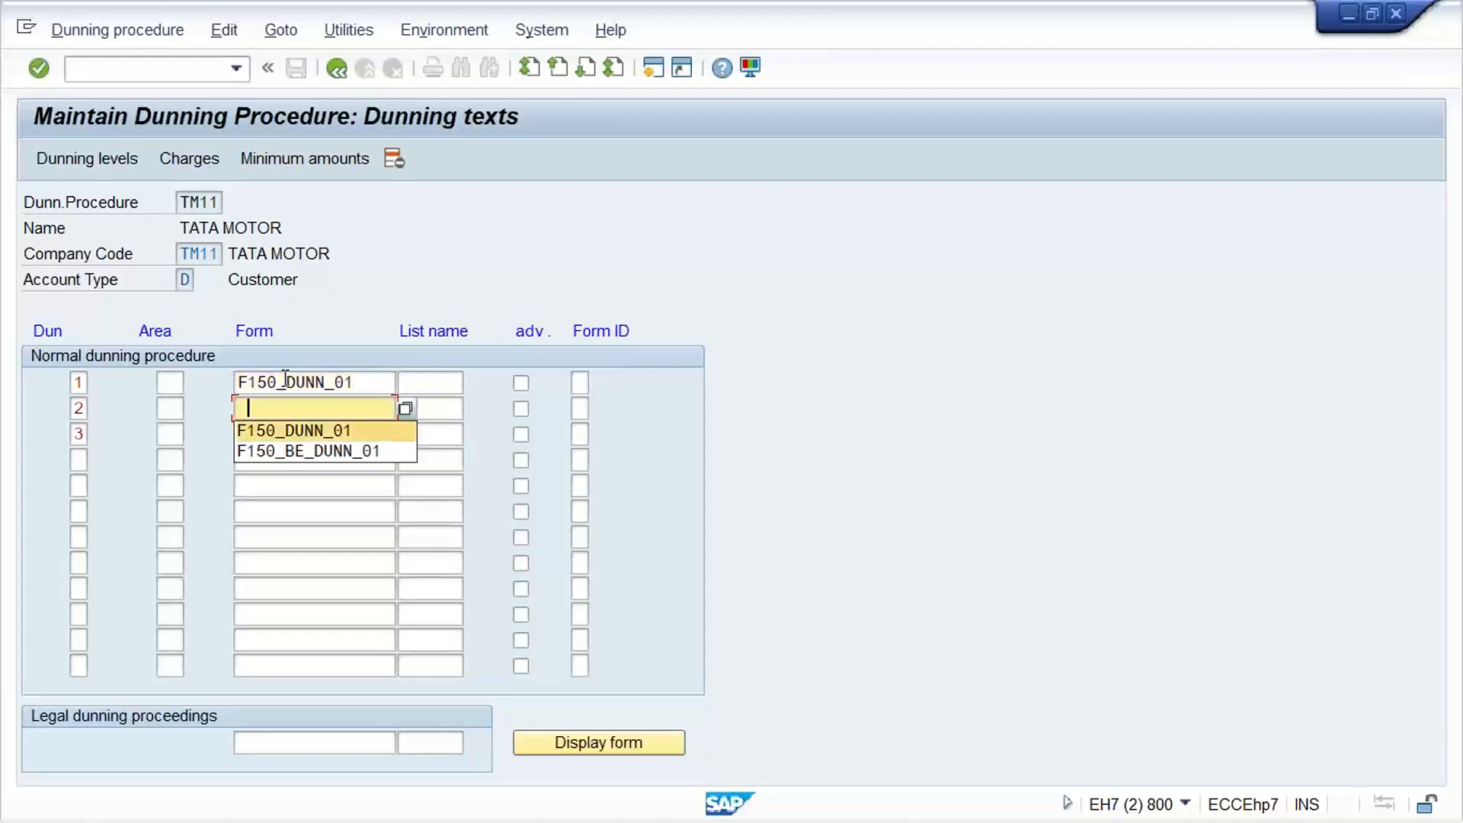
key("Return")
key("Down")
key("space")
key("Return")
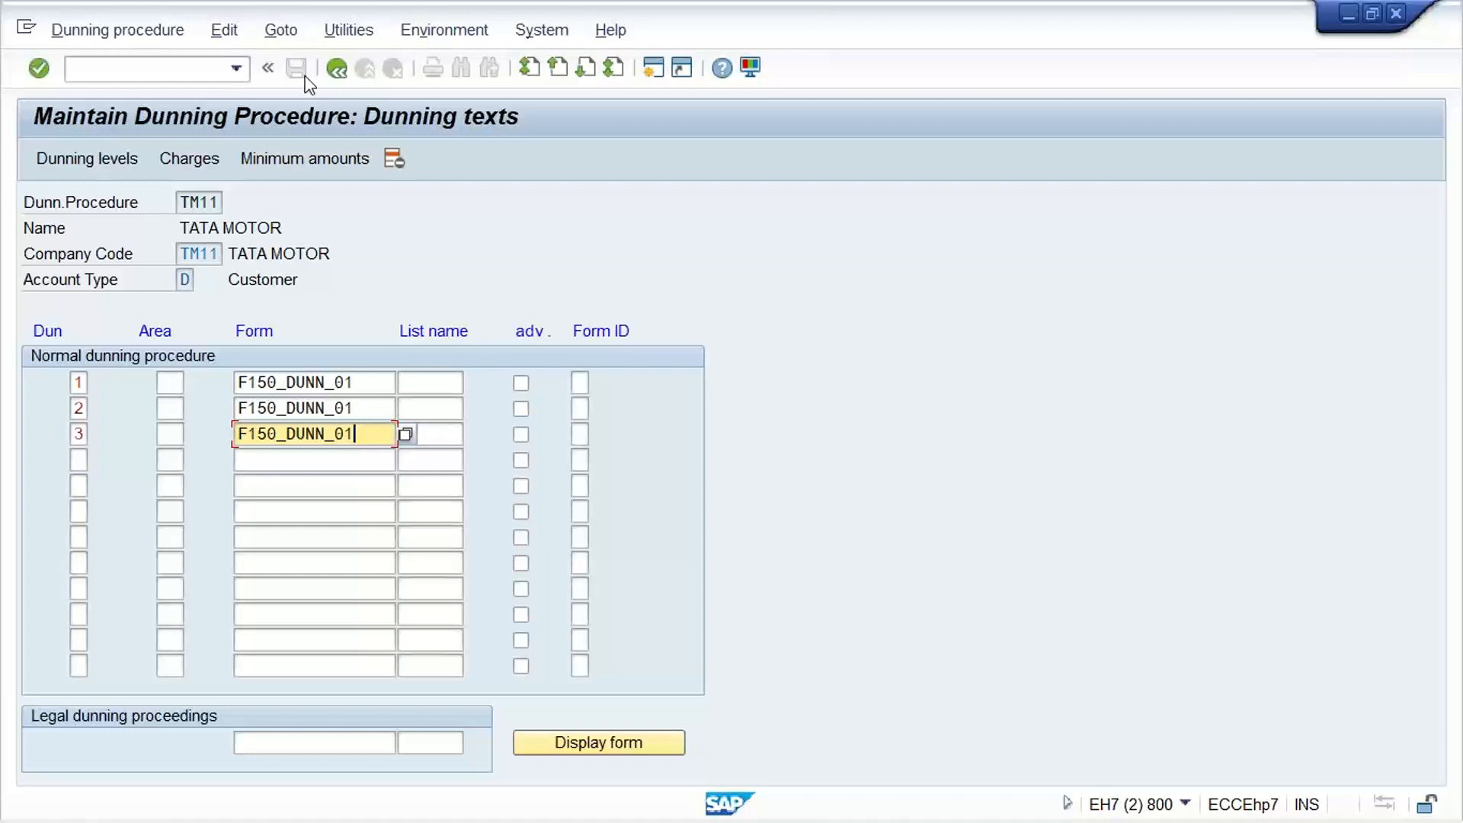
Return to the dunning procedure overview and save procedure TM11 in the TATA MOTOR customizing request
left_click(337, 68)
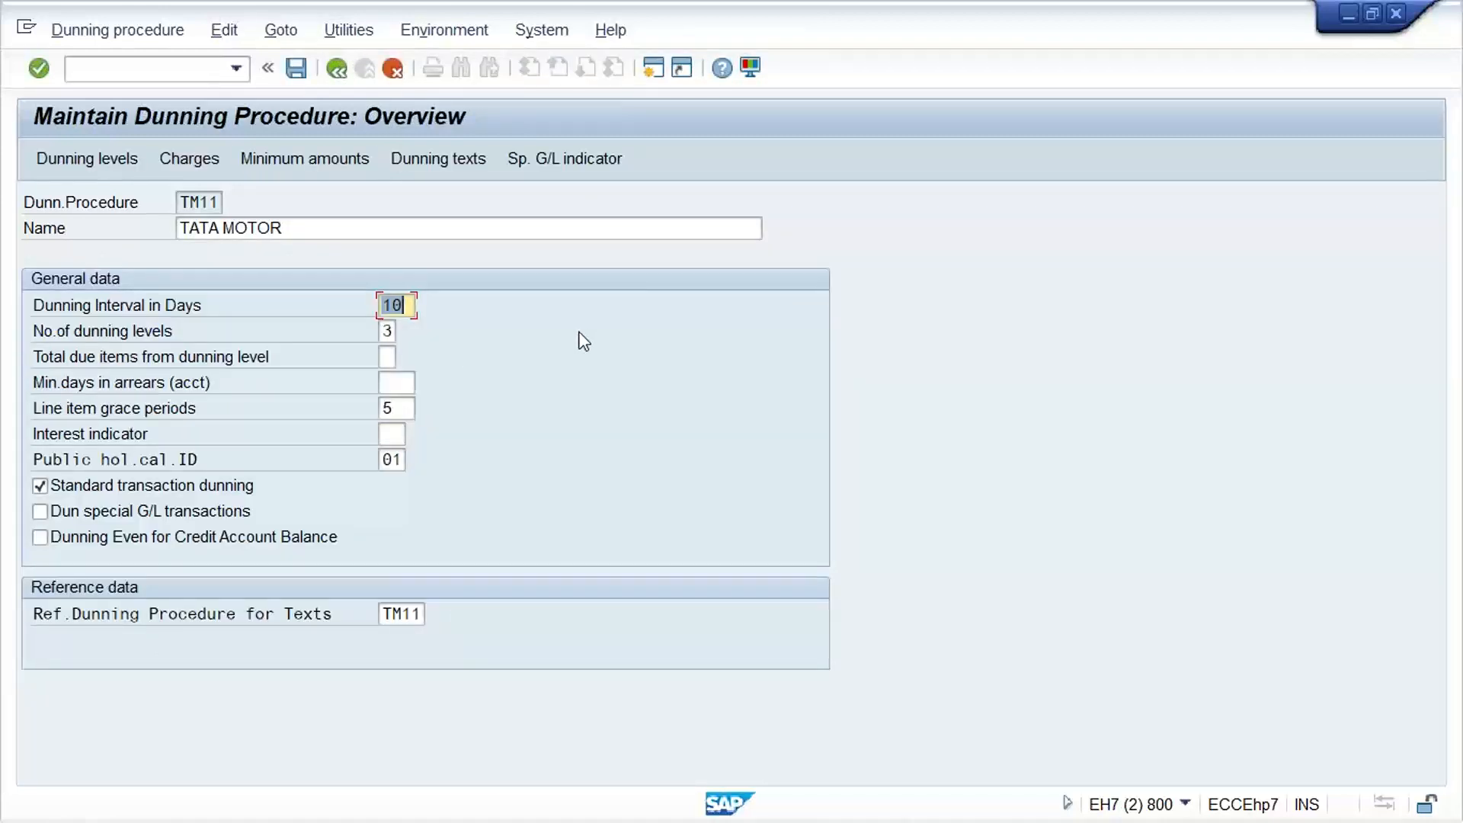
key("ctrl+s")
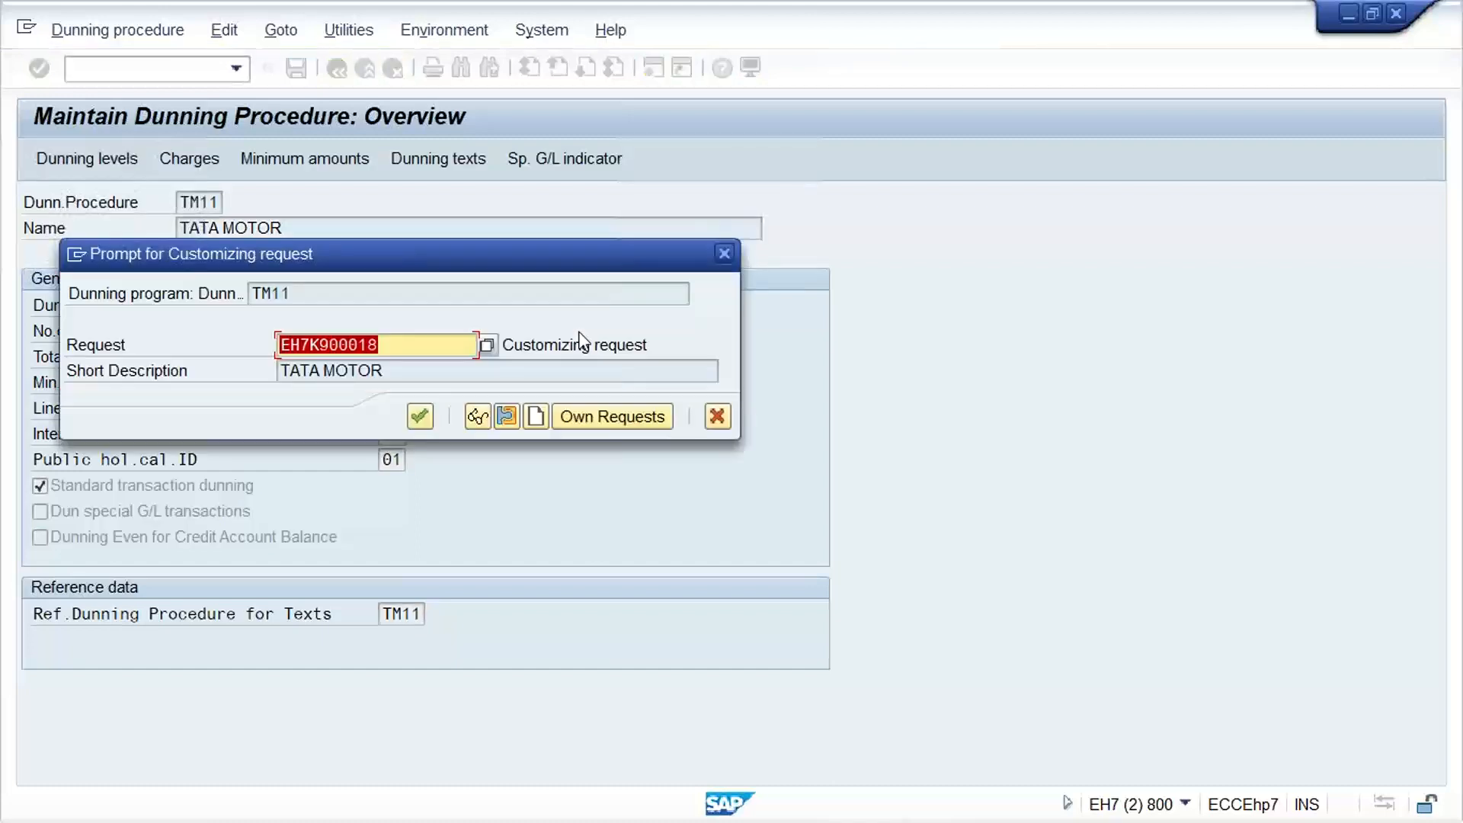
key("Return")
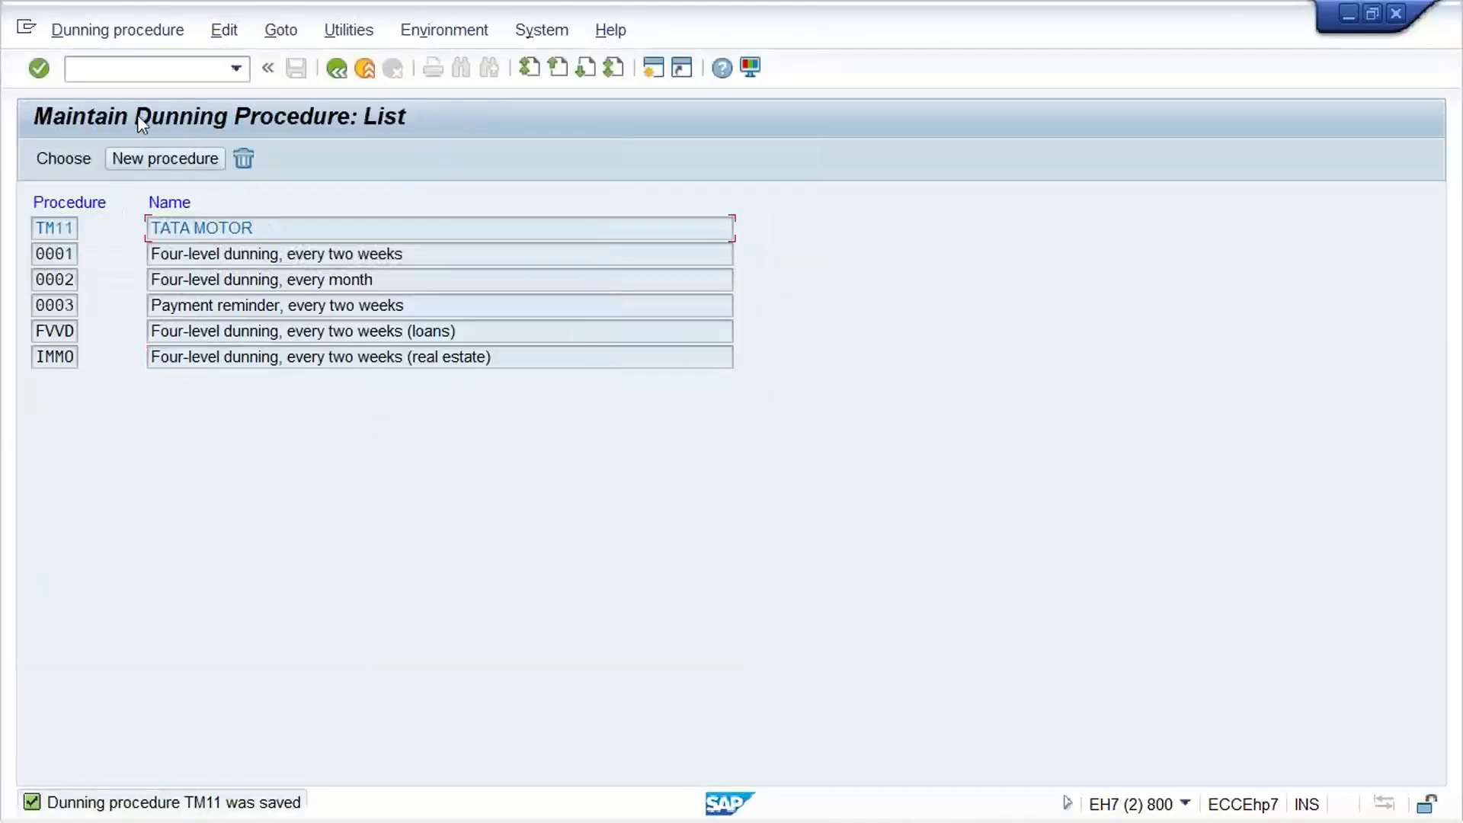
Start transaction XD02 and open the correspondence data of the test customer in company code TM11
left_click(160, 69)
type("/NXD02")
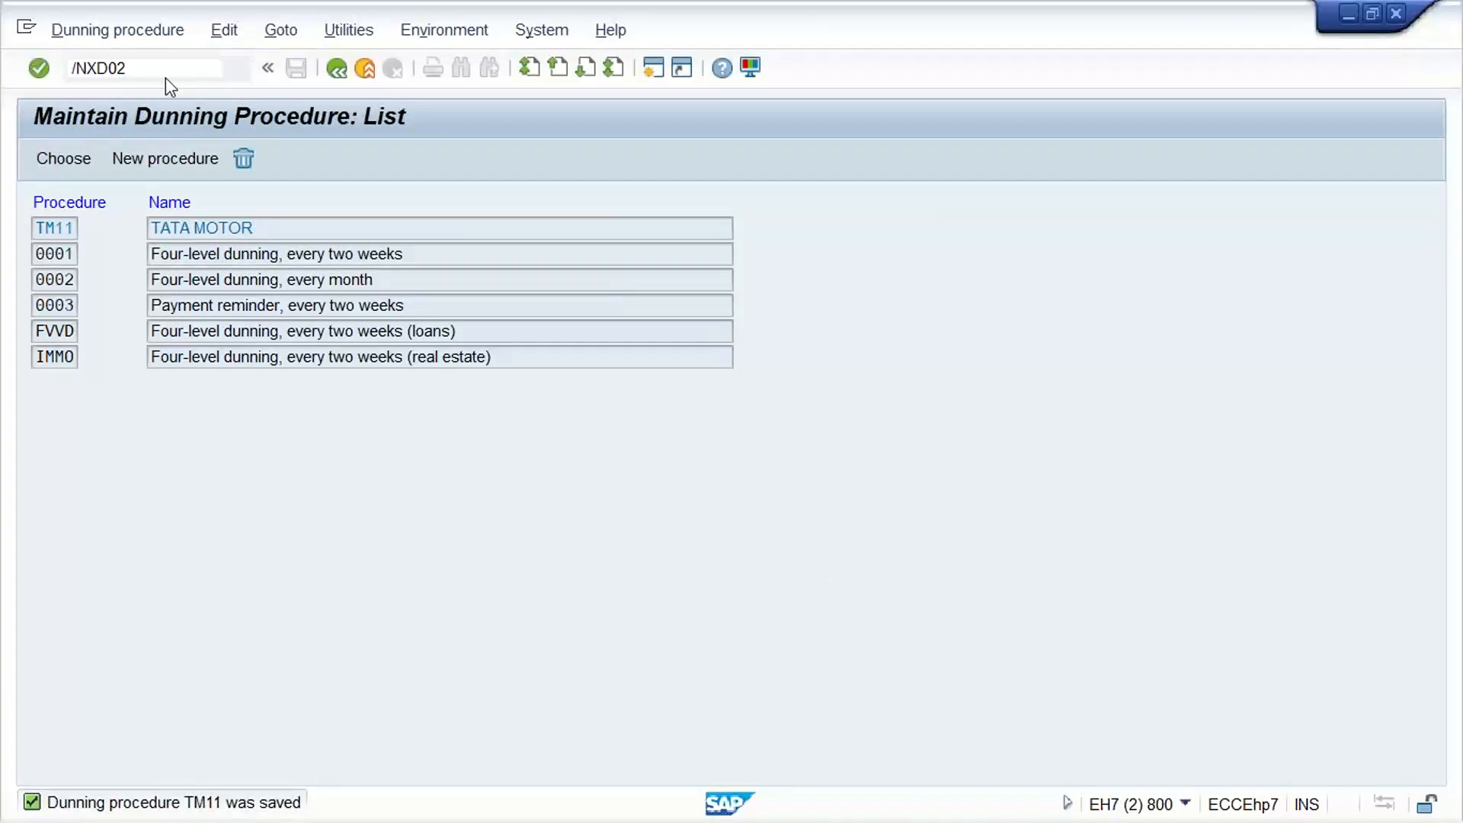
key("Return")
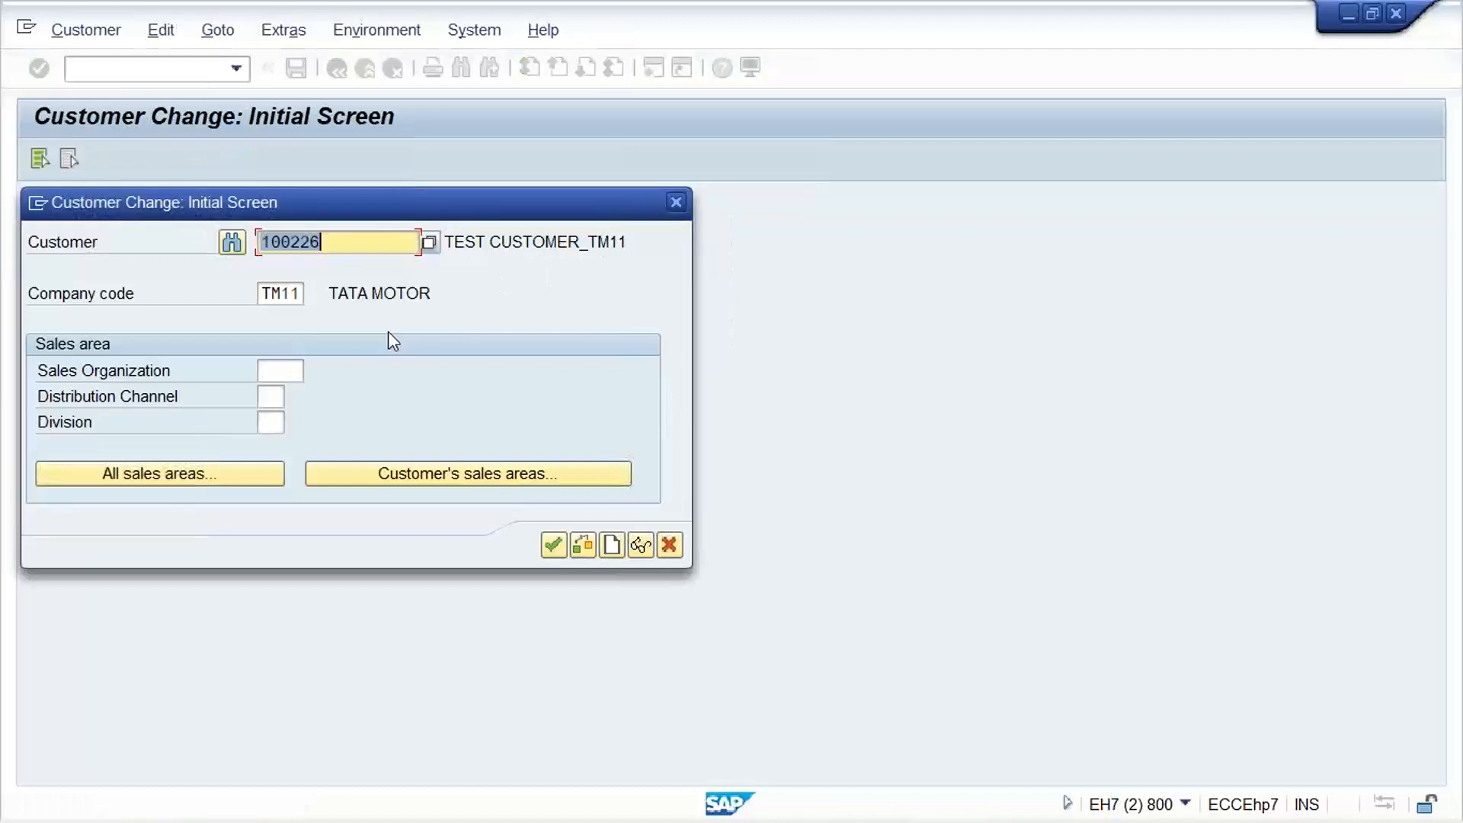
key("Return")
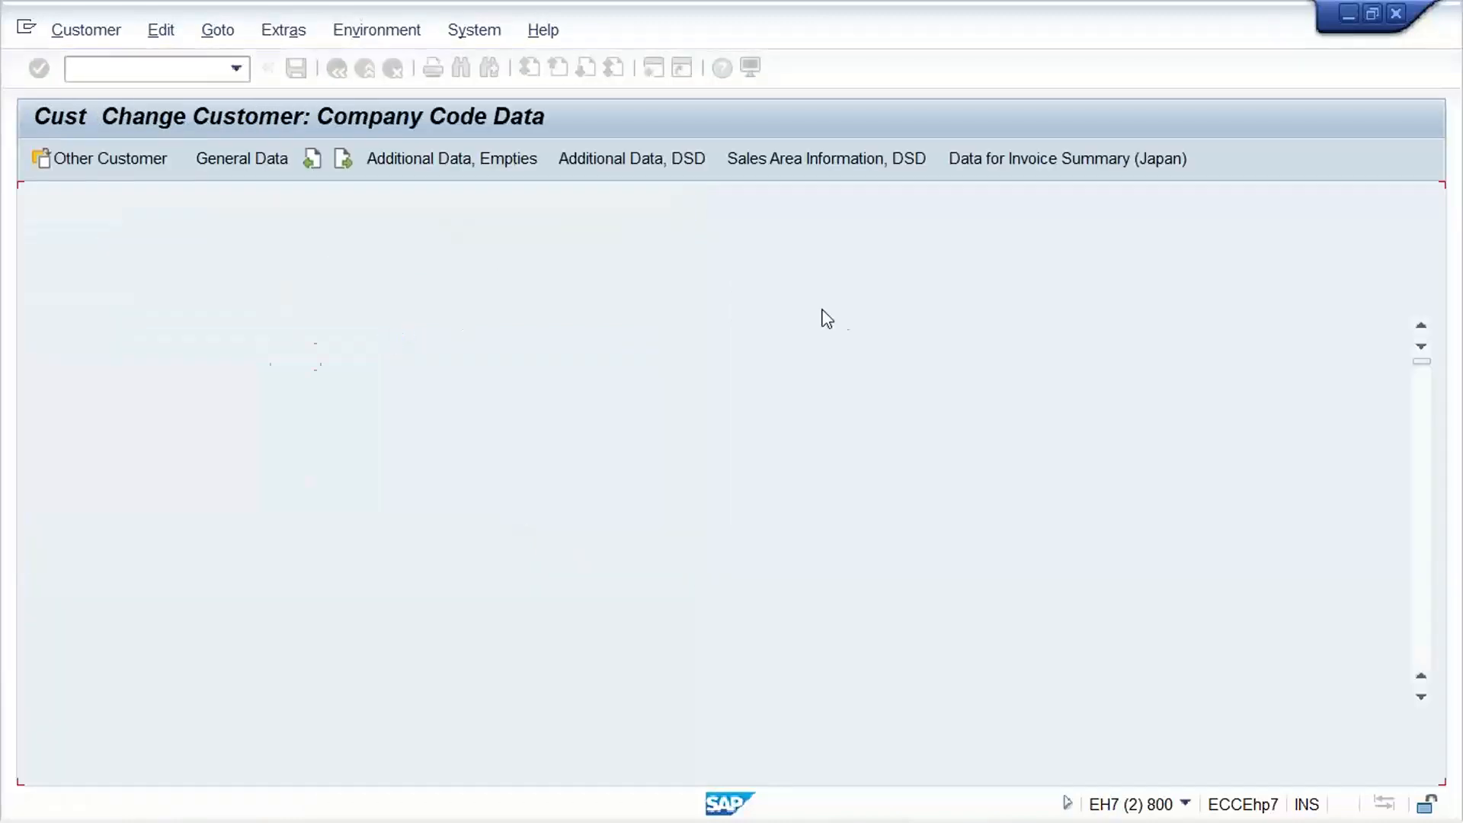
left_click(531, 288)
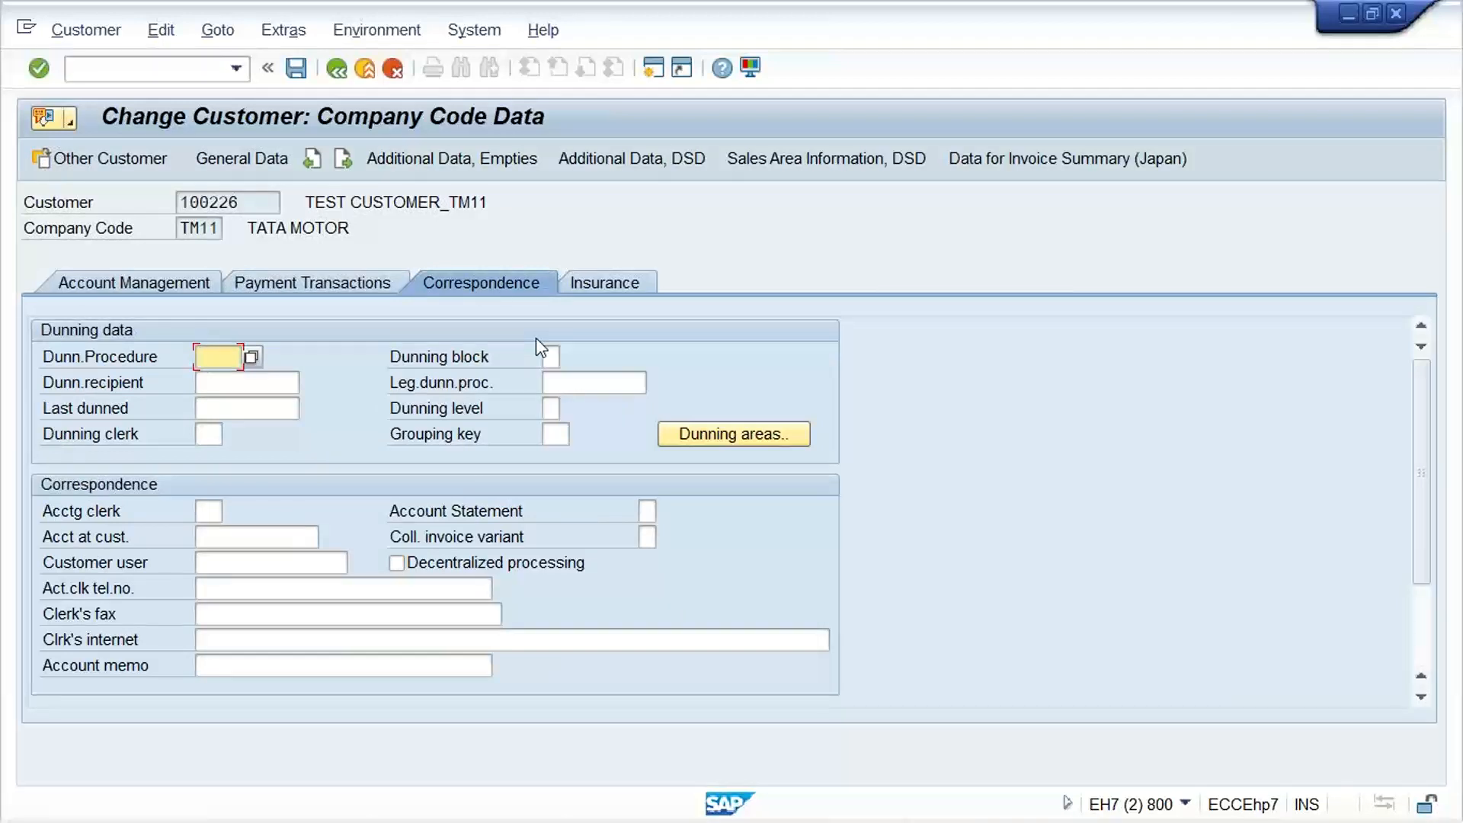
Set the customer's dunning procedure to TM11 and leave customer maintenance
type("TM11")
key("Return")
key("F3")
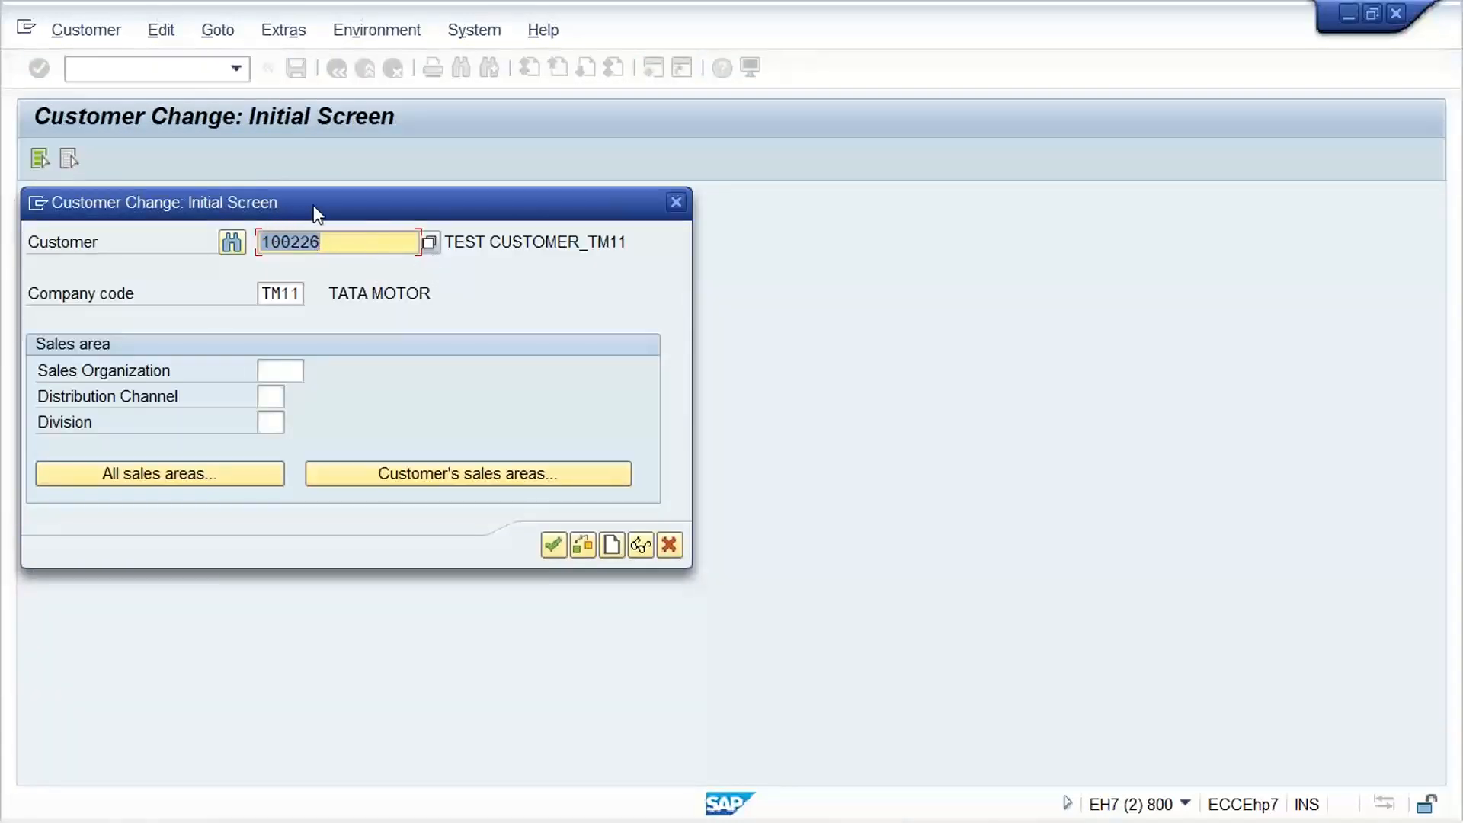
left_click(343, 238)
left_click(675, 203)
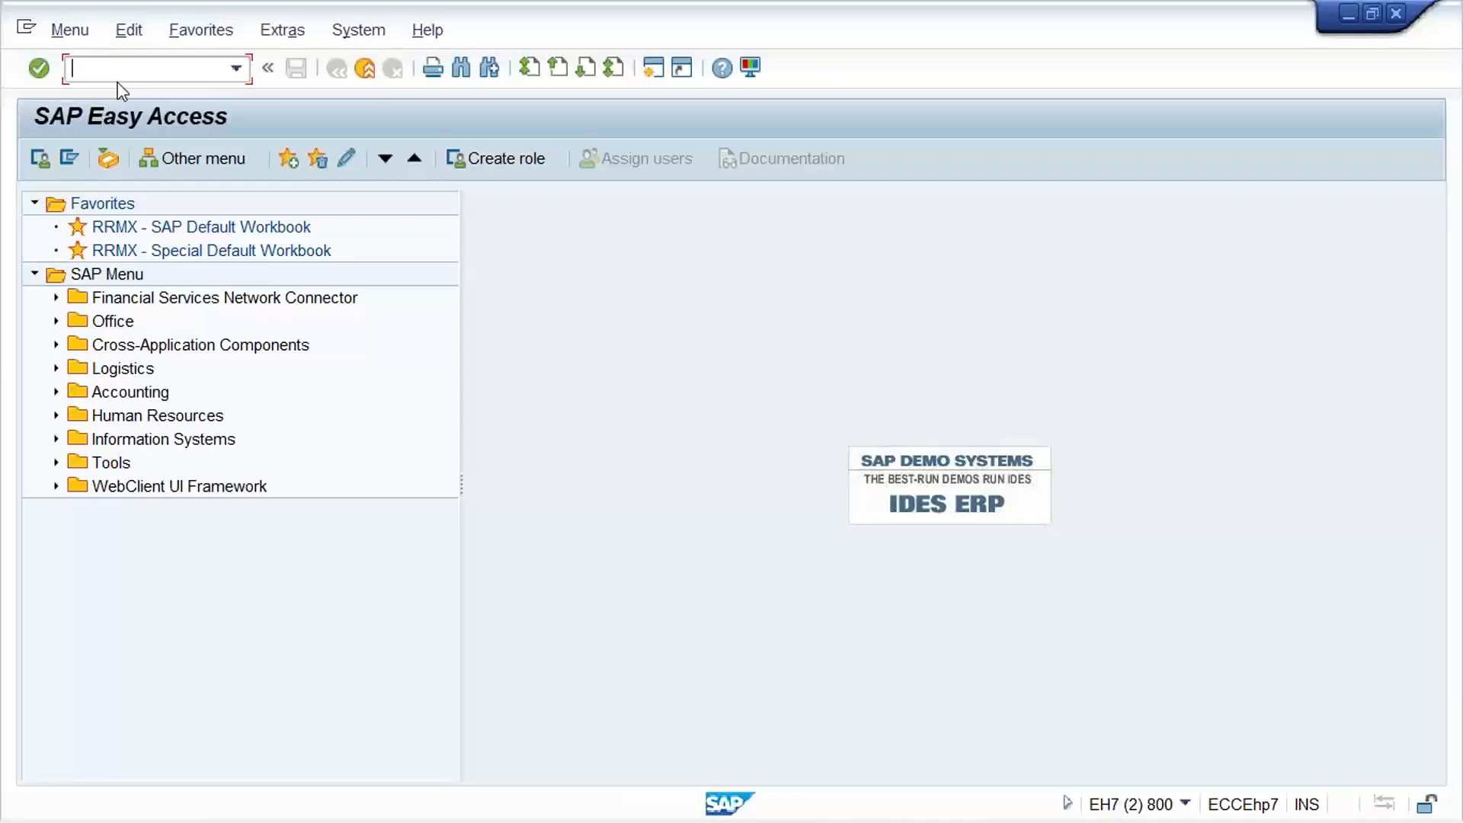
Start dunning transaction F150 and set the run date to 05.05.2022
type("F150")
key("Return")
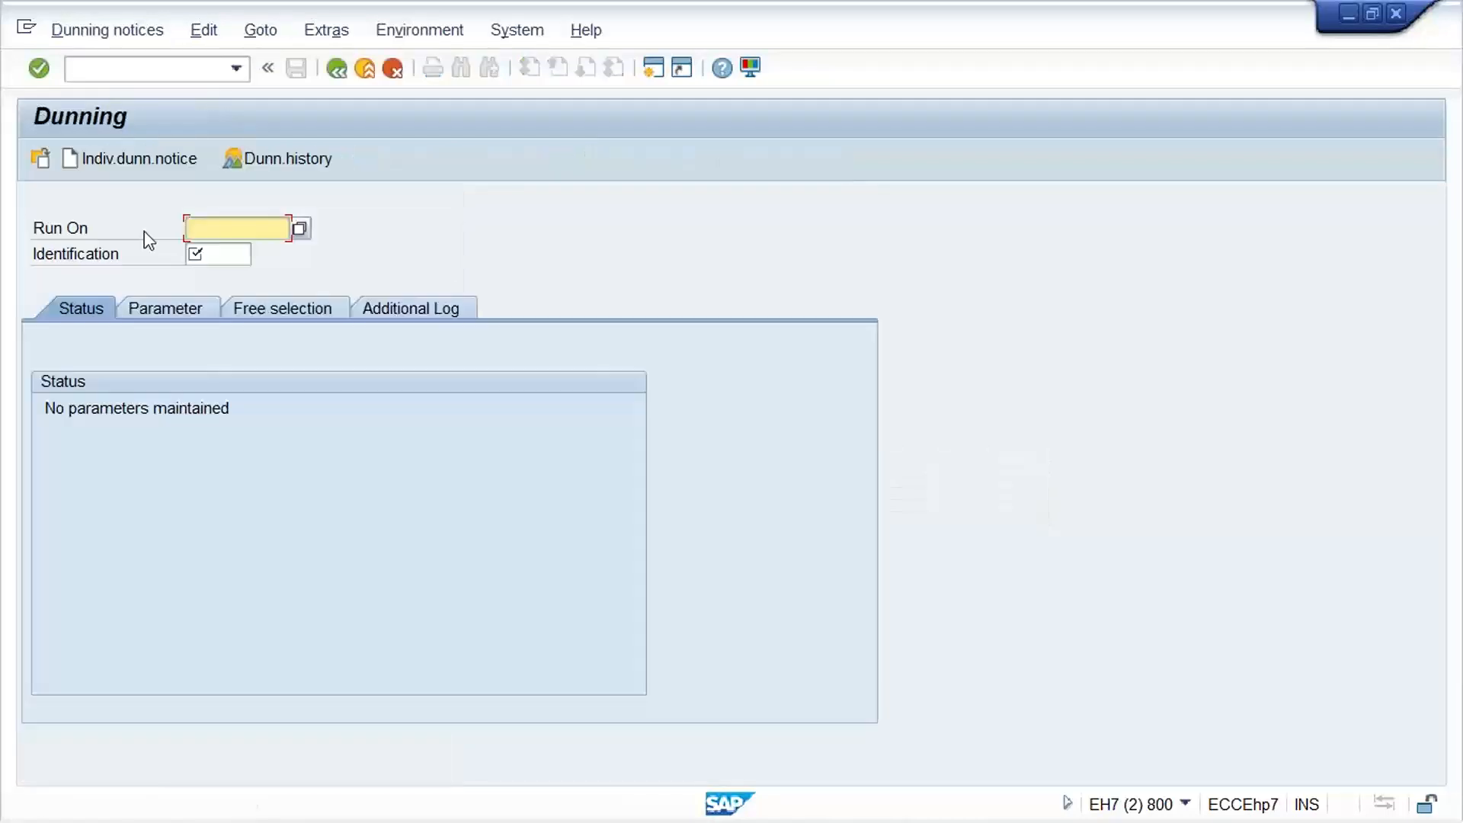
type("05.05.")
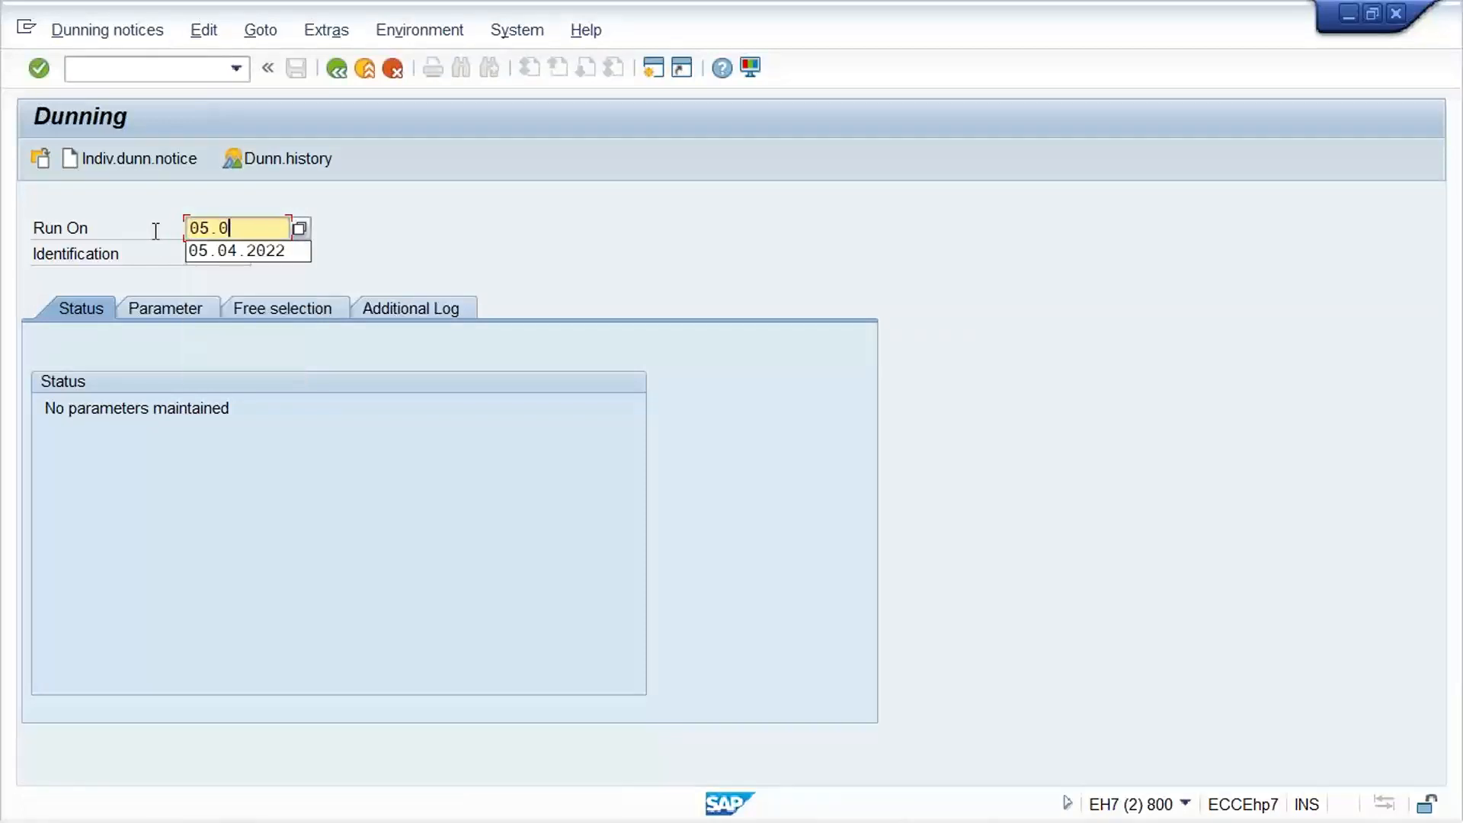
type("2022")
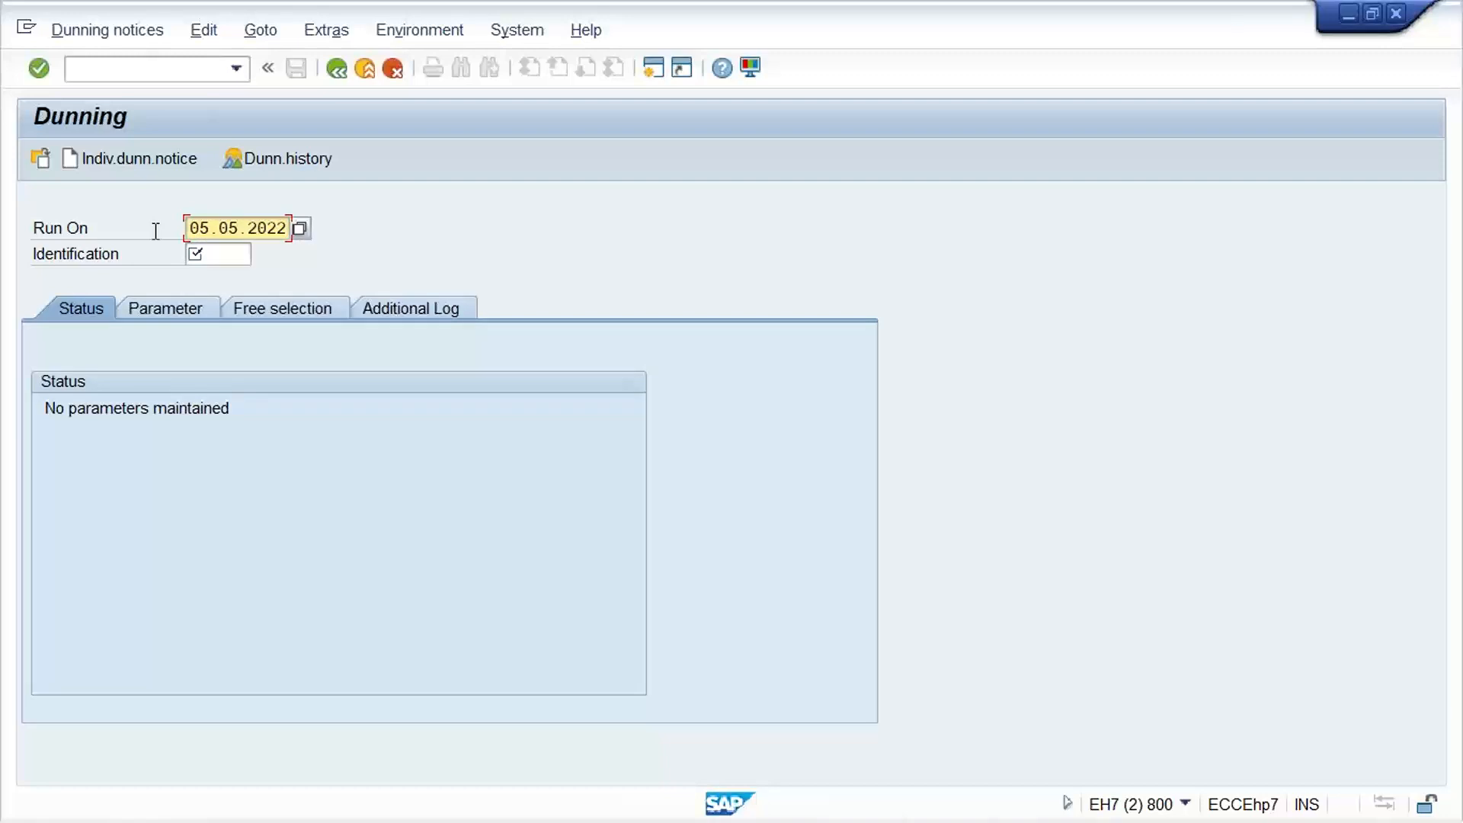
key("Tab")
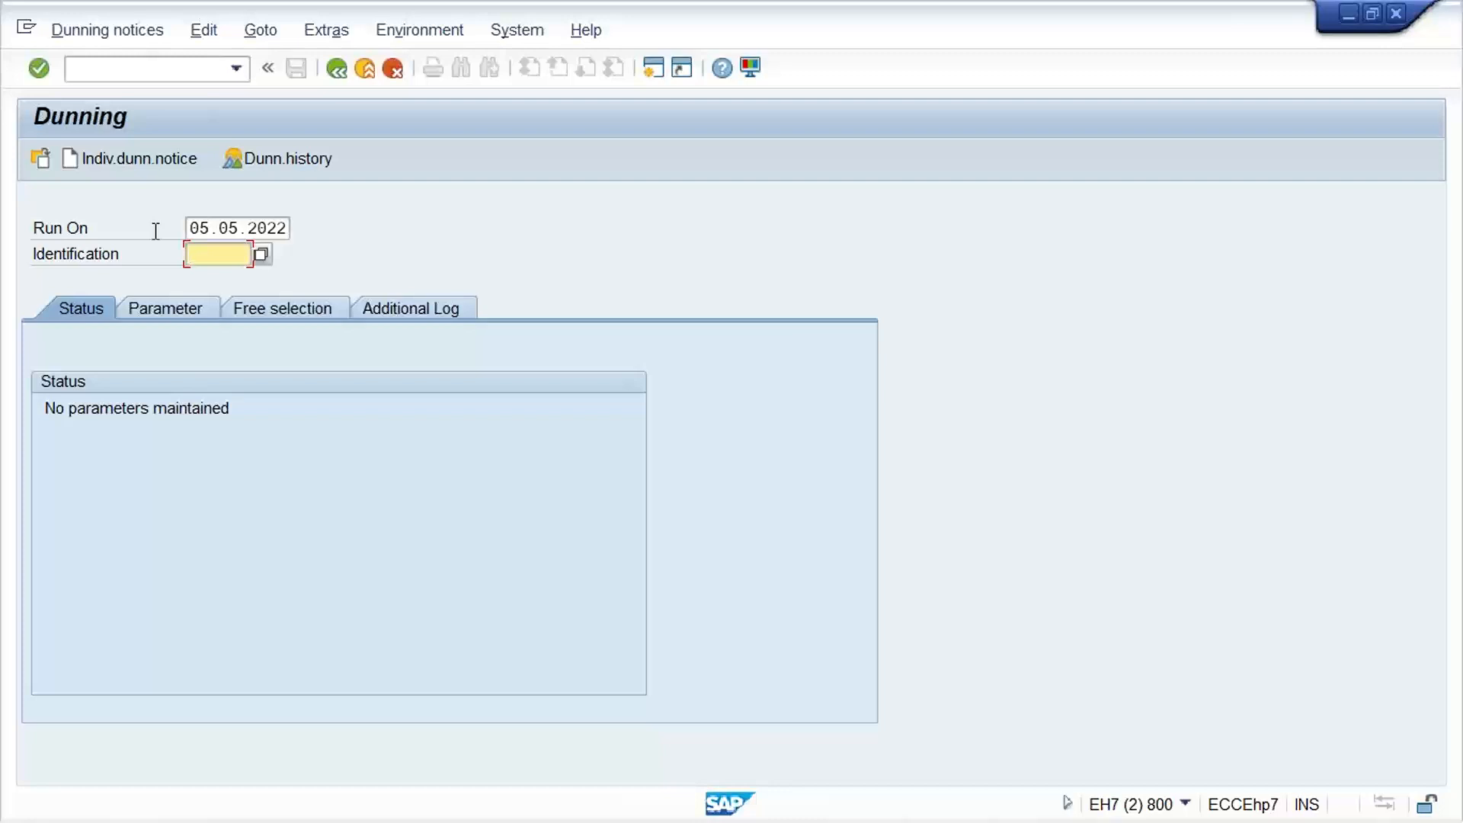
Identify the dunning run as TM11A and set both its dunning date and the documents-posted-up-to date to 05.05.2022
type("TM11A")
left_click(166, 304)
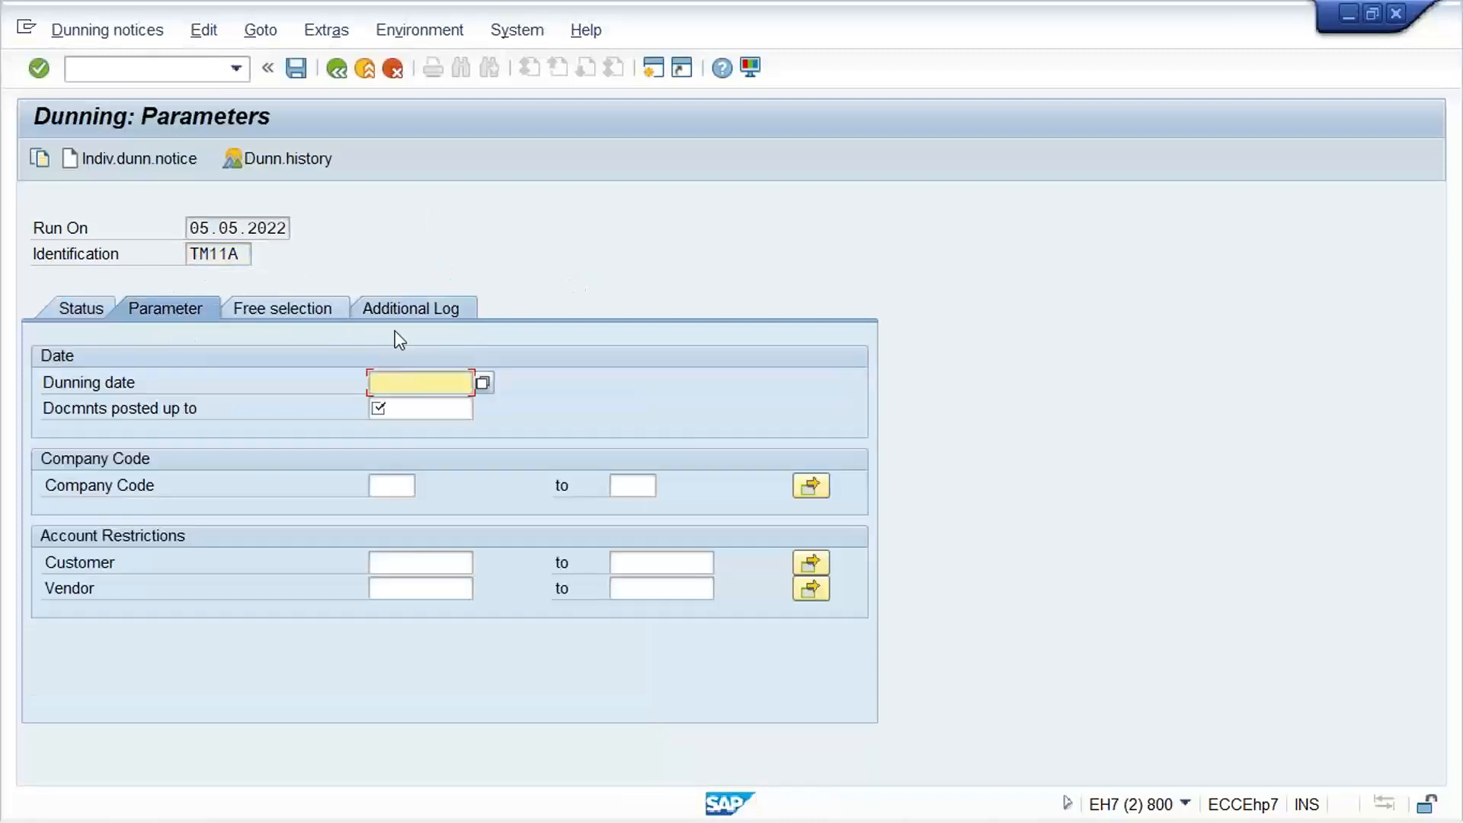
left_click(192, 227)
left_click(407, 381)
type("05.05.2022")
left_click(419, 409)
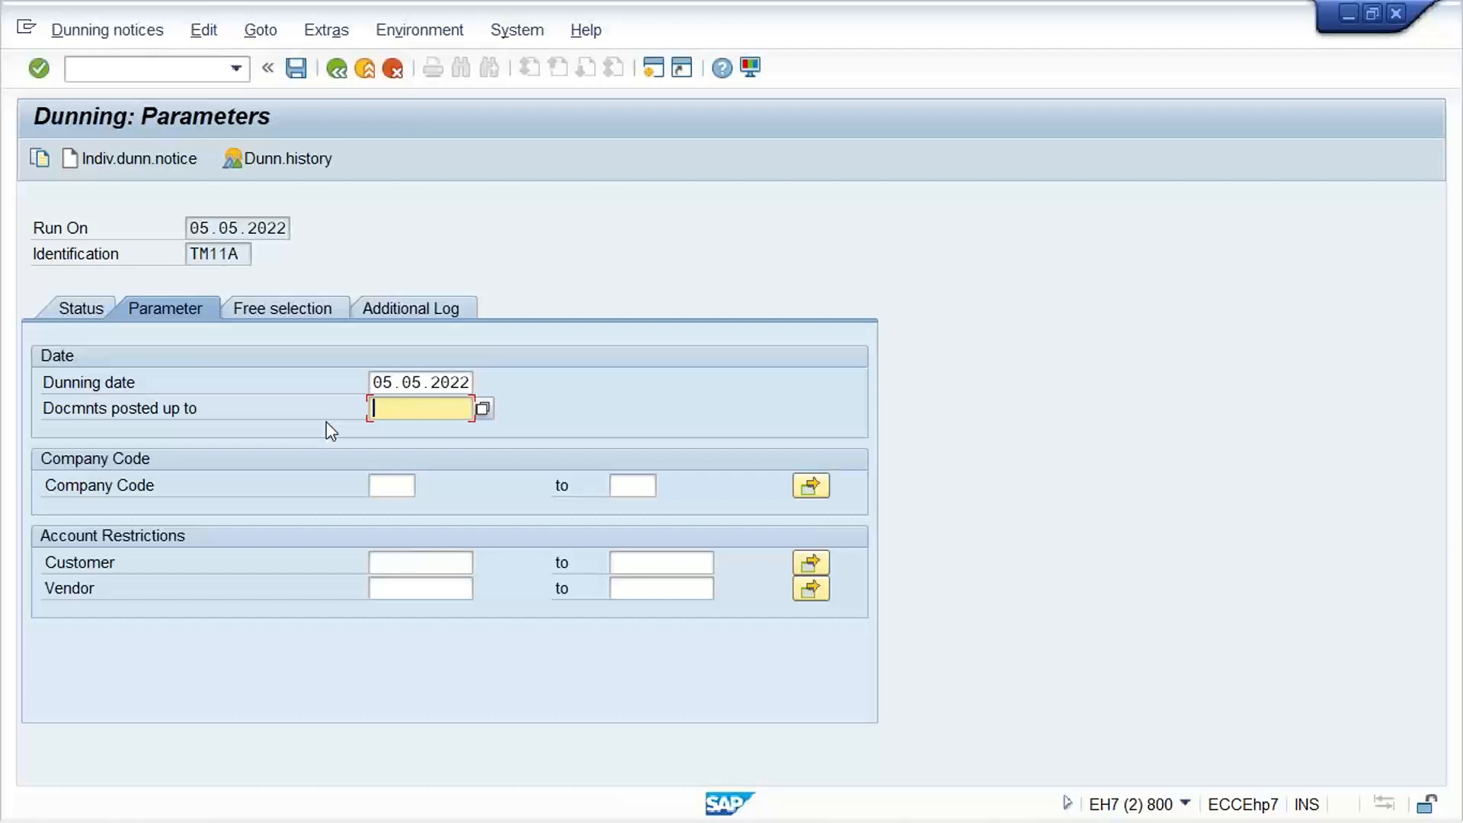
type("05.05.2022")
Restrict the dunning run's parameters to company code TM11 and the test customer's account number
left_click(376, 485)
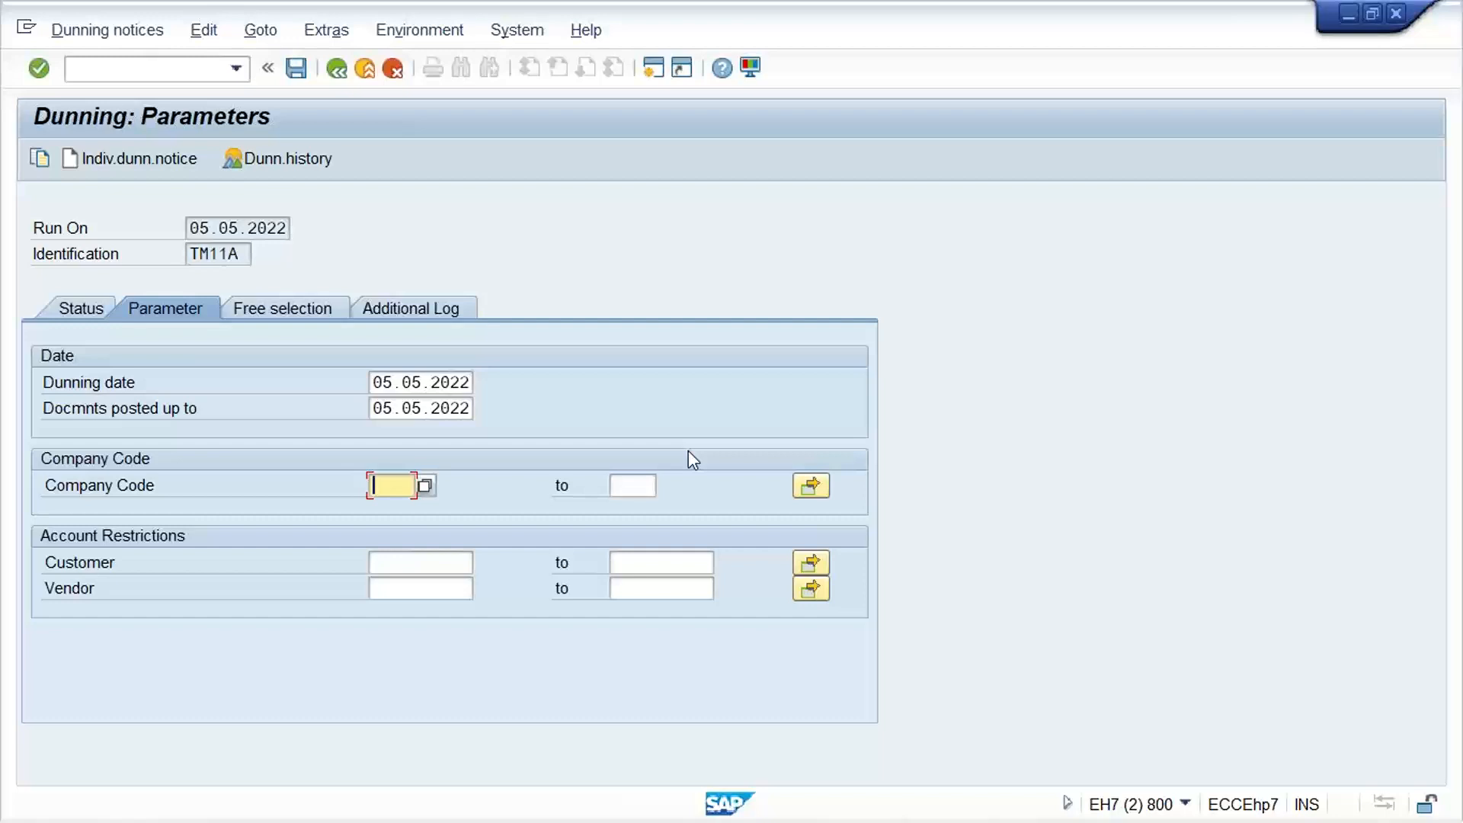
type("TM11")
left_click(424, 562)
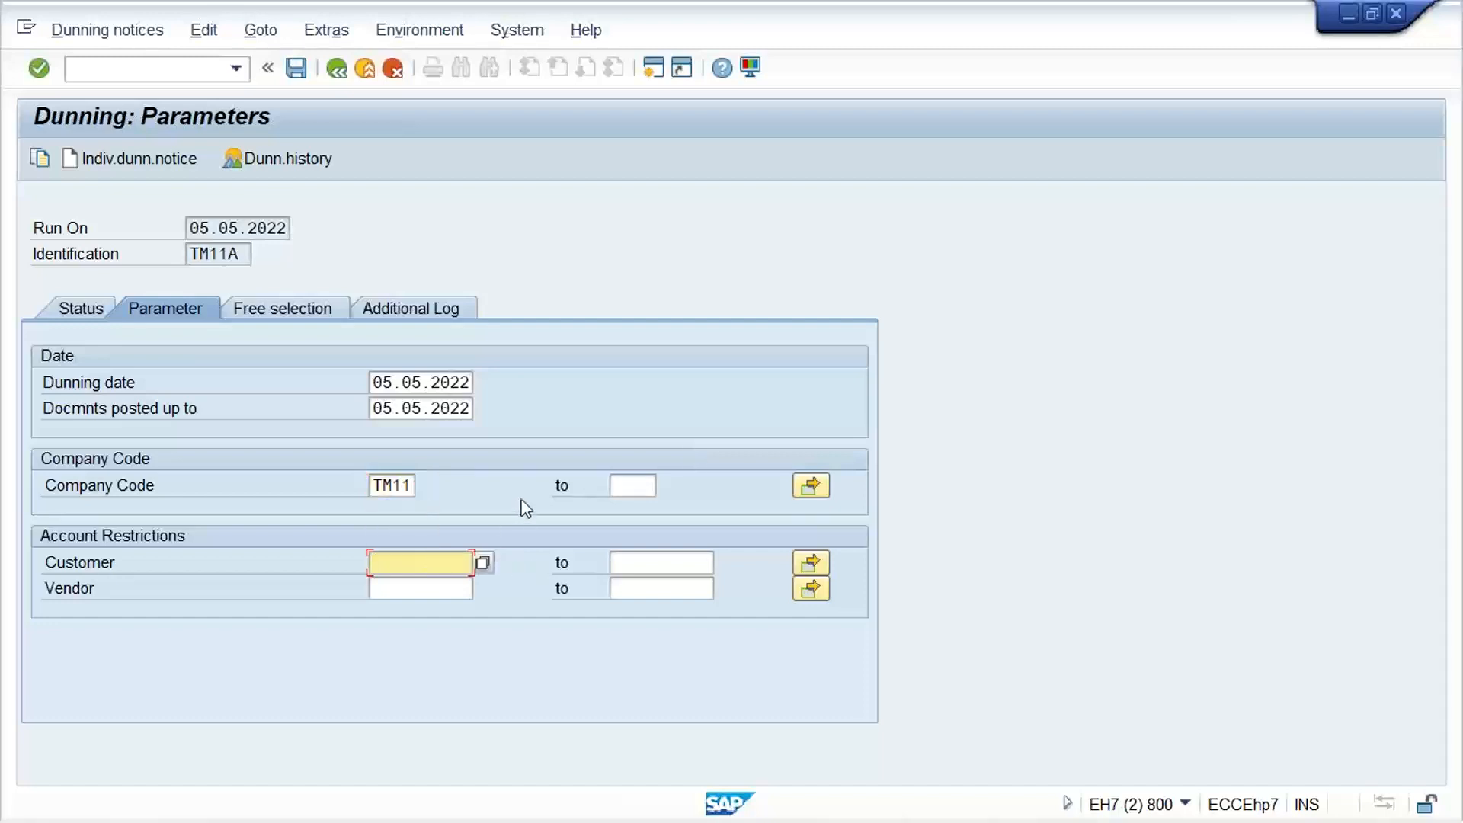
type("05.05.2022")
key("BackSpace")
key("BackSpace")
key("BackSpace")
key("BackSpace")
key("BackSpace")
key("BackSpace")
key("BackSpace")
key("BackSpace")
key("BackSpace")
key("BackSpace")
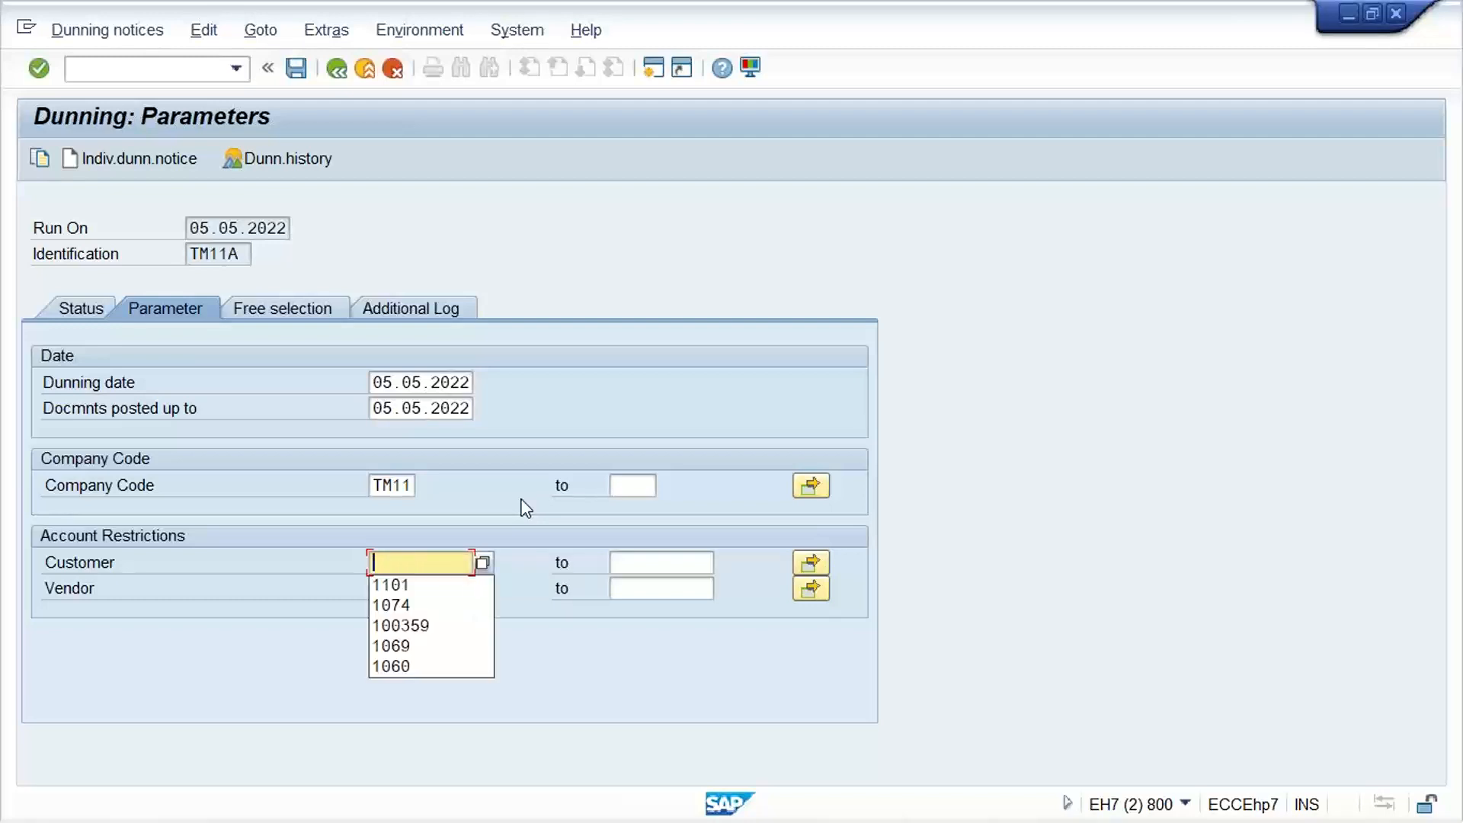
type("100")
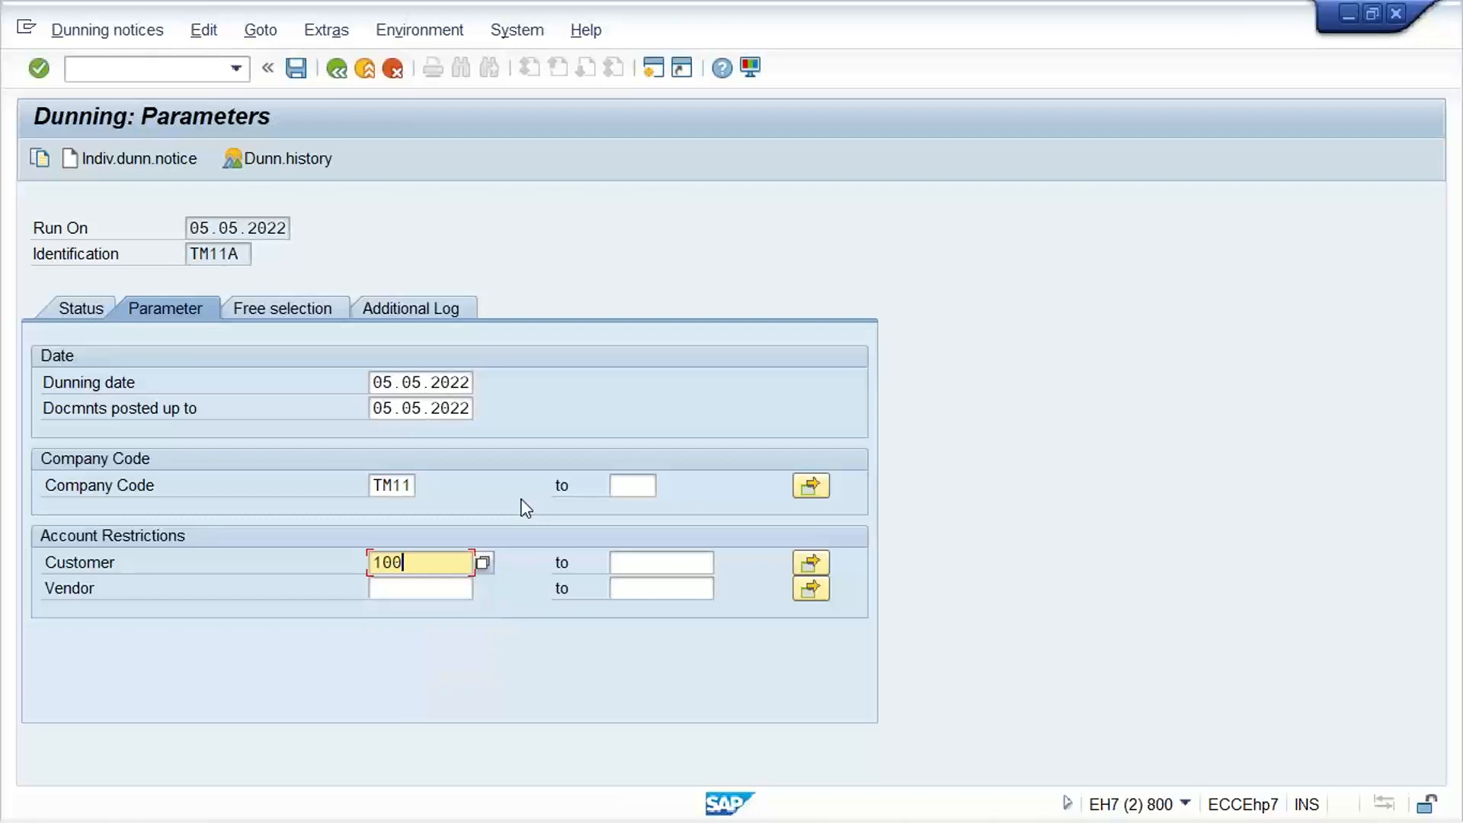
type("226")
Enter the test customer's account number in the additional log and return to the run's status, keeping the parameters
left_click(417, 309)
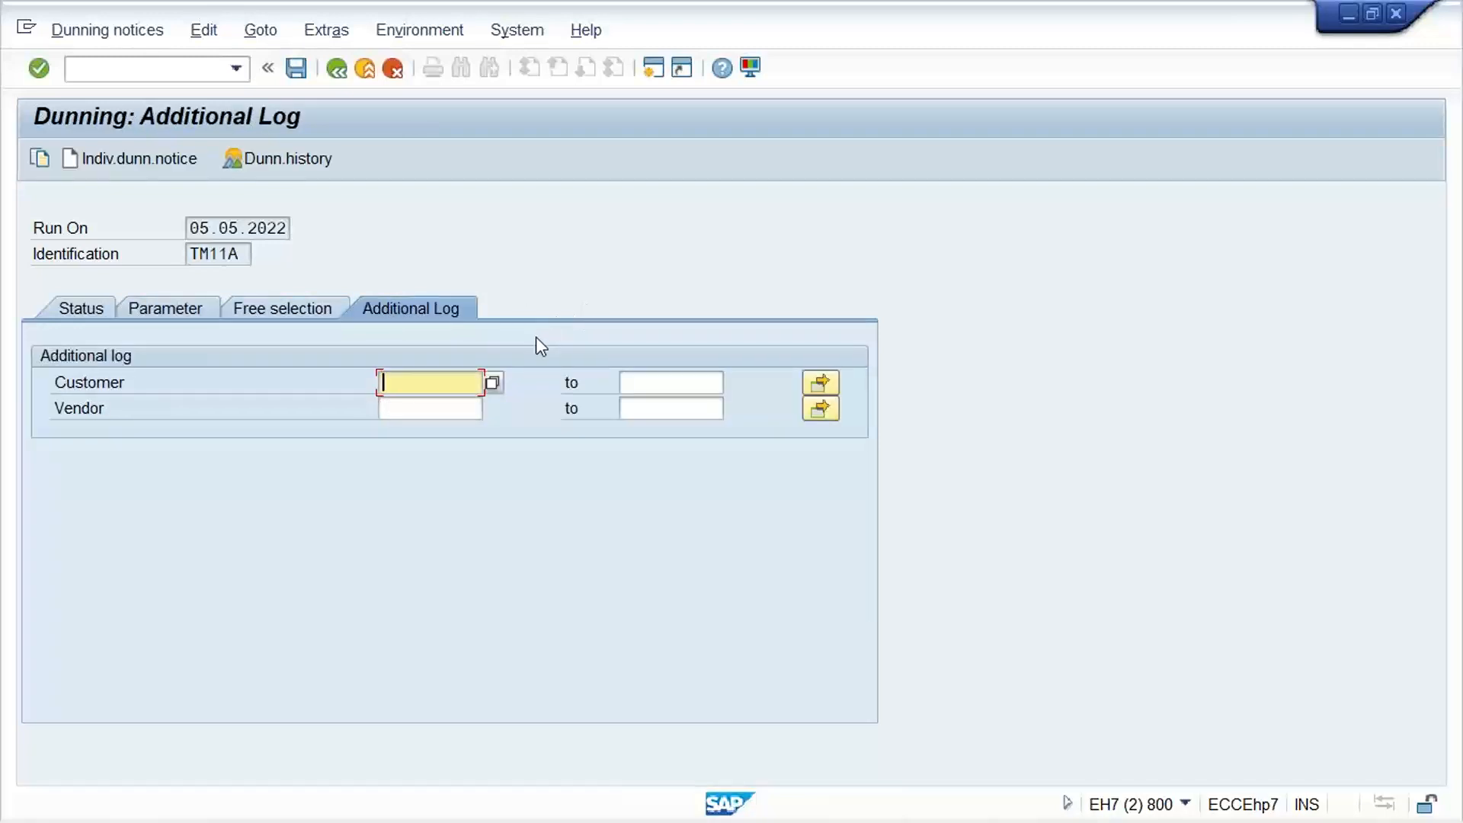
type("100226")
key("Return")
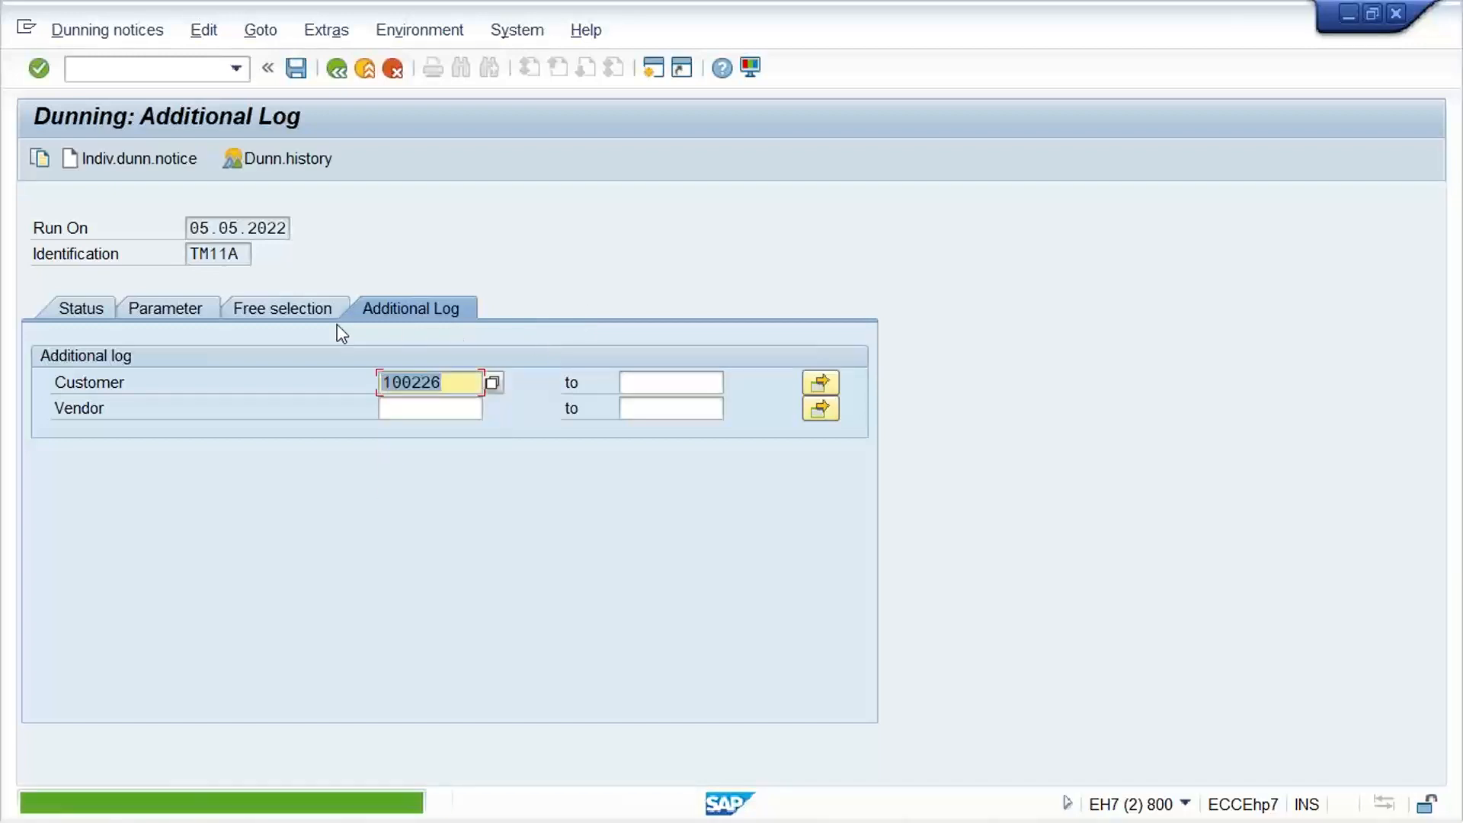
left_click(81, 309)
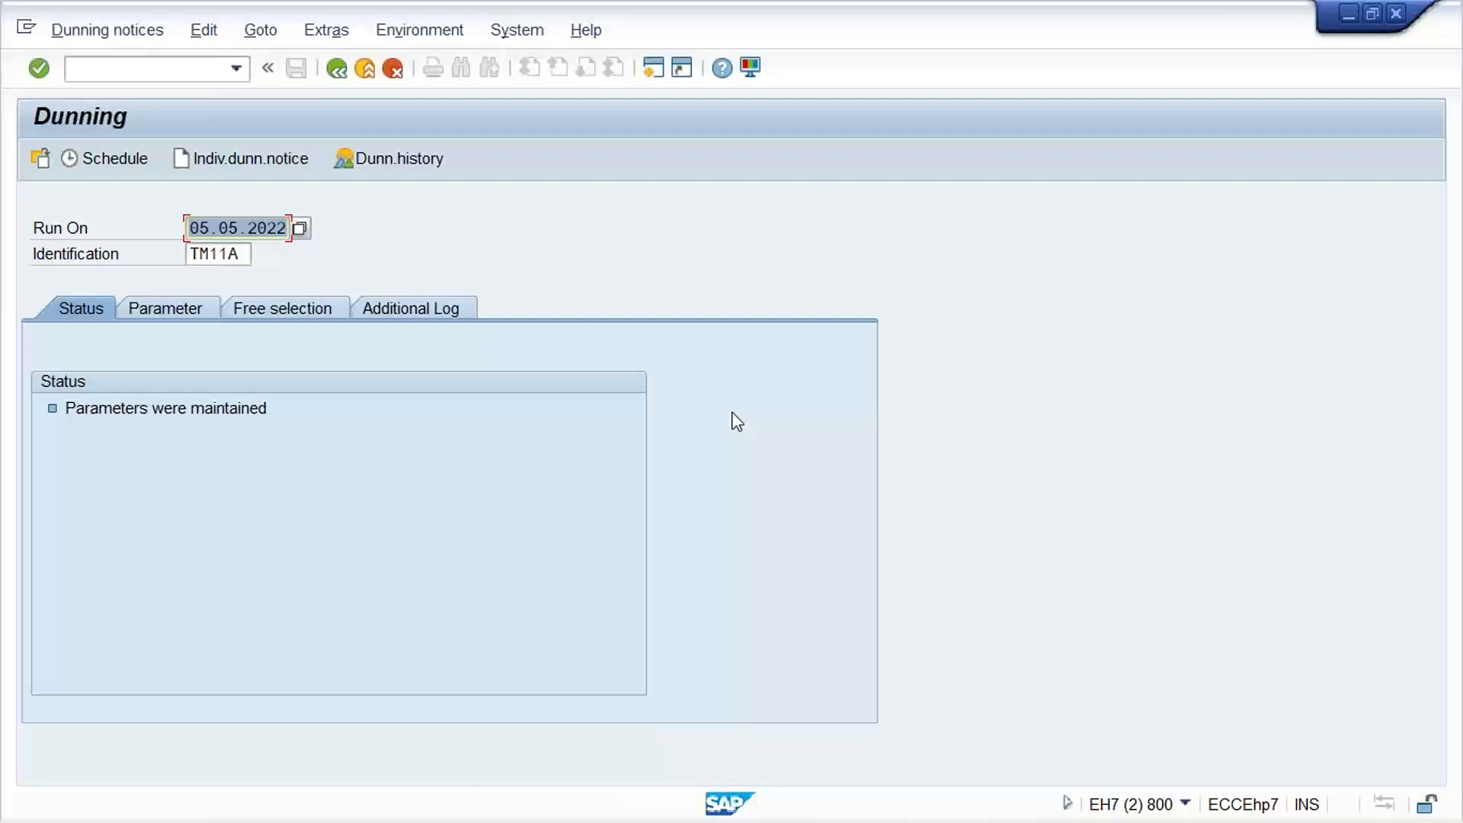
Schedule the dunning selection of run TM11A to start immediately and refresh its status
left_click(126, 164)
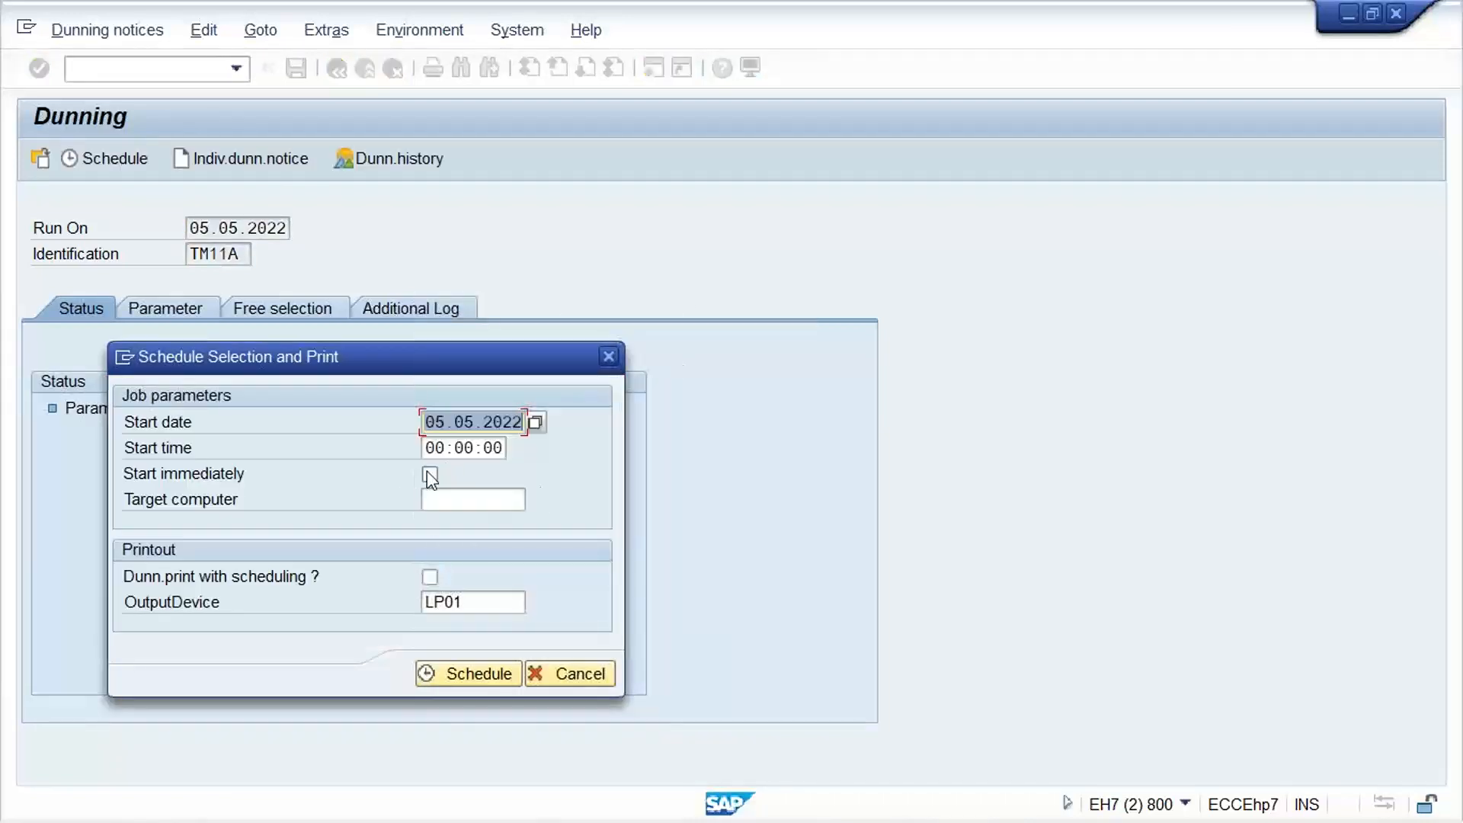
left_click(429, 474)
left_click(451, 673)
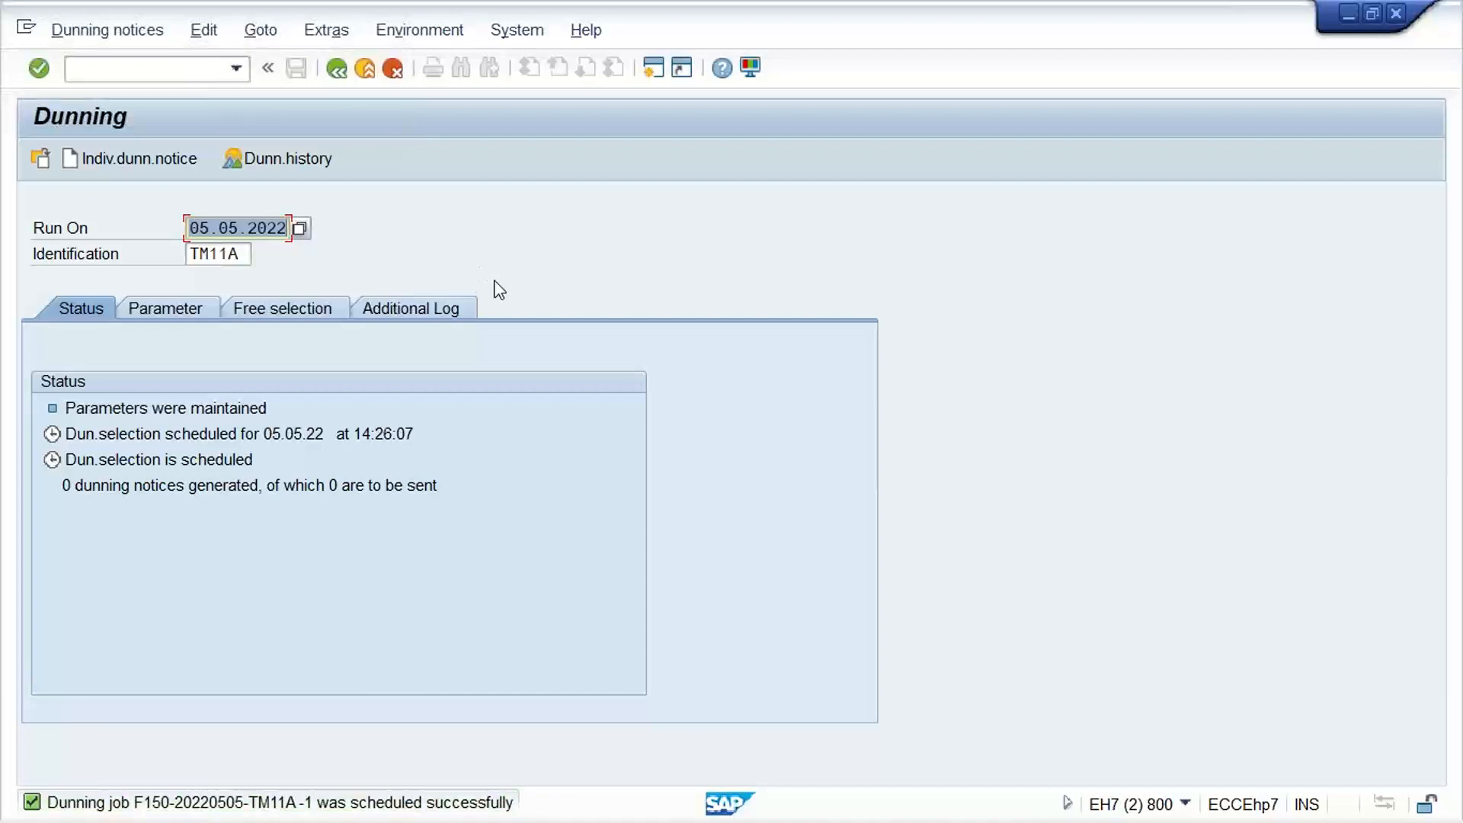
key("Return")
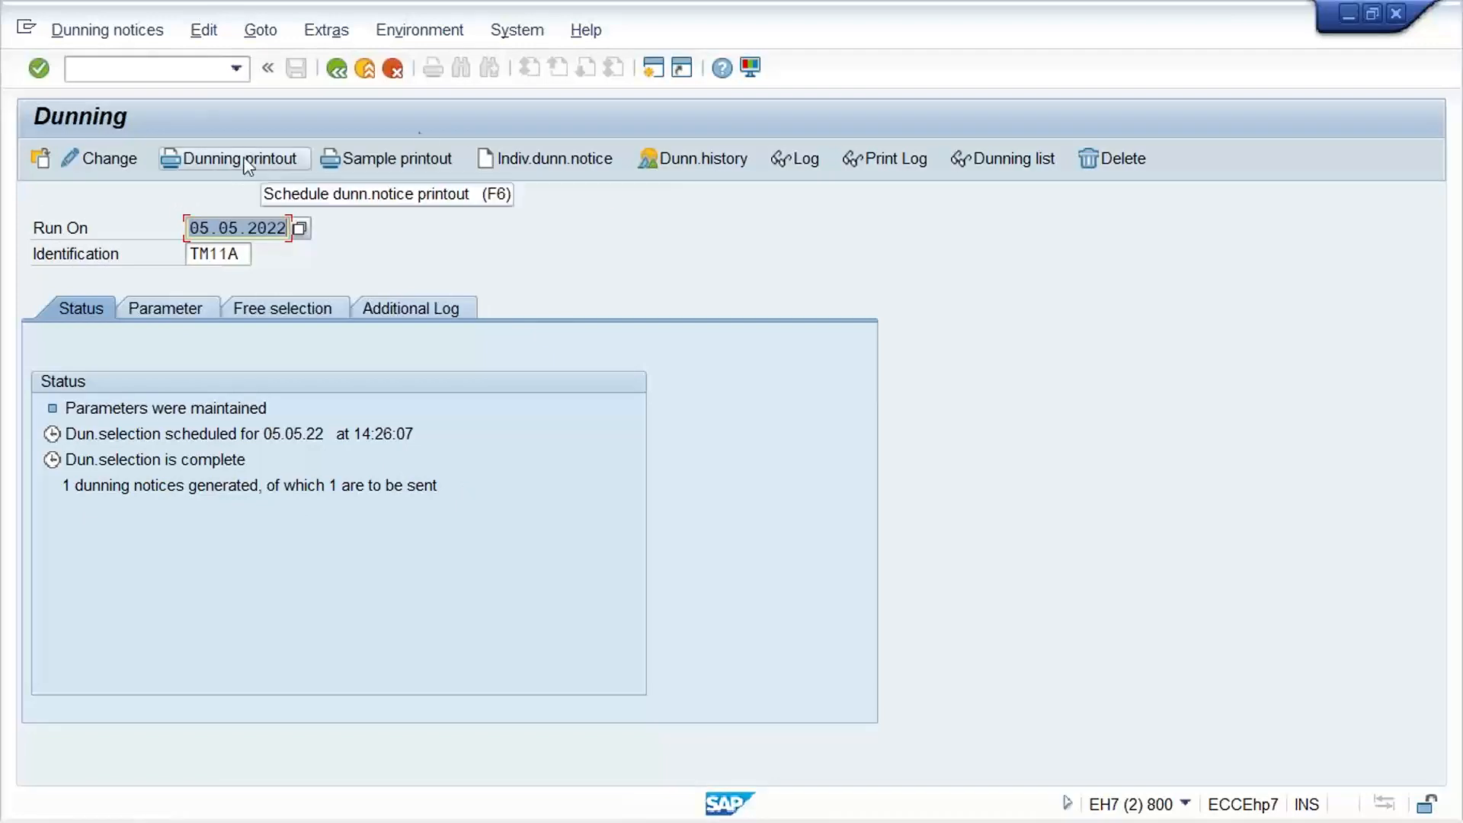
Try to print a sample printout of the dunning notices immediately on output device LP01
left_click(396, 160)
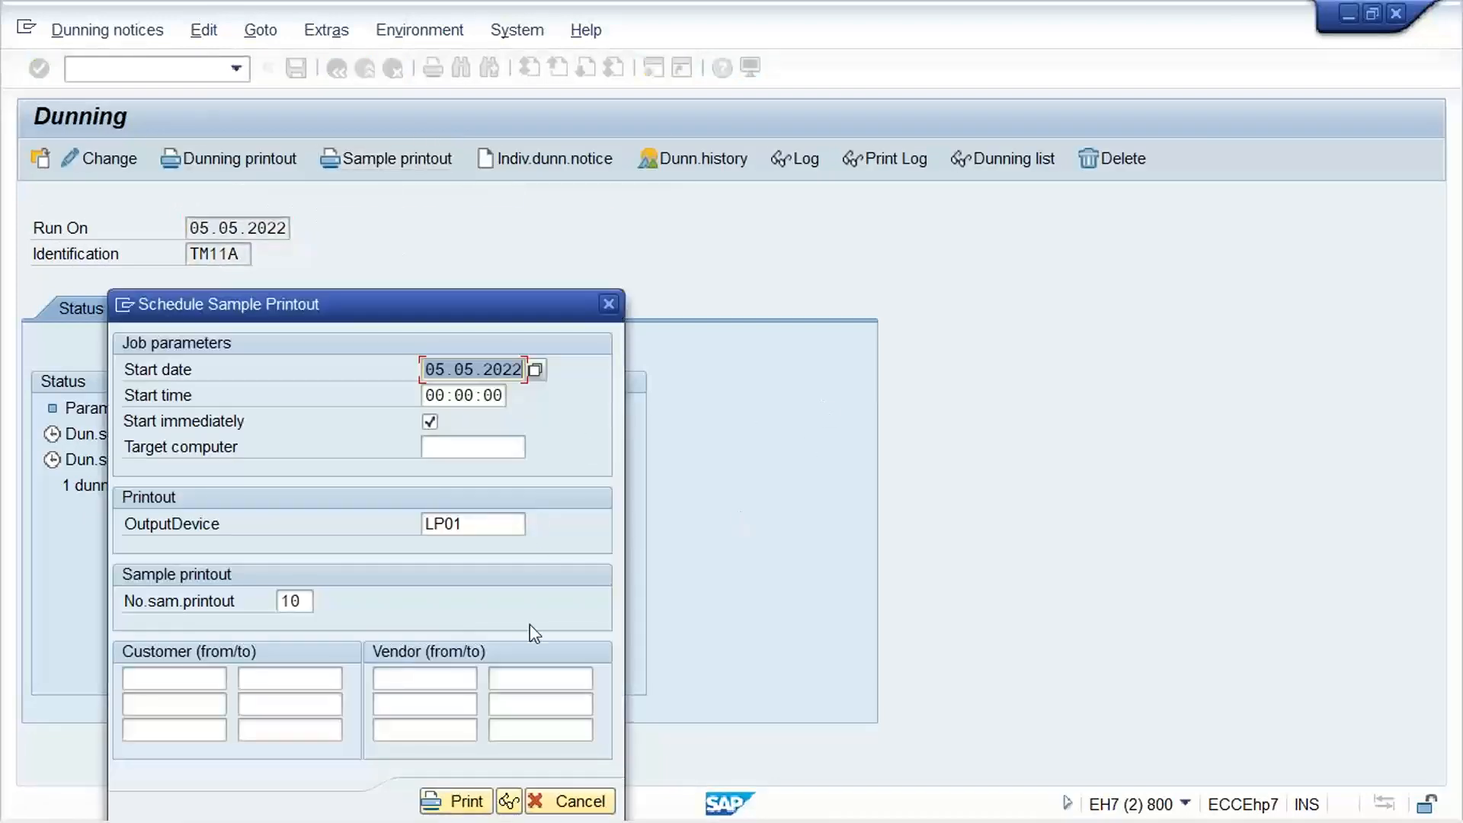
left_click(537, 369)
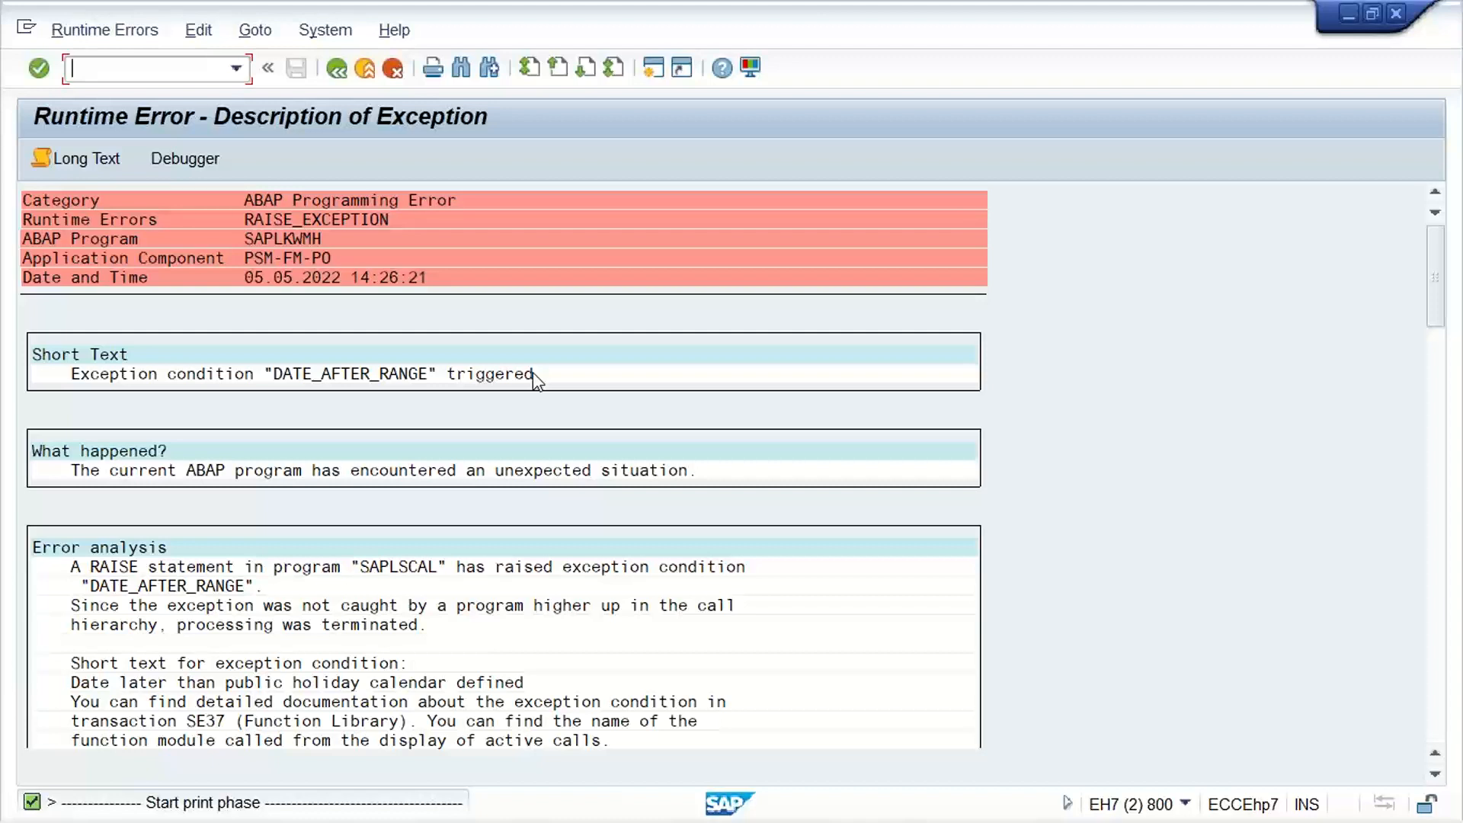
Switch to SAP Logon to look at connections SAP_1 and SAP_2, and return to the runtime error session
mouse_move(853, 821)
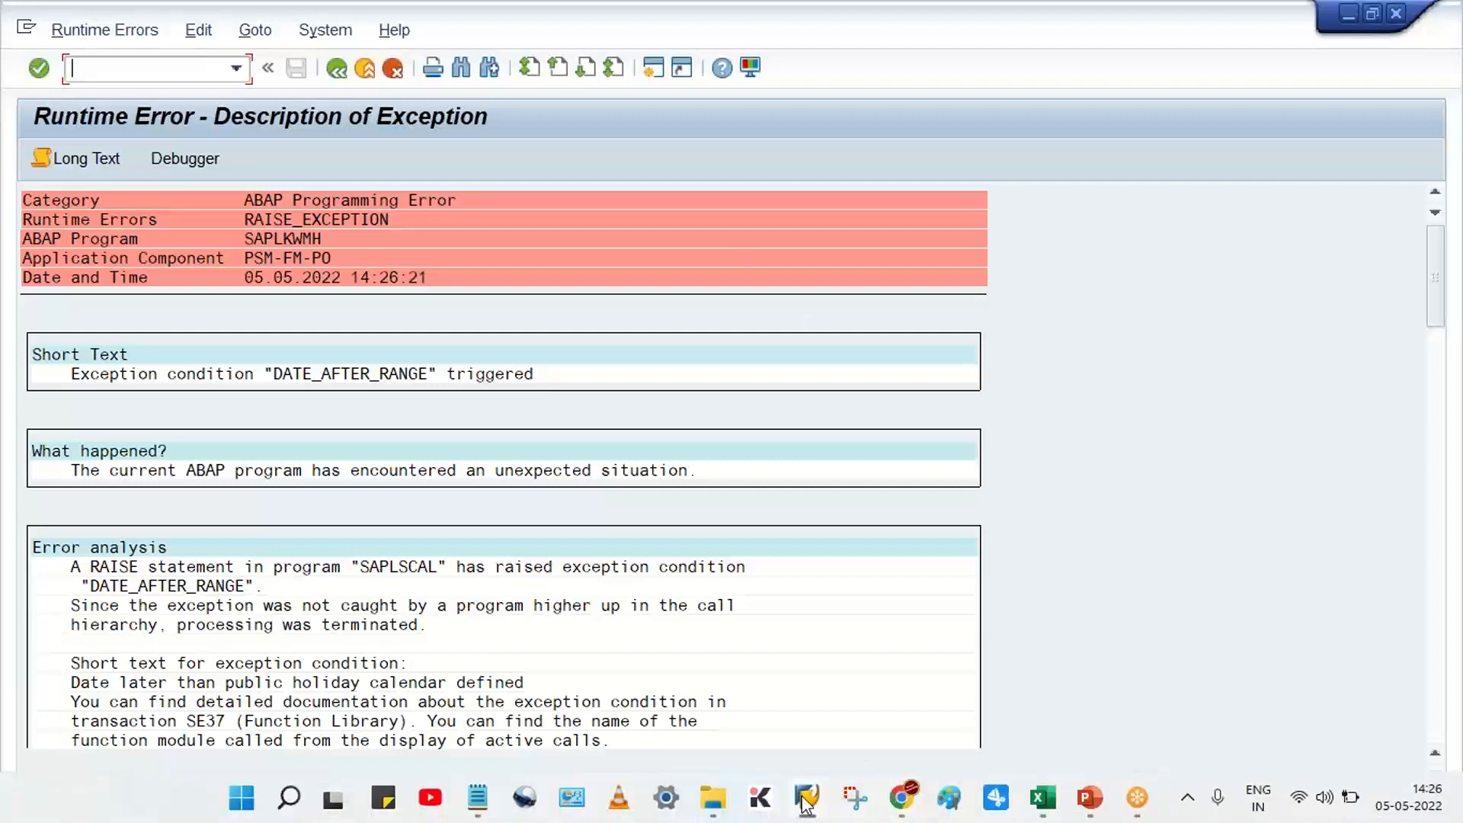
mouse_move(805, 804)
left_click(244, 686)
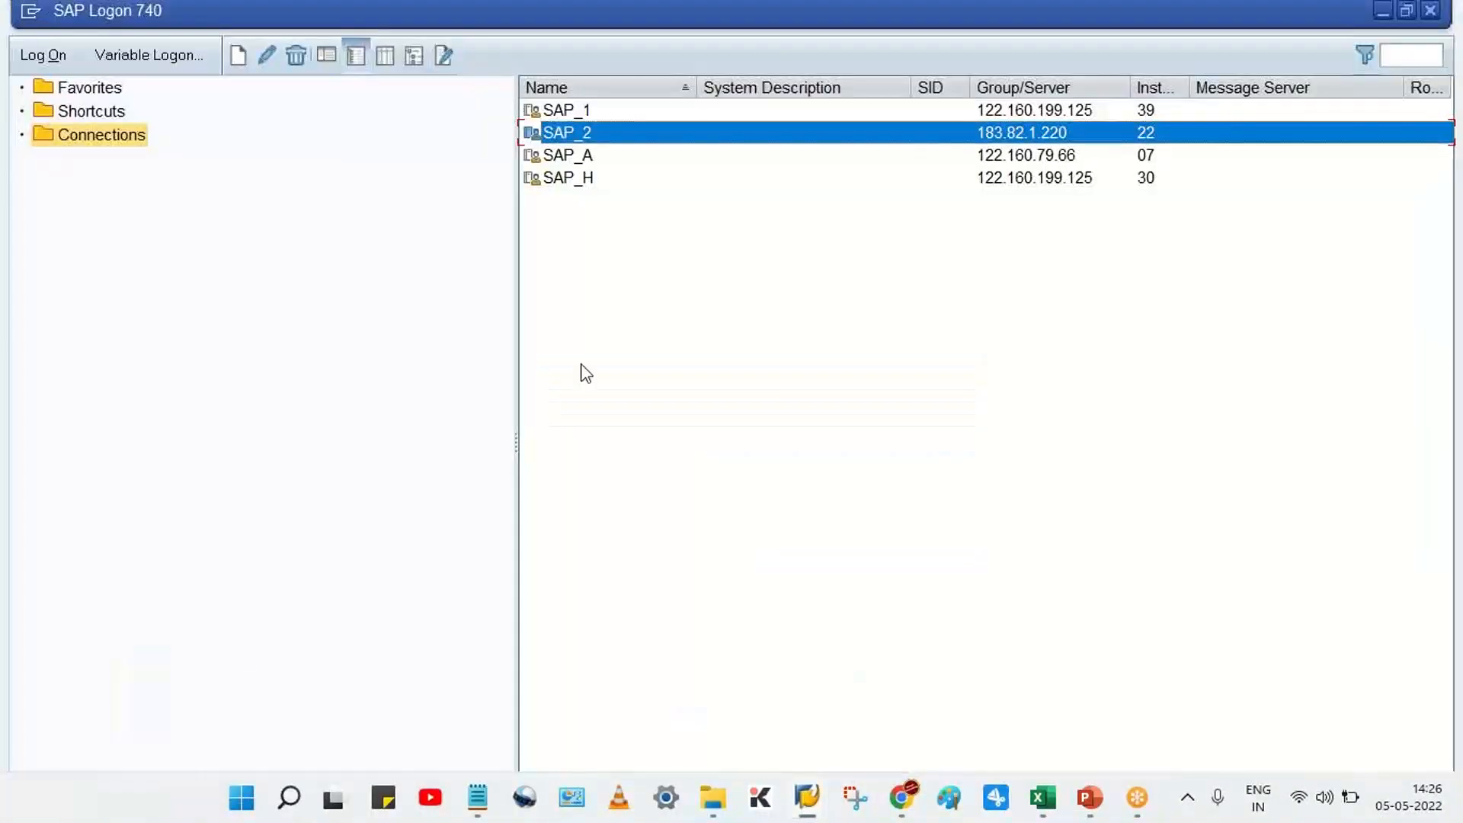
left_click(626, 119)
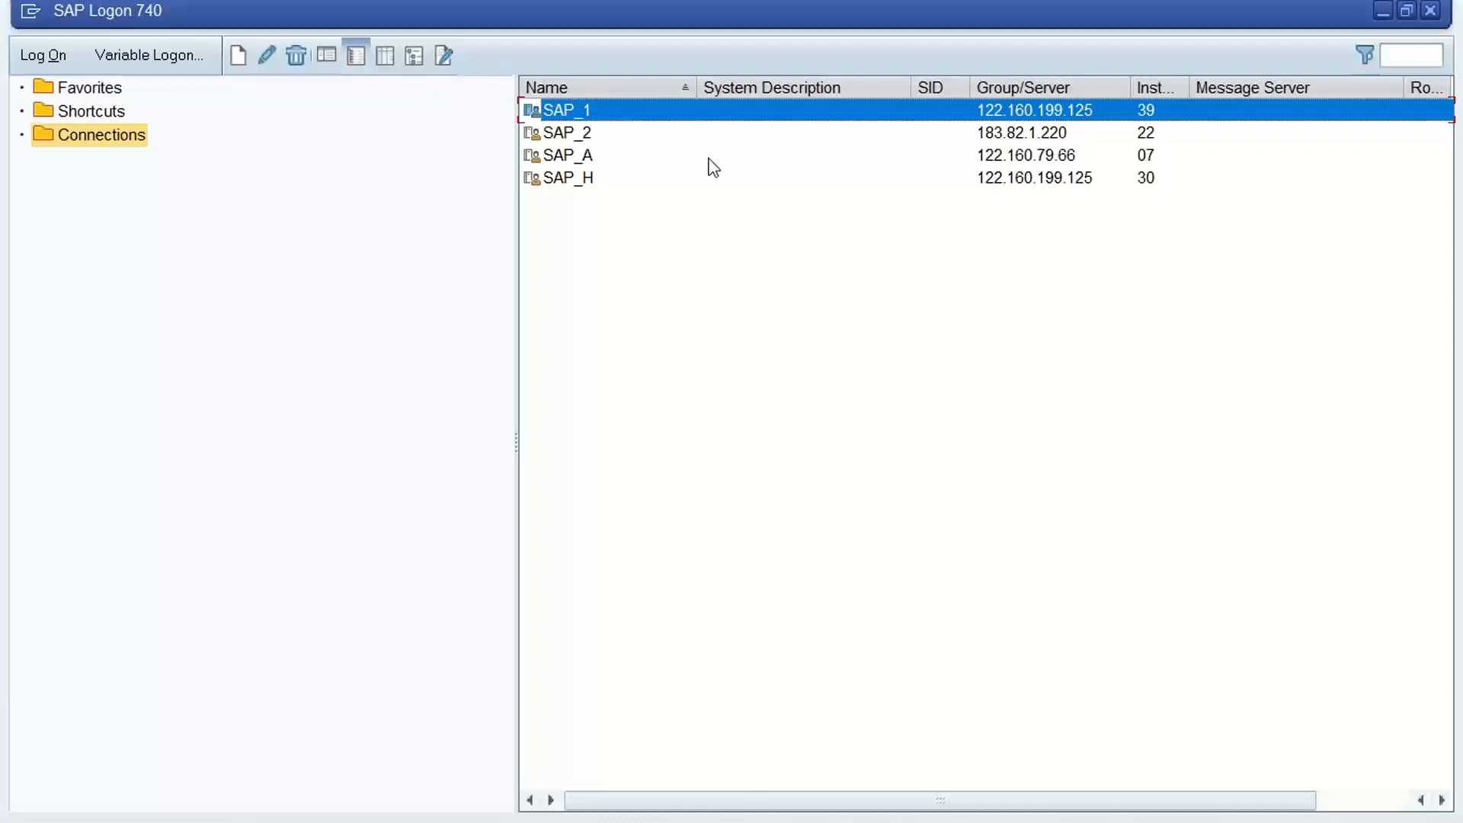
left_click(600, 137)
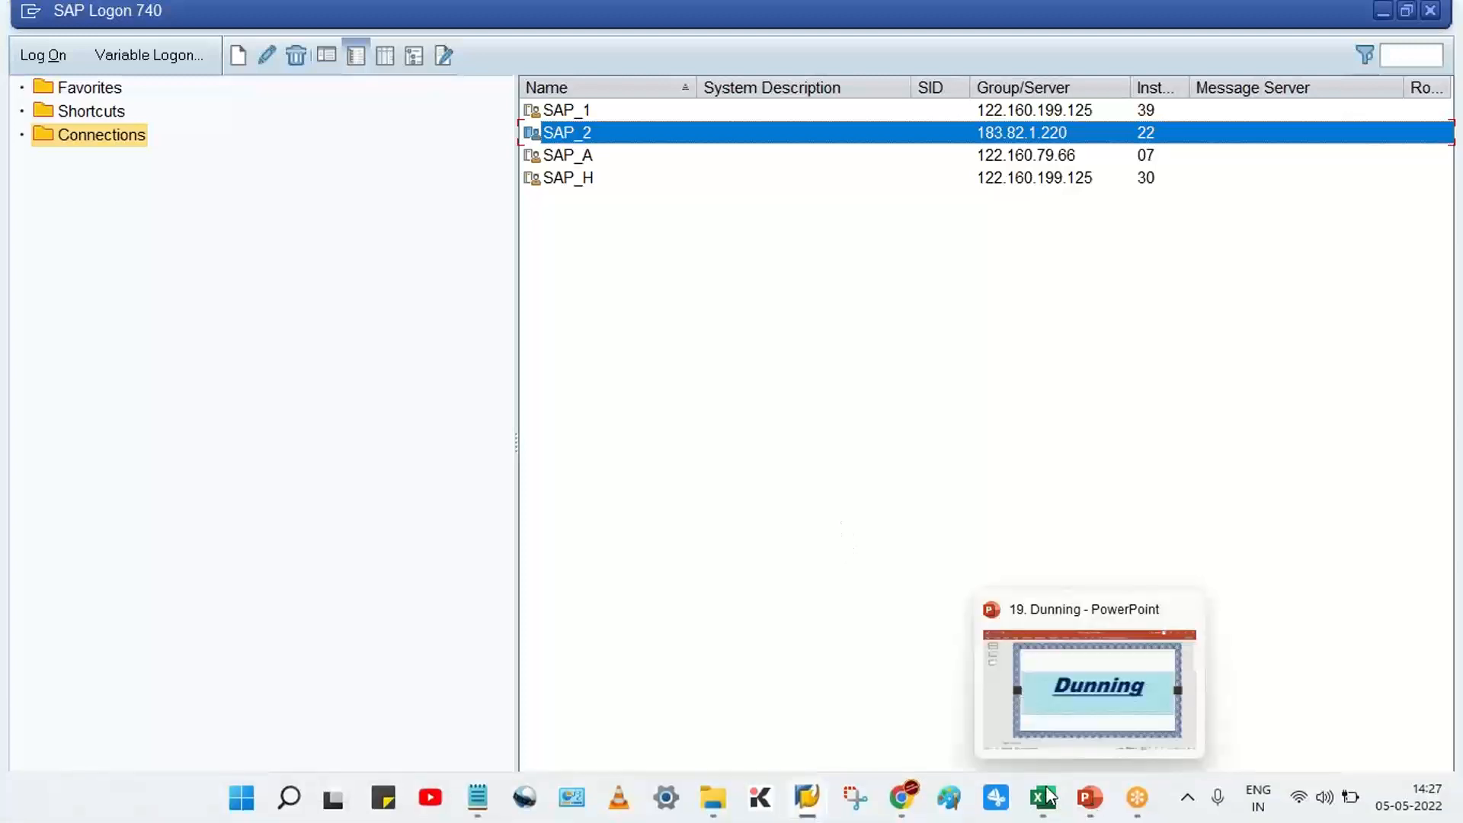
mouse_move(806, 804)
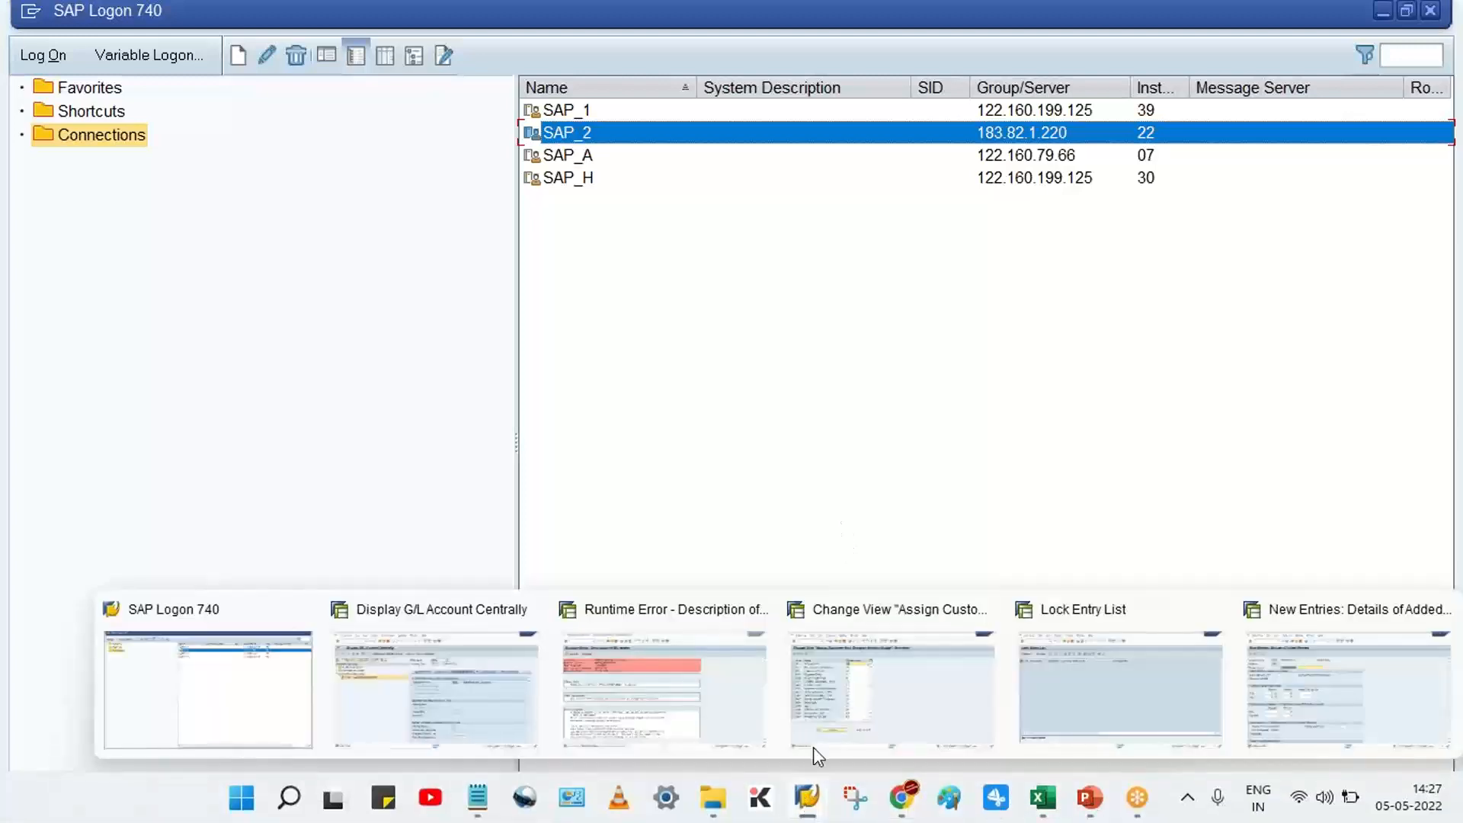
left_click(734, 695)
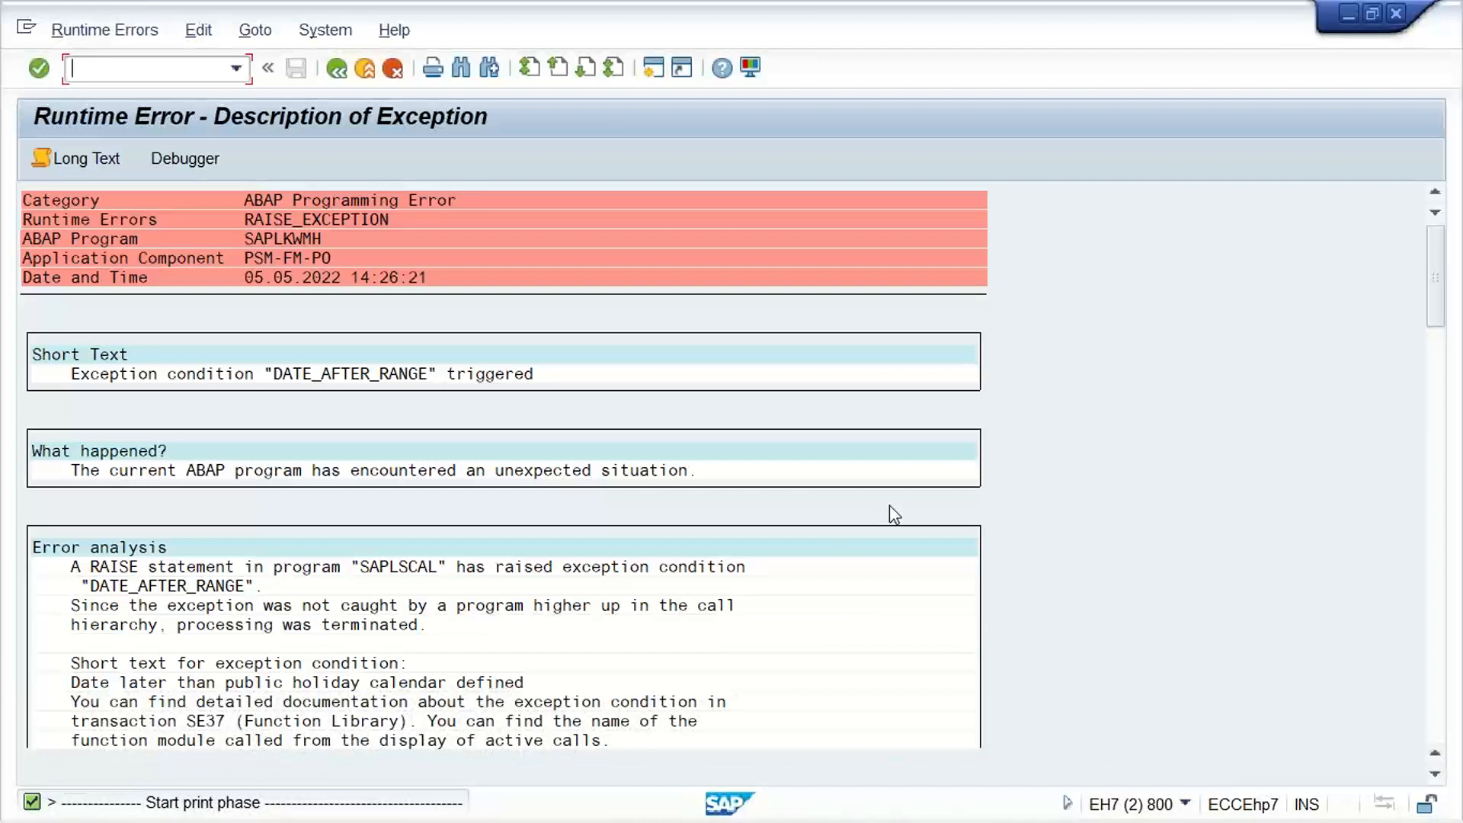